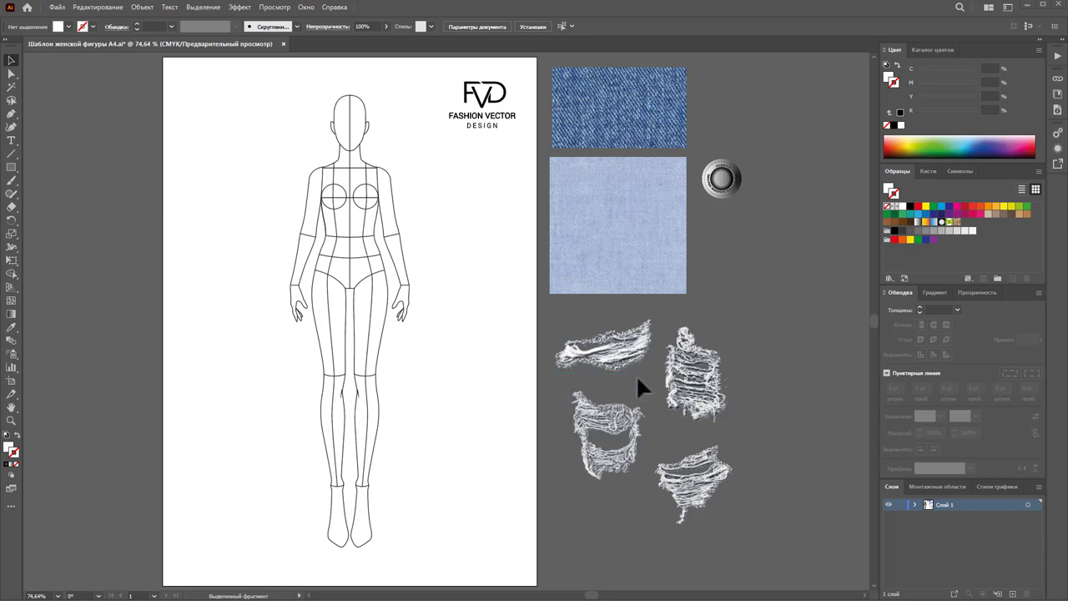
Step: Zoom in on the figure's legs and add a new empty layer, Слой 2, above the figure
click(12, 420)
drag(354, 382, 467, 415)
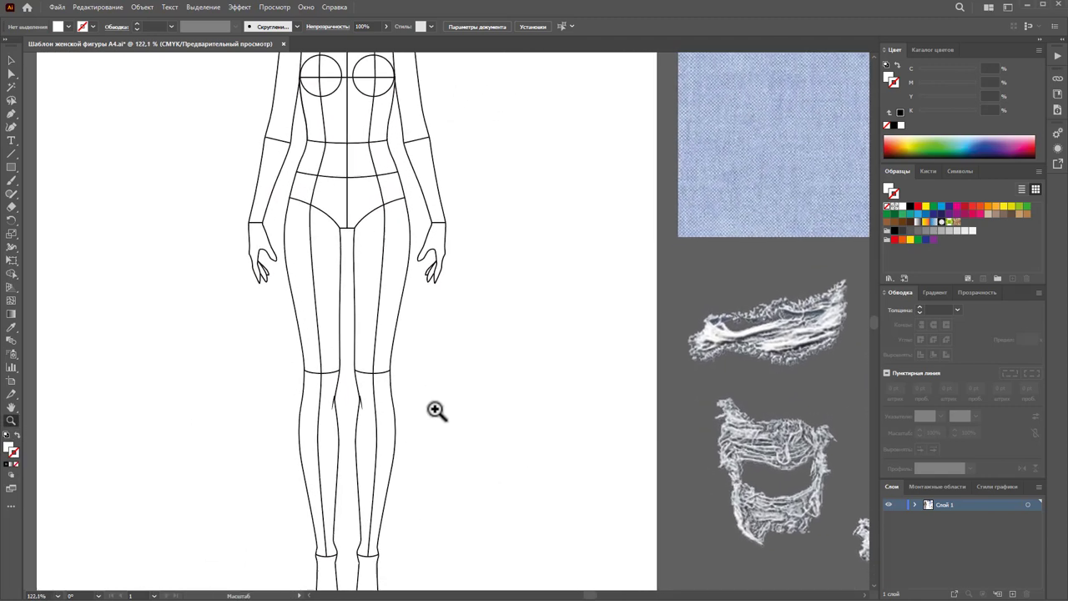
scroll(467, 415, up, 1)
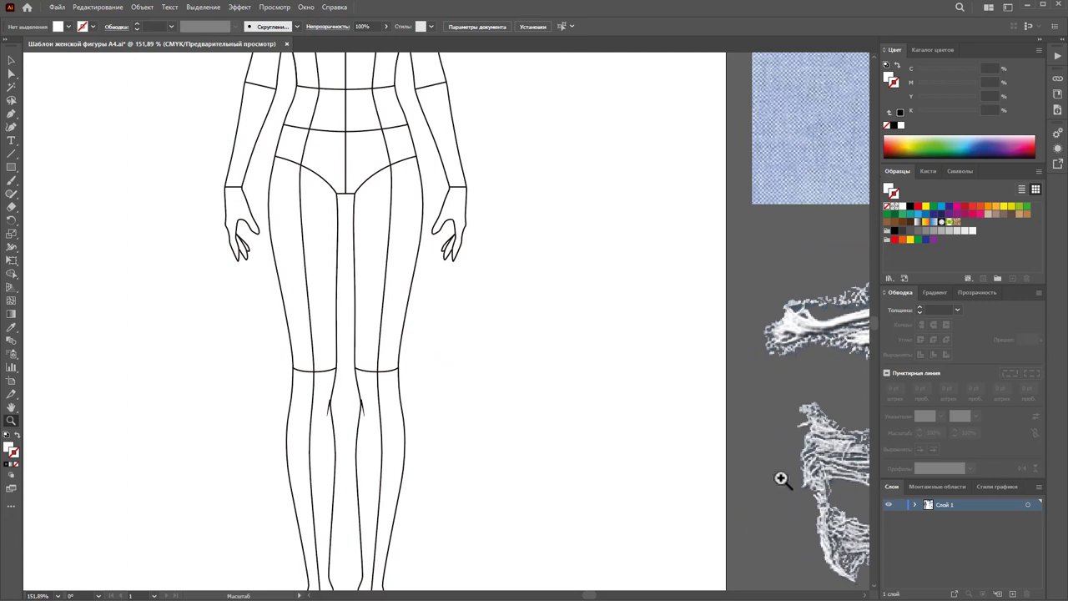
click(1012, 593)
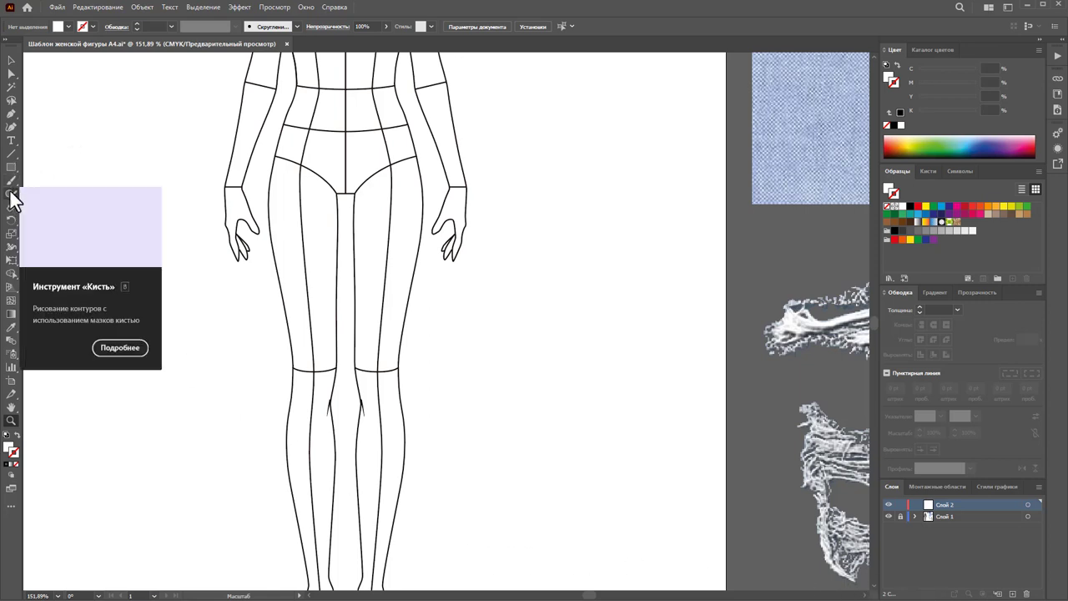
Step: Draw a closed four-corner waistband shape across the figure's waist with the Pen tool
click(12, 114)
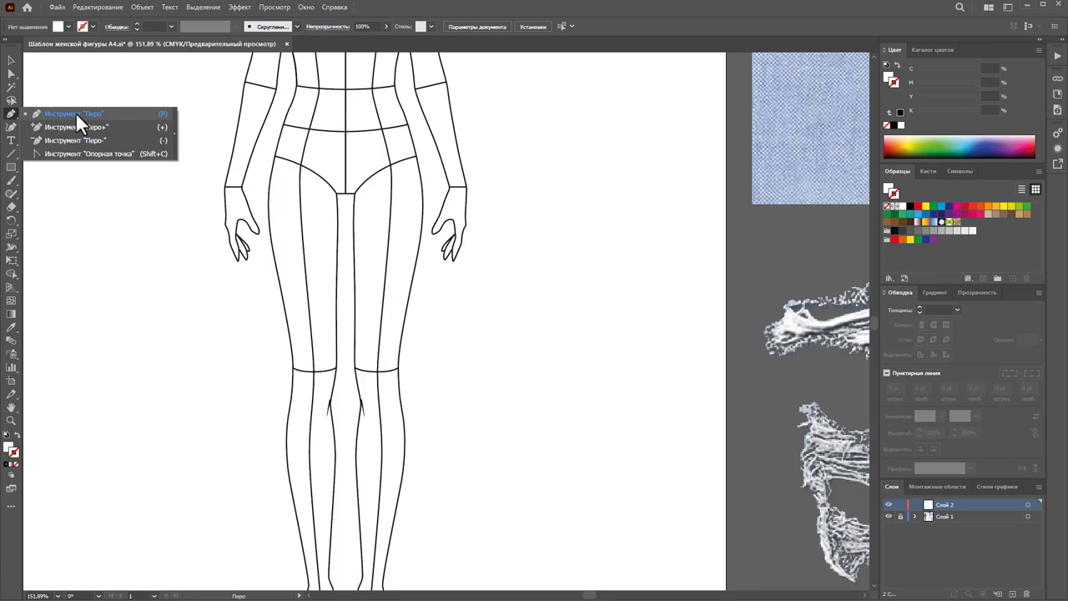
click(75, 112)
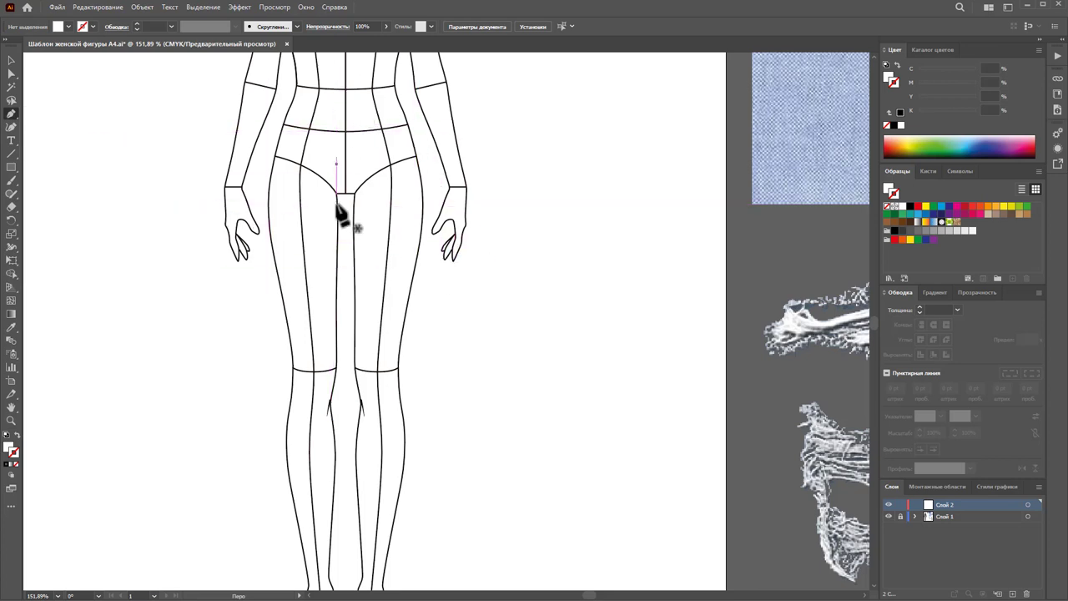
scroll(523, 392, up, 1)
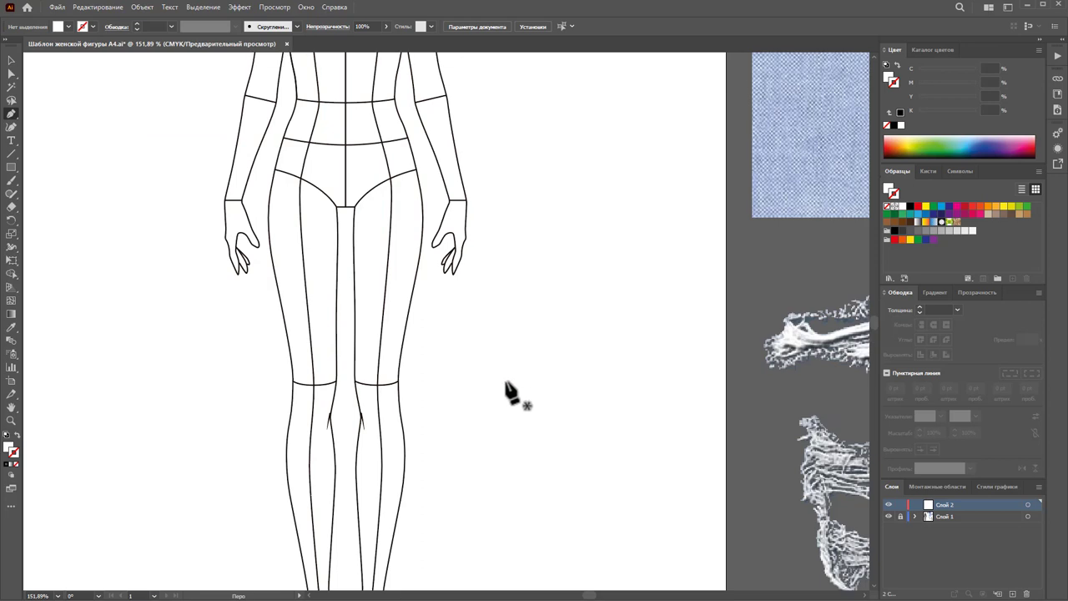
click(345, 103)
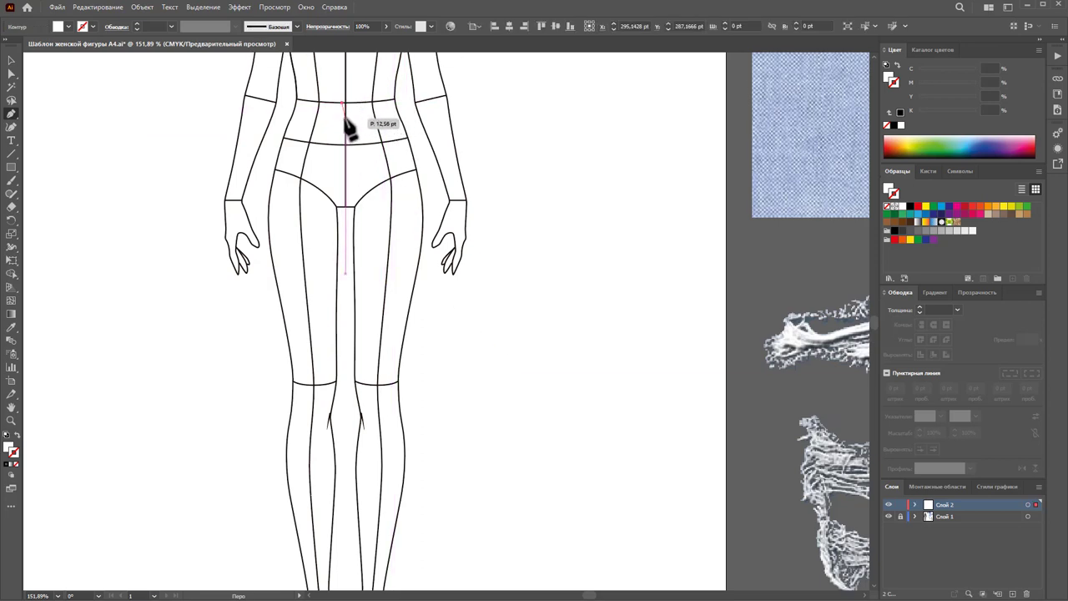
click(342, 116)
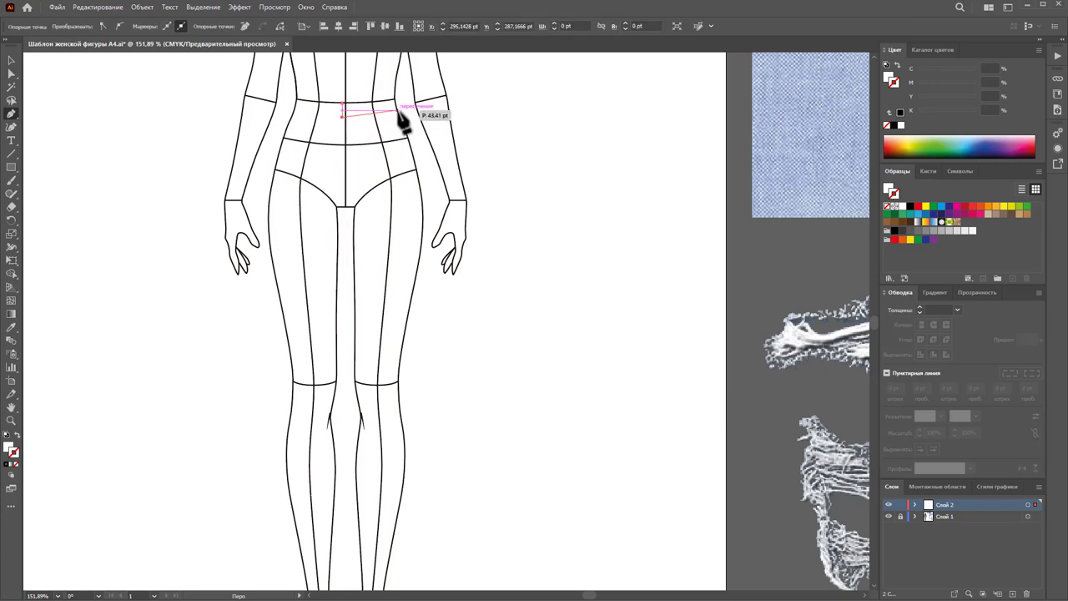
click(398, 114)
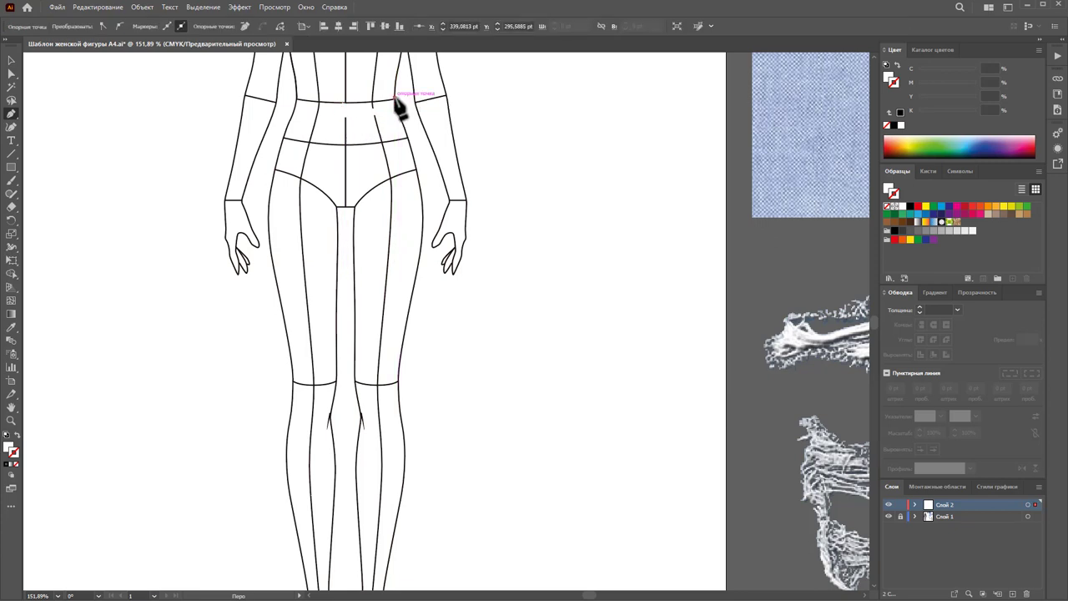
click(396, 101)
click(342, 104)
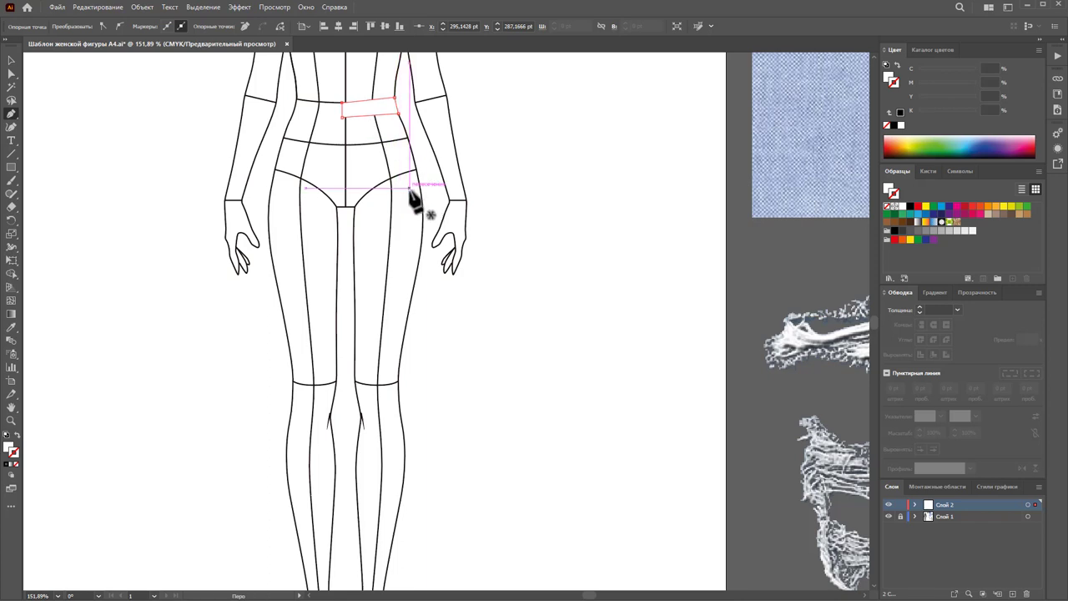
Step: Lower the waistband's top-right anchor by 1 pt
click(12, 74)
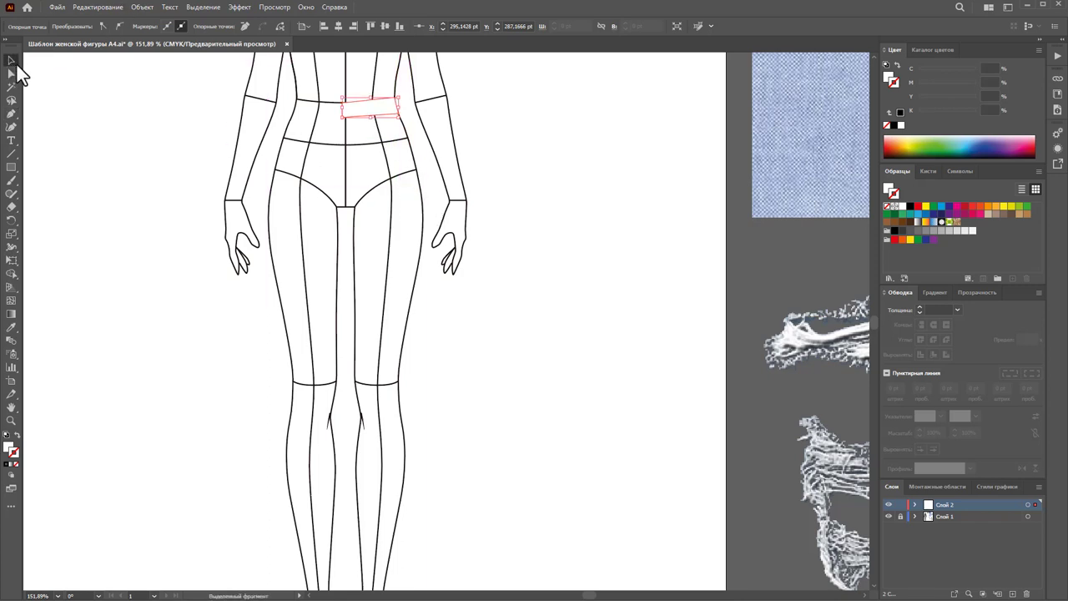
click(396, 101)
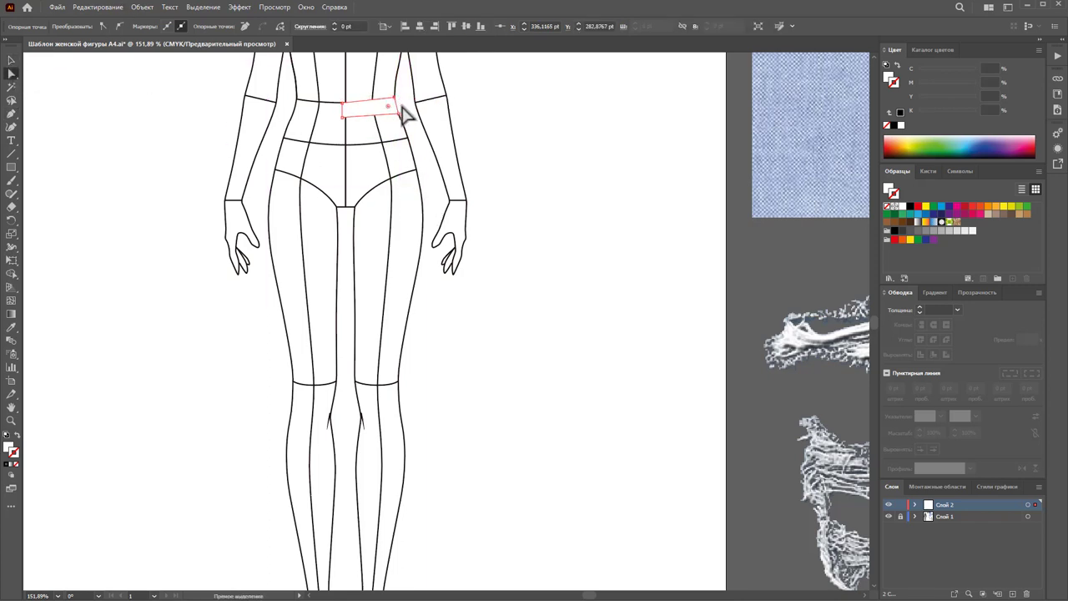
key(Down)
click(425, 146)
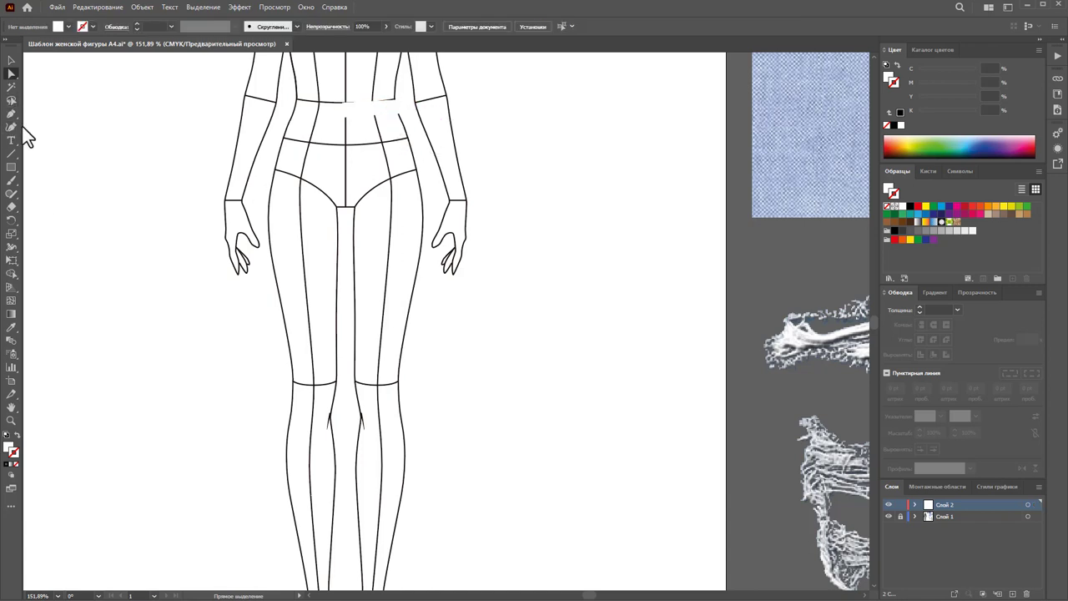
Step: Swap the waistband's fill and stroke so it has a red outline and no fill, then activate the figure's layer
click(11, 114)
click(11, 60)
click(372, 115)
click(19, 435)
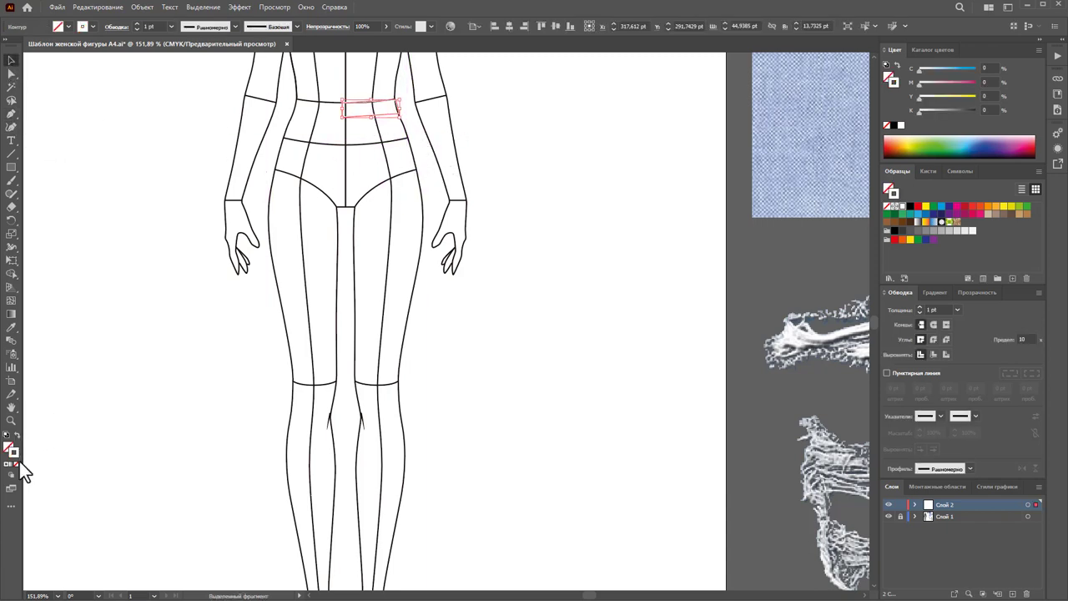
click(918, 206)
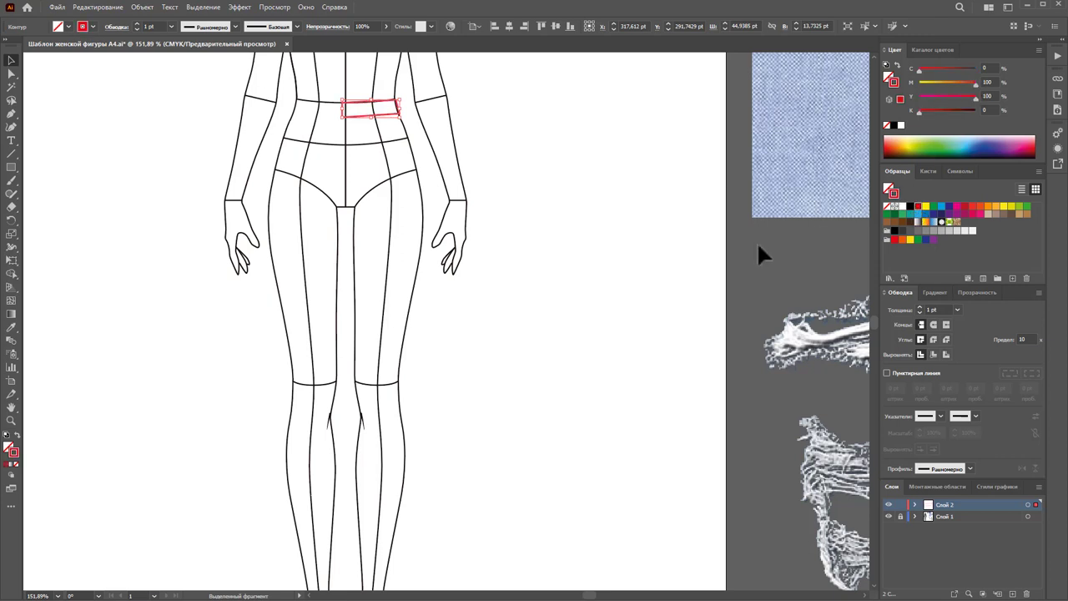
click(702, 266)
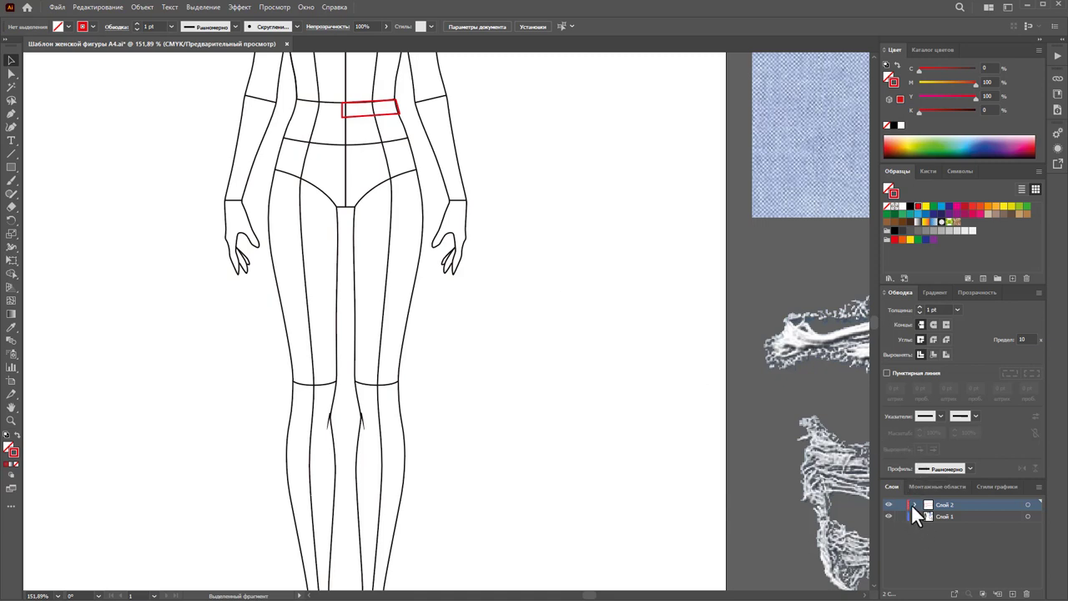
click(402, 409)
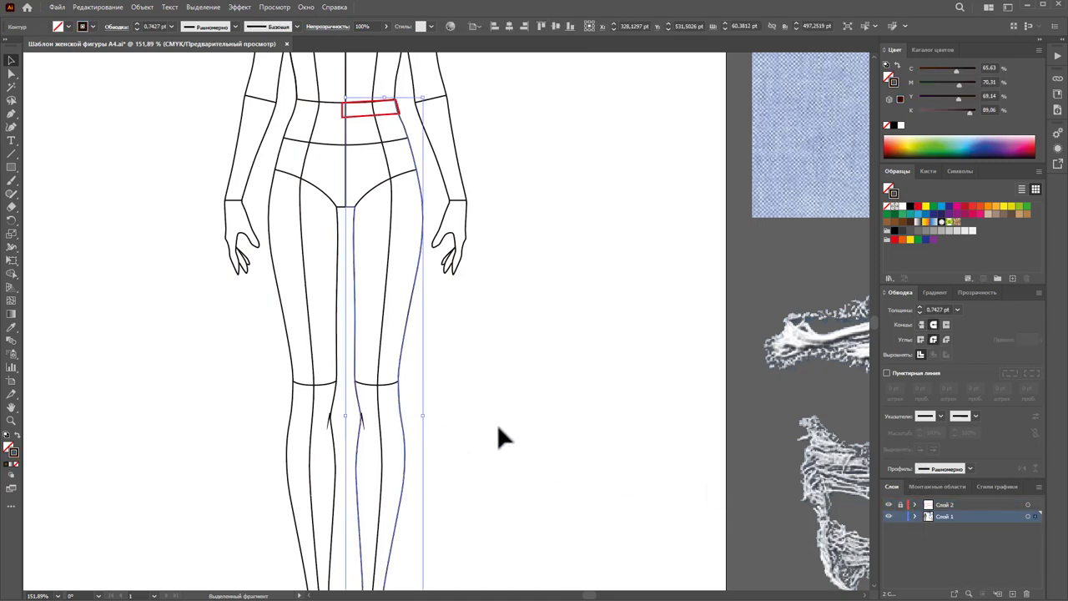
Step: Select every path of the figure and lower its opacity to 35%
click(497, 424)
key(z)
alt+click(390, 394)
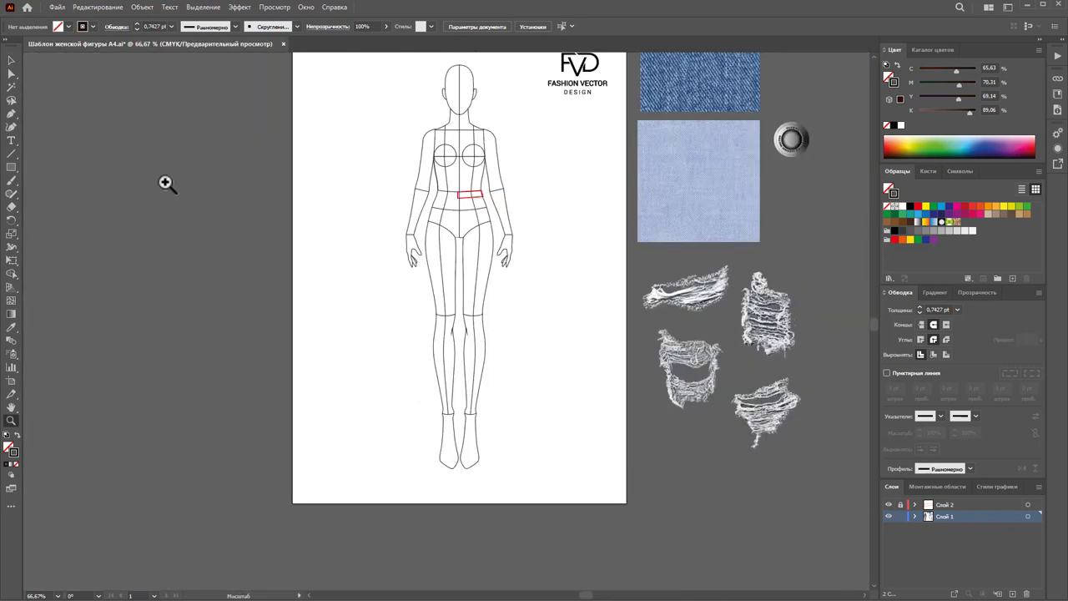
key(v)
scroll(379, 125, up, 1)
drag(387, 87, 508, 501)
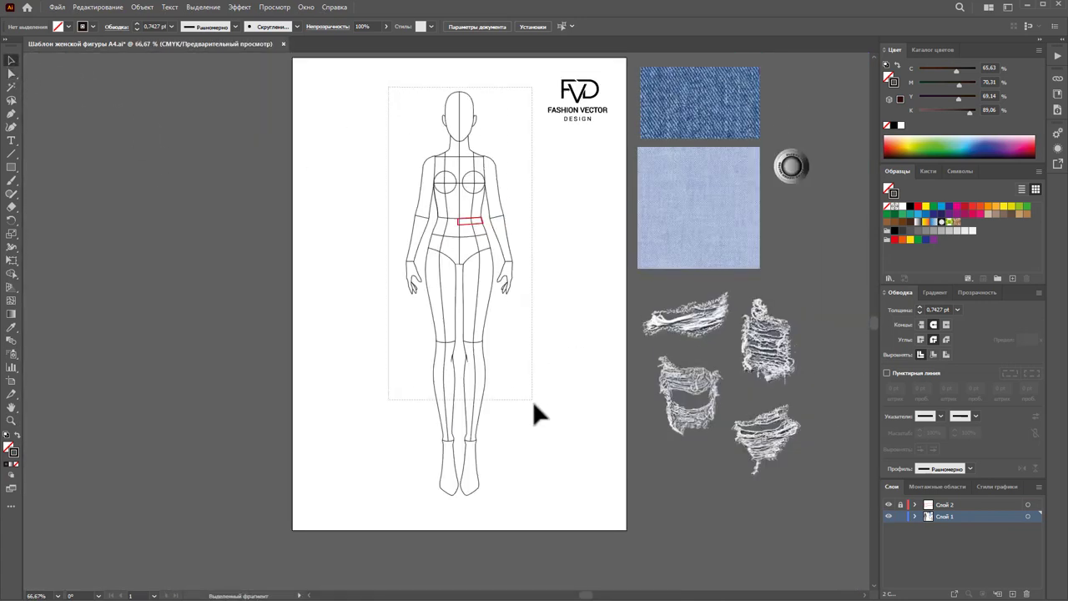
click(385, 26)
drag(378, 40, 357, 40)
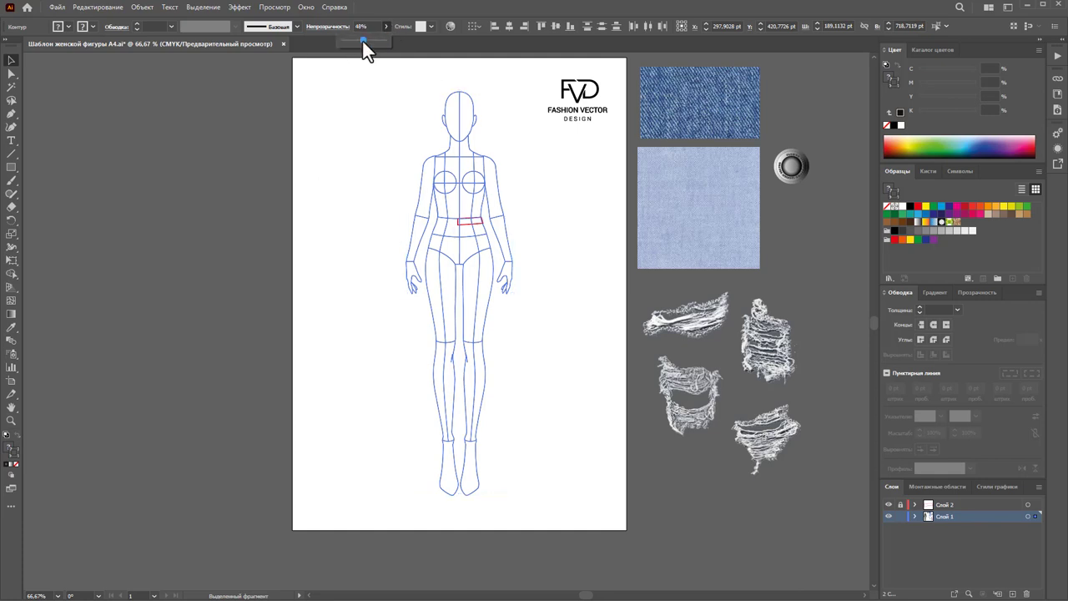
click(535, 259)
Step: Lock Слой 1, make Слой 2 active, and zoom in on the waist
click(900, 505)
click(901, 517)
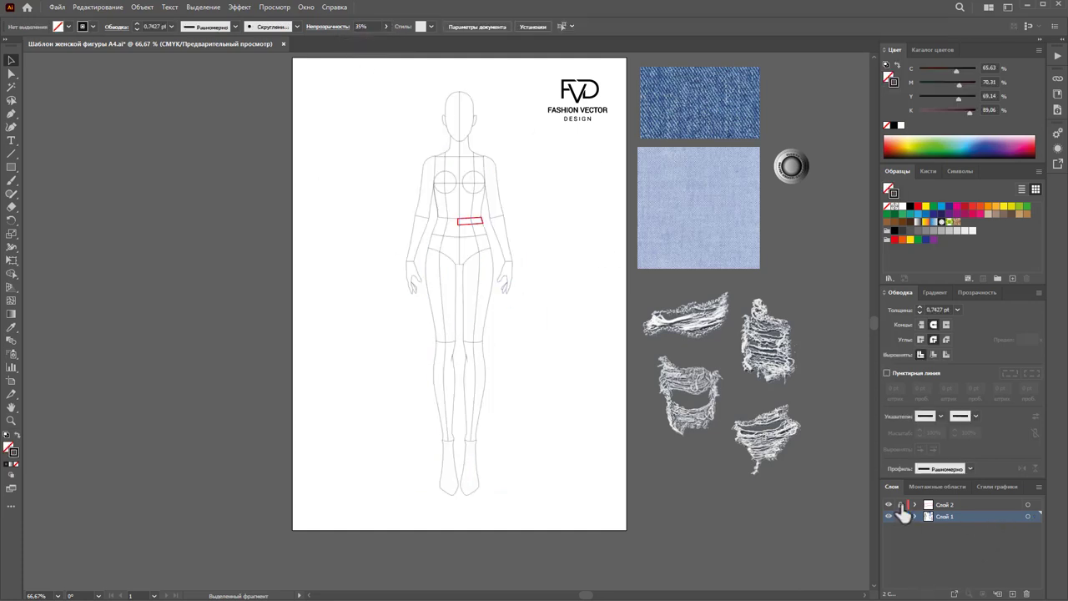
click(938, 505)
click(11, 419)
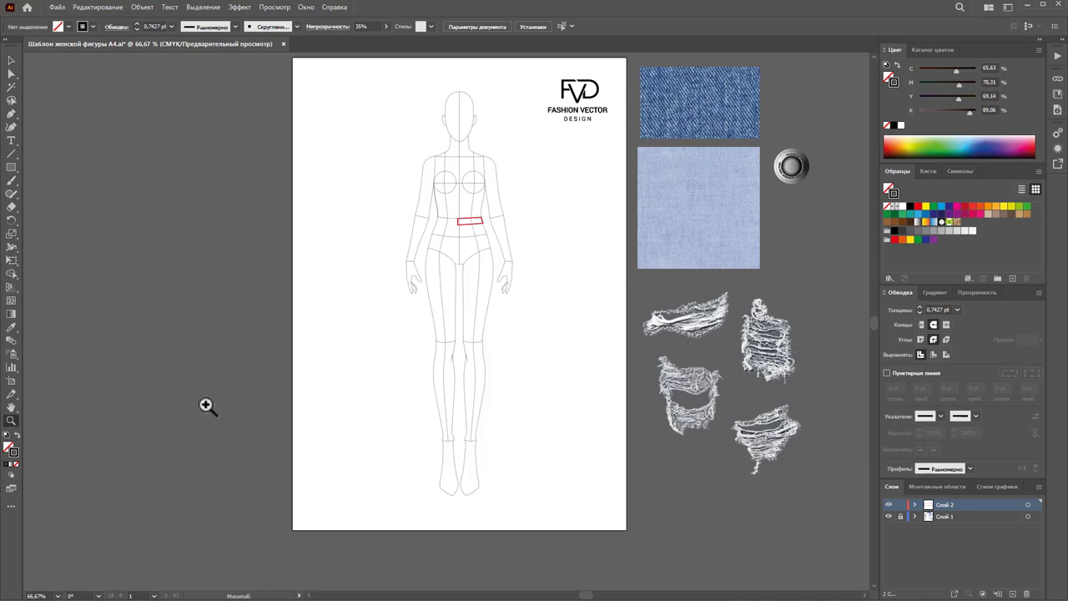
mouse_move(512, 256)
mouse_down()
mouse_move(649, 274)
mouse_move(520, 305)
mouse_up()
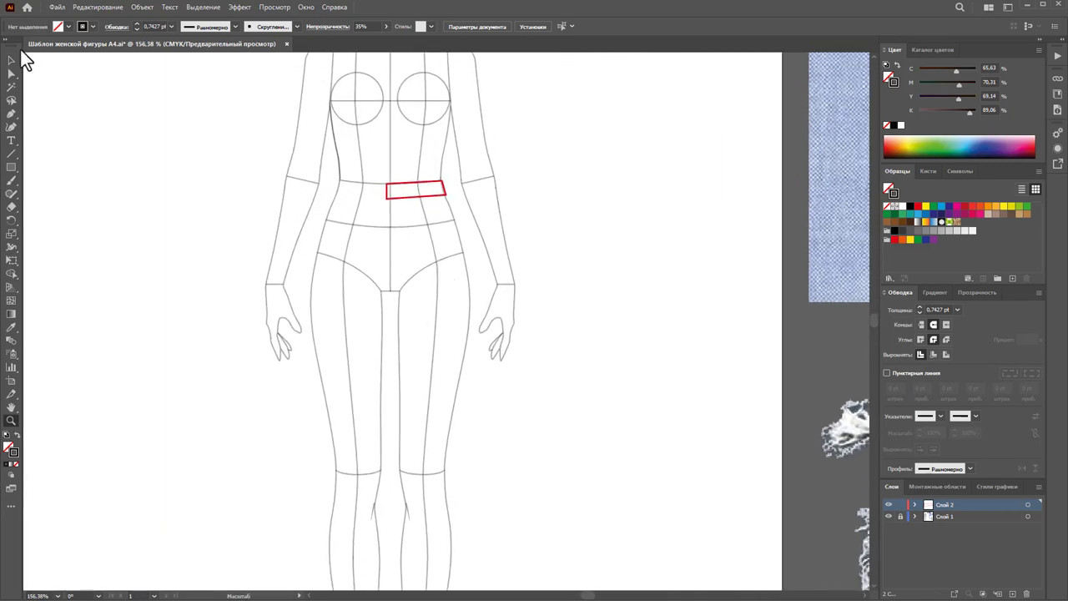
Step: Start the leg path at the waistband, running down the centre front and curving through the crotch
click(11, 115)
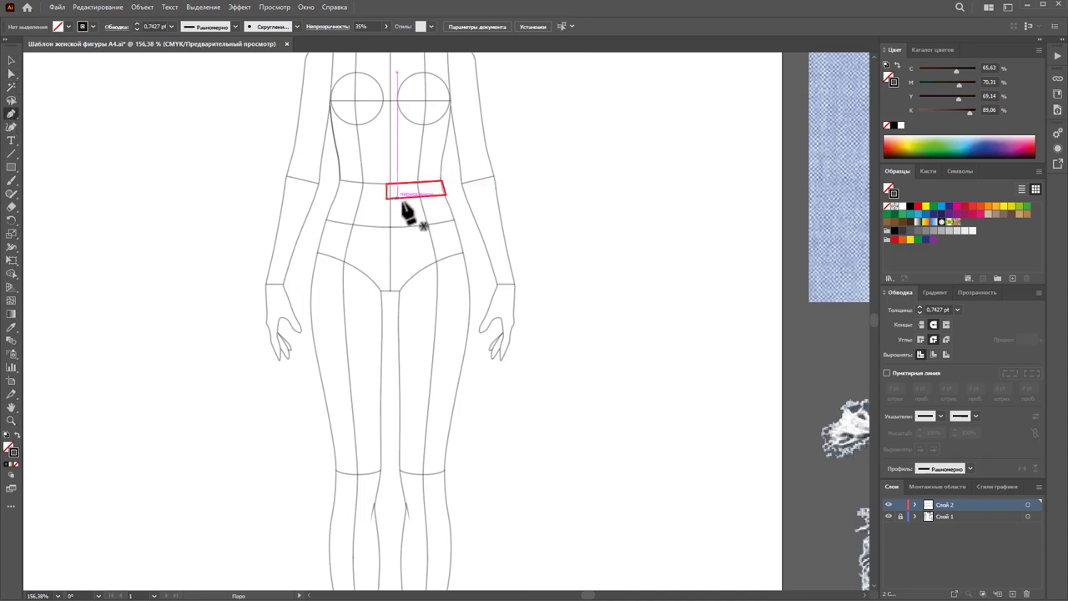
scroll(409, 213, down, 1)
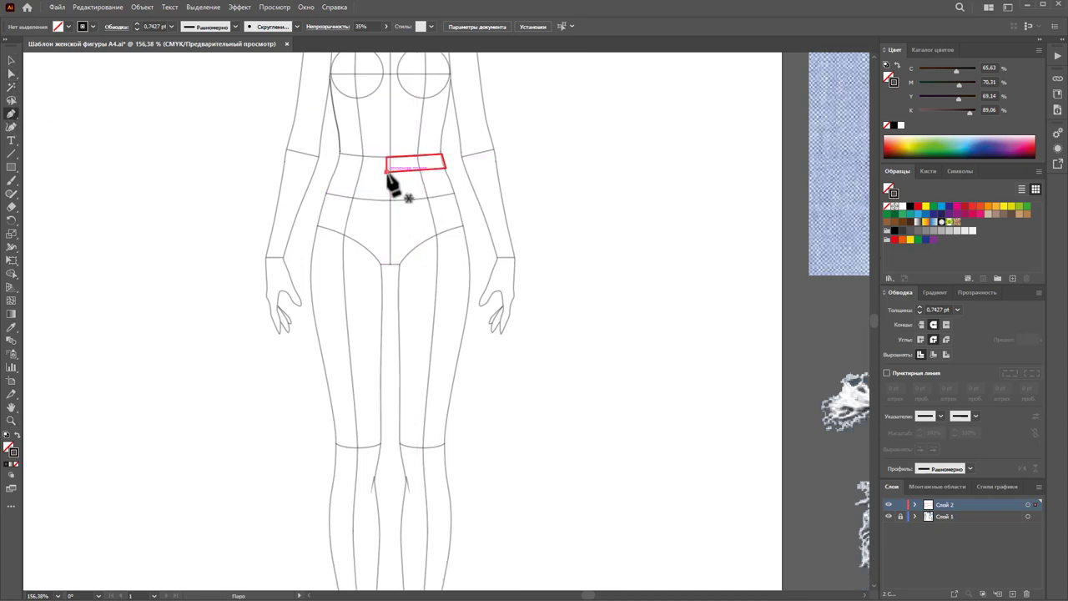
click(389, 173)
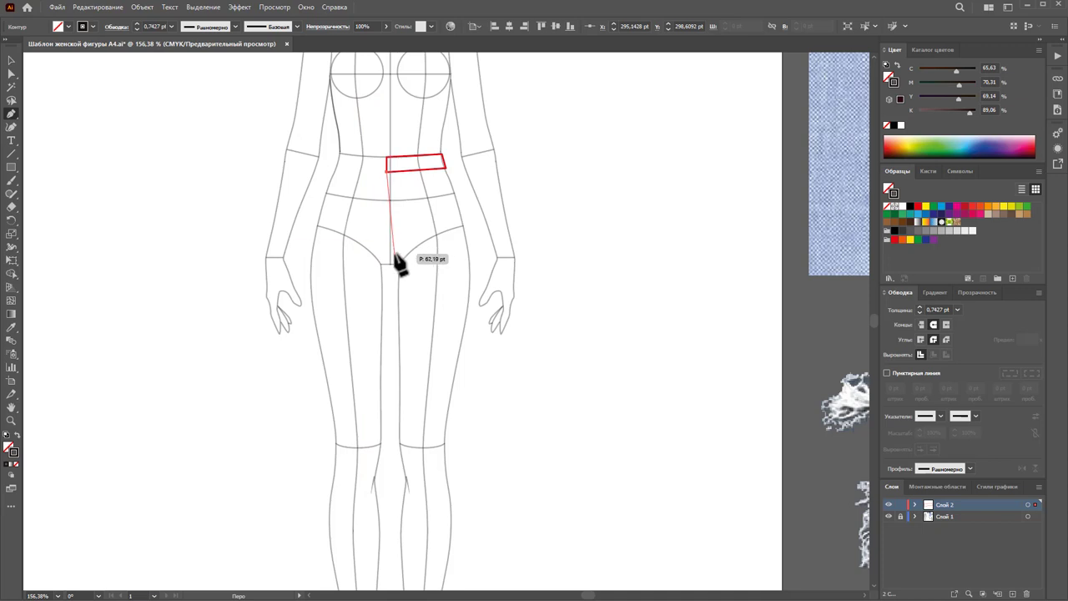
click(387, 245)
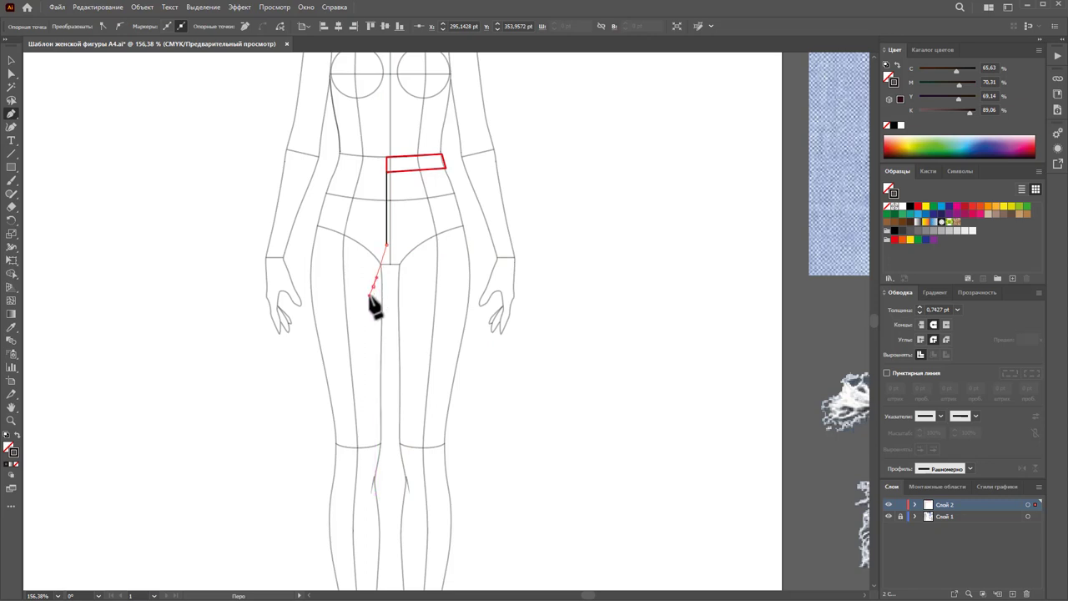
drag(372, 289, 364, 297)
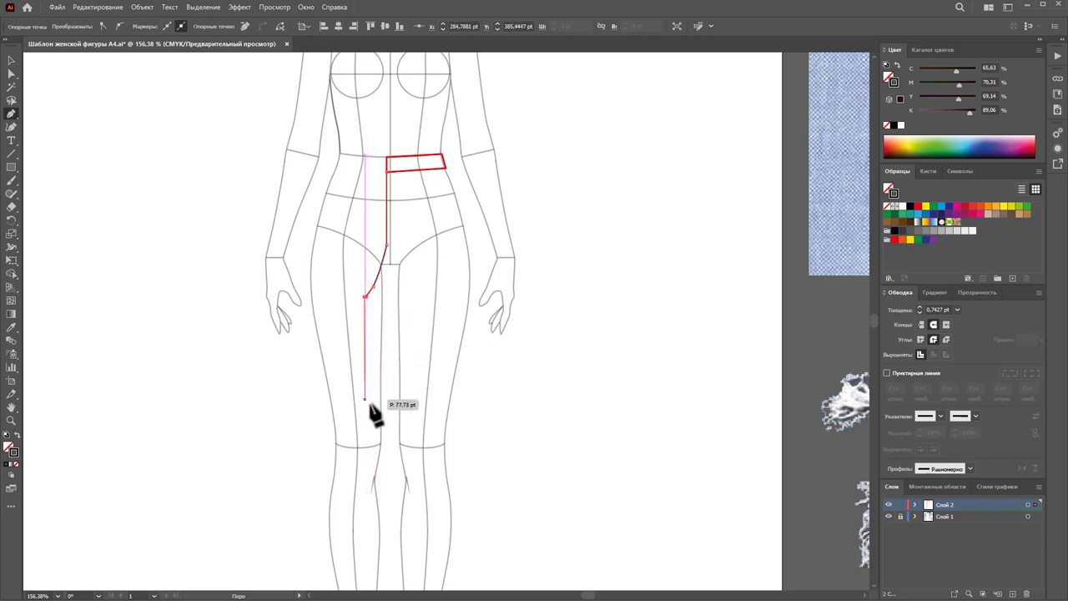
scroll(392, 384, down, 3)
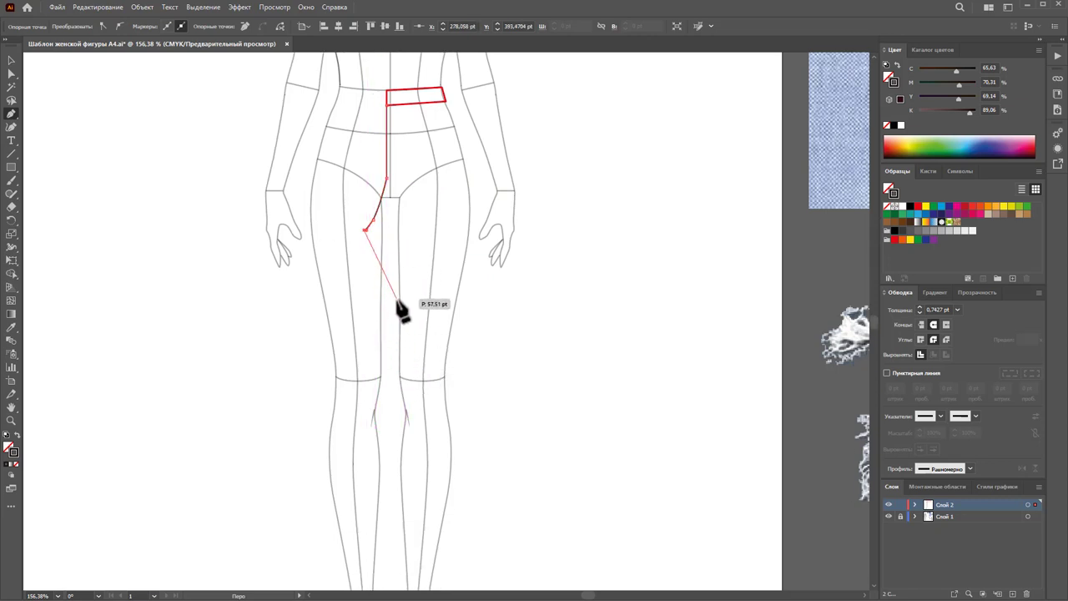
drag(393, 310, 400, 336)
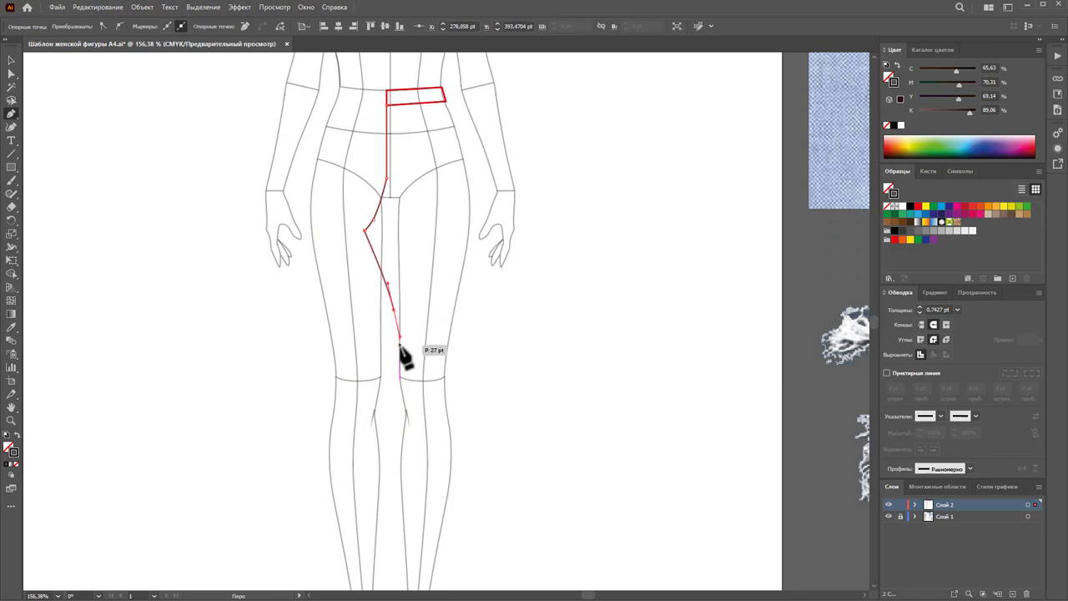
Step: Add the hem line and curved side seam up to the waistband corner, closing the leg outline
click(403, 511)
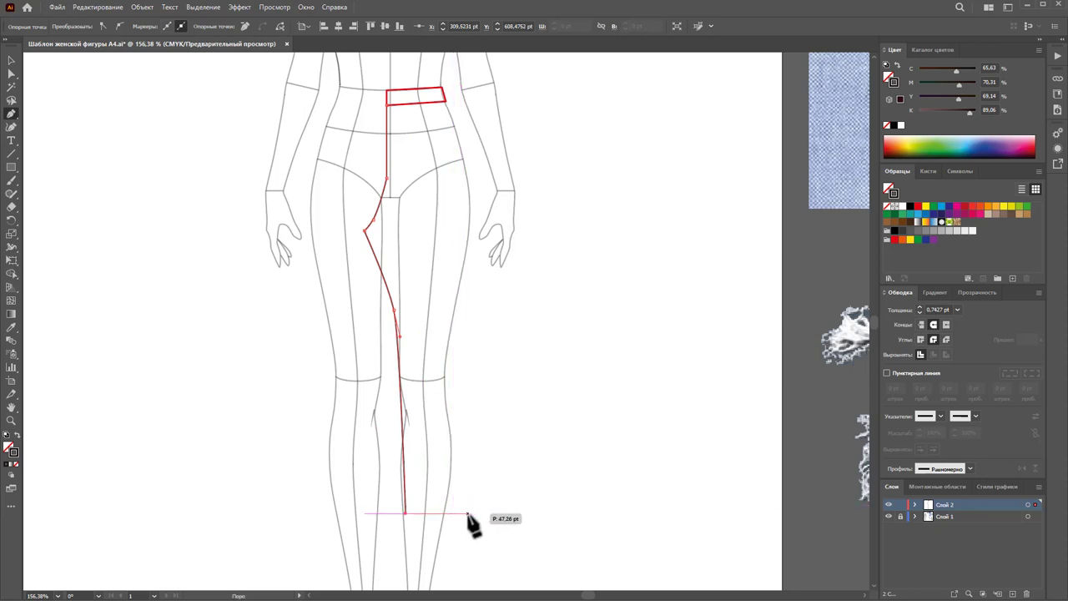
click(468, 511)
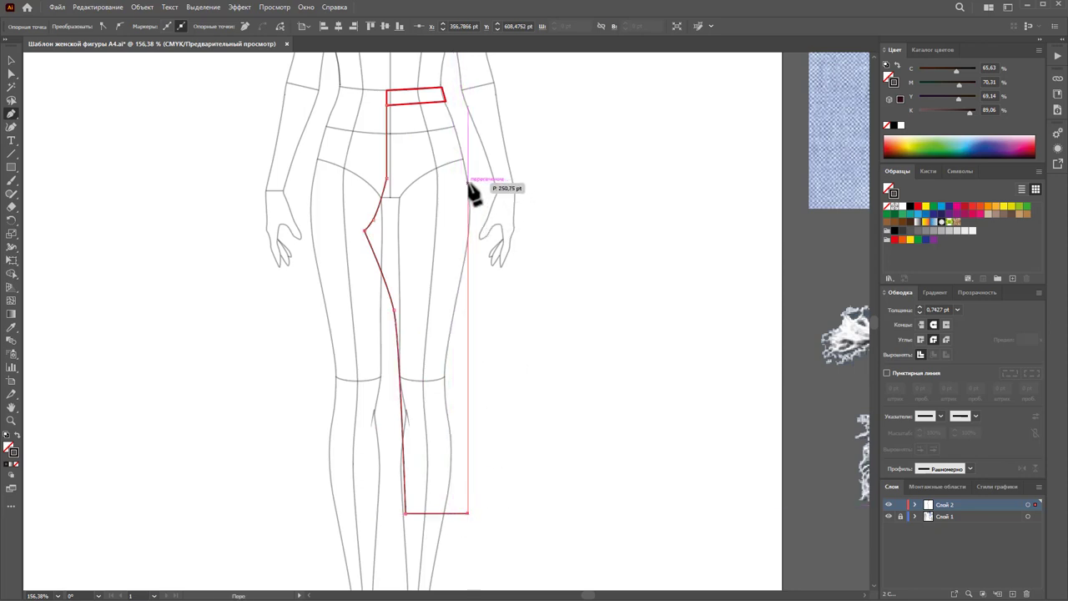
drag(468, 182, 458, 139)
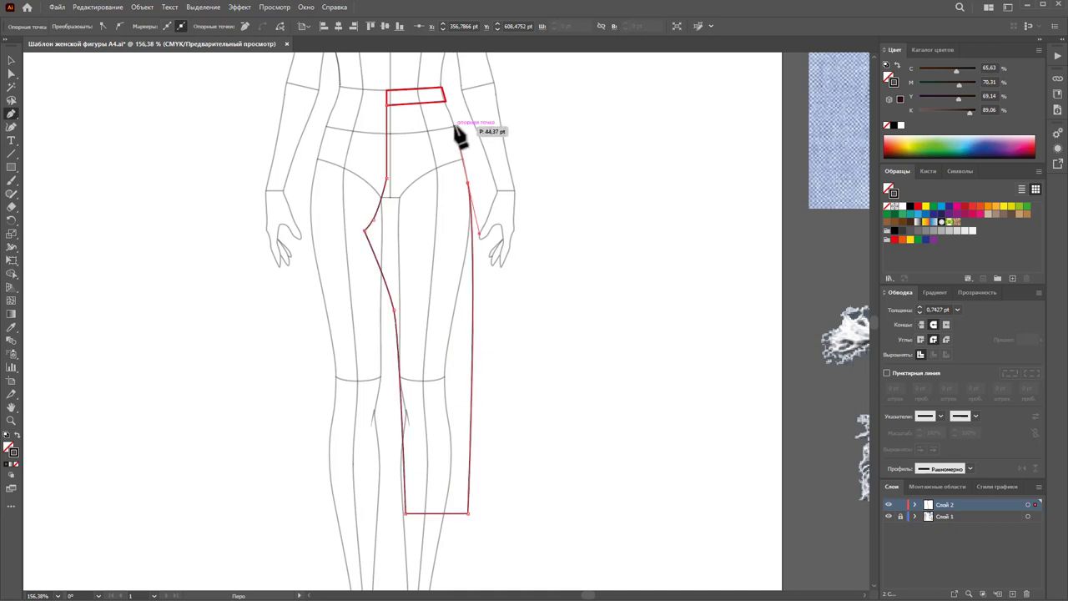
click(445, 100)
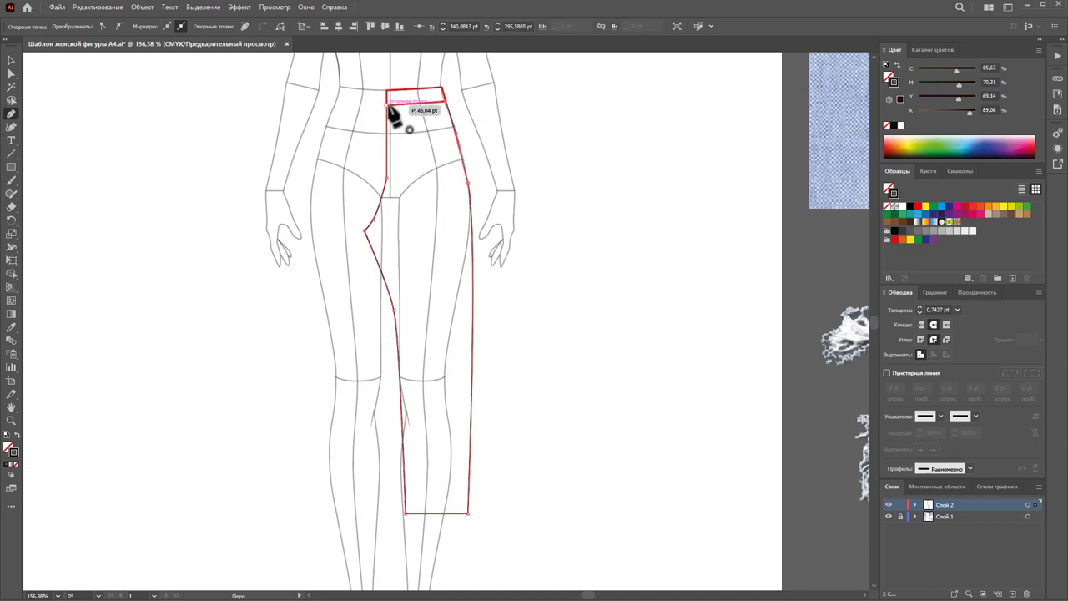
click(387, 104)
click(11, 73)
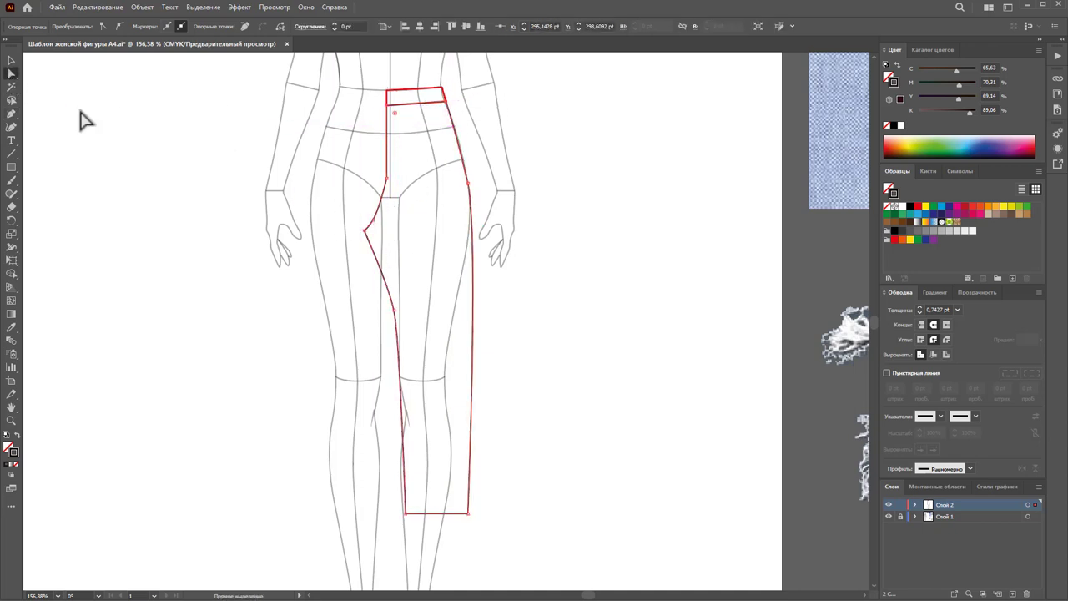
Step: Straighten the side seam and nudge the hem's outer corner 3 pt outward
drag(469, 185, 472, 183)
click(516, 333)
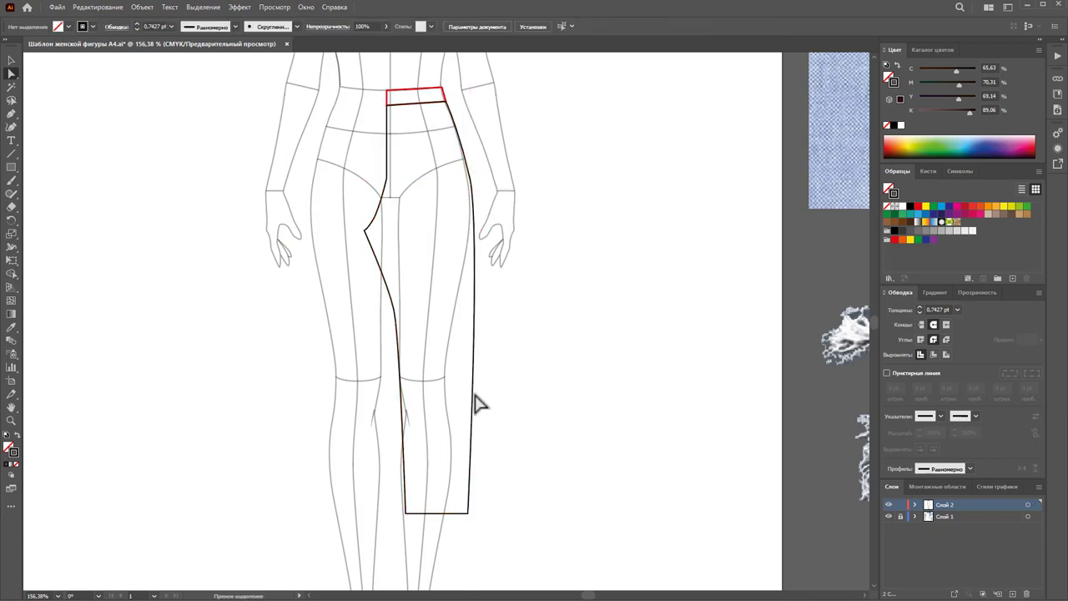
click(472, 512)
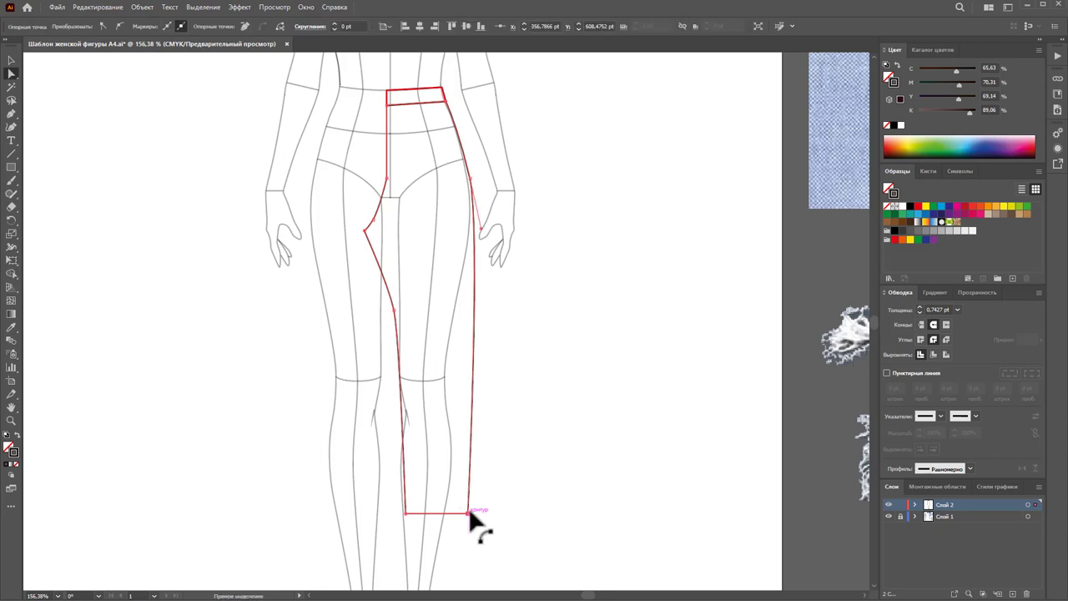
drag(472, 512, 477, 517)
key(ctrl+z)
key(Right)
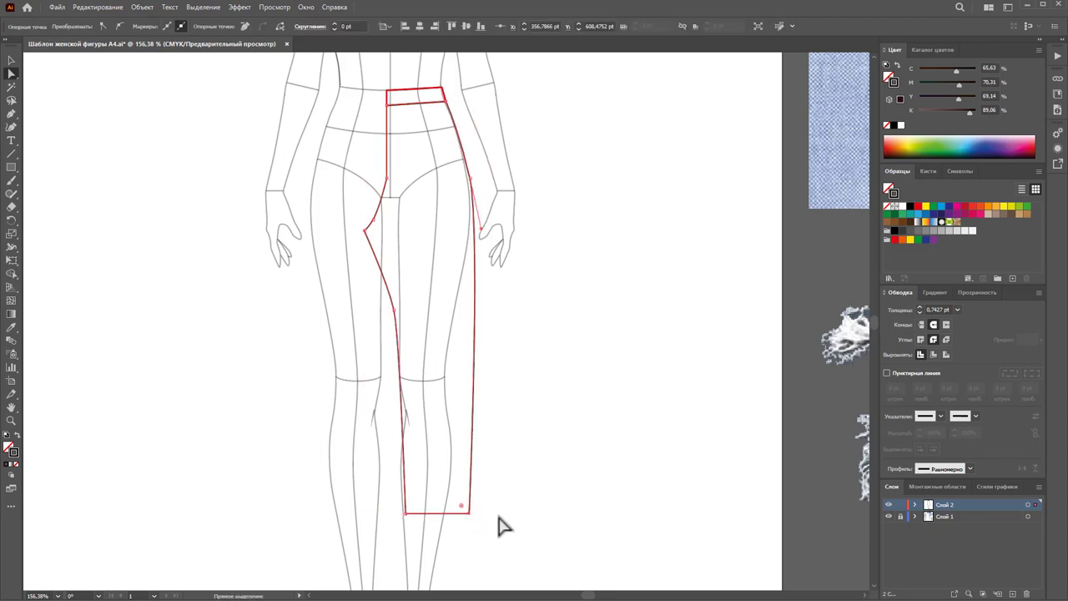
key(Right)
key(Right)
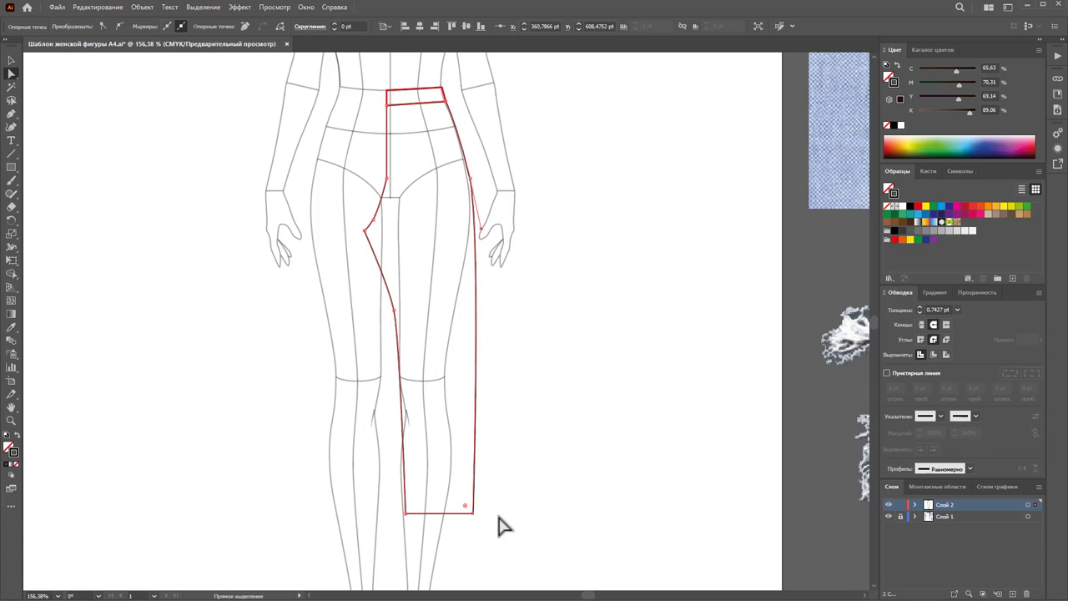
key(Right)
click(570, 435)
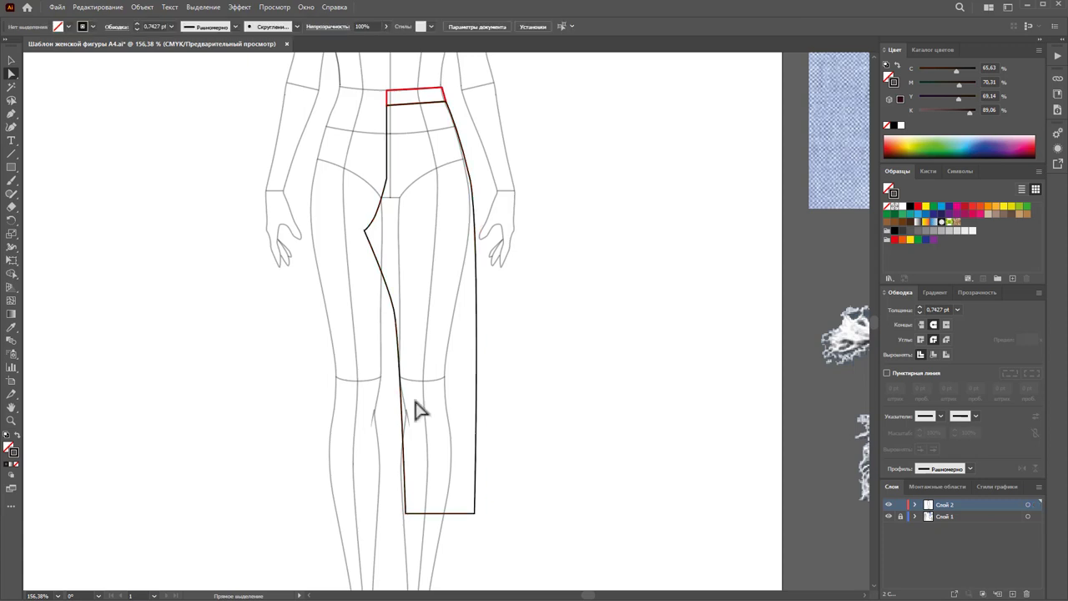
Step: Select the anchors along the outer hip edge, then the whole leg outline
drag(370, 172, 397, 193)
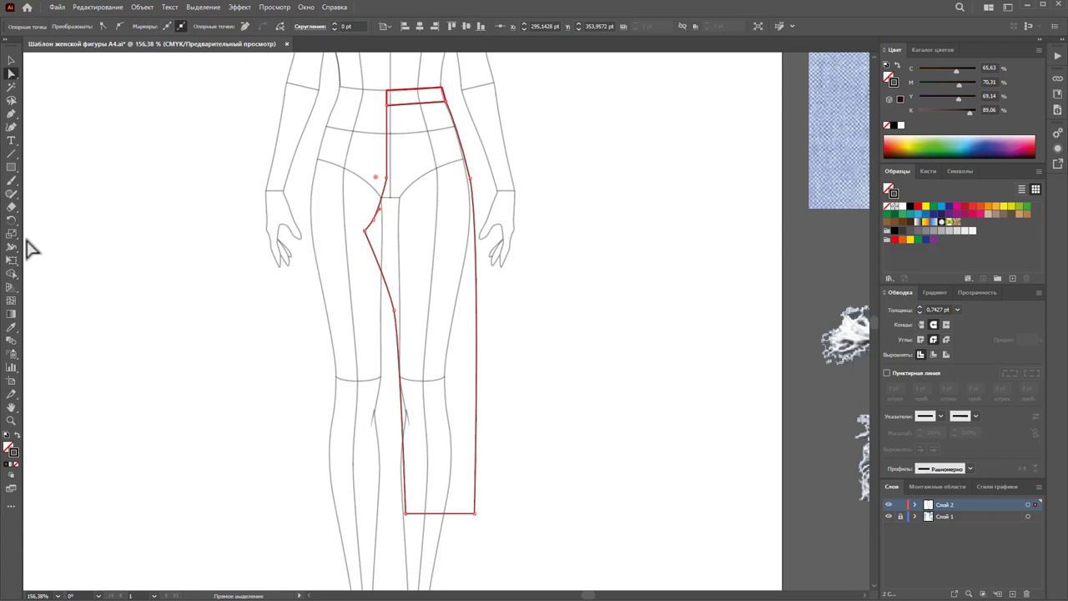
key(v)
click(12, 194)
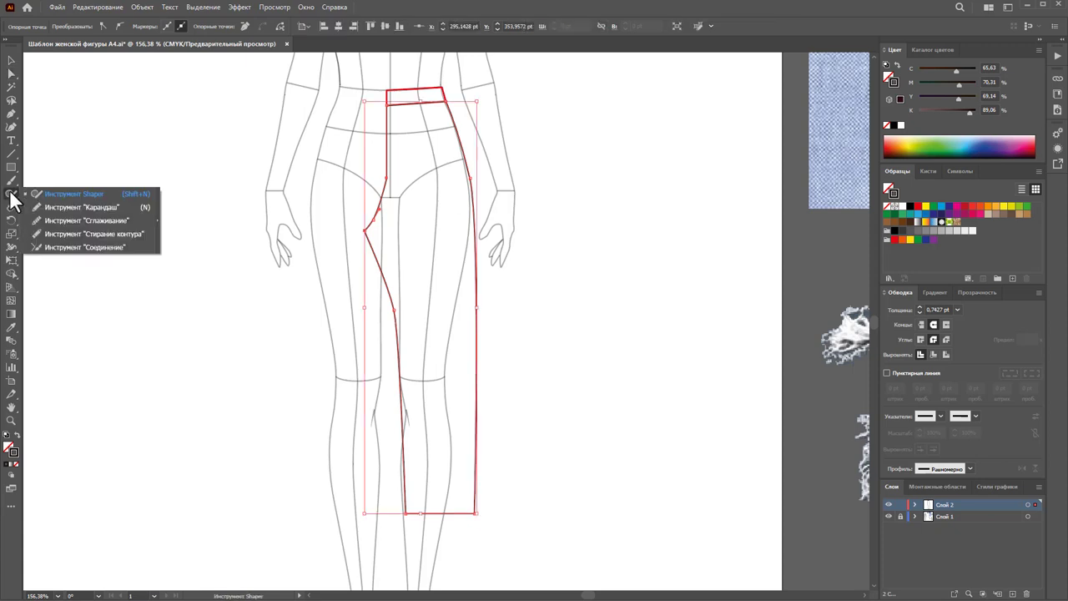
click(50, 221)
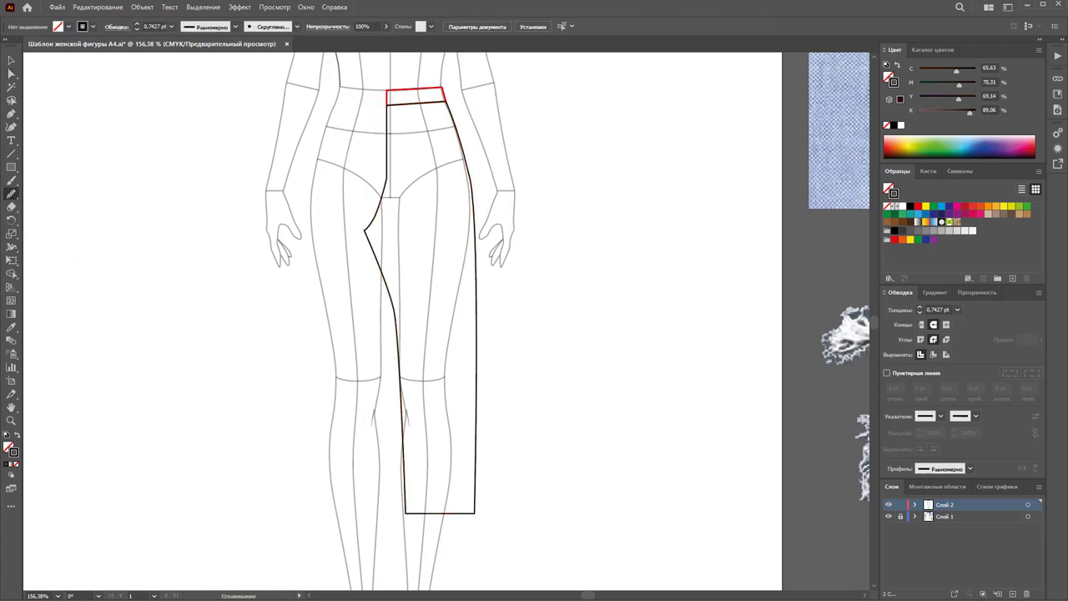
Step: Smooth the leg outline's crotch and inner-leg curve with the Smooth tool
click(11, 60)
click(400, 250)
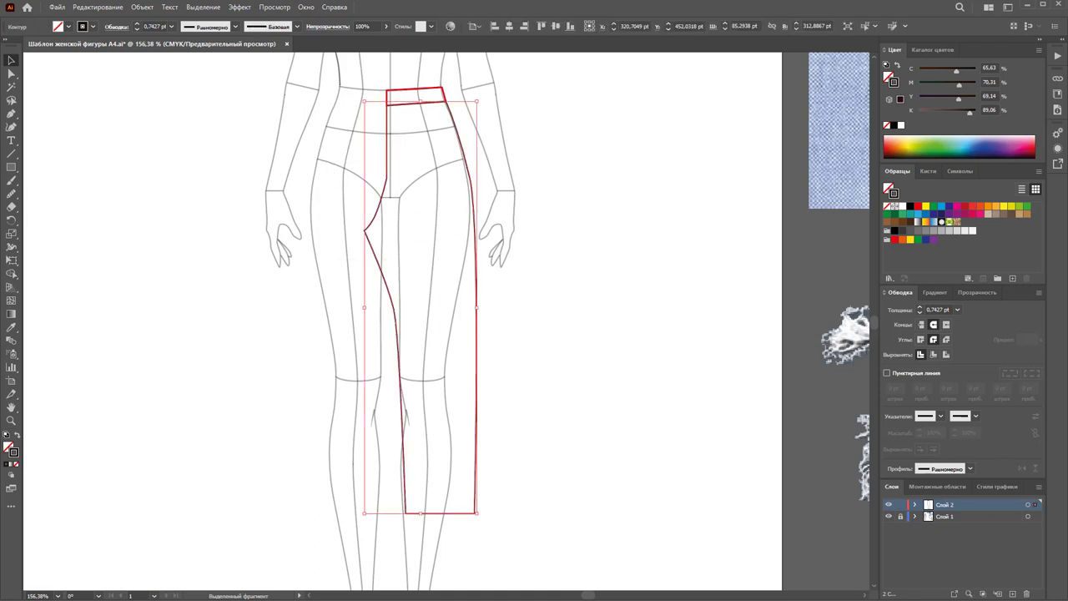
click(13, 199)
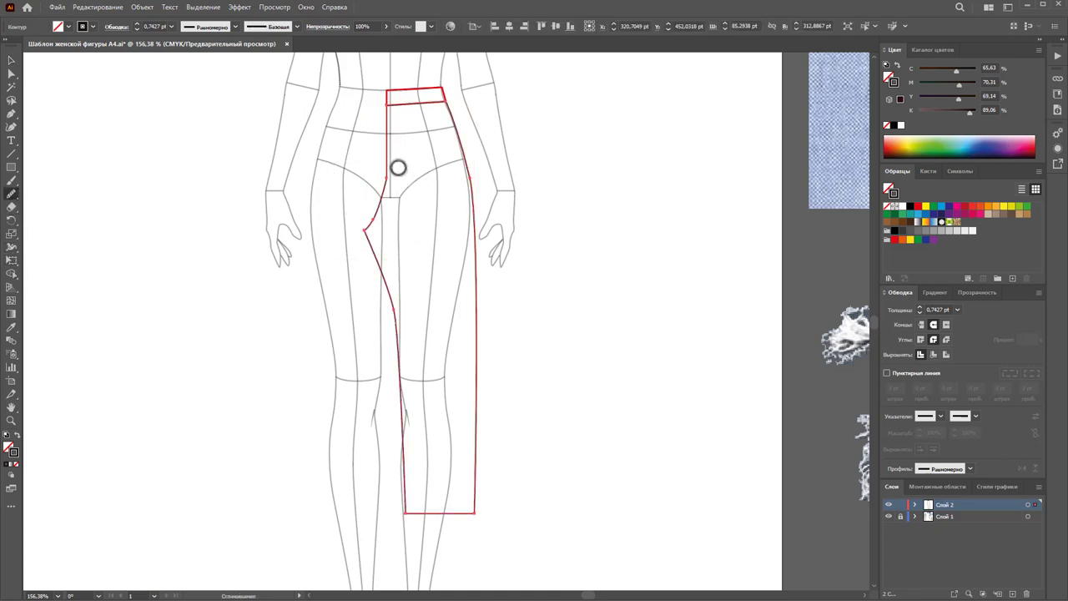
mouse_move(386, 185)
mouse_down()
mouse_move(386, 206)
mouse_move(346, 257)
mouse_move(389, 171)
mouse_up()
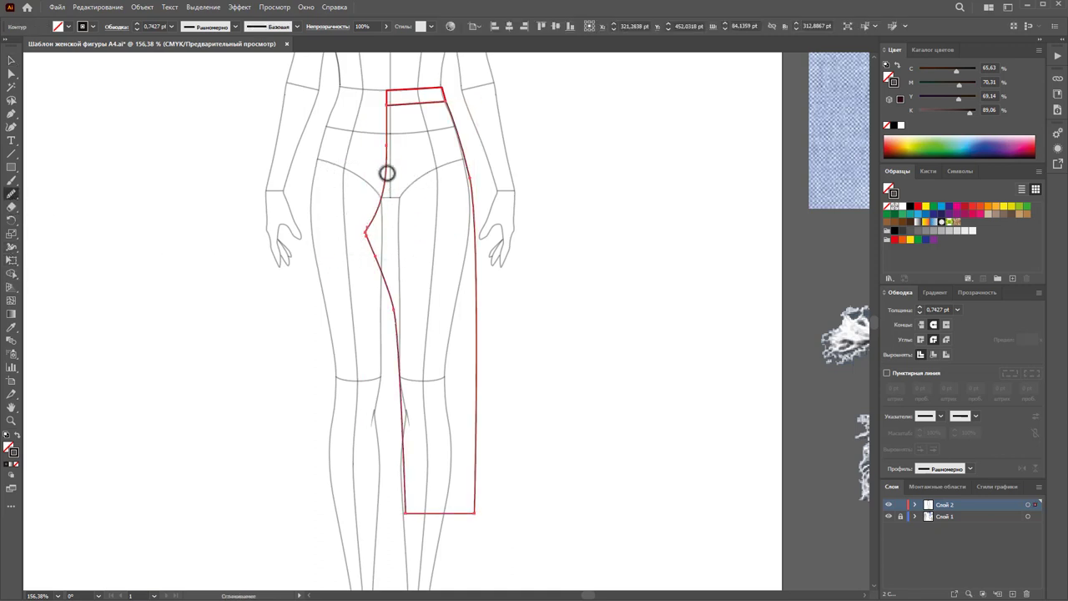
Step: Set the leg outline's stroke weight to 1 pt and select the whole trouser leg
click(11, 60)
click(110, 142)
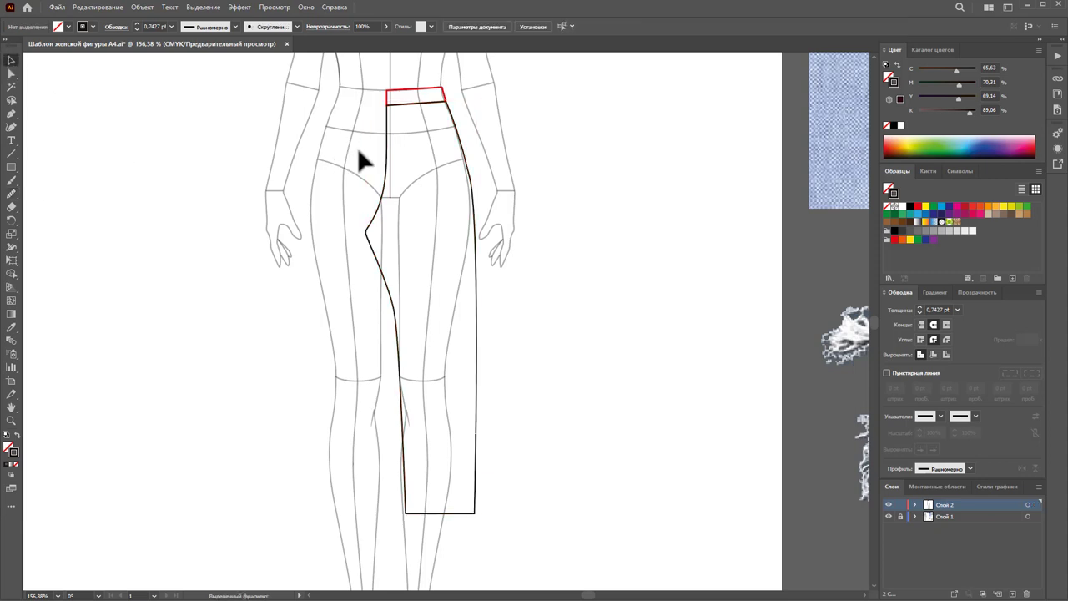
click(415, 240)
click(172, 26)
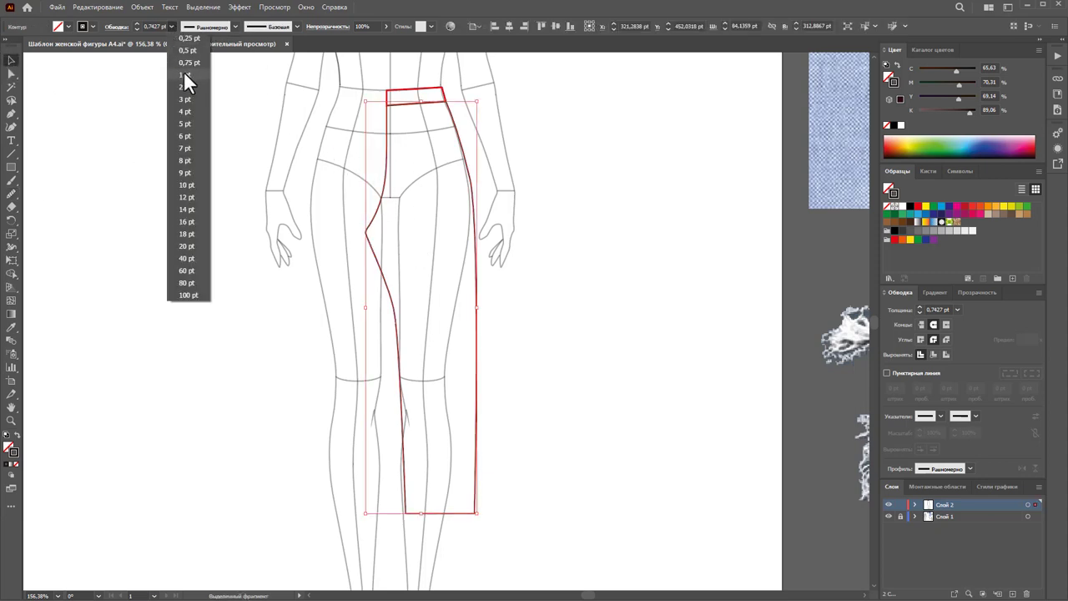
click(185, 74)
click(524, 397)
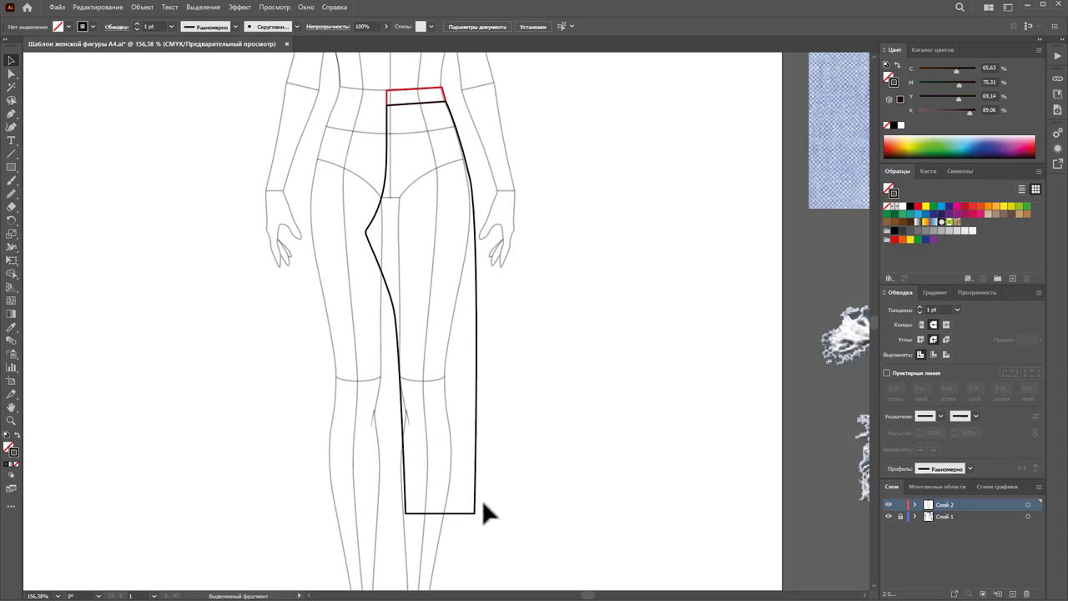
drag(542, 371, 346, 93)
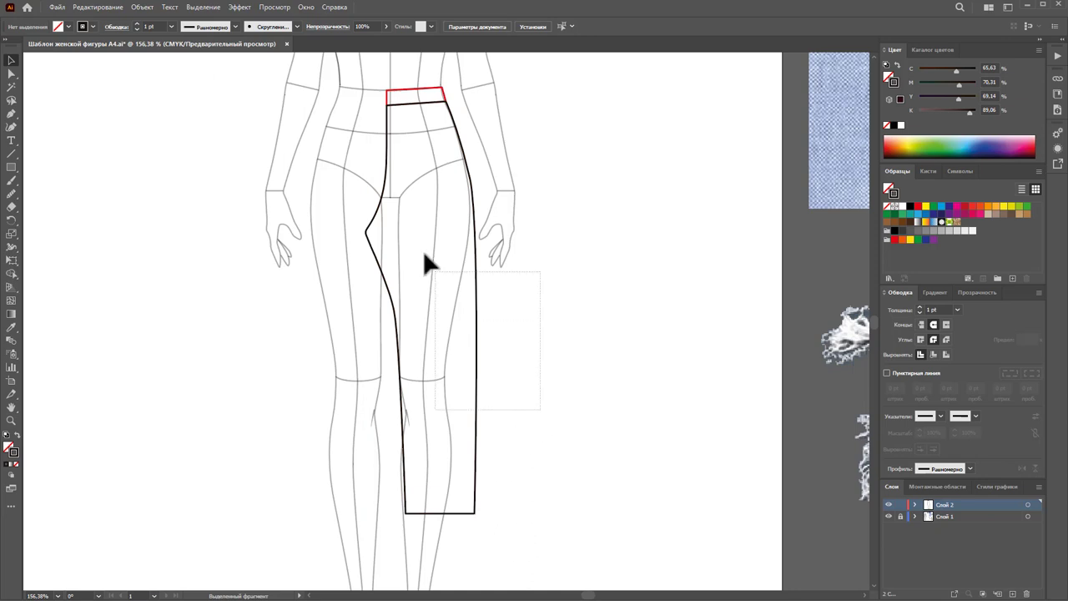
Step: Reflect a copy of the leg and waistband across the centre front line to form the other leg
click(11, 221)
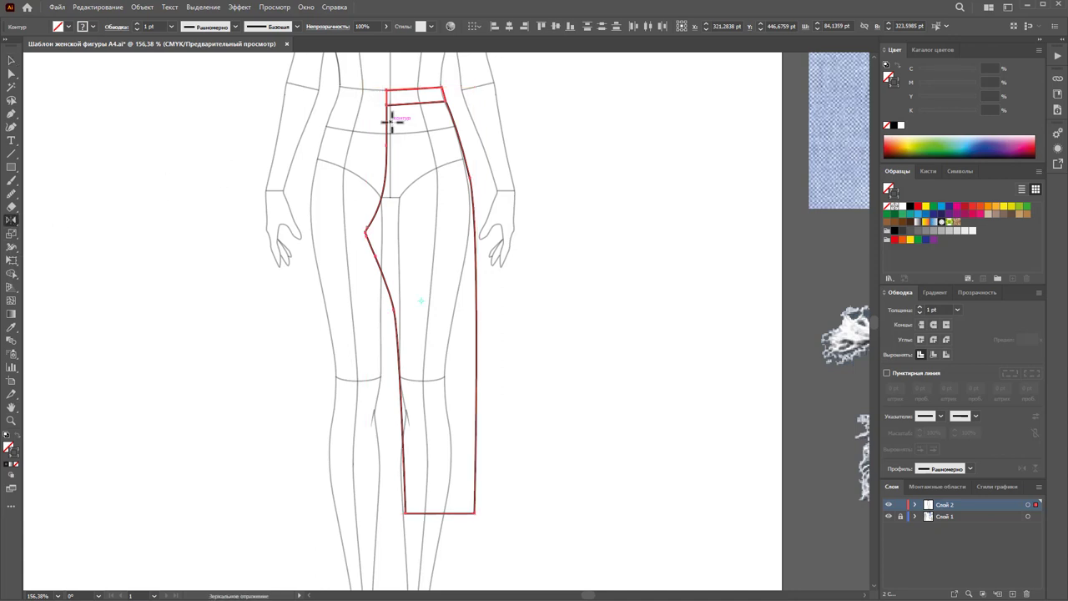
click(391, 126)
mouse_move(370, 91)
mouse_down()
mouse_move(327, 173)
mouse_move(427, 277)
mouse_move(349, 286)
mouse_up()
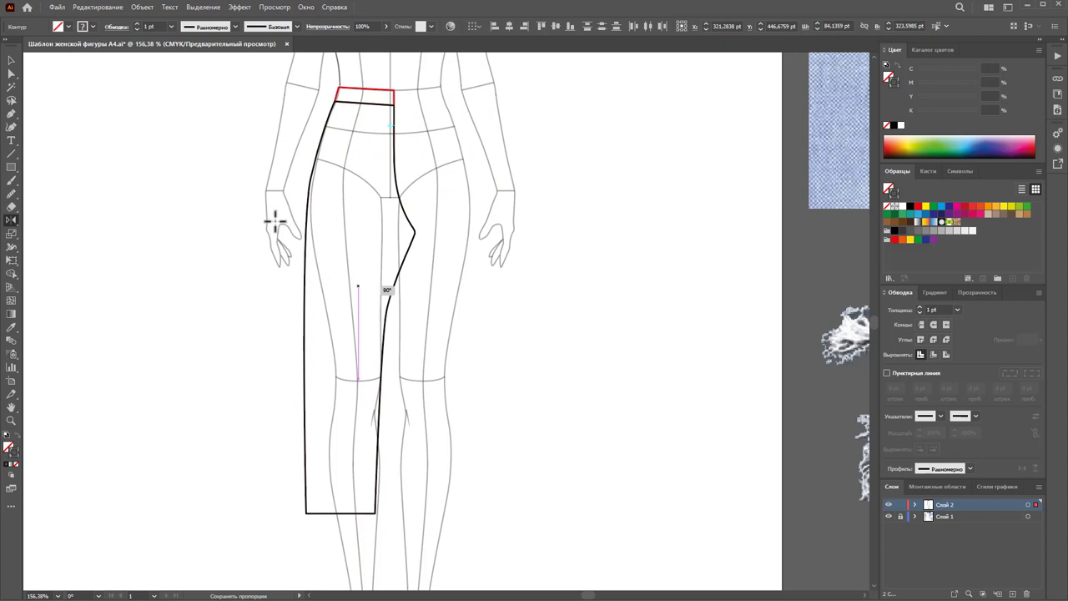
drag(277, 222, 282, 230)
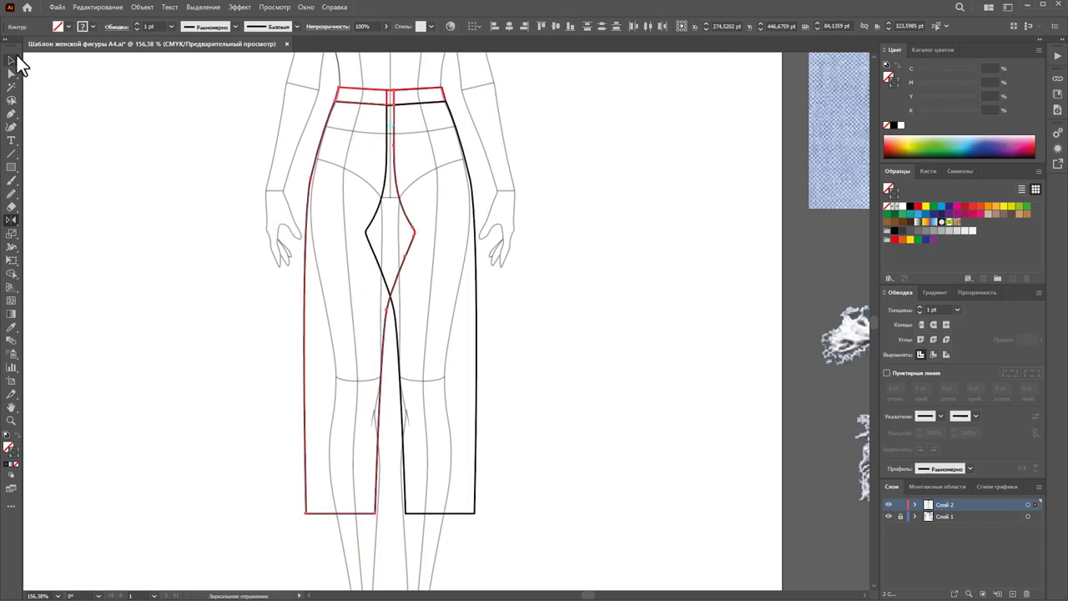
Step: Change the mirrored piece's stacking order via Arrange, then select both trouser halves
click(11, 60)
click(500, 188)
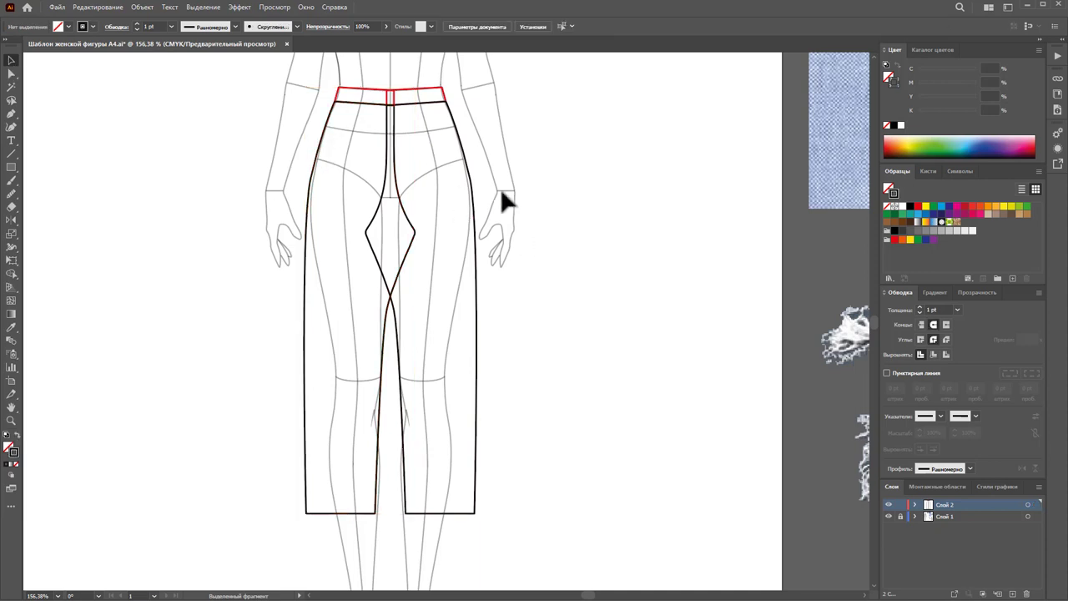
click(469, 172)
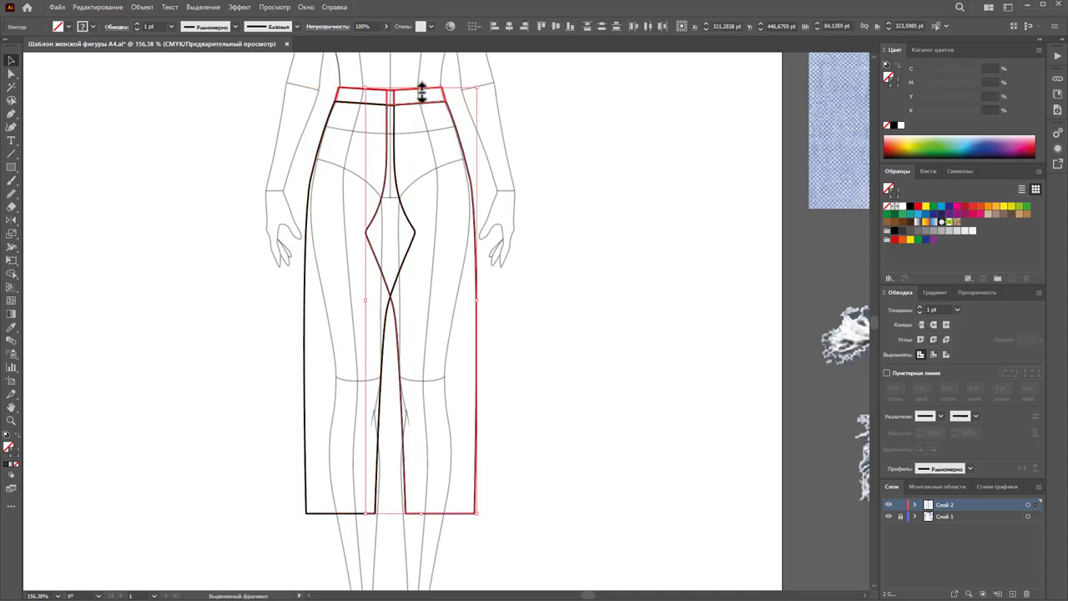
right_click(420, 89)
mouse_move(467, 334)
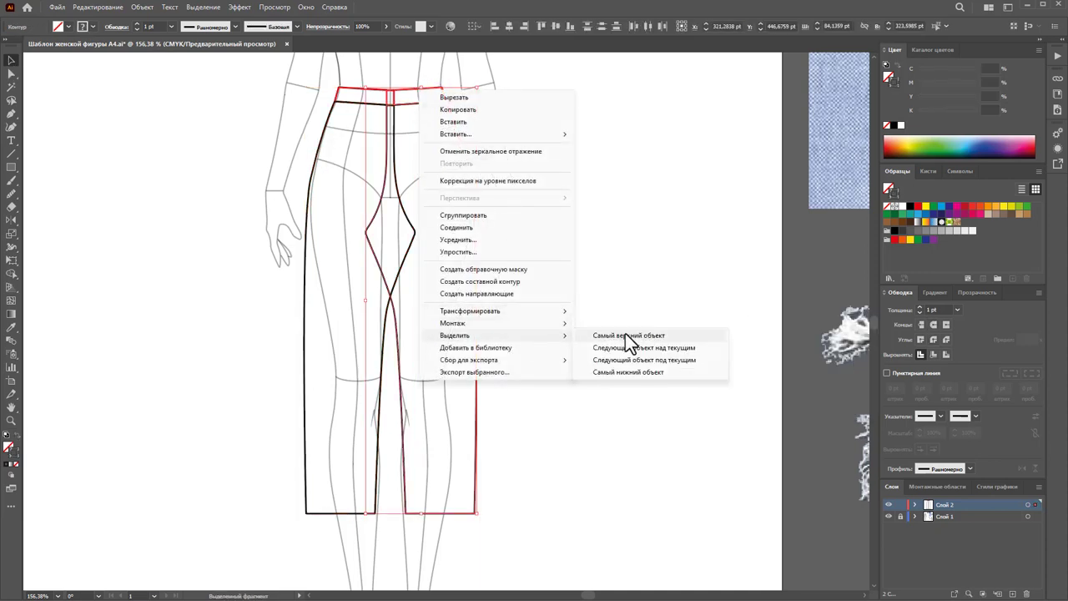
click(614, 325)
click(549, 311)
drag(572, 357, 305, 91)
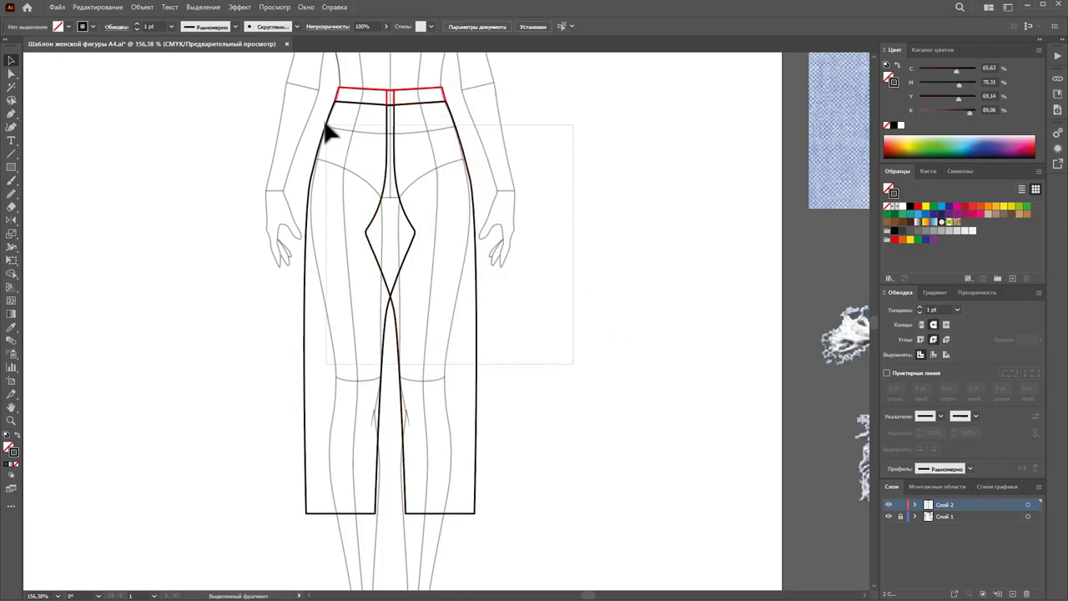
Step: Give both trouser halves a white fill, redoing it after an accidental fill removal
click(895, 207)
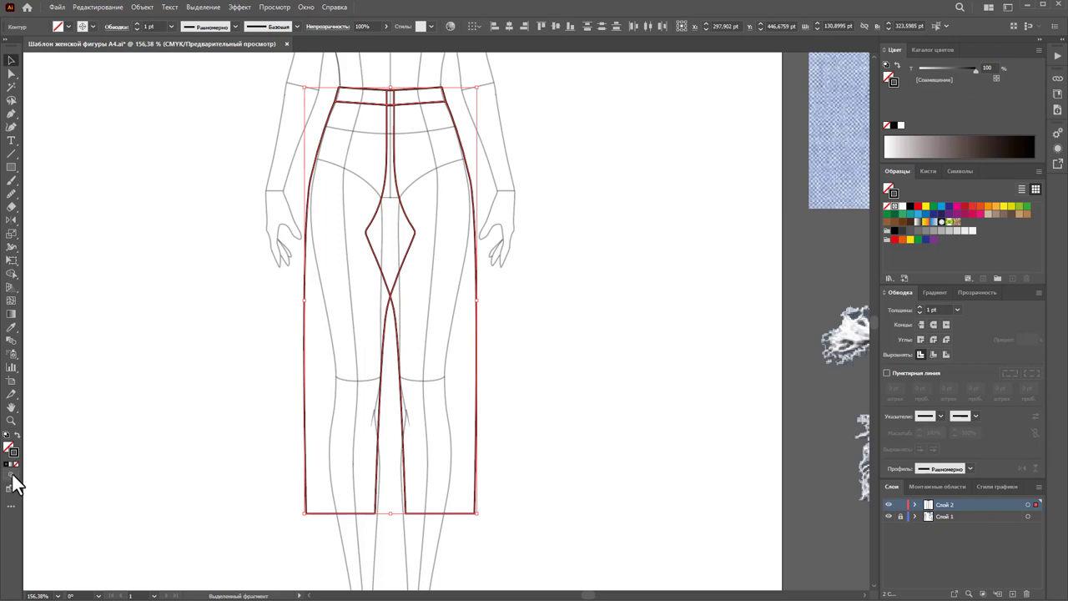
click(8, 447)
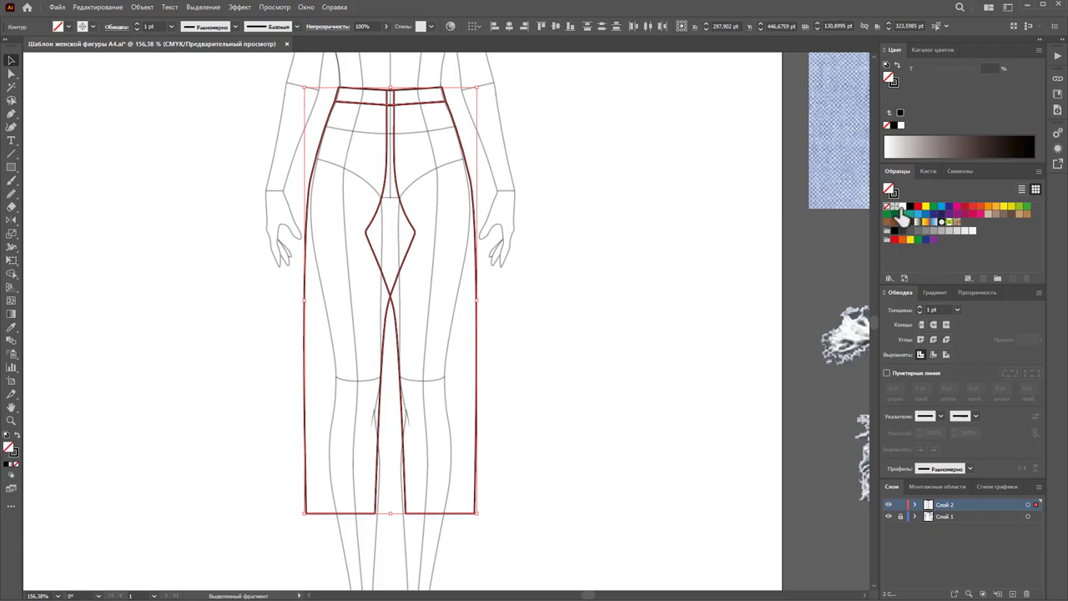
click(902, 207)
click(685, 285)
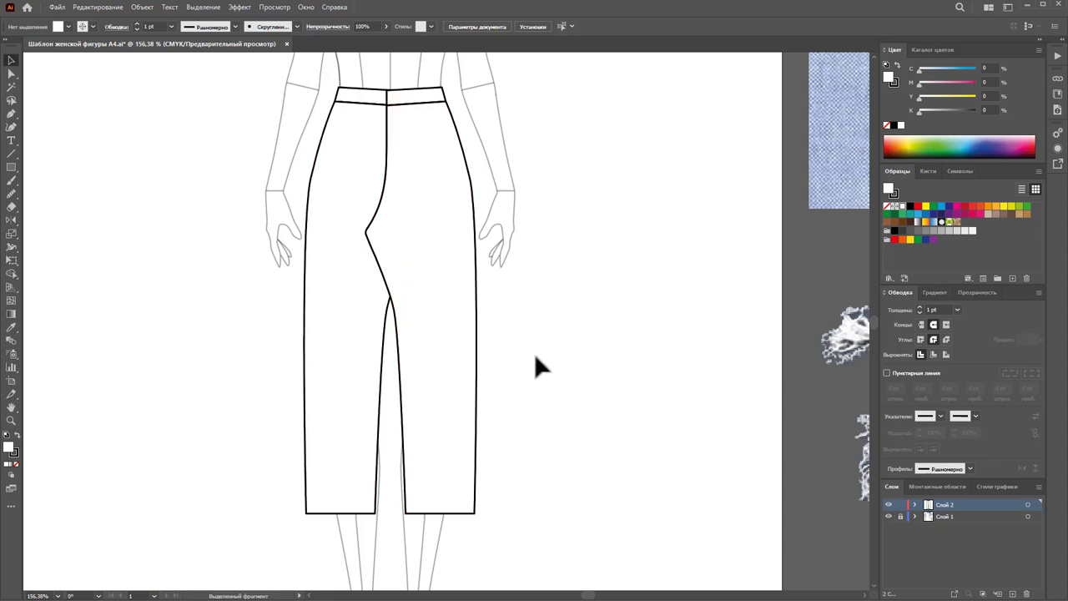
drag(566, 322, 234, 248)
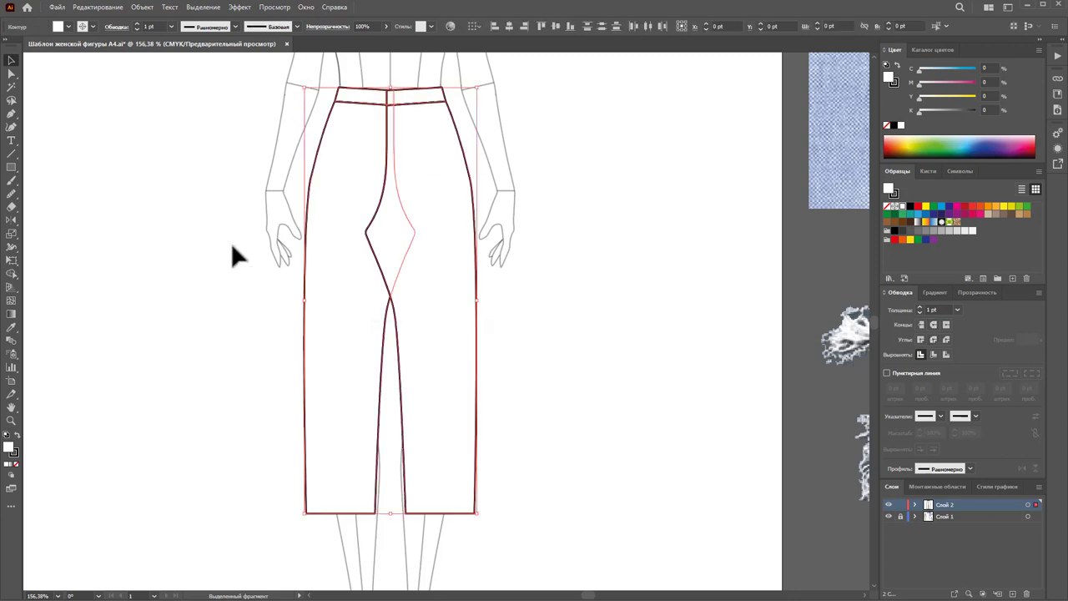
click(15, 464)
click(167, 458)
drag(614, 460, 280, 105)
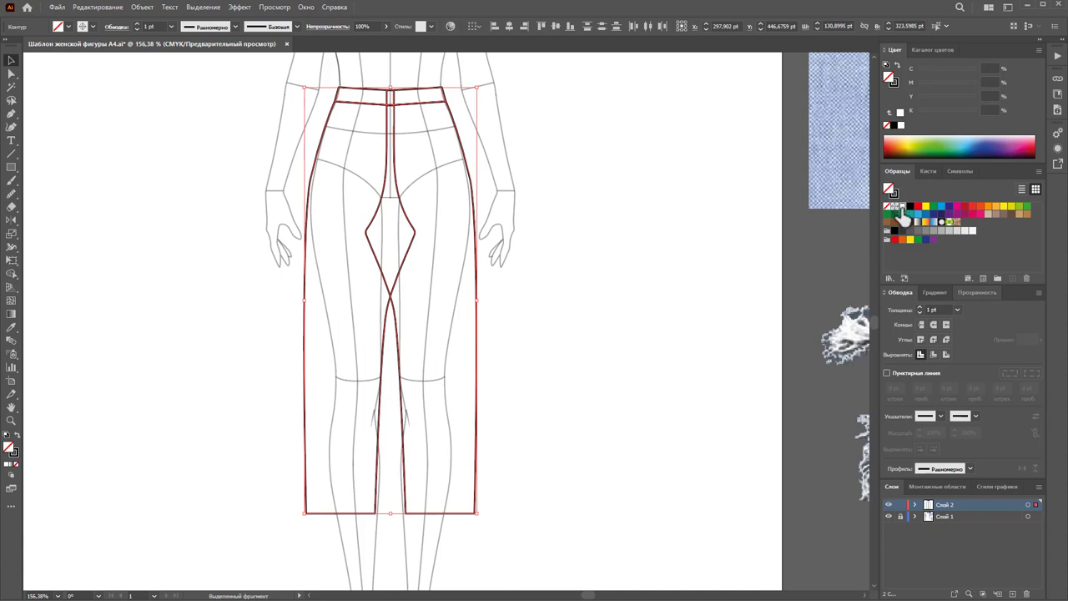
click(902, 206)
click(709, 282)
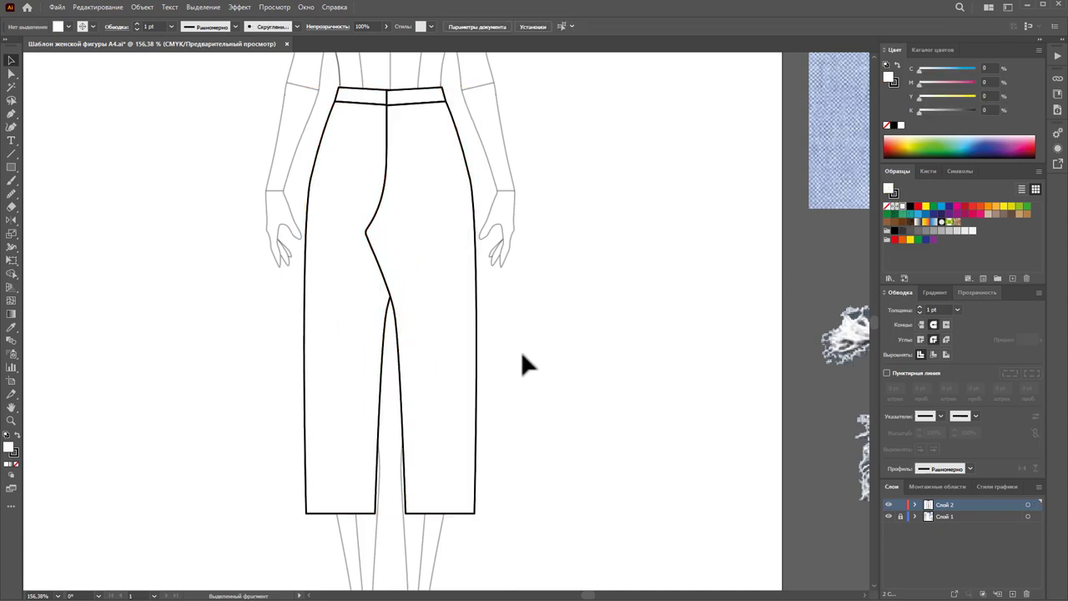
Step: Draw a closed backing shape with a curved hem spanning both legs up to the waistband
click(12, 113)
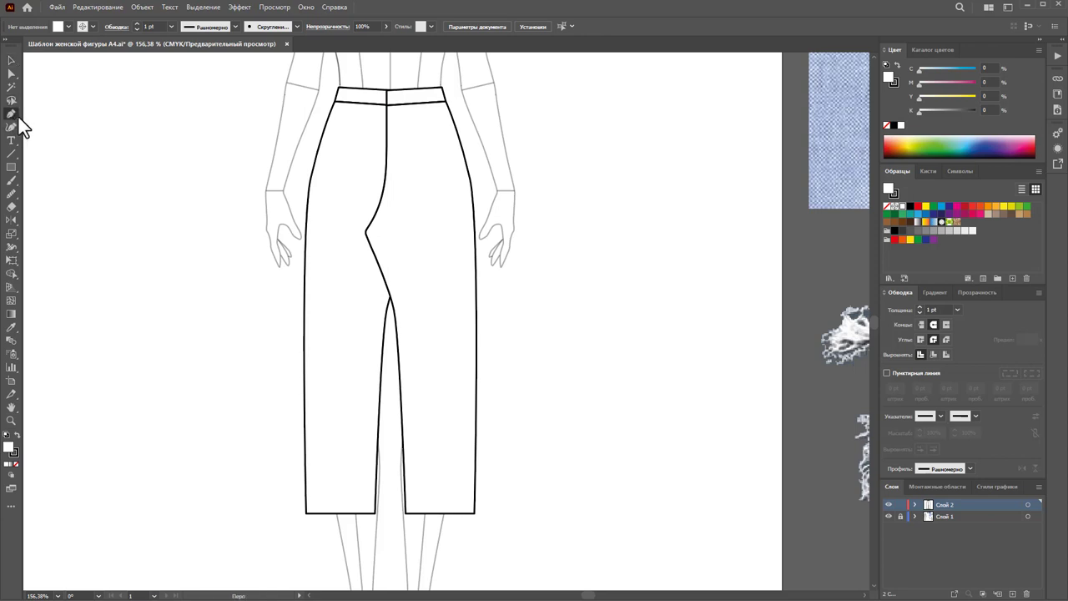
click(307, 512)
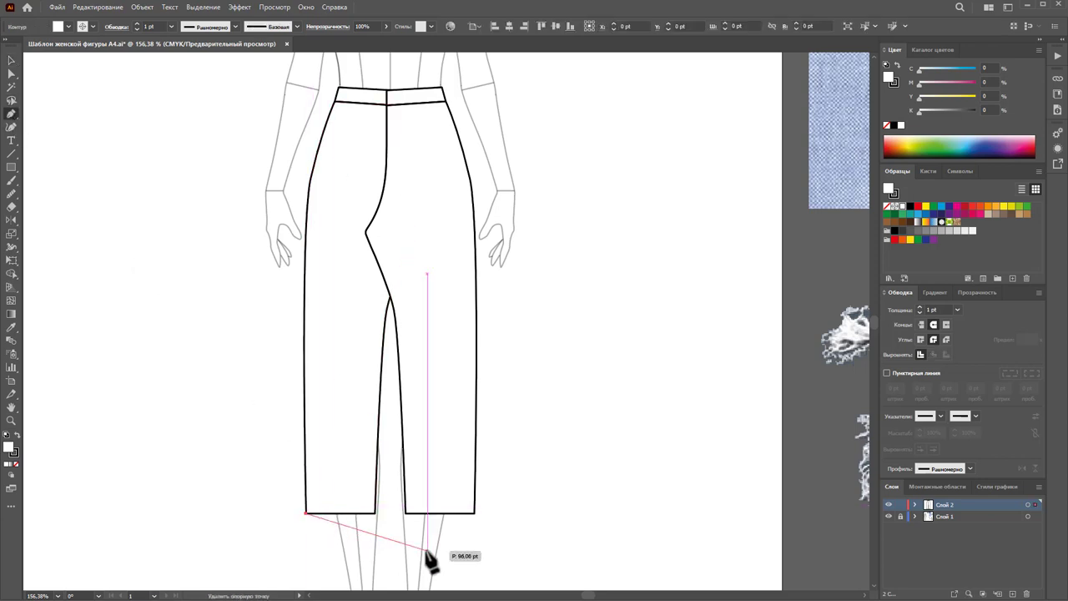
drag(390, 529, 426, 529)
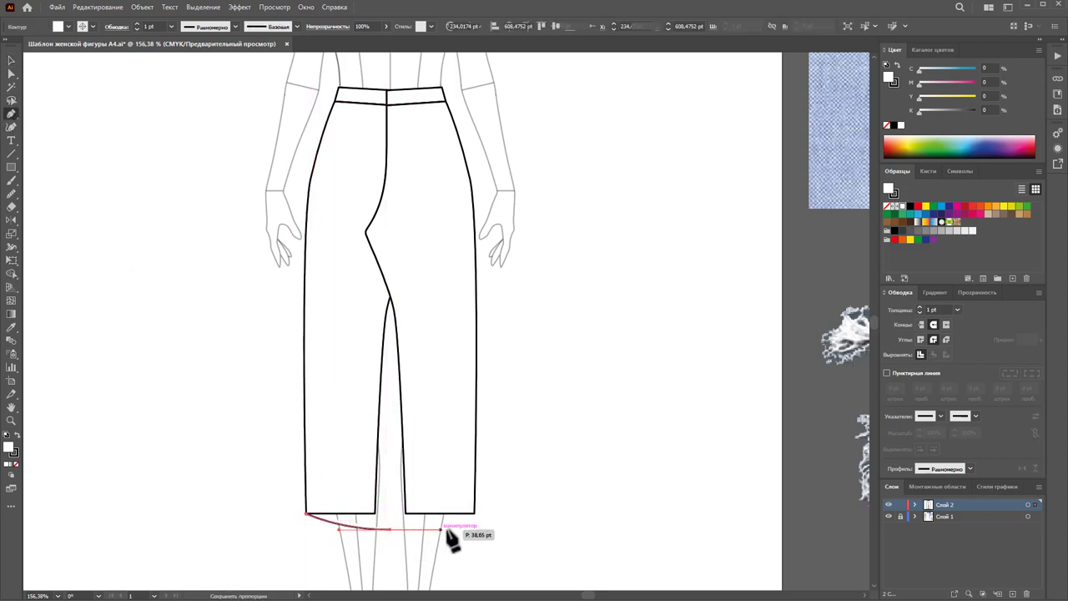
click(475, 511)
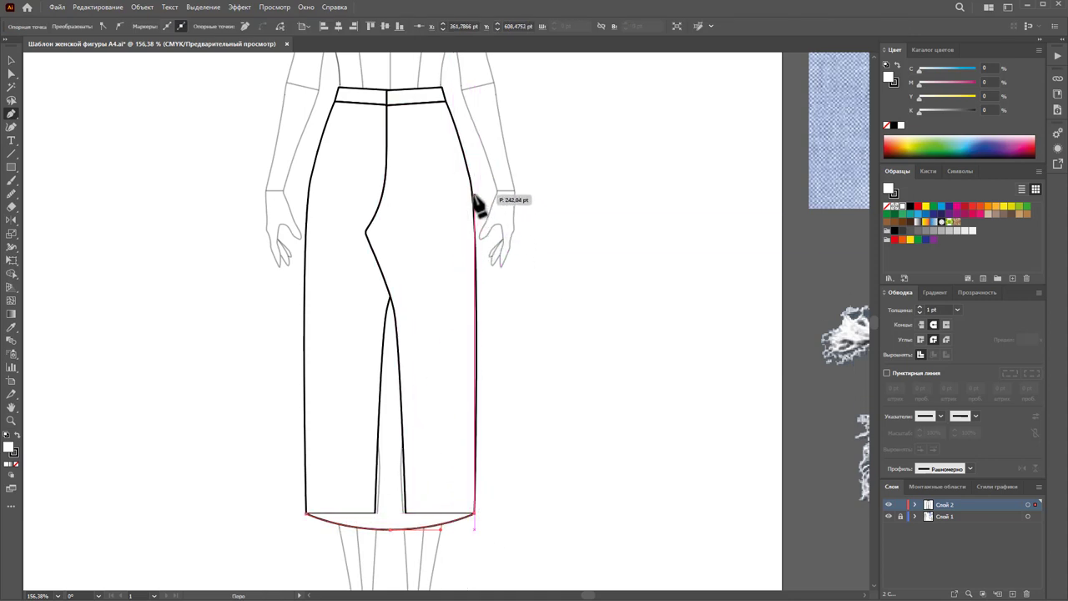
drag(469, 213, 456, 169)
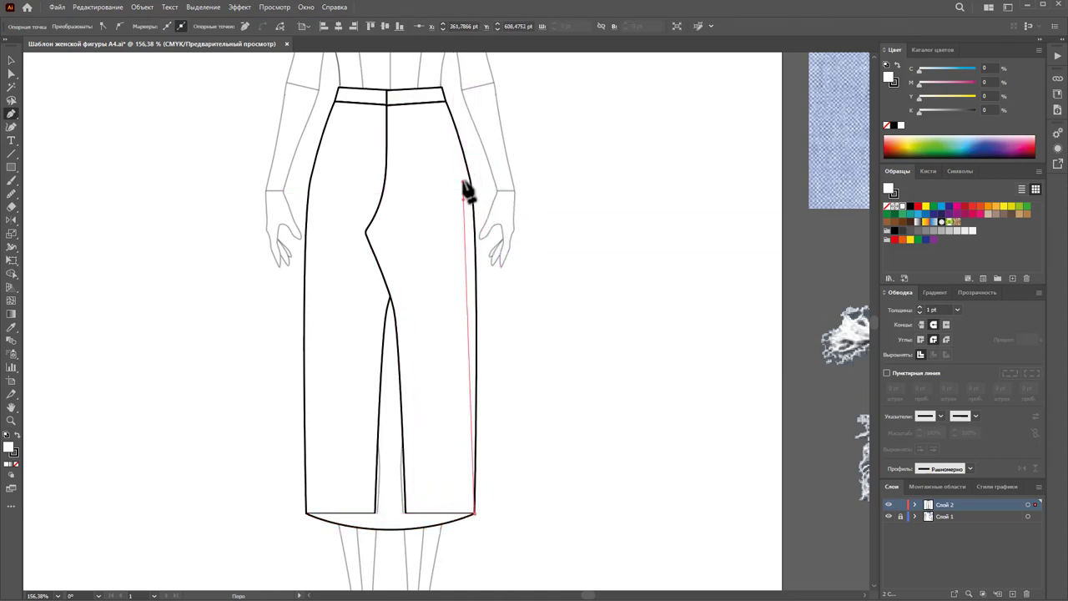
click(422, 101)
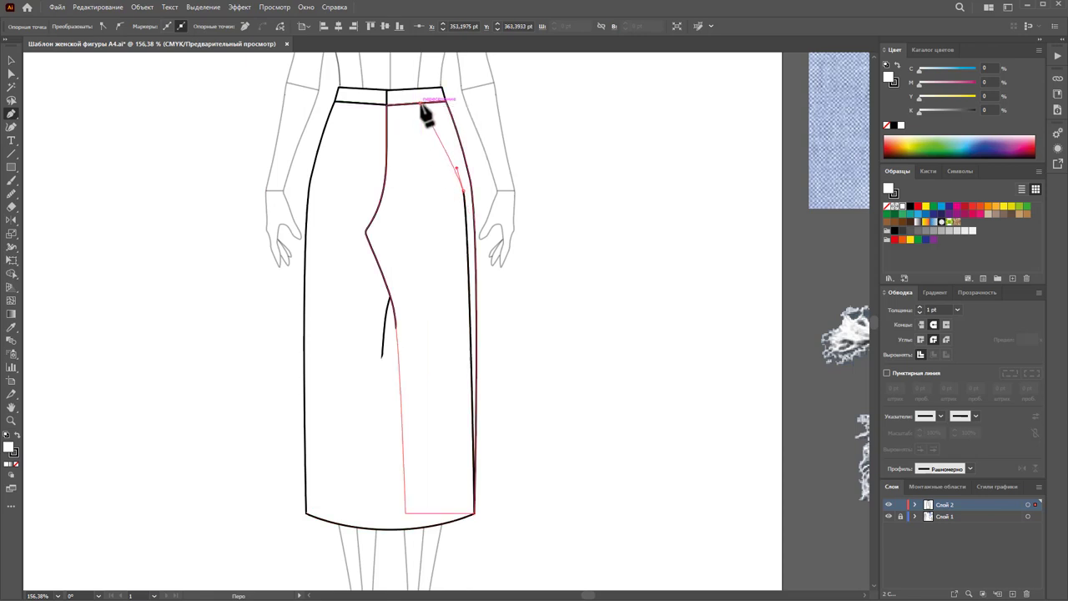
click(354, 101)
click(306, 512)
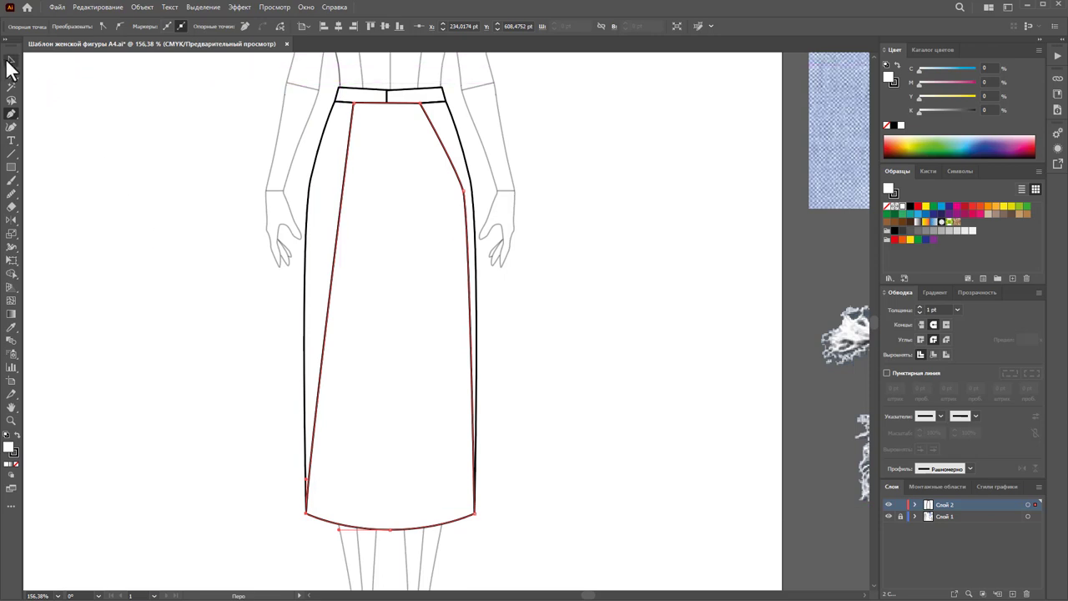
Step: Send the backing shape behind the trouser outlines with Arrange > Send to Back
click(11, 61)
click(421, 243)
right_click(422, 241)
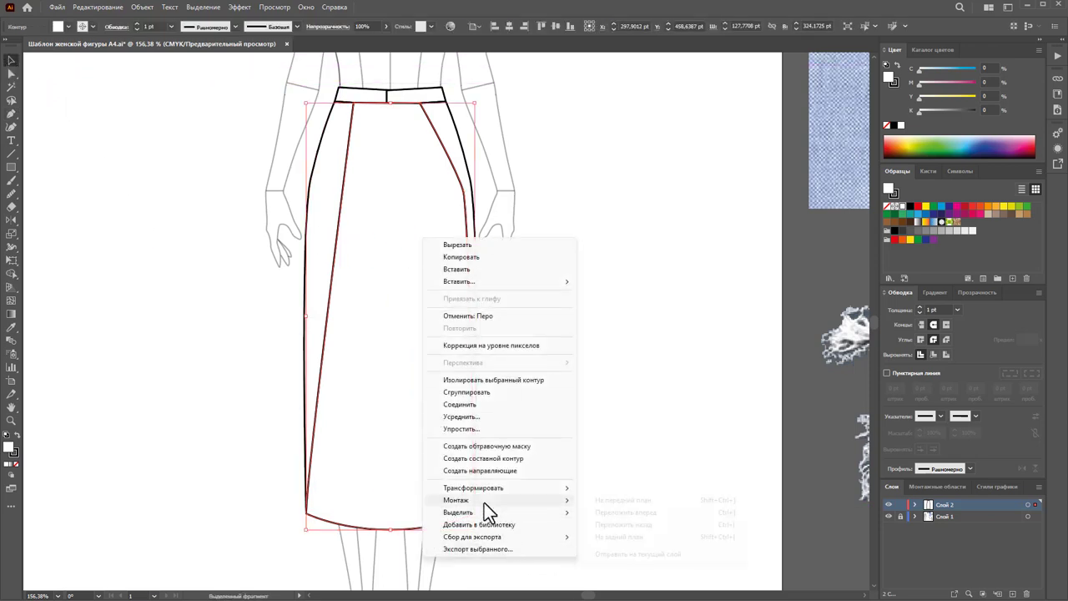
click(663, 537)
click(584, 467)
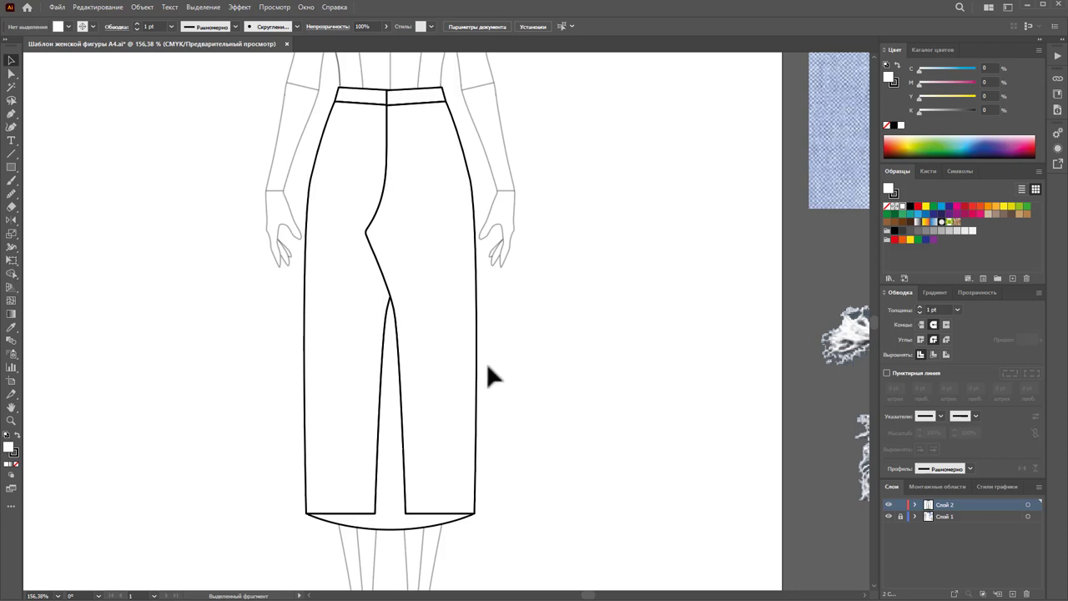
Step: Move the right leg's inner hem point inward to meet the centre-front seam
key(a)
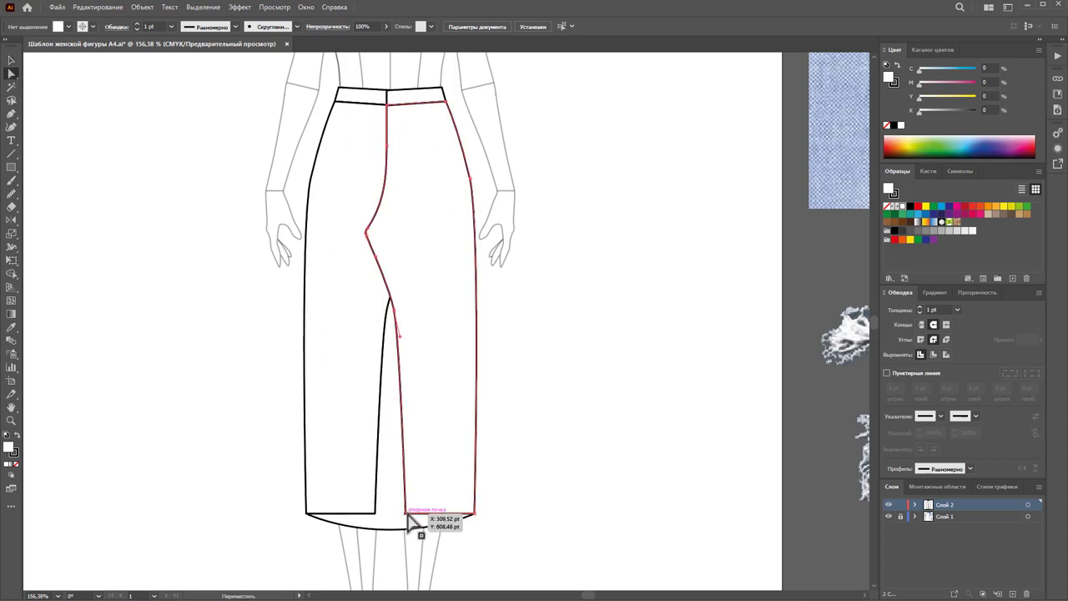
click(404, 517)
drag(404, 517, 377, 519)
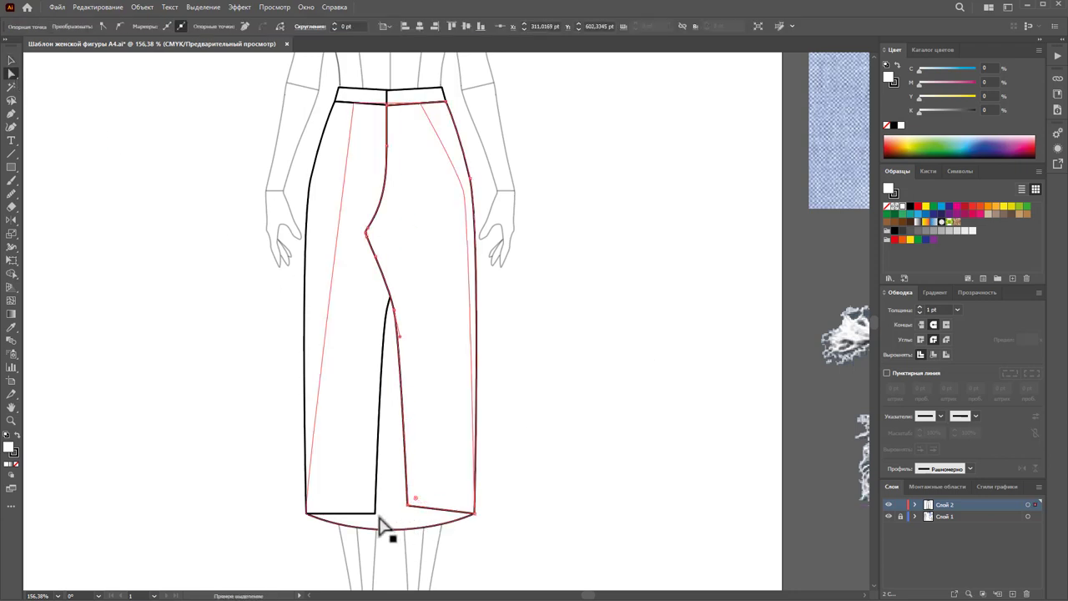
click(516, 530)
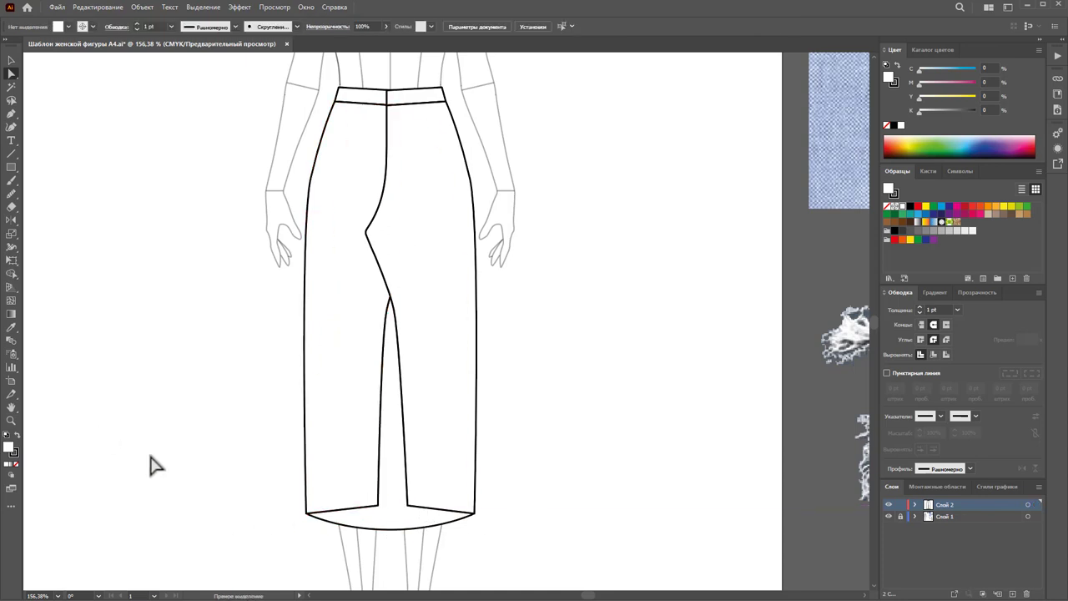
Step: Zoom in close on the waistband seam
click(10, 420)
scroll(375, 417, up, 1)
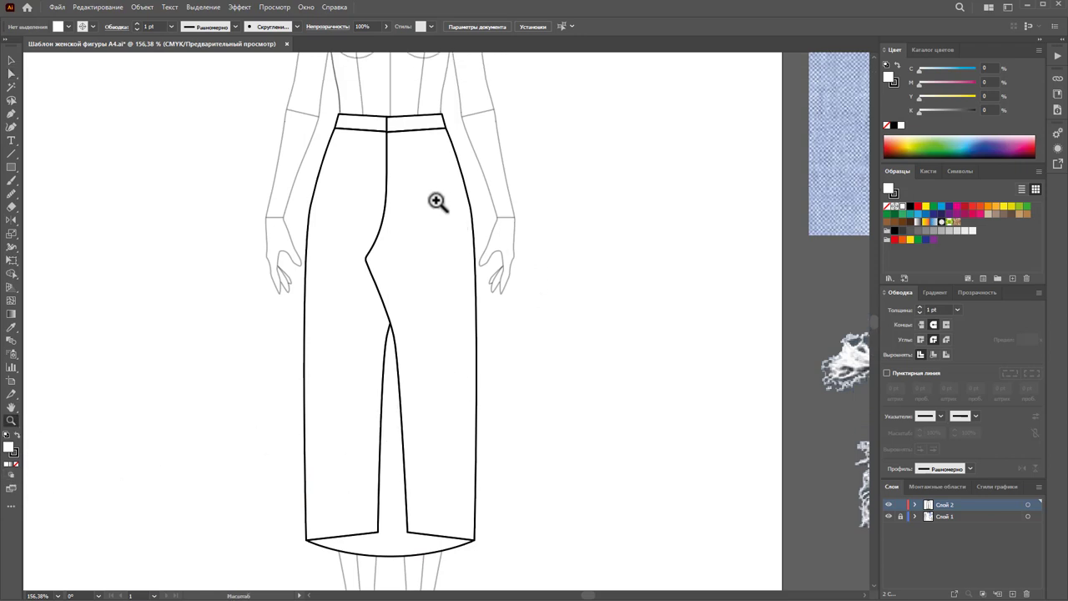
drag(396, 157, 464, 209)
scroll(463, 209, up, 1)
drag(362, 162, 501, 326)
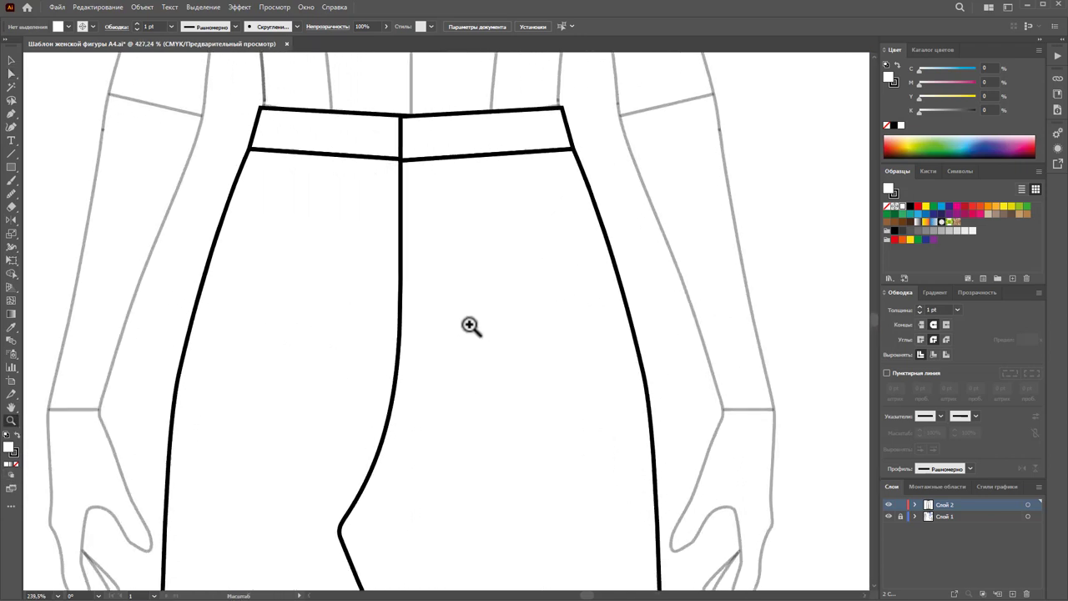
drag(409, 200, 481, 348)
scroll(477, 334, up, 1)
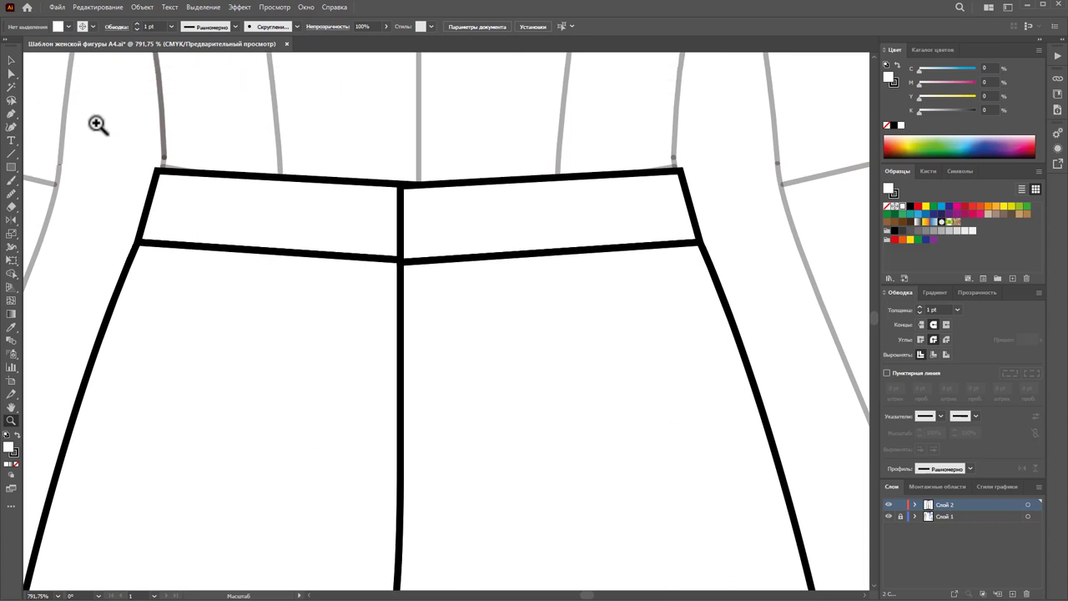
Step: Pen-draw a curved pocket line from the waistband seam down to the side seam
click(13, 114)
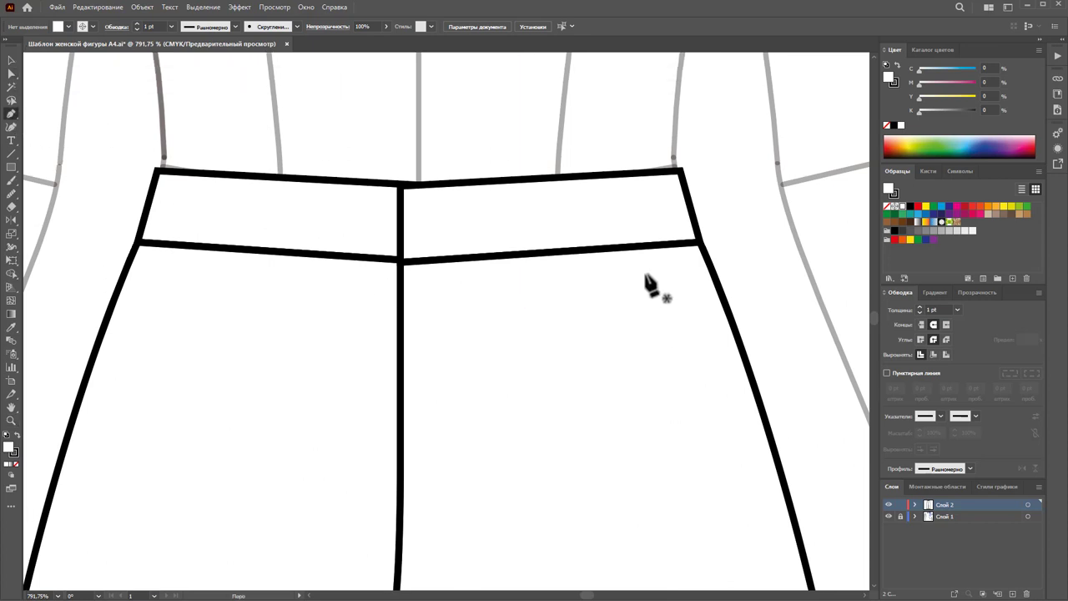
scroll(601, 284, down, 1)
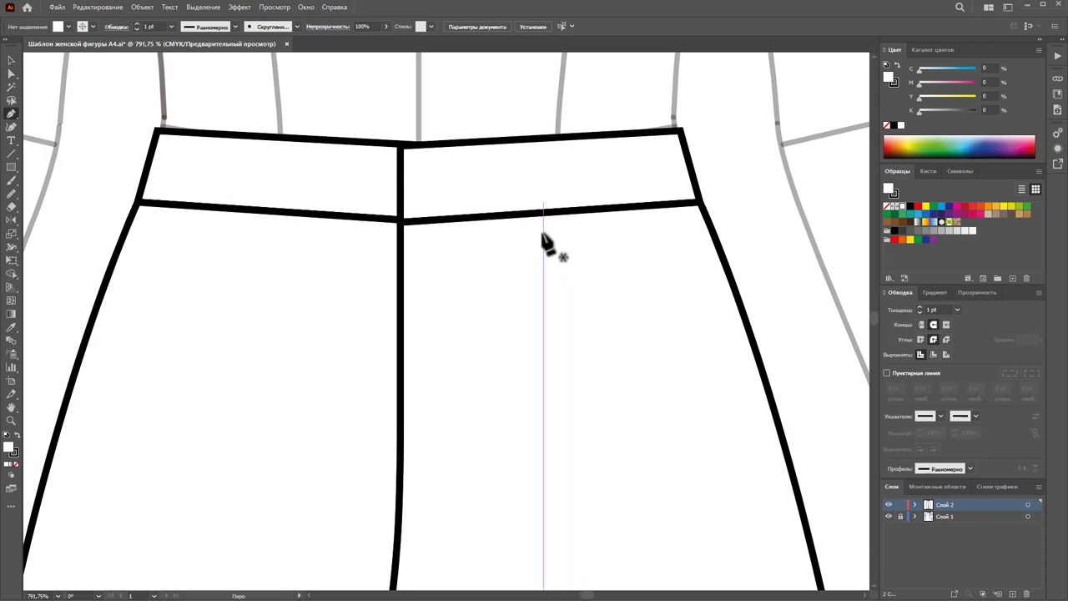
click(523, 217)
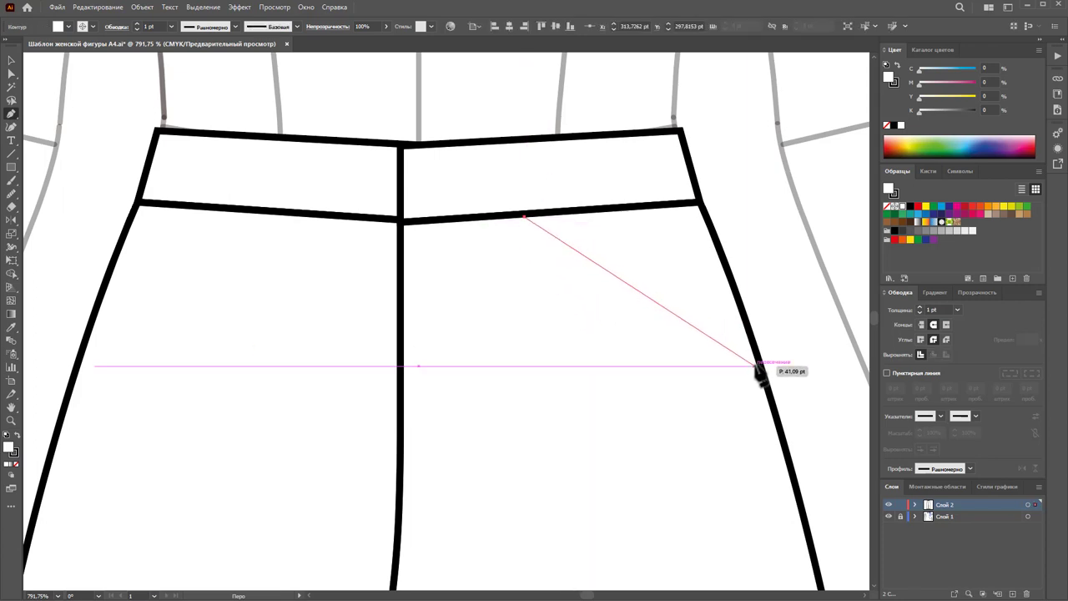
mouse_move(758, 362)
mouse_down()
mouse_move(615, 365)
mouse_move(743, 321)
mouse_up()
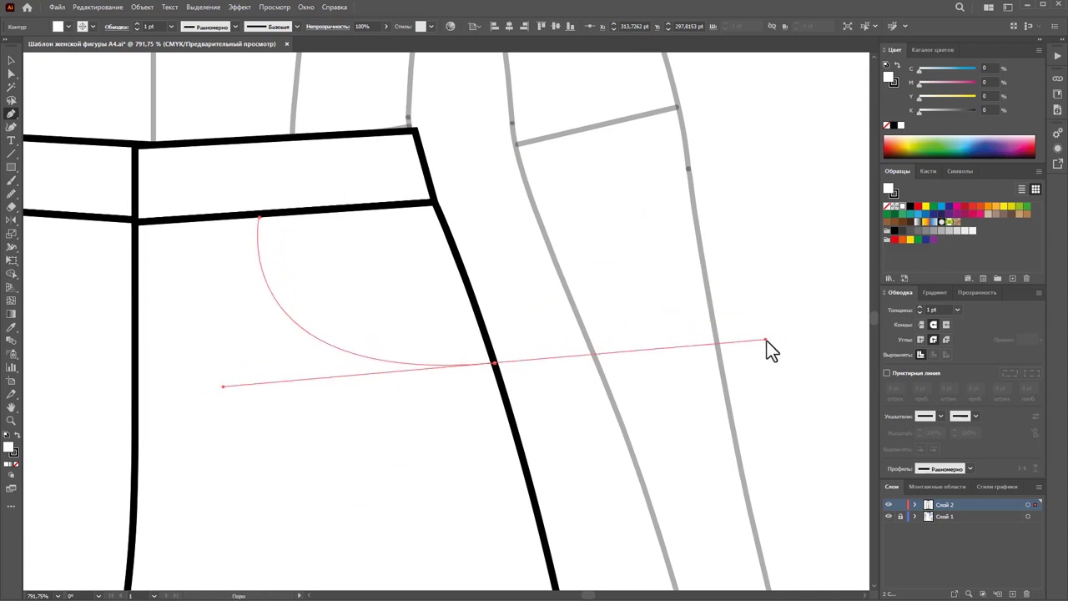
mouse_move(743, 322)
mouse_down()
mouse_move(747, 341)
mouse_move(752, 324)
mouse_up()
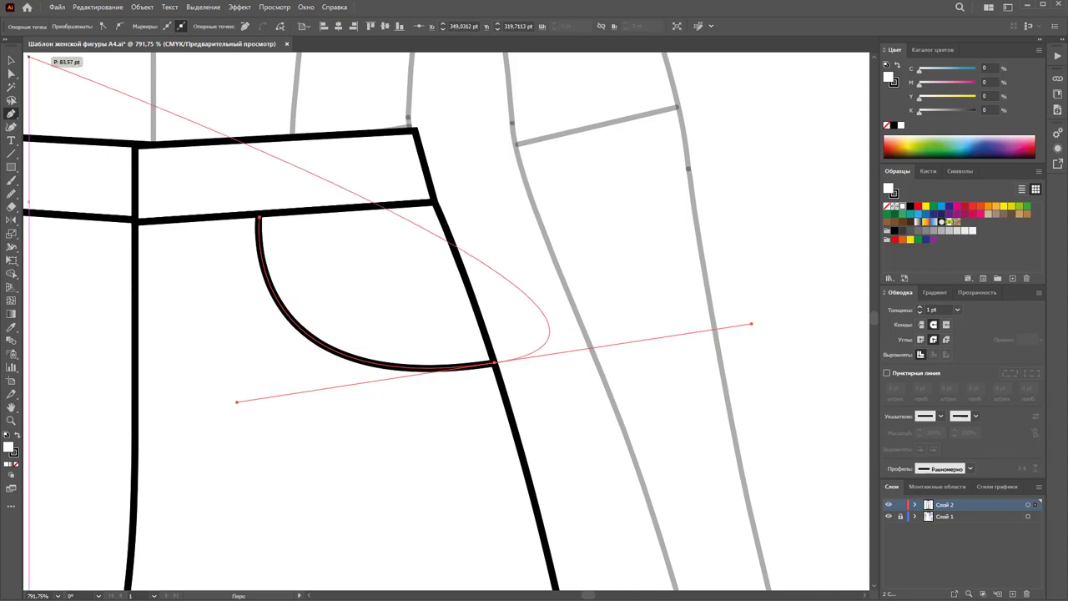
click(12, 62)
Step: Reshape the pocket curve's anchor so the opening dips lower
click(510, 238)
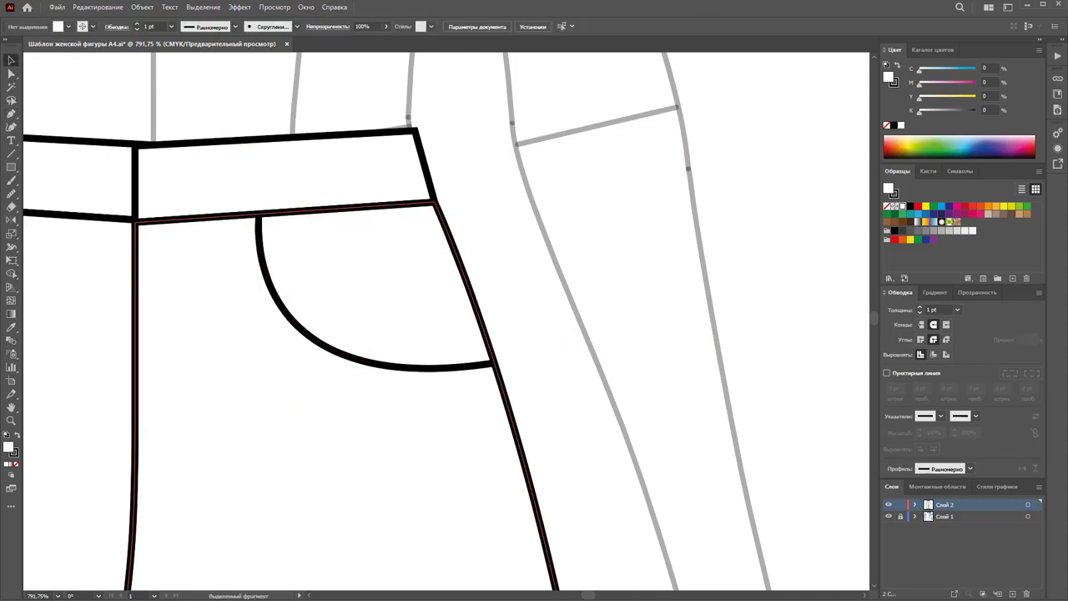
mouse_move(589, 596)
mouse_down()
mouse_move(576, 594)
mouse_move(589, 597)
mouse_up()
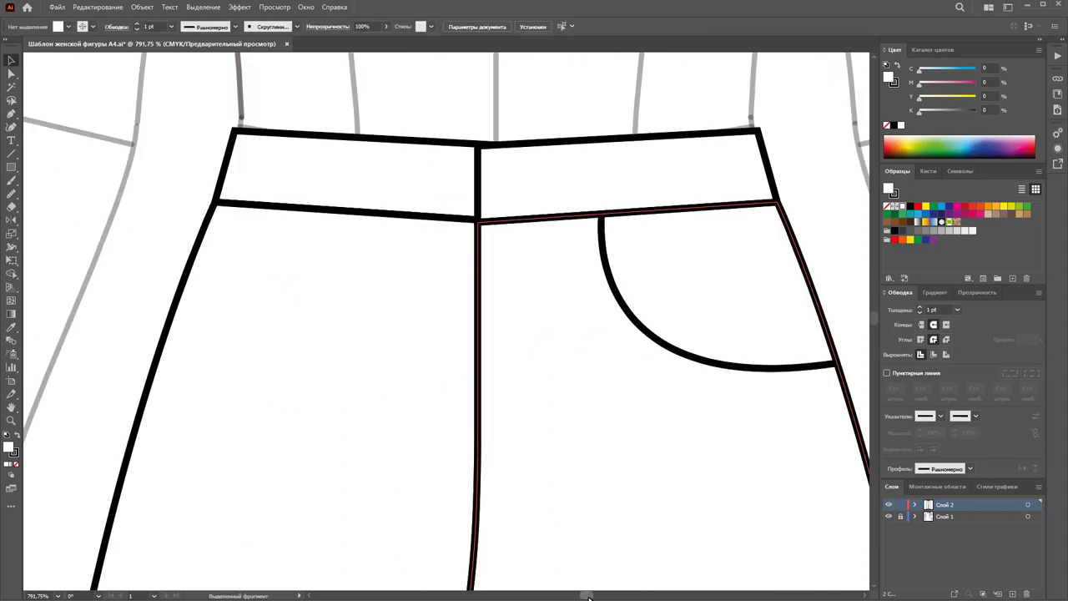
click(763, 465)
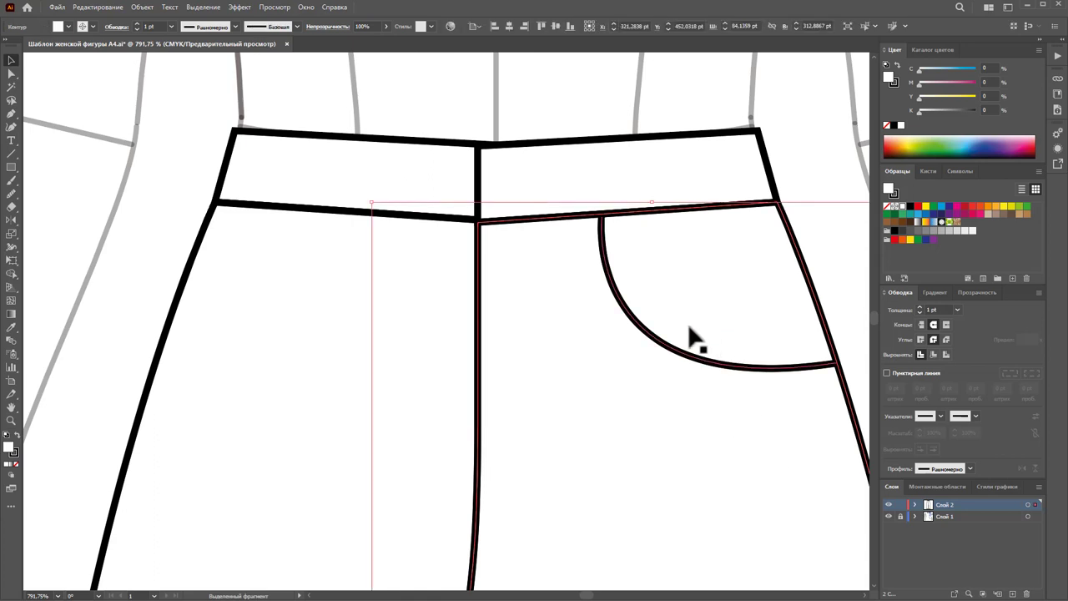
click(672, 357)
click(12, 73)
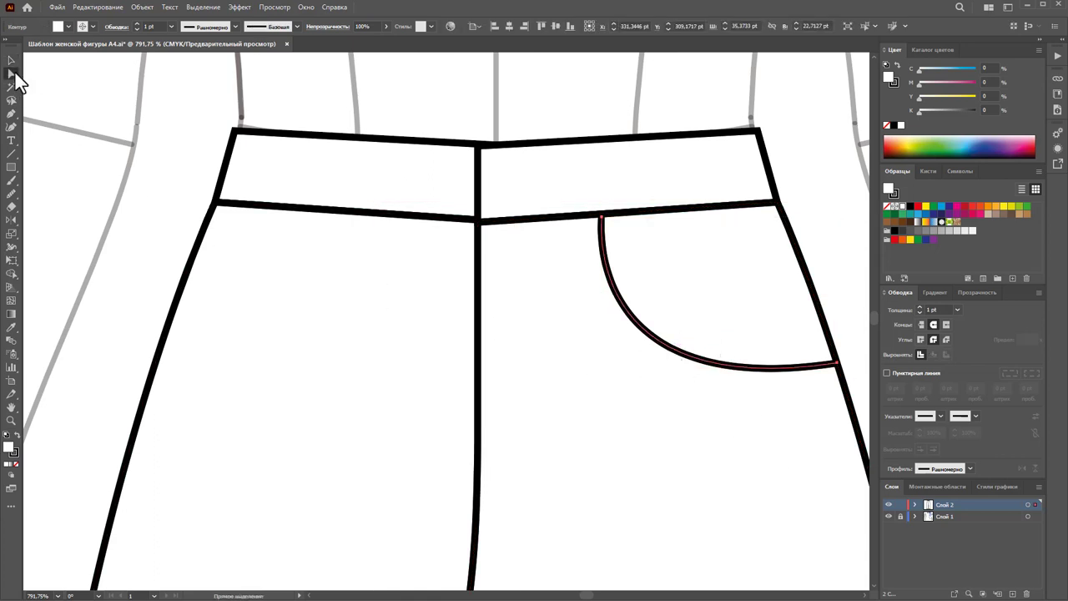
click(837, 364)
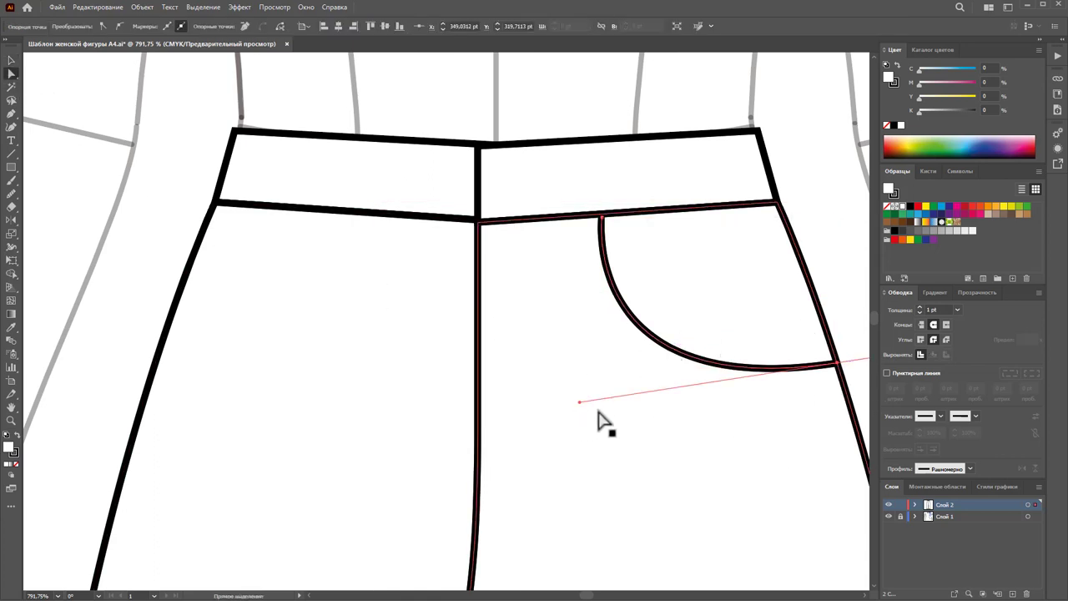
drag(579, 402, 613, 425)
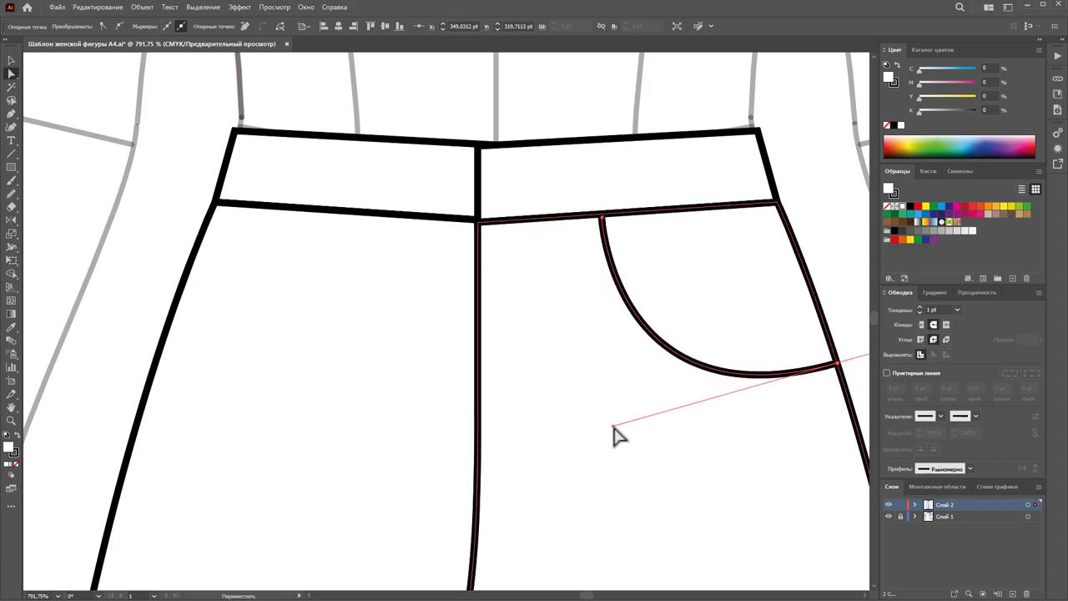
Step: Shrink the pocket curve slightly and nudge it into place
click(844, 264)
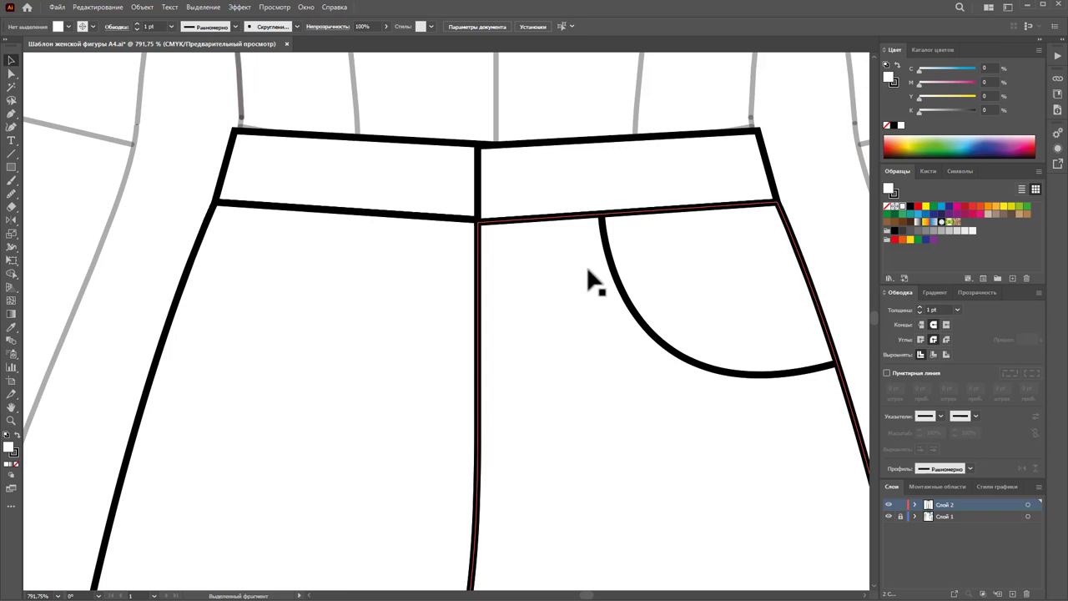
click(660, 348)
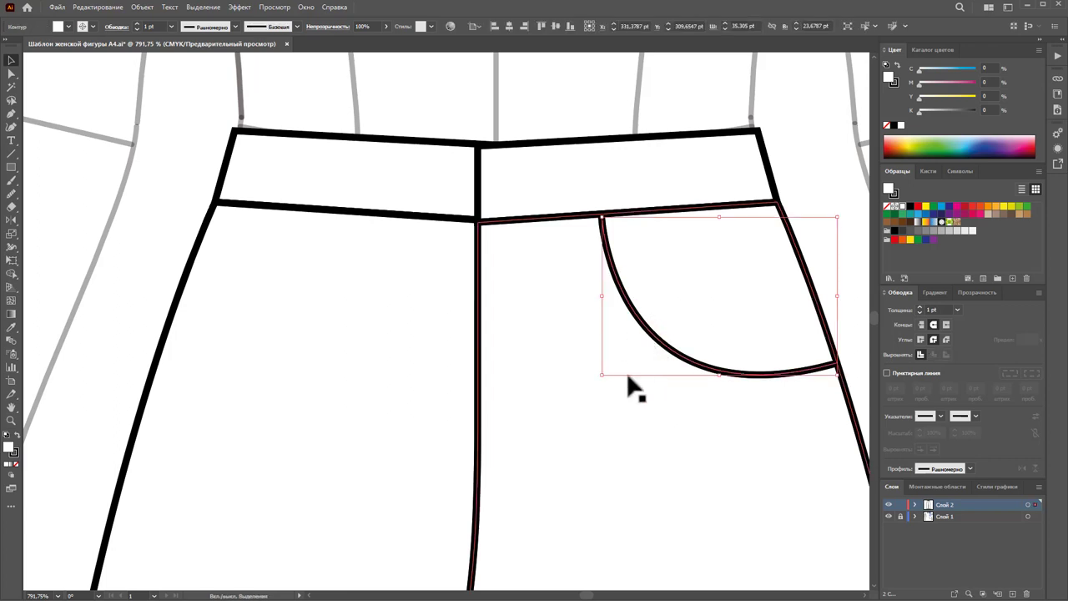
drag(602, 375, 609, 360)
drag(663, 334, 660, 332)
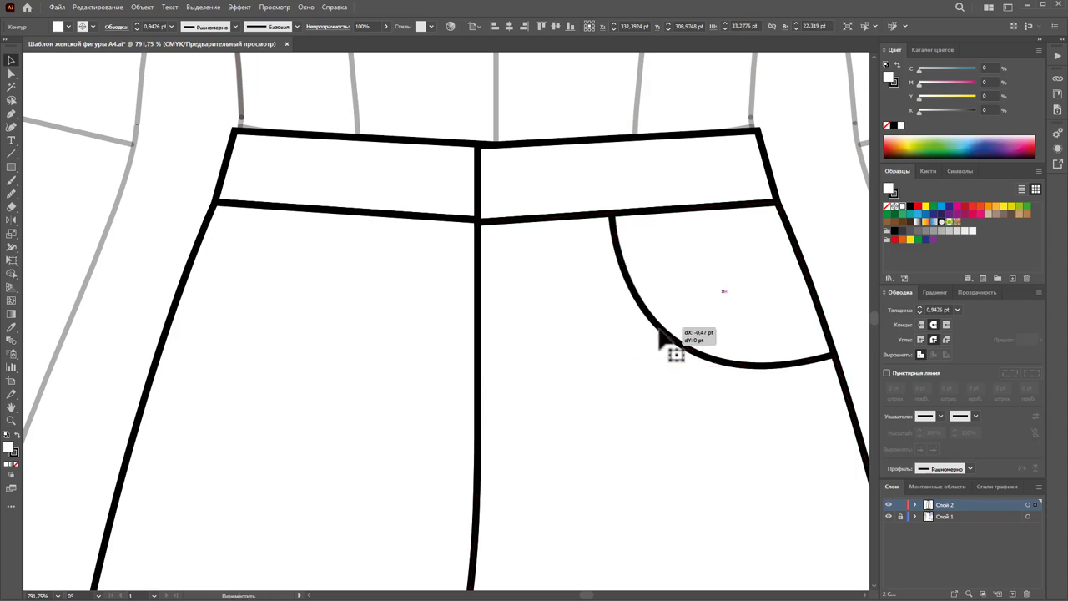
Step: Place a copy of the pocket curve just inside the original
click(815, 208)
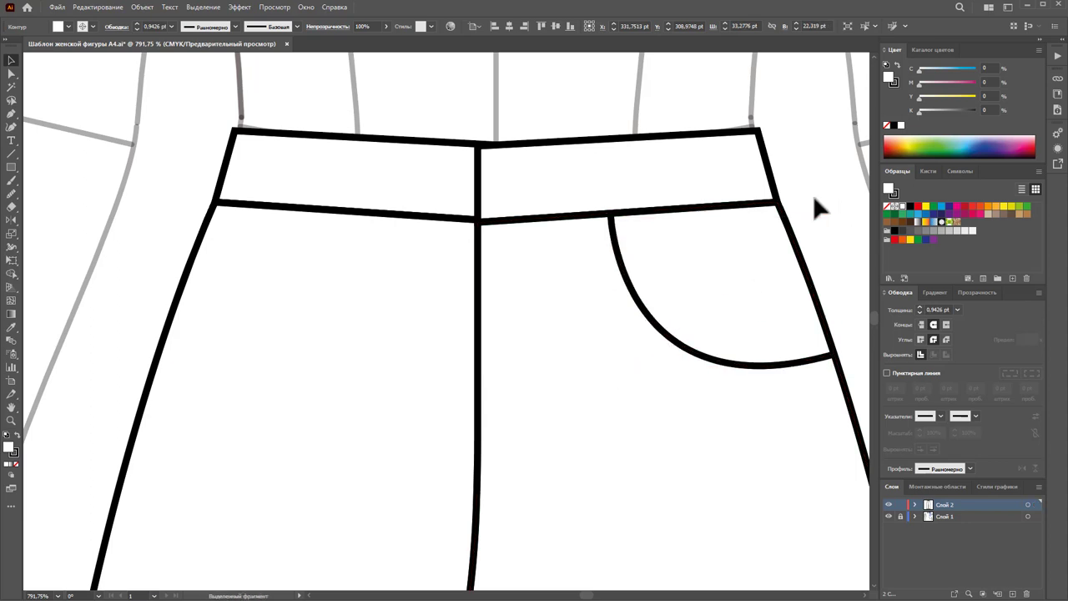
click(722, 365)
key(a)
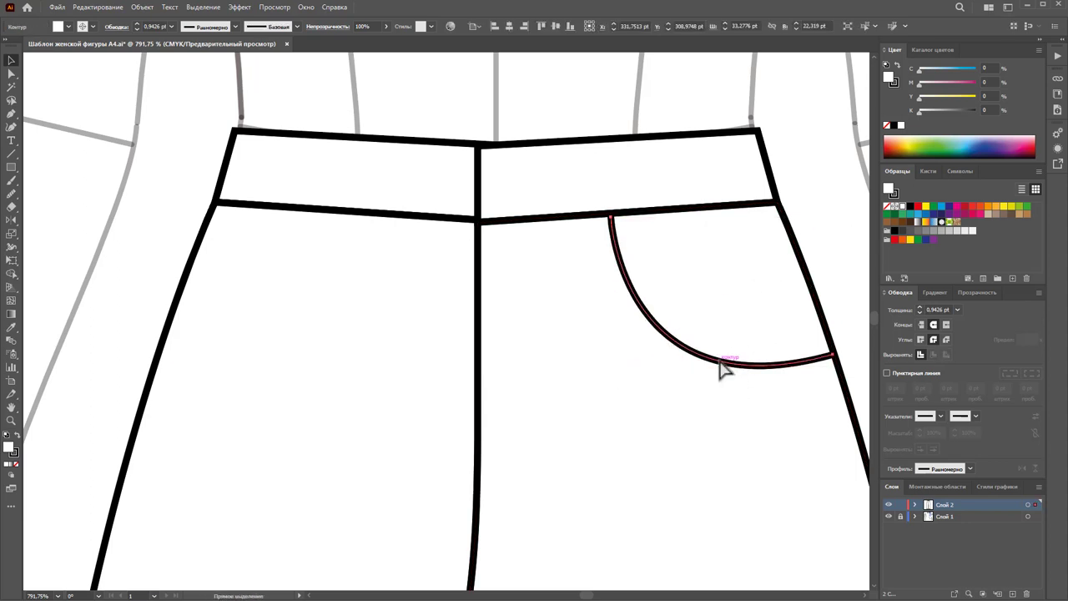
key(ctrl+z)
mouse_move(333, 369)
mouse_down()
mouse_move(672, 386)
mouse_move(698, 377)
mouse_up()
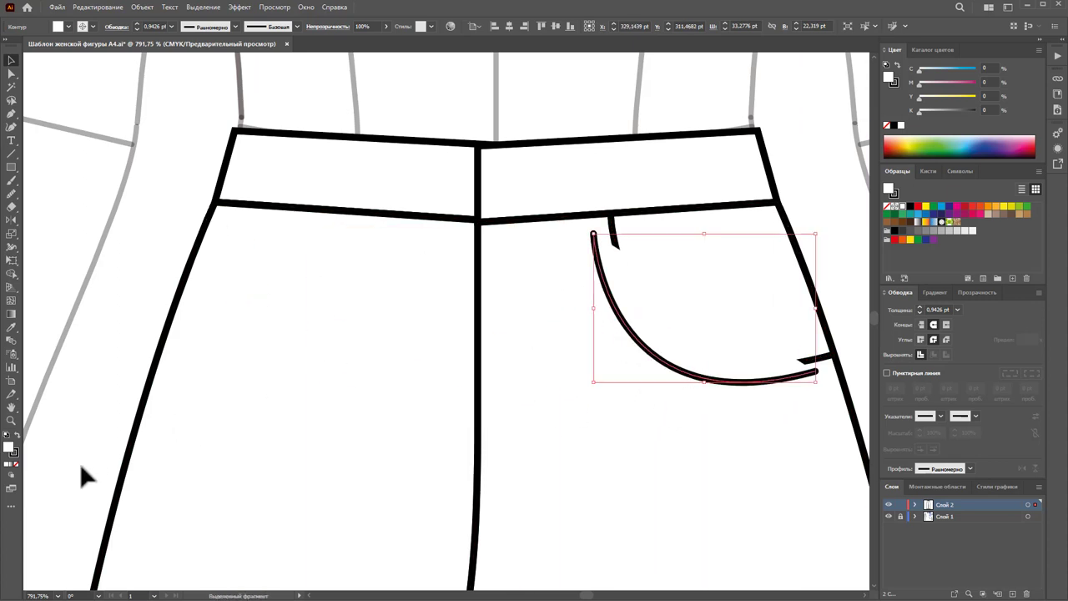
Step: Remove the copy's fill and resize it to hug the pocket line from waistband to side seam
click(17, 464)
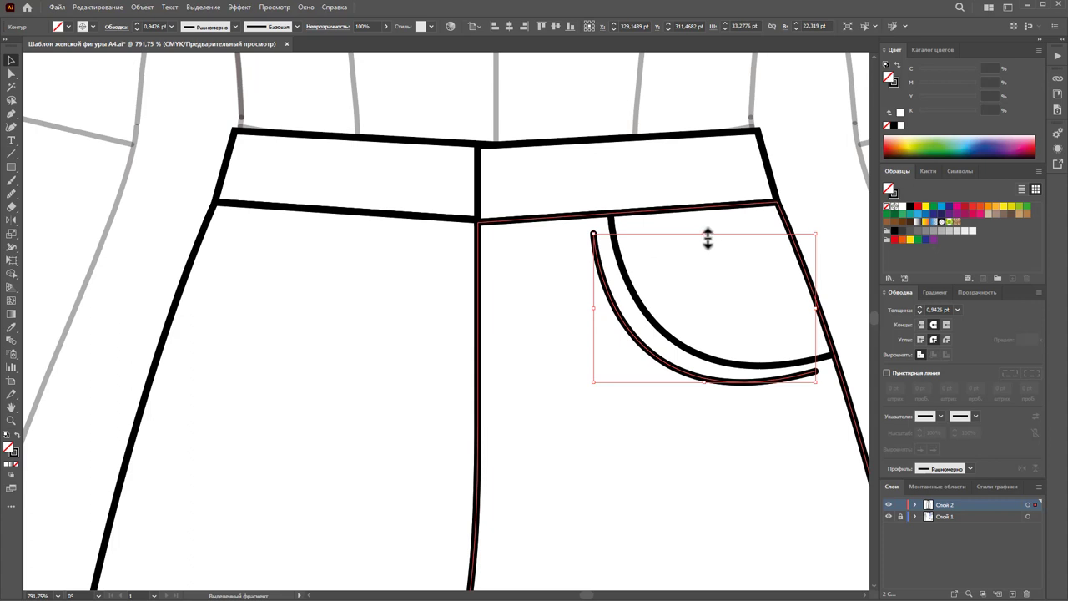
drag(707, 235, 708, 220)
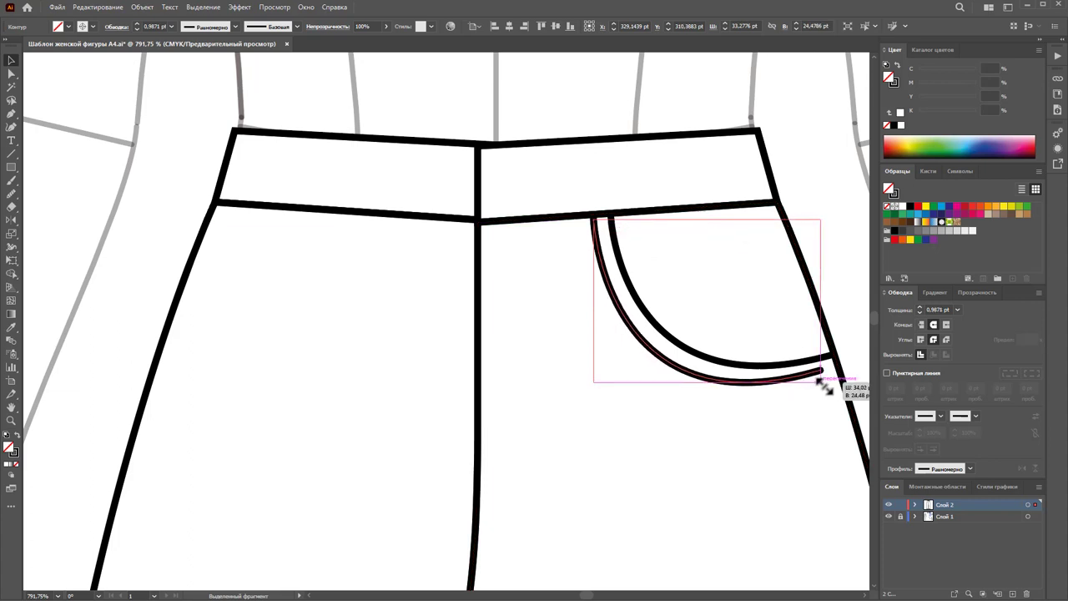
drag(816, 382, 837, 381)
drag(592, 383, 603, 379)
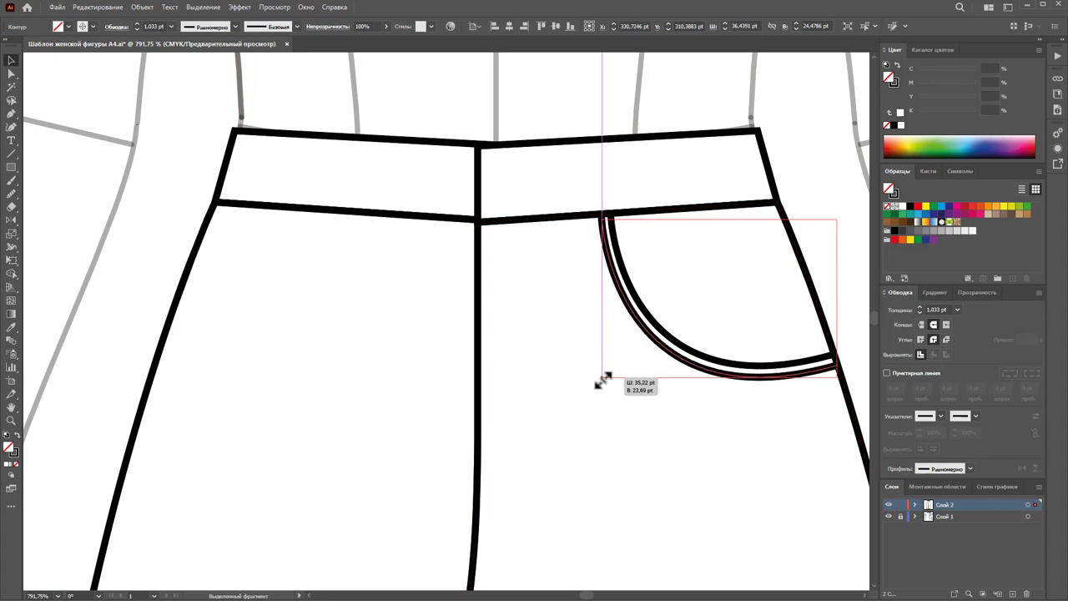
drag(603, 381, 601, 375)
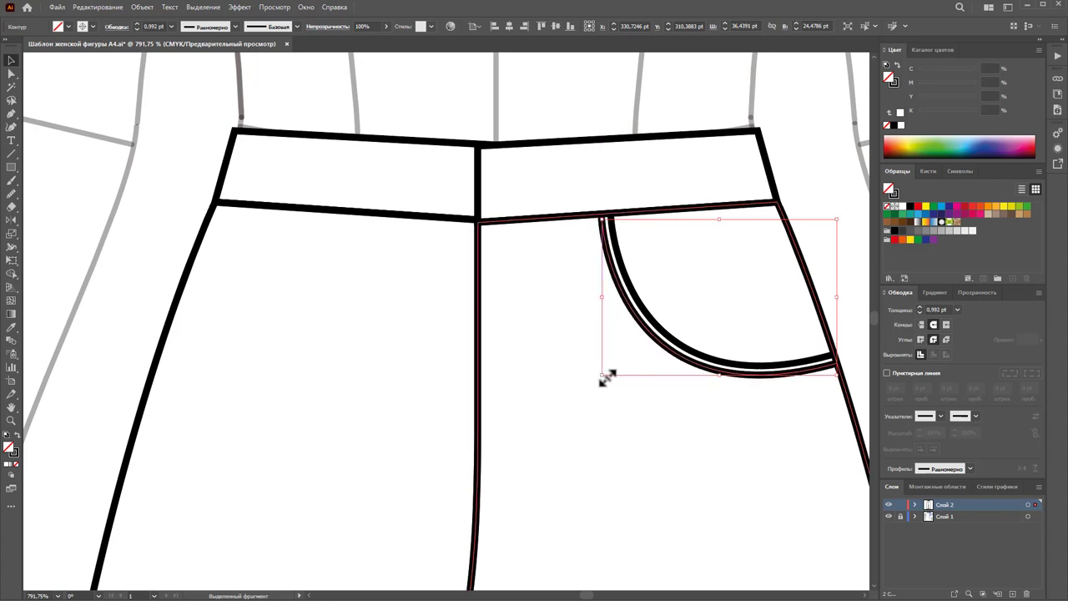
Step: Give the copied curve a 0.25 pt dashed stroke with 2 pt dashes
click(958, 310)
click(971, 324)
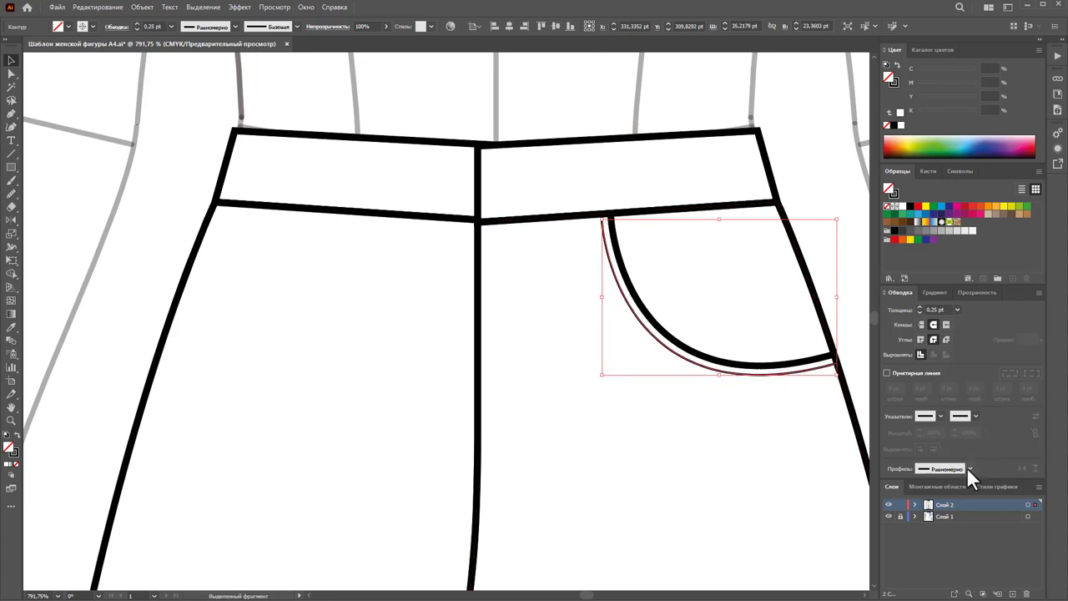
click(887, 374)
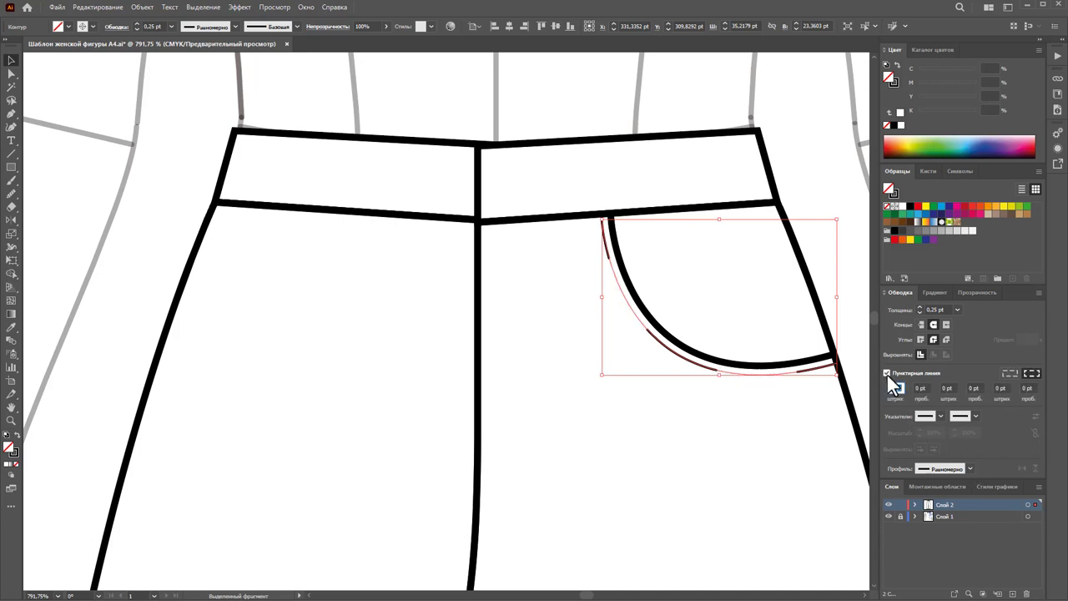
click(894, 388)
click(922, 388)
text(2)
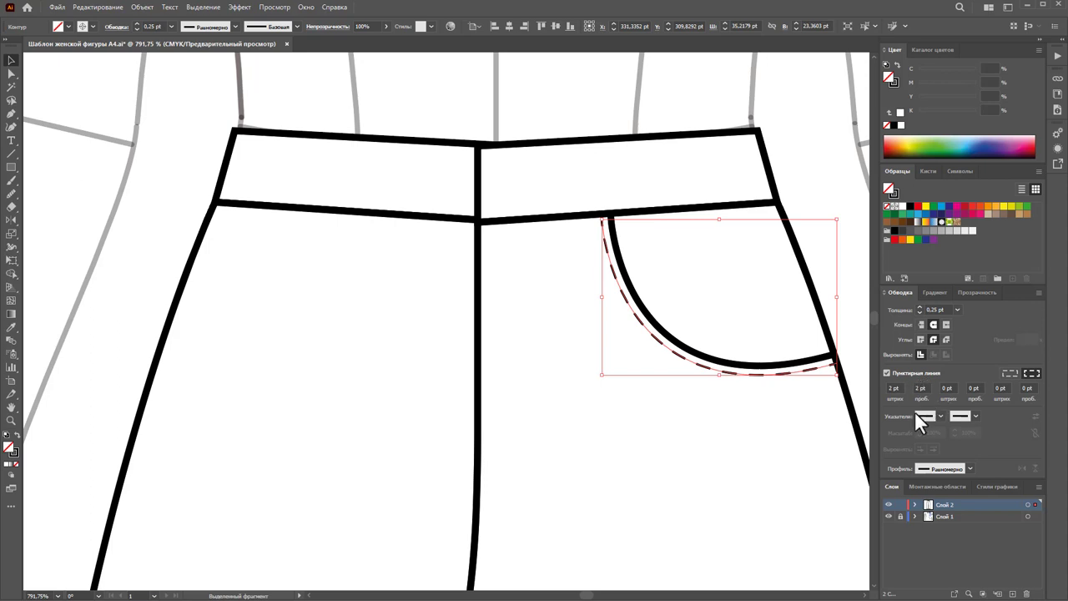
Step: Enlarge the dashed curve slightly and scale out a copy as a second stitching row
drag(602, 374, 602, 377)
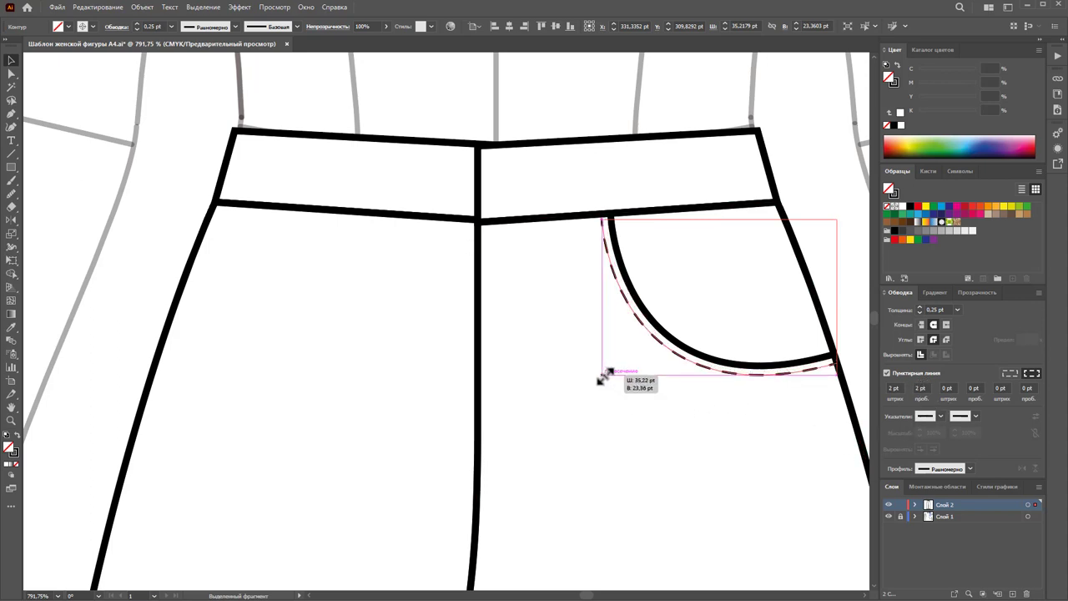
drag(601, 377, 608, 374)
click(724, 326)
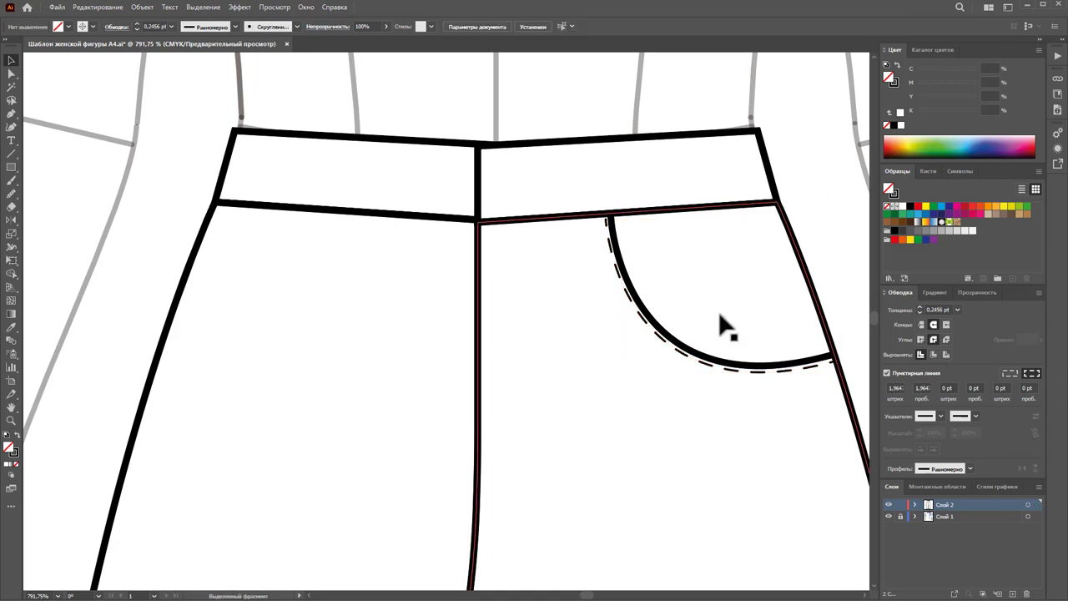
click(680, 359)
key(a)
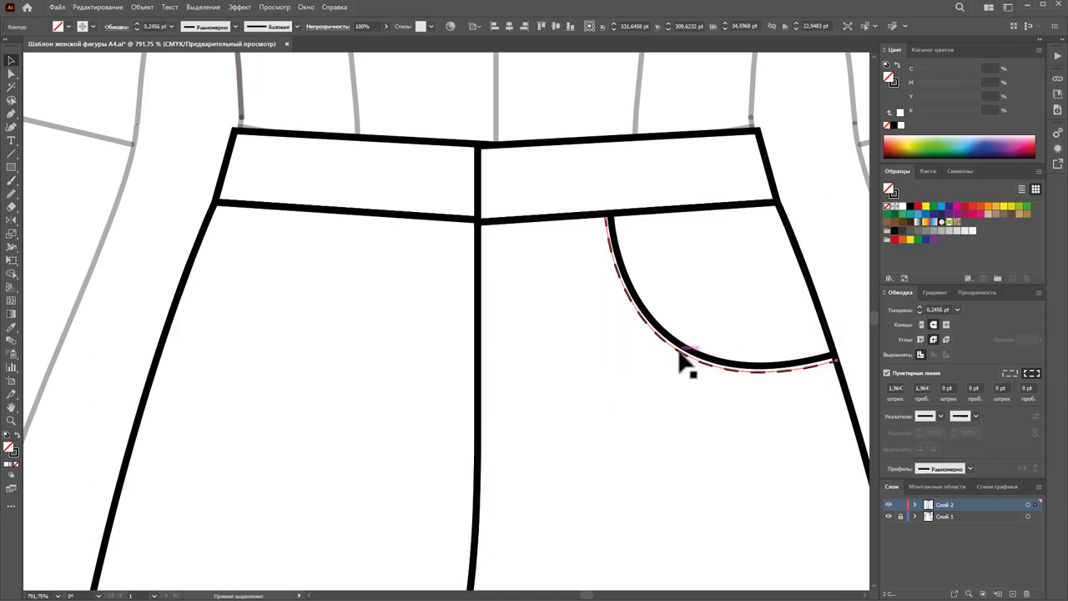
key(v)
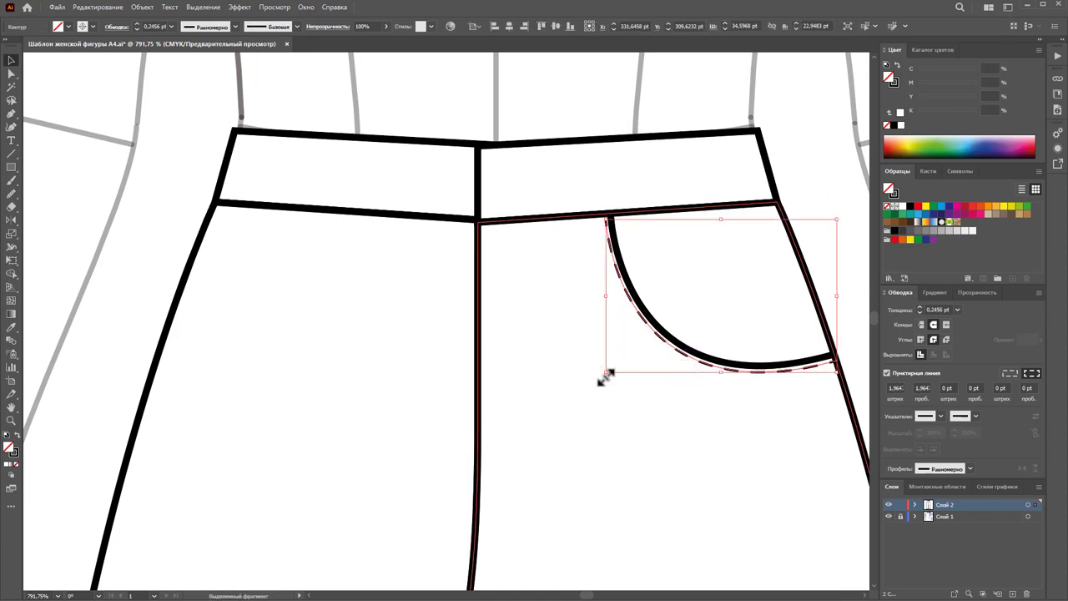
drag(606, 375, 601, 383)
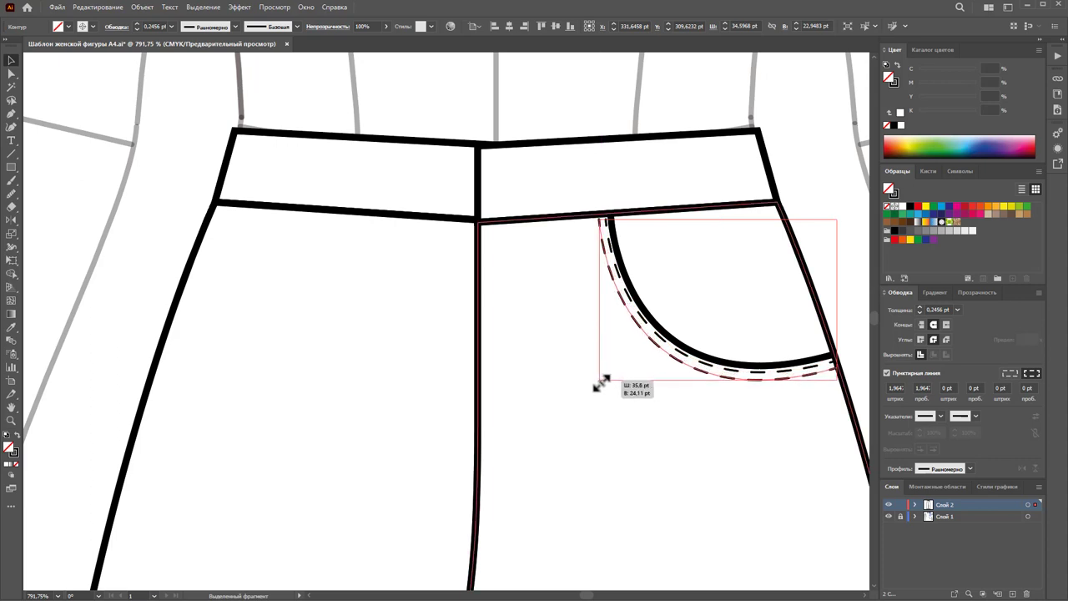
click(803, 163)
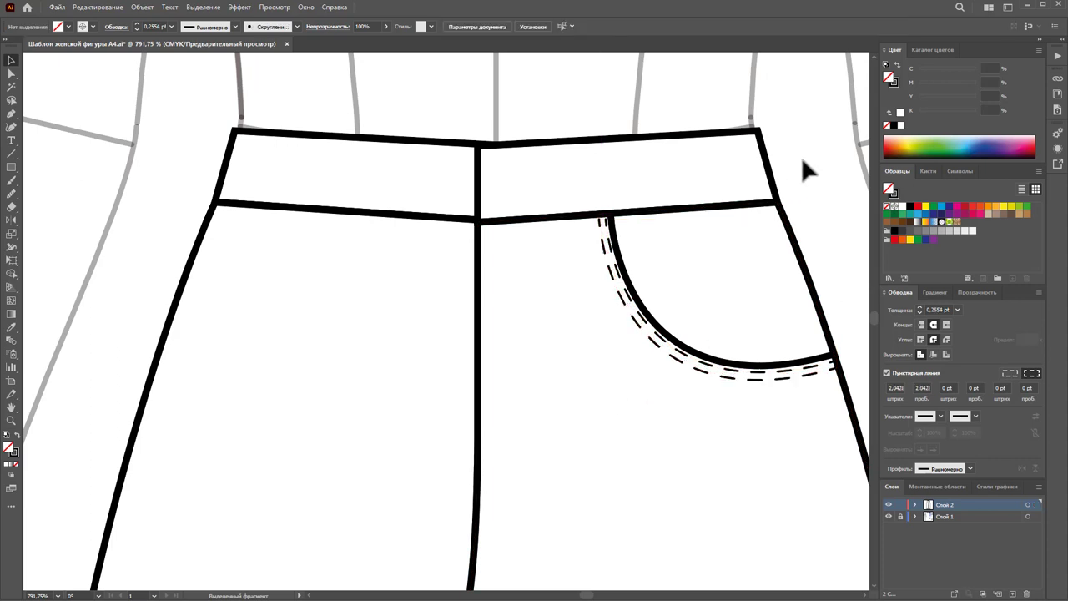
Step: Draw a line from the pocket curve to the side seam with the pocket's solid black stroke
click(12, 114)
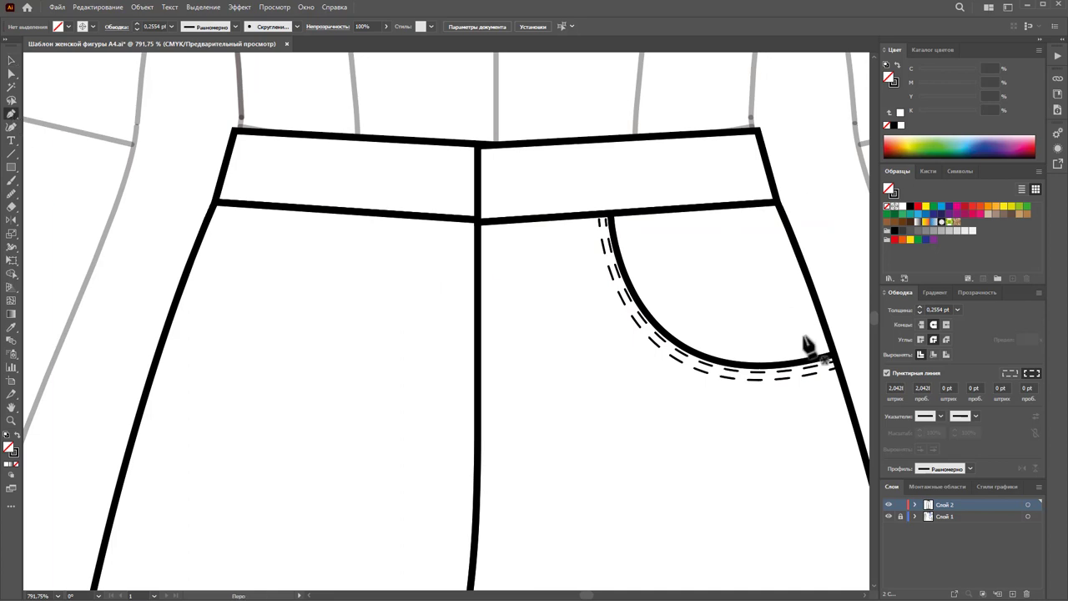
click(626, 273)
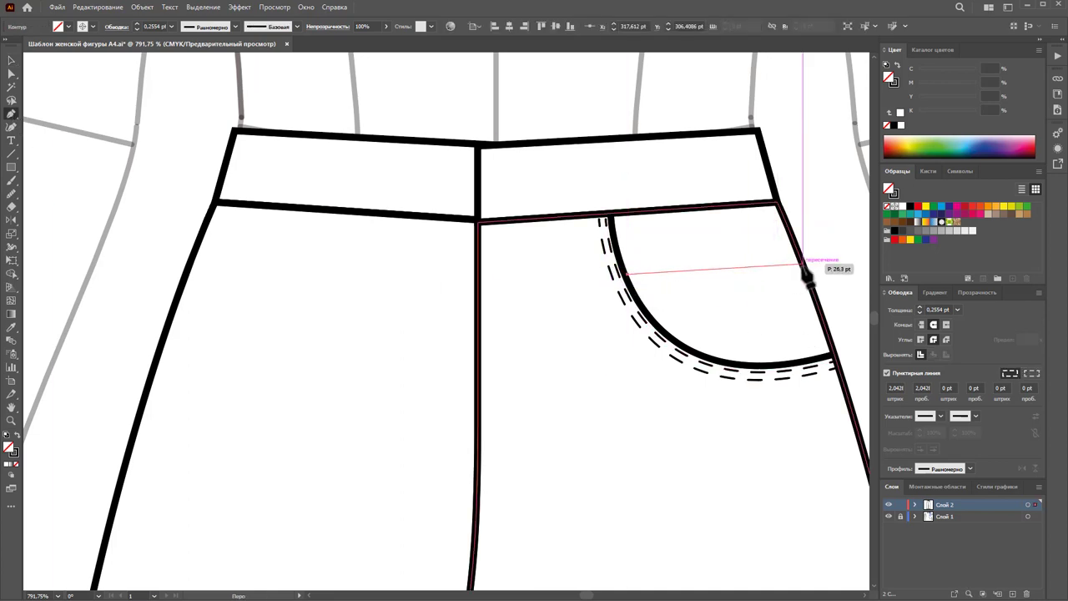
click(801, 264)
key(Escape)
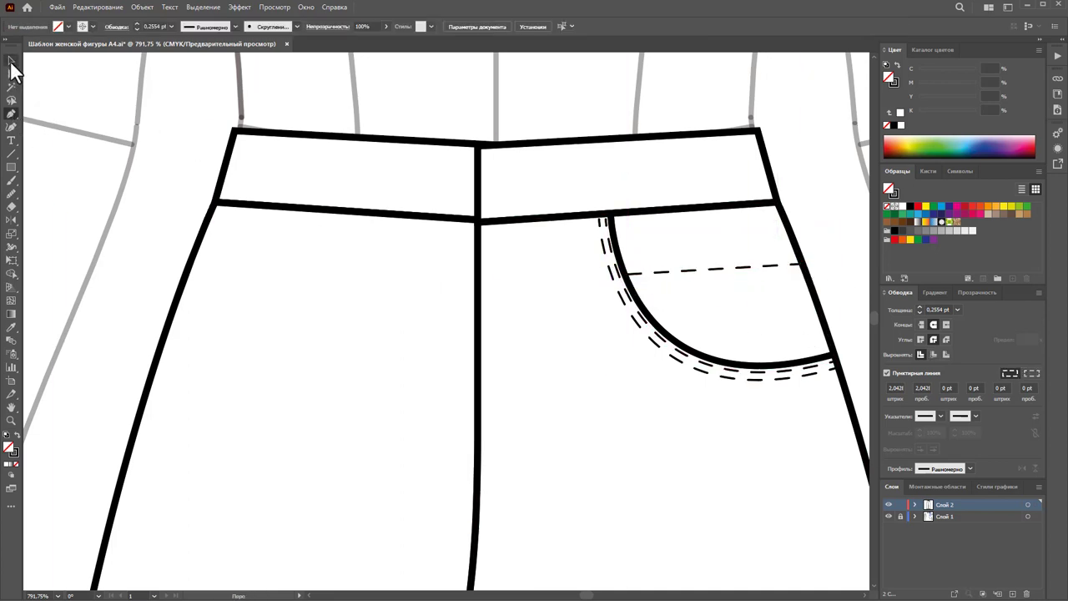
click(11, 60)
click(781, 267)
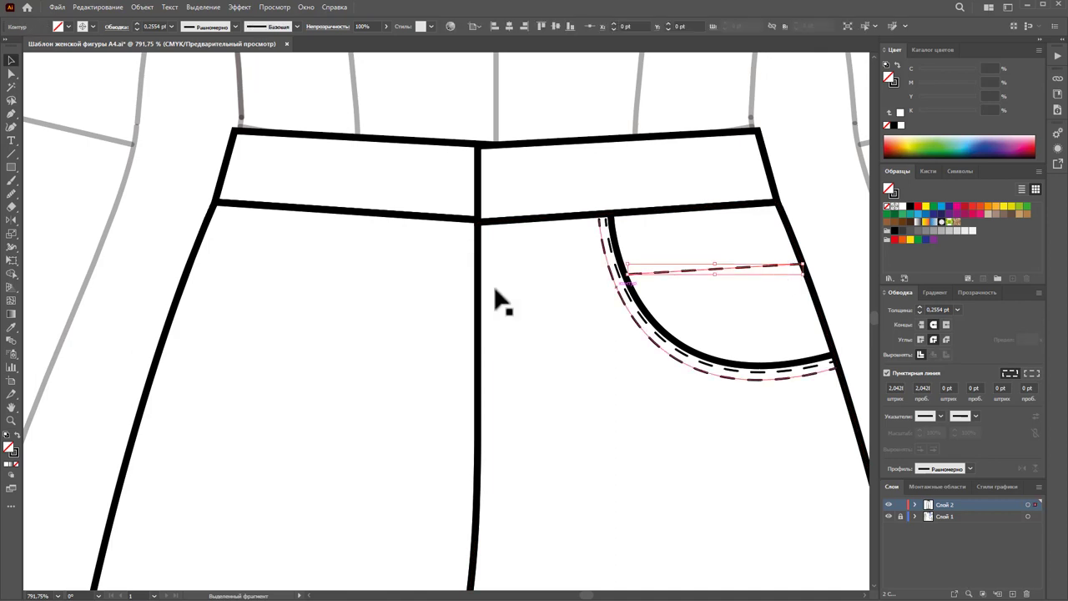
click(12, 327)
click(617, 240)
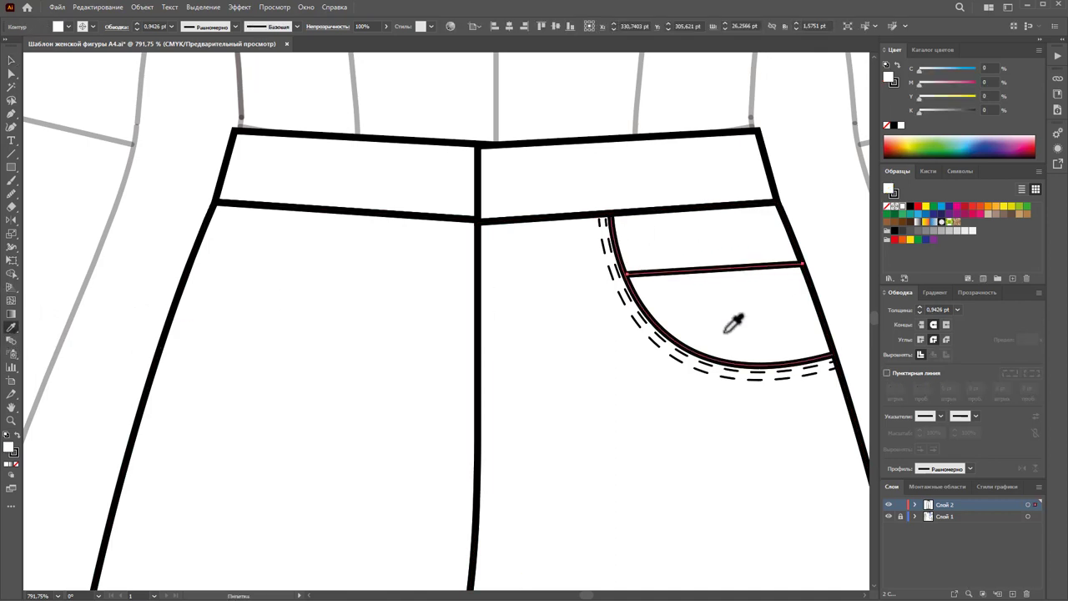
click(11, 61)
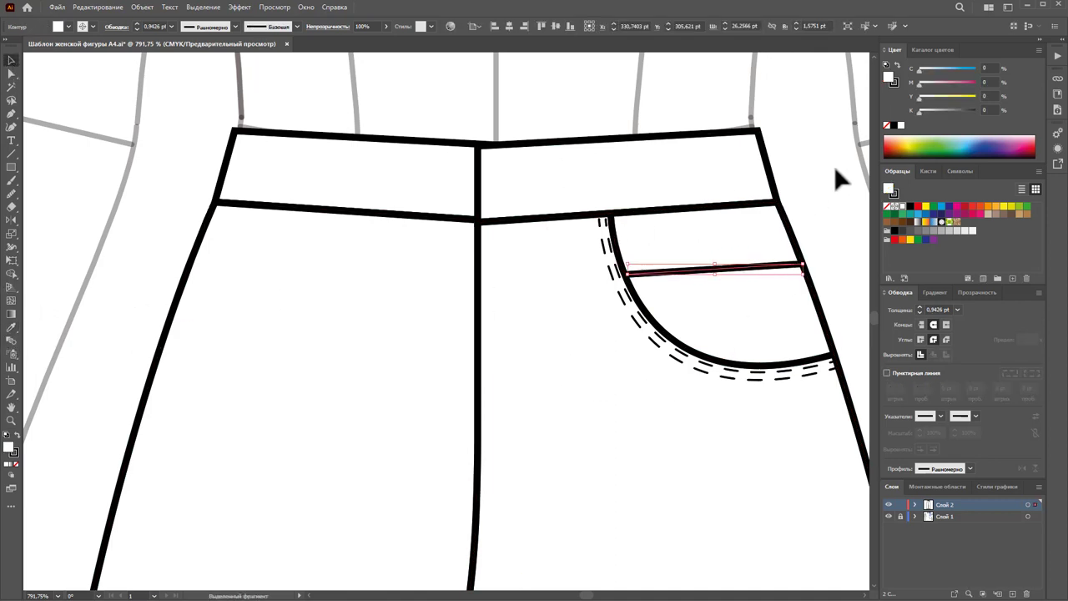
click(748, 214)
Step: Draw a dashed stitching line just below it, from pocket curve to side seam
click(12, 154)
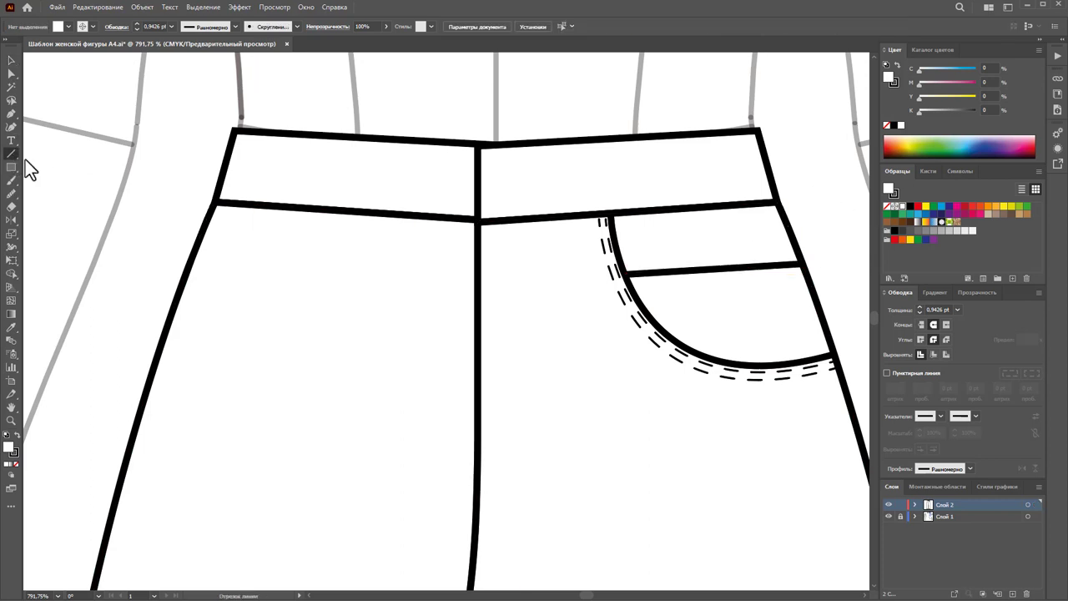
drag(627, 283, 807, 270)
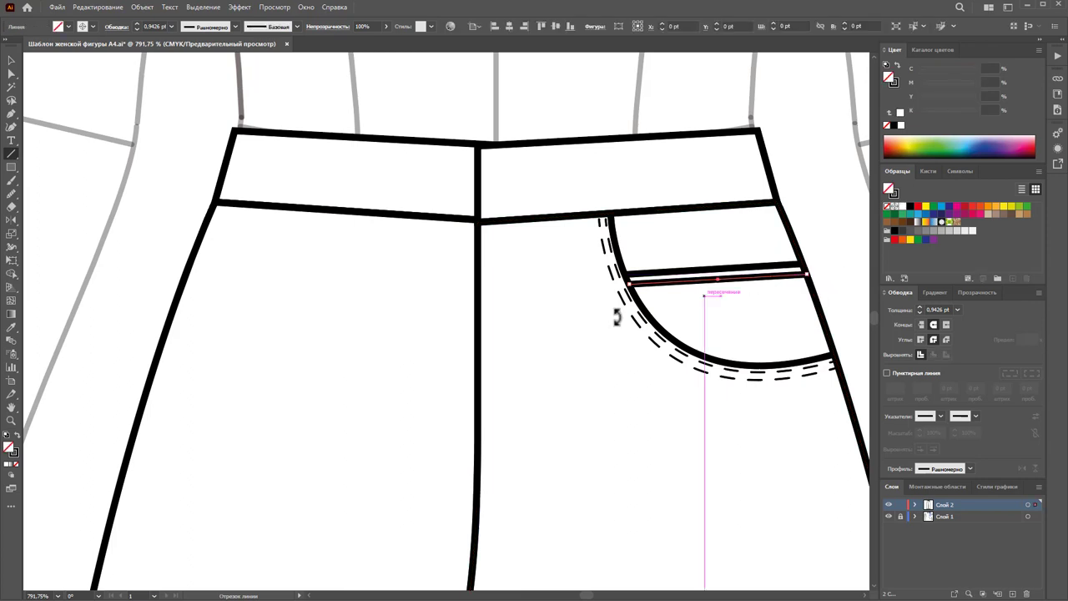
click(12, 328)
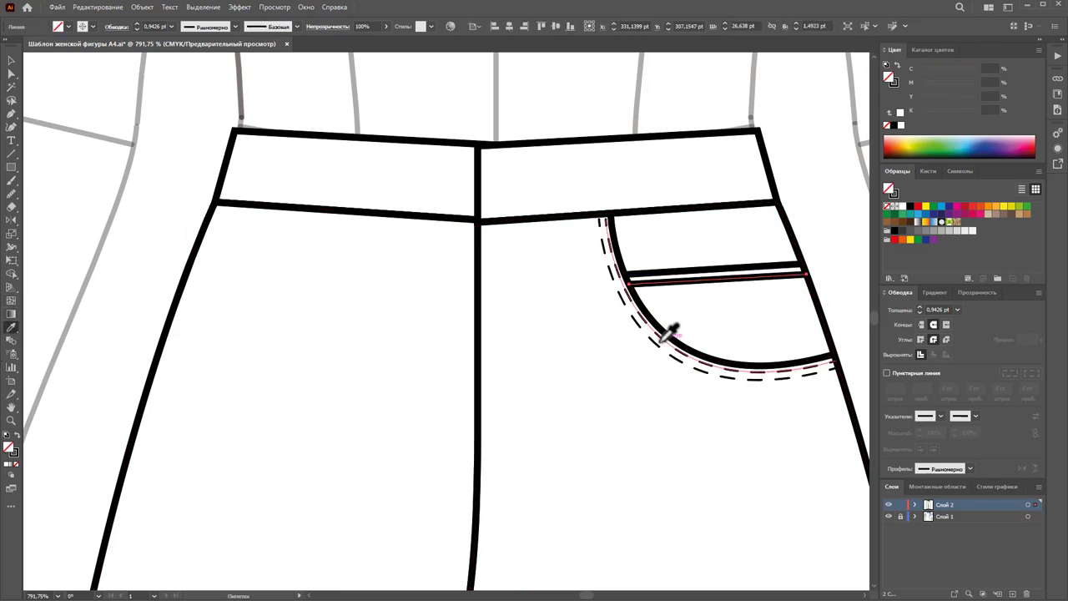
click(659, 340)
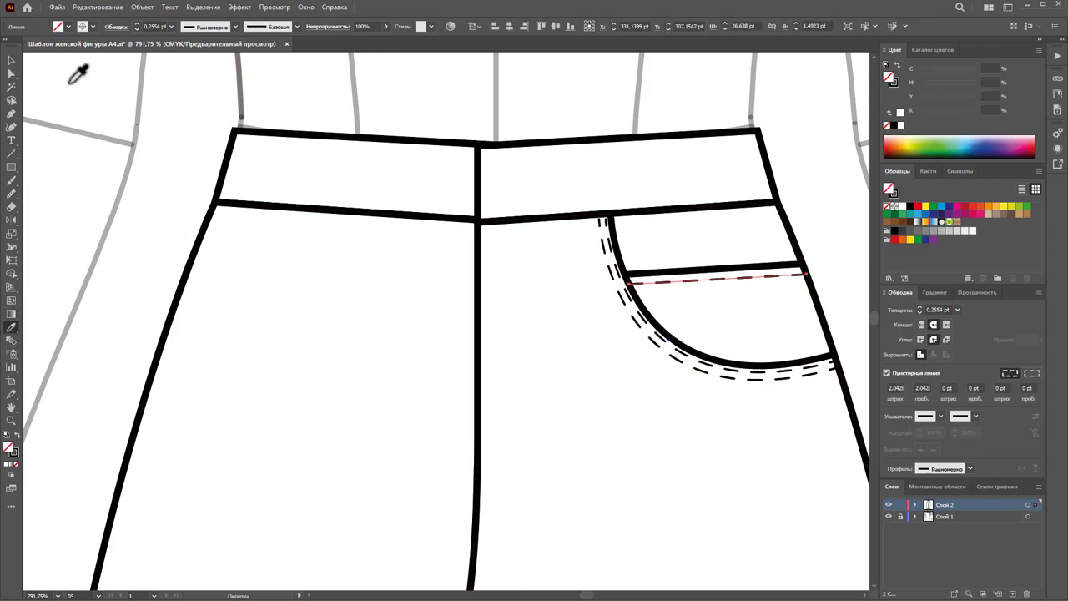
click(12, 61)
click(834, 231)
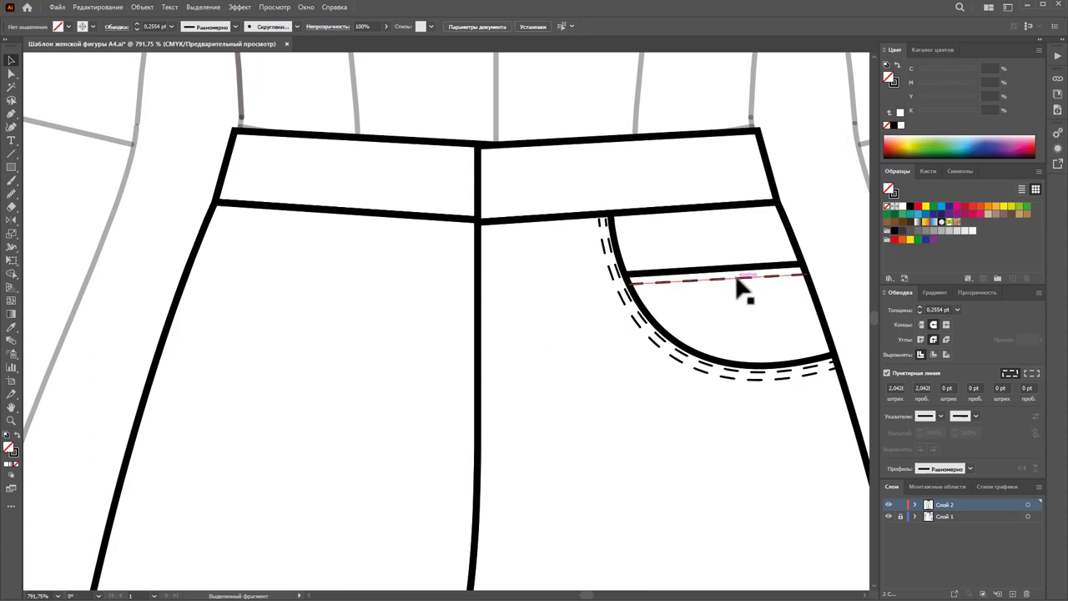
Step: Duplicate the dashed line slightly lower for a second stitching row
click(742, 288)
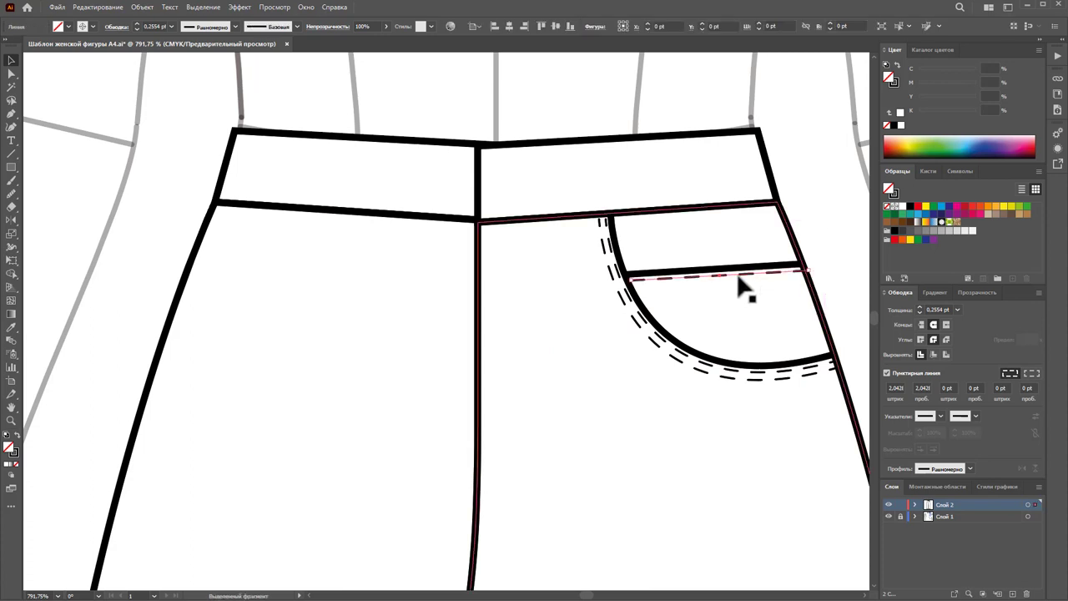
click(747, 278)
drag(751, 279, 751, 286)
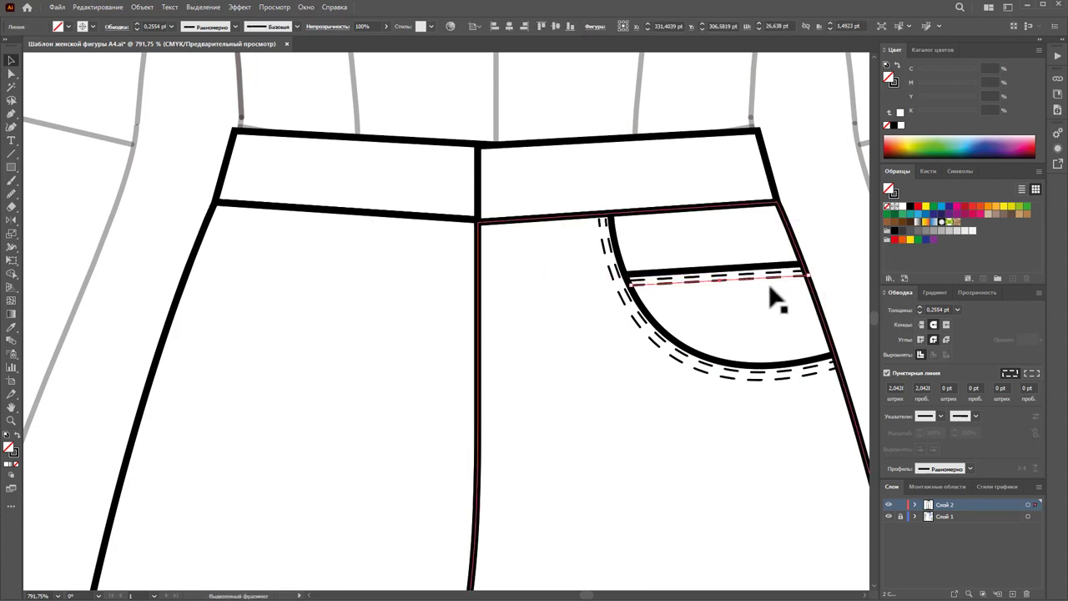
click(841, 259)
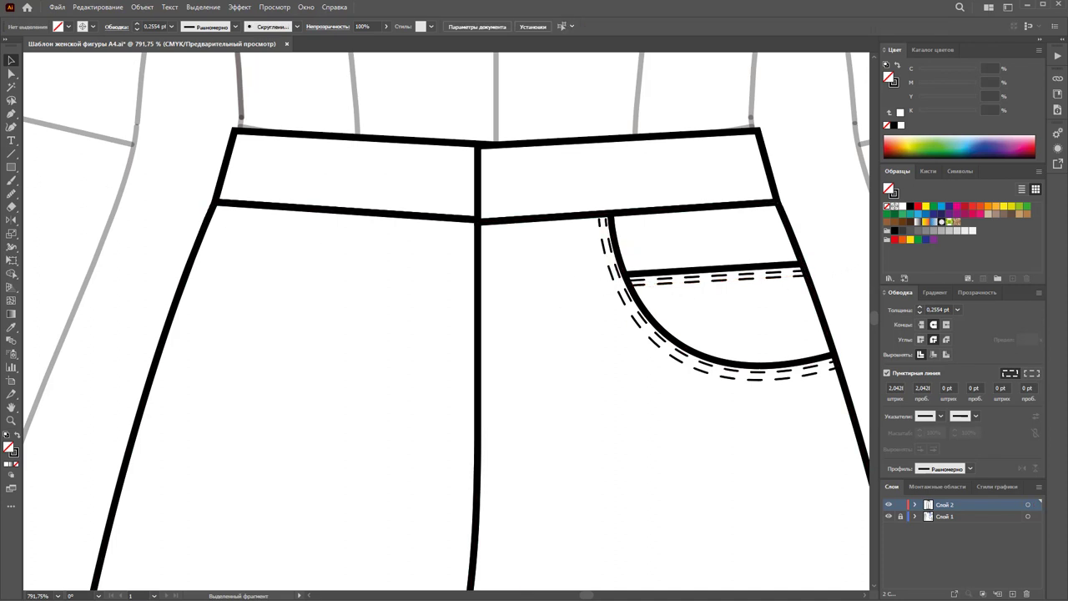
Step: Draw a dashed stitching rectangle inside the right half of the waistband
click(11, 114)
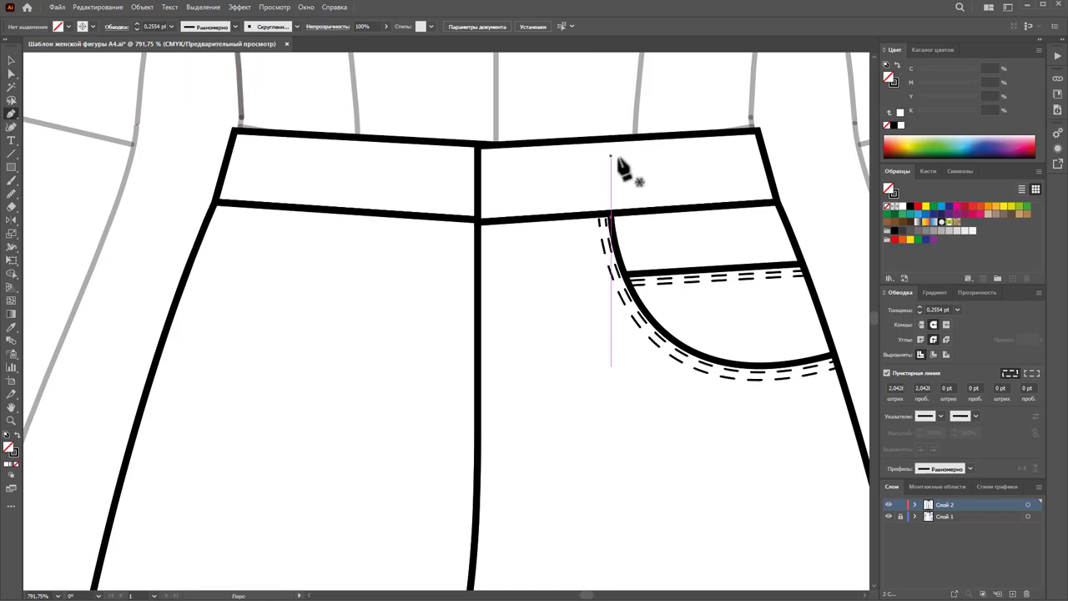
click(484, 153)
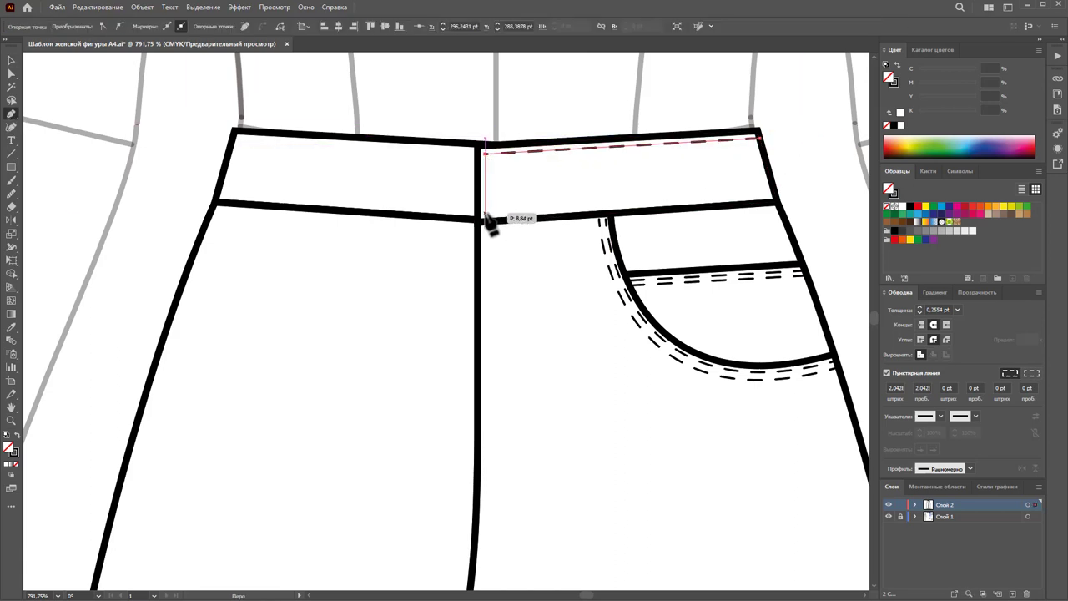
click(485, 216)
click(775, 201)
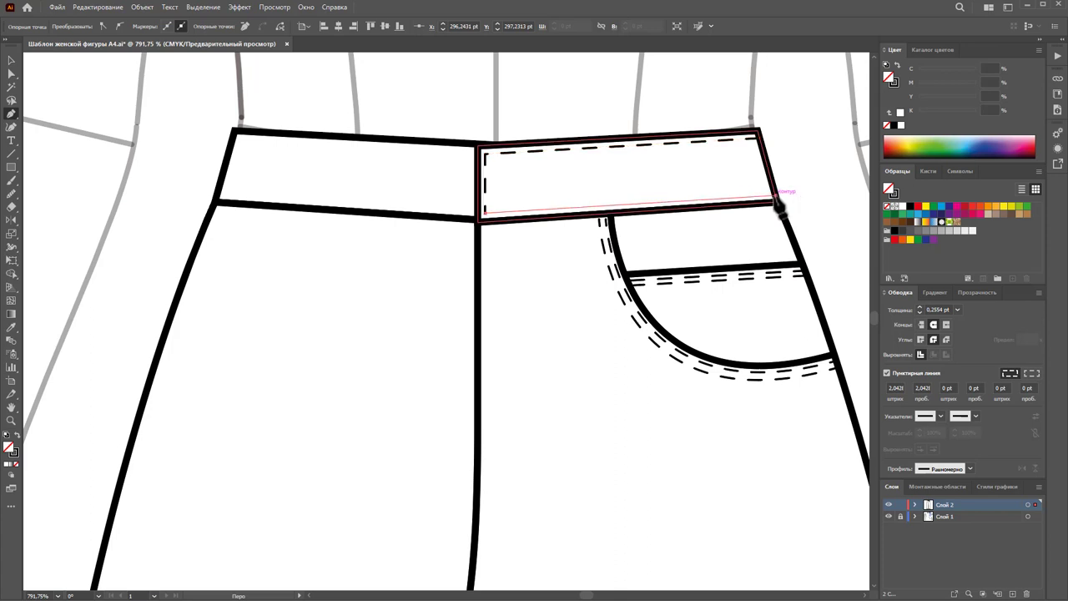
ctrl+click(818, 209)
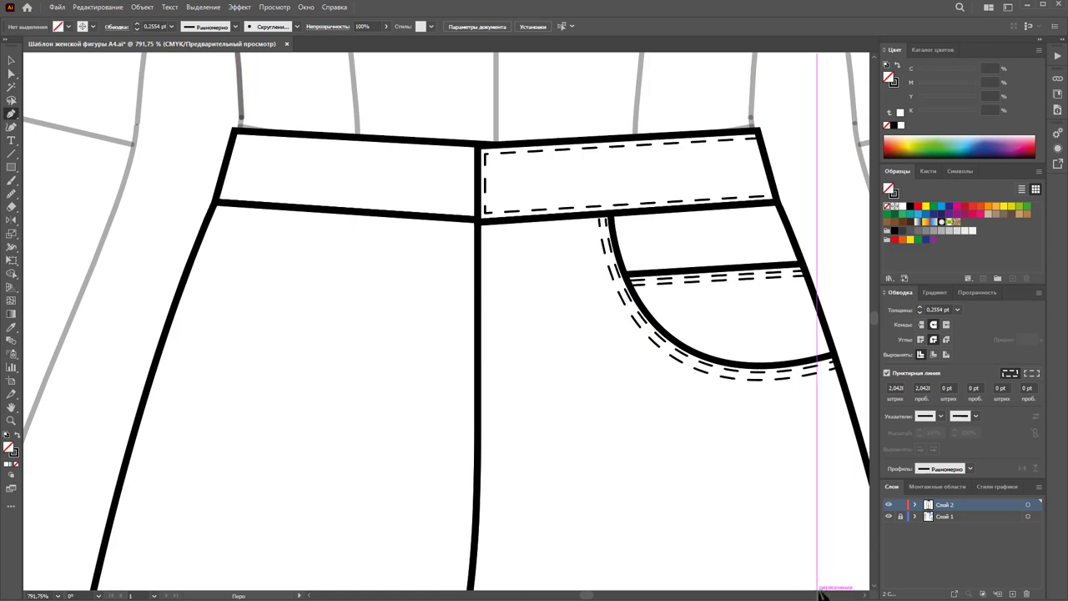
Step: Place the fly stitch's first anchor on the waistband seam right of centre front
scroll(864, 598, right, 2)
scroll(864, 598, right, 2)
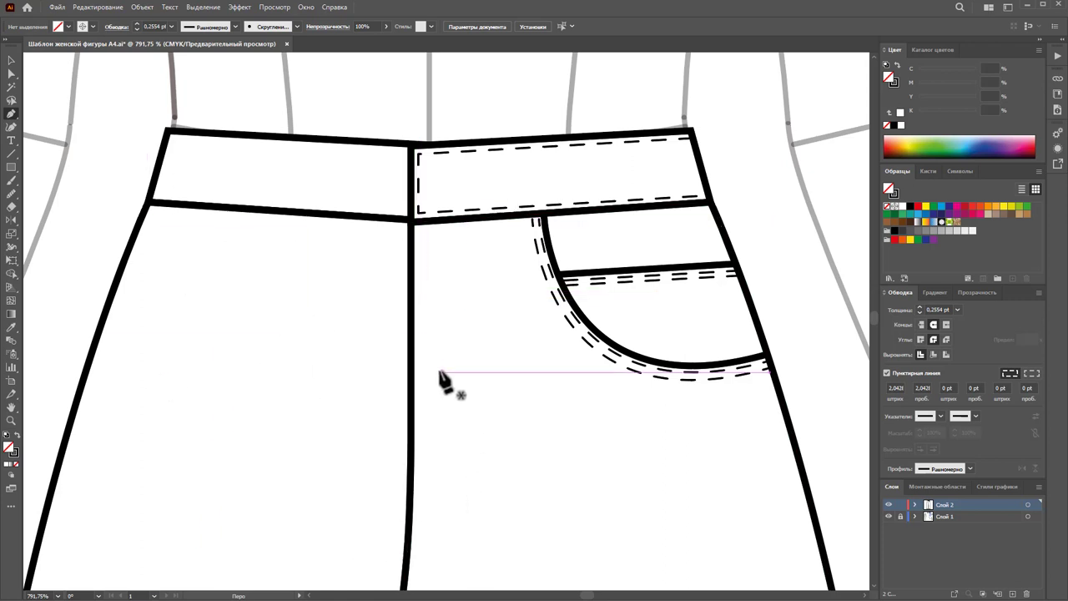
scroll(445, 342, down, 2)
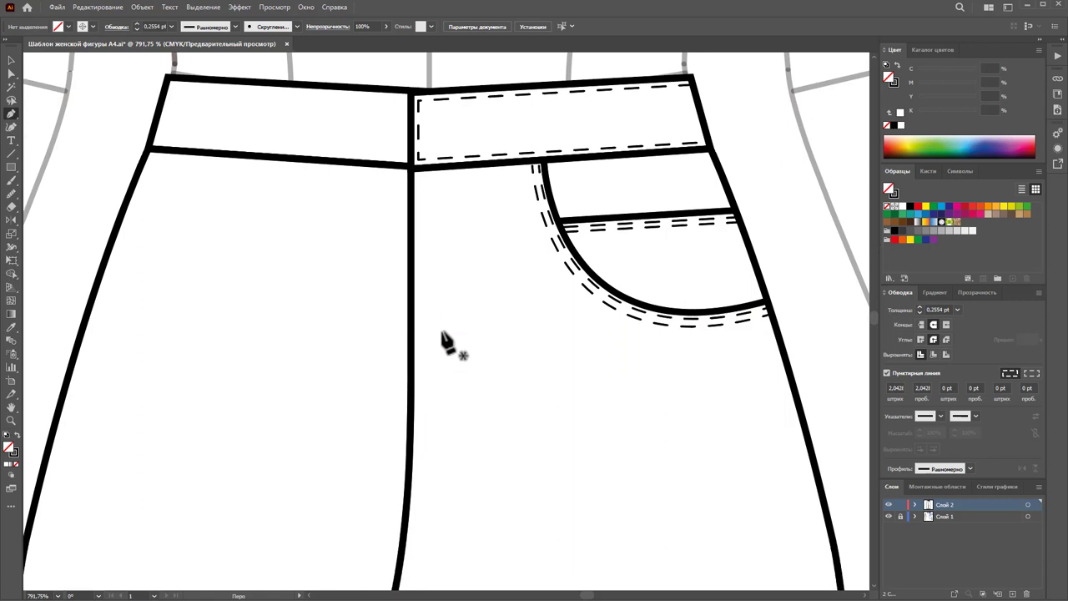
click(466, 170)
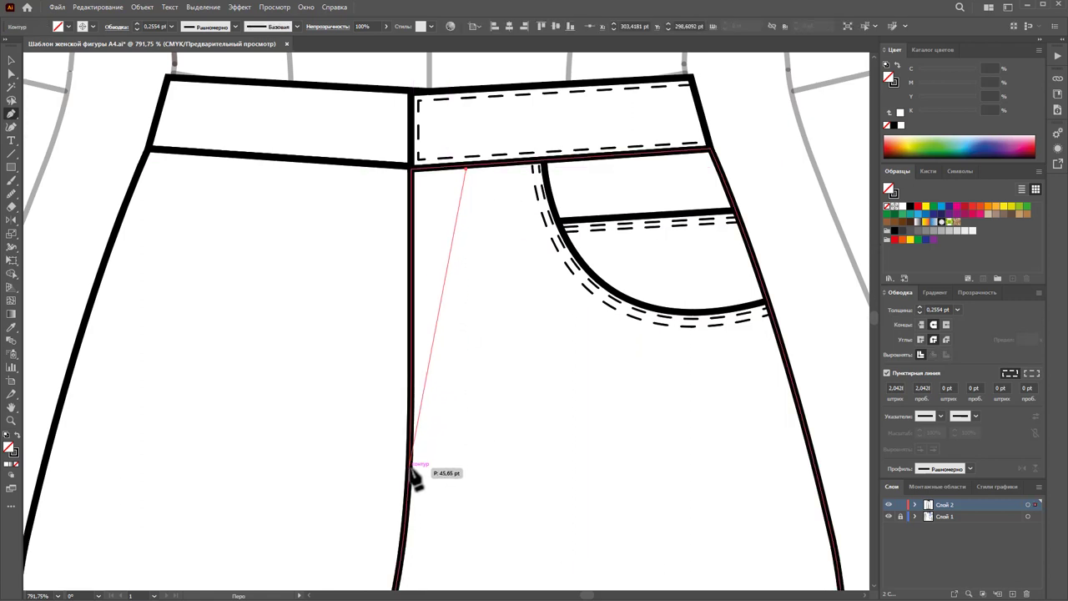
Step: Curve the fly stitch down to centre front and add a stretched copy slightly right
drag(409, 468, 311, 470)
ctrl+click(475, 507)
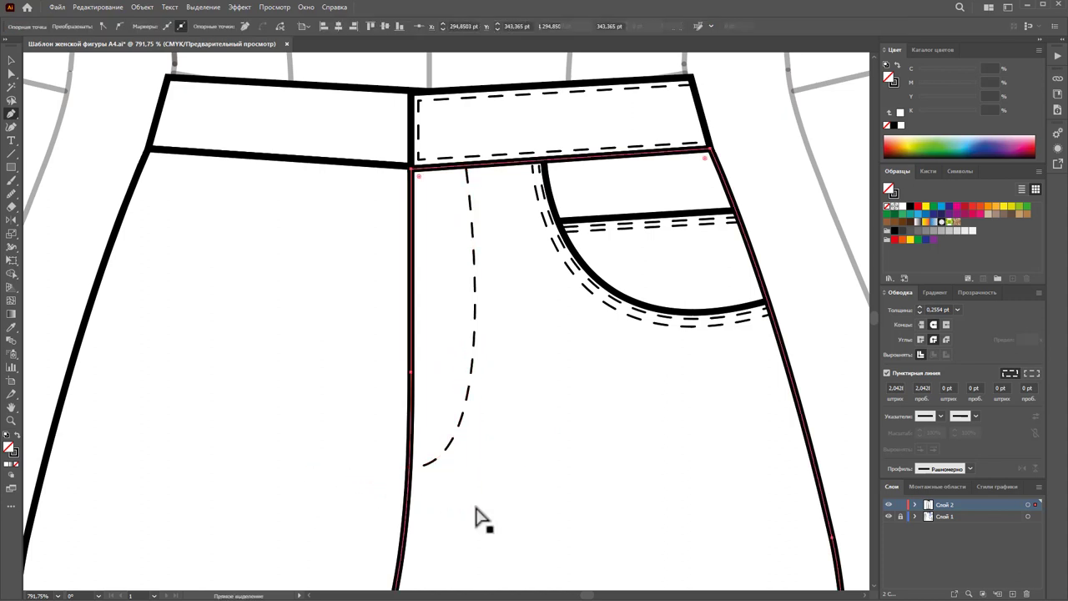
click(11, 62)
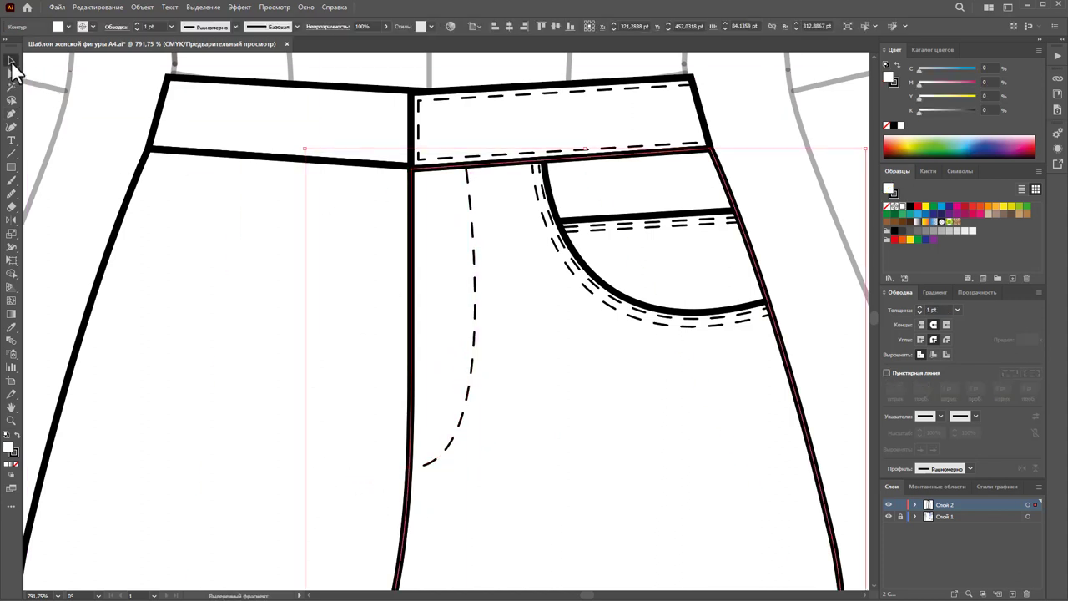
drag(472, 379, 479, 382)
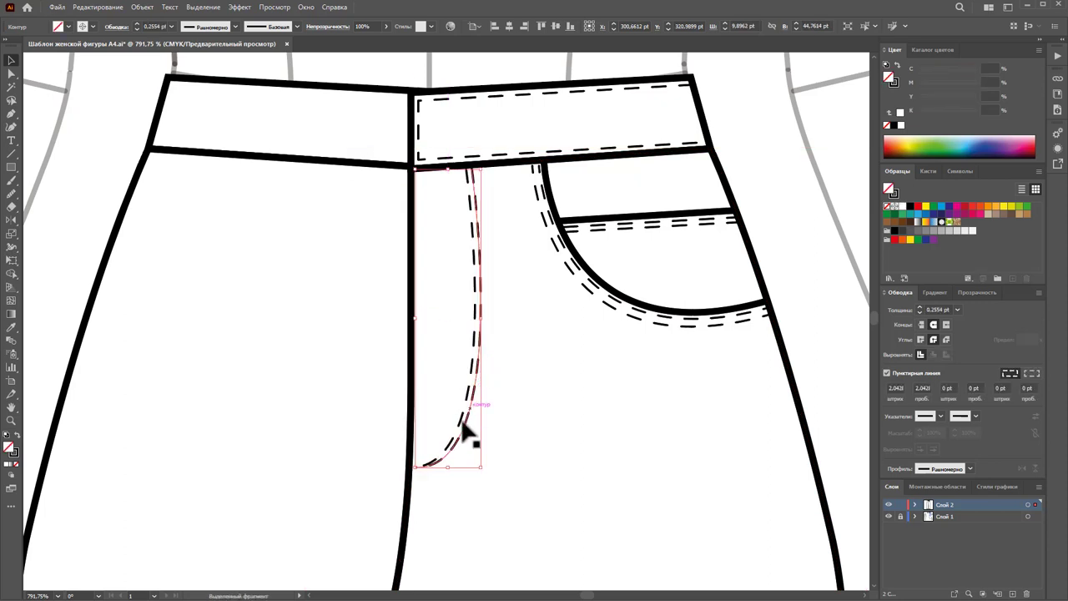
drag(451, 470, 449, 475)
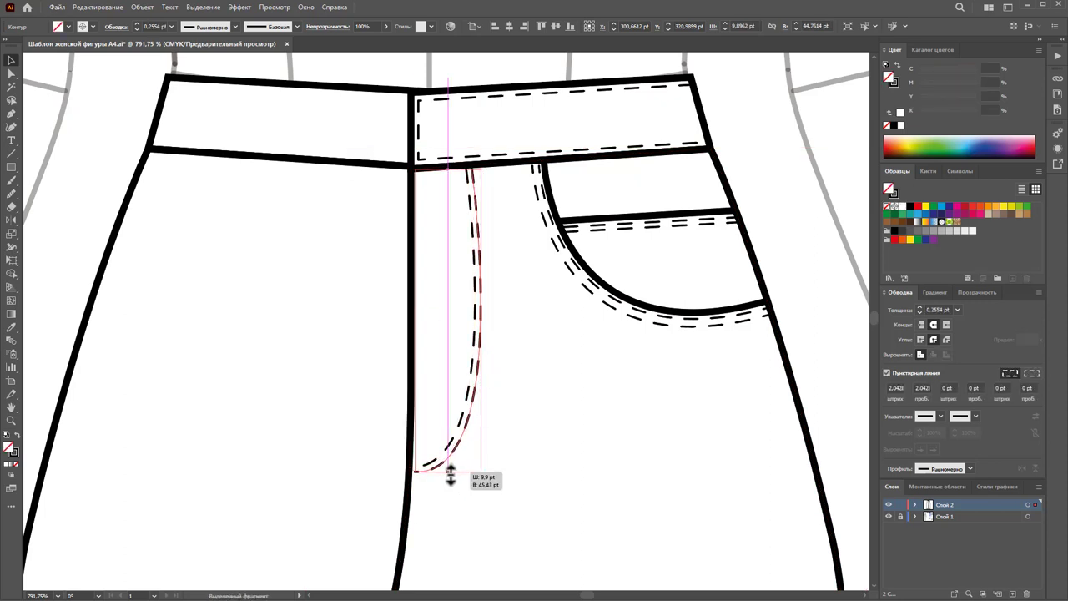
Step: Select the right trouser panel outline and the pocket opening curve
click(276, 400)
shift+click(579, 435)
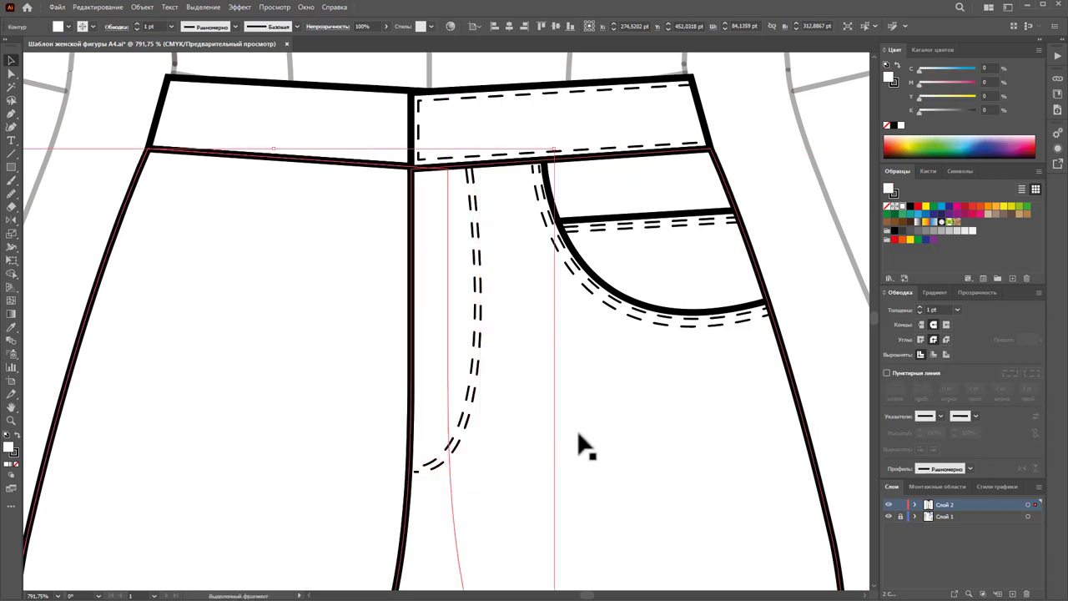
click(734, 314)
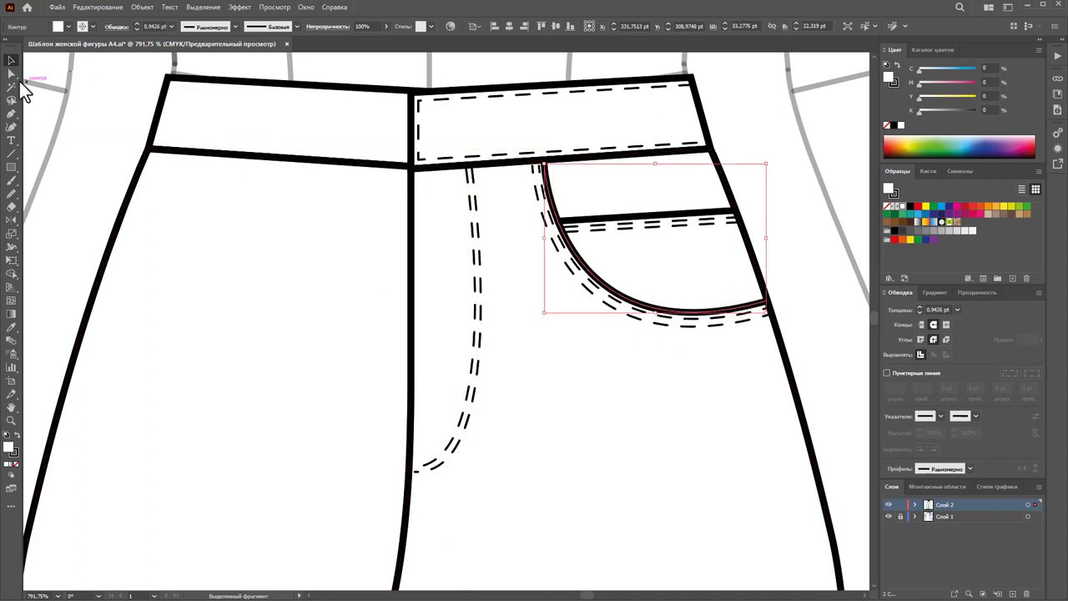
click(11, 112)
Step: Zoom out to show the whole front of the jeans
scroll(532, 226, down, 2)
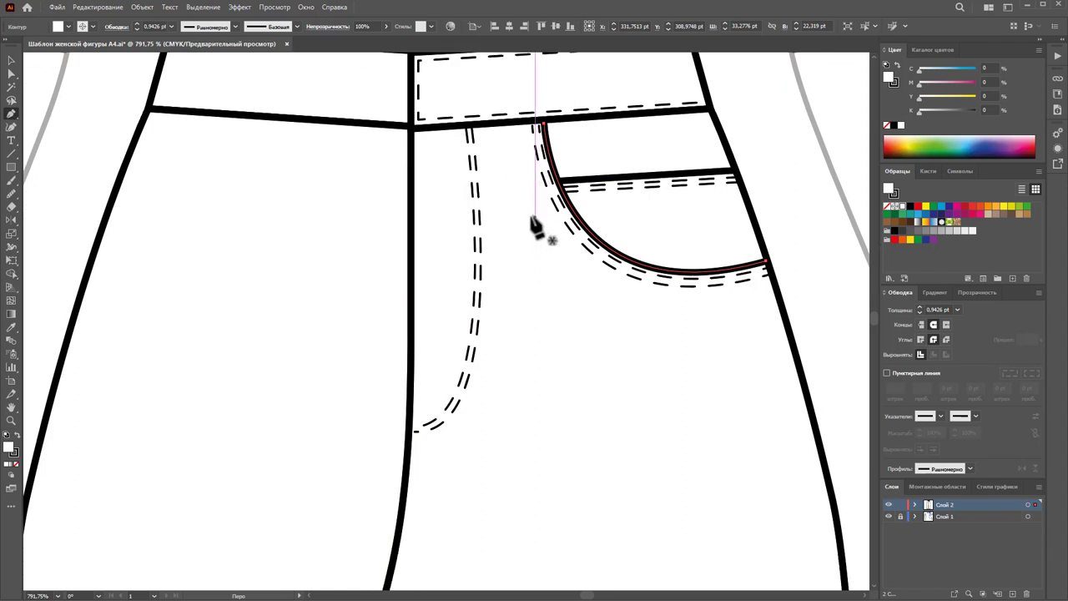
scroll(469, 167, down, 1)
key(z)
alt+click(517, 389)
alt+click(440, 395)
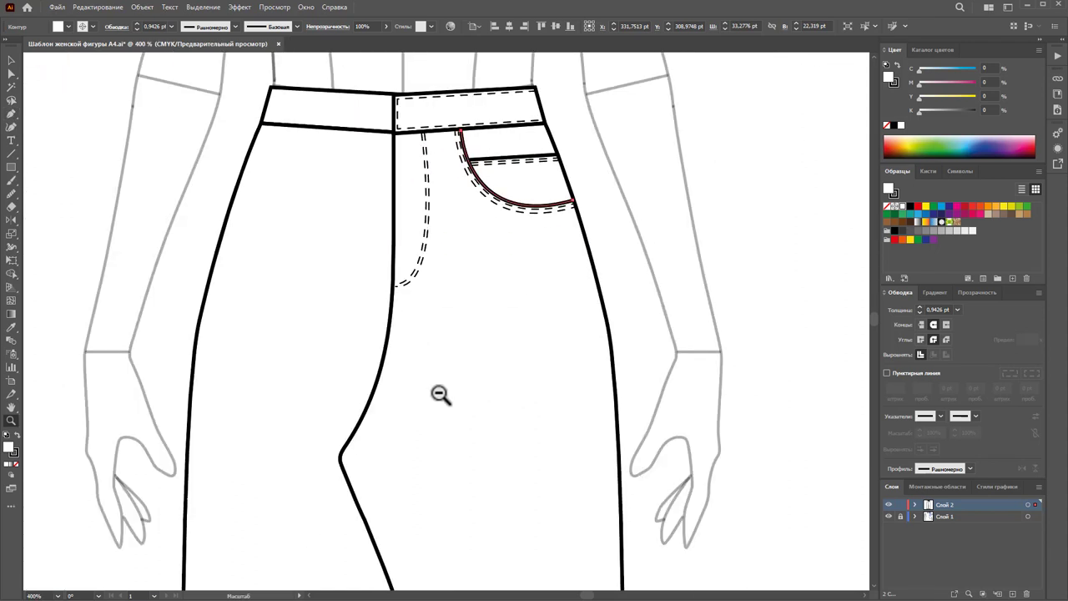
Step: Trace the centre-front seam from the waistband corner down to the crotch
click(11, 113)
click(398, 131)
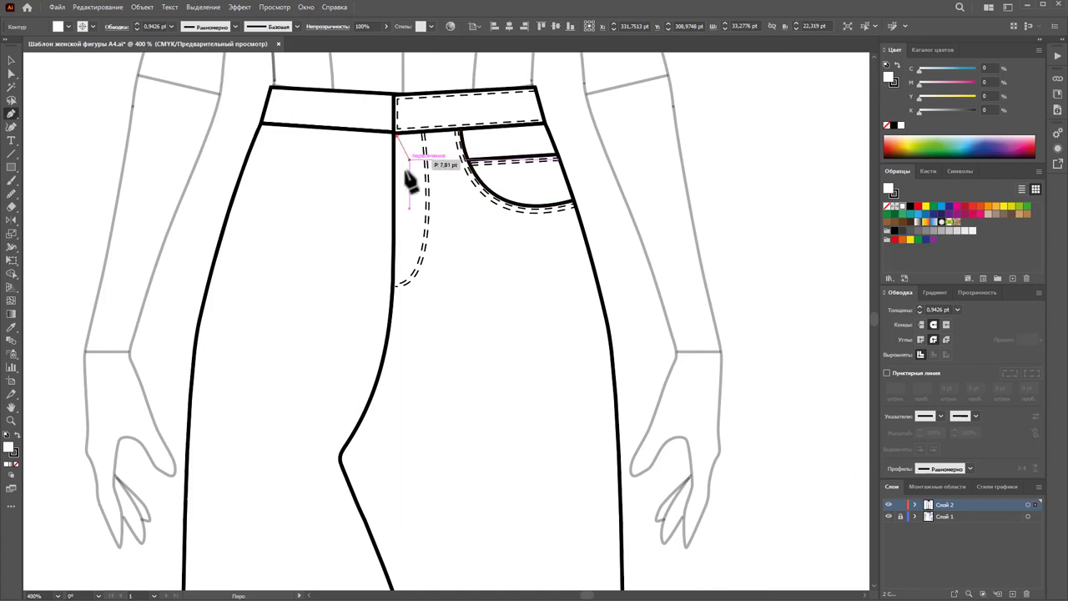
click(399, 277)
click(397, 309)
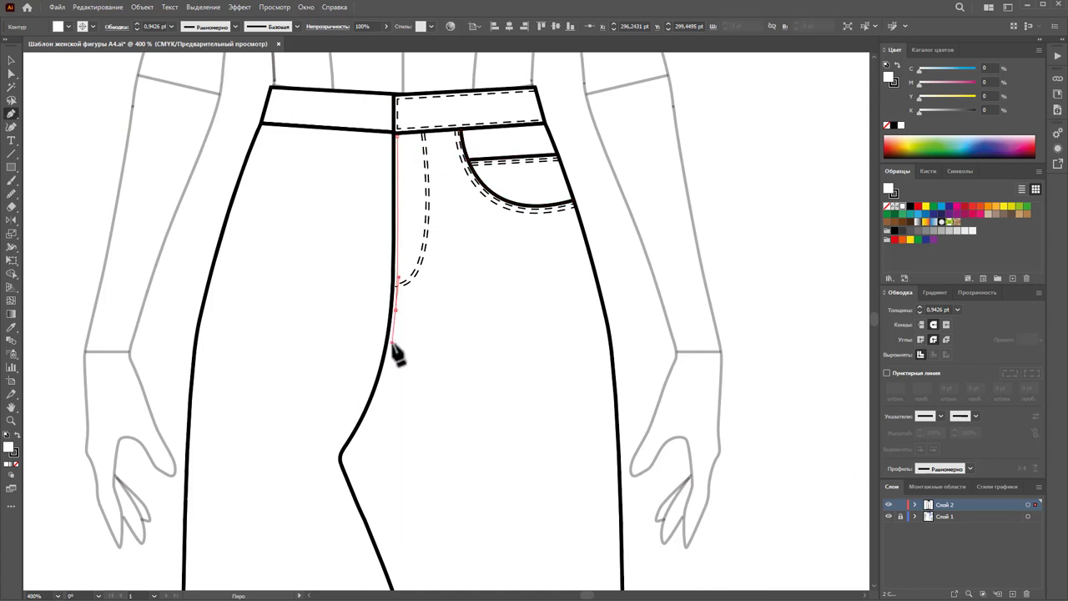
click(392, 343)
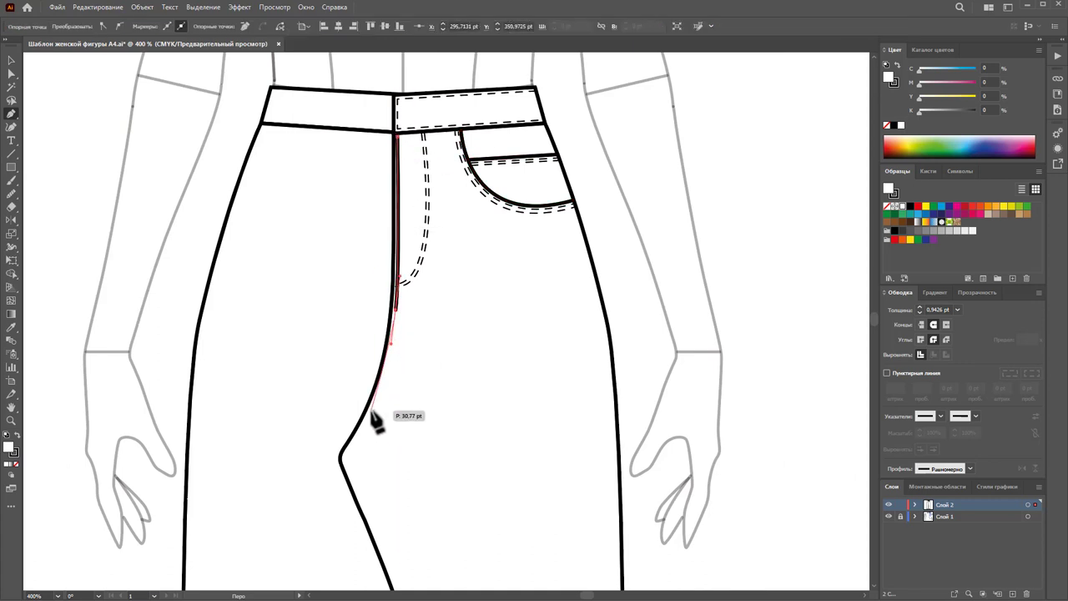
click(372, 411)
click(360, 431)
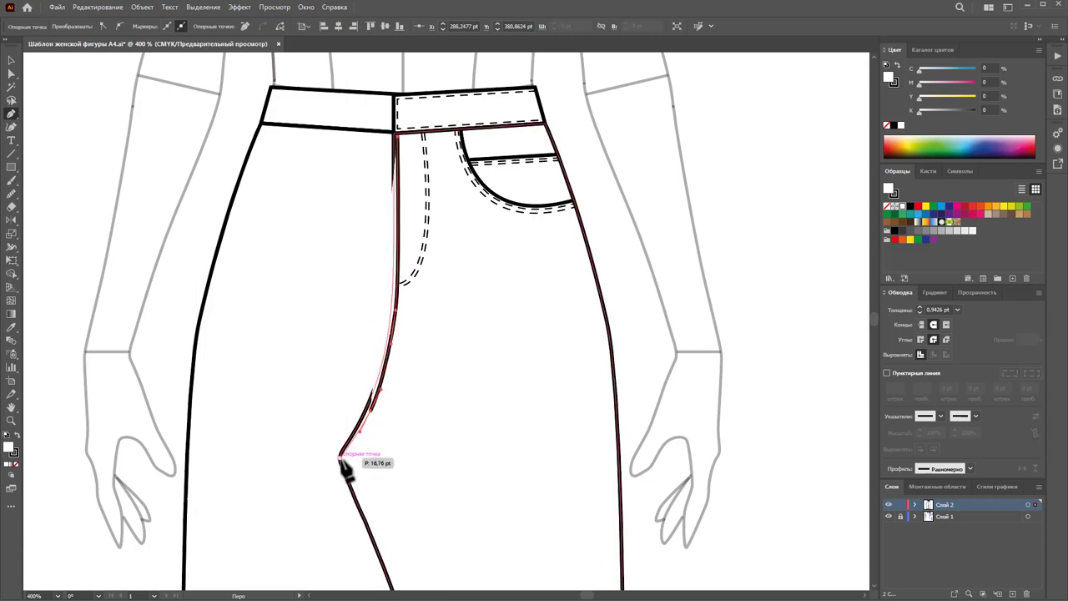
click(340, 457)
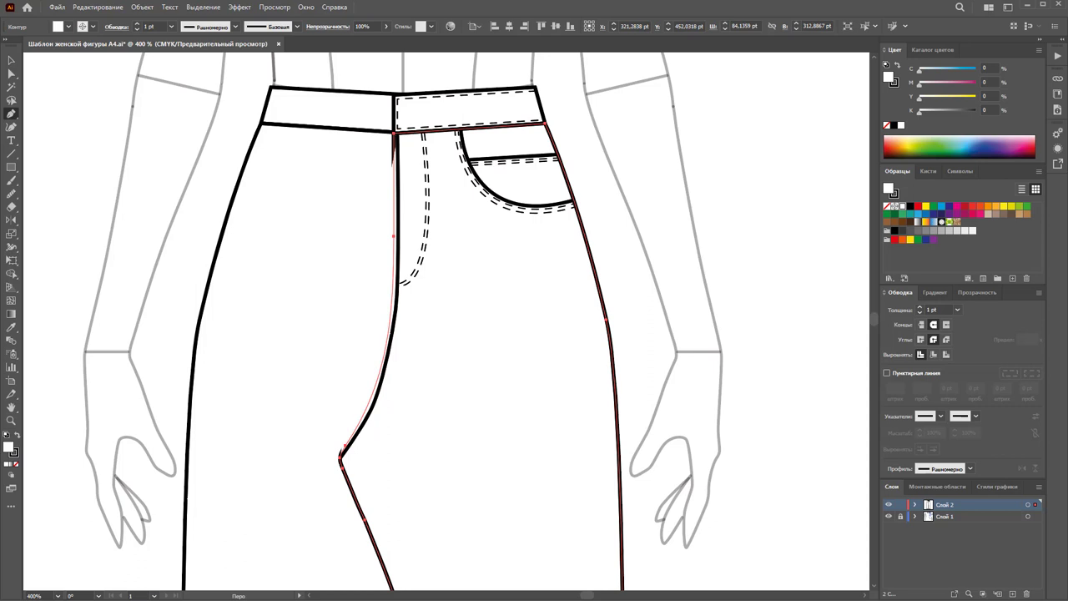
Step: Give the centre seam path the thin dashed stitch style
click(10, 61)
click(506, 353)
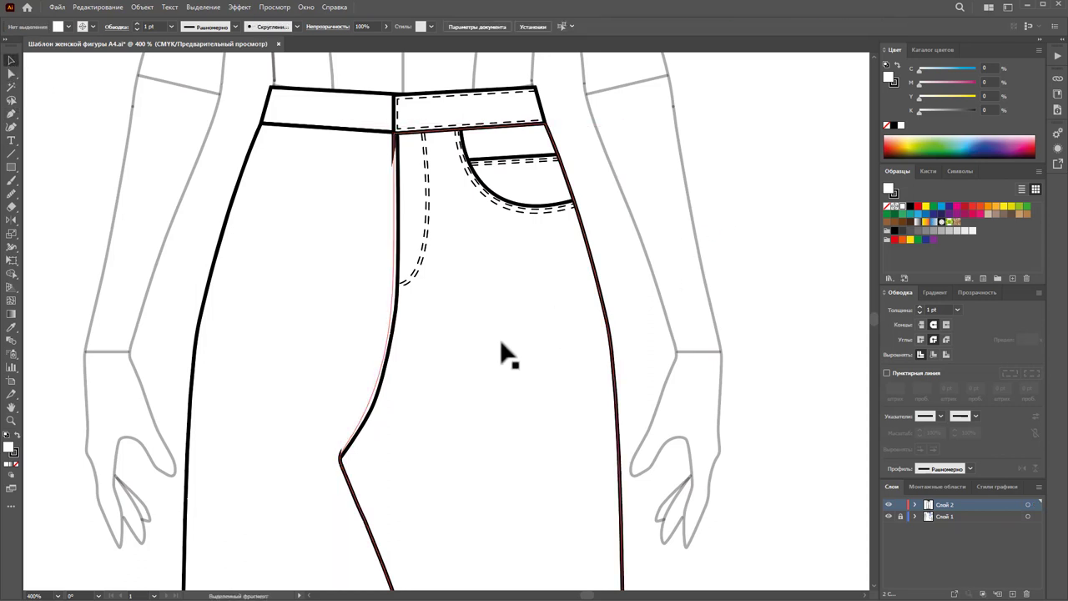
click(392, 330)
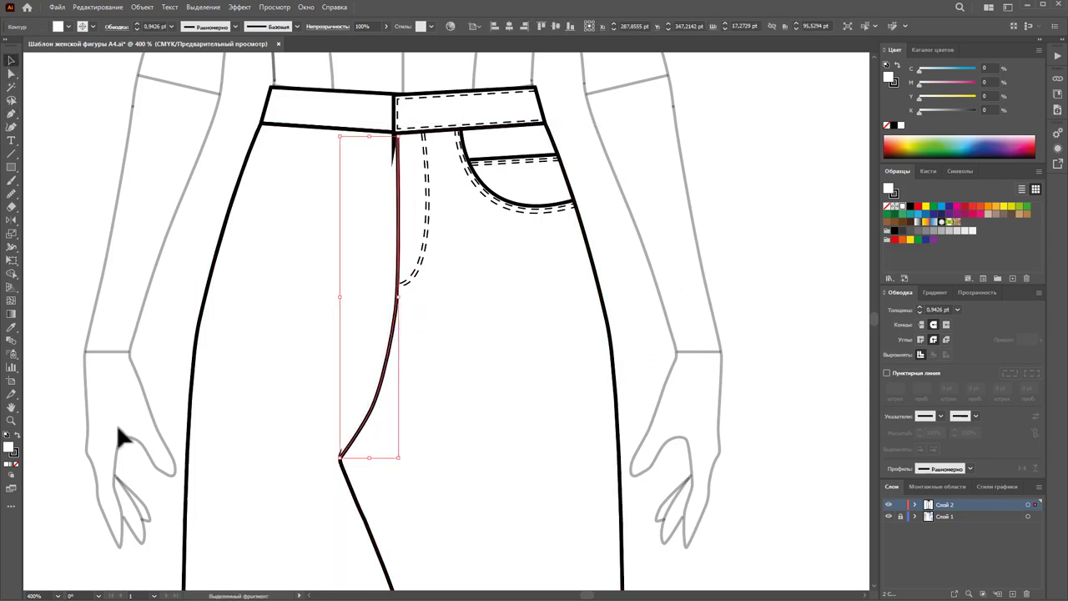
click(10, 327)
click(531, 208)
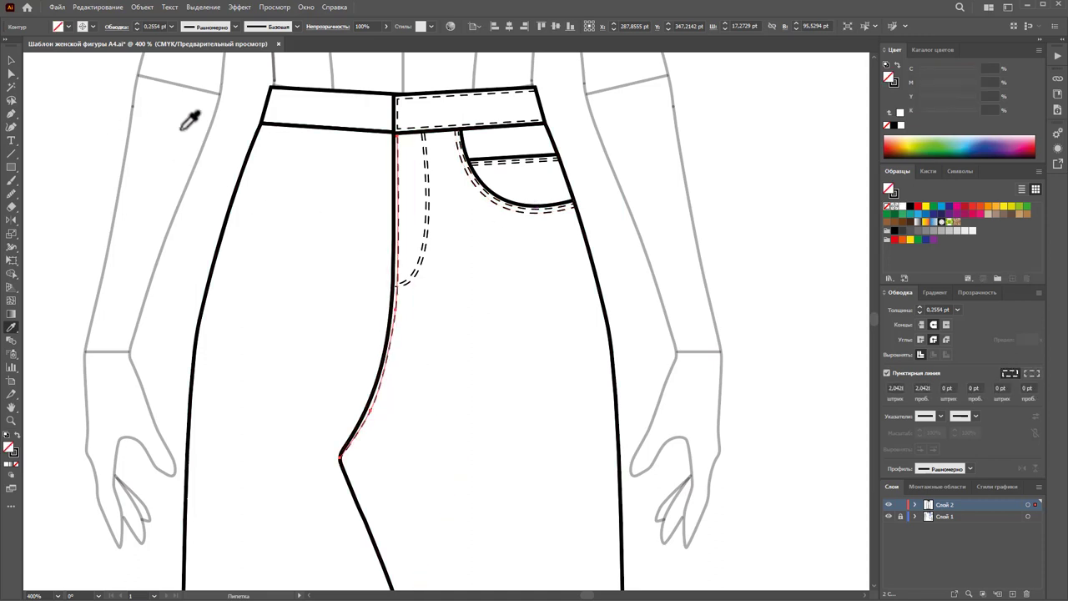
click(10, 61)
Step: Start a stitch path at the fly stitching's end, curving to the crotch corner
click(757, 241)
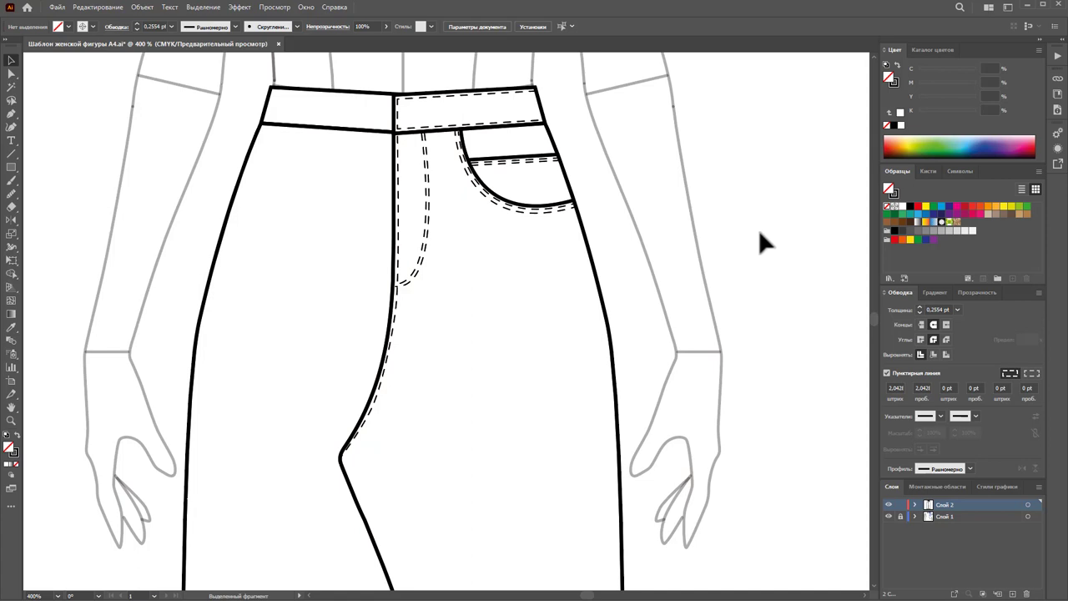
click(11, 114)
click(399, 276)
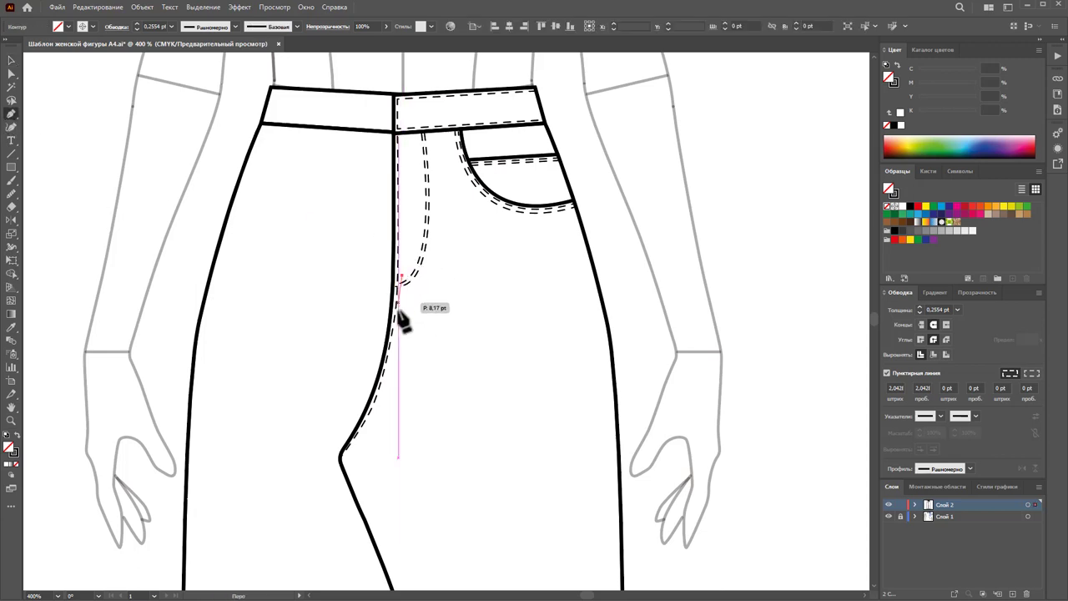
drag(378, 411, 370, 425)
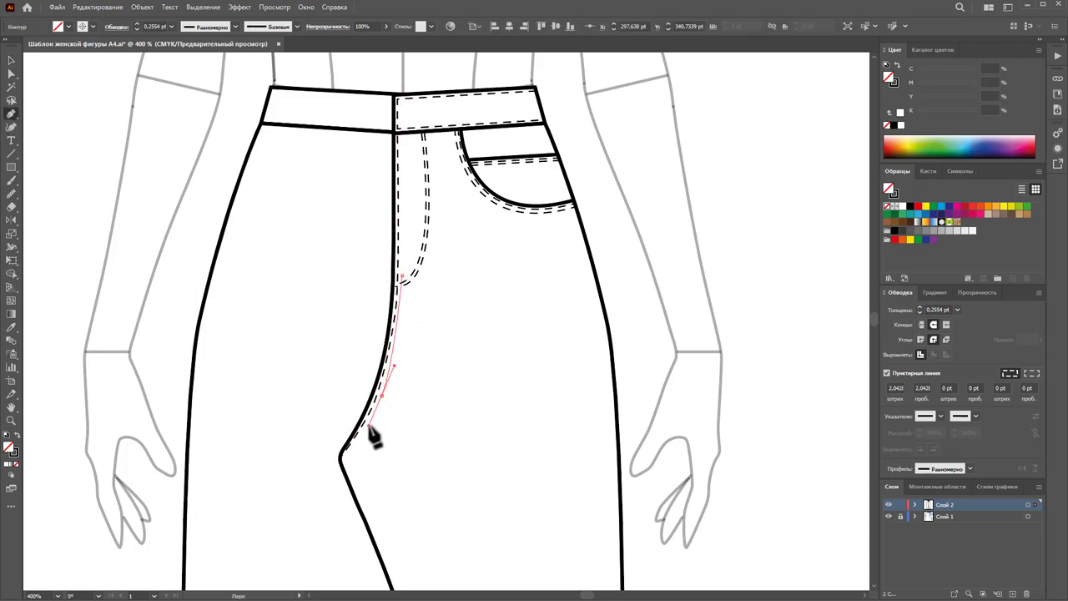
click(342, 459)
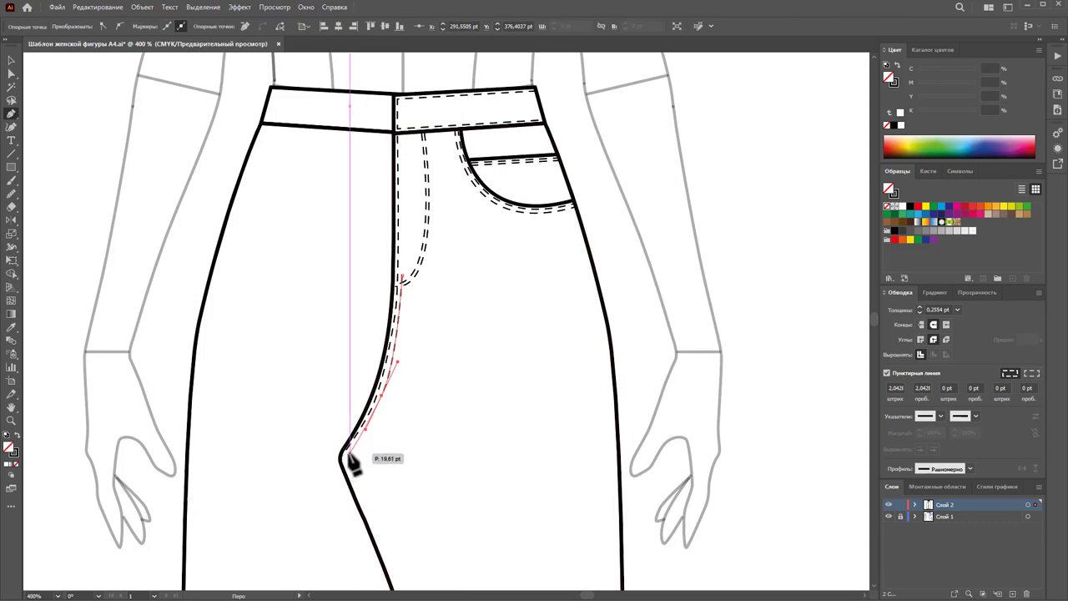
Step: Continue the stitch path down the right leg's inseam to the hem
scroll(350, 455, down, 1)
scroll(349, 441, down, 5)
click(406, 381)
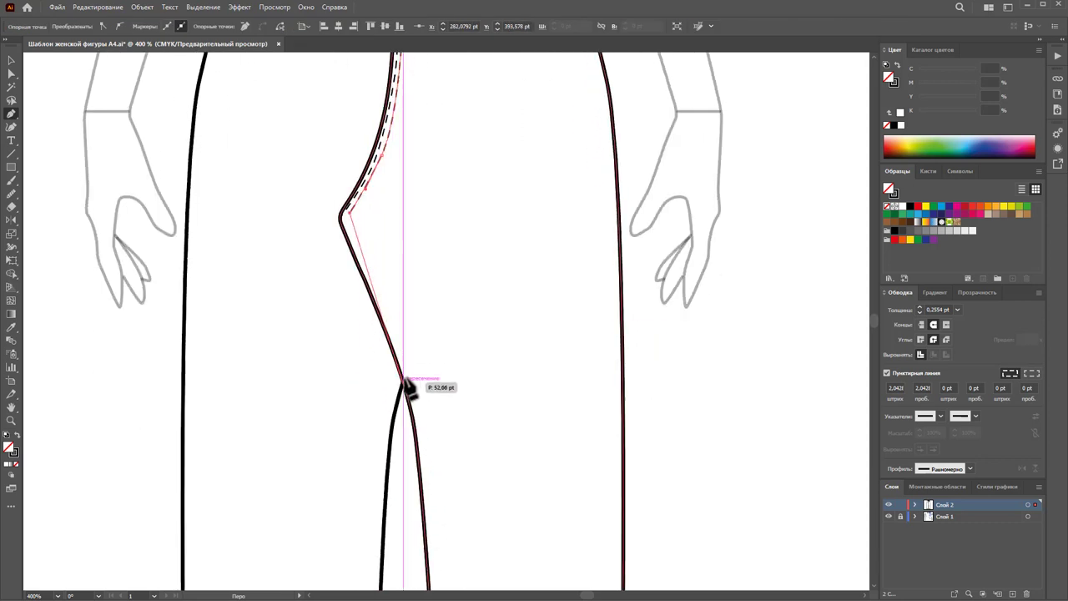
scroll(405, 382, down, 3)
drag(422, 276, 434, 344)
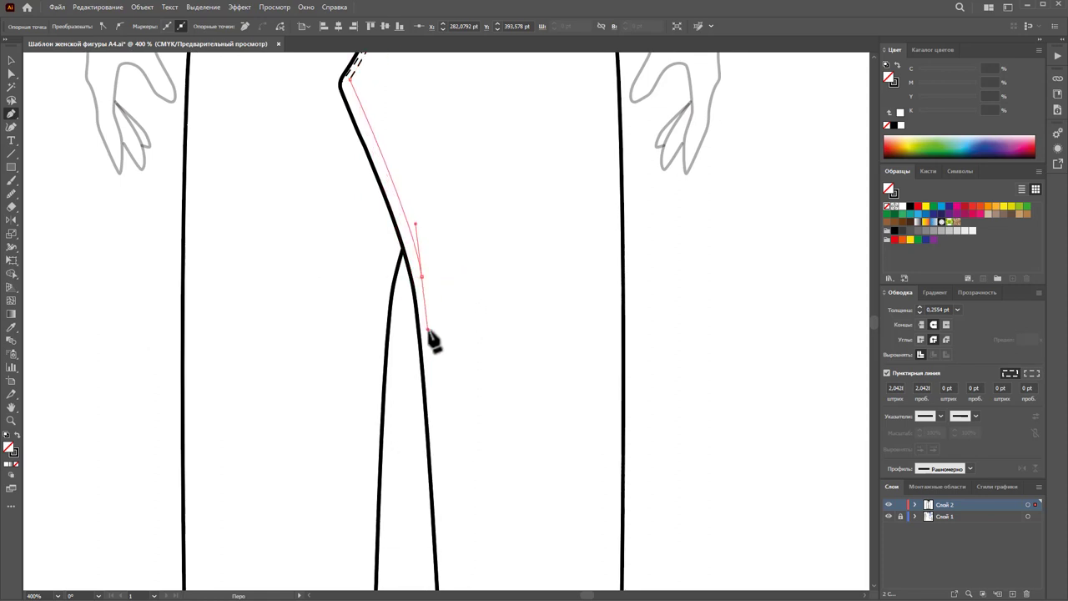
scroll(442, 352, down, 3)
scroll(448, 352, down, 1)
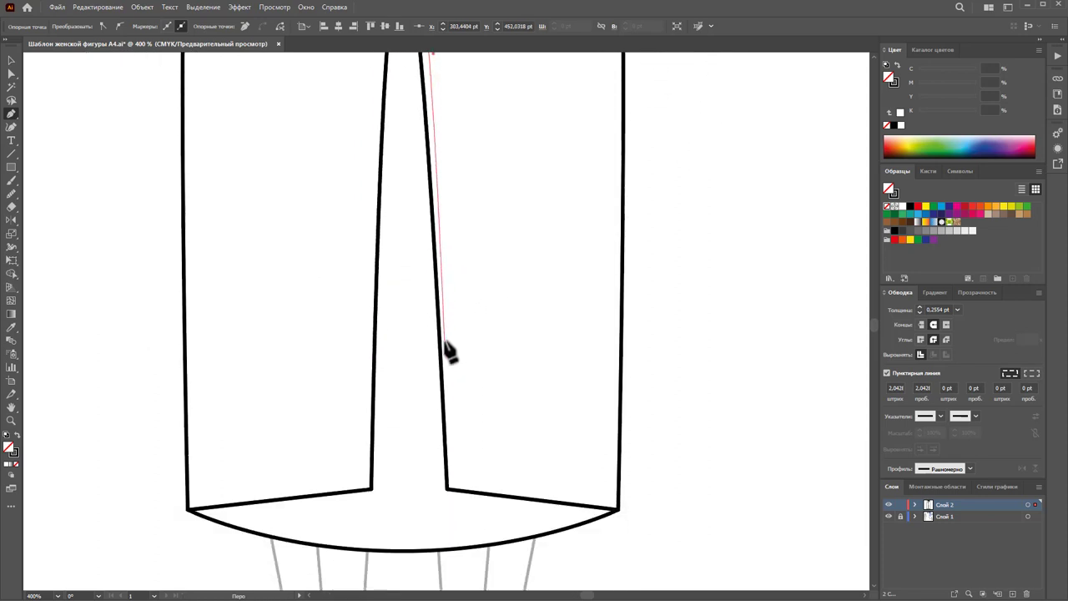
click(458, 489)
scroll(496, 334, up, 4)
Step: Nudge the corner anchor of the existing dashed stitch path to follow the seam
scroll(504, 276, up, 2)
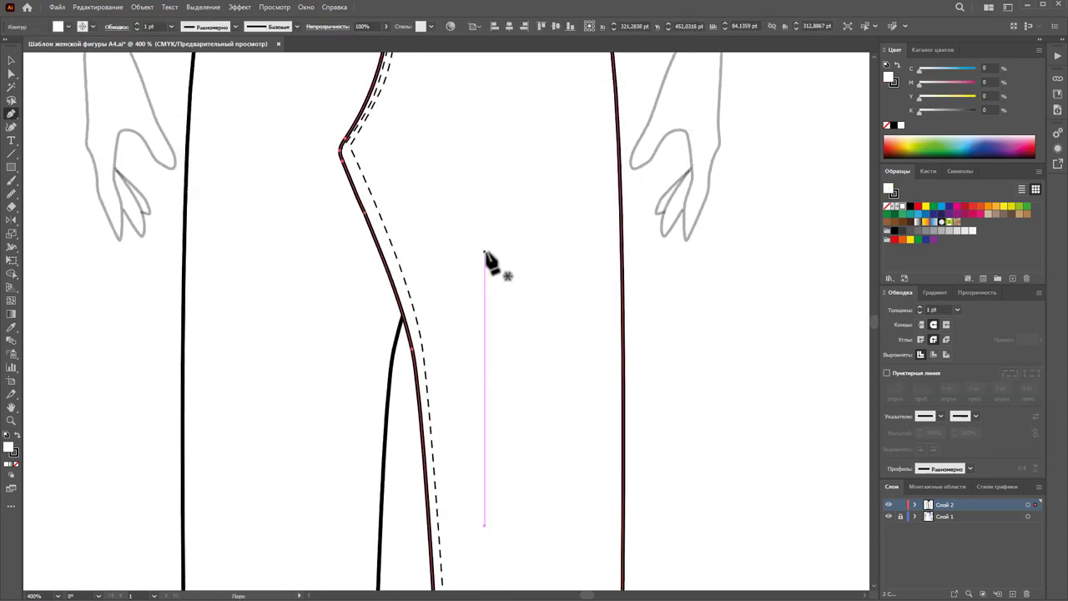
click(342, 146)
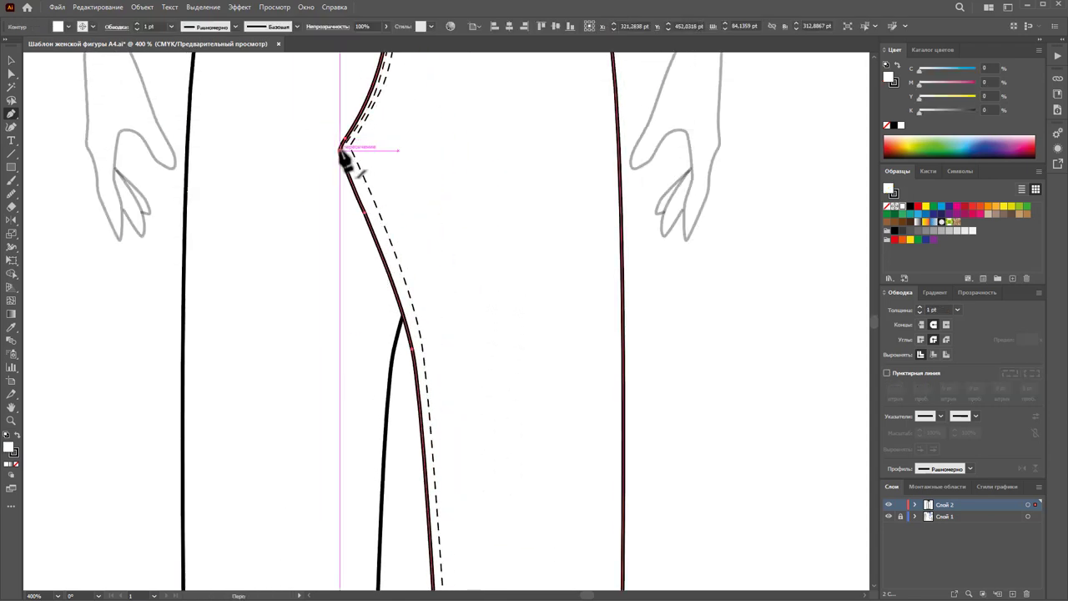
click(10, 74)
click(359, 134)
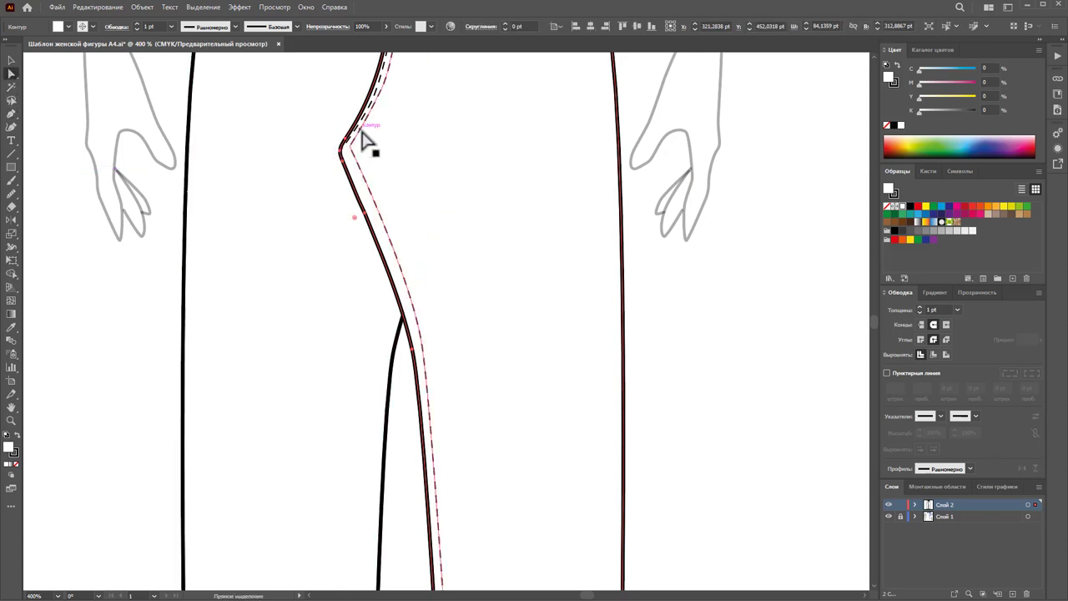
click(341, 152)
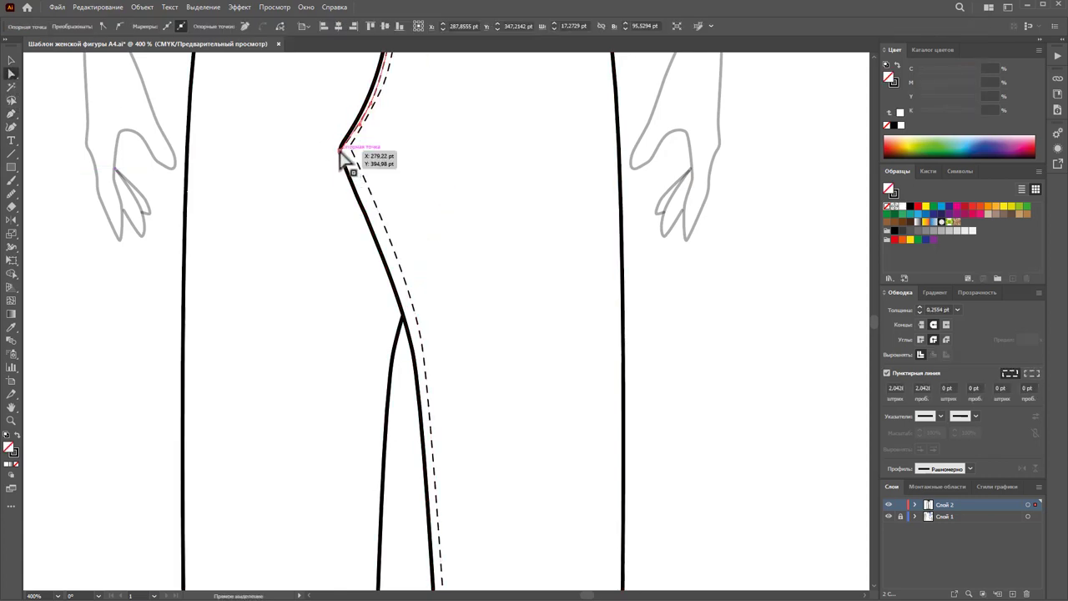
drag(348, 152, 348, 152)
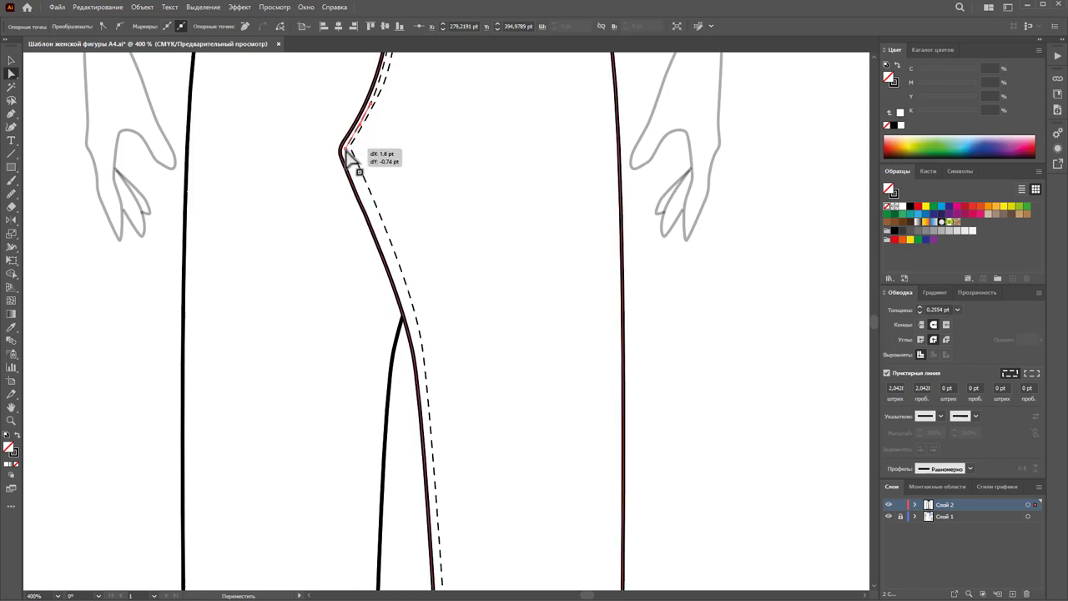
click(353, 151)
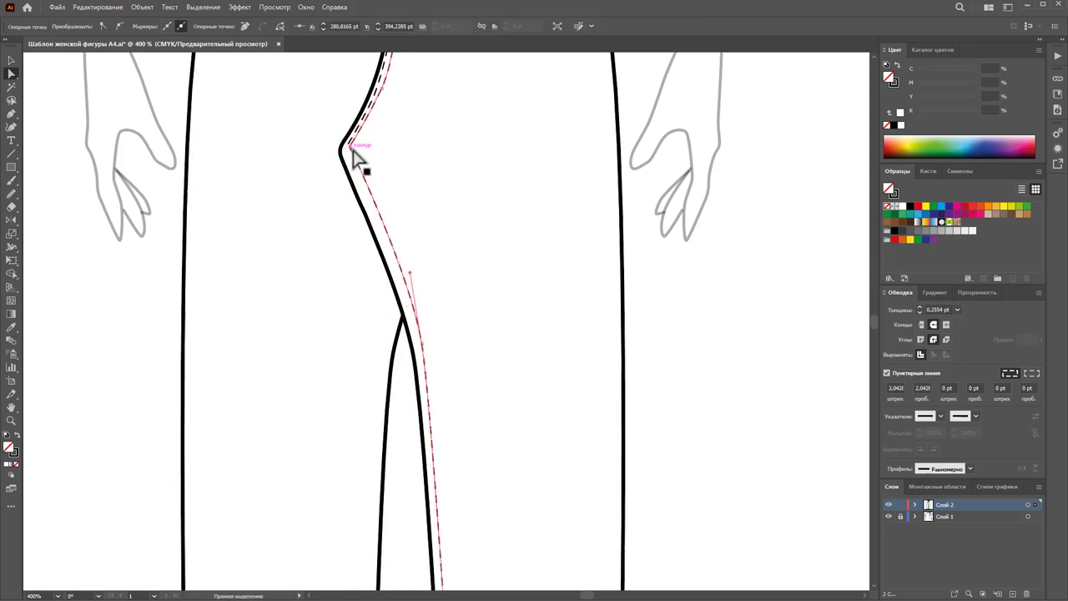
drag(352, 152, 354, 159)
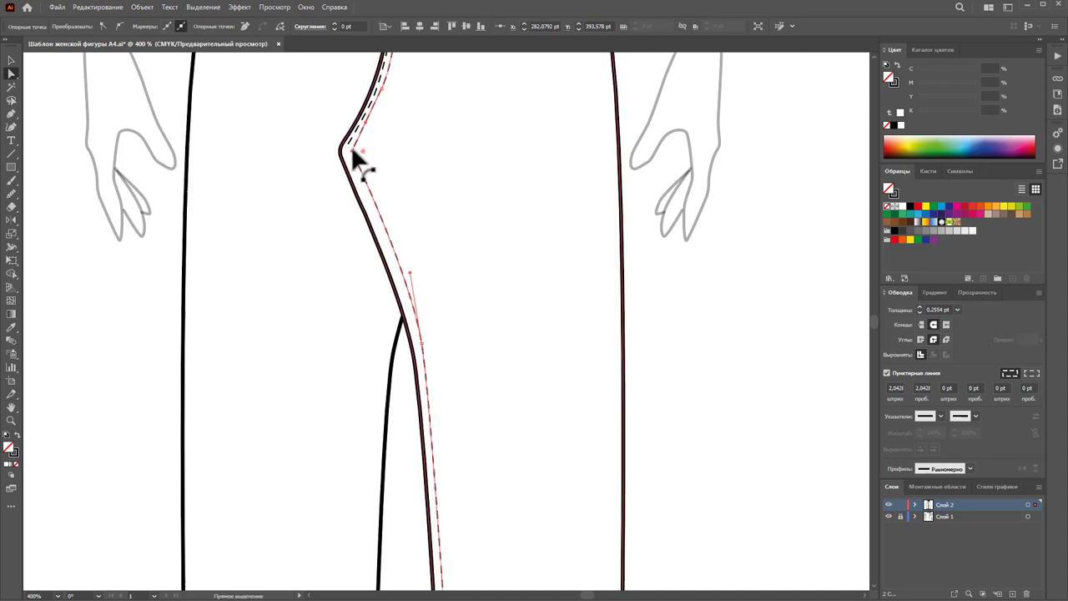
Step: Draw a curved dashed stitch path from the waist anchor down the inner leg to the hem corner
click(11, 116)
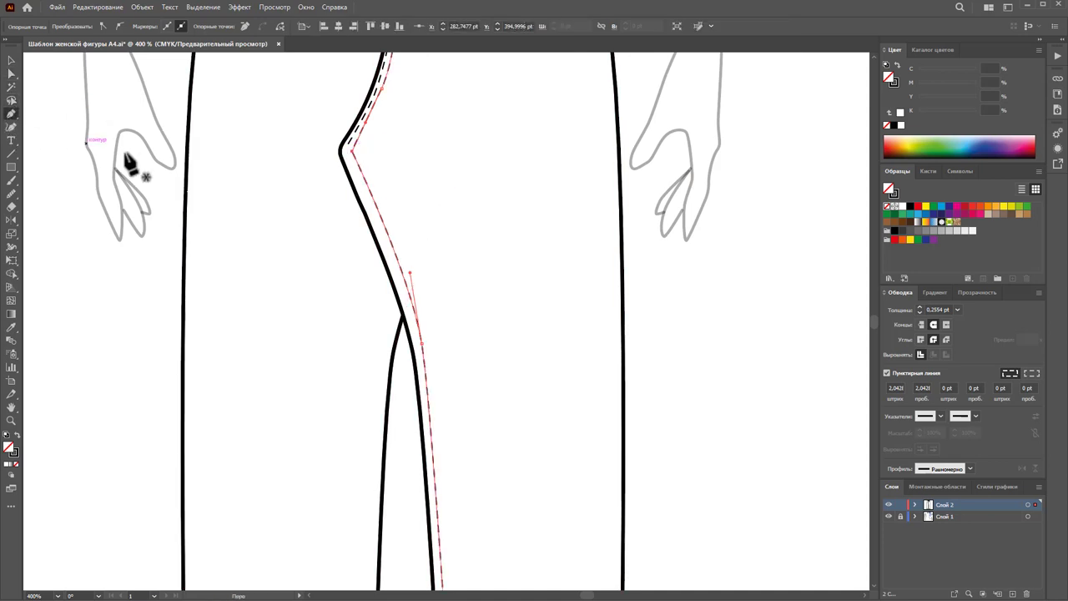
click(346, 152)
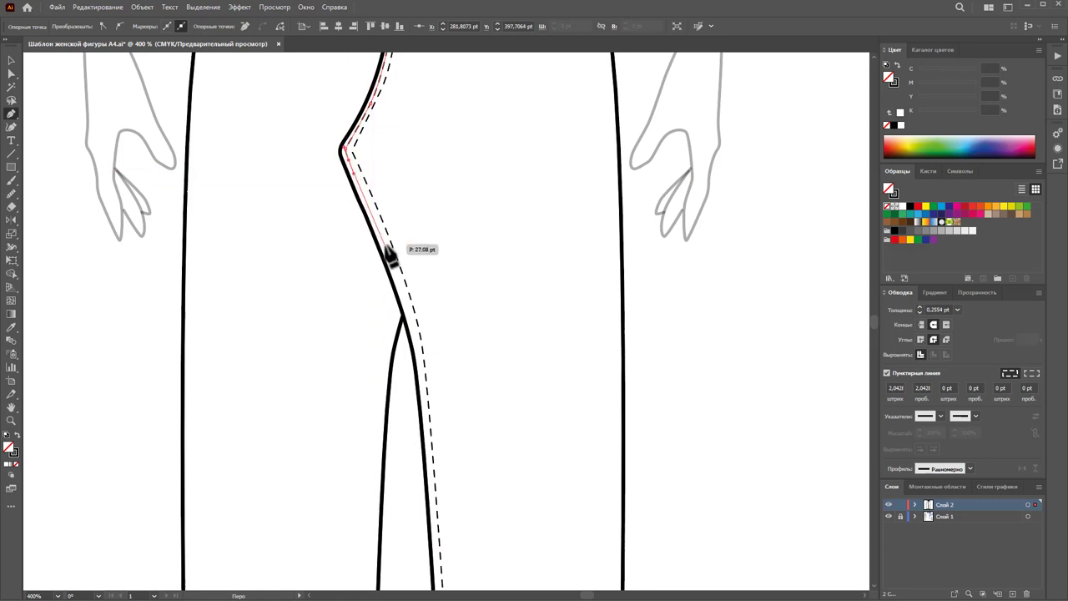
scroll(400, 286, down, 2)
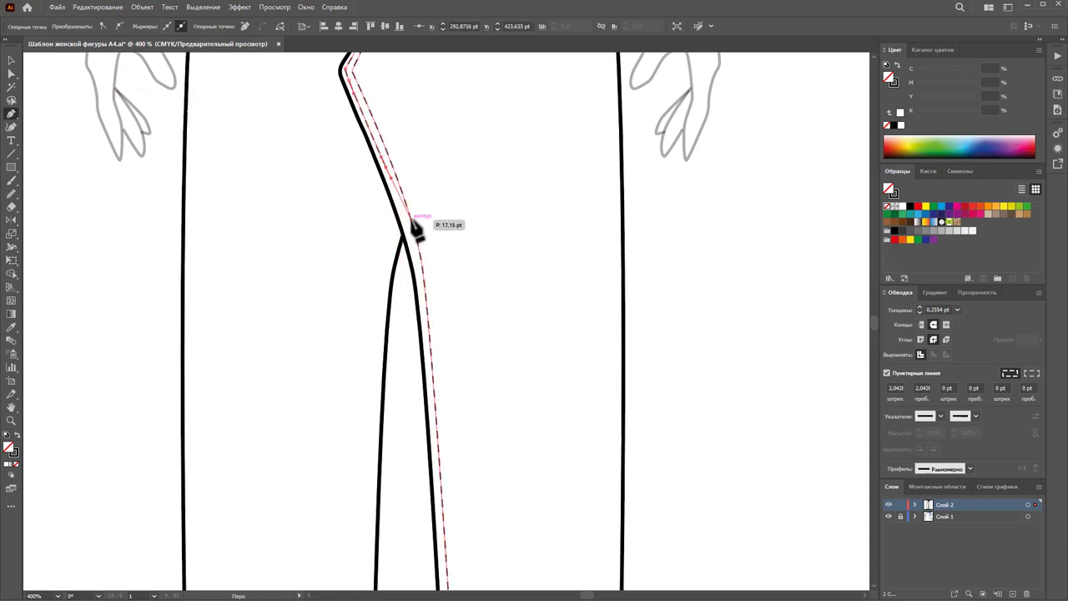
drag(415, 250, 422, 267)
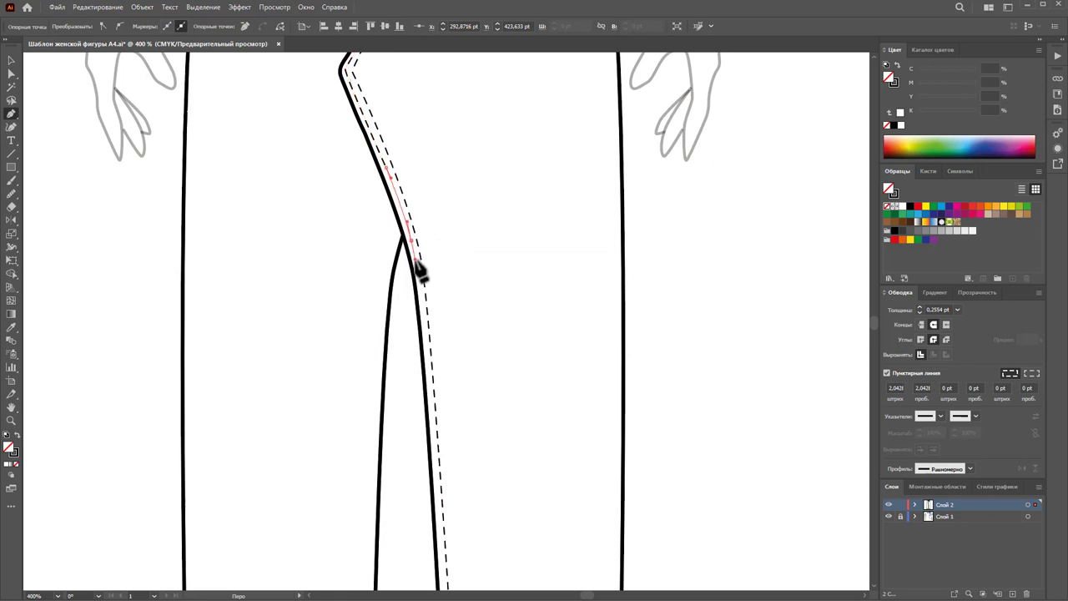
scroll(419, 267, down, 2)
scroll(430, 250, down, 2)
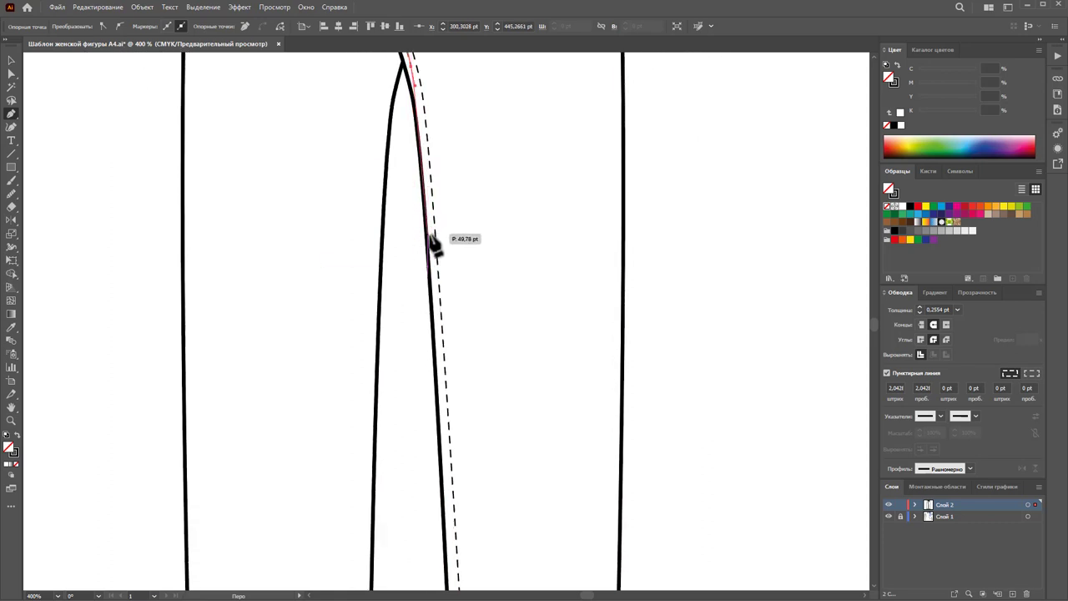
click(431, 240)
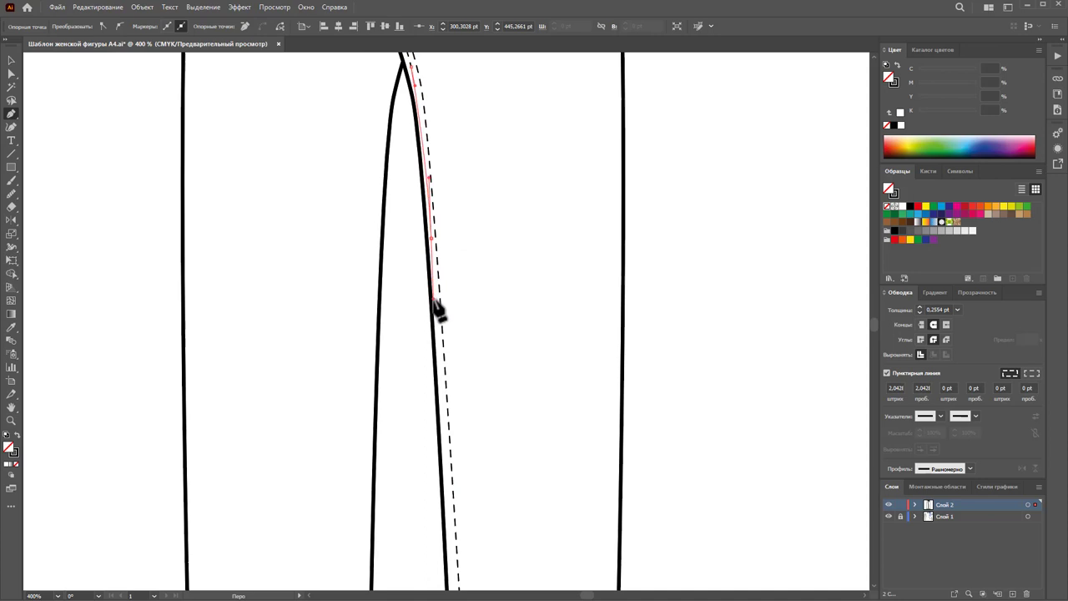
drag(434, 301, 435, 316)
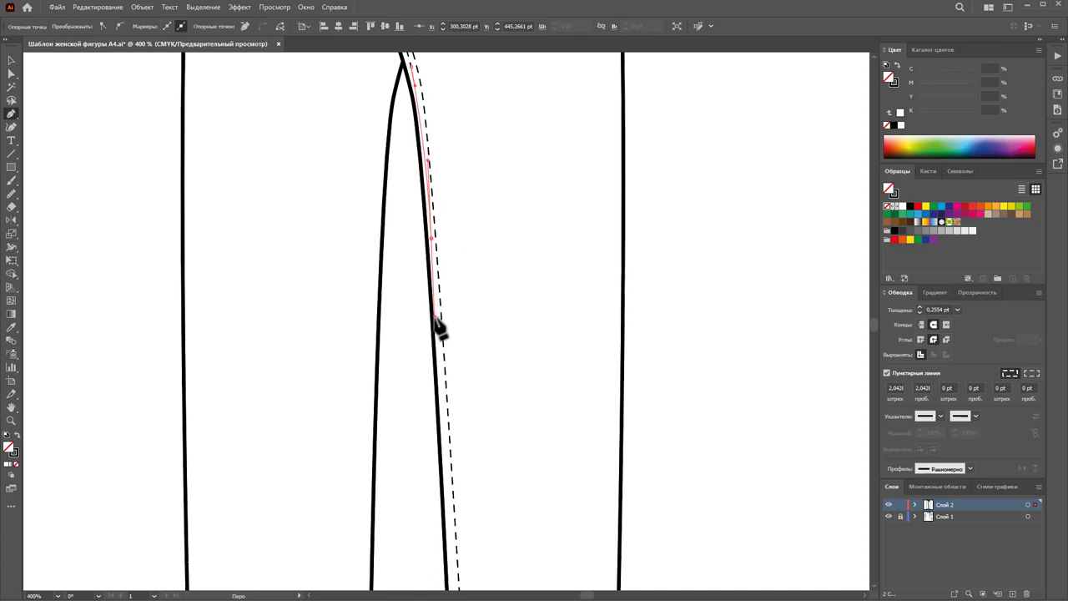
scroll(443, 367, down, 3)
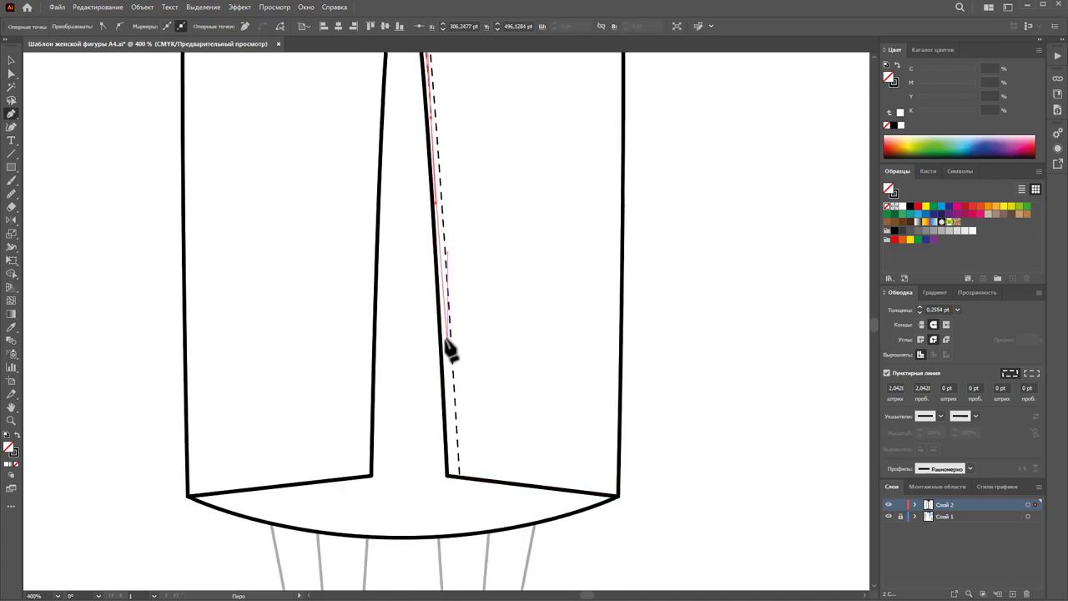
click(452, 477)
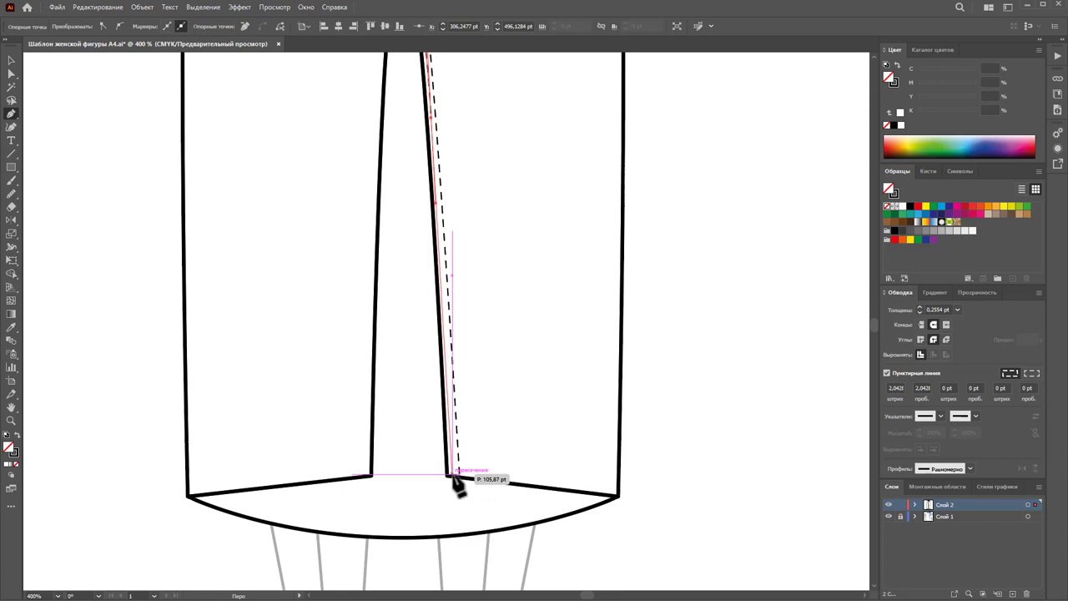
ctrl+click(703, 485)
Step: Shift the new inner-leg stitching closer to the leg outline
scroll(651, 367, up, 5)
scroll(651, 353, up, 5)
scroll(649, 353, up, 5)
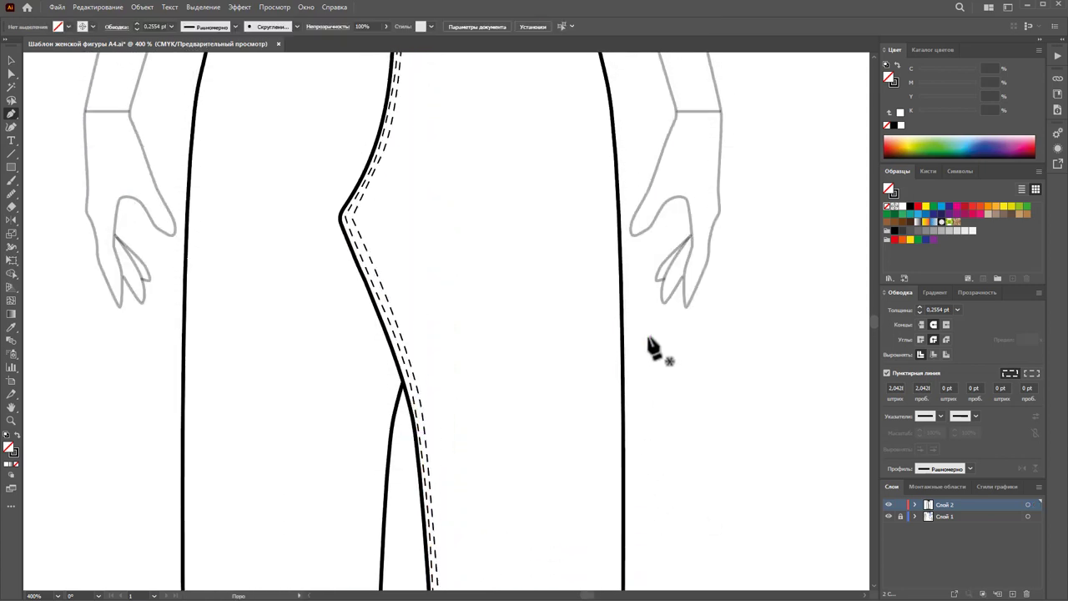
scroll(649, 353, up, 1)
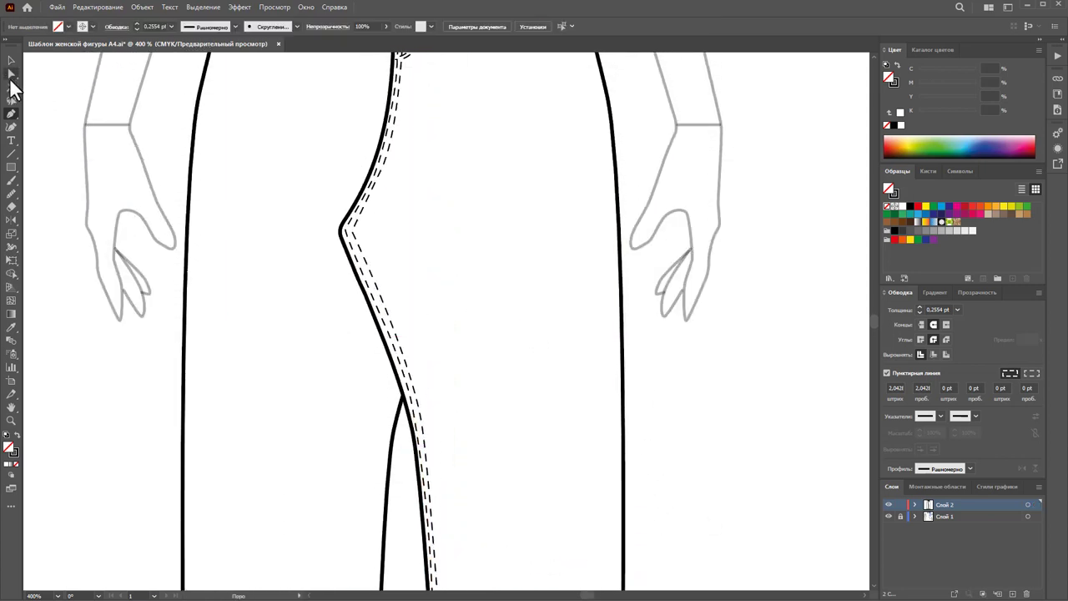
click(11, 74)
click(406, 361)
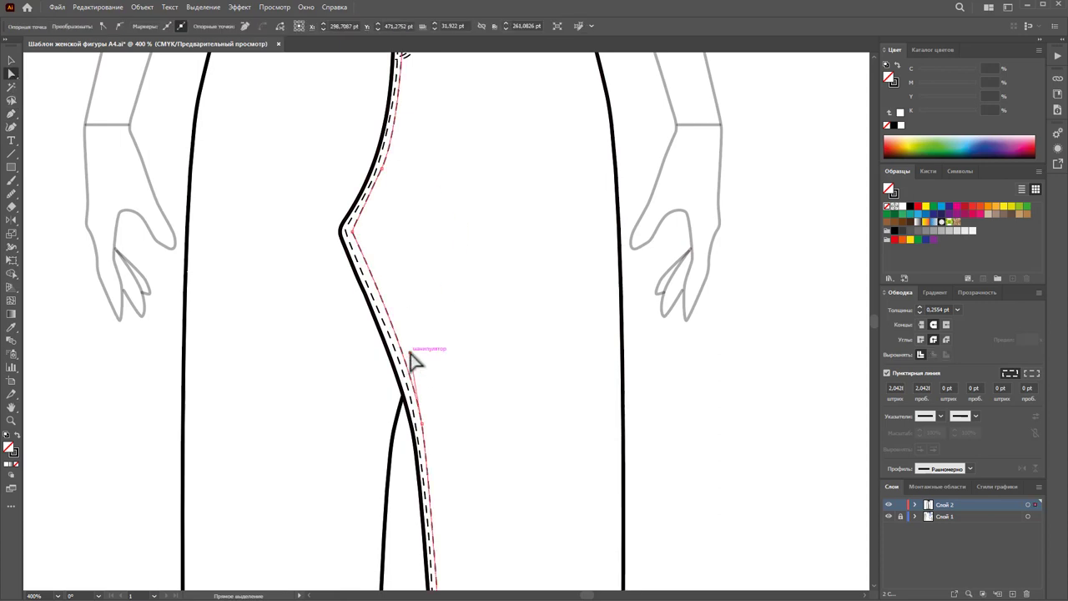
drag(411, 361, 420, 384)
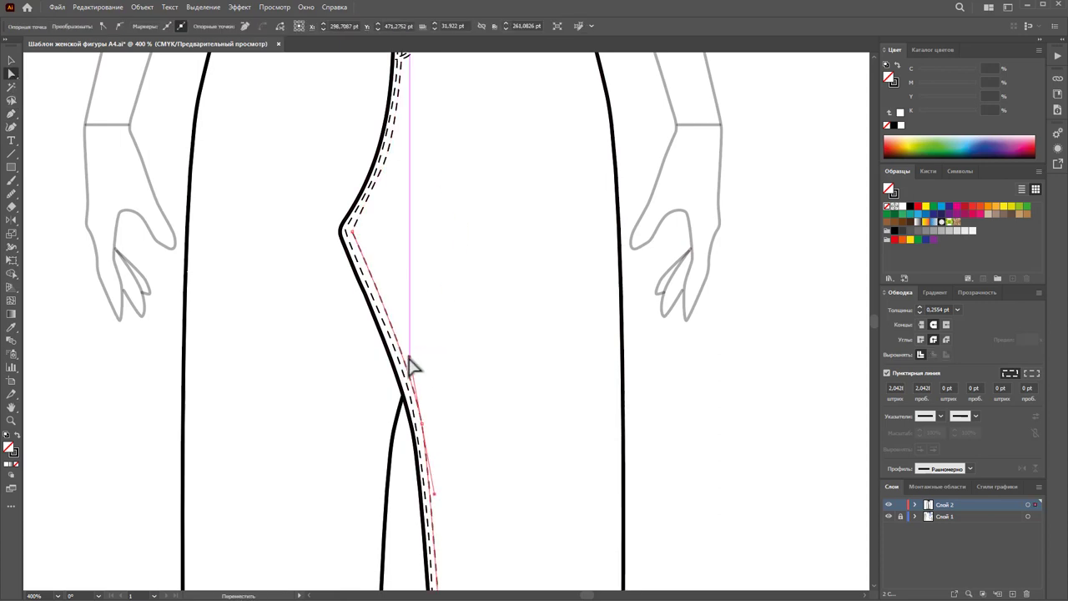
click(440, 402)
Step: Zoom in closely on the front of the waistband
scroll(559, 360, up, 3)
click(652, 267)
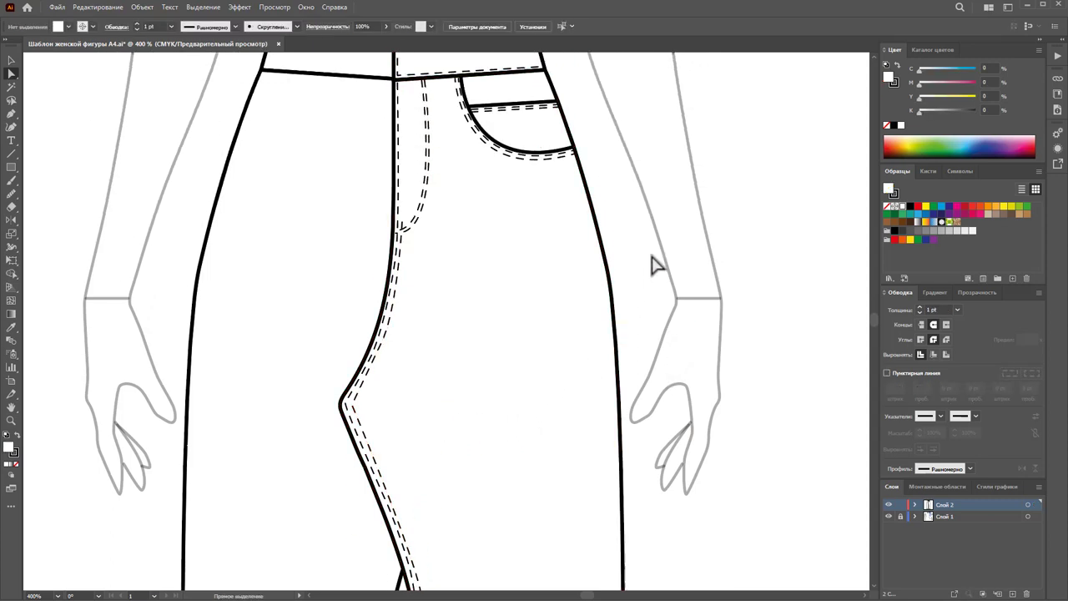
scroll(652, 264, up, 2)
scroll(656, 265, up, 1)
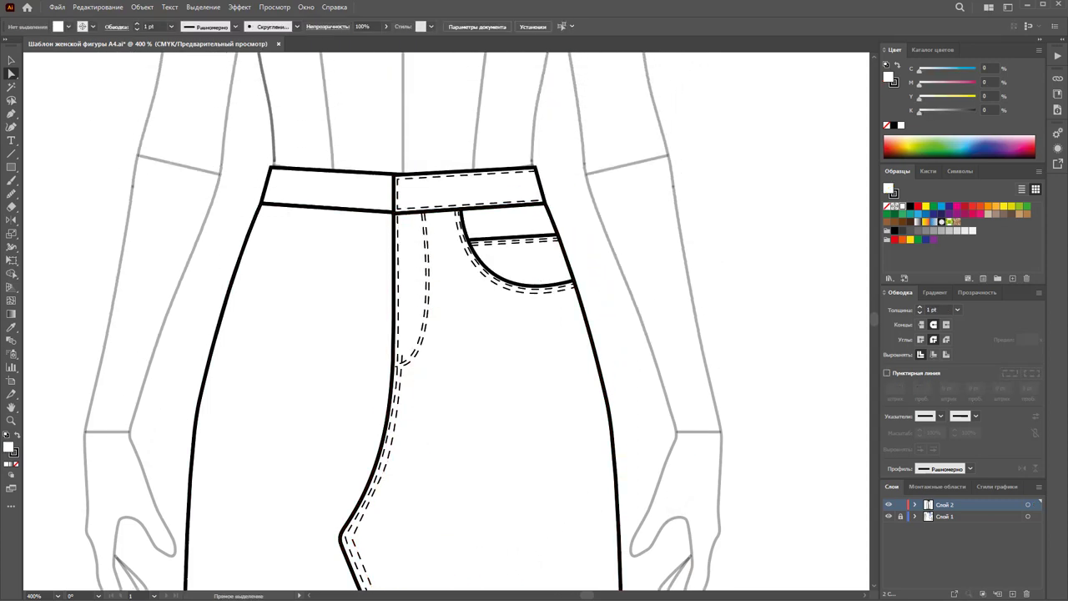
click(11, 420)
drag(451, 180, 547, 246)
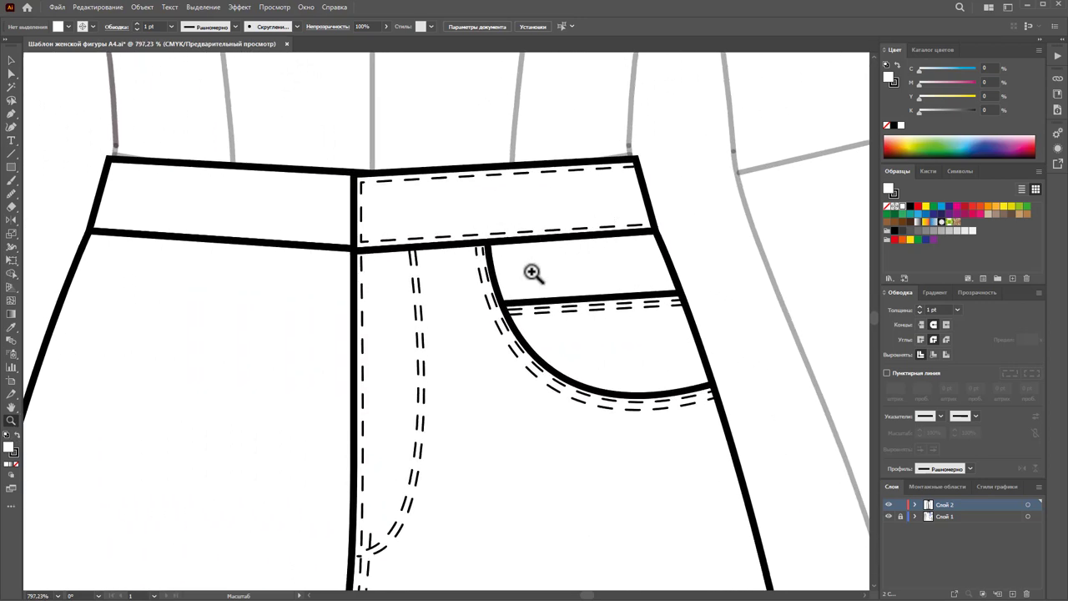
drag(532, 272, 567, 289)
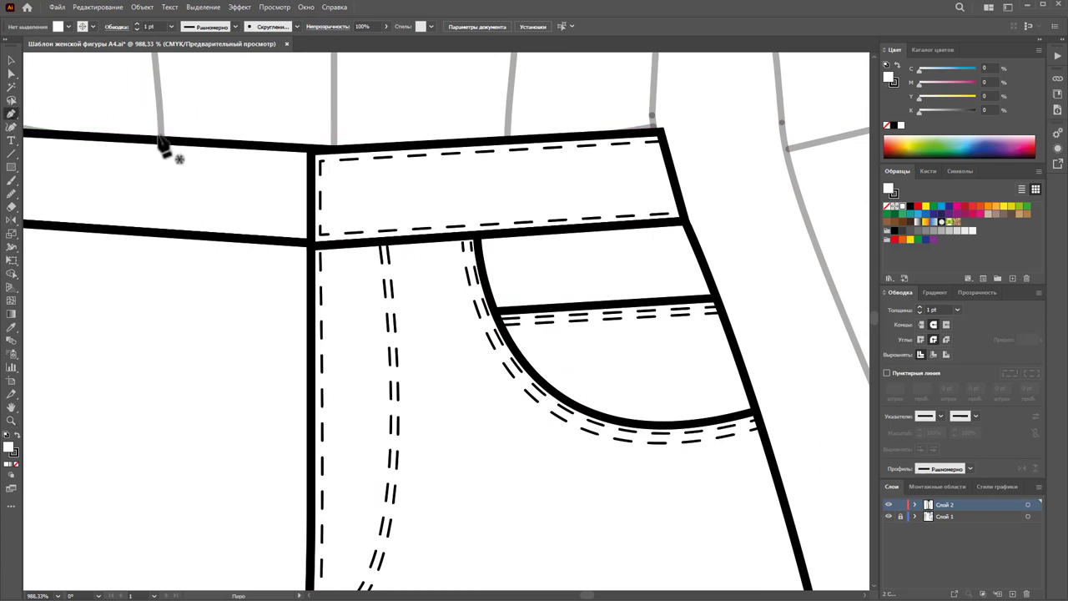
Step: Draw a small teardrop buttonhole on the right waistband near the centre front
click(398, 193)
drag(340, 206, 339, 214)
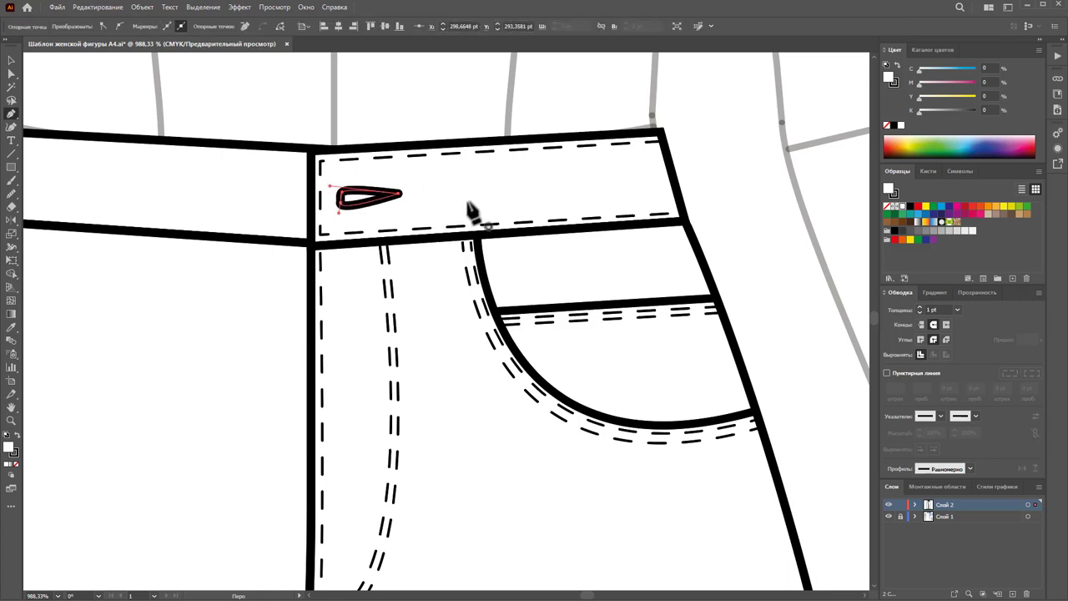
click(11, 60)
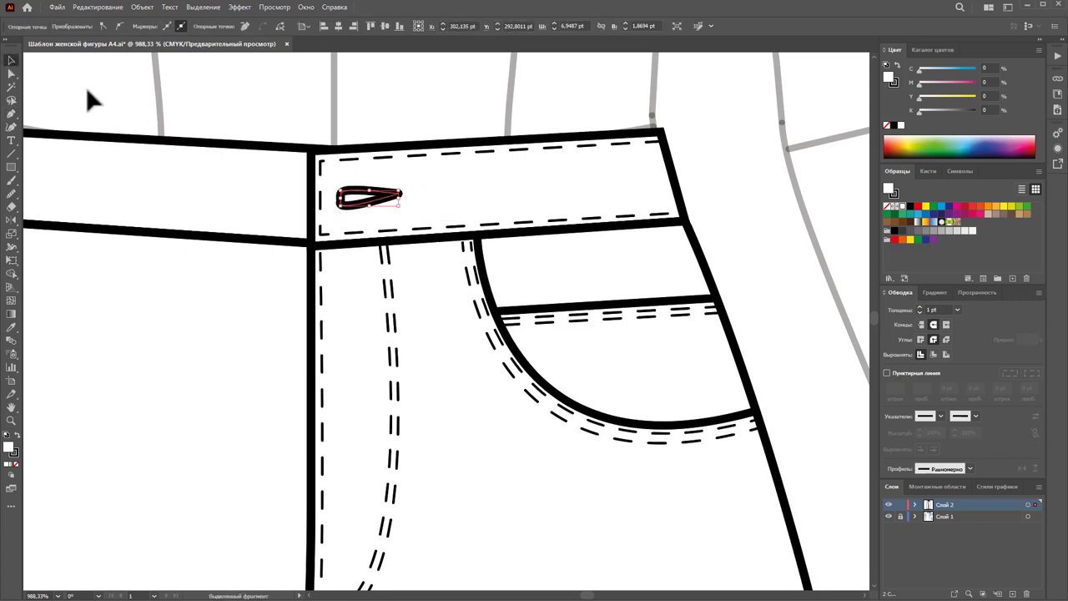
click(773, 195)
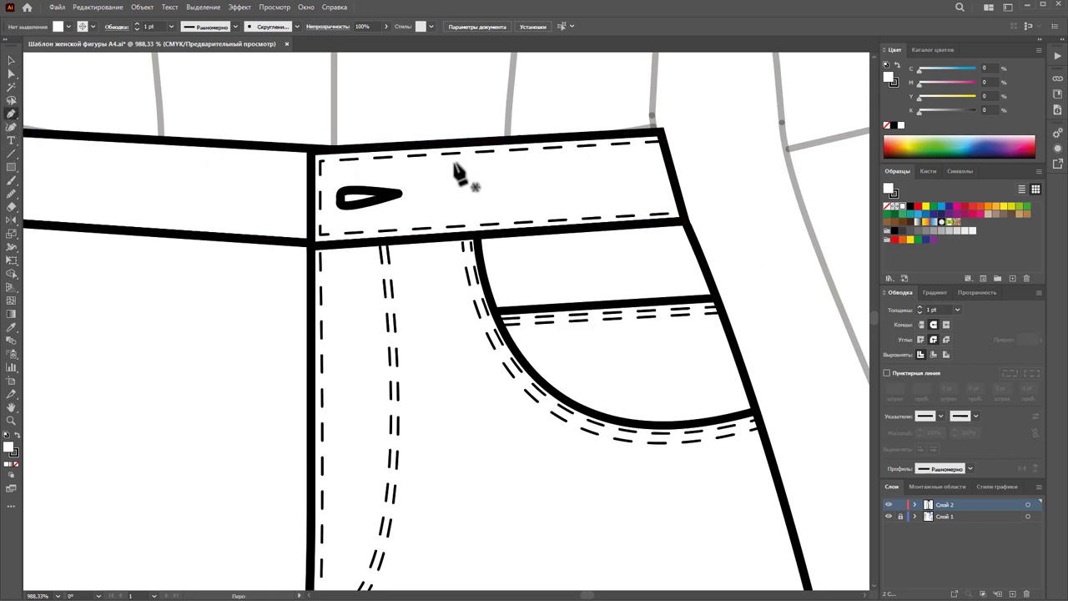
click(436, 145)
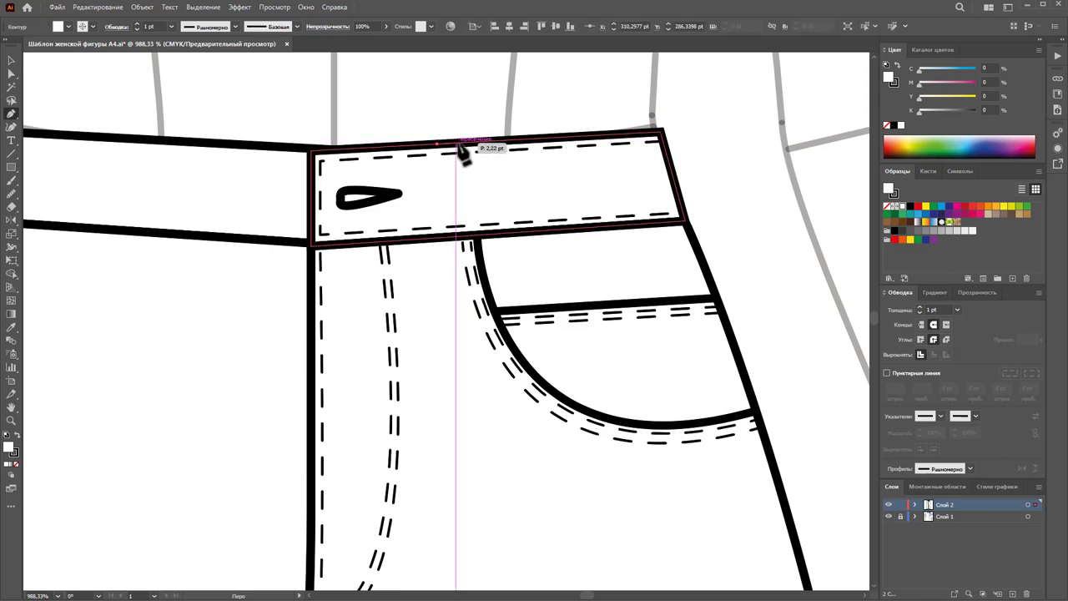
Step: Draw a narrow rectangular belt loop left of the pocket and give it a 0.5 pt stroke
click(456, 145)
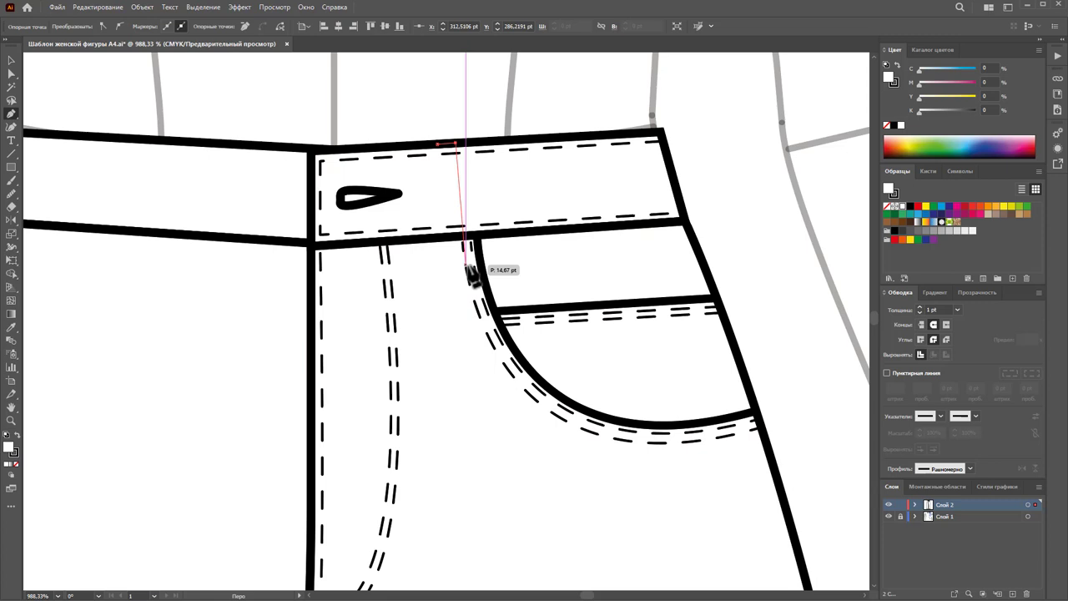
click(462, 263)
click(444, 264)
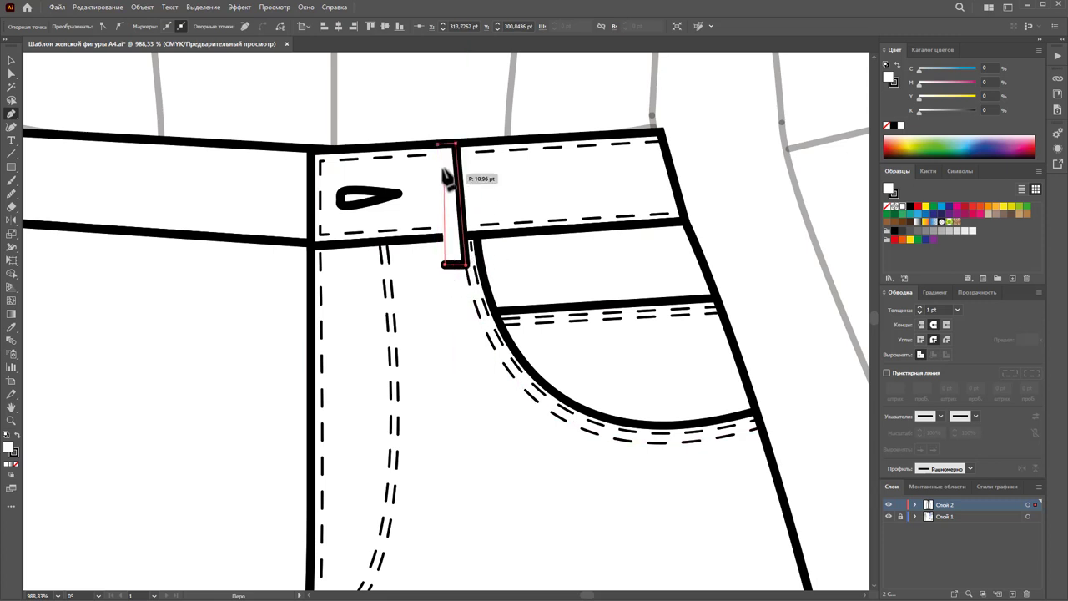
click(437, 146)
click(11, 62)
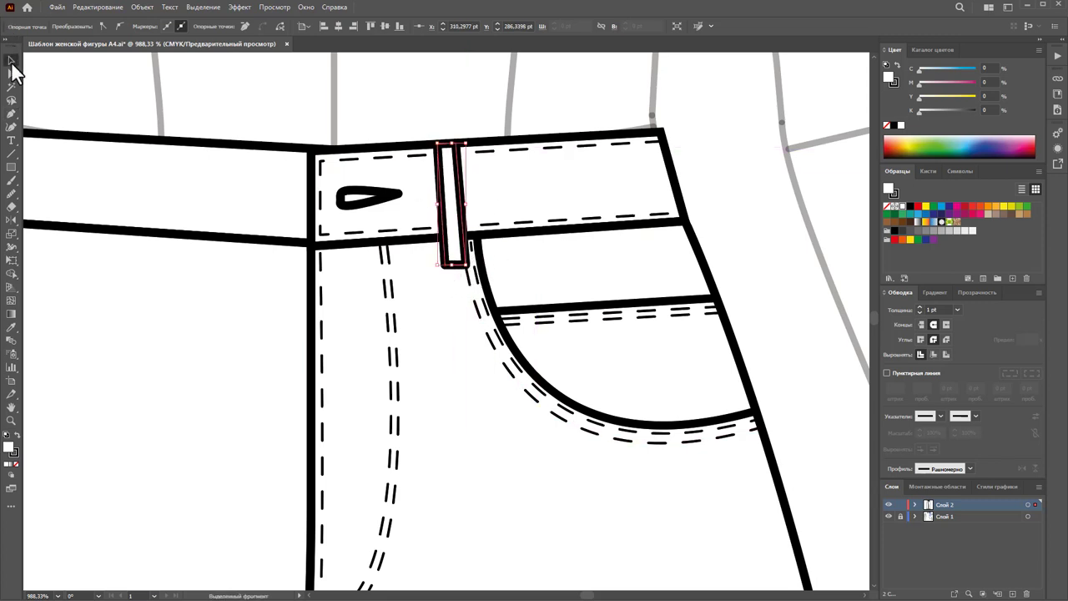
drag(461, 189, 451, 190)
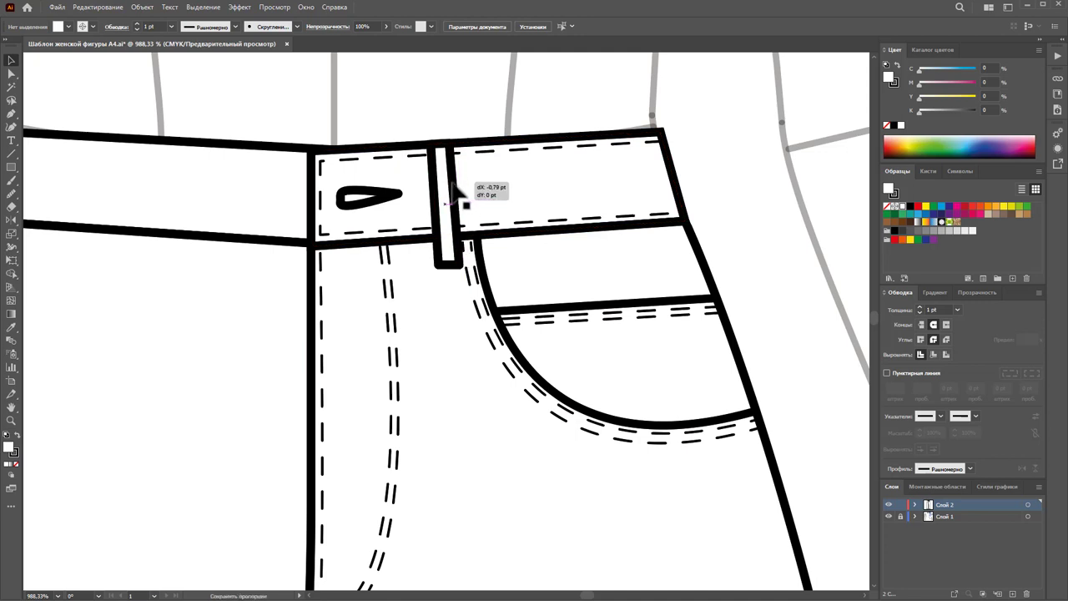
click(957, 310)
click(965, 332)
click(746, 235)
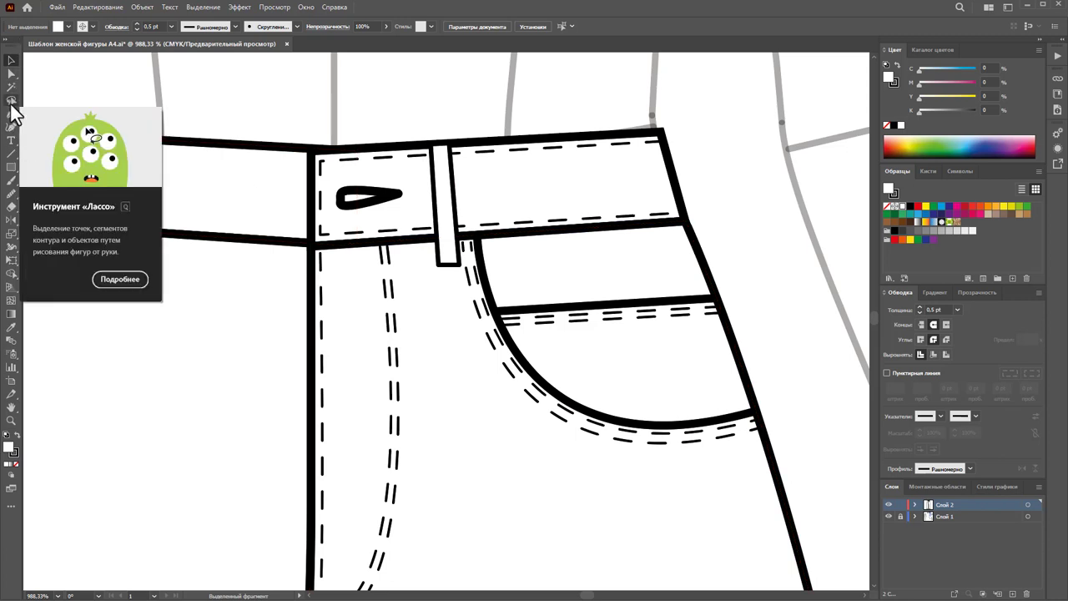
Step: Check the belt loop's stroke and draw short lines across its top and bottom
click(220, 167)
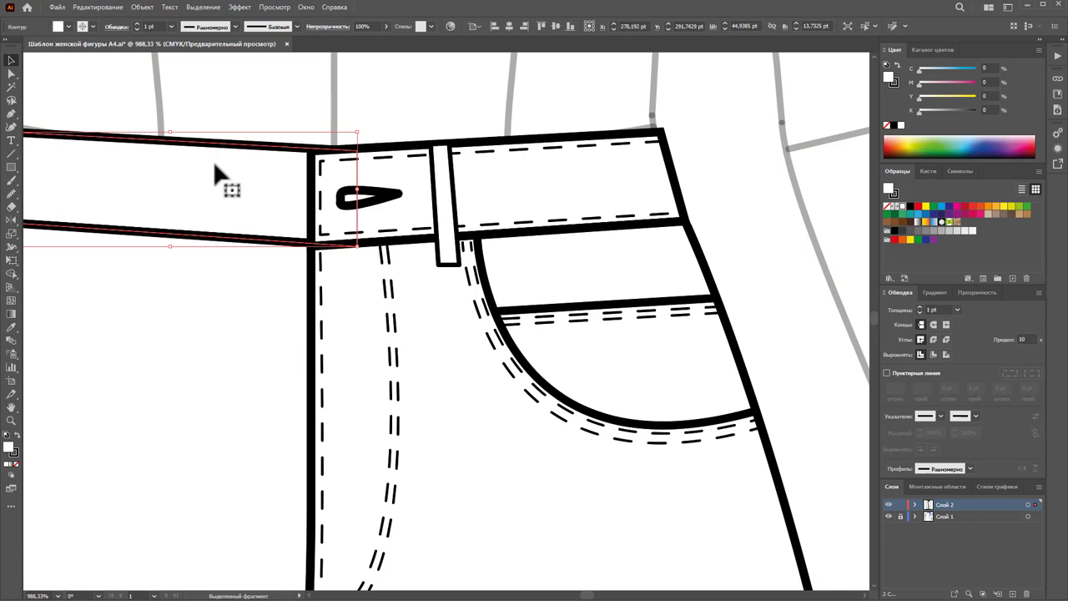
click(451, 192)
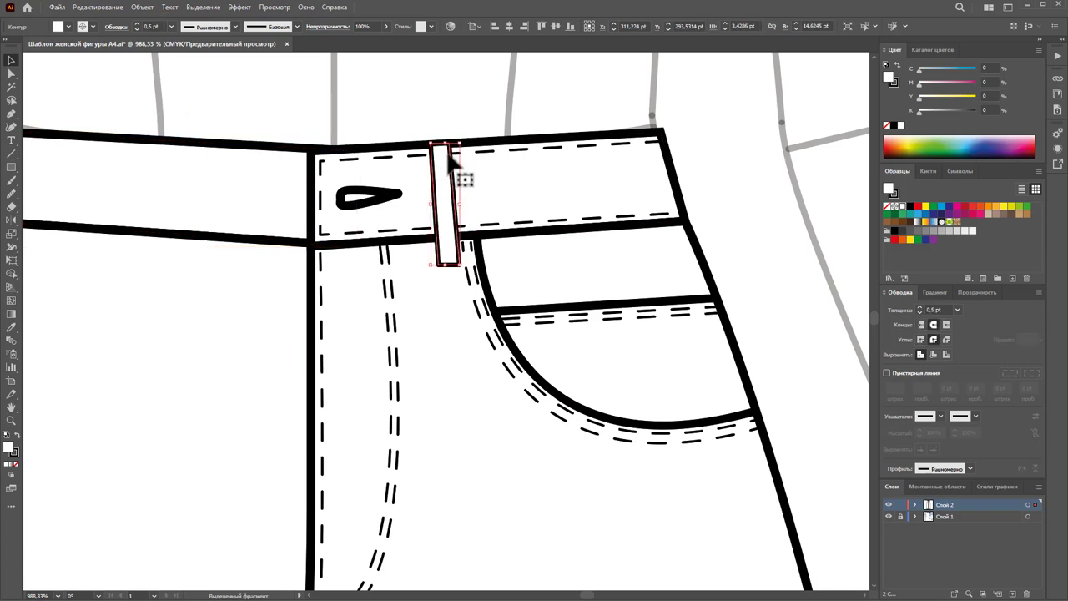
click(451, 104)
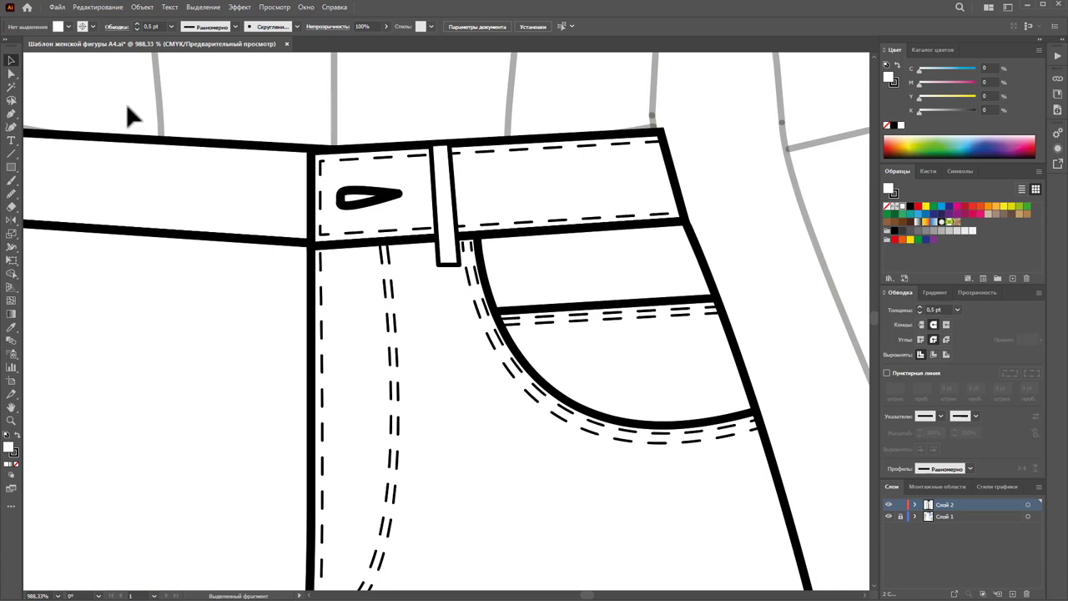
click(12, 155)
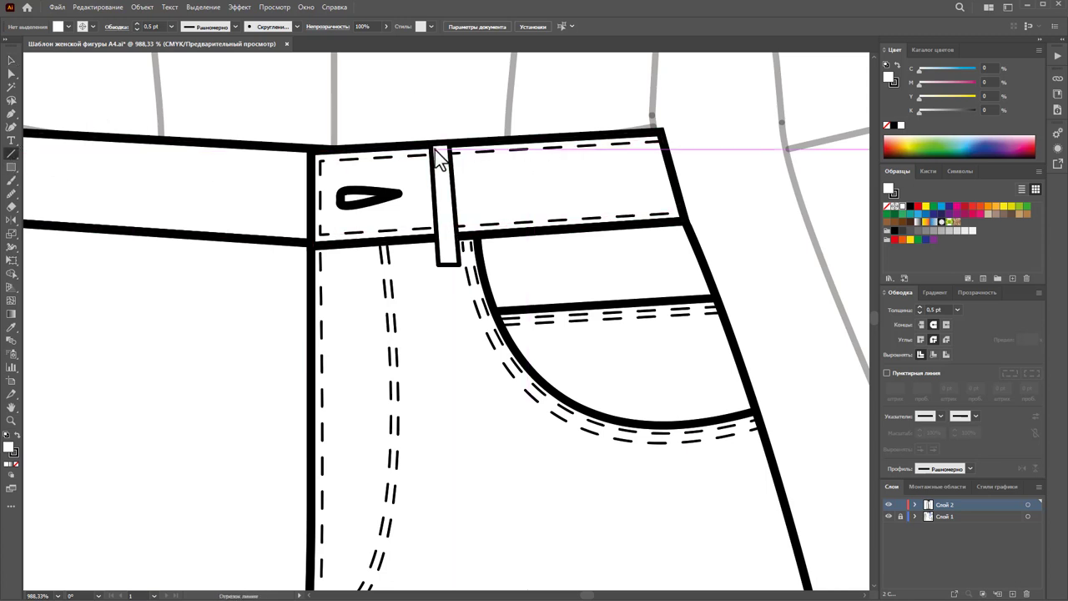
drag(436, 149, 453, 155)
drag(441, 260, 456, 261)
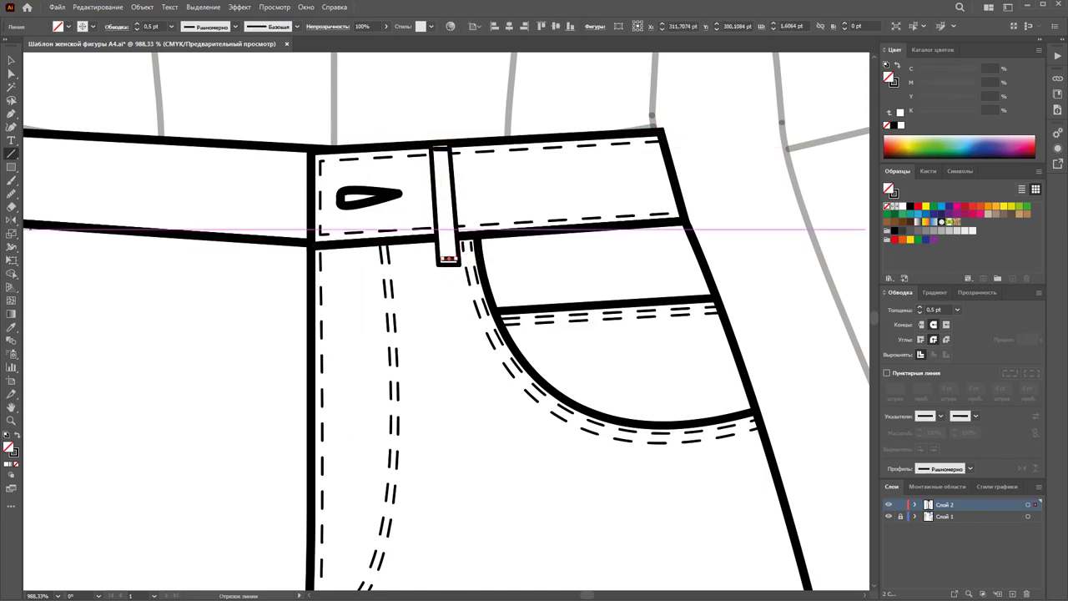
Step: Draw a stitch line down the belt loop with the thin dashed stitching style, nudged slightly right
click(10, 116)
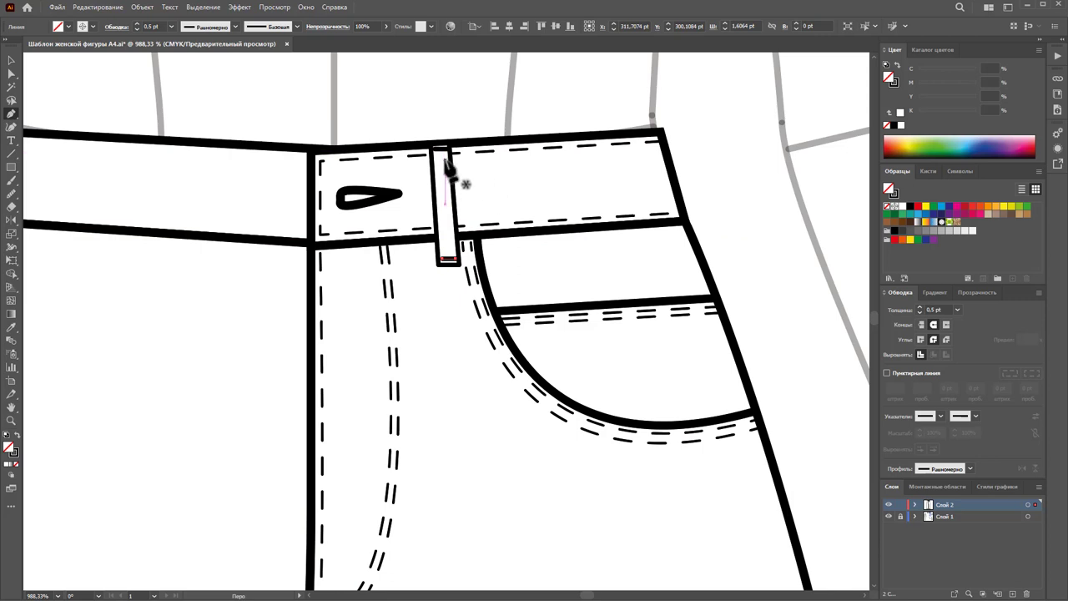
drag(434, 145, 439, 194)
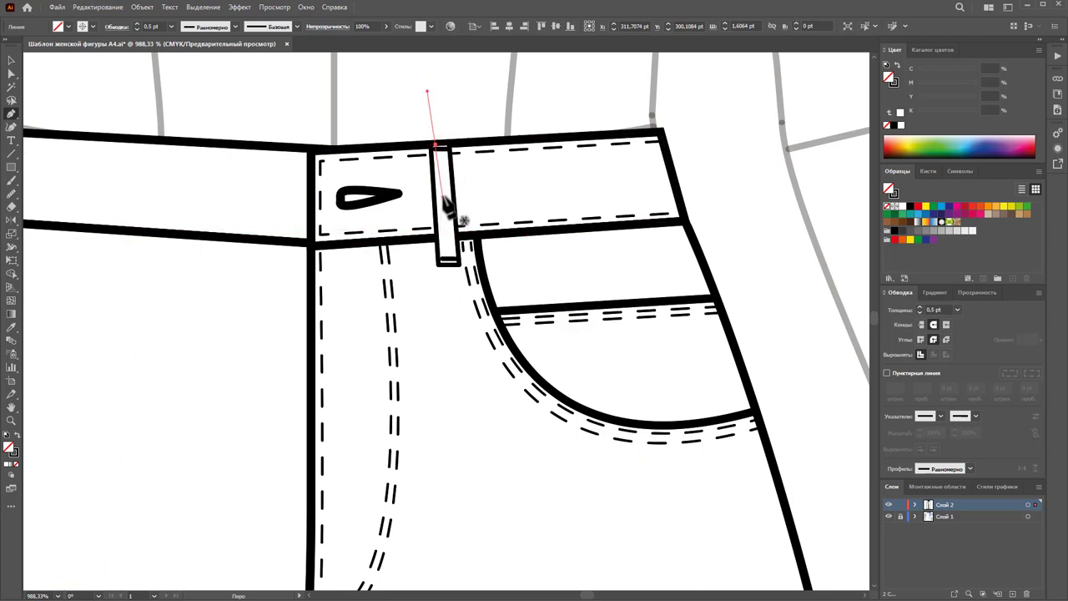
click(442, 263)
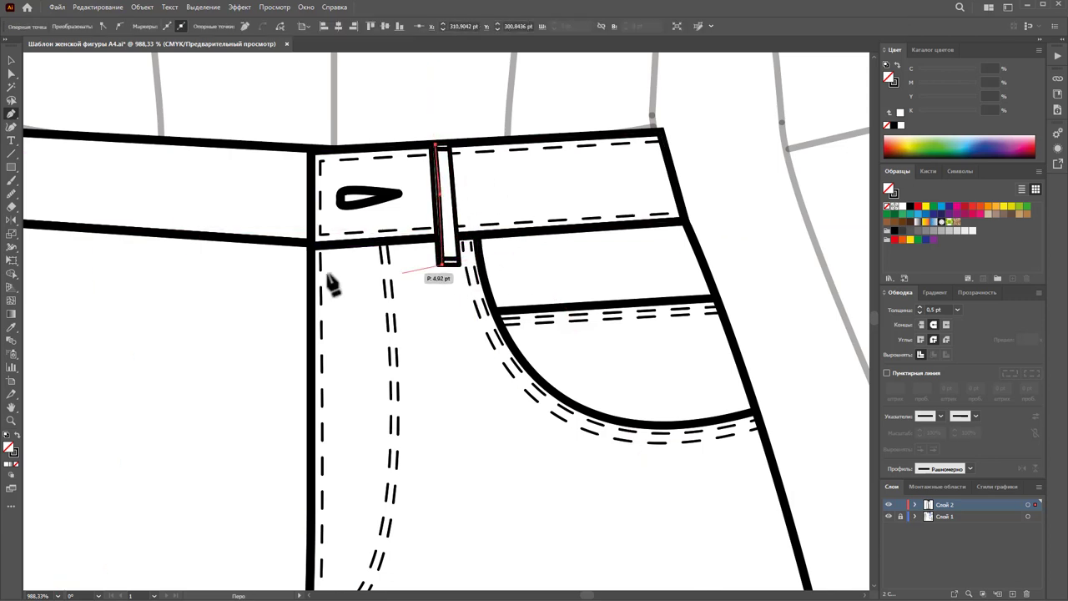
click(10, 327)
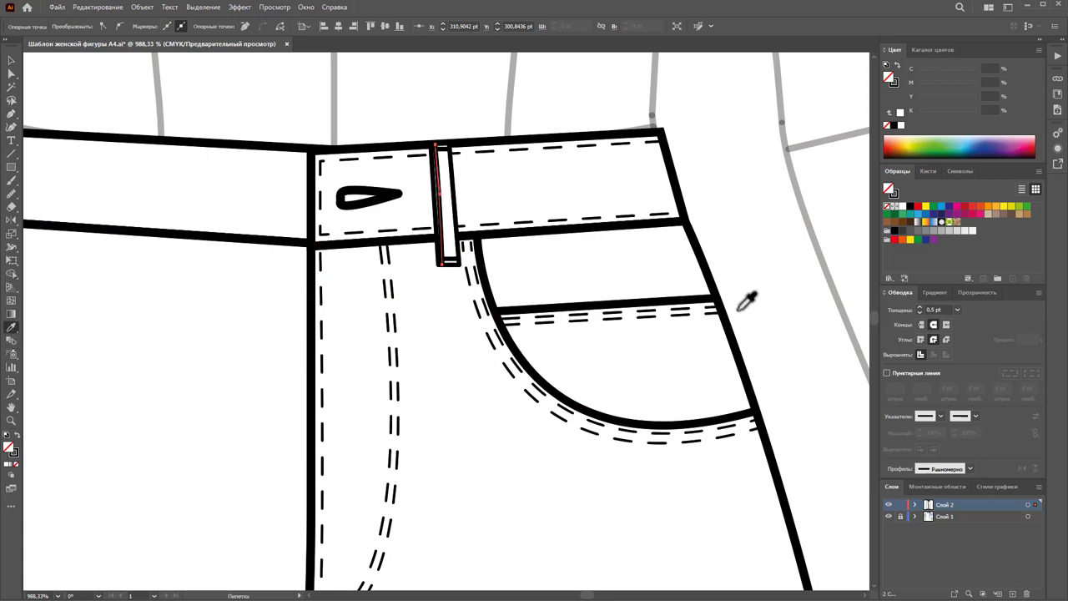
click(624, 319)
click(575, 318)
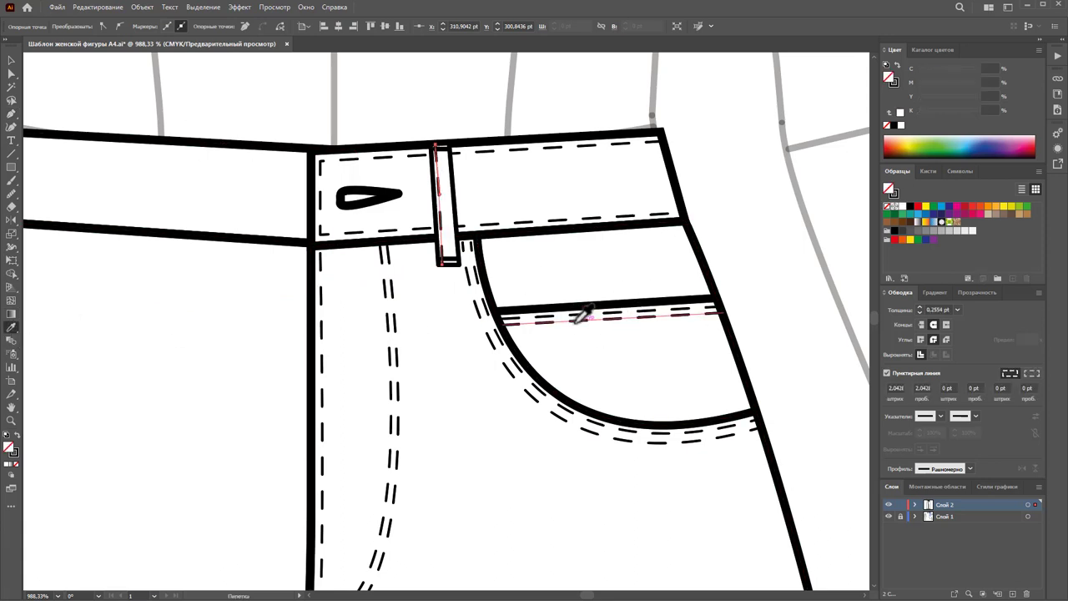
click(11, 62)
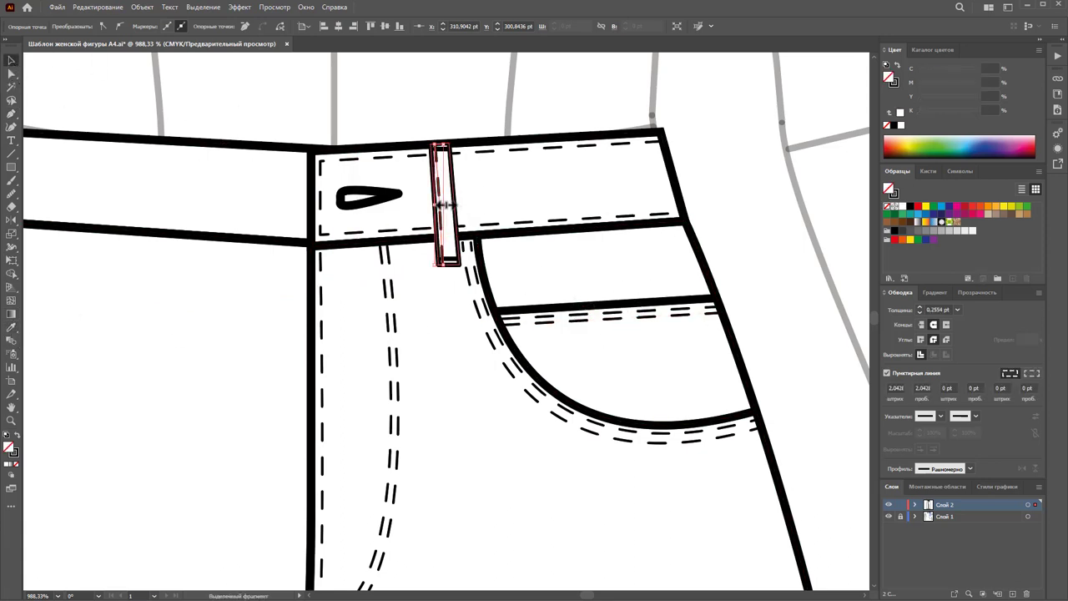
click(484, 110)
drag(444, 197, 457, 202)
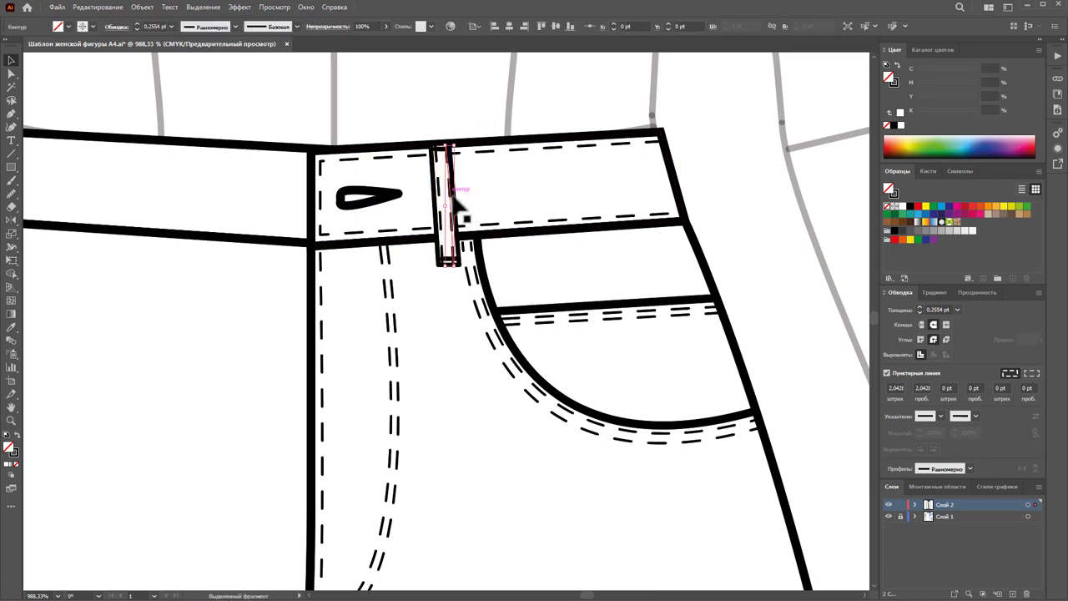
click(497, 84)
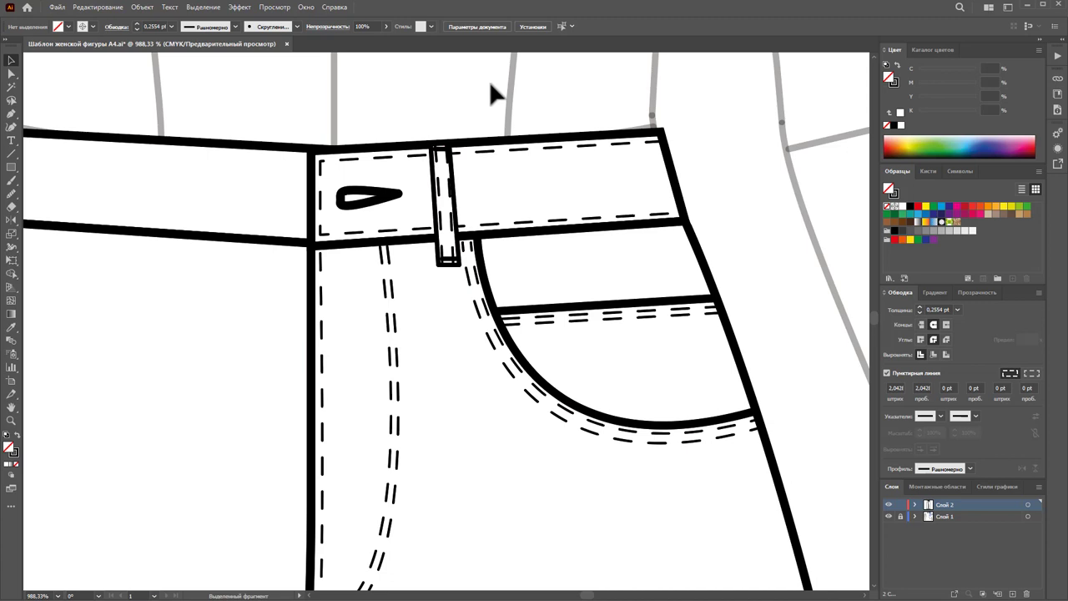
Step: Zoom out and trace a path along the waistband's top edge from corner to corner
key(z)
alt+click(384, 278)
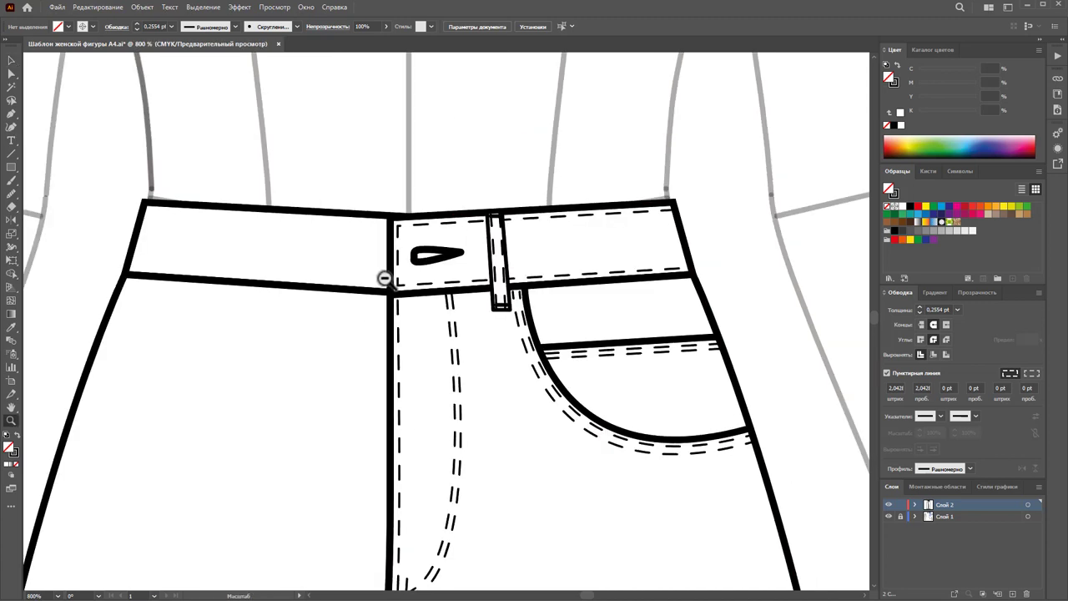
click(11, 115)
click(144, 201)
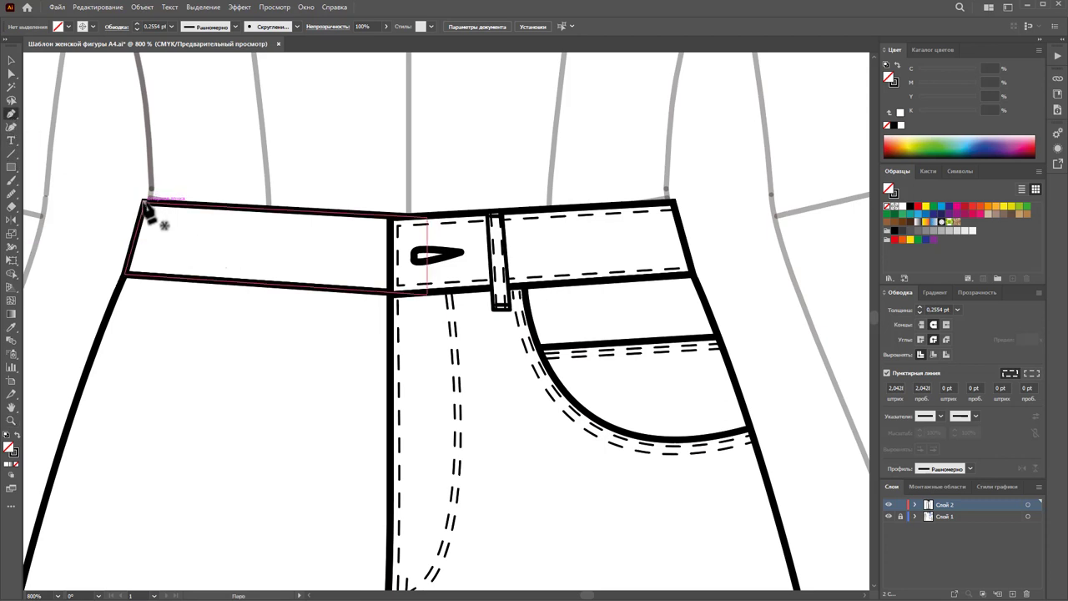
drag(400, 203, 514, 206)
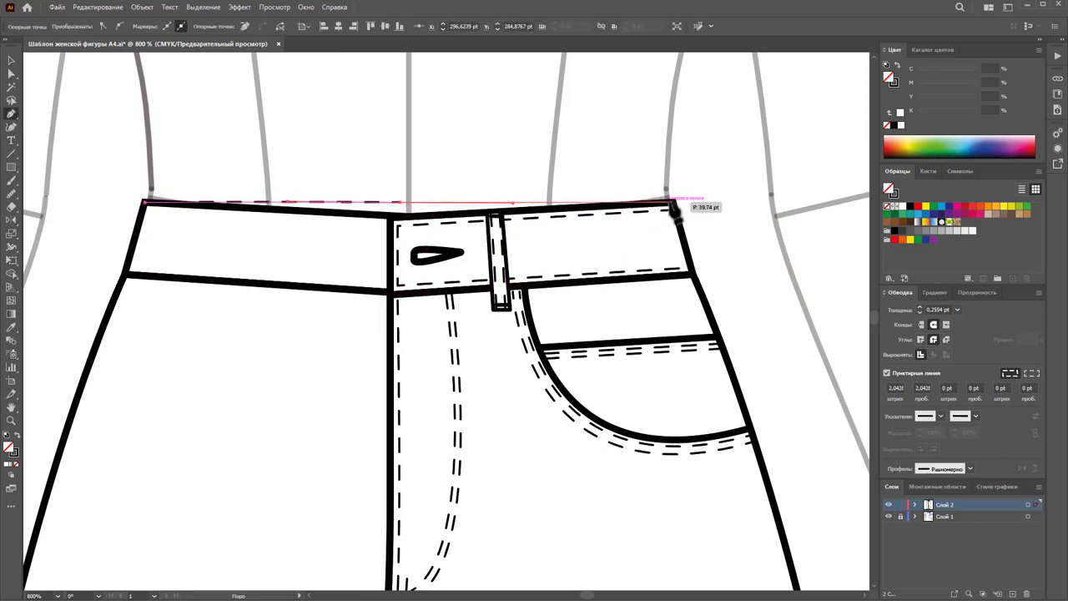
click(673, 201)
mouse_move(145, 201)
mouse_down()
mouse_move(43, 185)
mouse_move(50, 179)
mouse_up()
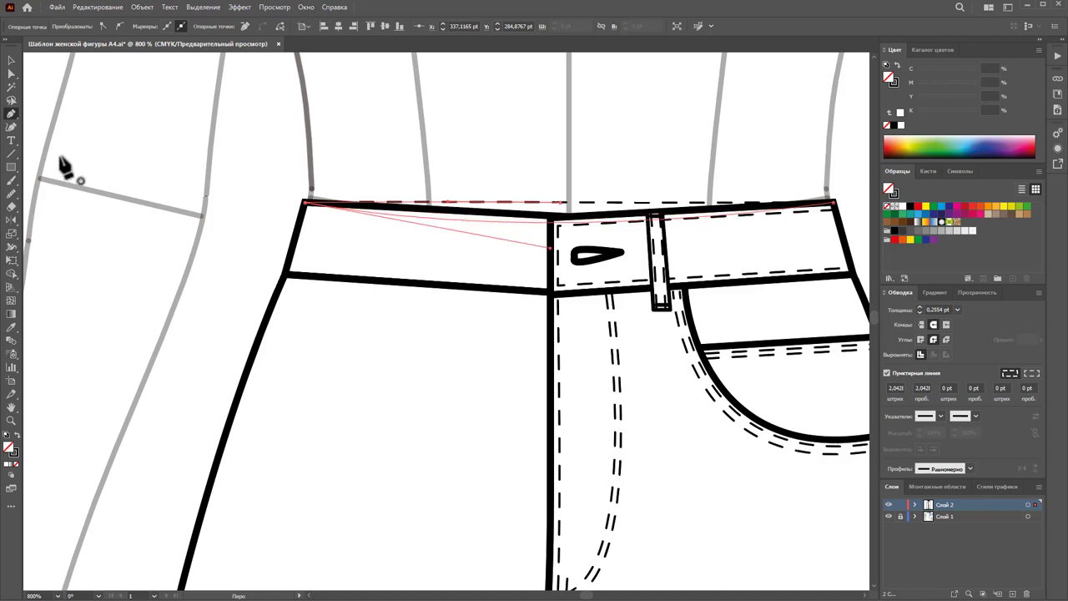
drag(48, 177, 284, 227)
Step: Make the waistband top line a solid 1 pt stroke
click(11, 62)
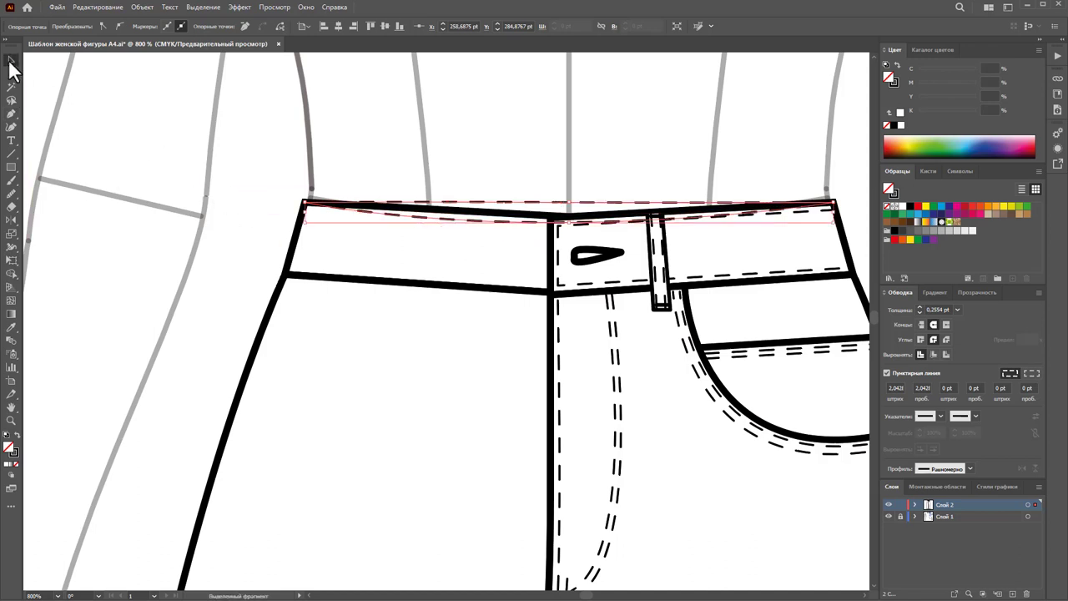
click(14, 455)
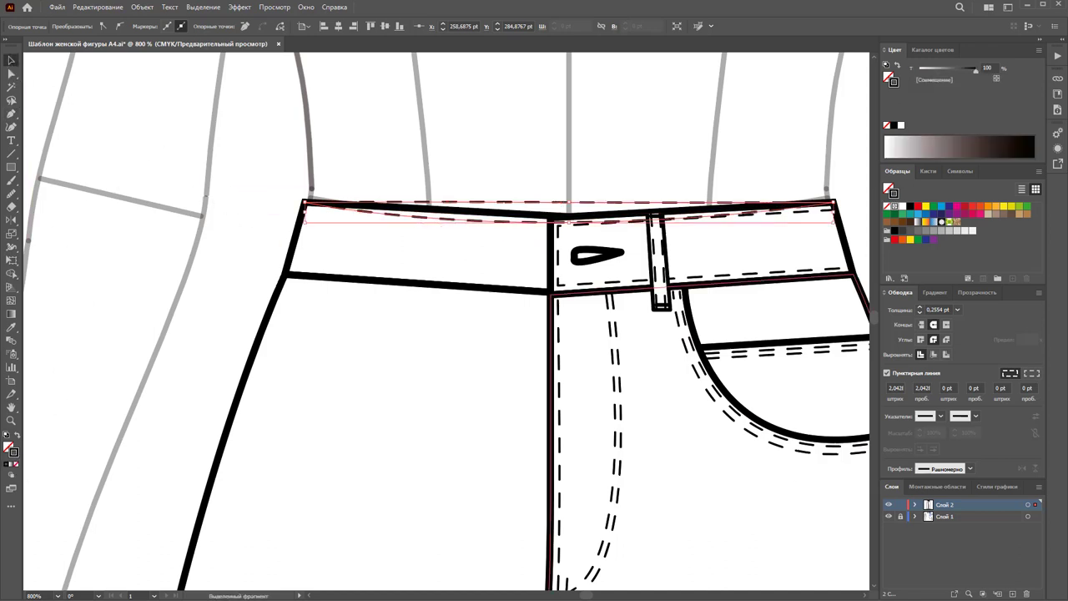
click(957, 311)
click(968, 352)
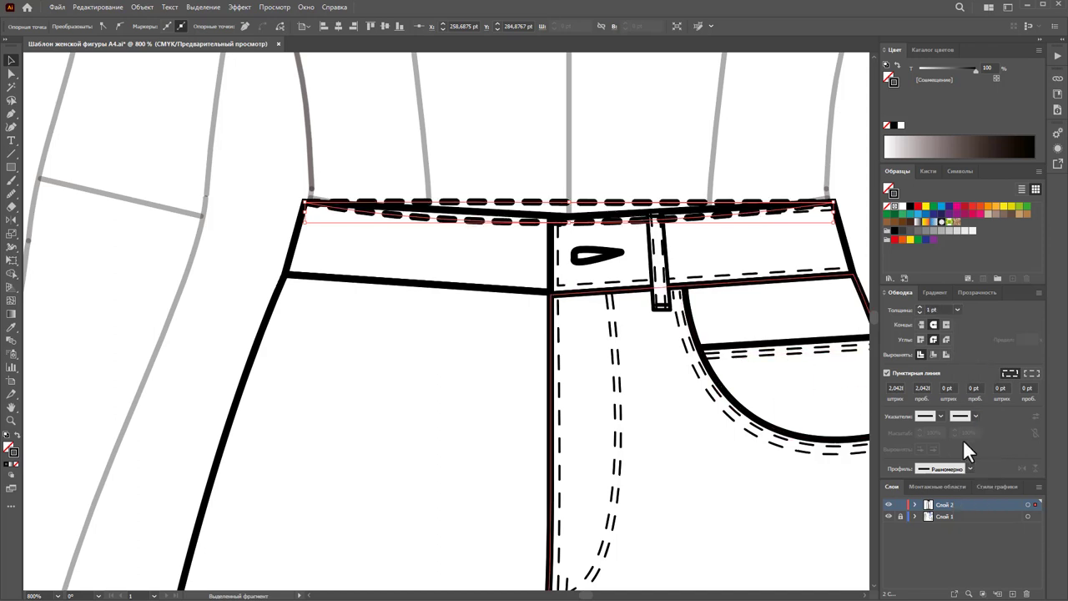
click(887, 373)
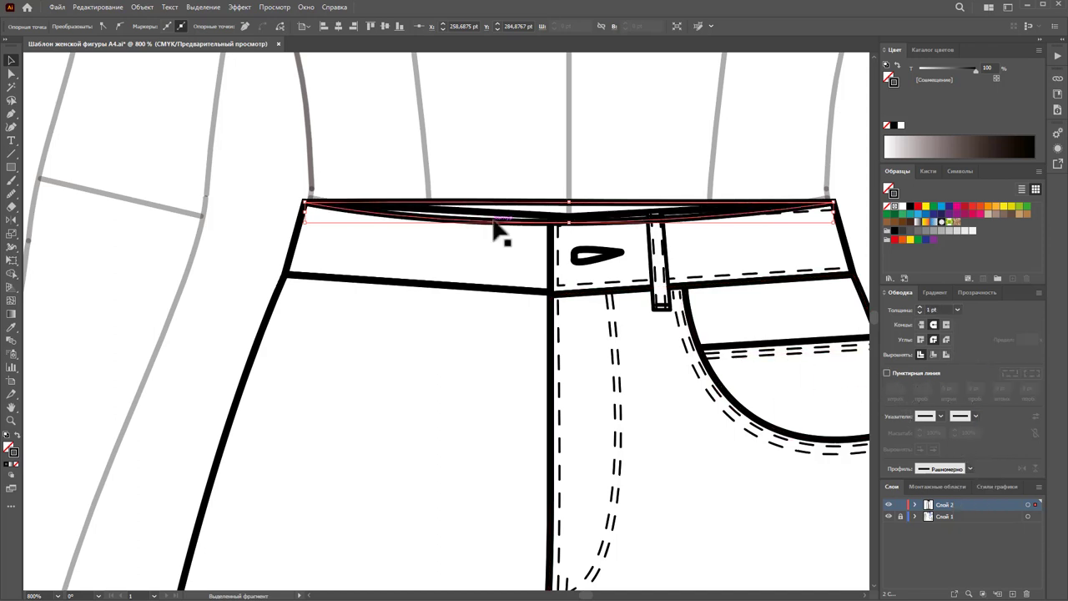
Step: Send the waistband top line backward and tear off the Pen tool group as a floating panel
right_click(539, 215)
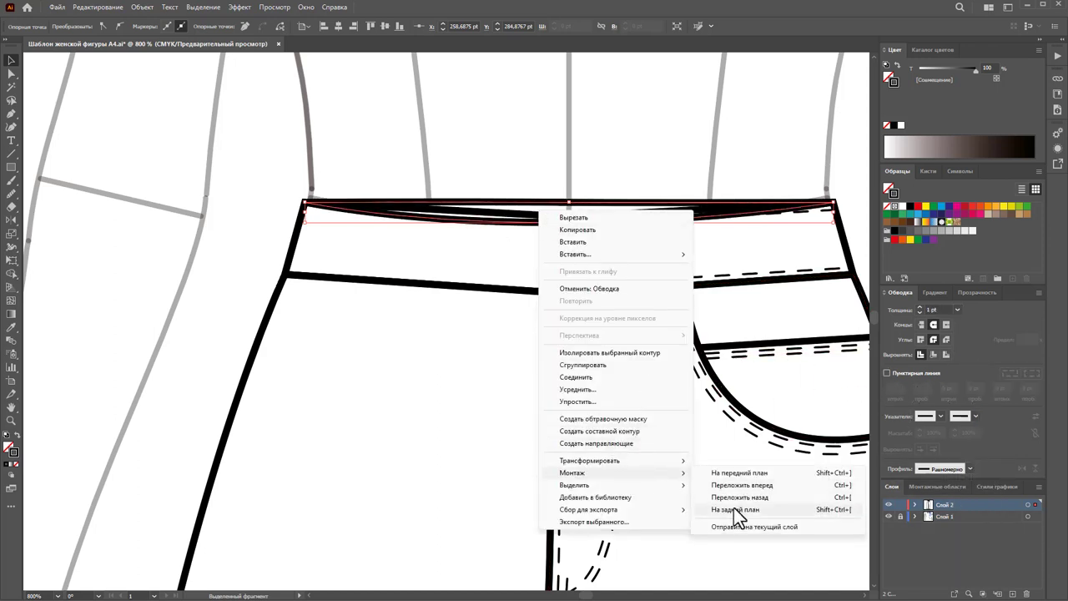
click(733, 507)
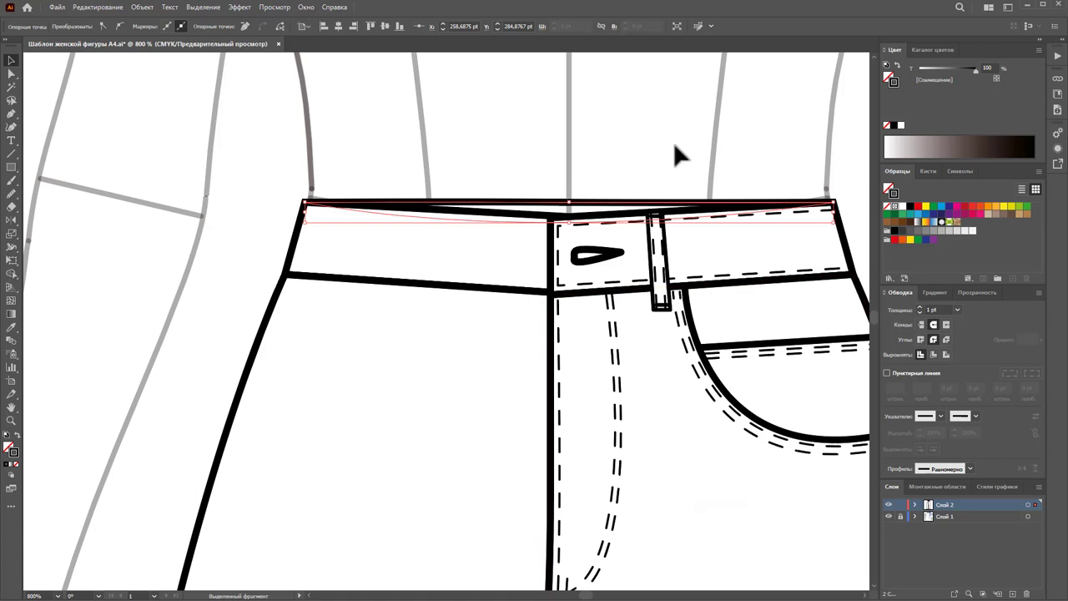
click(668, 214)
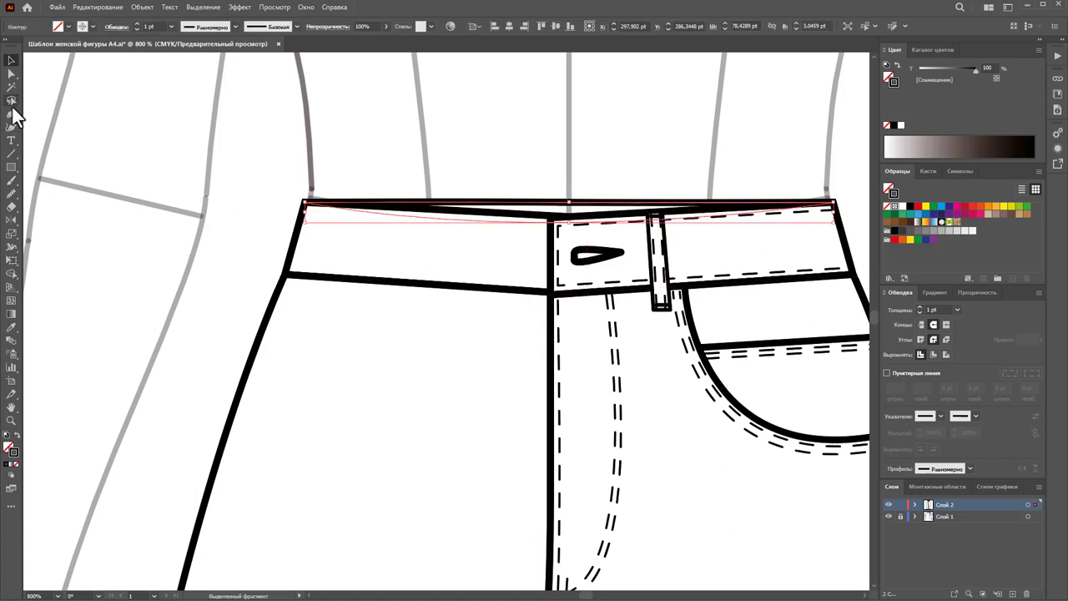
drag(13, 120, 173, 134)
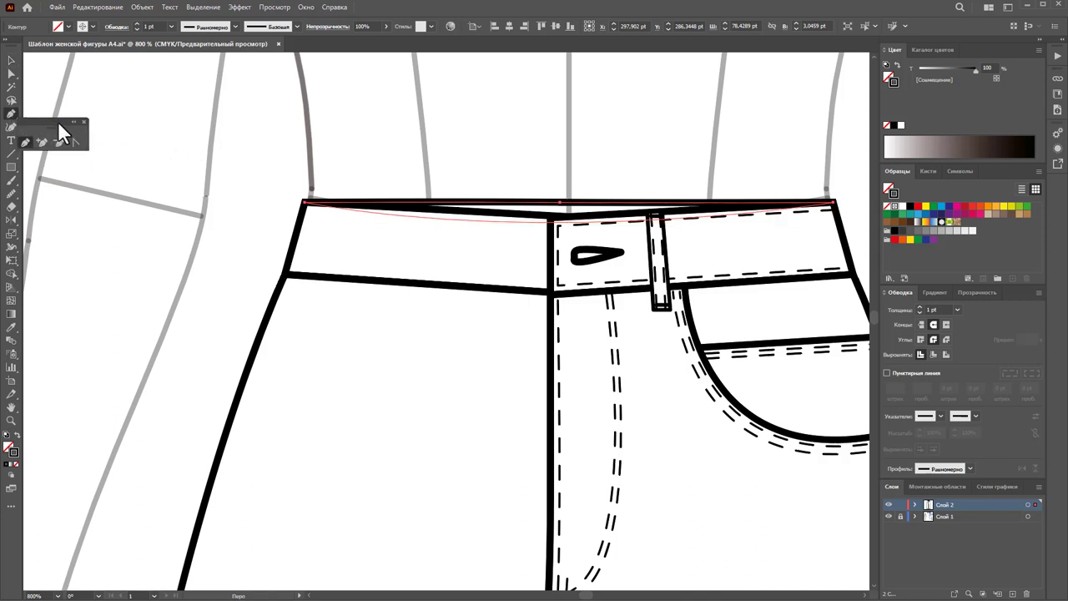
drag(58, 122, 79, 76)
Step: Reshape the top line's corner curves and raise its centre point to hug the waistband
click(103, 98)
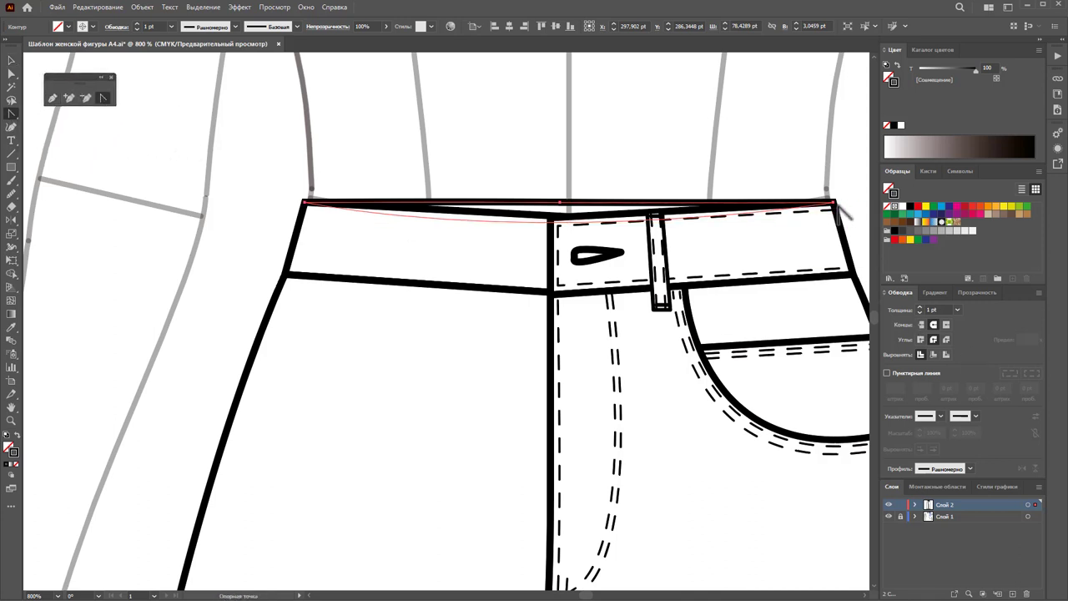
drag(838, 207, 836, 204)
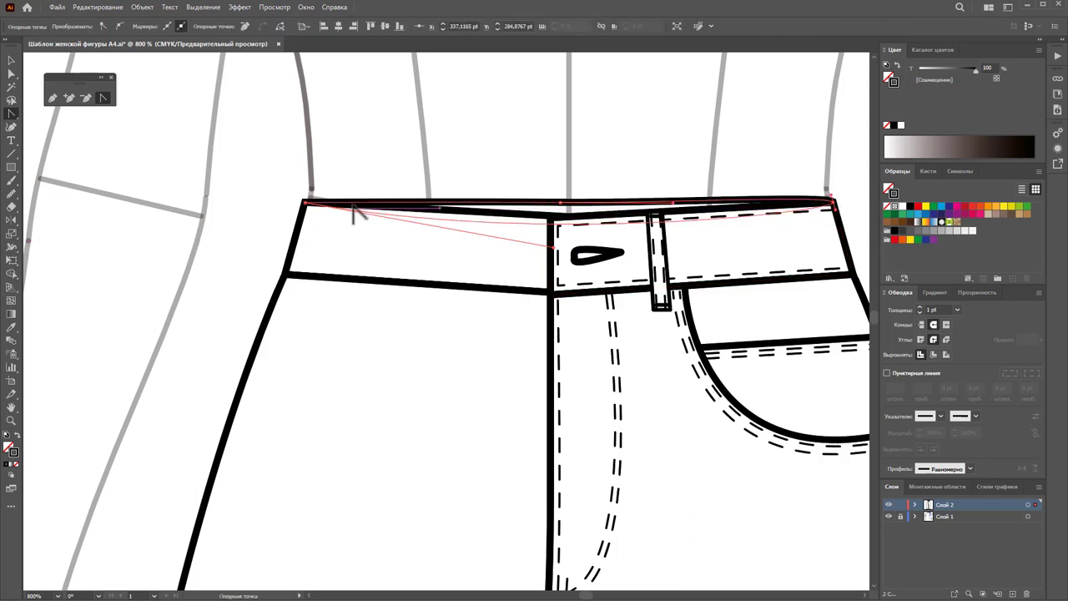
mouse_move(307, 205)
mouse_down()
mouse_move(310, 198)
mouse_move(303, 215)
mouse_move(583, 242)
mouse_up()
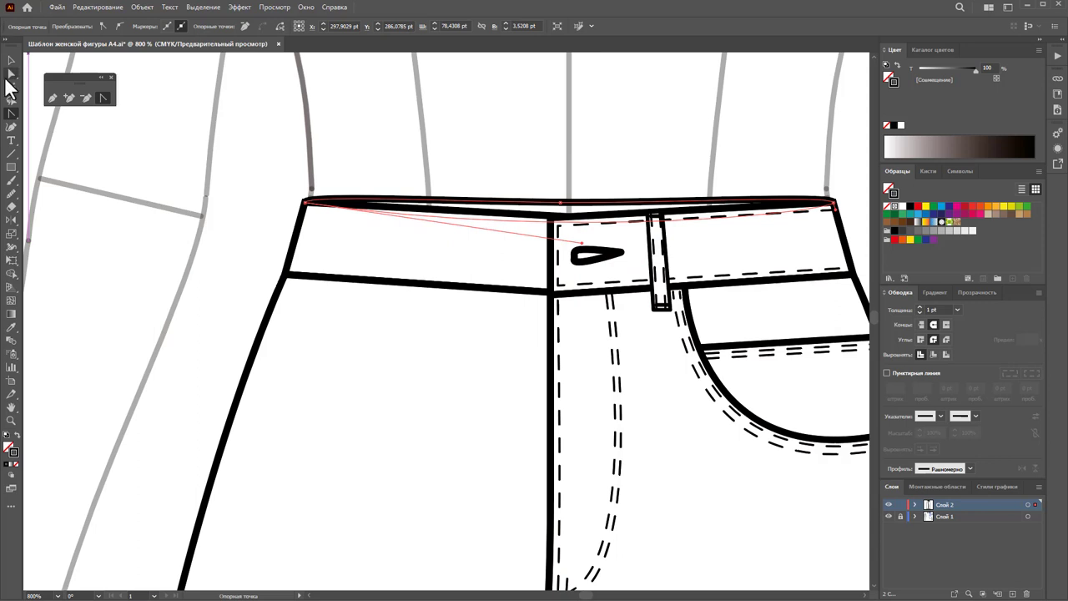
click(11, 74)
drag(562, 205, 562, 200)
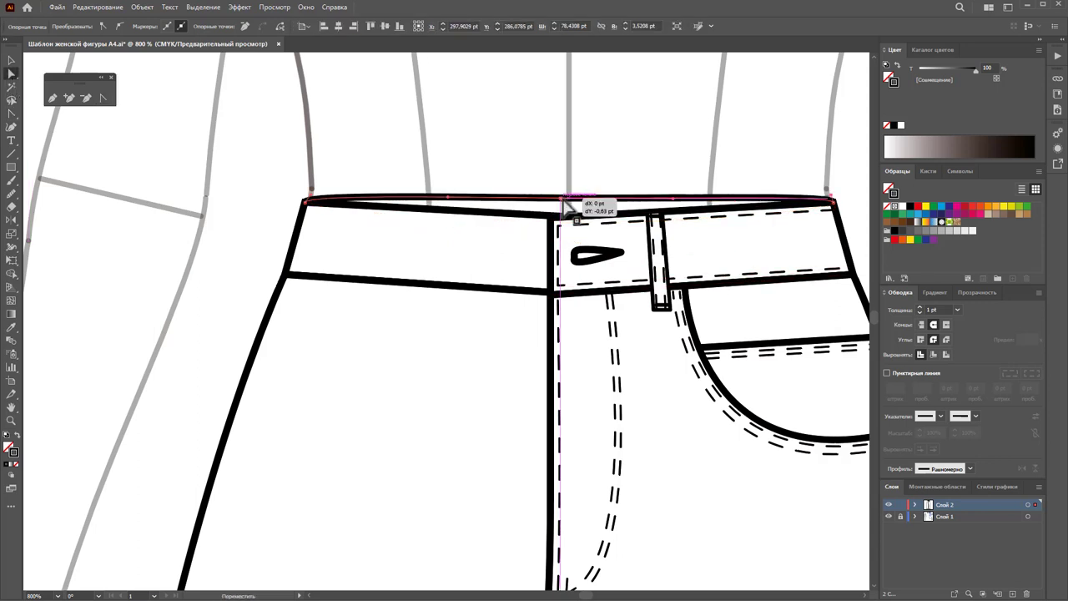
key(ctrl+shift+a)
key(z)
alt+click(722, 290)
Step: Zoom in and draw a closed rounded shape at the waistband's right end
click(413, 317)
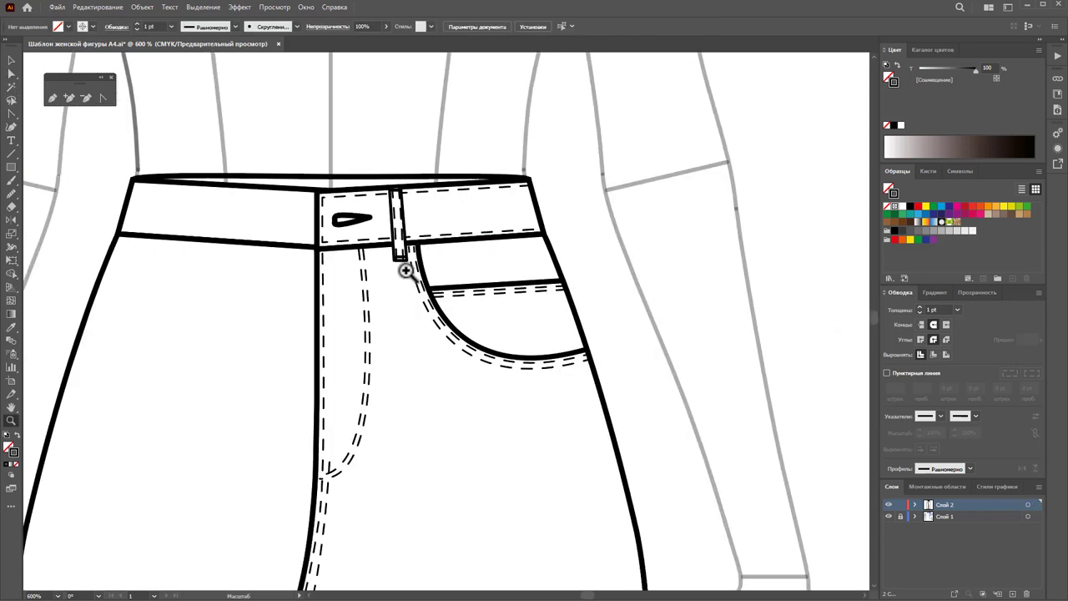
scroll(405, 271, down, 2)
scroll(500, 225, down, 2)
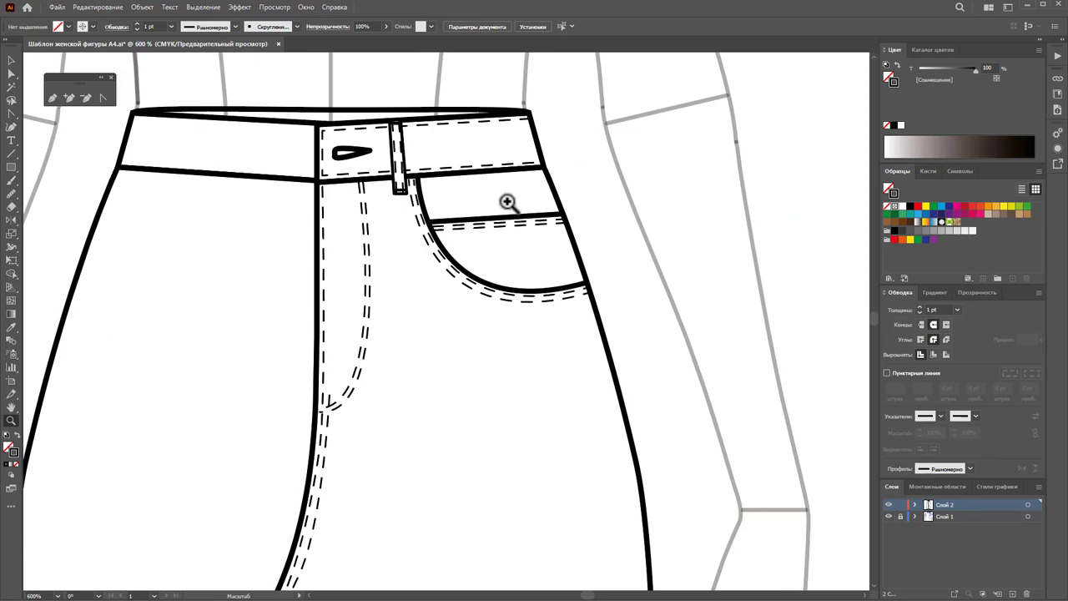
mouse_move(543, 179)
mouse_down()
mouse_move(651, 412)
mouse_move(641, 243)
mouse_move(717, 373)
mouse_up()
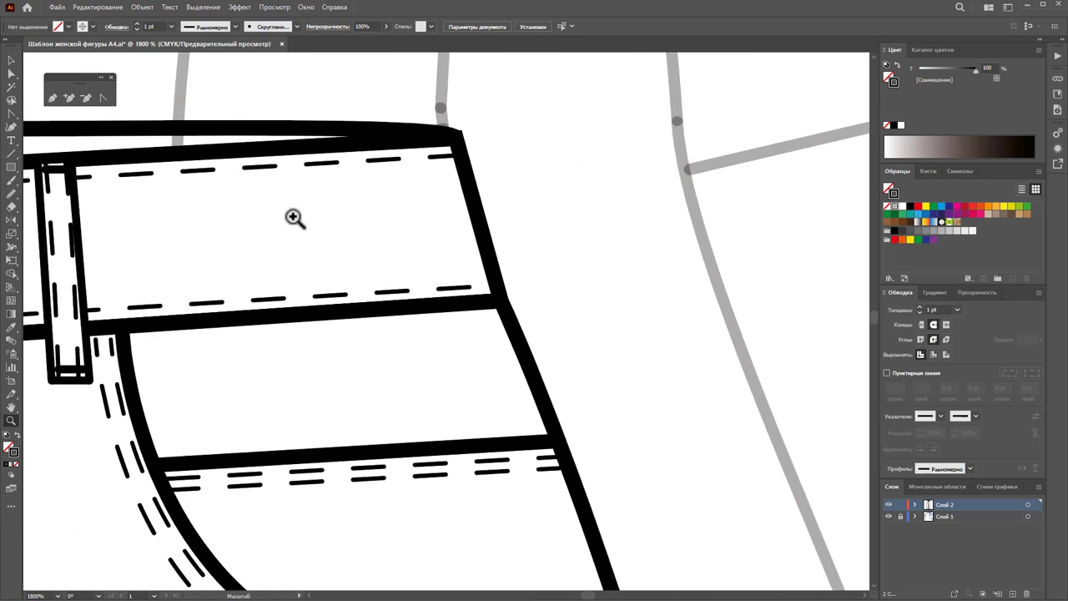
click(52, 98)
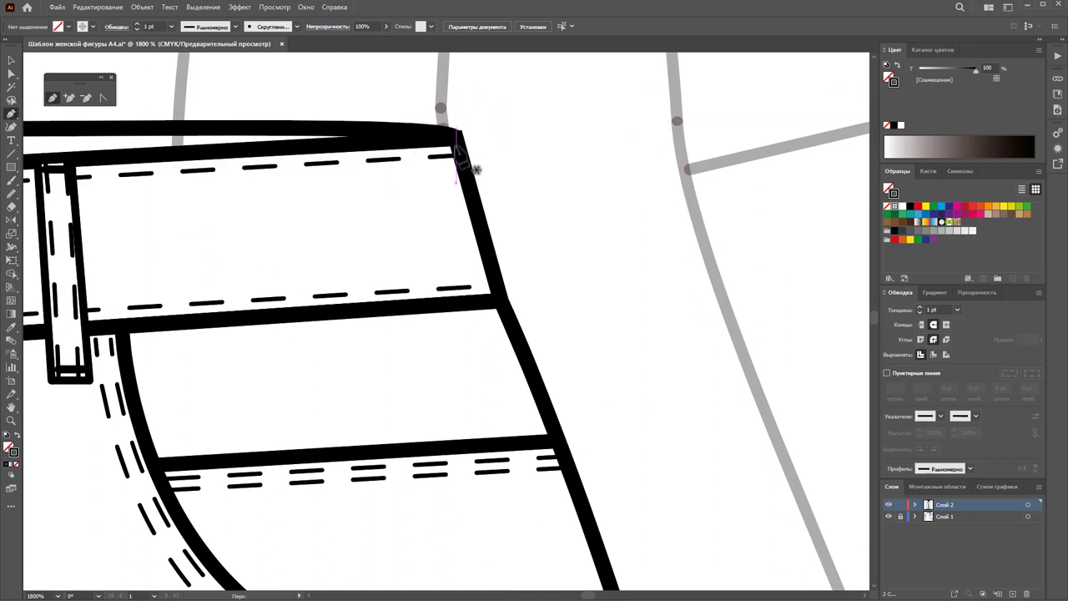
click(469, 127)
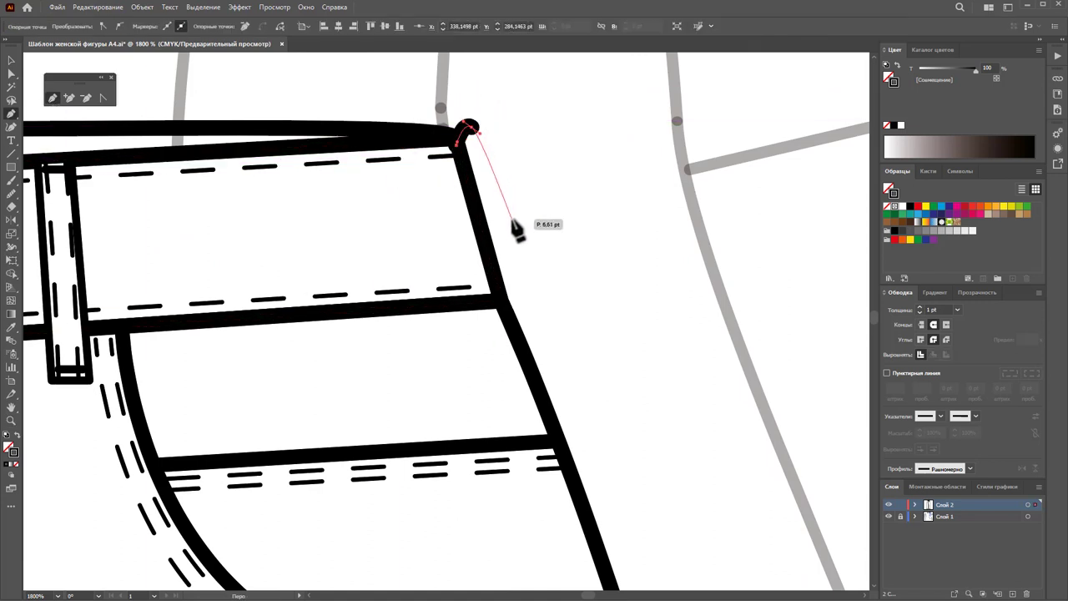
drag(512, 226, 515, 254)
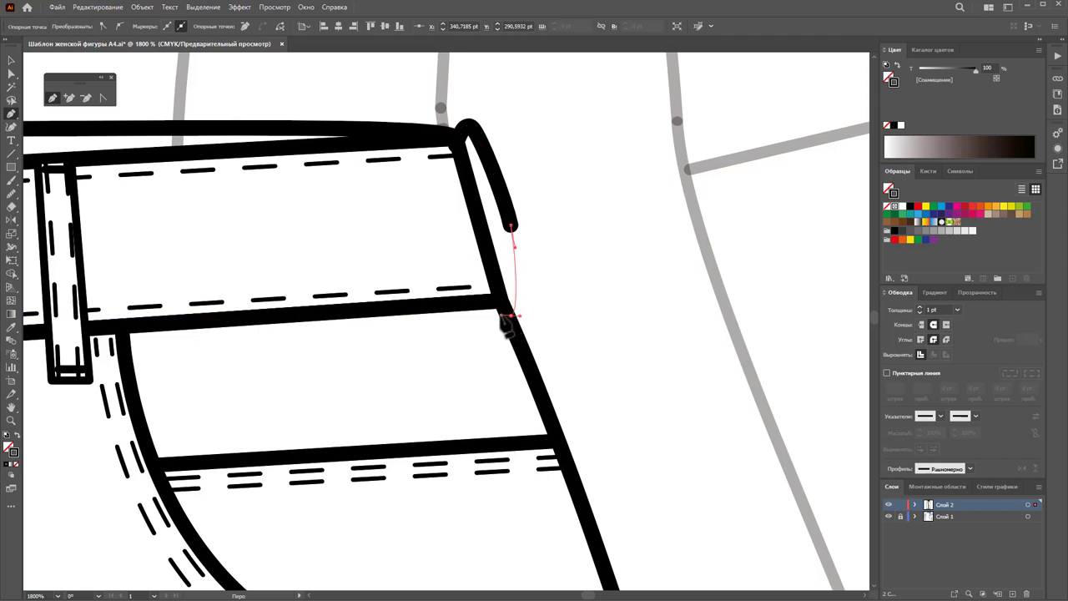
drag(502, 316, 501, 314)
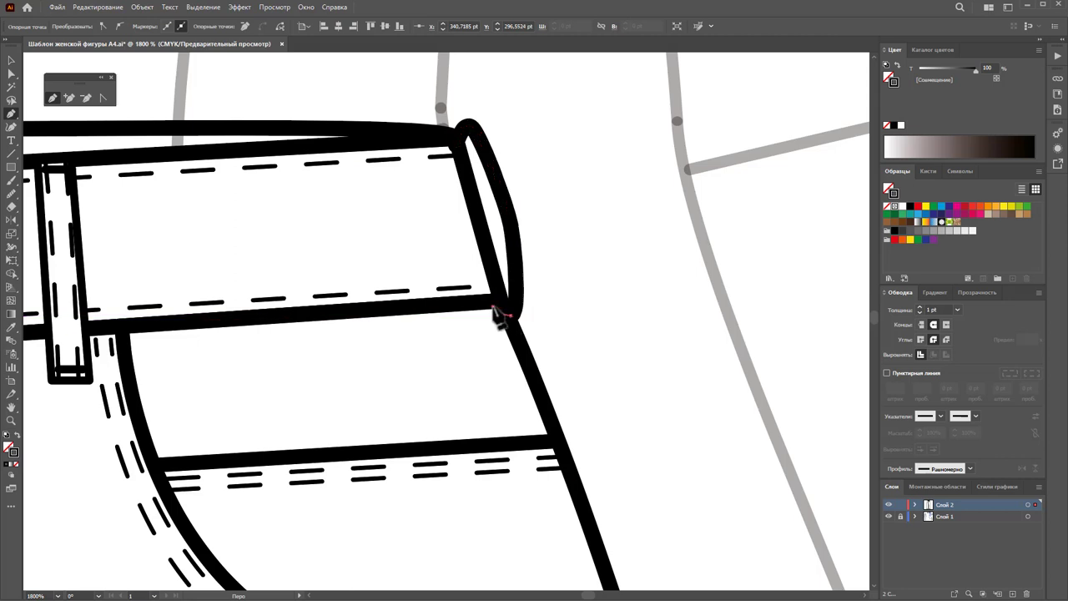
click(506, 262)
click(503, 241)
click(496, 203)
click(487, 184)
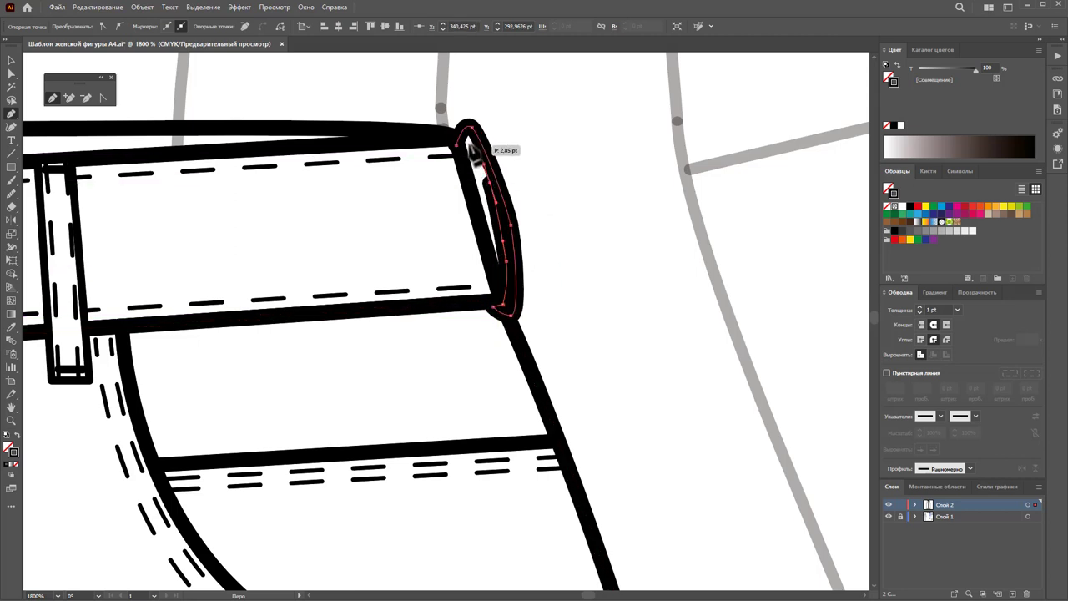
click(469, 146)
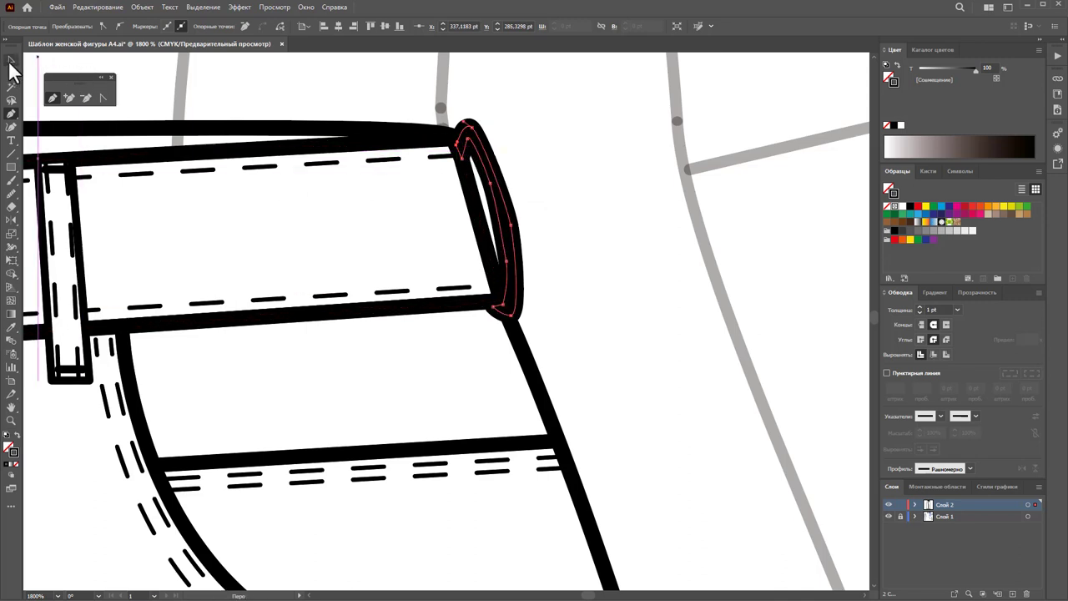
Step: Give the waistband-end oval a 0.5 pt stroke
click(11, 61)
click(957, 310)
click(968, 332)
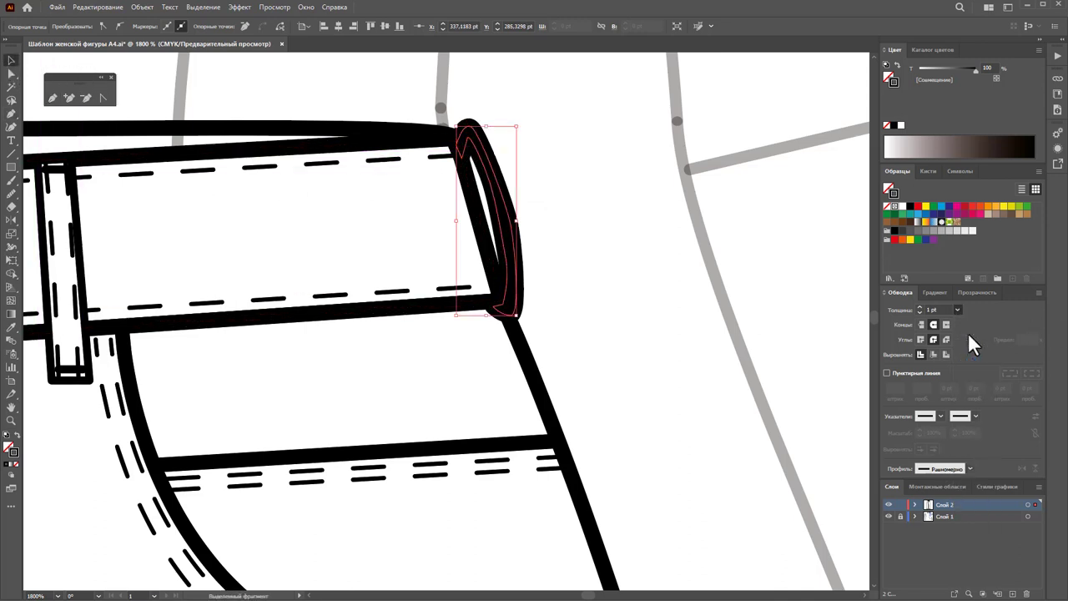
click(584, 259)
click(510, 241)
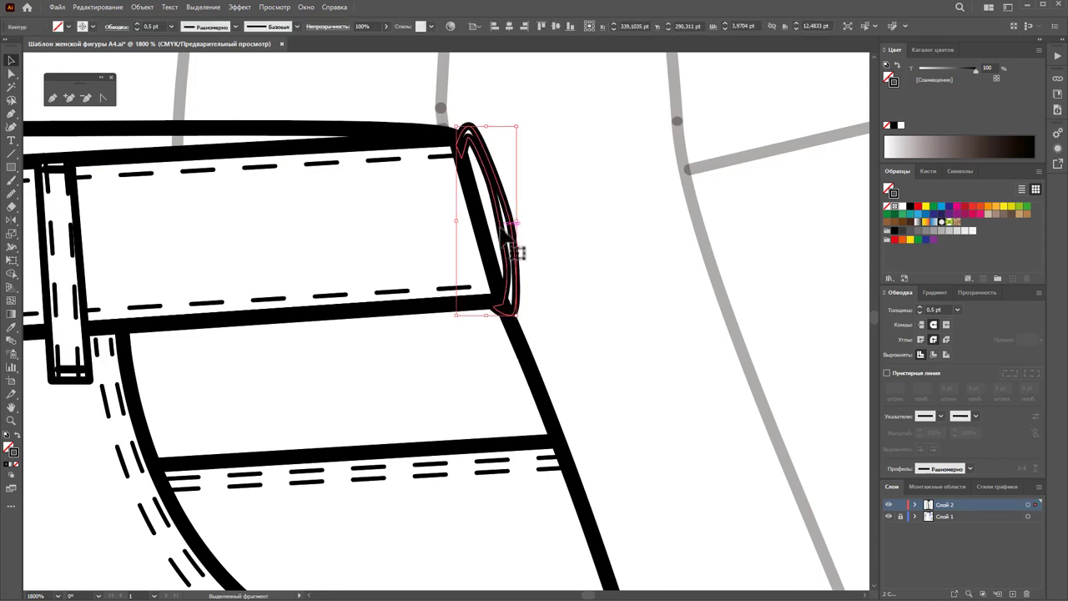
Step: Nudge one of the oval's anchors, reapply the 0.5 pt stroke, and zoom back out
click(12, 74)
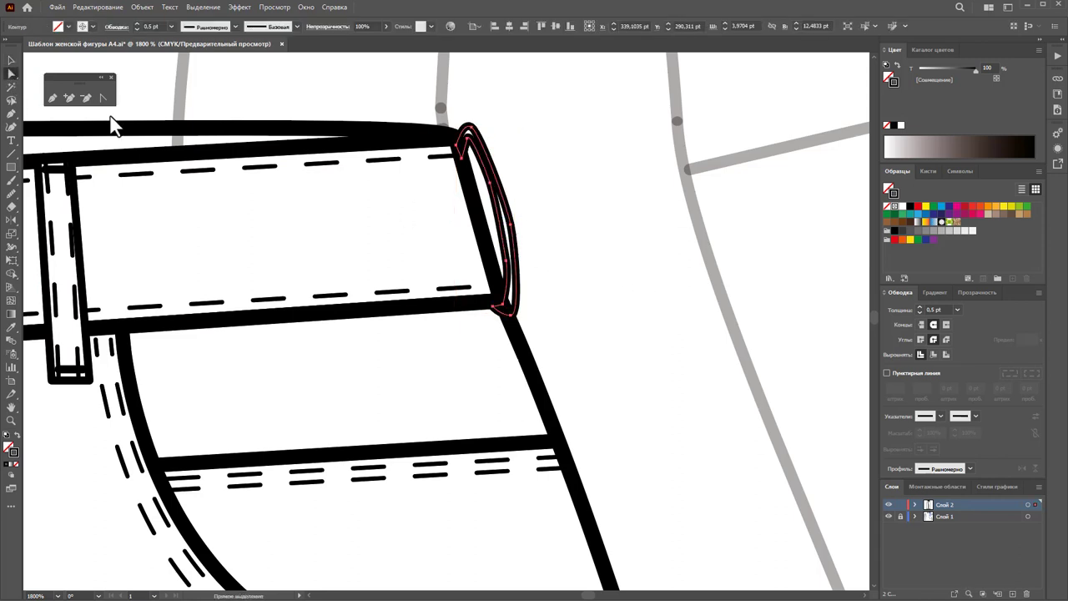
click(495, 193)
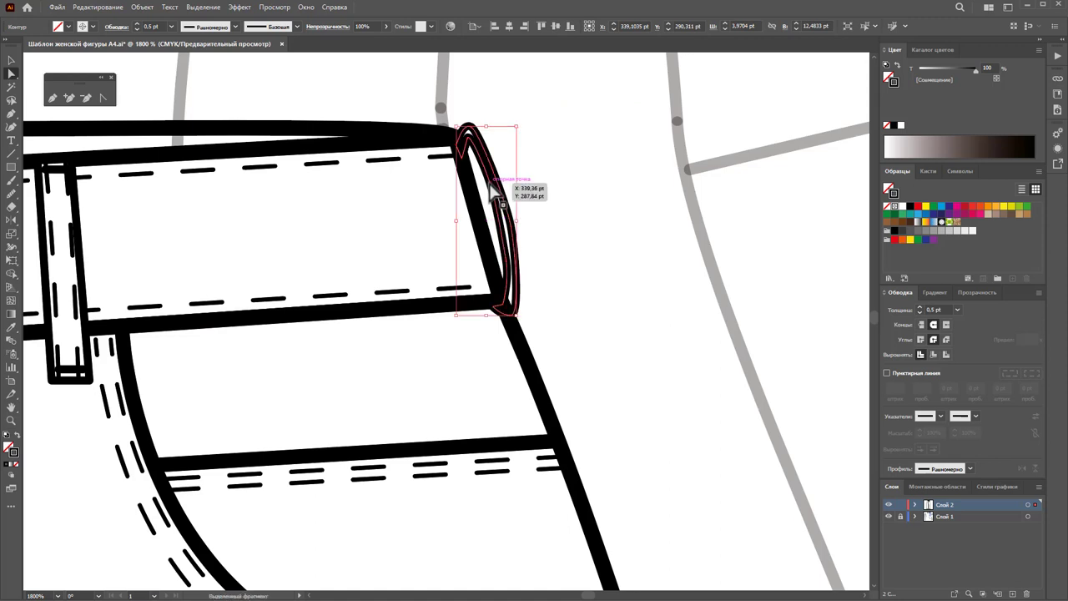
drag(495, 193, 491, 191)
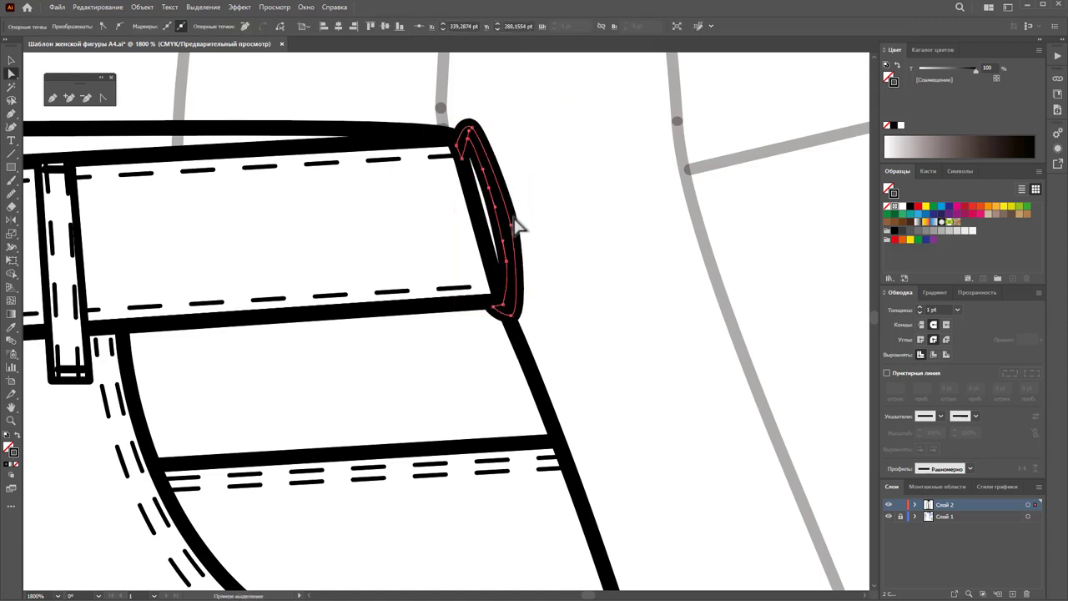
click(957, 310)
click(968, 336)
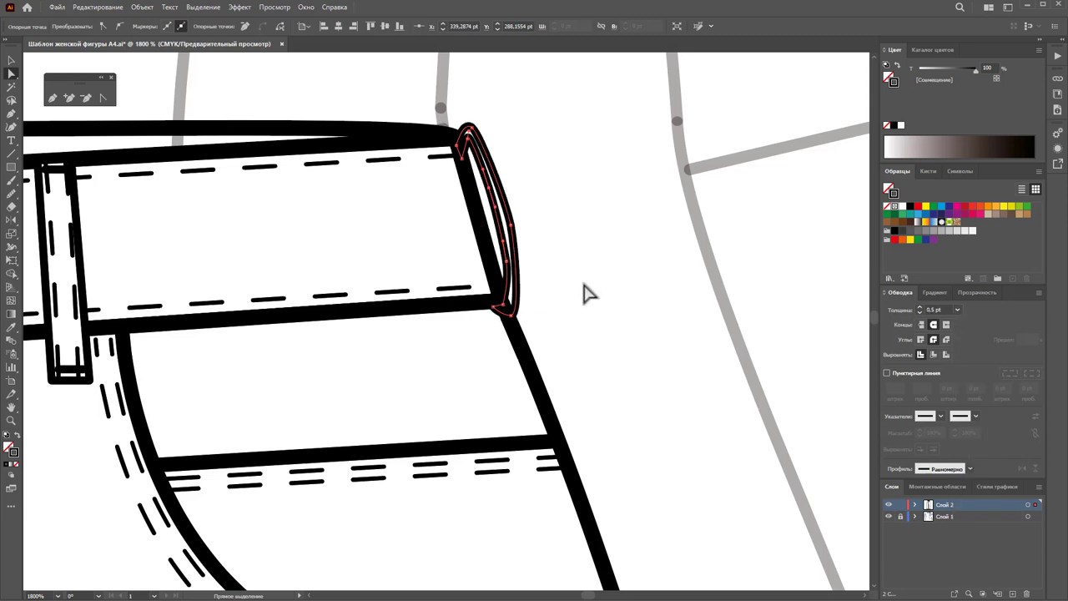
click(579, 288)
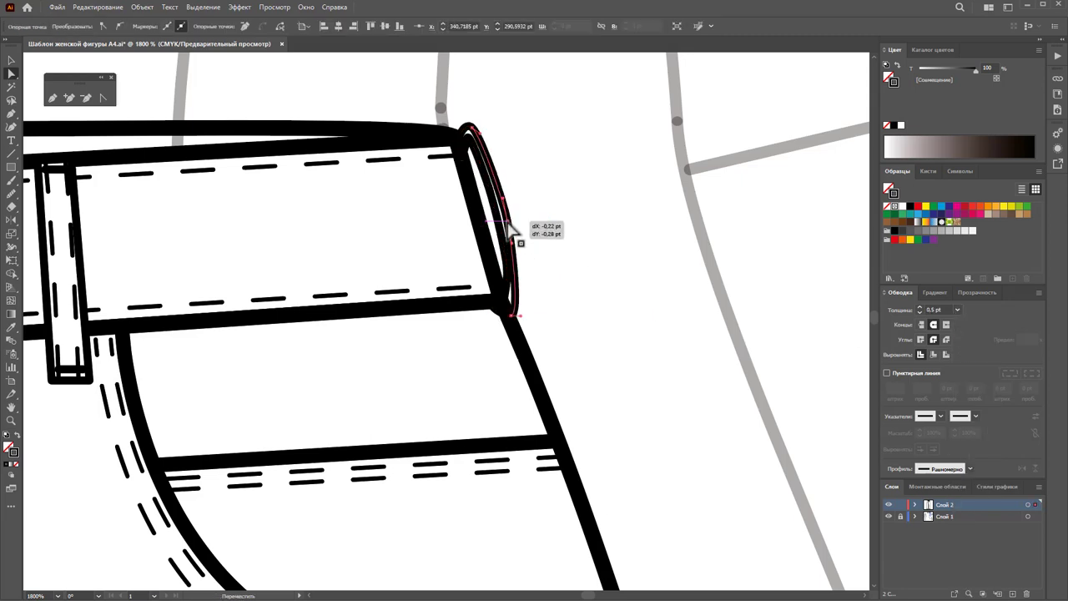
key(z)
alt+click(381, 358)
alt+click(474, 353)
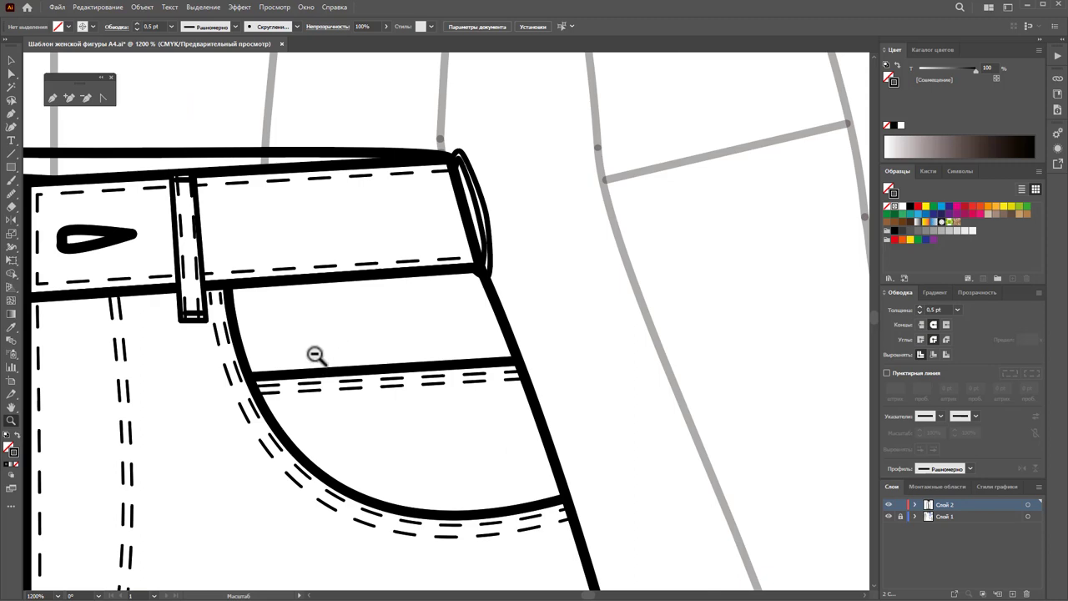
Step: Zoom out to the whole jeans and marquee-select all its pieces
alt+click(225, 392)
alt+click(464, 396)
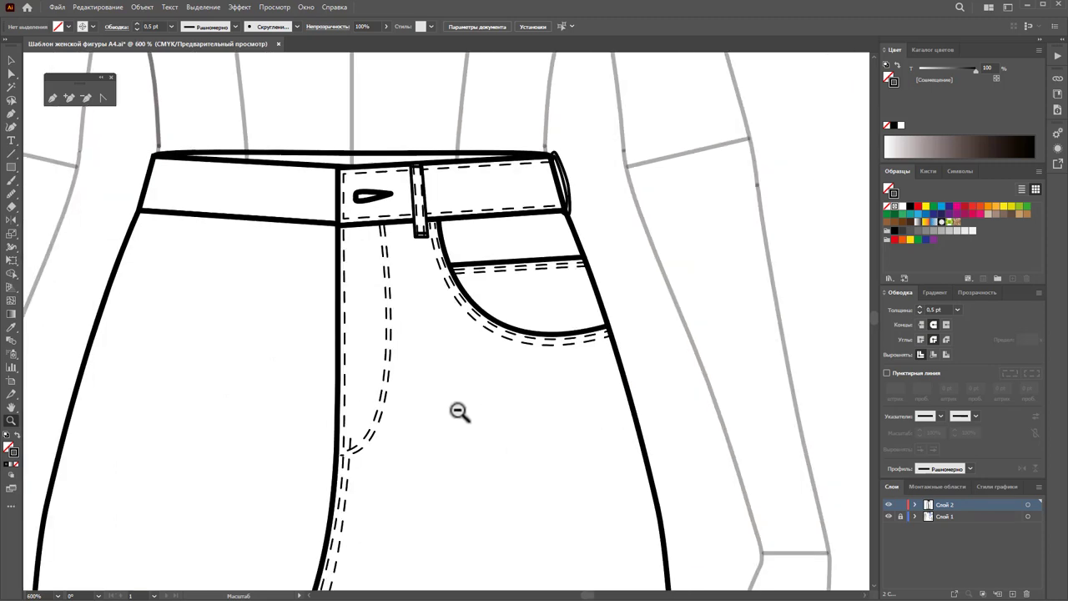
alt+click(450, 409)
alt+click(435, 402)
scroll(554, 354, down, 2)
scroll(553, 355, down, 2)
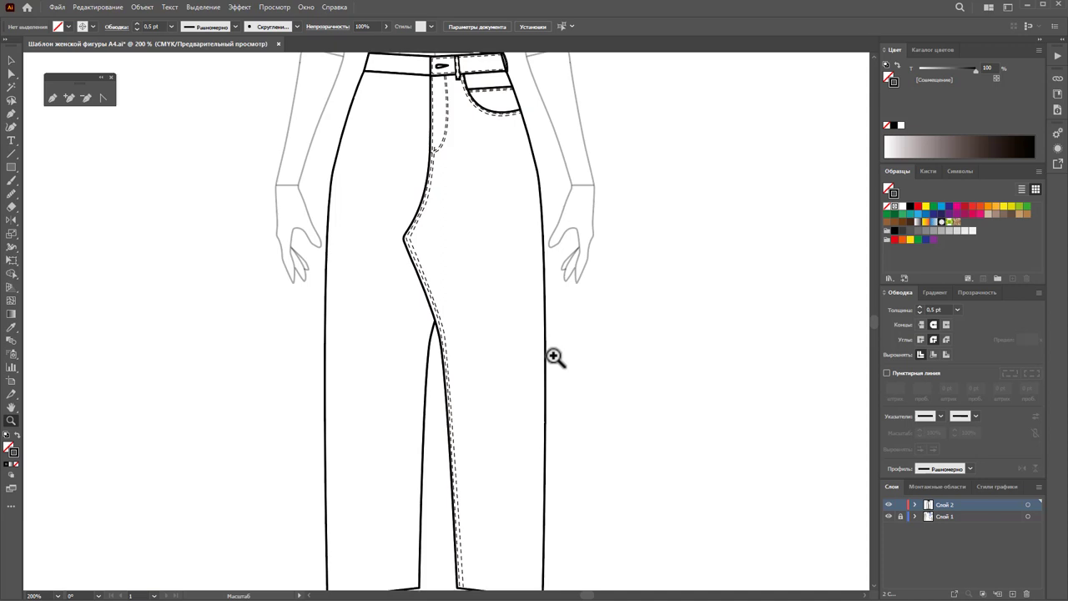
scroll(553, 355, down, 2)
scroll(554, 352, up, 2)
scroll(554, 352, up, 2)
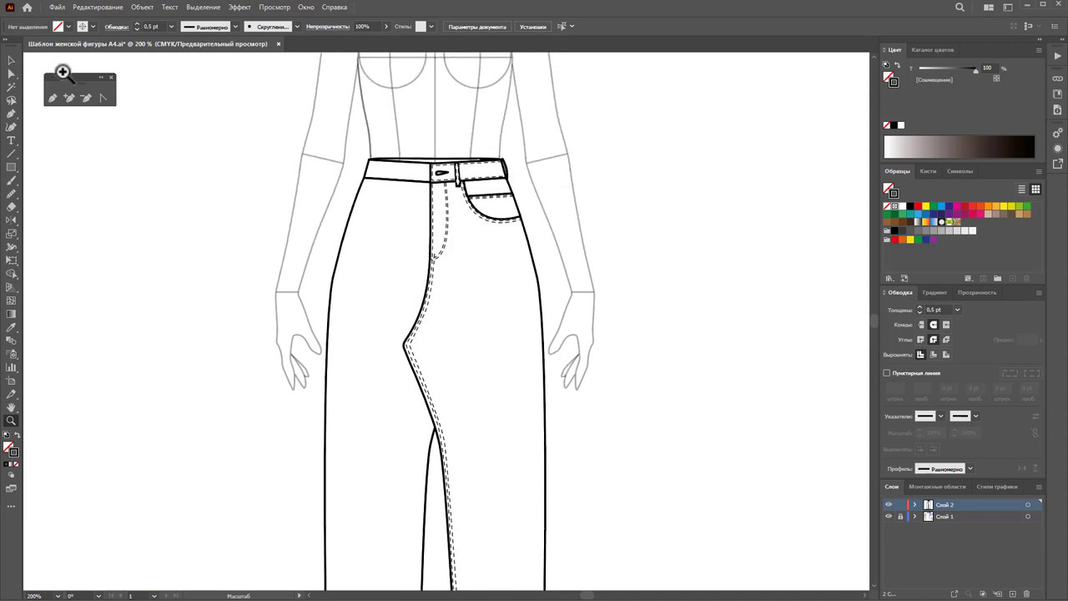
click(12, 61)
drag(540, 109, 385, 470)
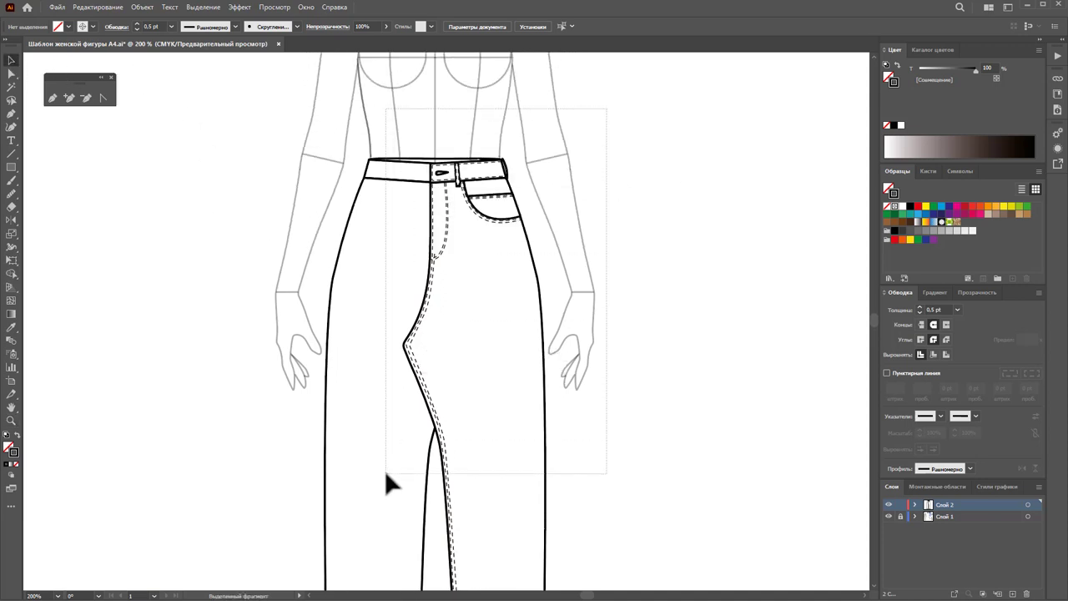
Step: Remove the leg outlines, waistband pieces, button and fly stitching from the selection
shift+click(474, 402)
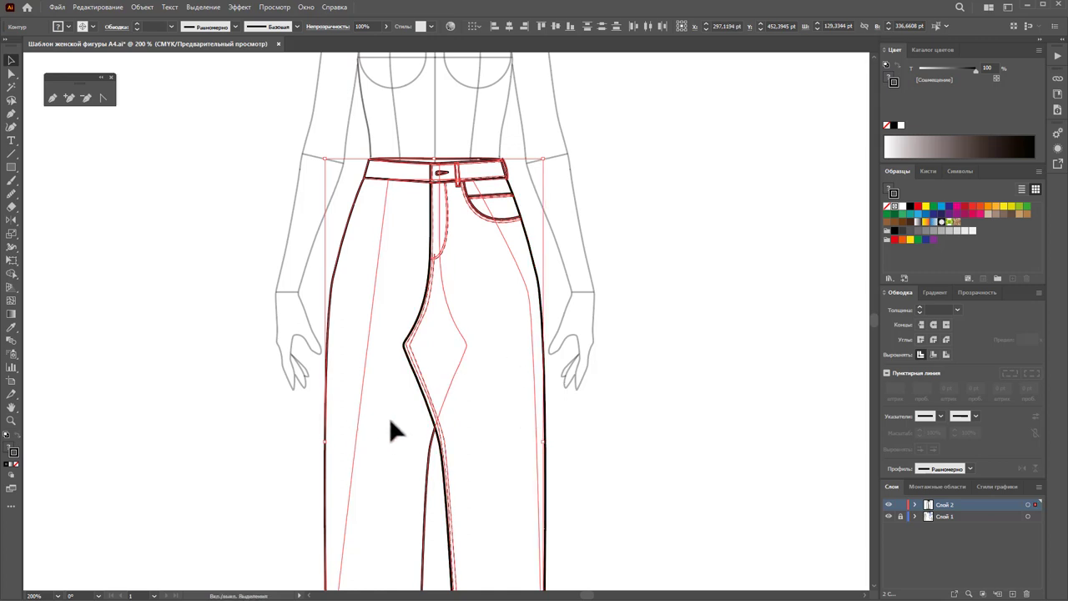
shift+click(400, 173)
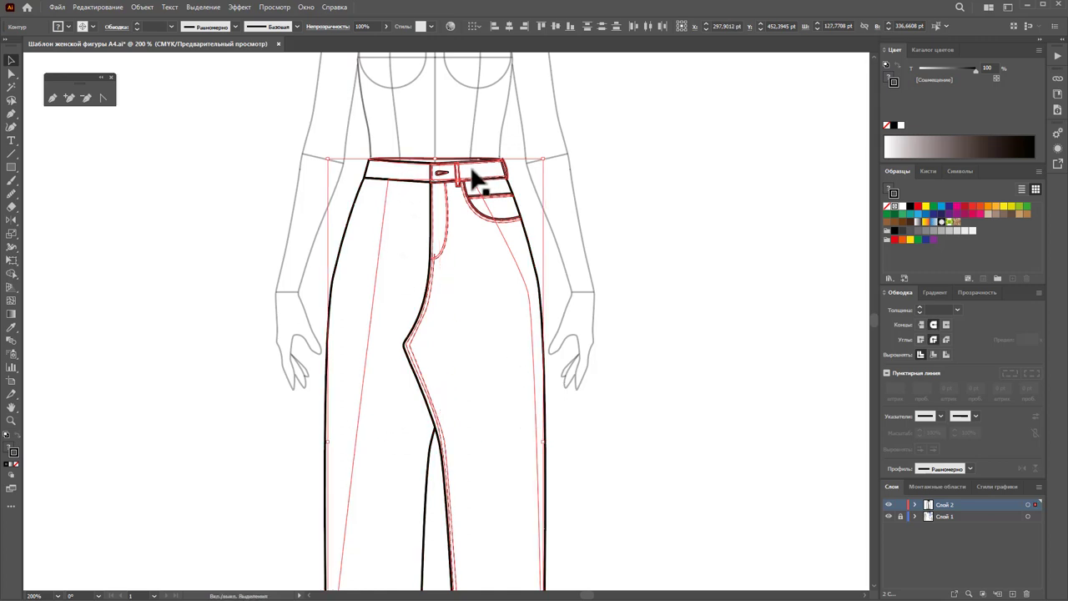
shift+click(447, 169)
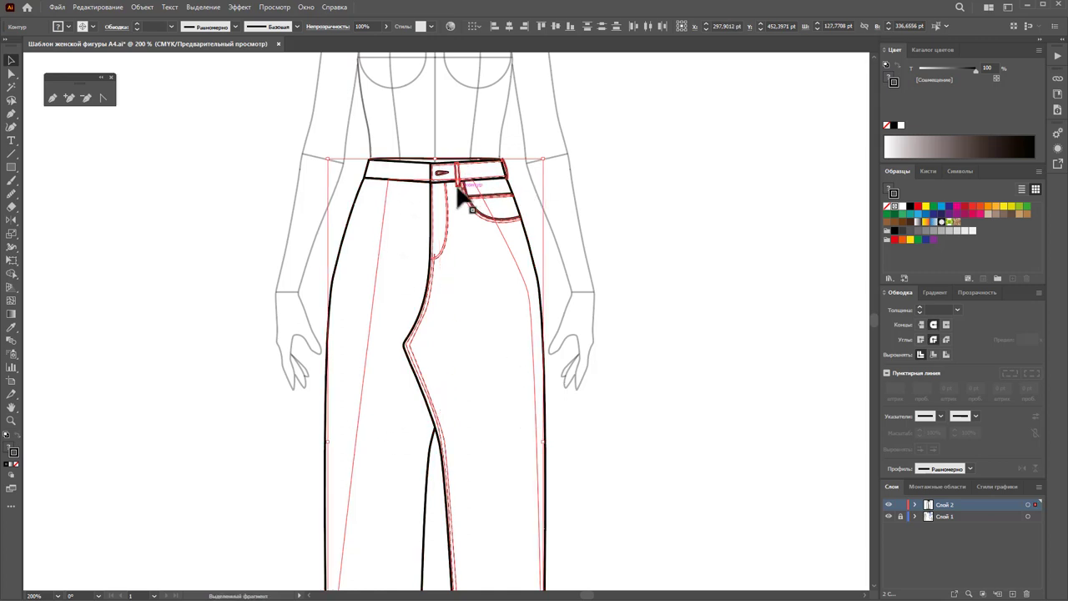
shift+click(443, 172)
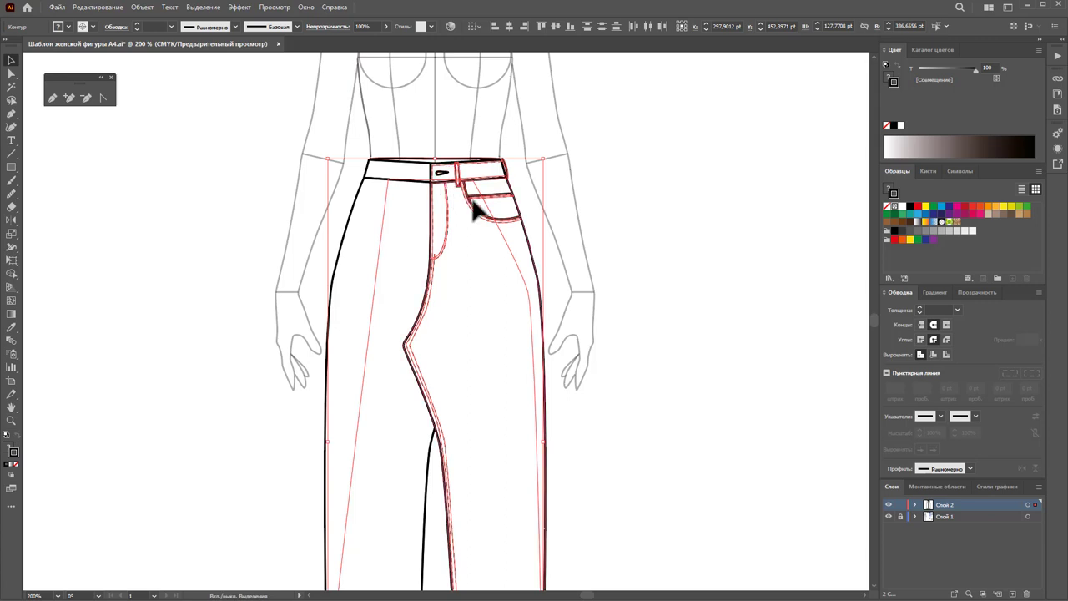
shift+click(447, 239)
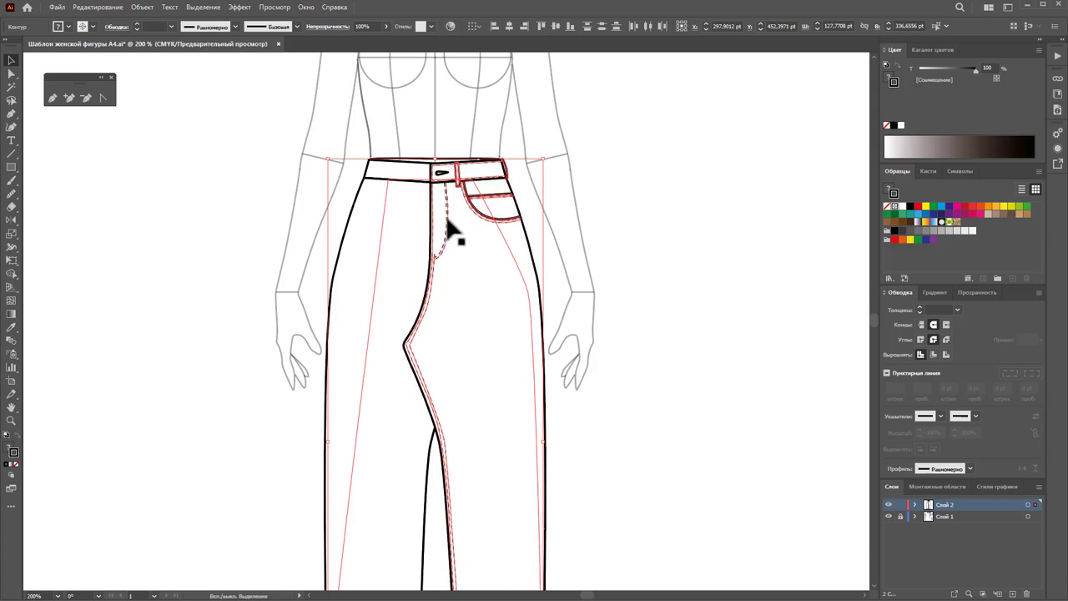
shift+click(447, 222)
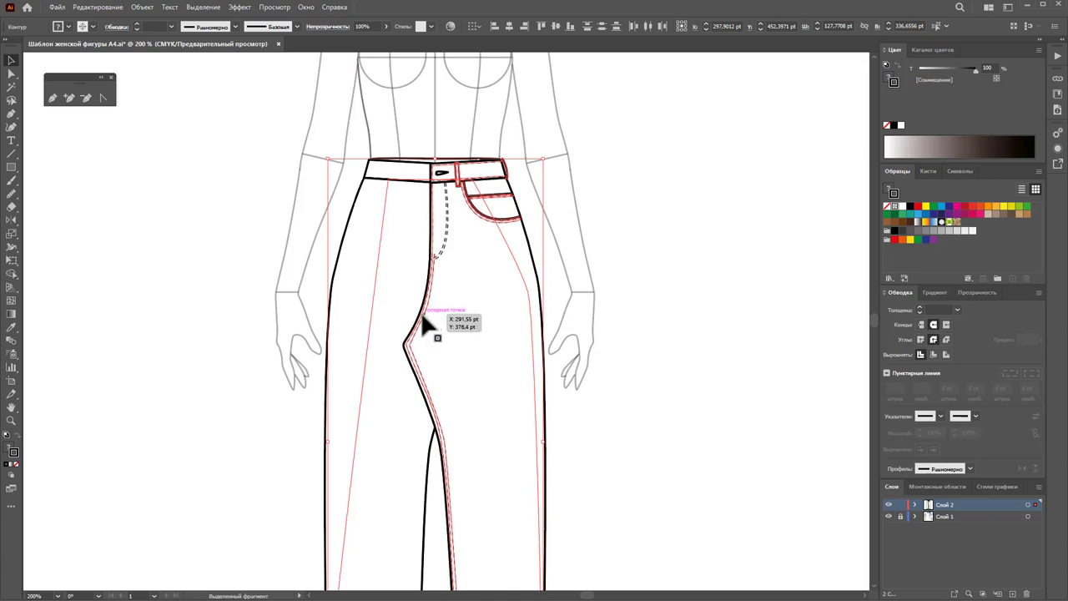
Step: Trial-drag the selected details to the right twice, undoing each move
drag(413, 318, 691, 322)
key(ctrl+z)
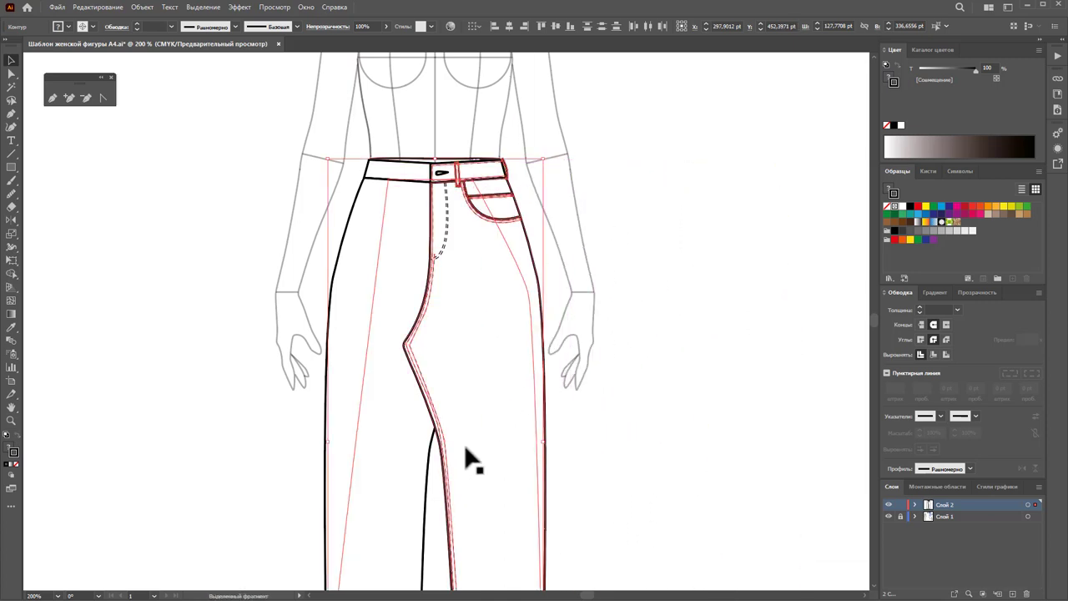
scroll(472, 398, down, 5)
scroll(468, 469, down, 1)
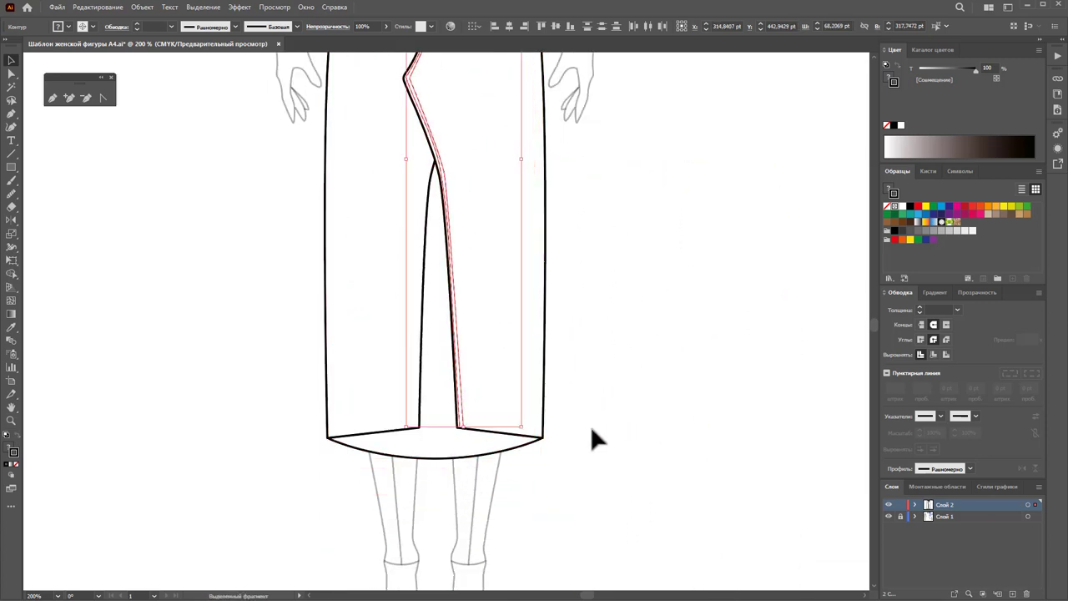
scroll(589, 401, up, 5)
drag(420, 284, 680, 265)
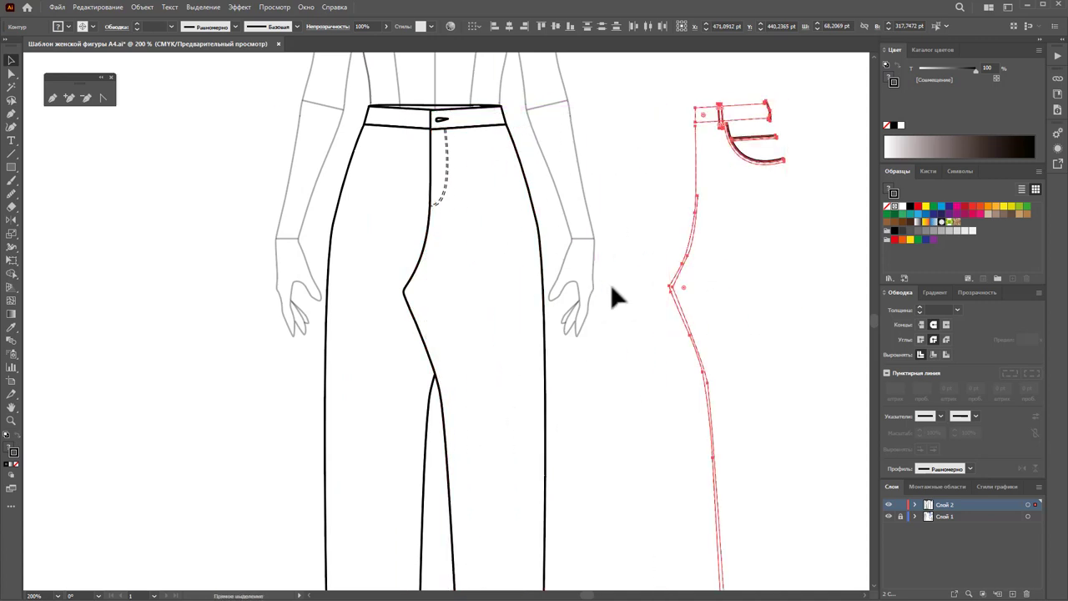
key(ctrl+z)
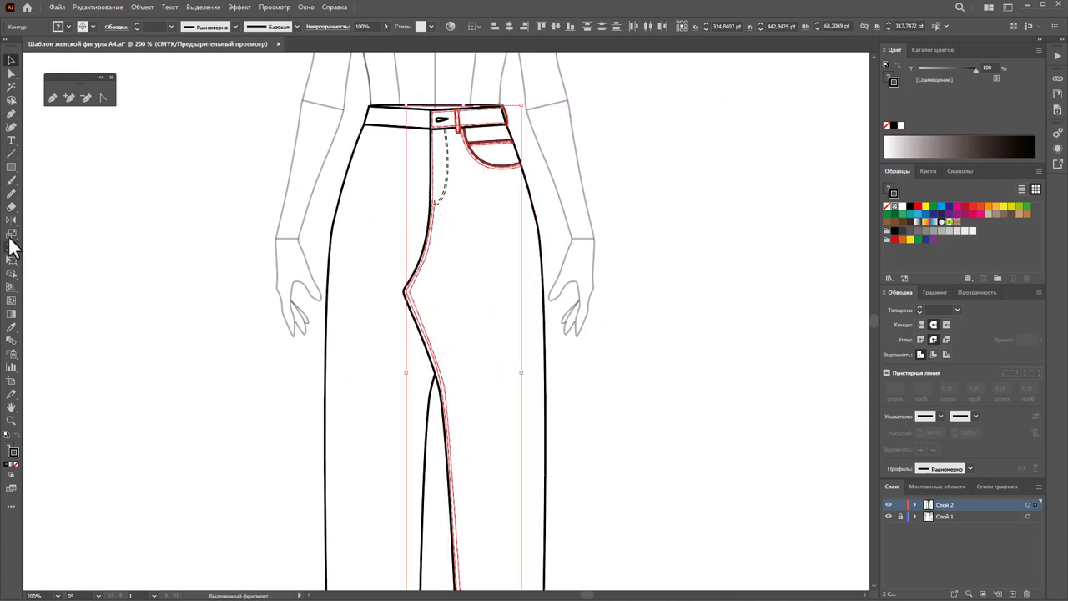
Step: Reflect a copy of the pocket, belt loop and stitching across the waistband centre
click(11, 221)
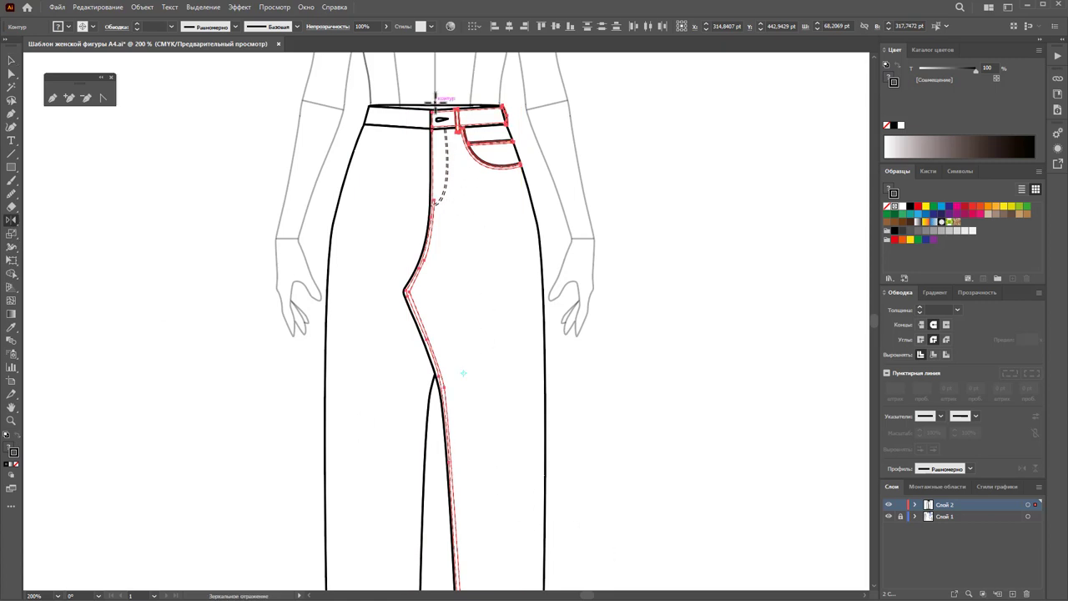
click(435, 97)
drag(435, 98, 402, 164)
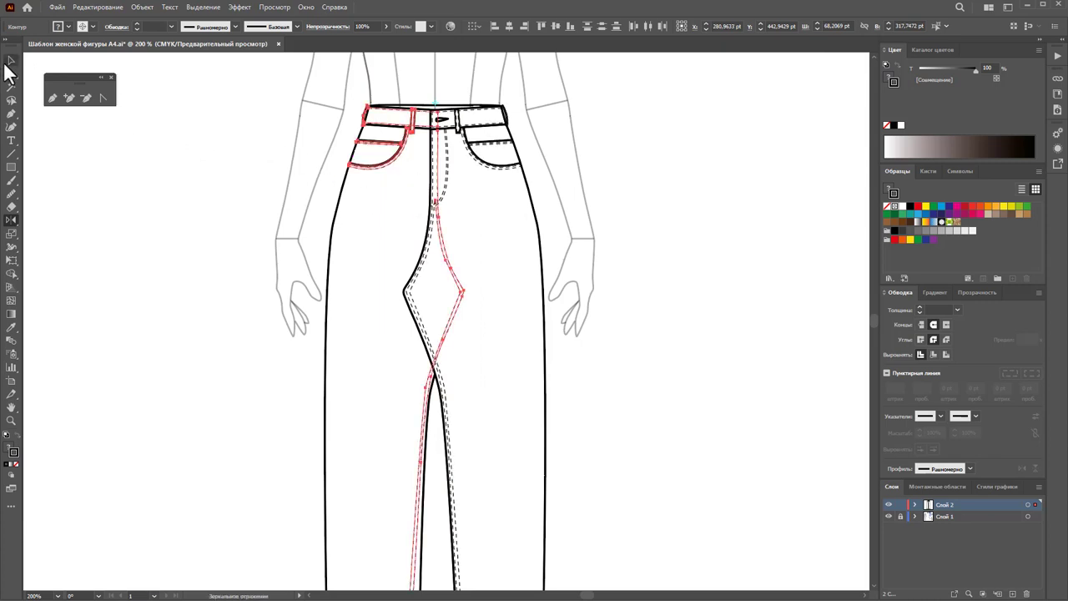
Step: Send the leg outline to the back, then deselect everything
click(10, 60)
scroll(353, 162, down, 5)
scroll(358, 209, down, 2)
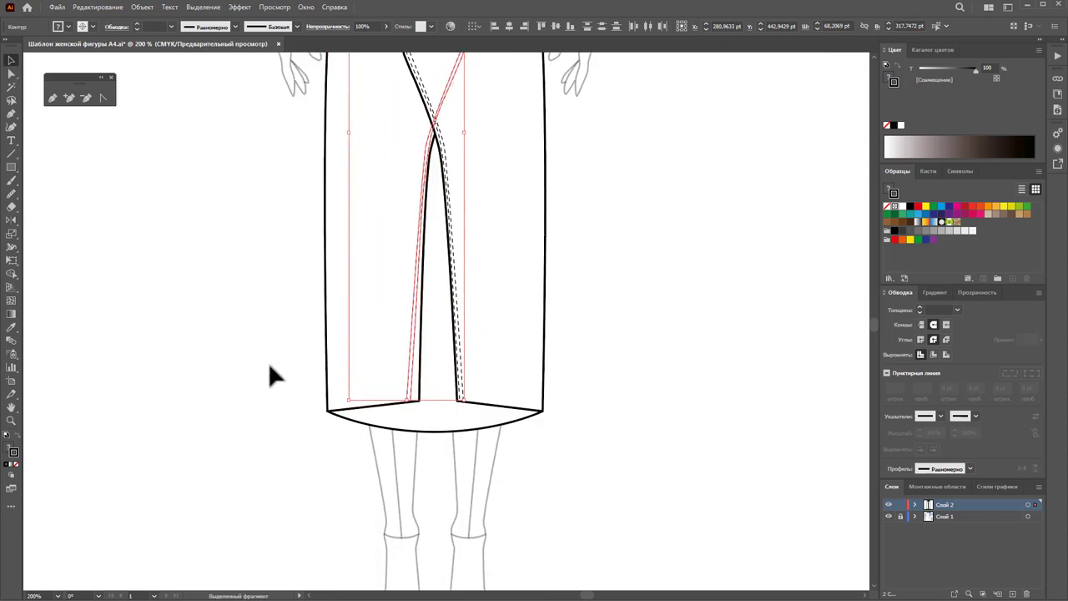
drag(292, 278, 335, 300)
click(388, 425)
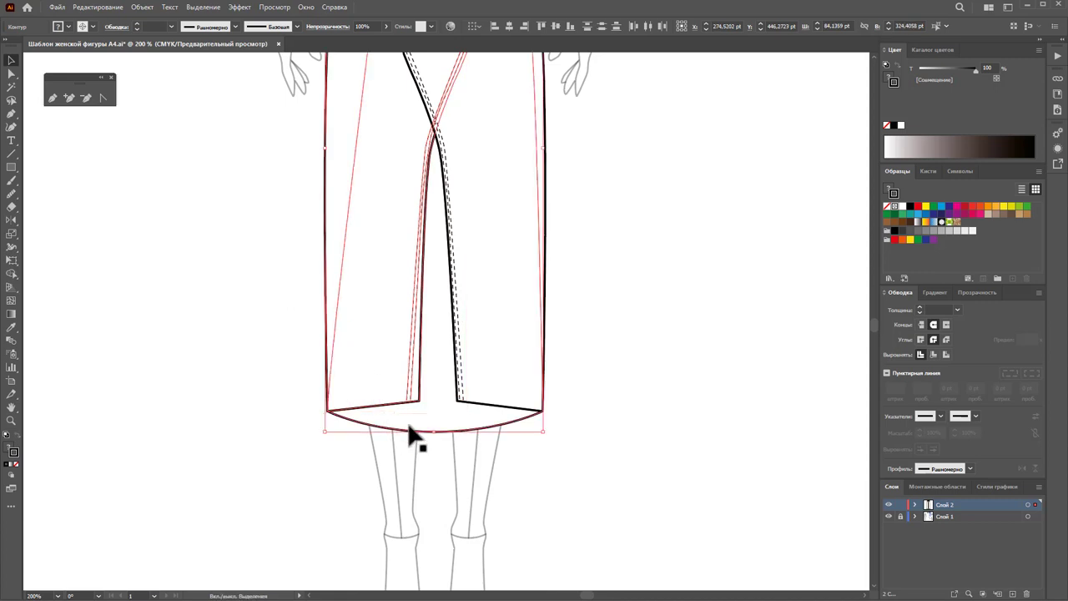
right_click(409, 430)
mouse_move(442, 368)
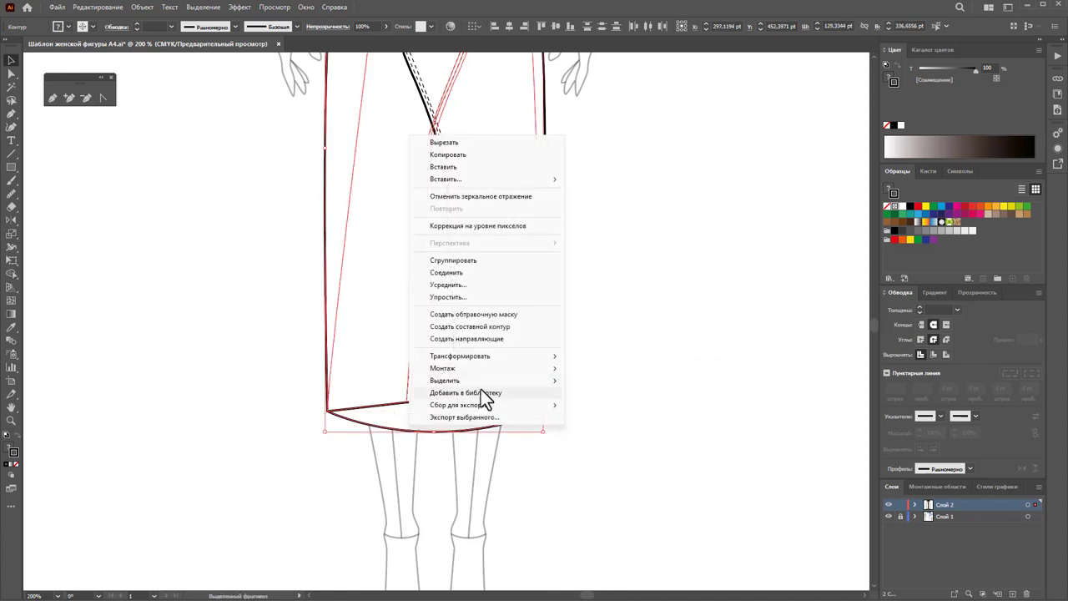
click(610, 405)
click(620, 372)
Step: Select the left waistband piece and switch to Direct Selection (A) for anchor editing
scroll(620, 372, up, 2)
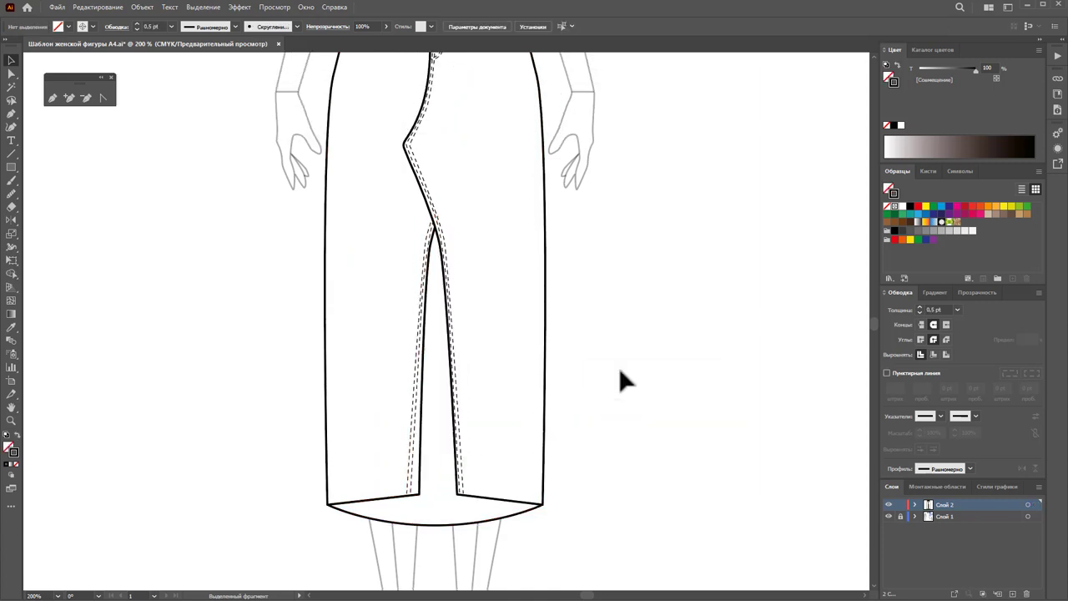
scroll(620, 372, up, 6)
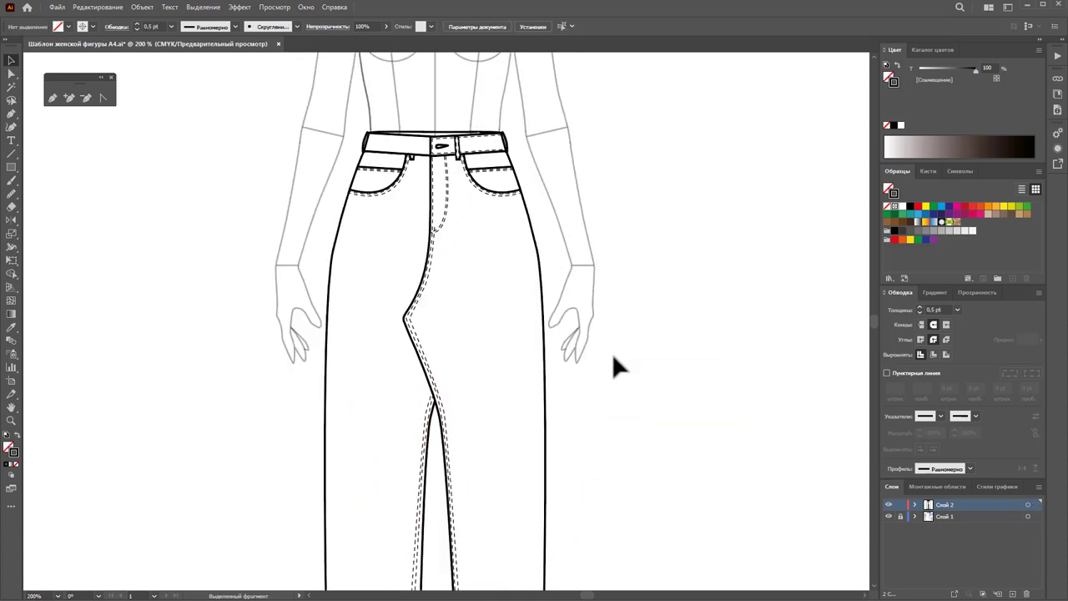
click(415, 147)
key(a)
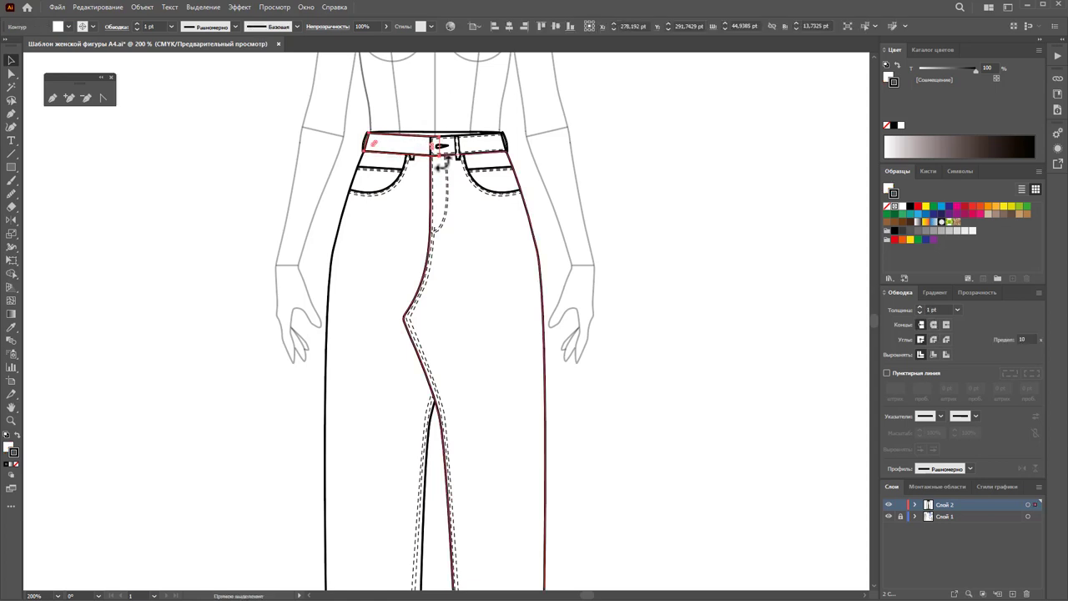
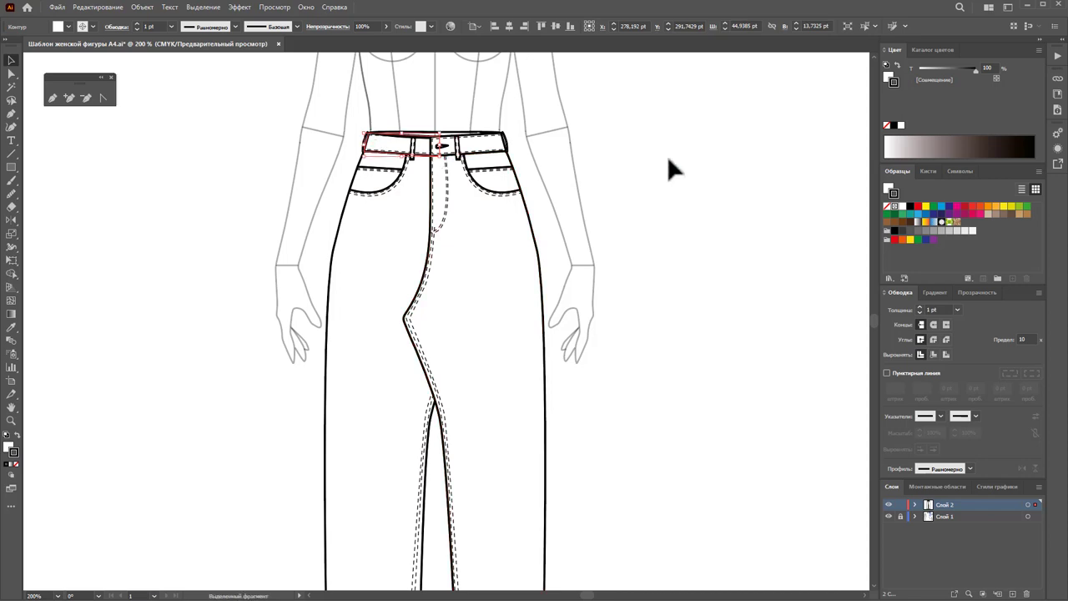
Step: Draw a curved Pen line inside the left side seam down to the hem corner
click(682, 238)
scroll(681, 241, down, 2)
scroll(682, 241, down, 2)
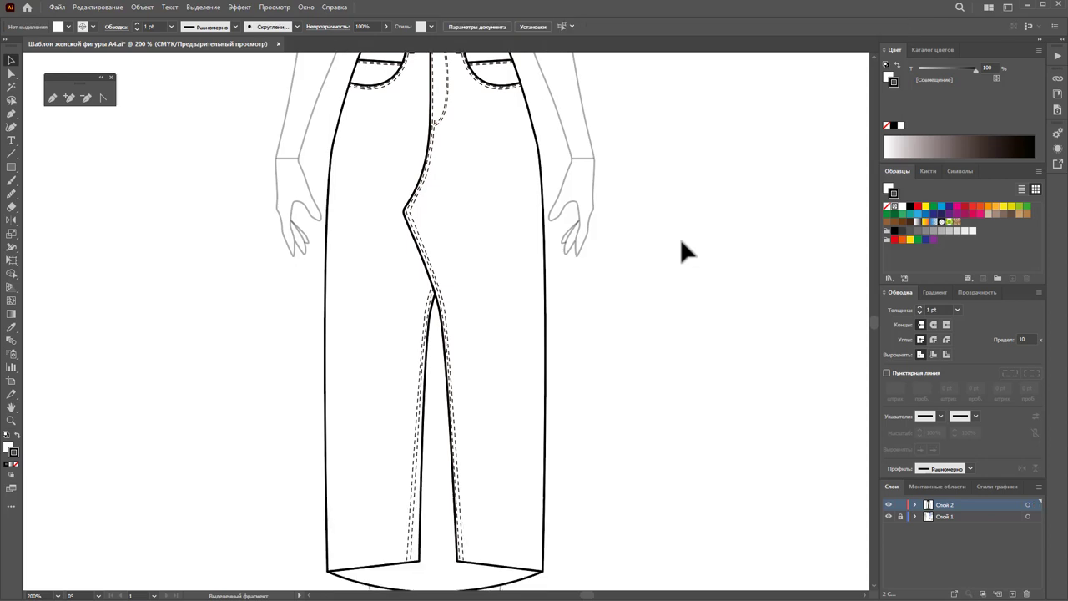
scroll(680, 241, up, 3)
scroll(680, 238, down, 2)
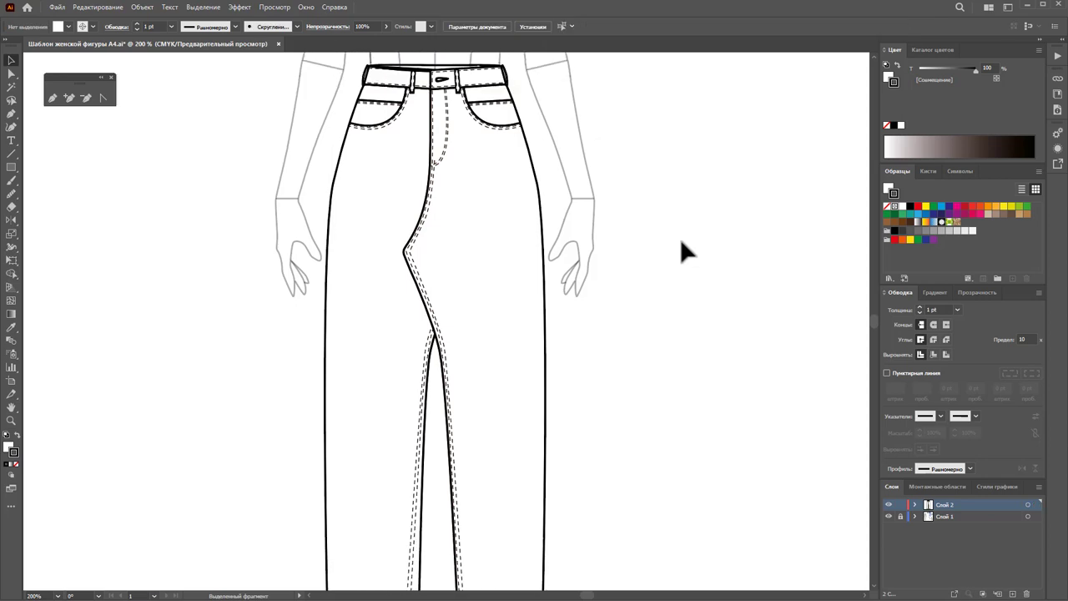
scroll(680, 238, down, 2)
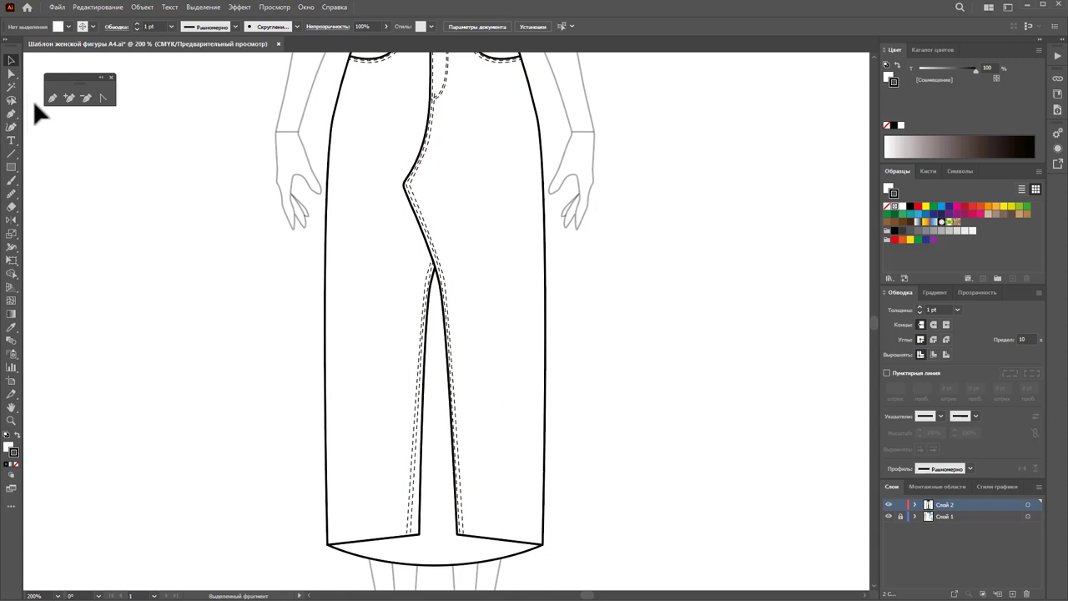
click(340, 83)
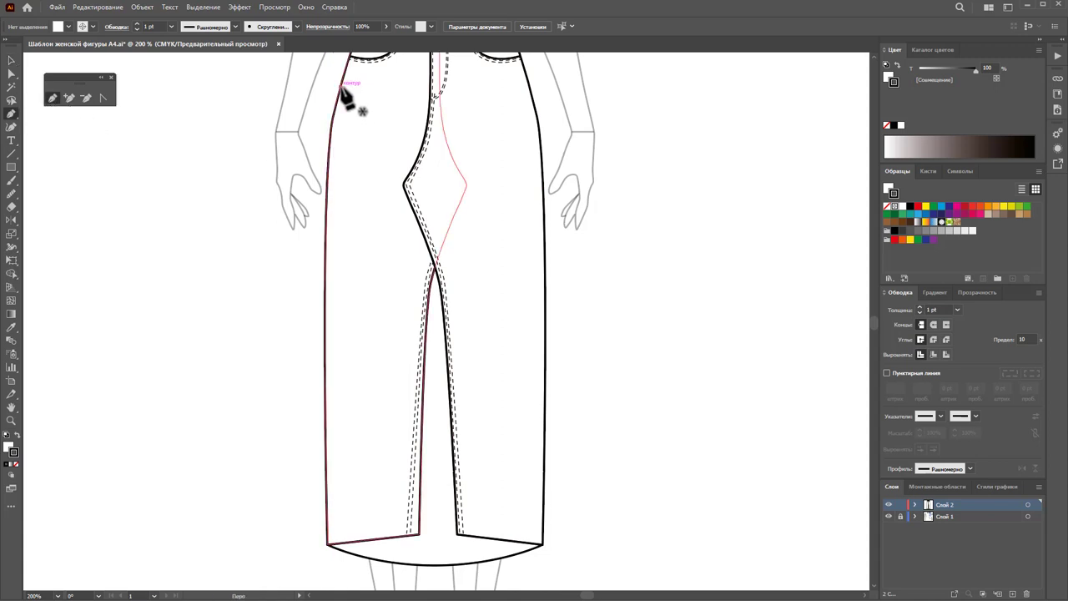
drag(330, 307, 334, 477)
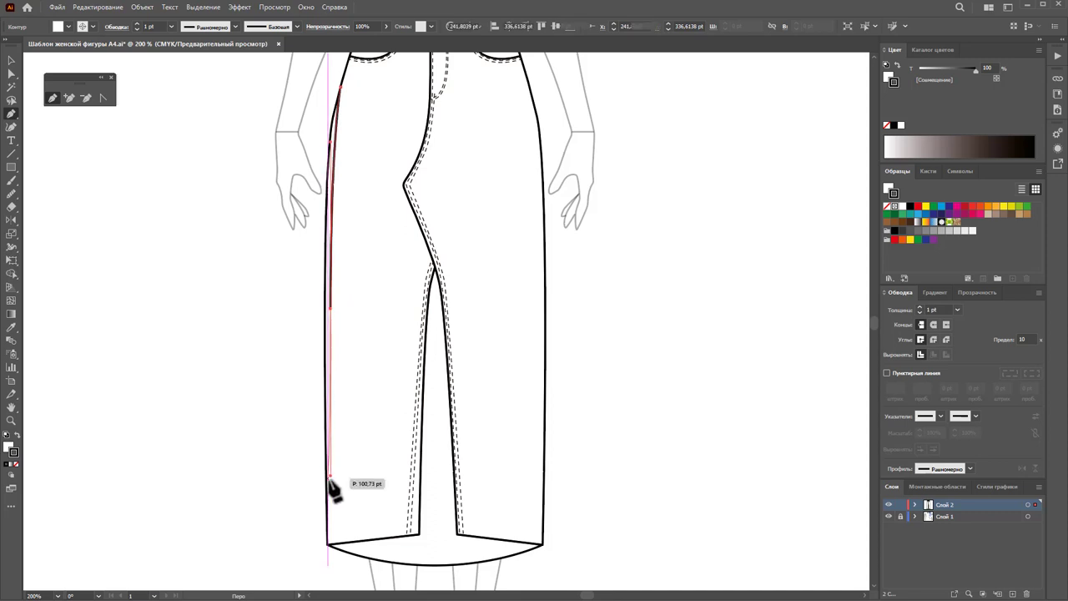
click(330, 544)
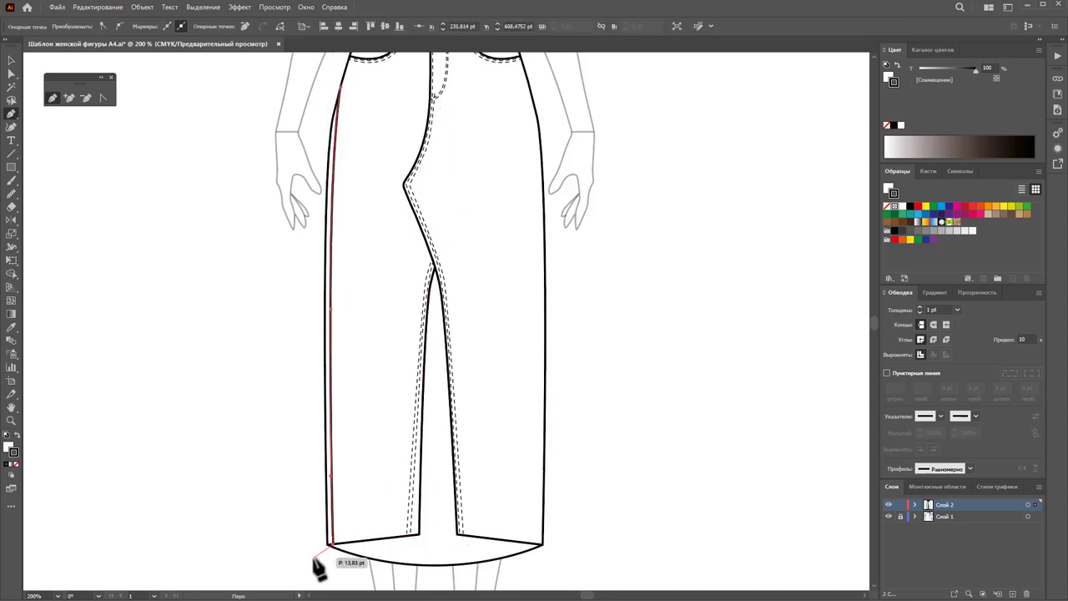
ctrl+click(306, 560)
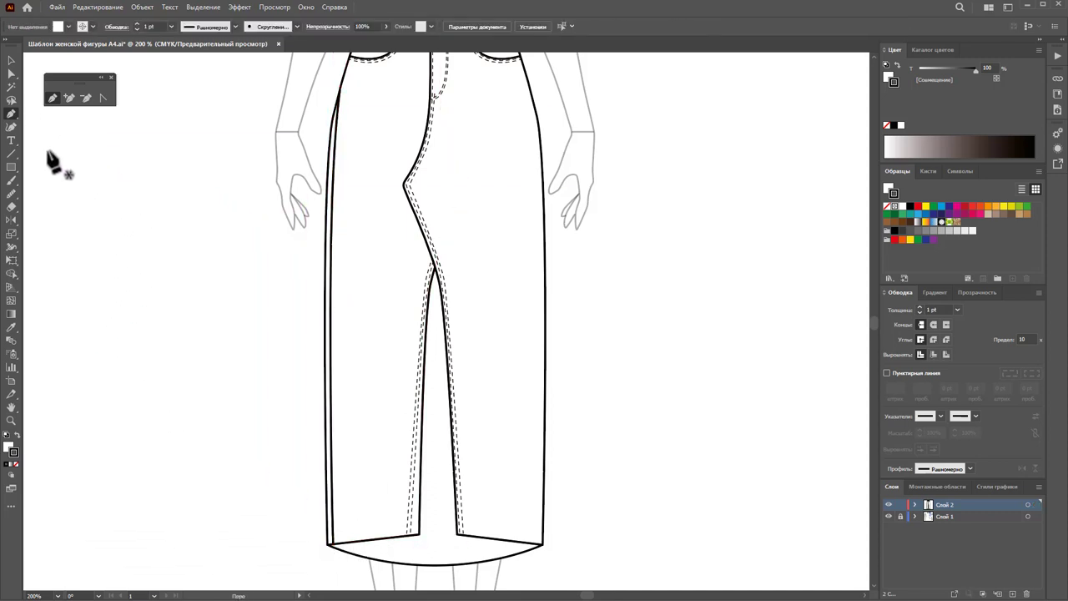
Step: Give the new left side-seam line a 0.25 pt stroke weight
click(11, 60)
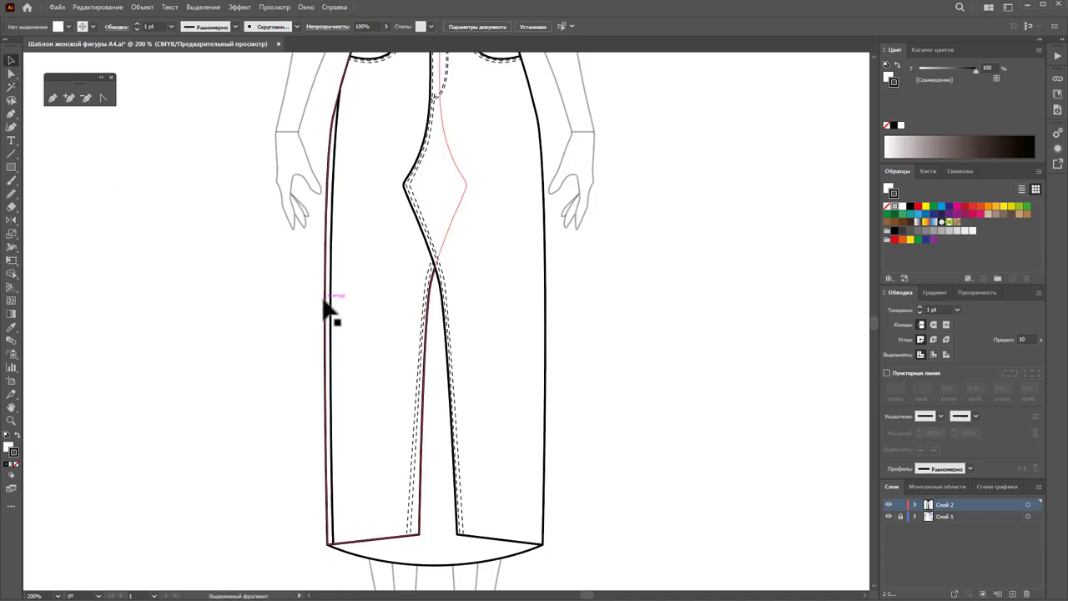
drag(331, 307, 561, 402)
shift+click(544, 402)
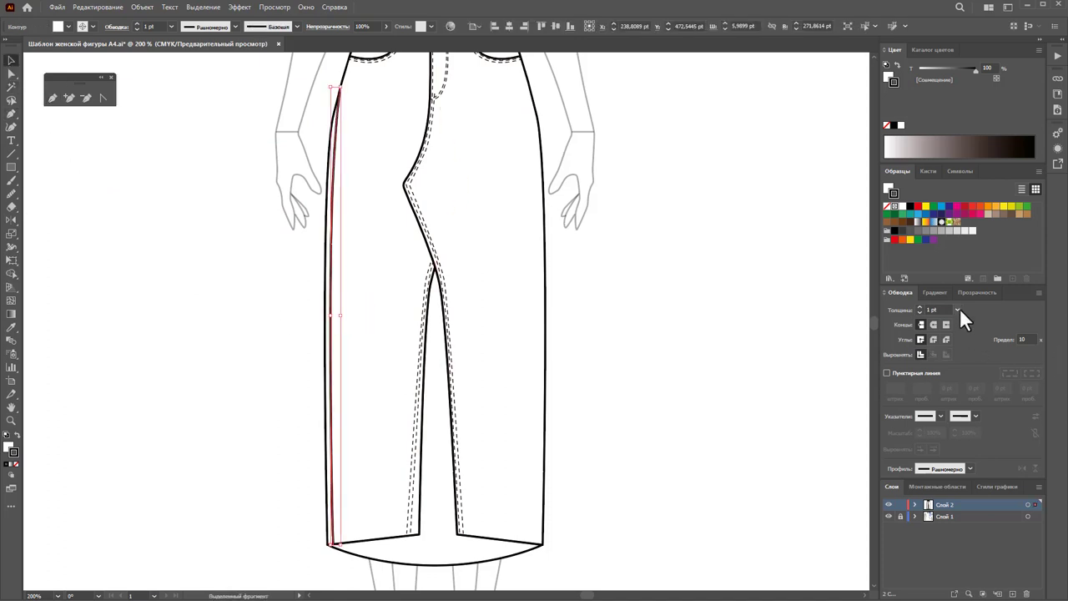
click(958, 310)
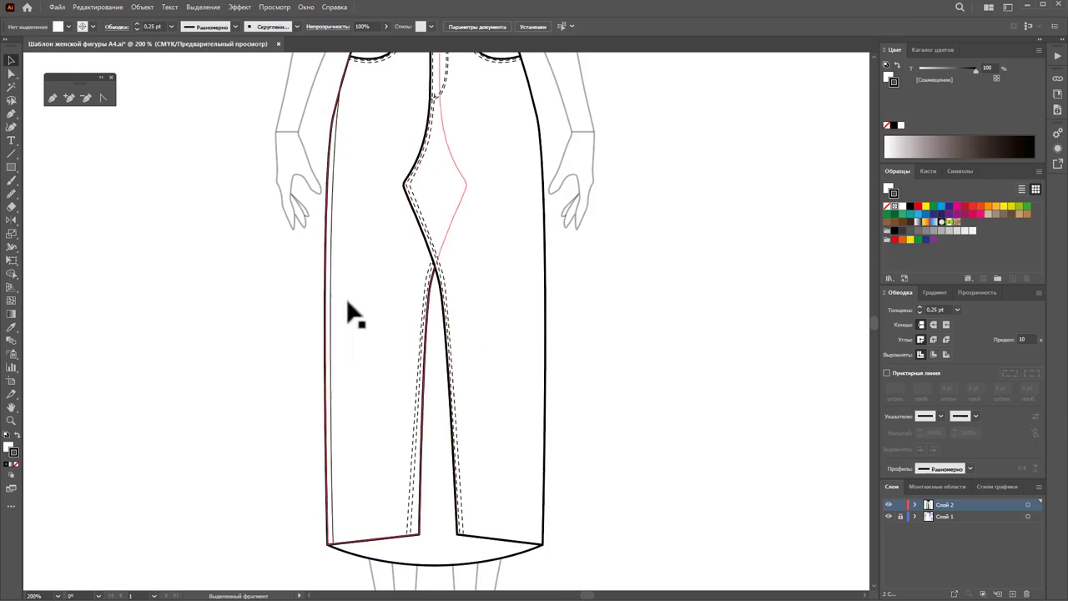
Step: Reflect a copy of the line onto the right side seam, then zoom into the slit
click(10, 225)
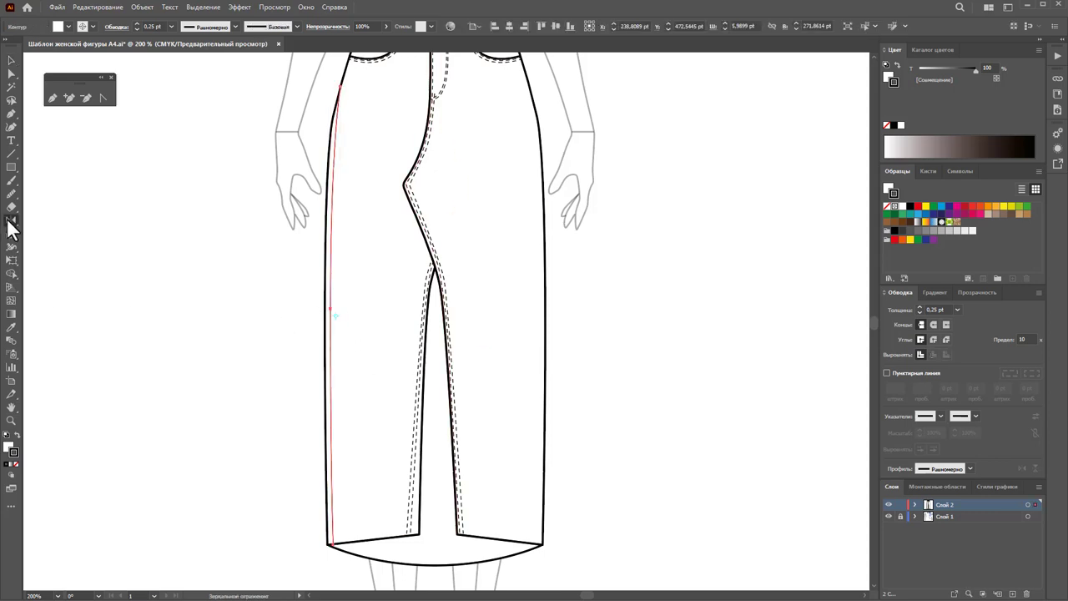
scroll(489, 166, up, 3)
scroll(448, 102, up, 1)
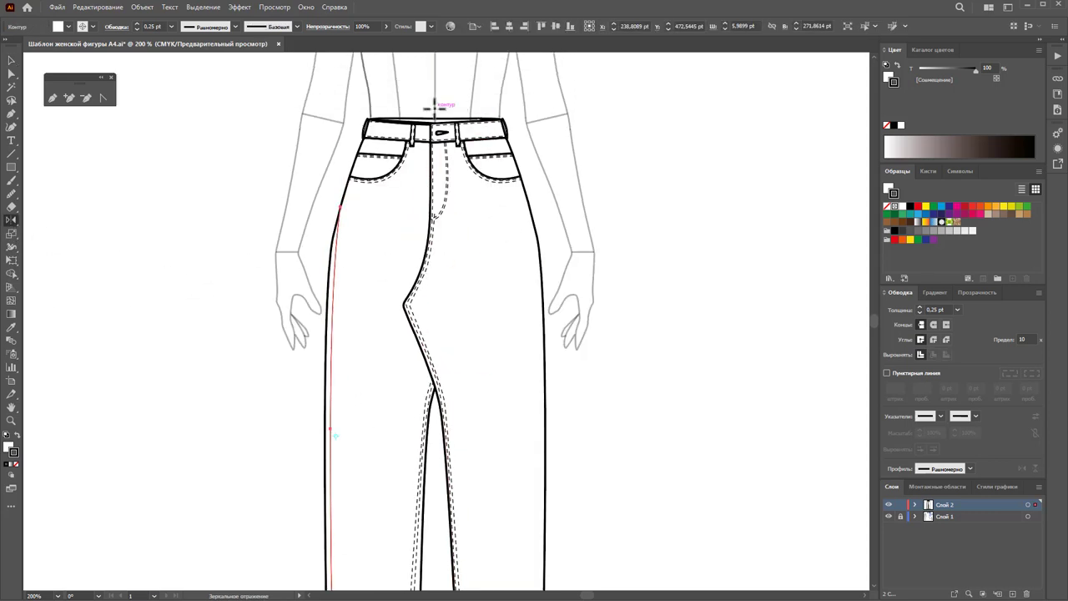
mouse_move(354, 256)
mouse_down()
mouse_move(556, 330)
mouse_move(176, 90)
mouse_up()
click(11, 62)
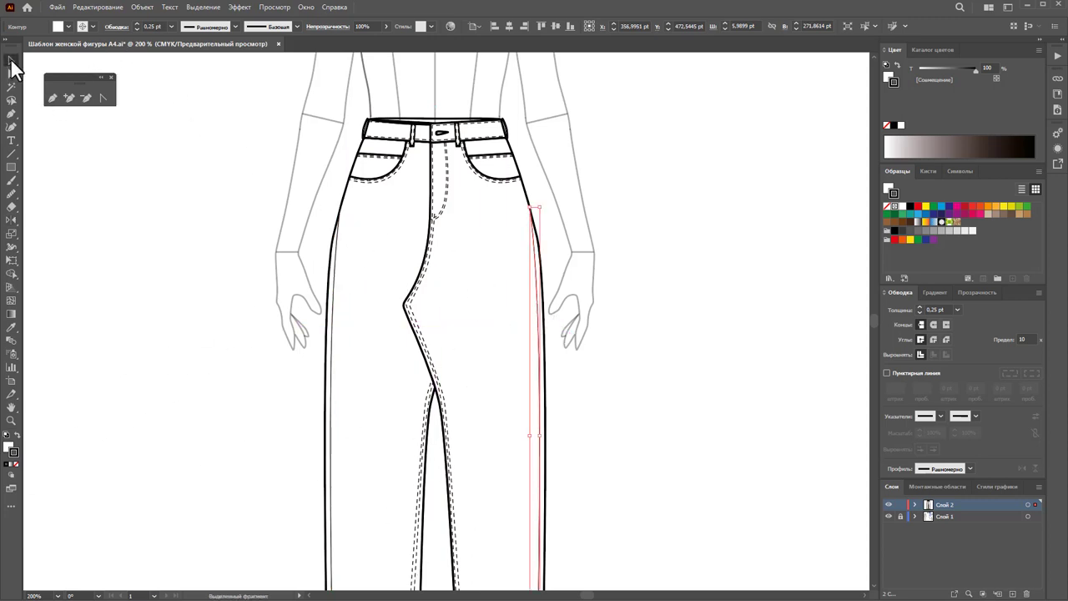
click(706, 351)
key(z)
mouse_move(508, 455)
mouse_down()
mouse_move(457, 425)
mouse_move(460, 442)
mouse_up()
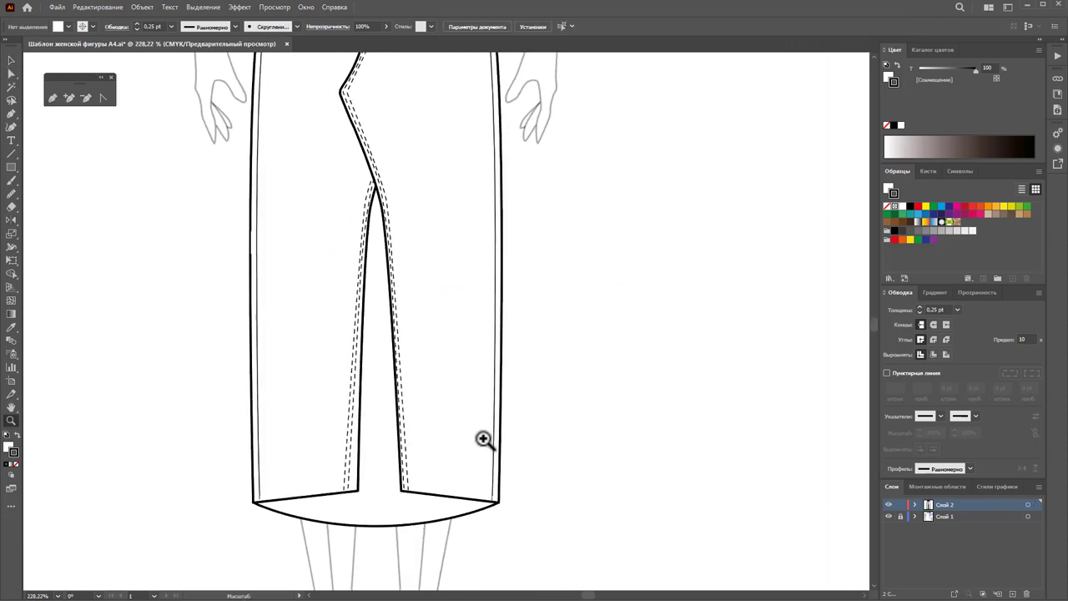
Step: Draw a straight Pen line from the top of the front slit down to the hem
click(52, 98)
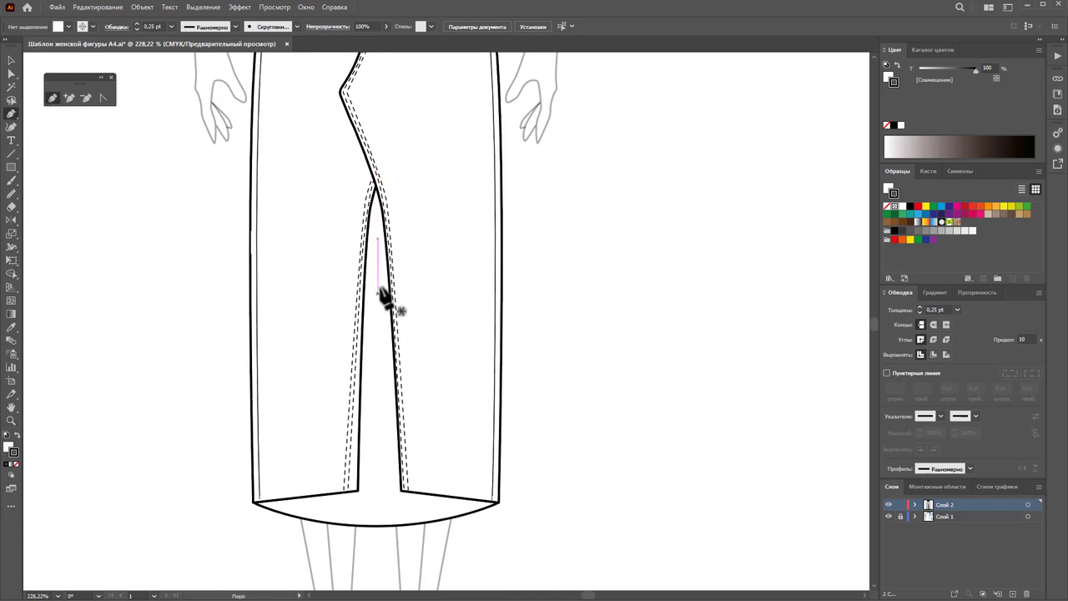
click(385, 228)
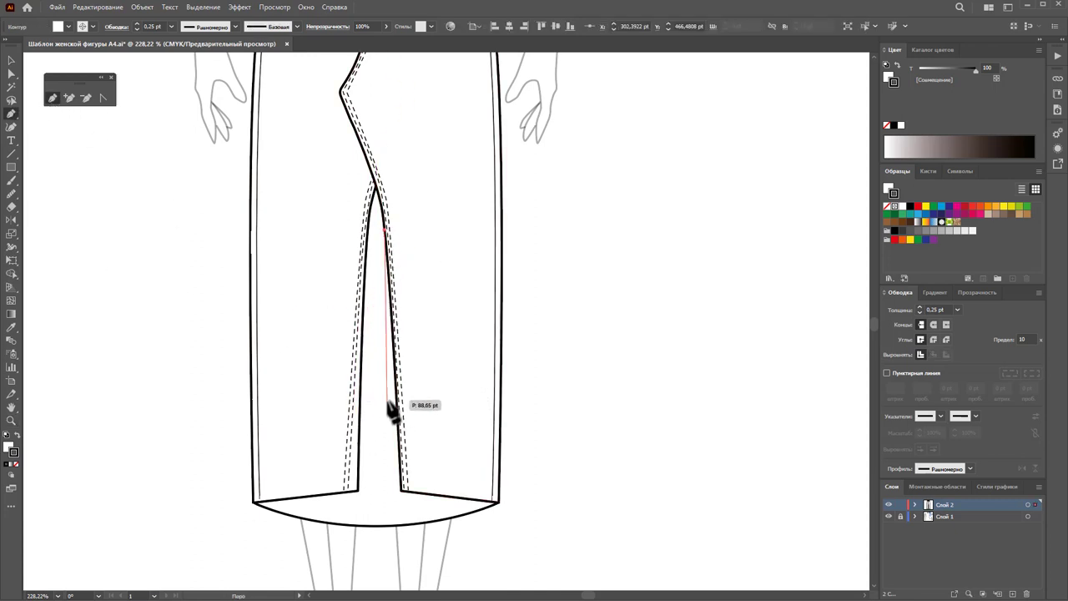
click(379, 390)
click(378, 419)
click(378, 450)
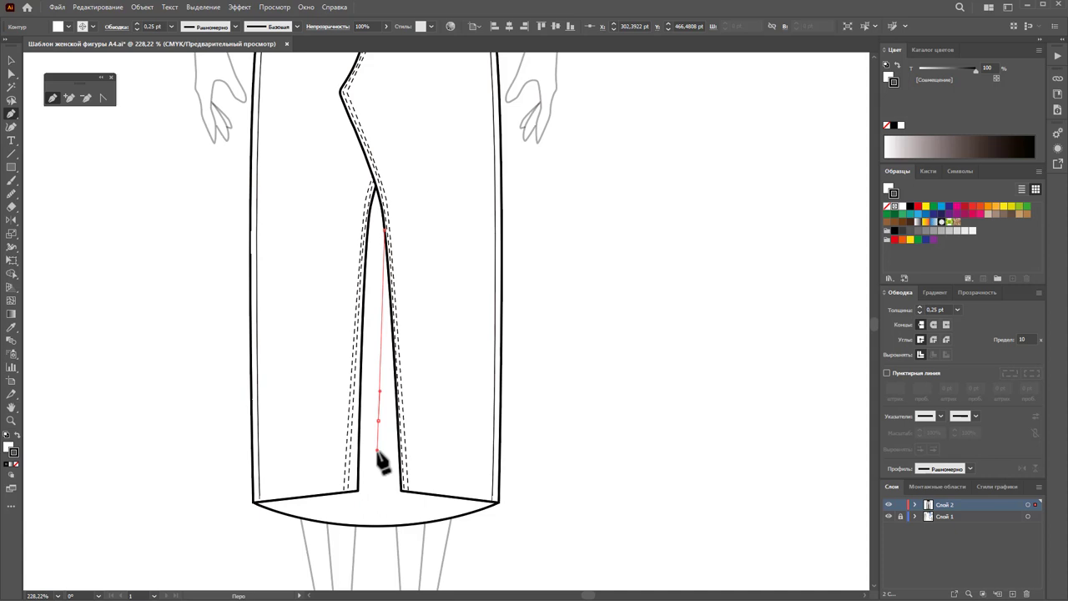
click(377, 526)
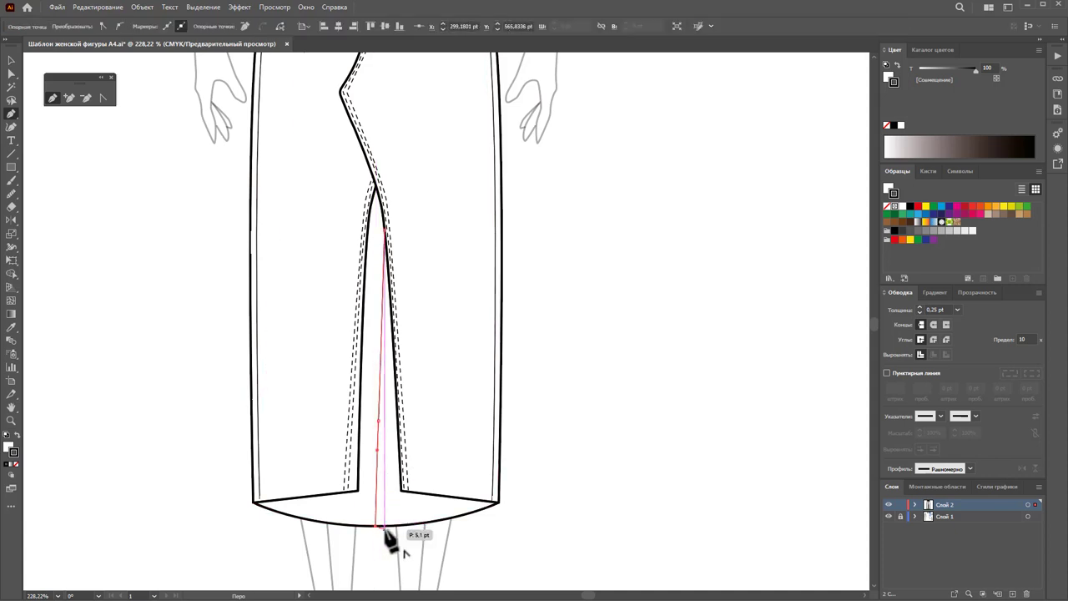
ctrl+click(548, 539)
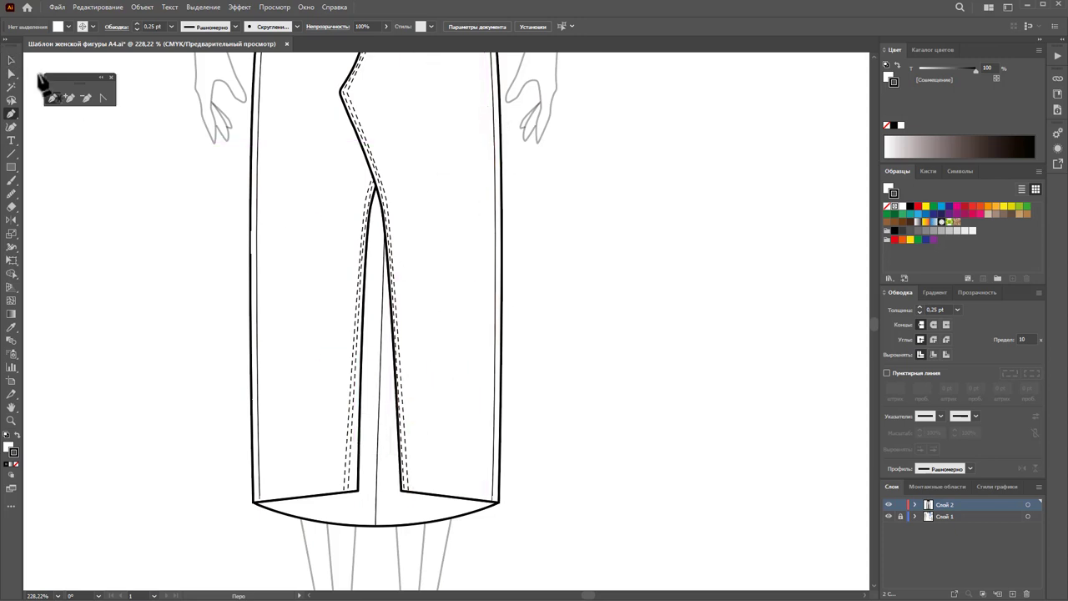
Step: Zoom back out to see the whole skirt
click(11, 62)
key(z)
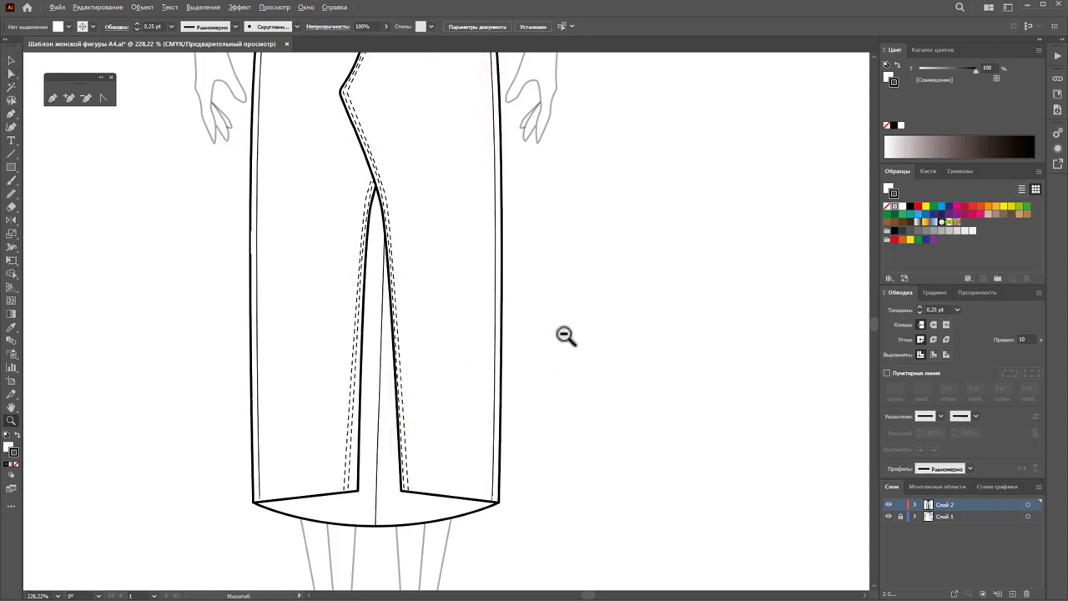
alt+click(530, 272)
alt+click(534, 218)
alt+click(427, 300)
Step: Select the metal button beside the artboard and lock layer Слой 1
scroll(499, 273, down, 1)
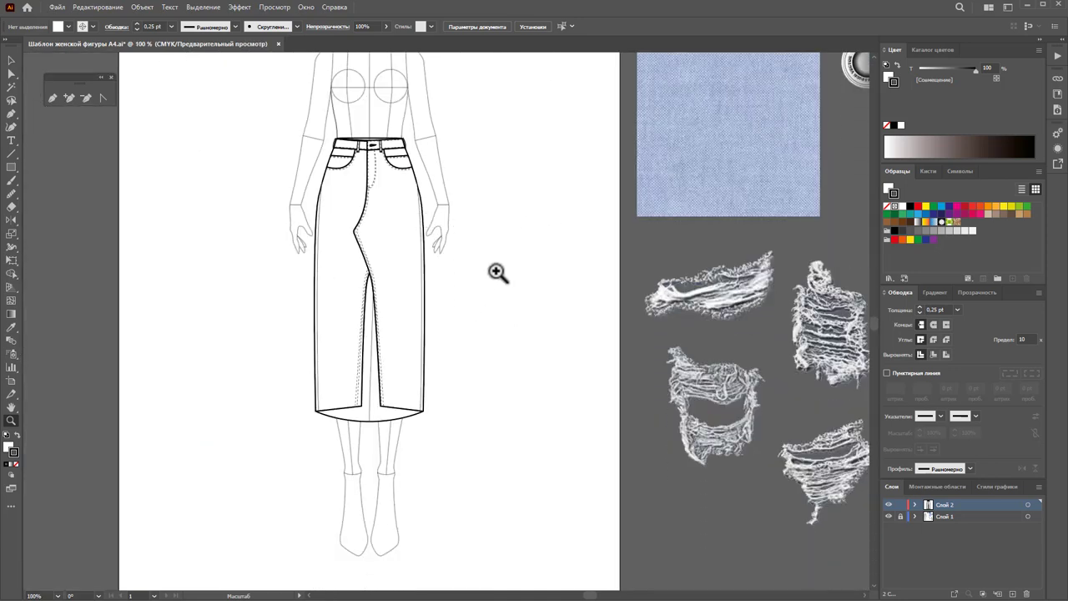
alt+click(602, 288)
drag(310, 282, 339, 282)
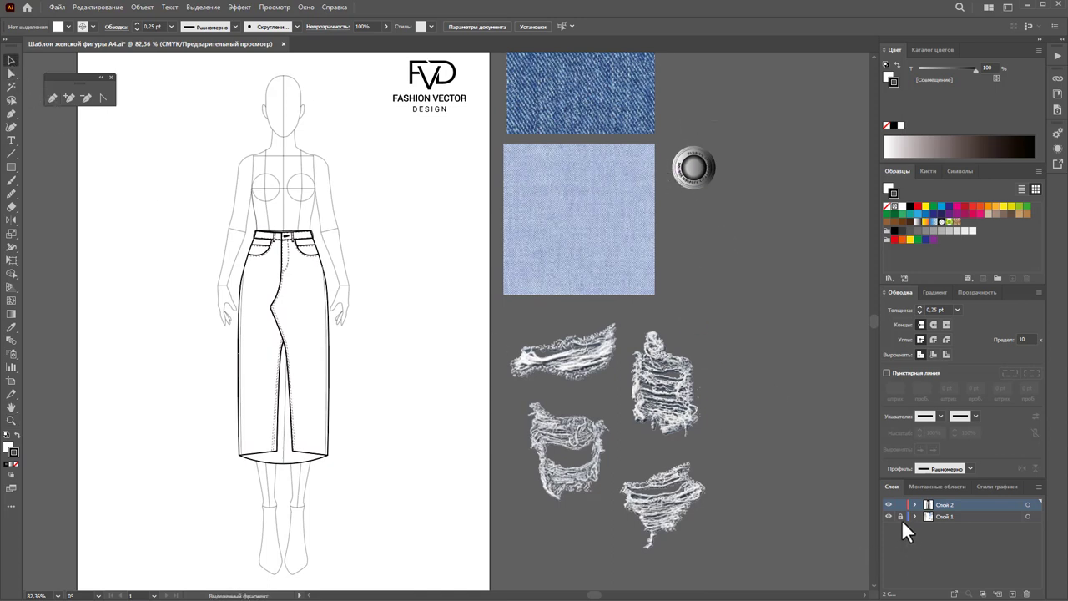
click(690, 183)
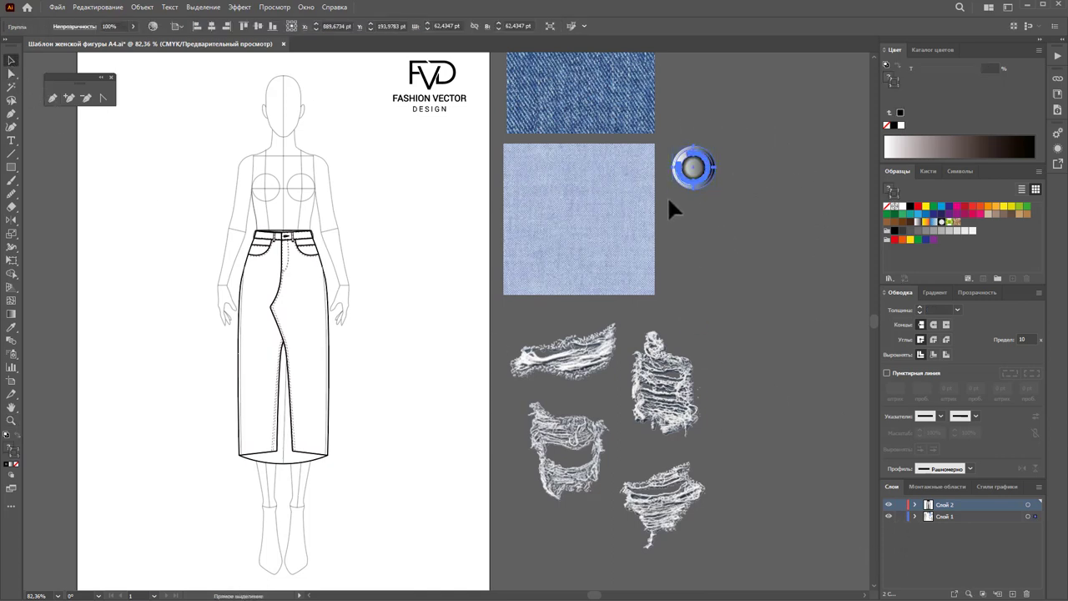
click(900, 517)
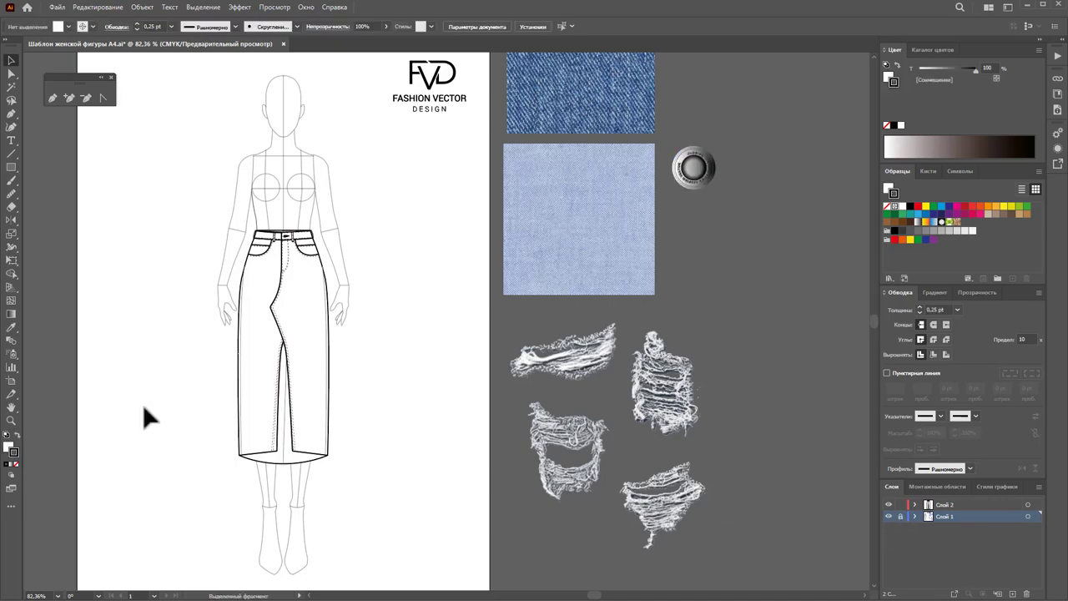
Step: Zoom onto the waistband, paste the button, and dismiss the locked-layer warning
click(10, 425)
drag(286, 209, 459, 358)
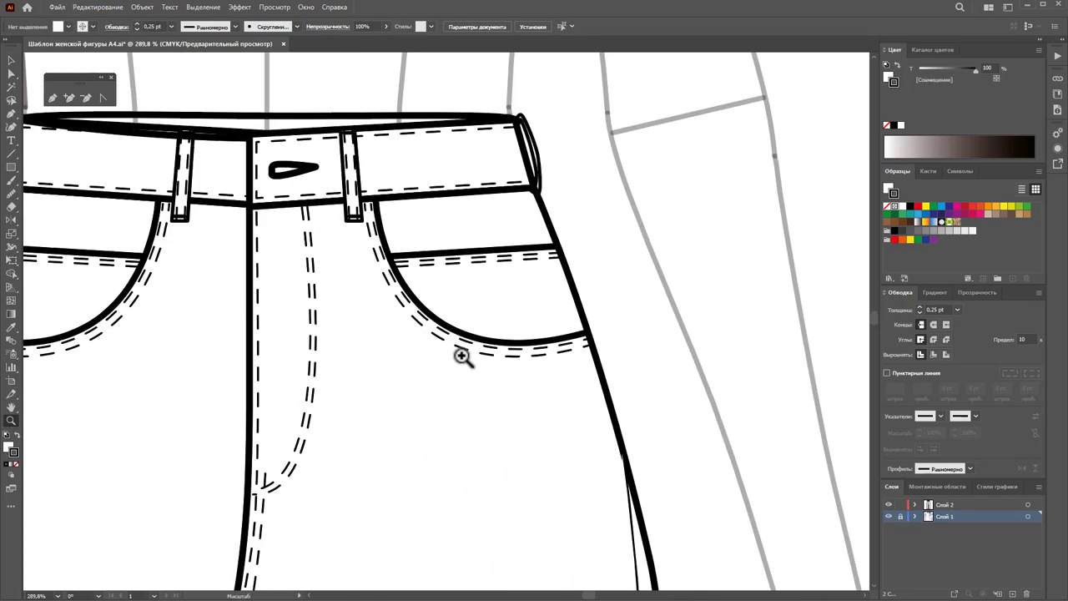
drag(191, 202, 268, 190)
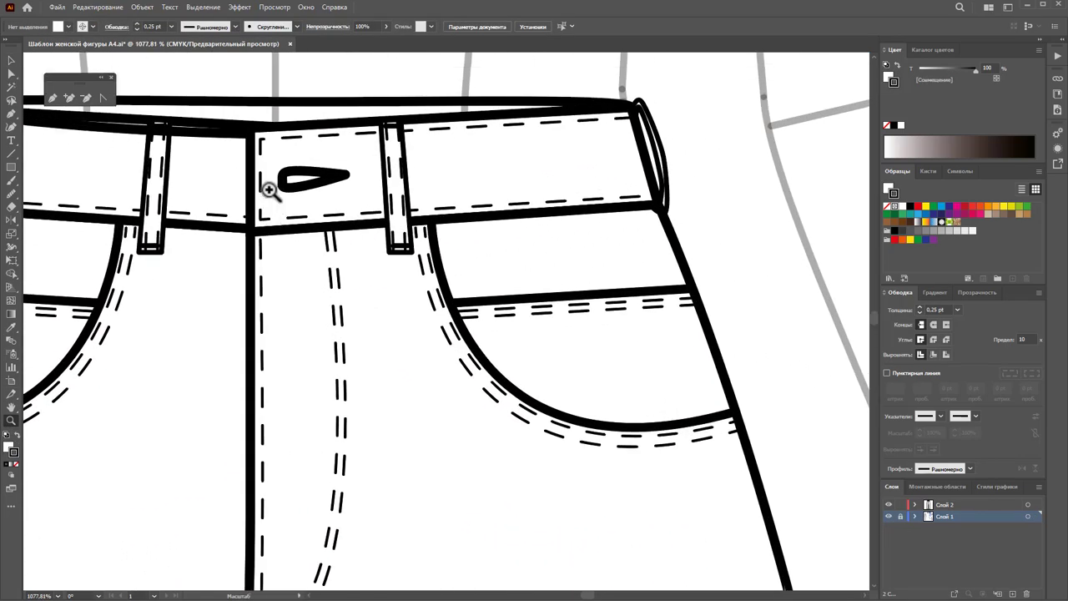
key(ctrl+v)
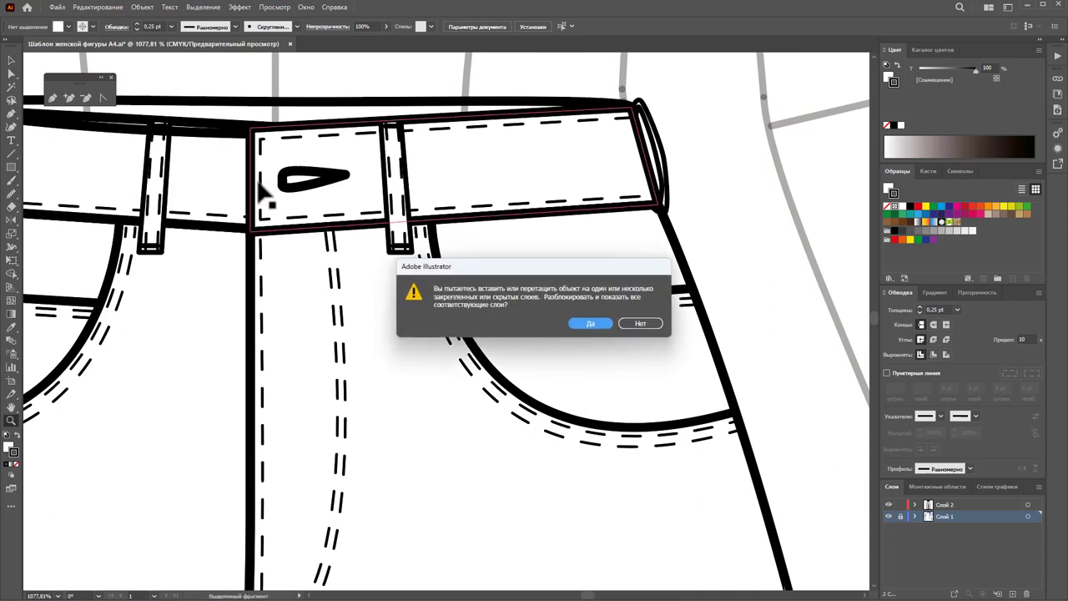
click(642, 324)
click(938, 505)
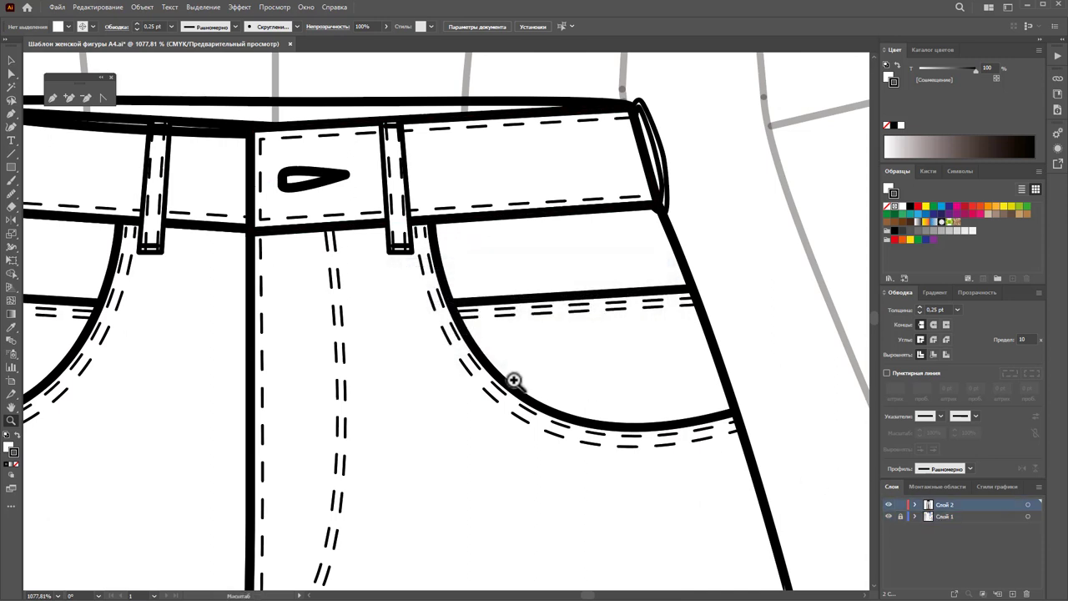
Step: Paste the button badge, nudge it, and close the Scale dialog without resizing
key(ctrl+v)
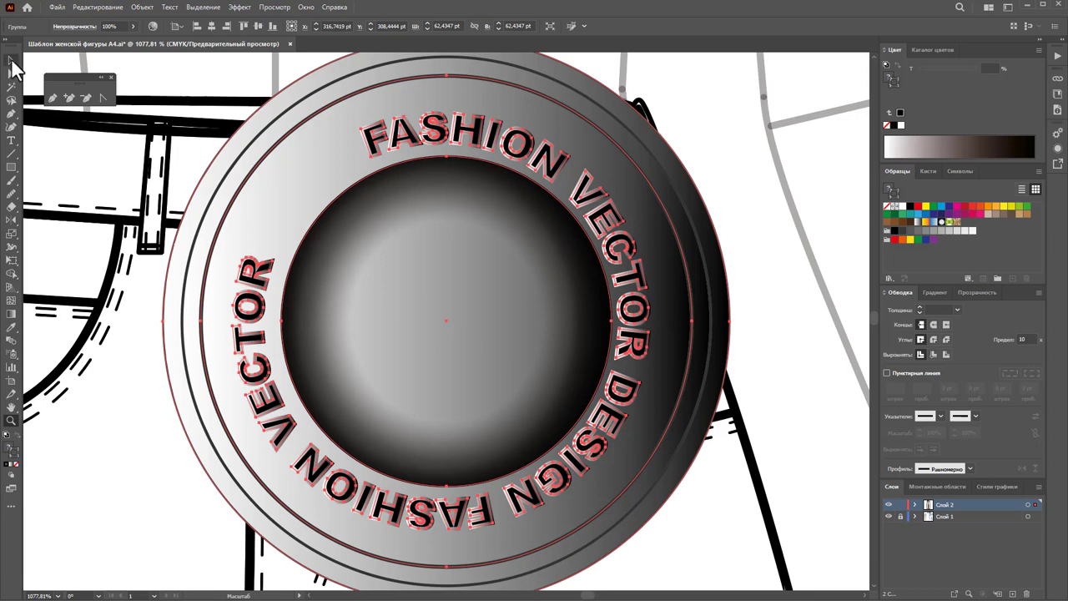
drag(477, 203, 471, 215)
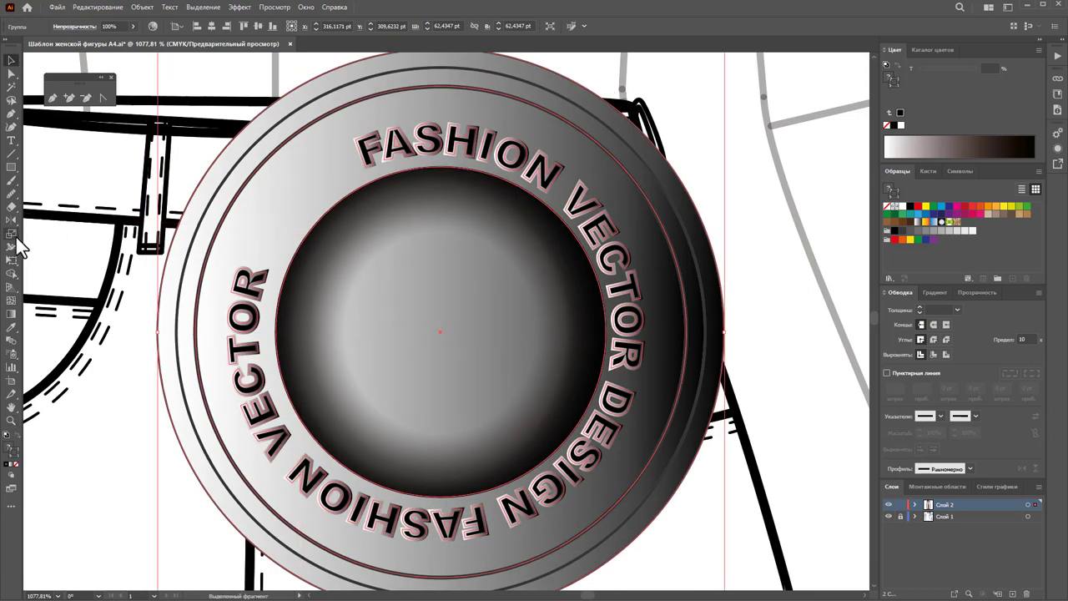
double_click(12, 234)
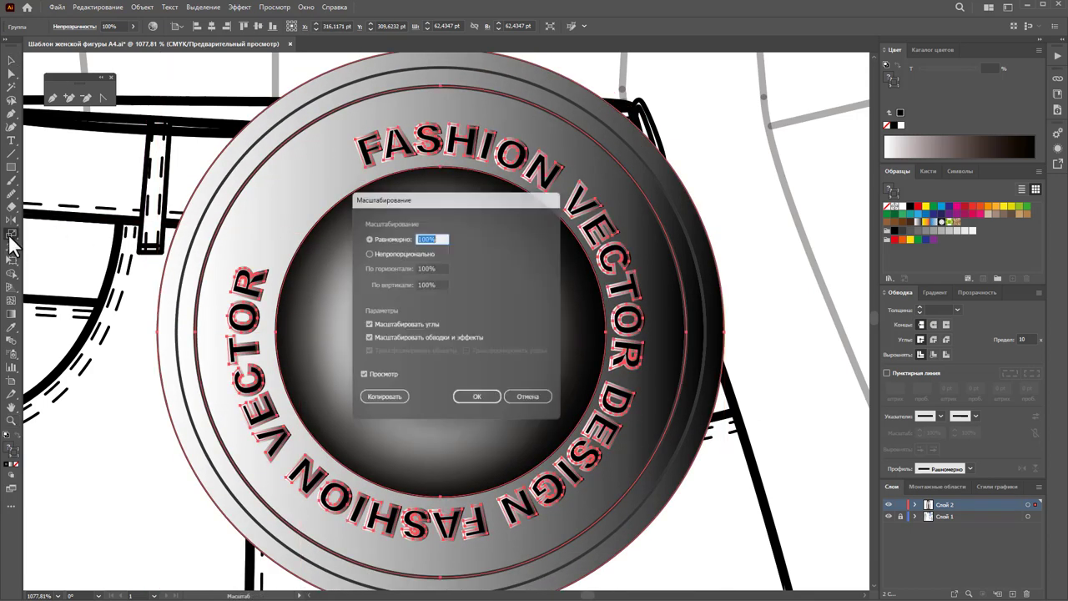
click(480, 403)
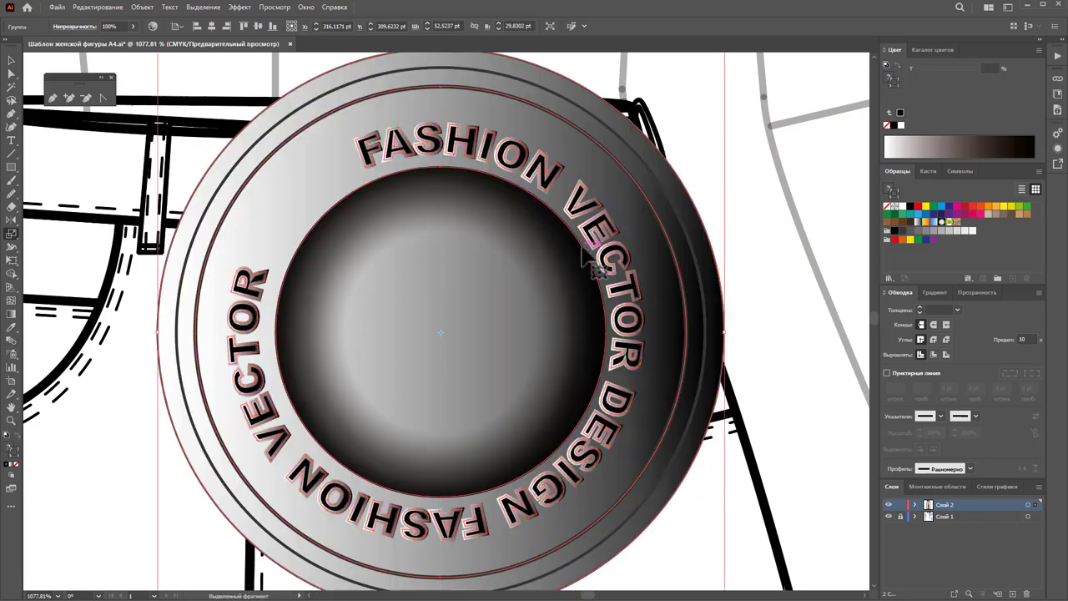
Step: Shrink the FASHION VECTOR DESIGN badge to button size and position it on the waistband
scroll(500, 334, up, 3)
click(11, 61)
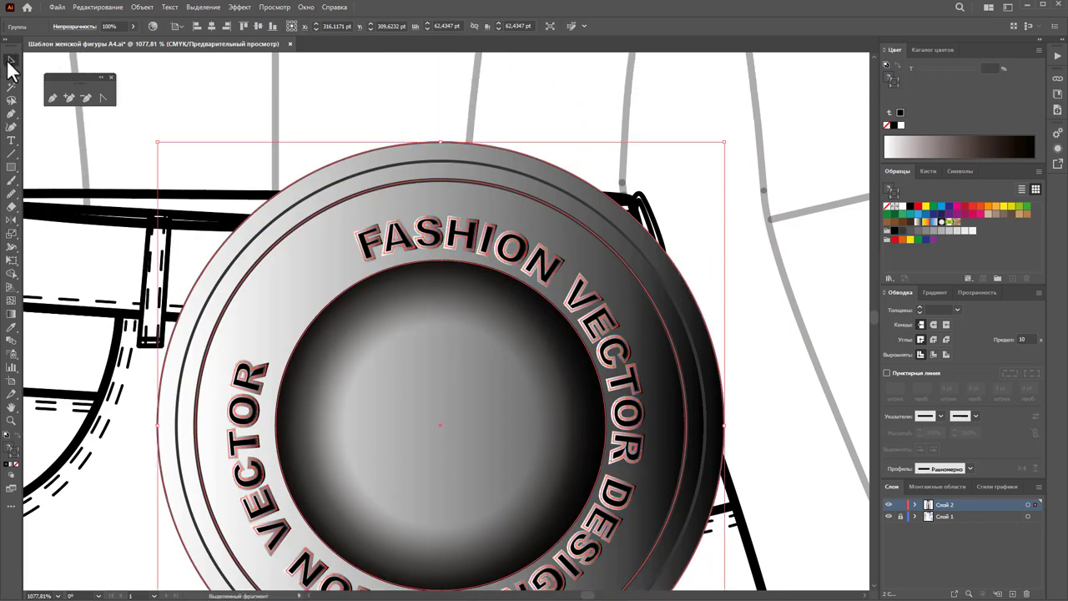
mouse_move(728, 147)
mouse_down()
mouse_move(437, 422)
mouse_move(318, 299)
mouse_up()
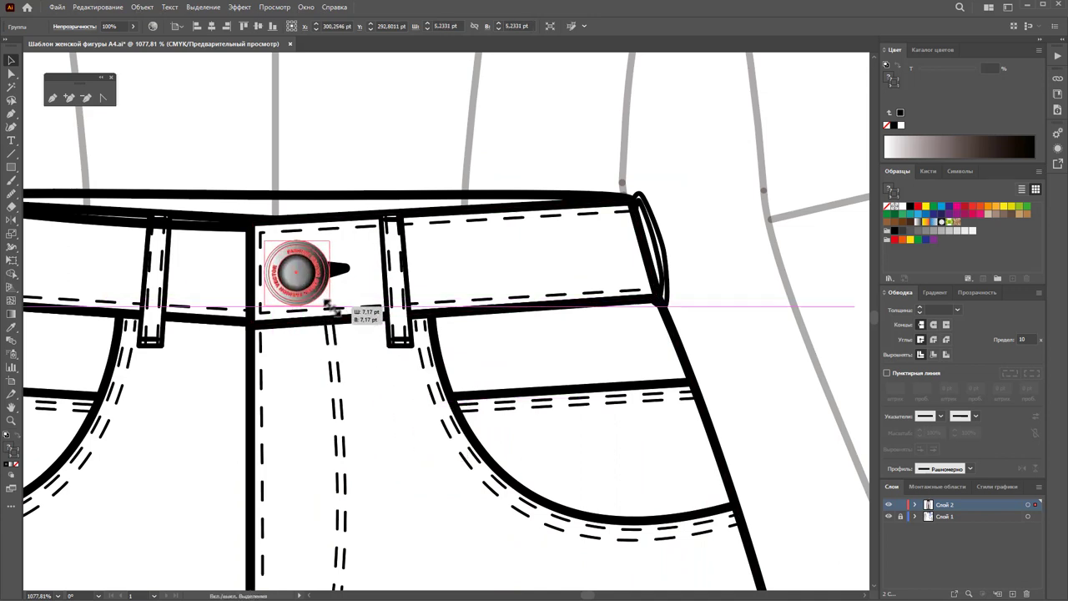
drag(325, 300, 336, 309)
drag(289, 277, 294, 277)
Step: Select the waistband outline, pocket stitch line and waistband piece in turn
click(426, 97)
click(417, 330)
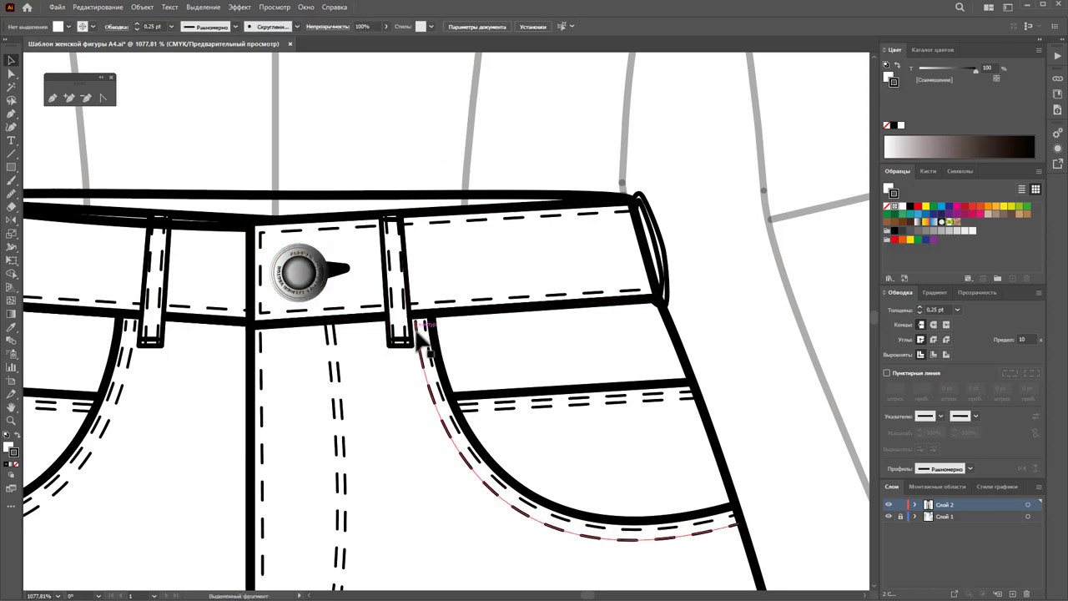
click(428, 332)
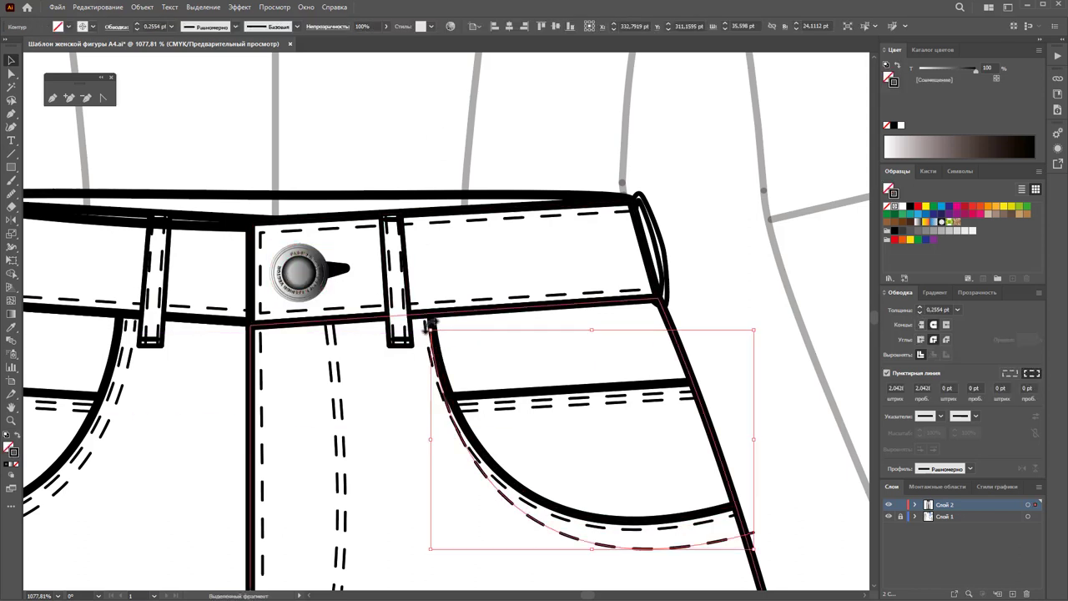
click(627, 269)
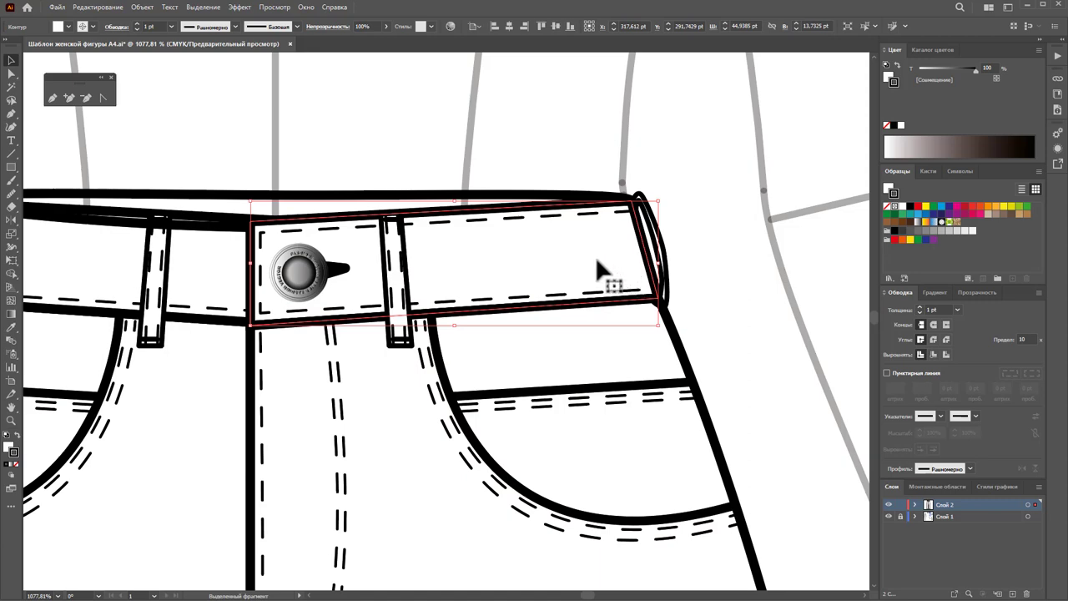
Step: Zoom out step by step until the whole artboard is visible
key(z)
alt+click(329, 407)
alt+click(481, 368)
alt+click(468, 412)
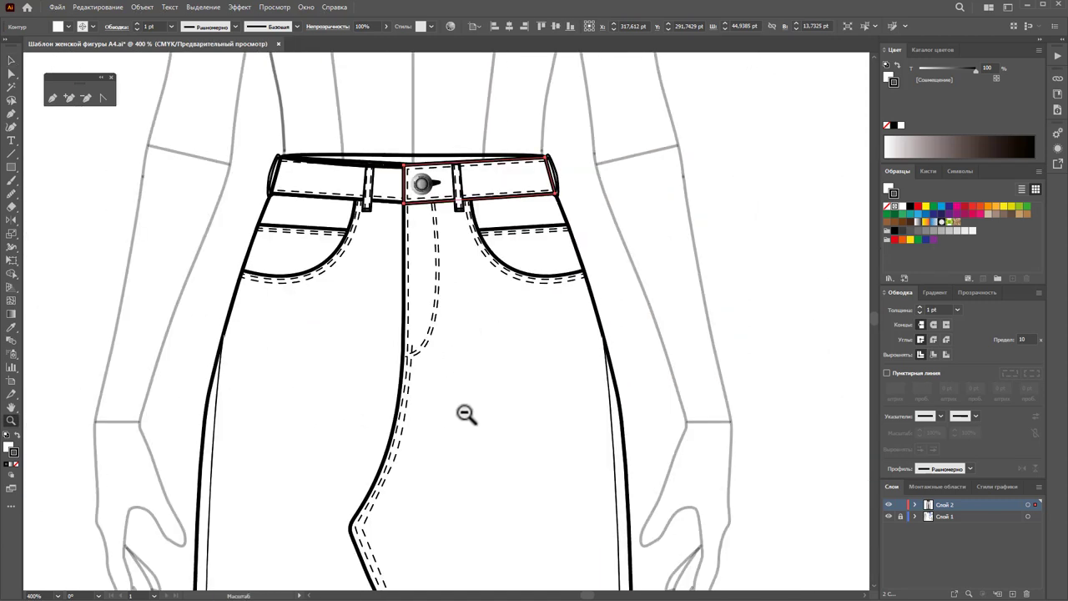
alt+click(499, 390)
alt+click(498, 378)
alt+click(499, 378)
alt+click(503, 365)
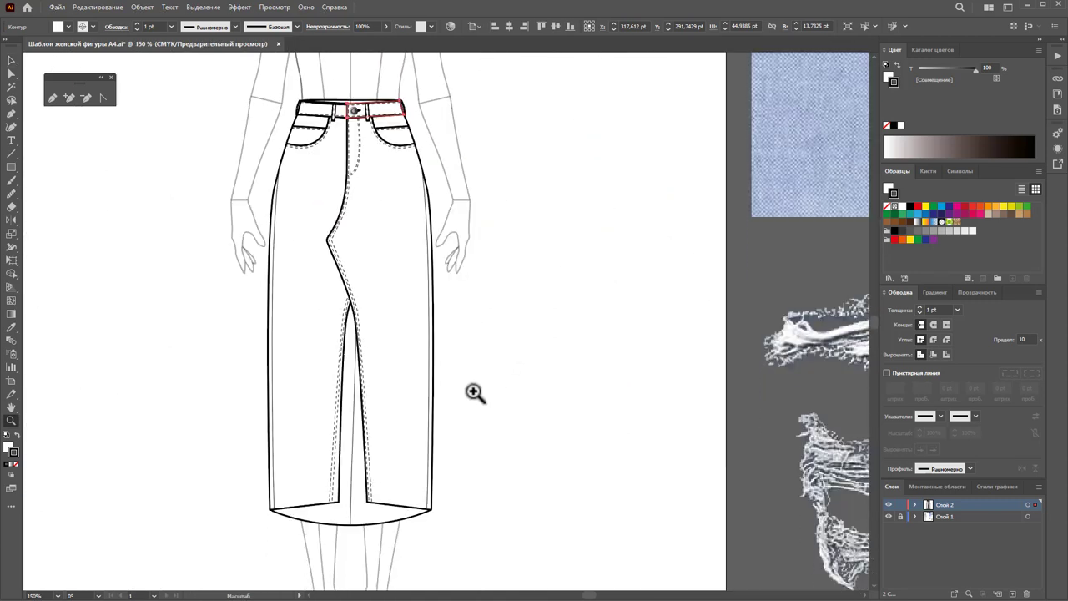
alt+click(442, 373)
alt+click(448, 356)
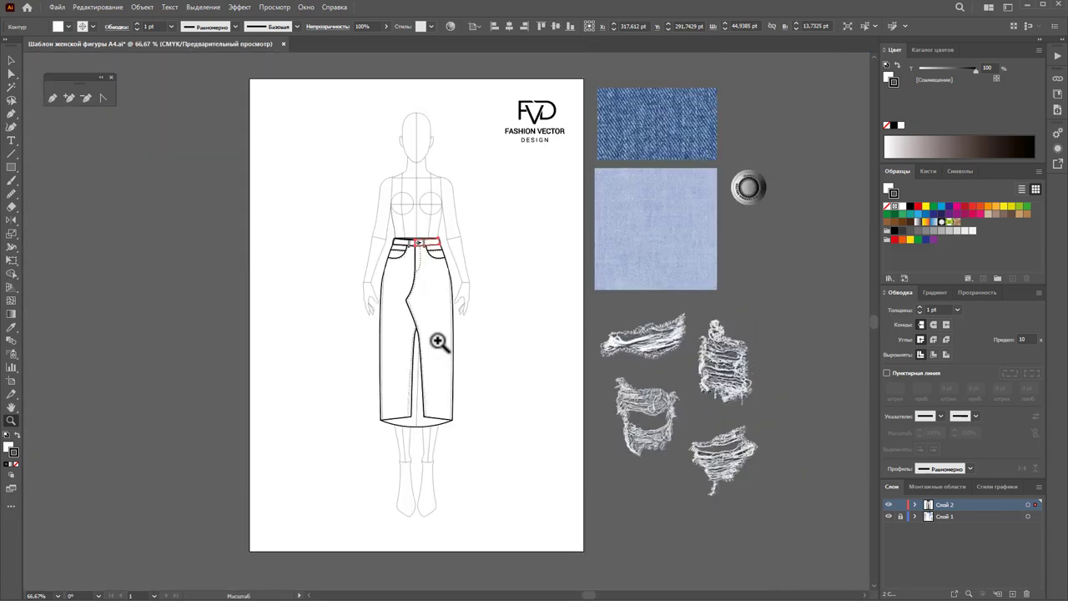
click(11, 61)
Step: Duplicate the whole figure and skirt to the right of the original
click(513, 343)
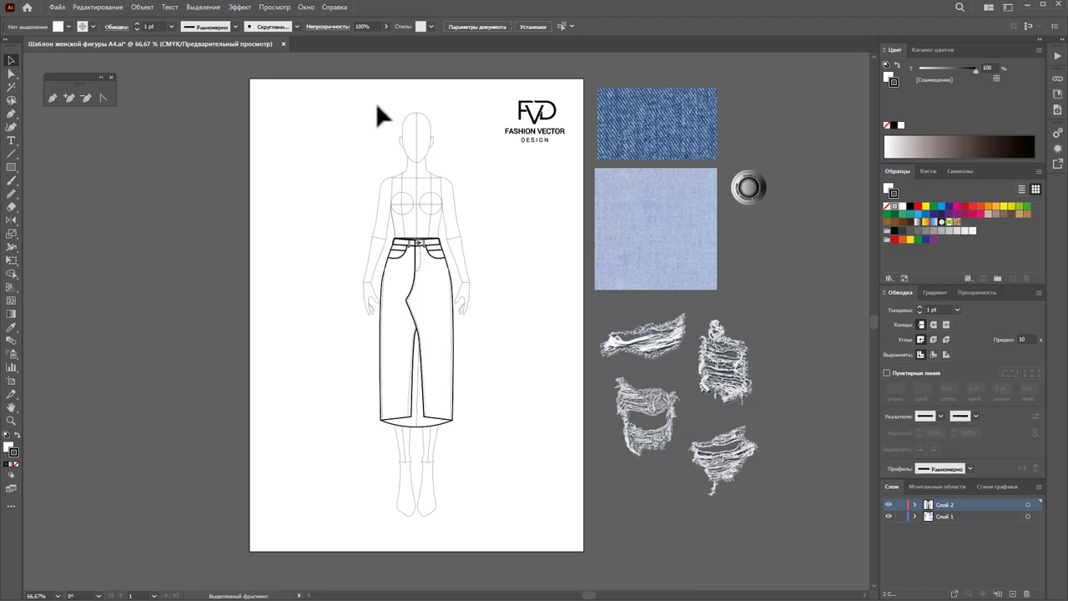
drag(345, 102, 489, 534)
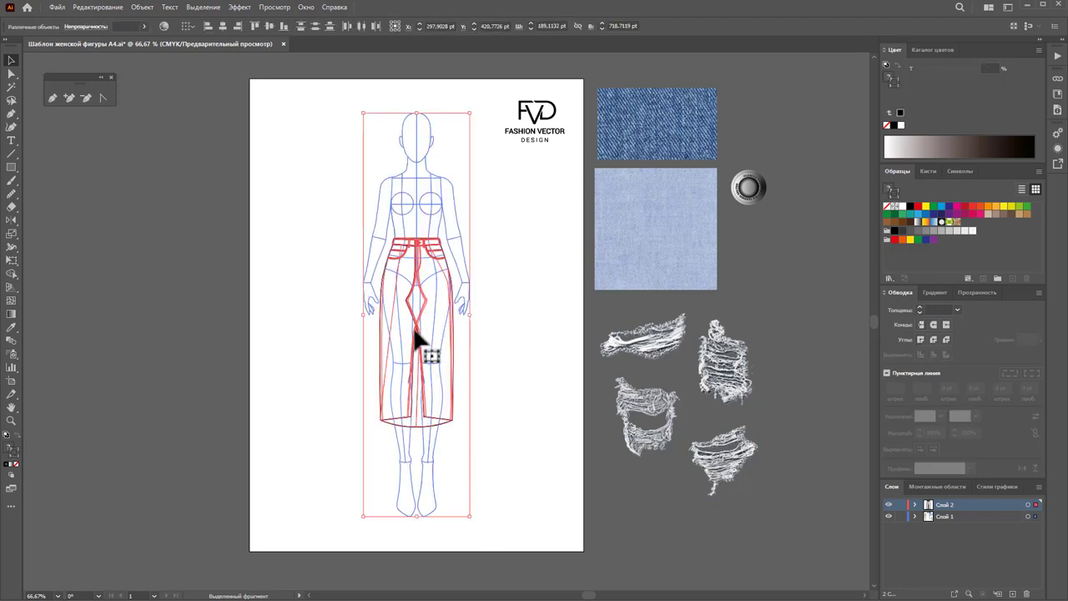
mouse_move(412, 330)
mouse_down()
mouse_move(341, 335)
mouse_move(468, 332)
mouse_up()
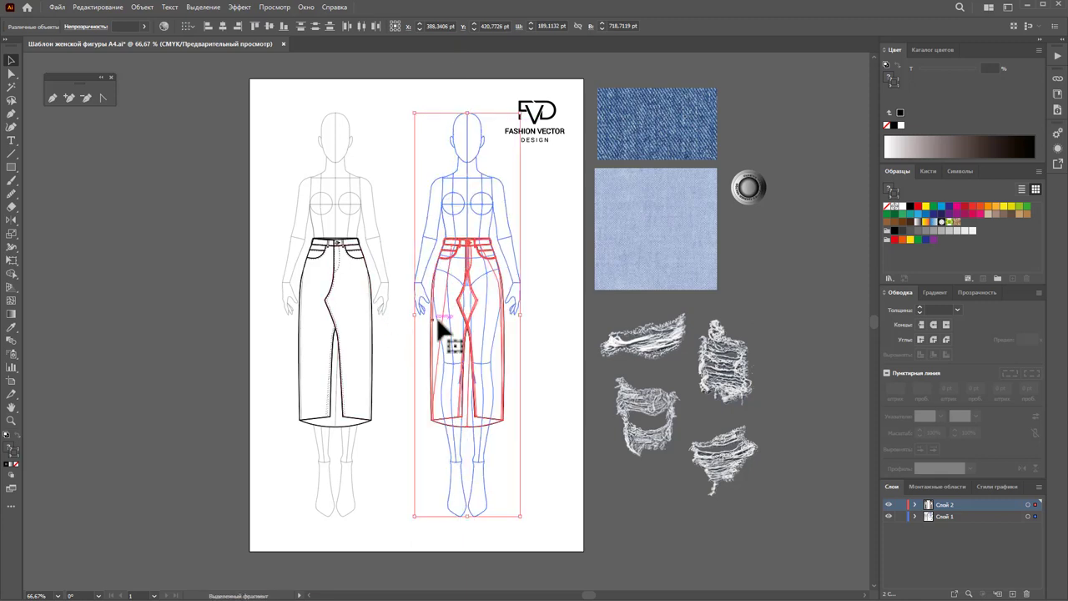
click(543, 315)
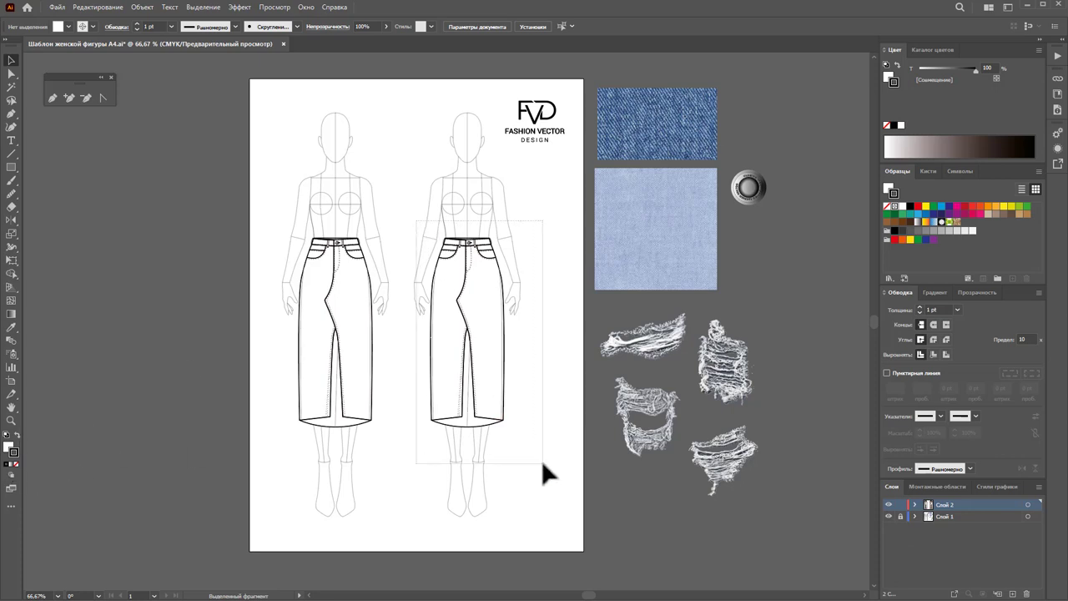
Step: Group all the copied skirt's lines into one object
drag(421, 234, 551, 479)
right_click(485, 359)
click(529, 478)
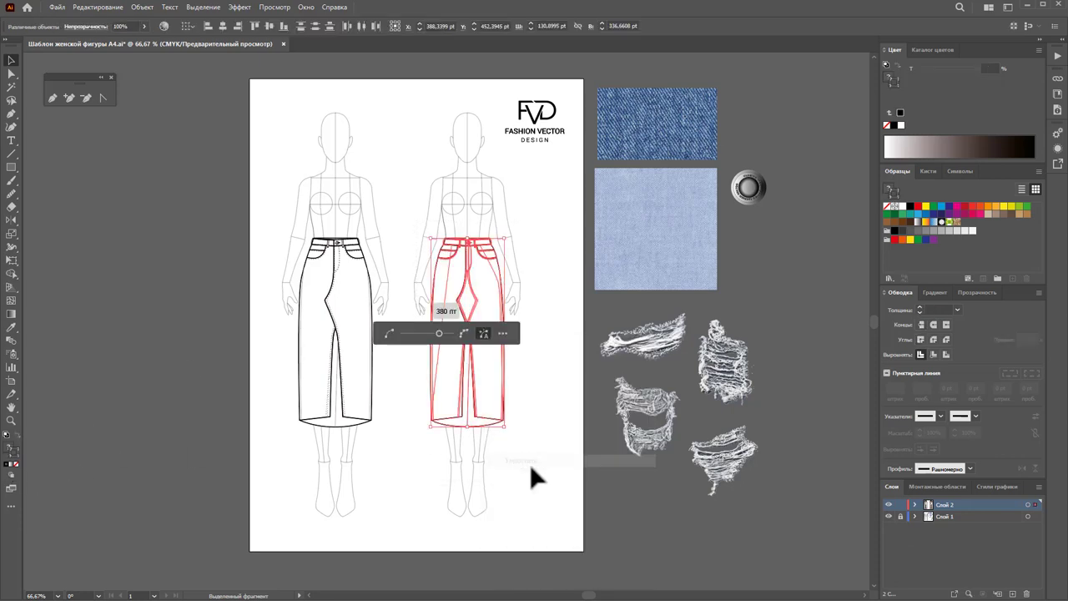
click(541, 391)
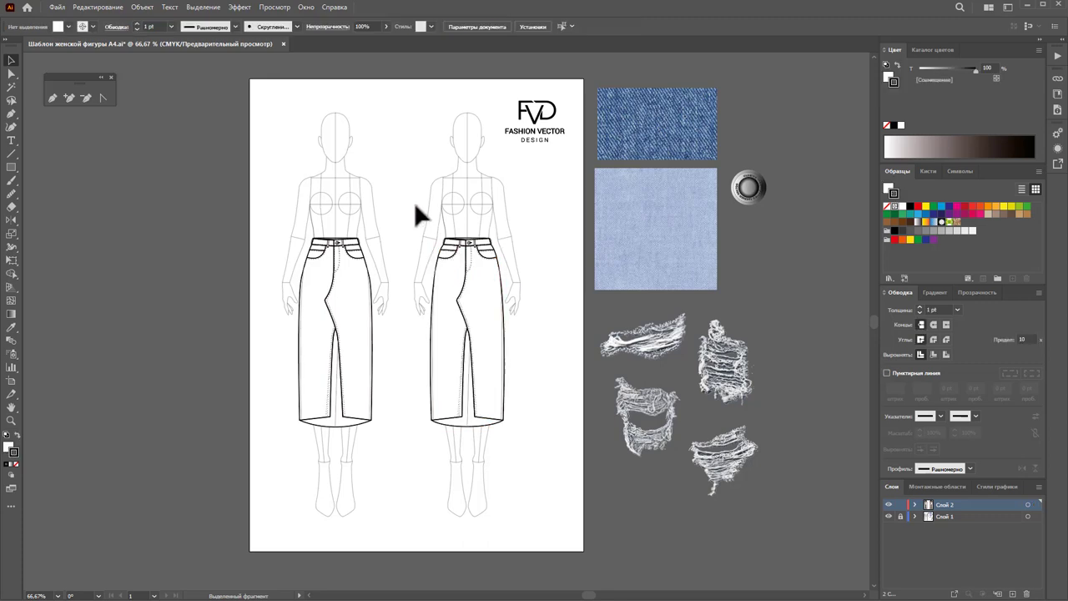
drag(413, 202, 514, 446)
right_click(483, 349)
click(523, 491)
click(362, 513)
Step: Add the light-blue and dark denim textures to the Swatches panel
click(12, 420)
click(722, 305)
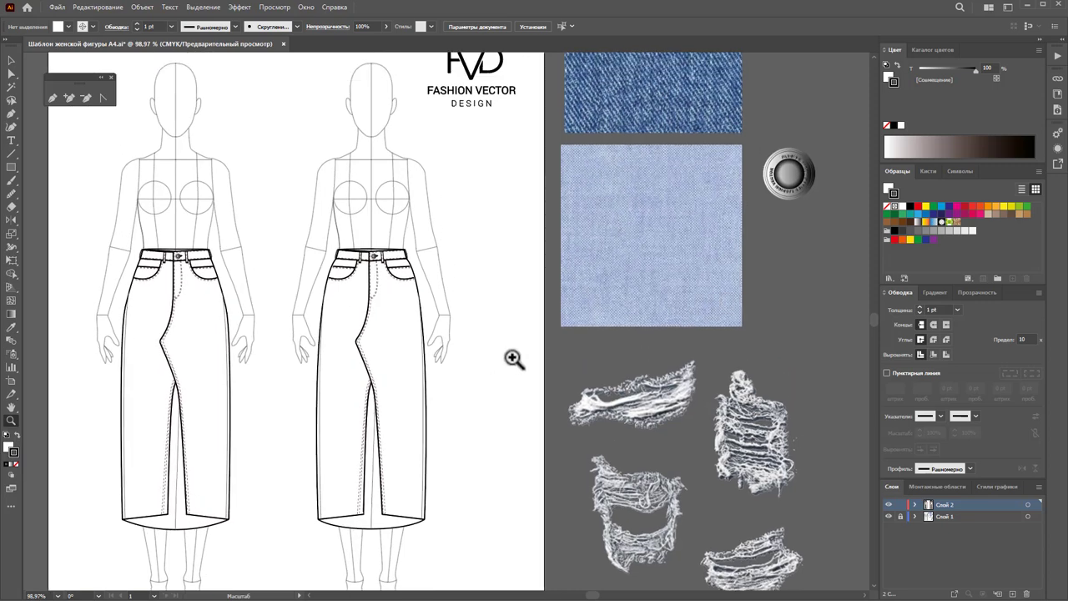
click(11, 62)
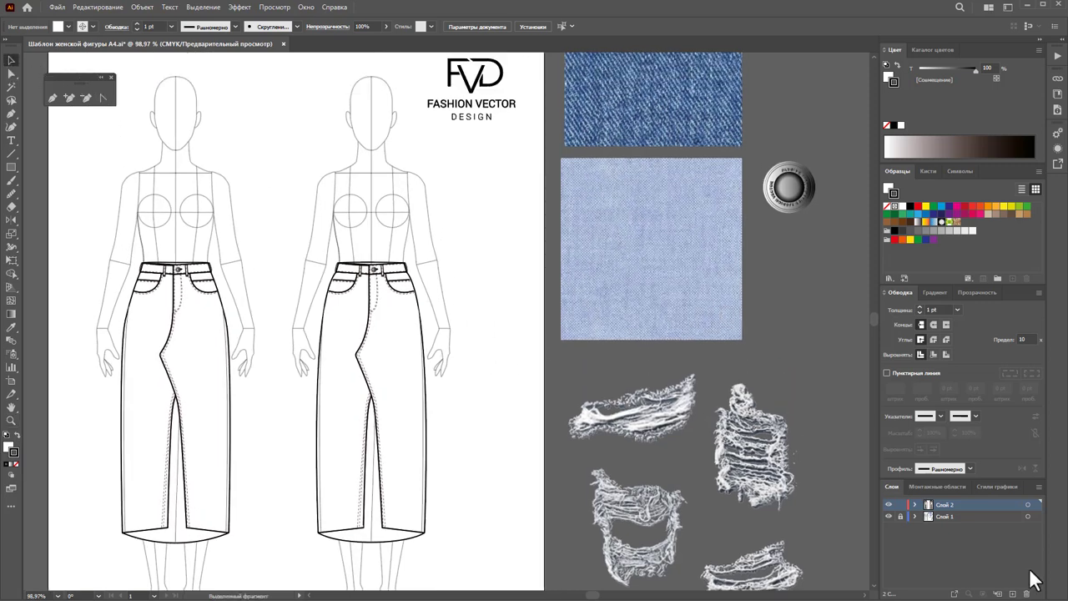
click(683, 288)
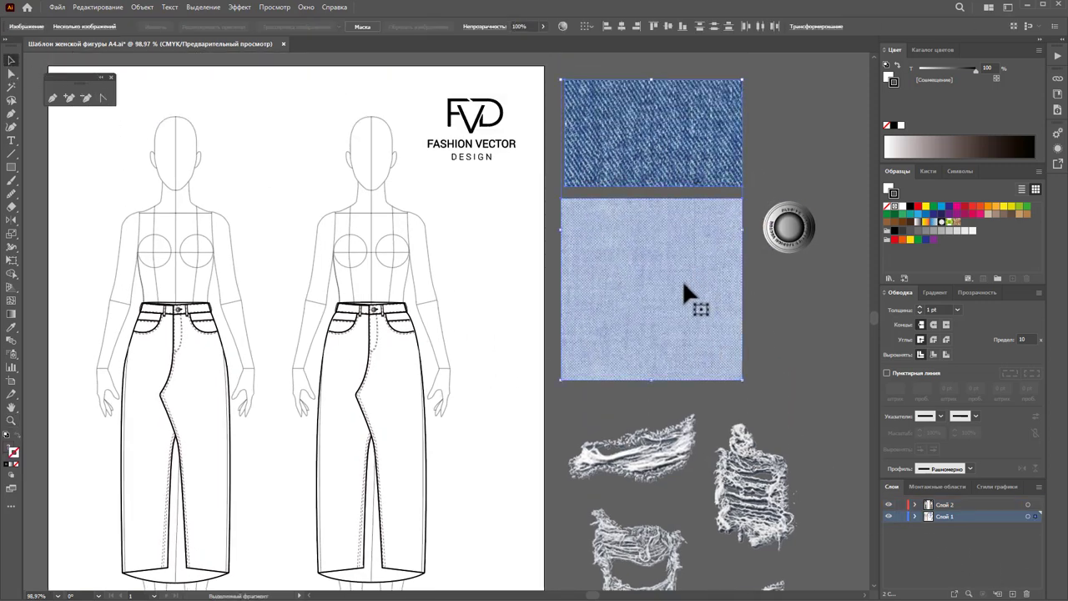
scroll(682, 283, down, 3)
scroll(684, 167, down, 1)
scroll(687, 148, down, 2)
mouse_move(706, 108)
mouse_down()
mouse_move(698, 567)
mouse_move(689, 498)
mouse_move(845, 321)
mouse_move(651, 483)
mouse_up()
drag(655, 404, 952, 250)
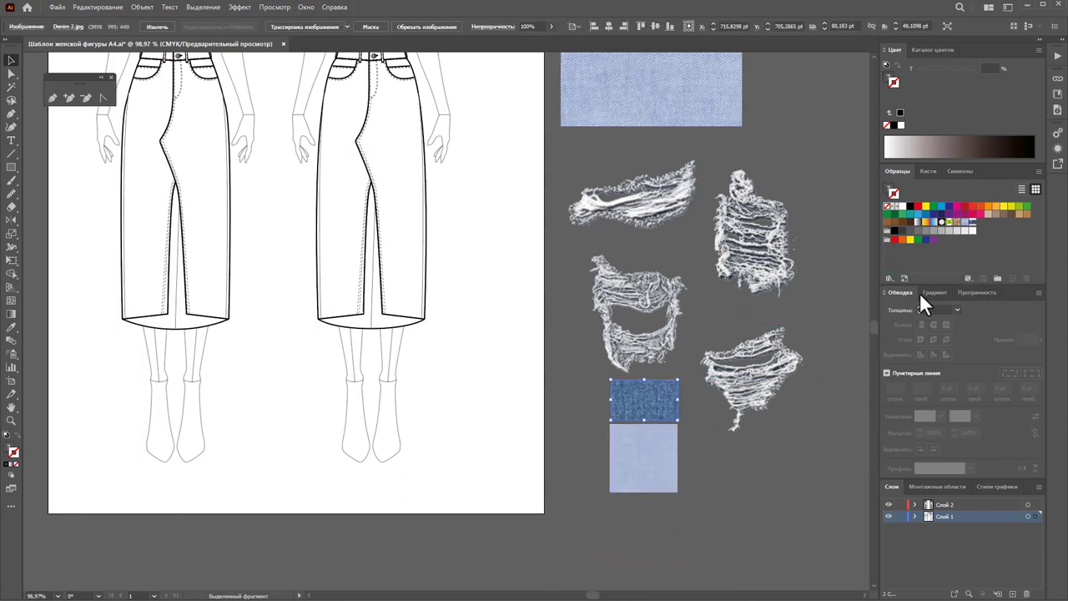
Step: Delete the two leftover texture copies beside the artboard
shift+click(650, 468)
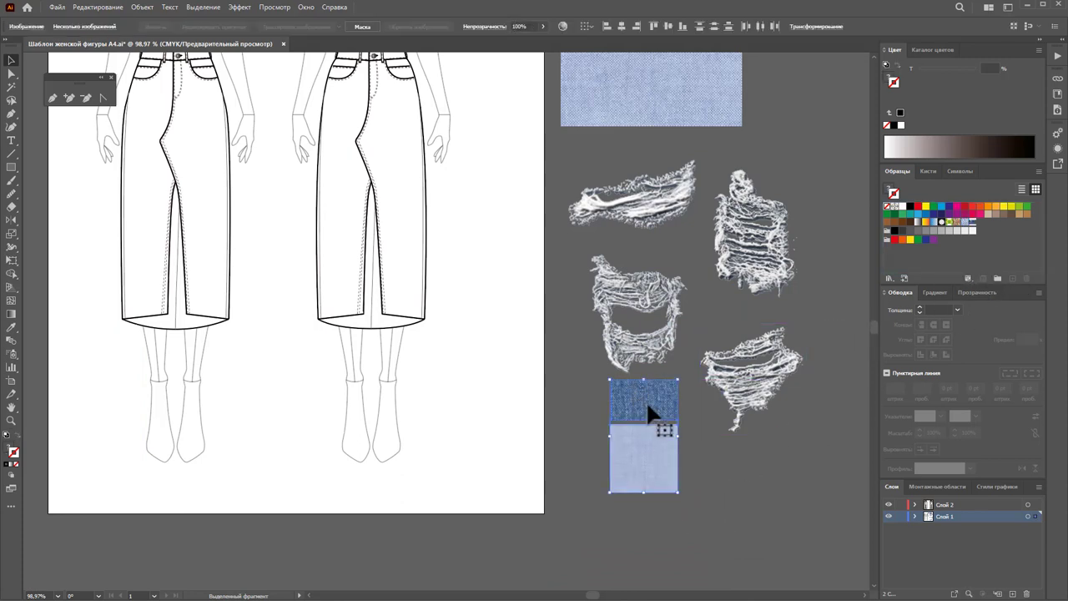
key(Delete)
scroll(634, 413, up, 3)
click(401, 288)
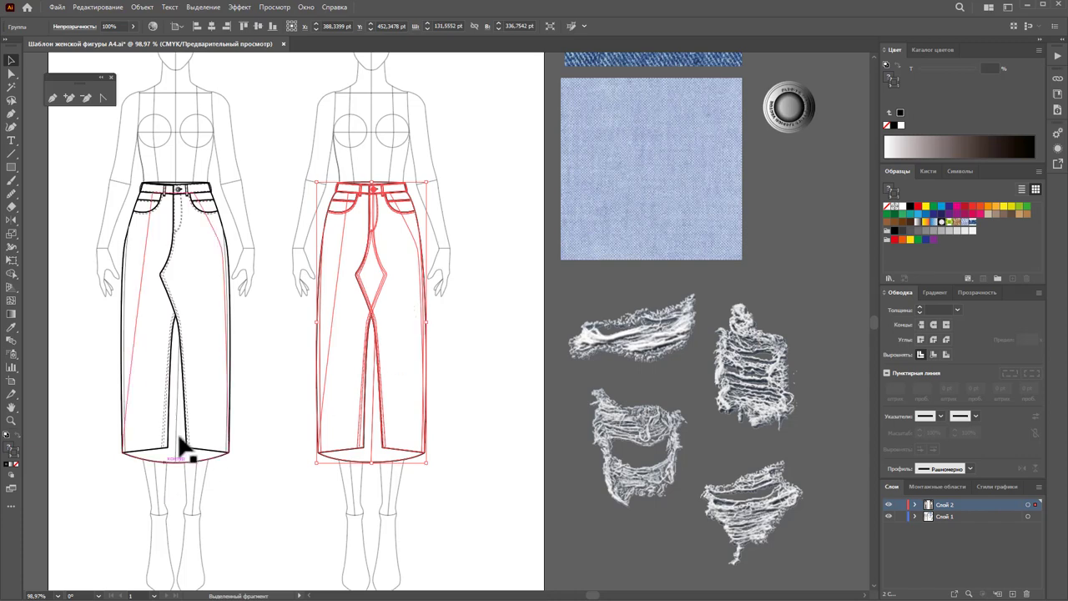
Step: Isolate the second skirt group and fill its right front panel with dark denim
double_click(405, 290)
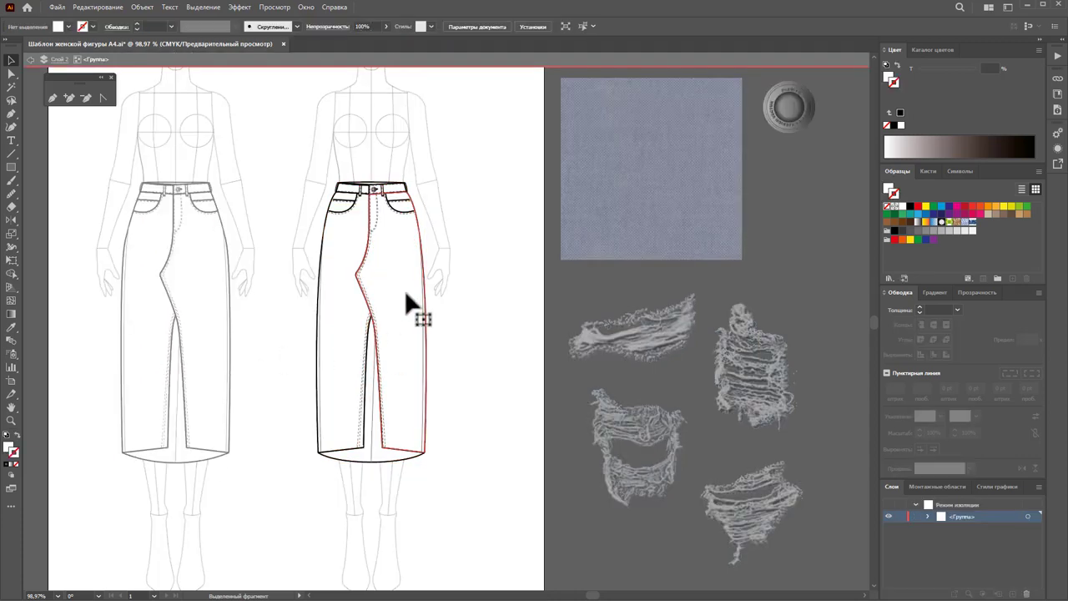
click(11, 420)
drag(412, 252, 476, 295)
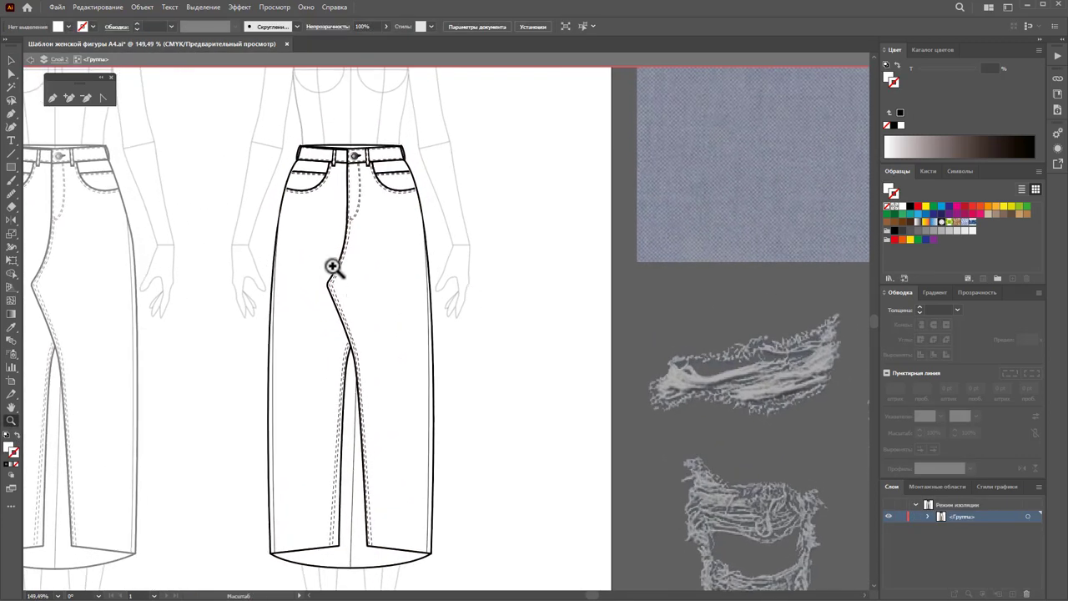
click(11, 60)
click(407, 287)
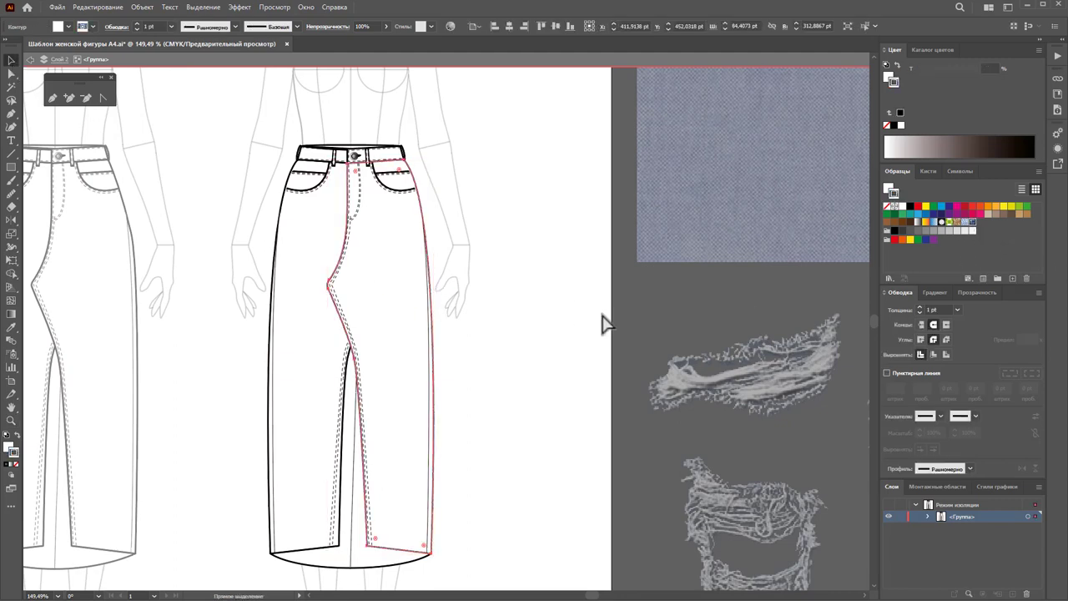
key(a)
key(v)
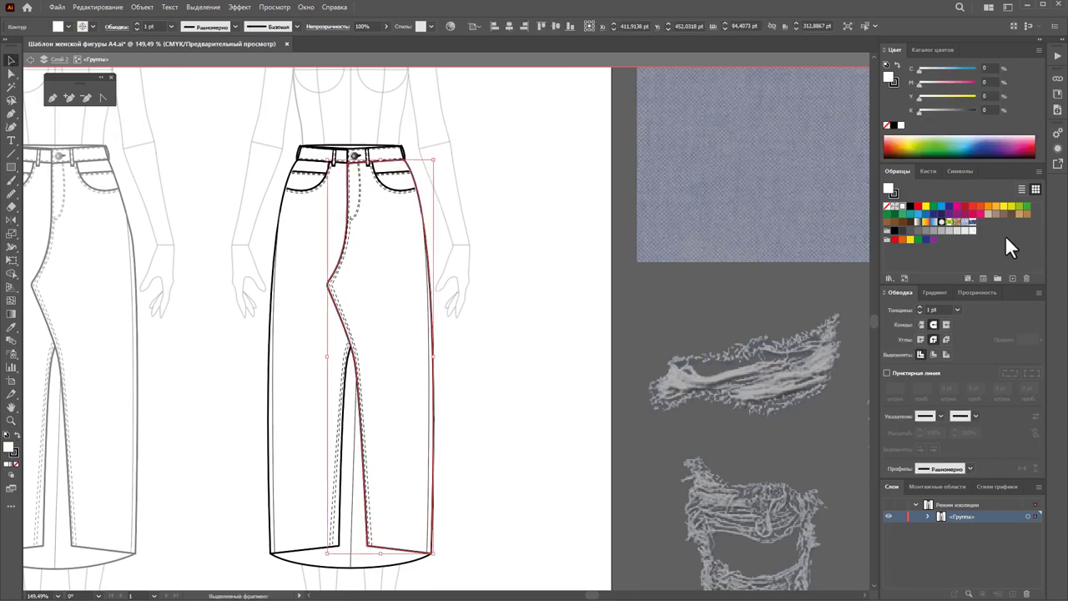
click(971, 223)
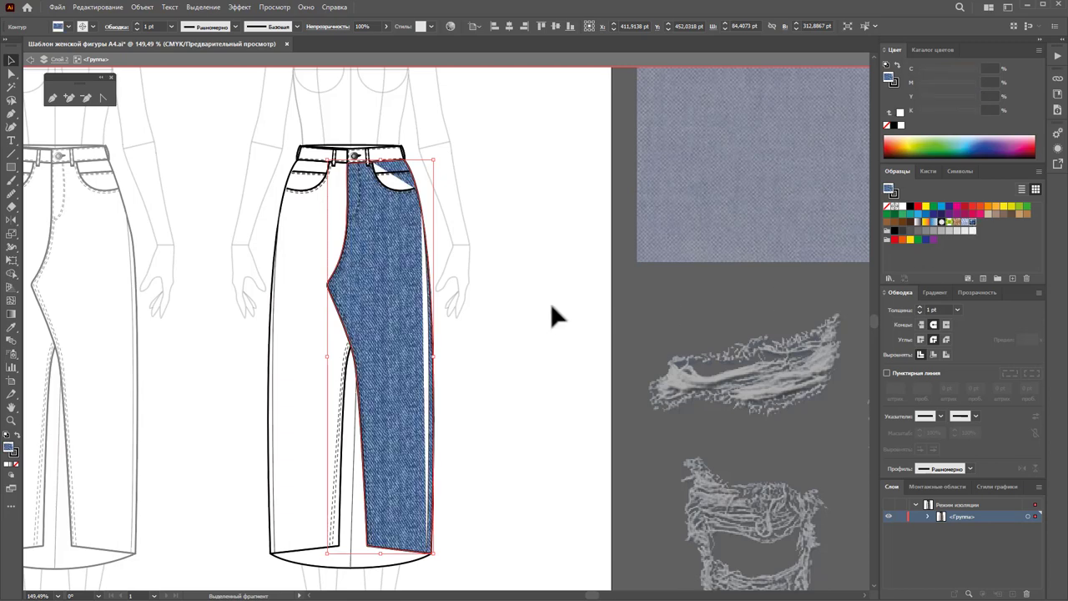
Step: Delete the white right pocket shape and set the right edge strip's fill to None
click(403, 182)
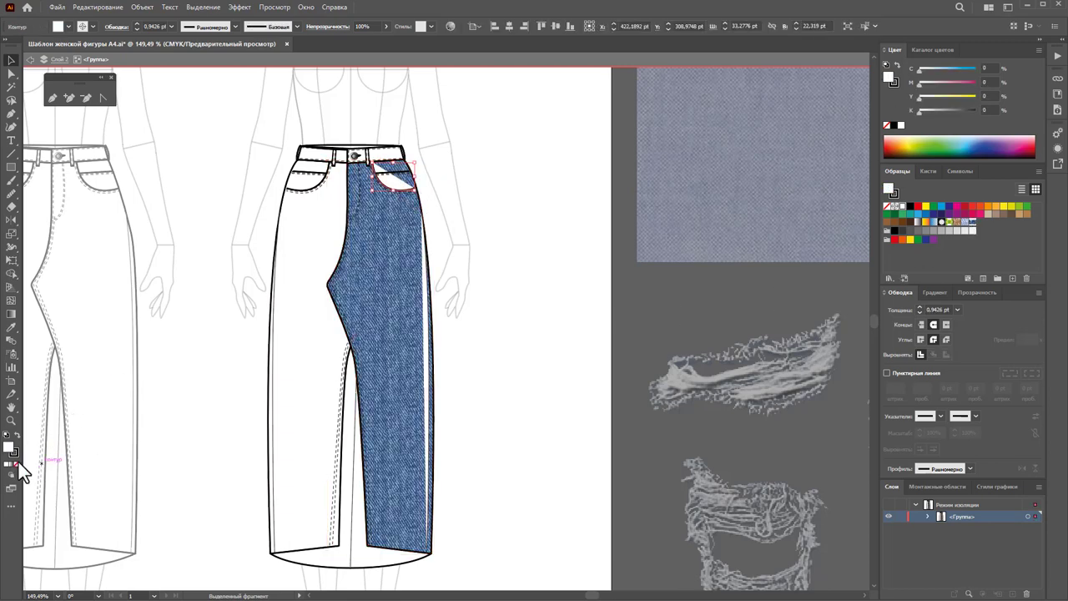
key(Delete)
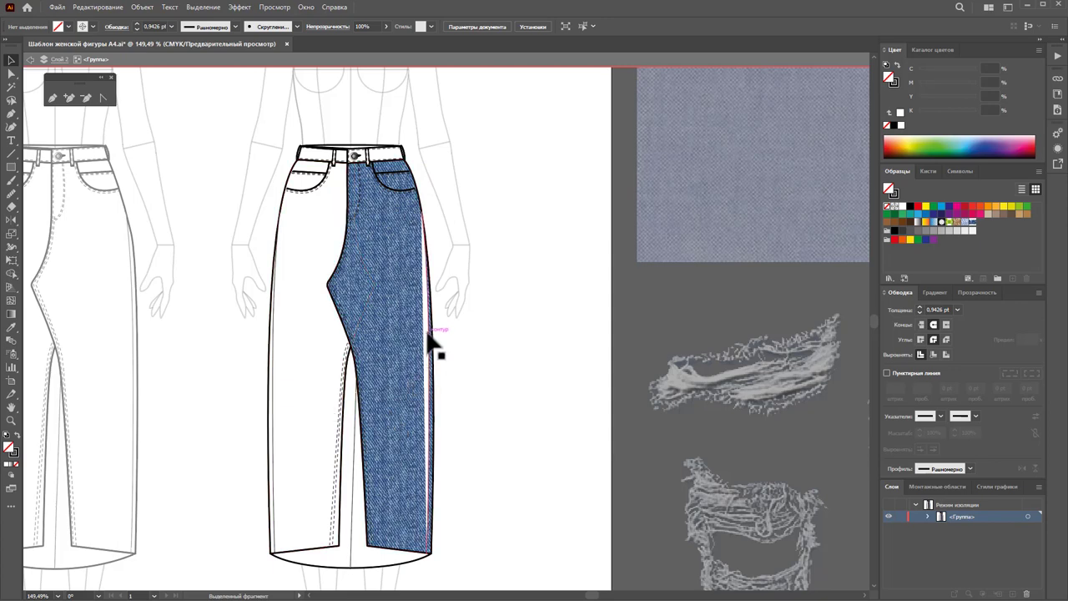
click(429, 342)
click(17, 465)
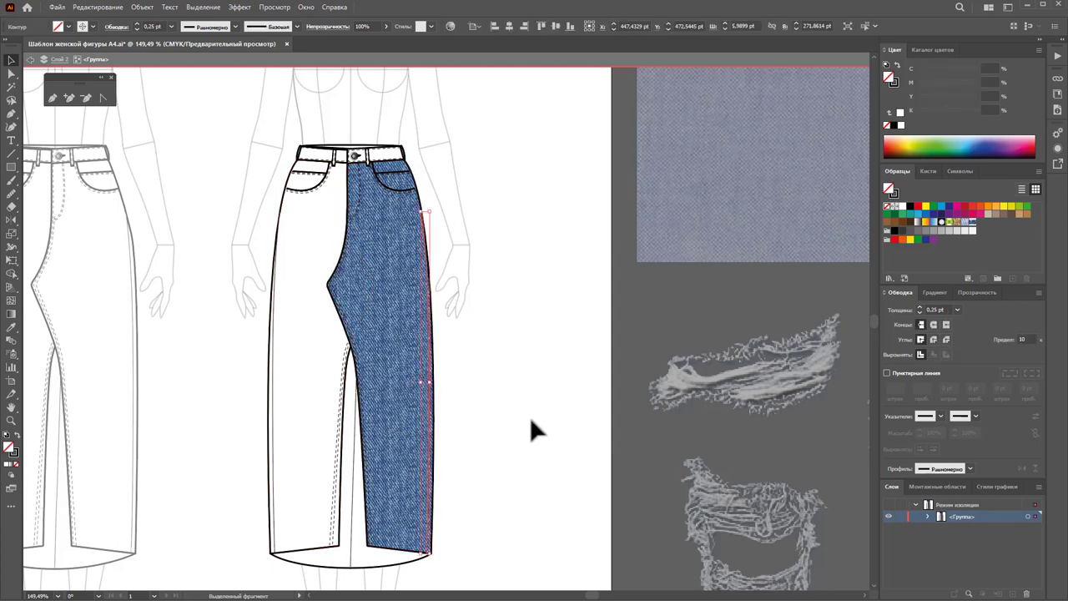
Step: Fill the left leg with denim and set its pocket and edge strip fill to None
click(308, 393)
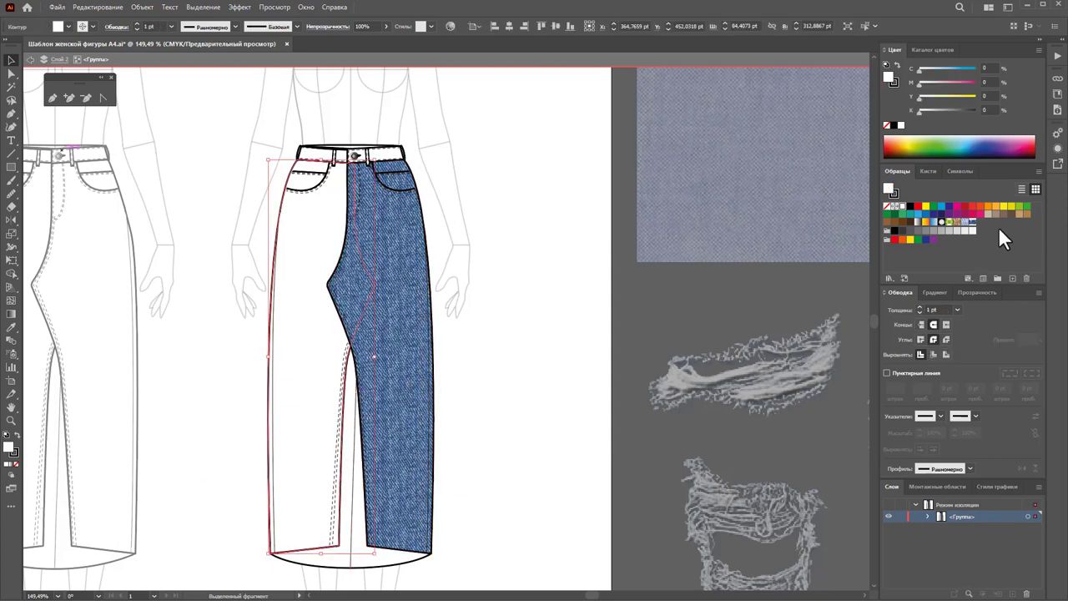
click(968, 223)
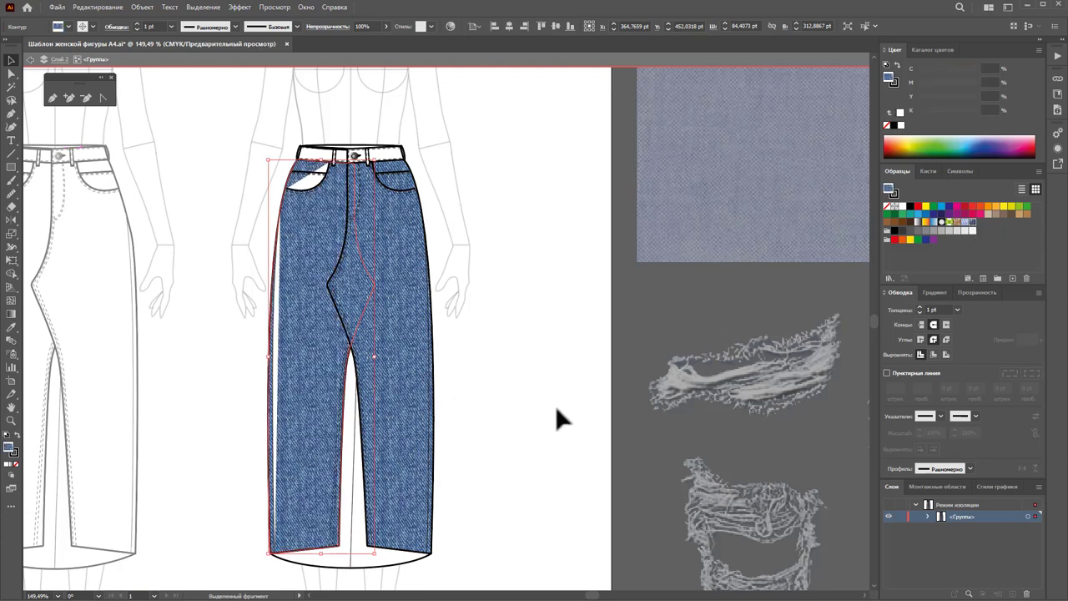
click(274, 341)
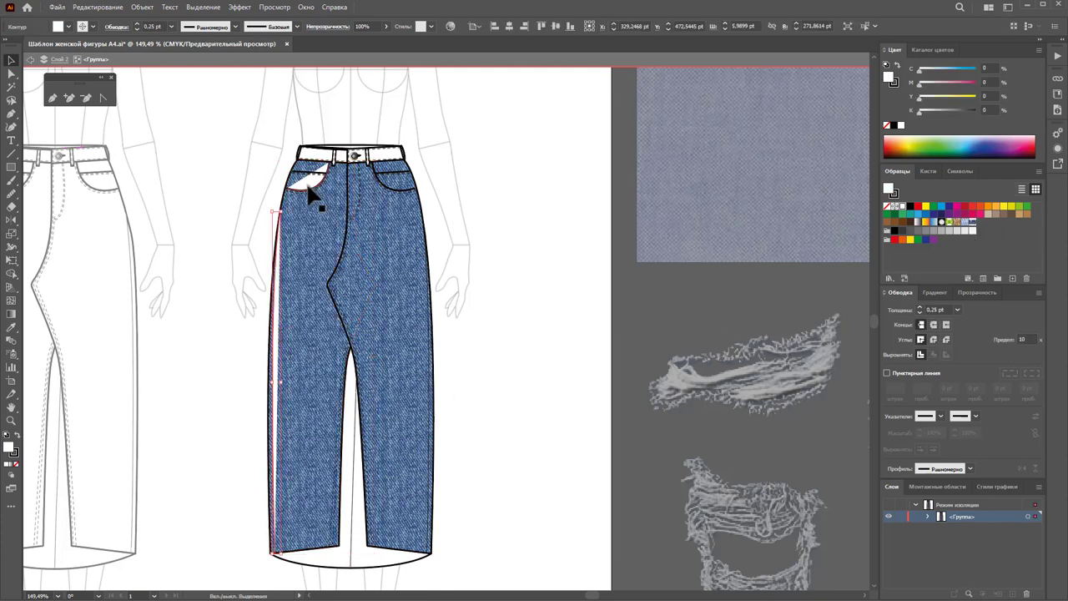
drag(310, 190, 322, 225)
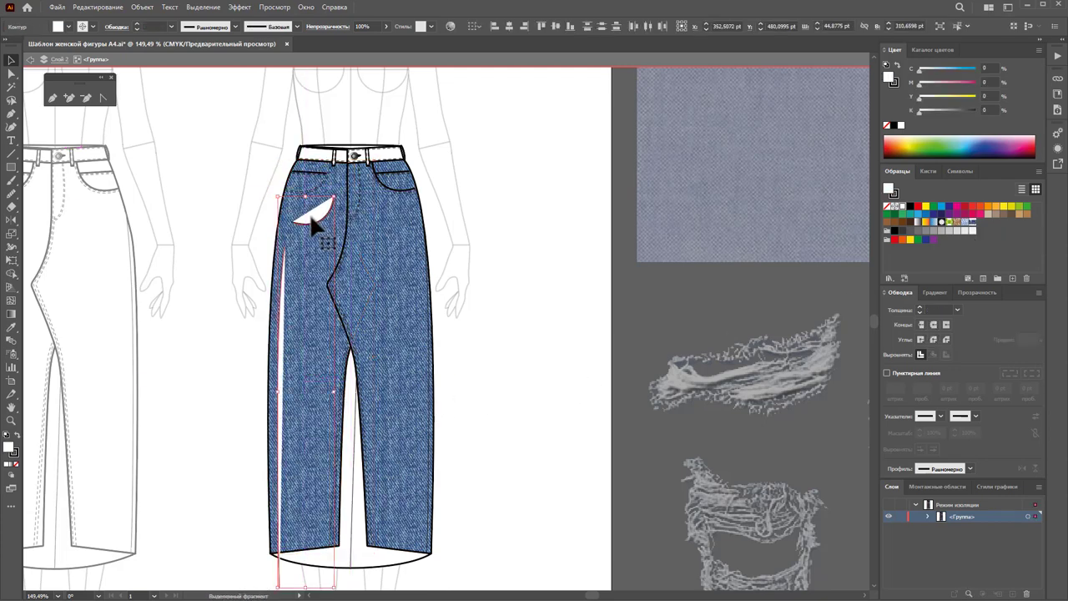
key(ctrl+z)
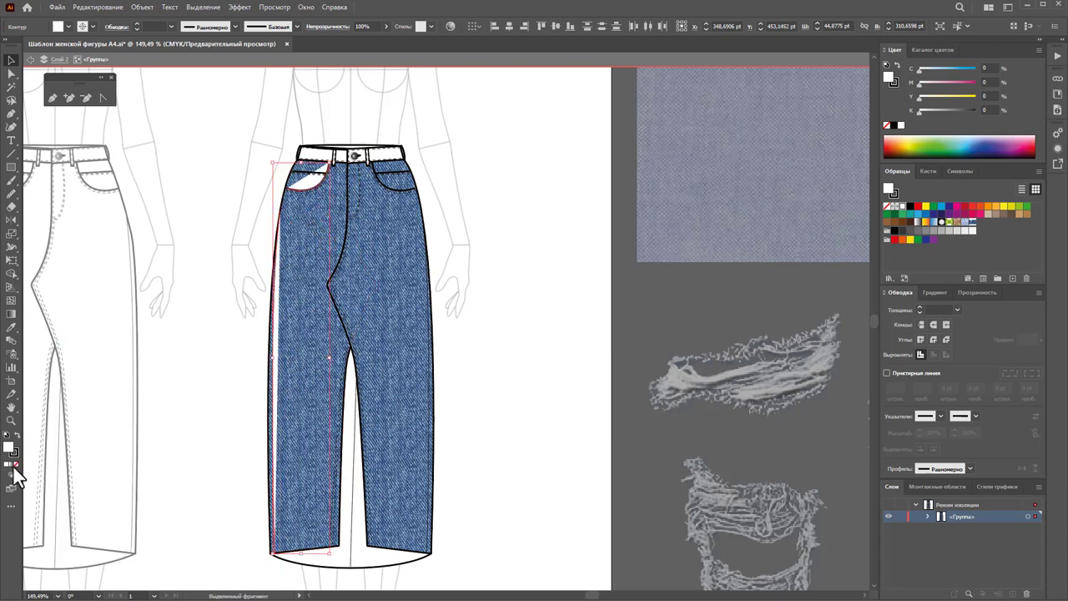
click(15, 464)
click(528, 439)
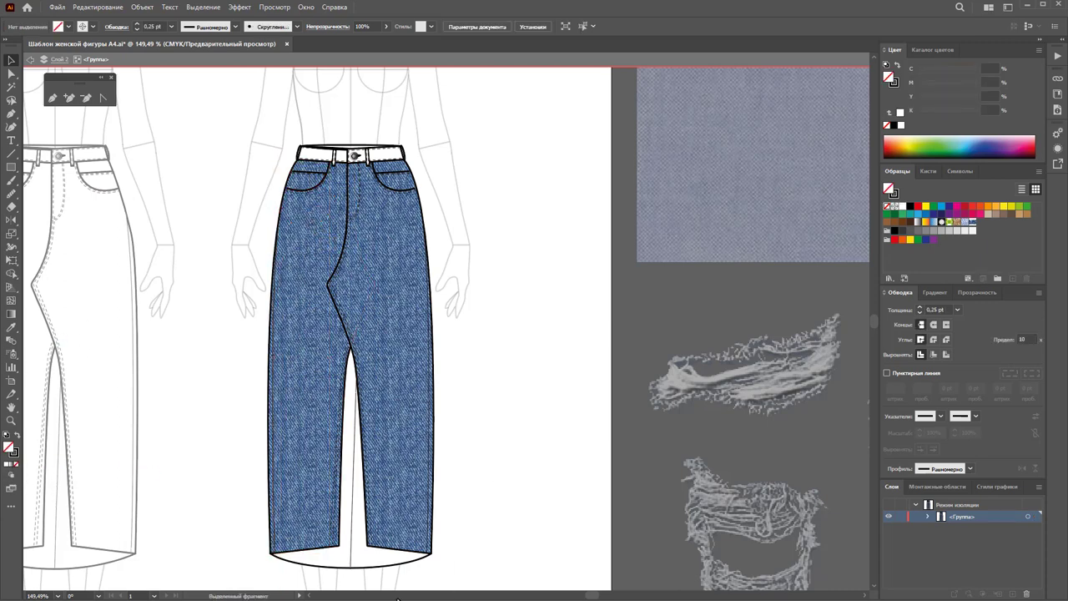
Step: Fill the left and centre waistband parts with the denim pattern
click(379, 159)
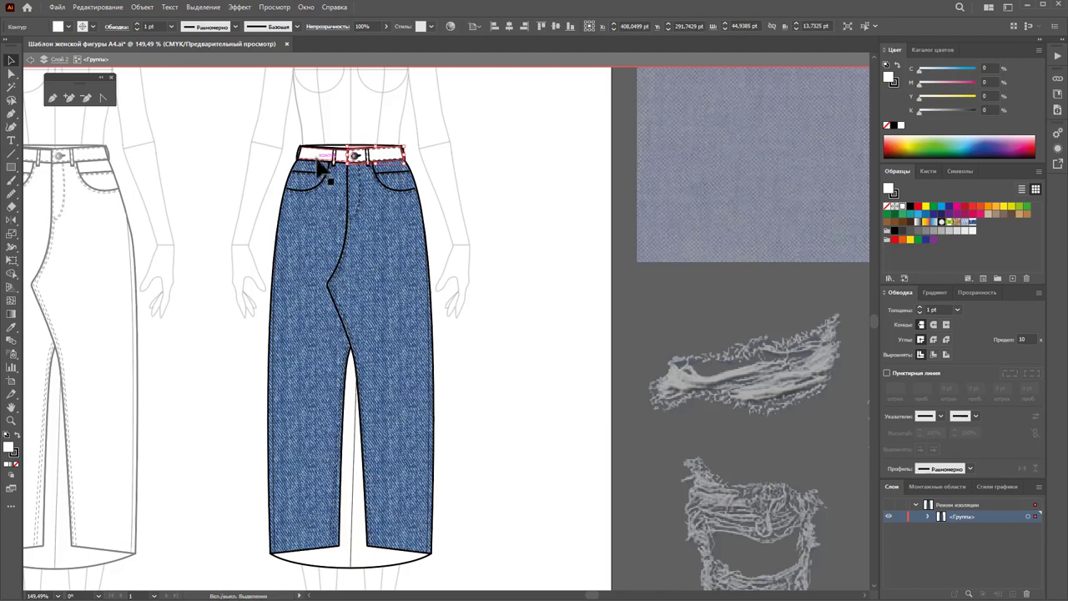
shift+click(318, 158)
click(971, 223)
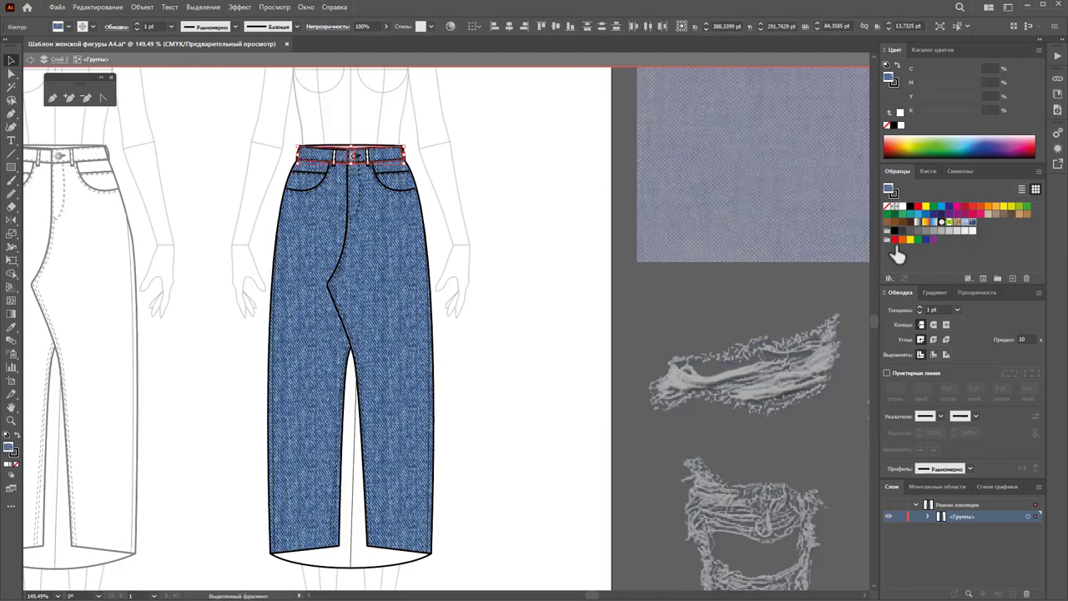
click(539, 313)
Step: Apply the denim swatch to both belt loops, both side straps and the waistband top strip
click(13, 420)
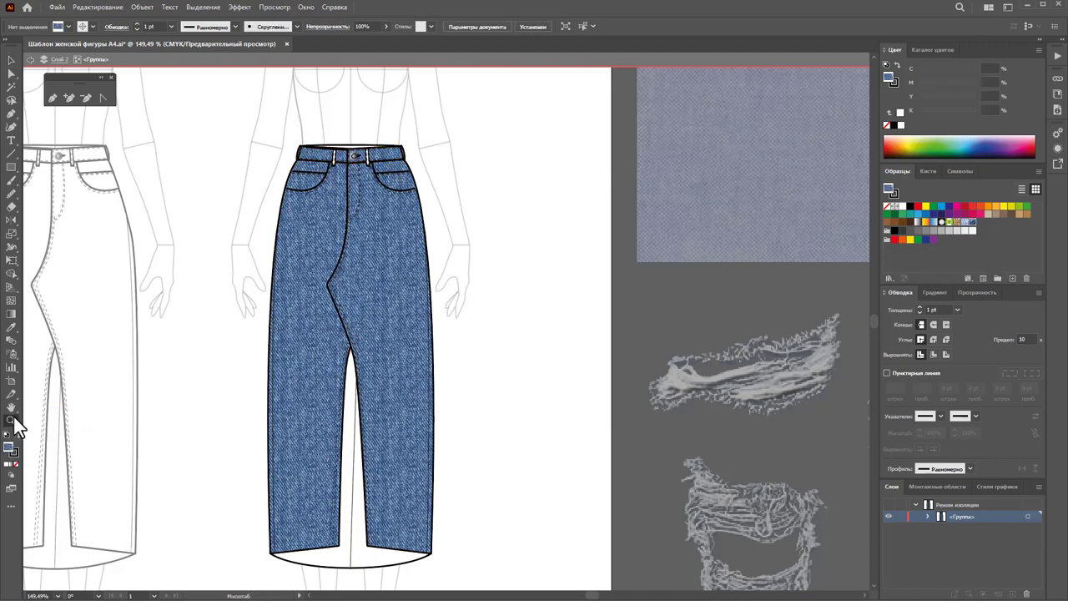
drag(305, 137, 751, 245)
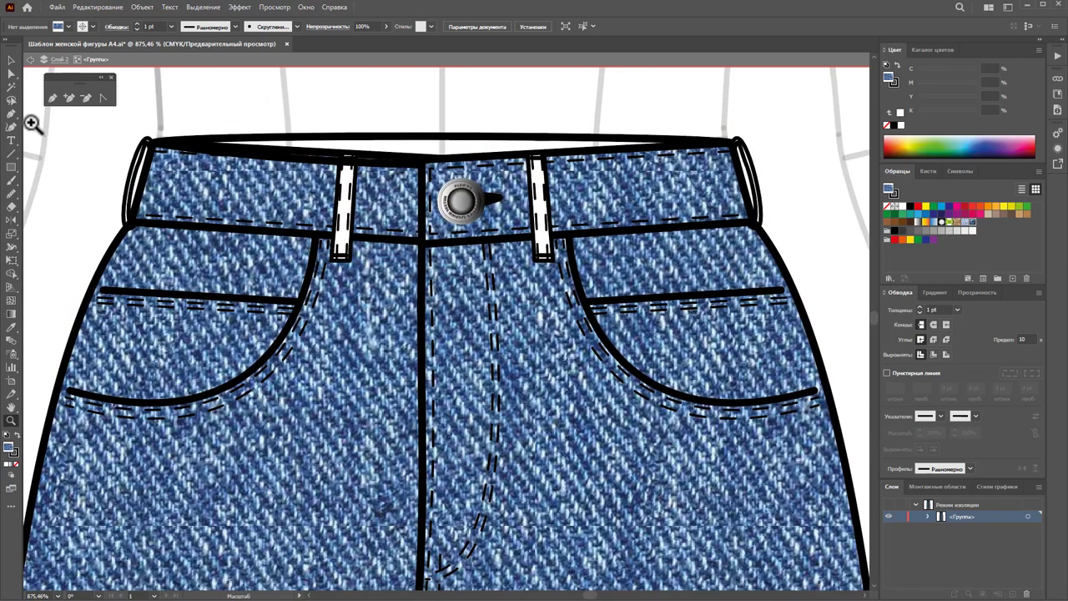
click(12, 73)
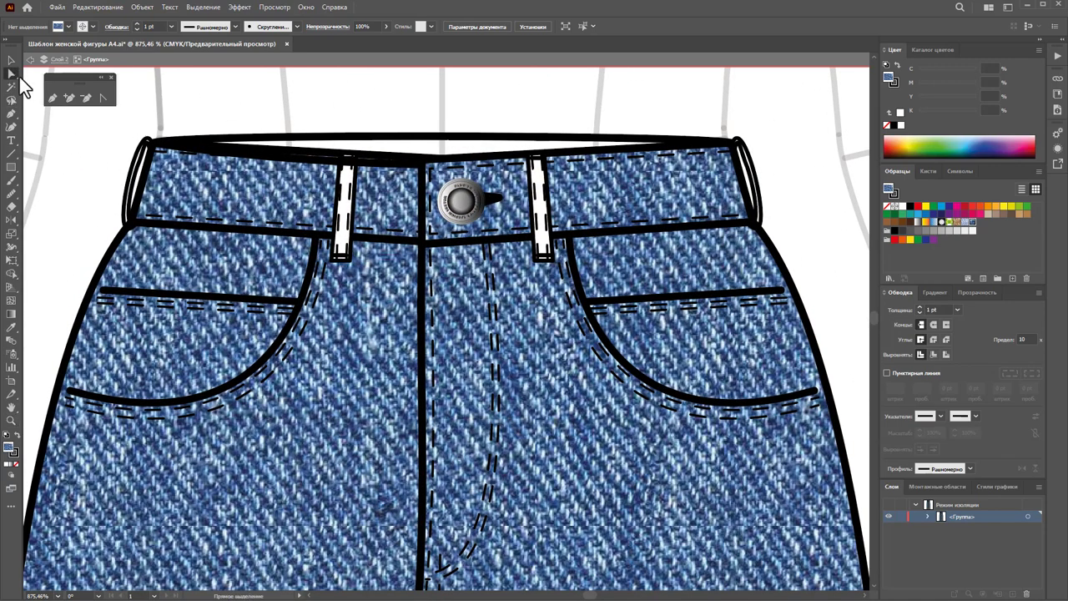
click(349, 180)
shift+click(540, 192)
shift+click(742, 180)
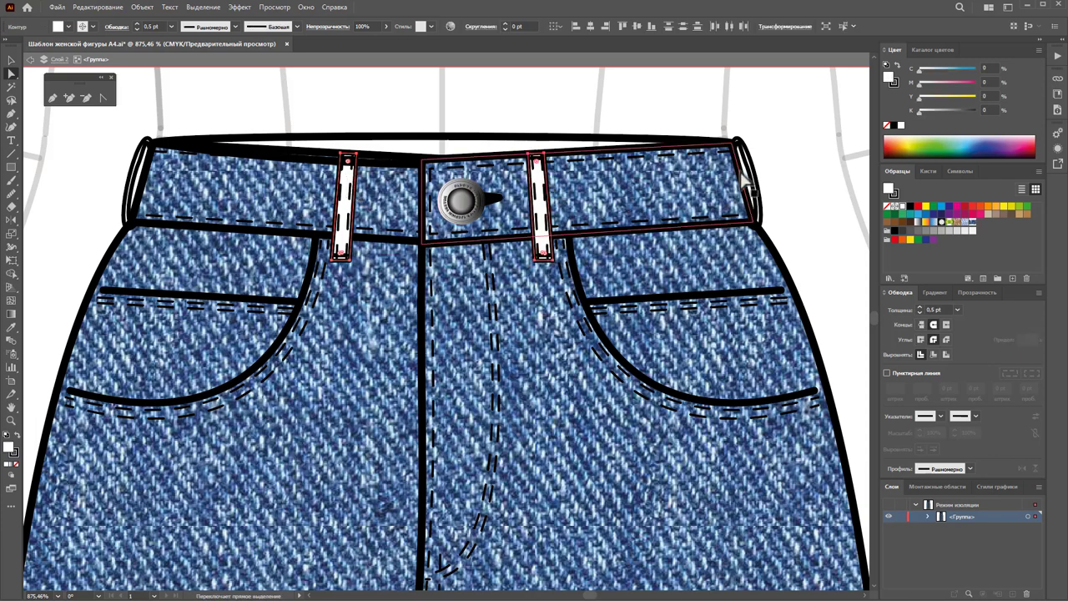
shift+click(747, 167)
shift+click(734, 190)
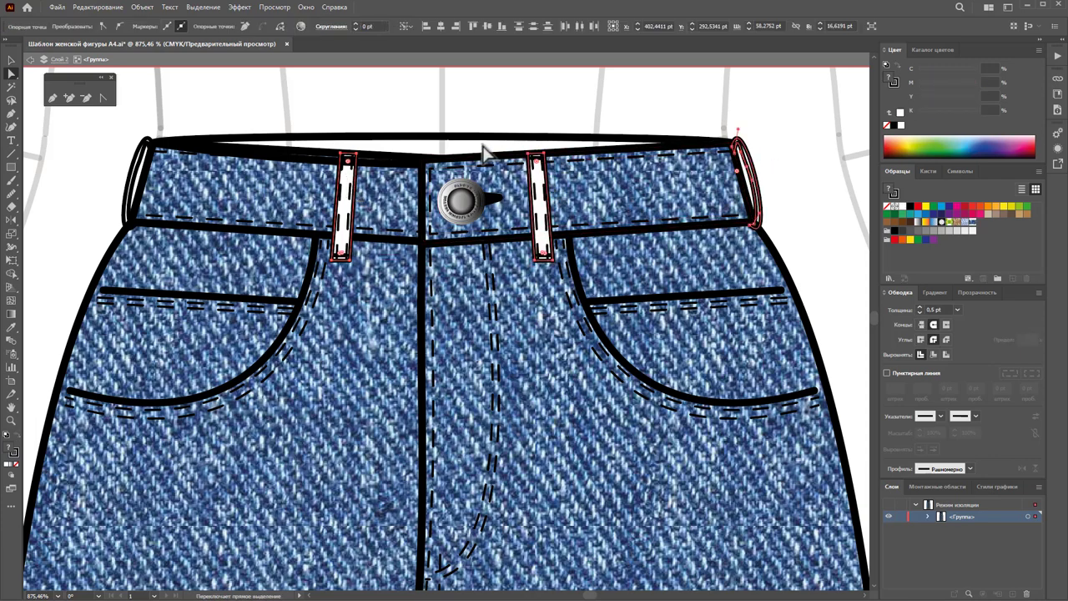
shift+click(136, 184)
drag(381, 109, 415, 150)
click(969, 224)
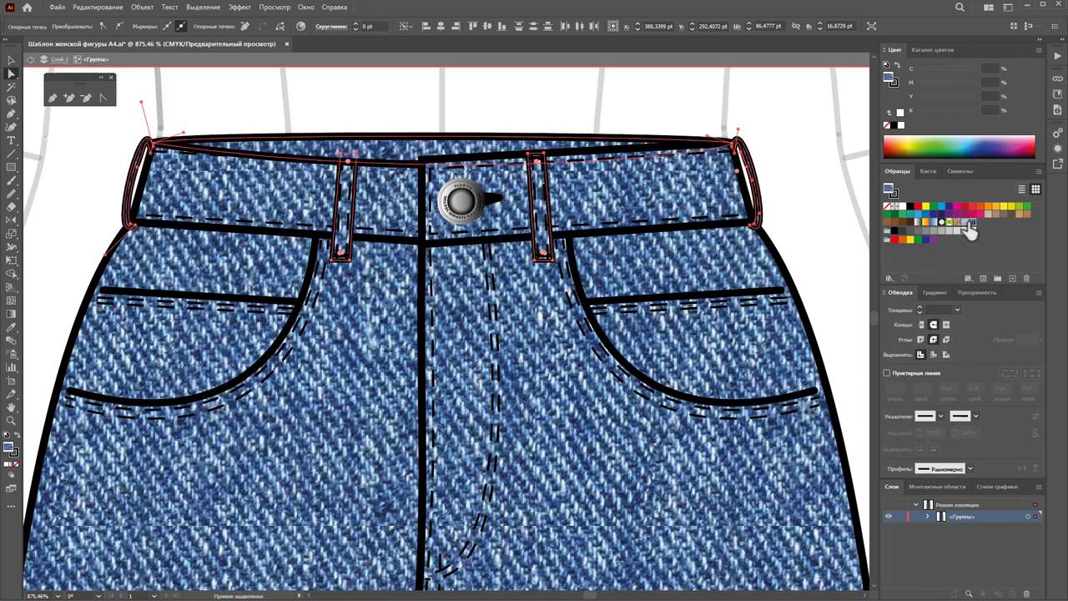
Step: Clear the selection and scroll to review the fully denim skirt
click(11, 60)
click(377, 115)
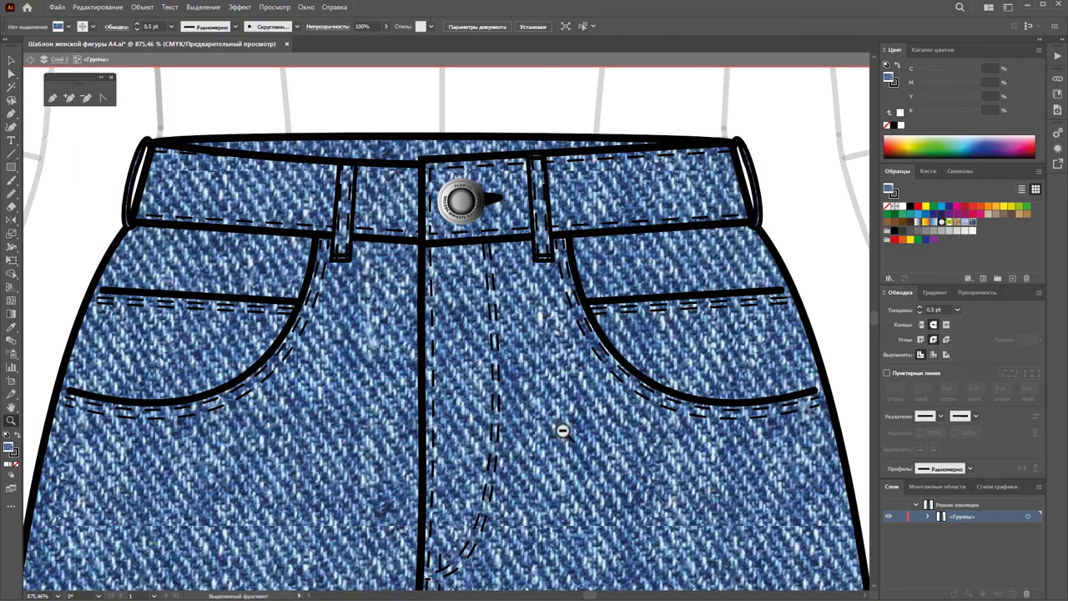
scroll(559, 429, down, 2)
scroll(472, 443, down, 2)
scroll(398, 350, up, 3)
scroll(353, 422, down, 2)
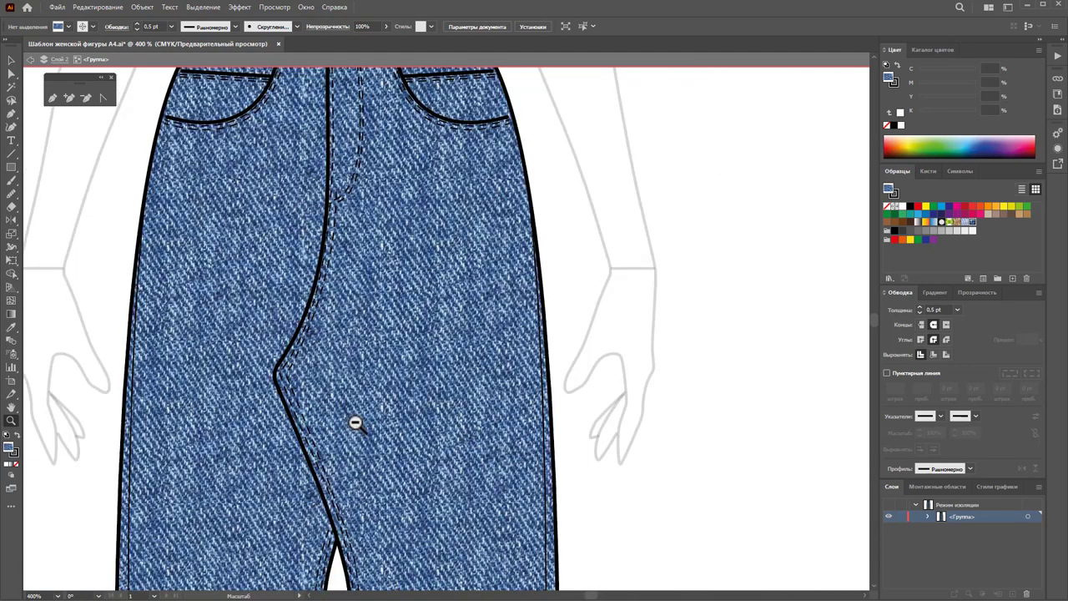
scroll(425, 350, down, 2)
scroll(425, 375, down, 2)
scroll(522, 376, up, 1)
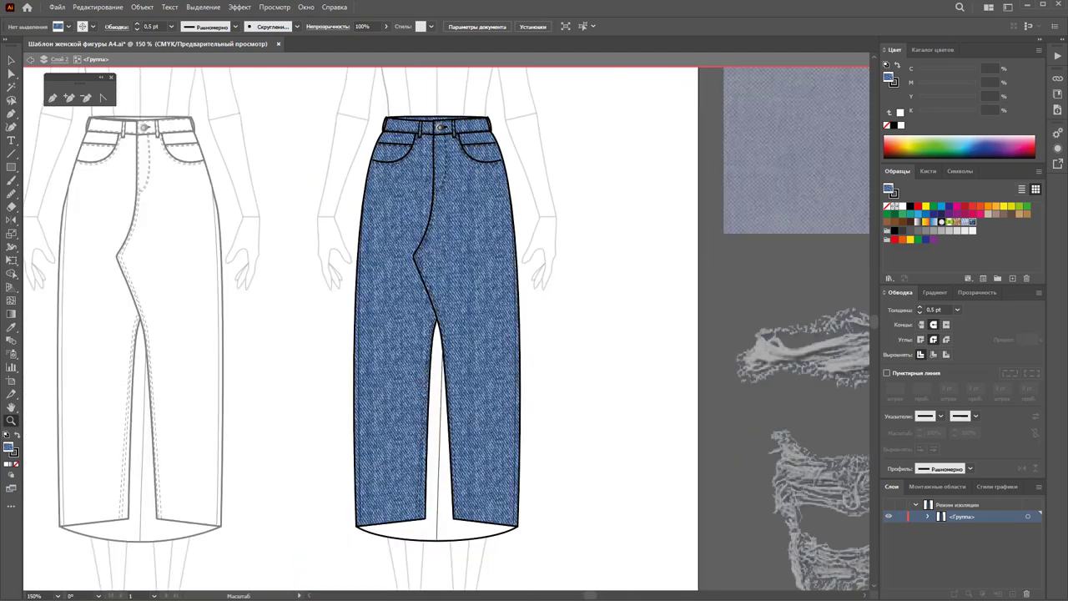
click(12, 88)
Step: Select the denim jeans pieces and set Scale options to not scale strokes, effects or corners
click(480, 251)
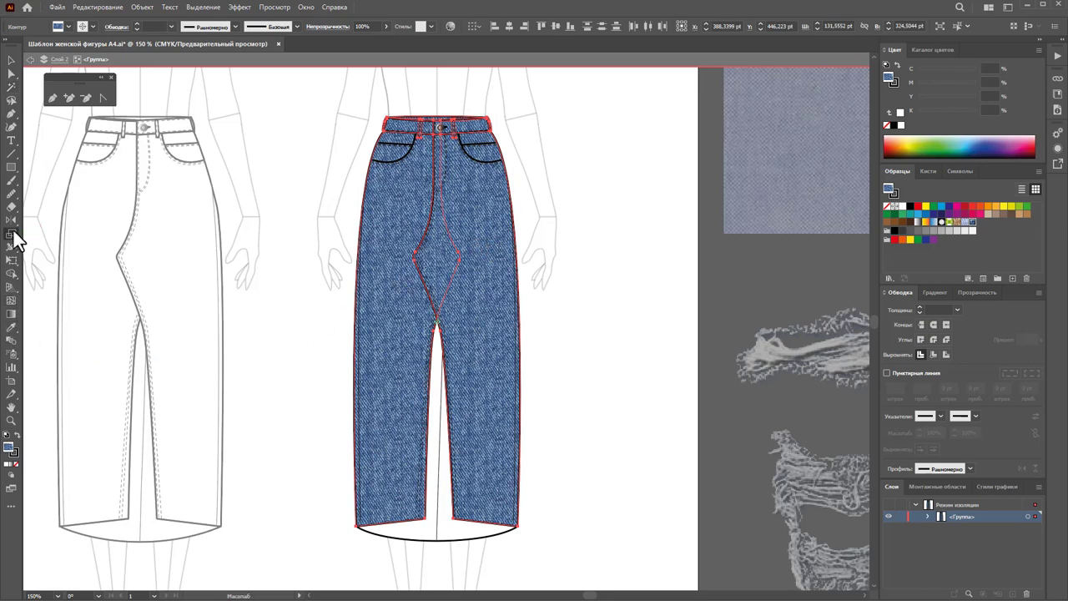
double_click(13, 235)
drag(474, 194, 724, 170)
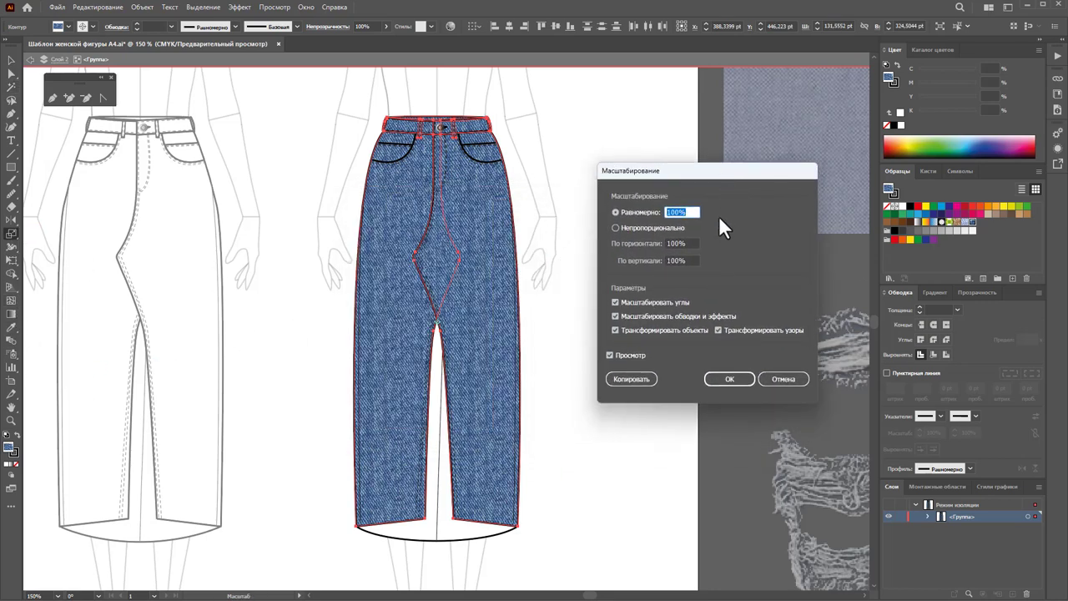
text(80)
click(615, 316)
click(615, 302)
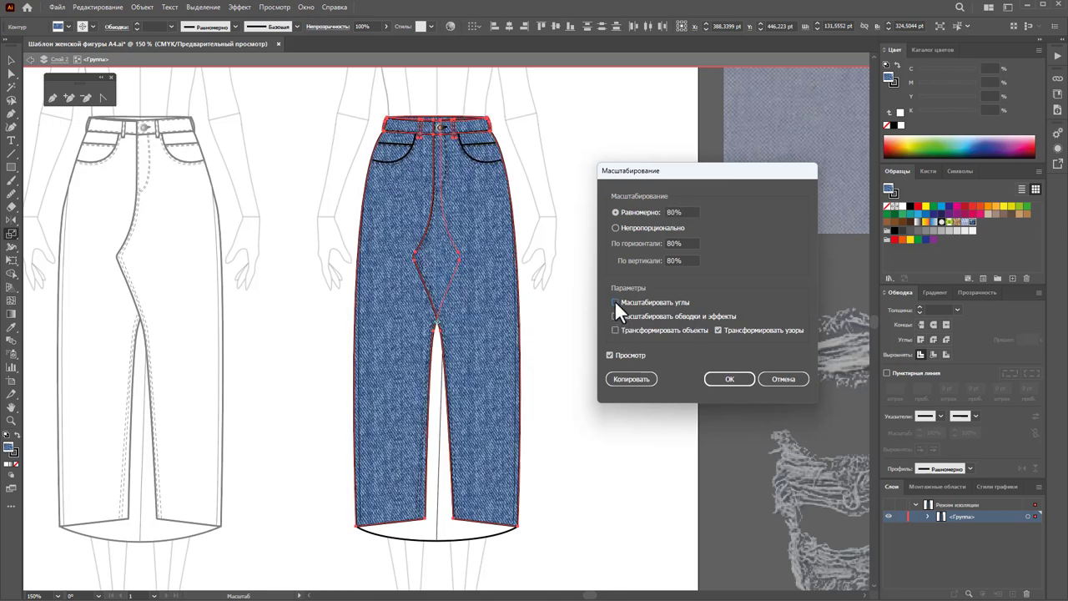
click(717, 330)
click(717, 330)
Step: Scale only the denim pattern by uniform 70%, leaving the jeans shapes their original size
click(616, 329)
click(616, 330)
click(718, 330)
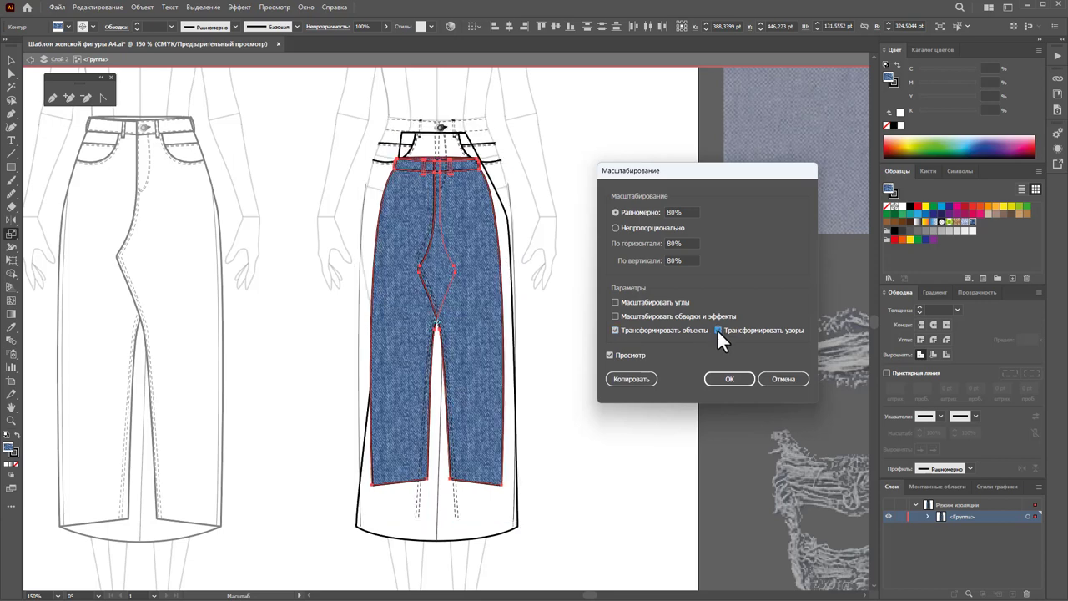
click(614, 329)
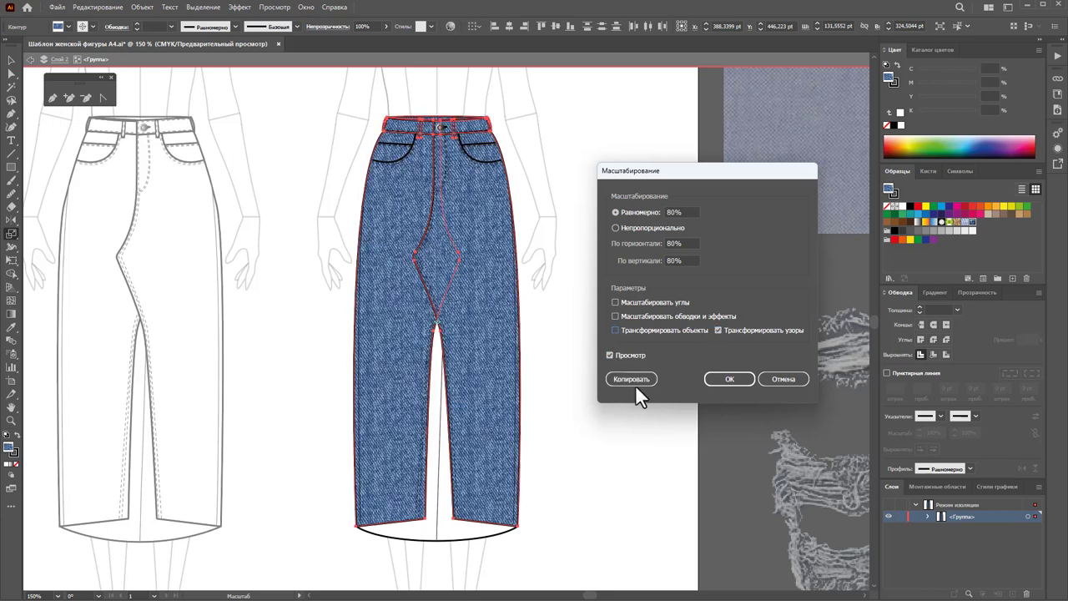
click(687, 212)
click(623, 354)
click(738, 377)
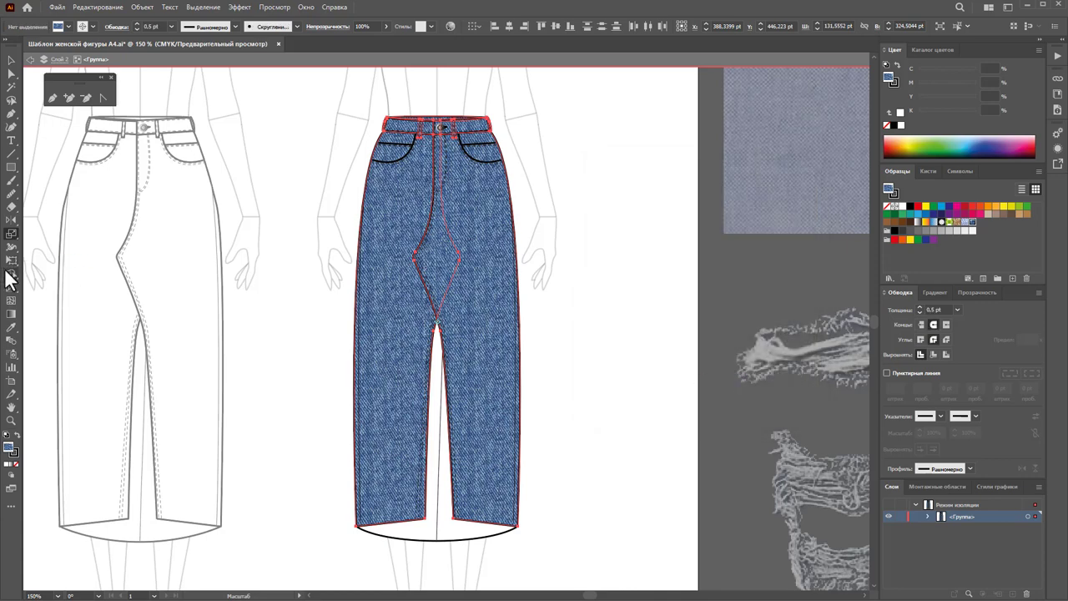
Step: Reselect the denim jeans pieces and reapply the 70% pattern-only scale
double_click(11, 235)
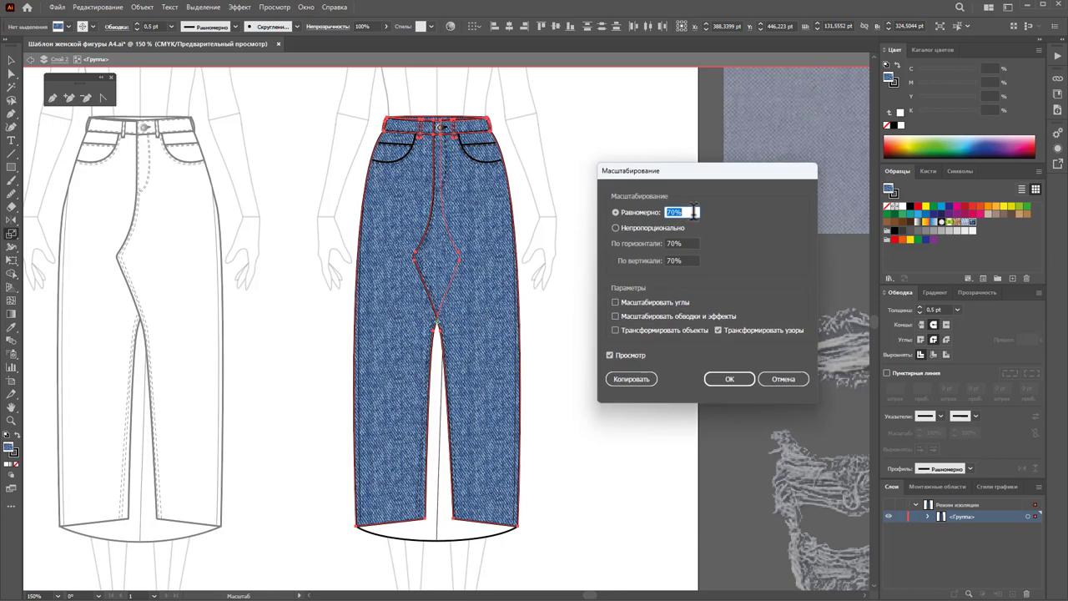
click(729, 379)
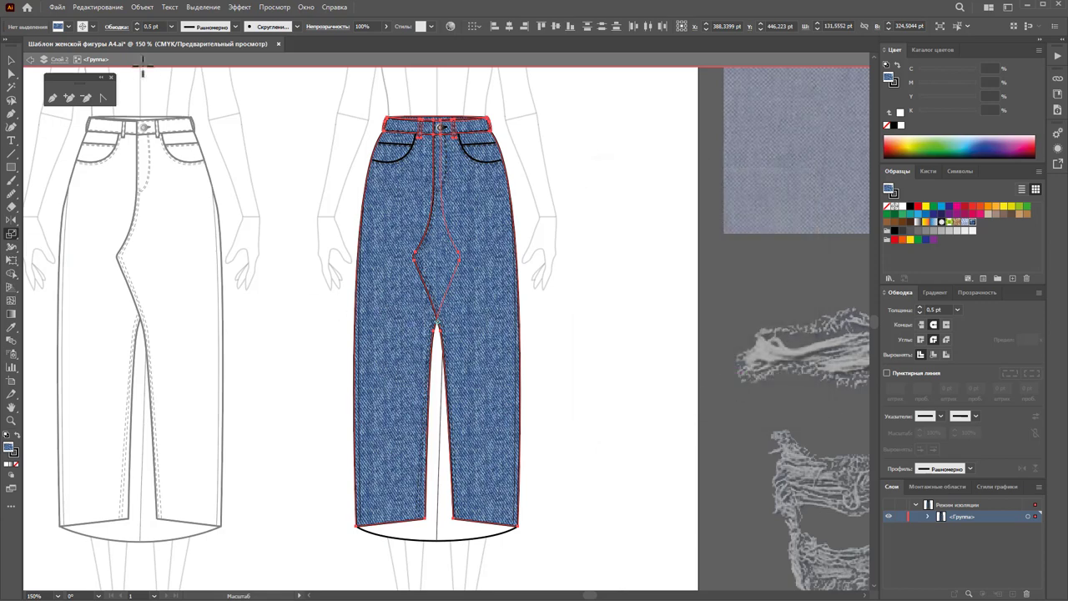
click(12, 60)
click(541, 283)
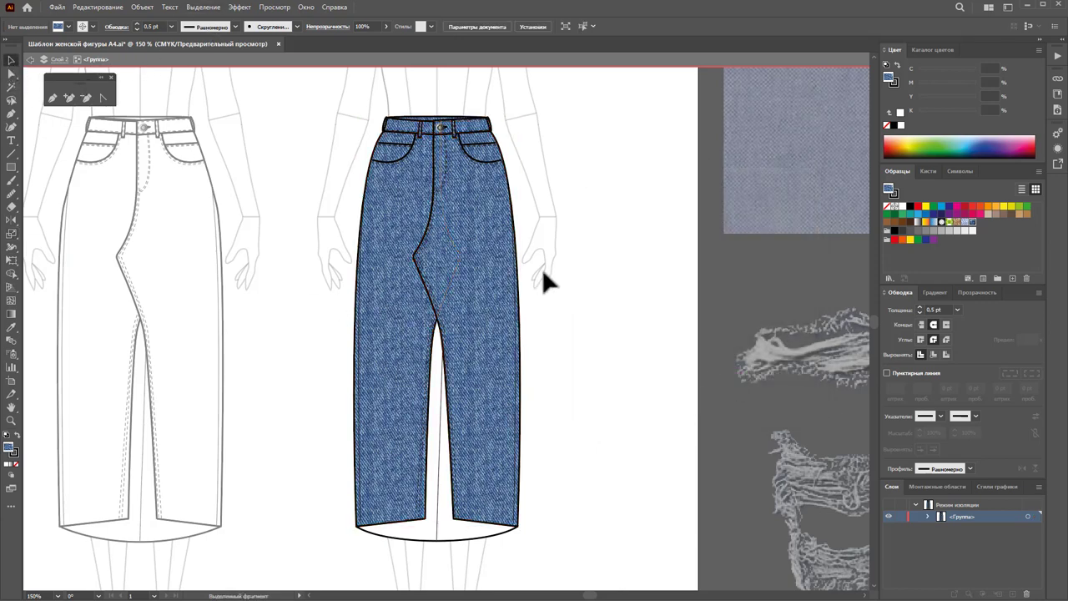
click(12, 87)
click(490, 264)
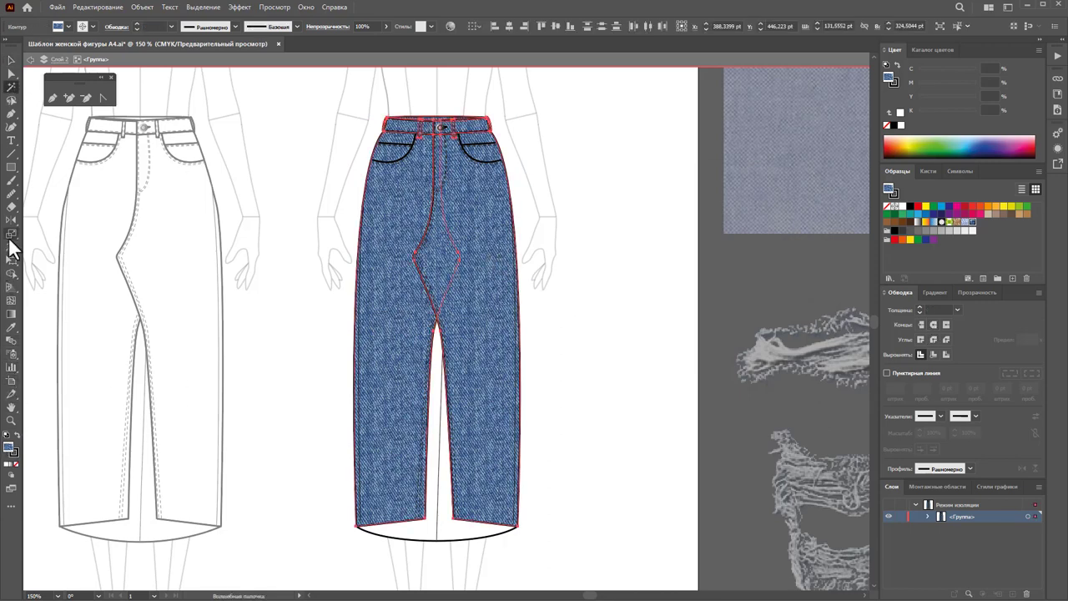
double_click(11, 236)
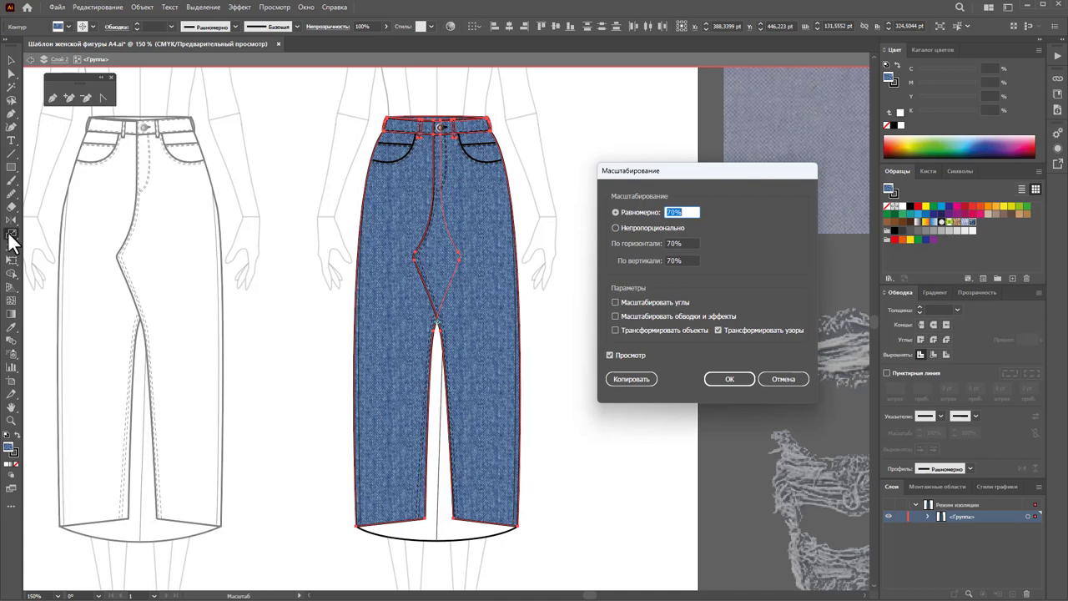
click(721, 379)
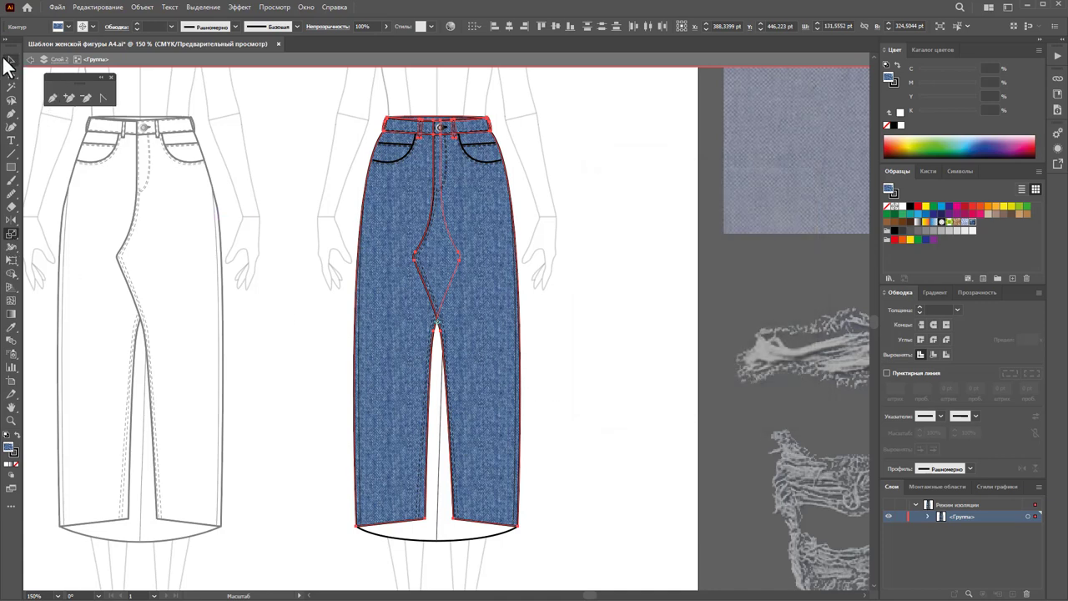
Step: Select the white panel between the skirt's legs
click(8, 61)
click(456, 425)
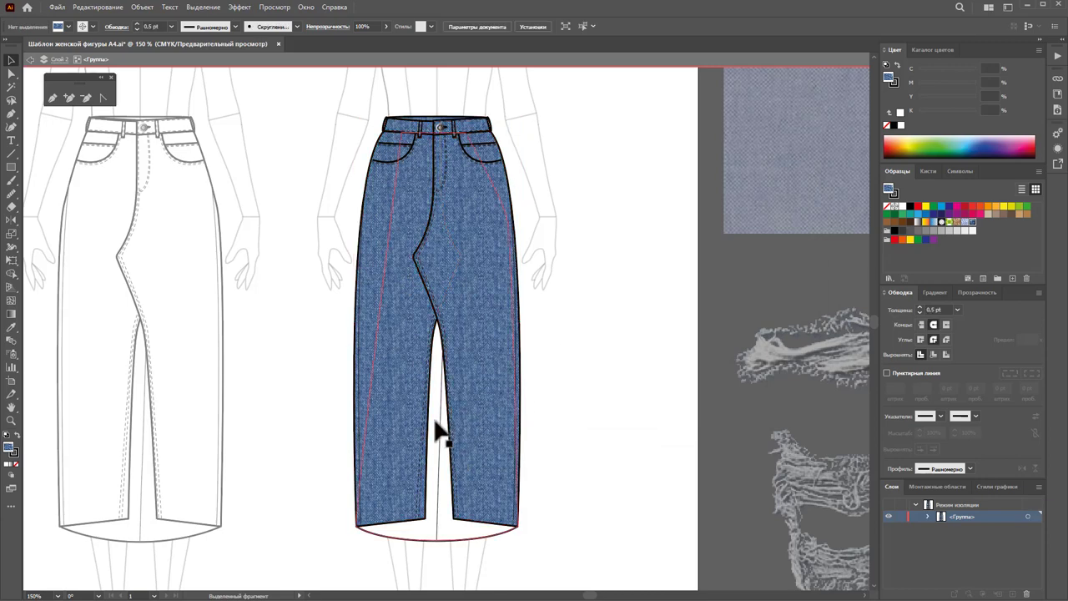
click(436, 429)
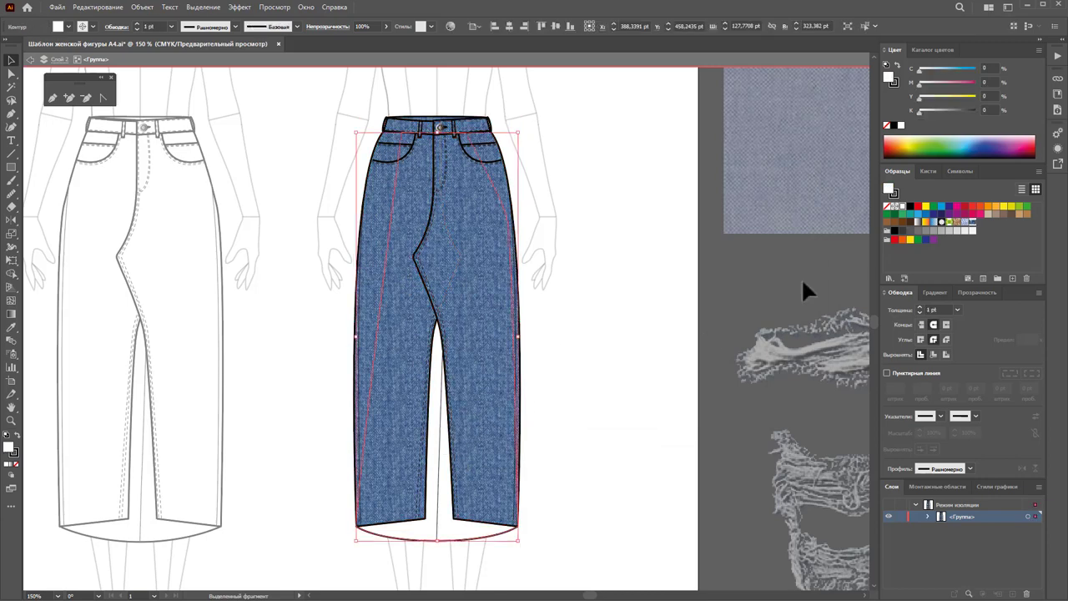
Step: Fill the skirt's back panel light blue and exit Isolation Mode to edit the whole artwork
click(966, 222)
click(595, 401)
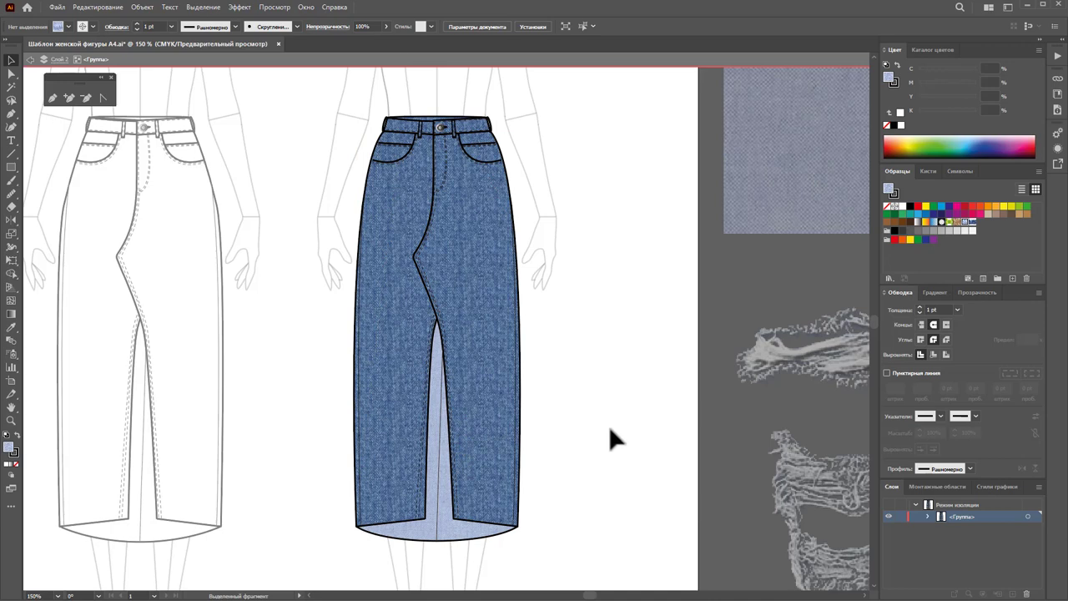
double_click(608, 426)
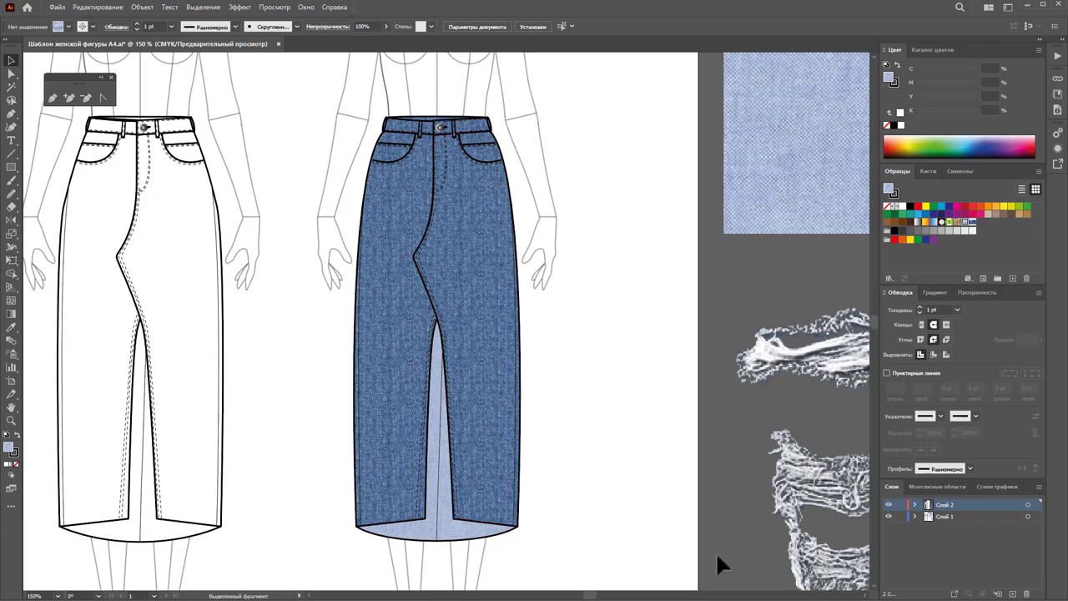
click(11, 419)
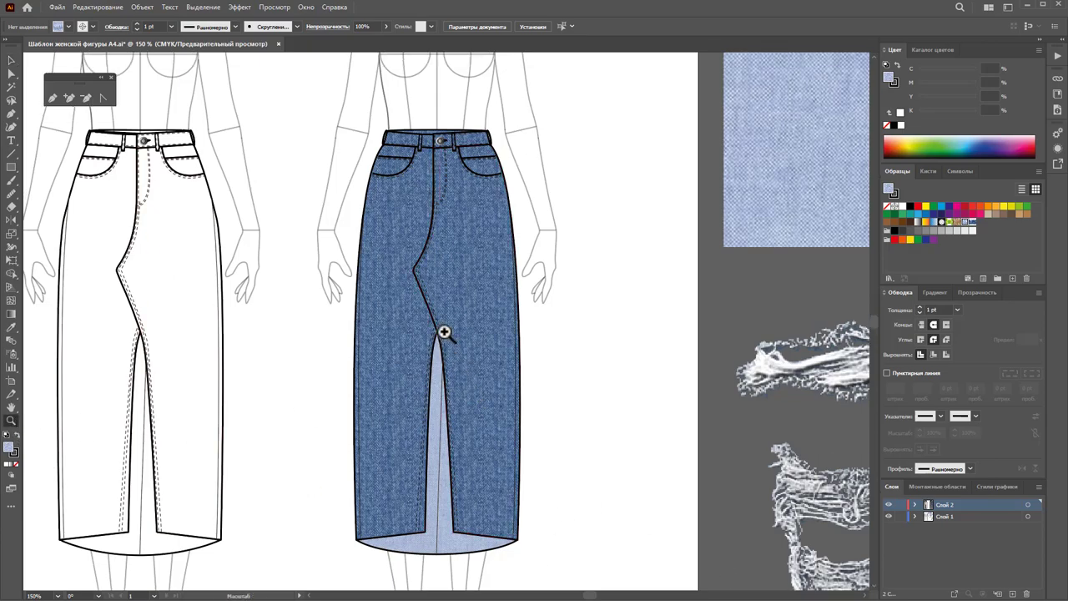
Step: Zoom into the waistband, isolate the skirt group, and trial a tan stroke on the button tab
click(486, 198)
drag(487, 198, 600, 261)
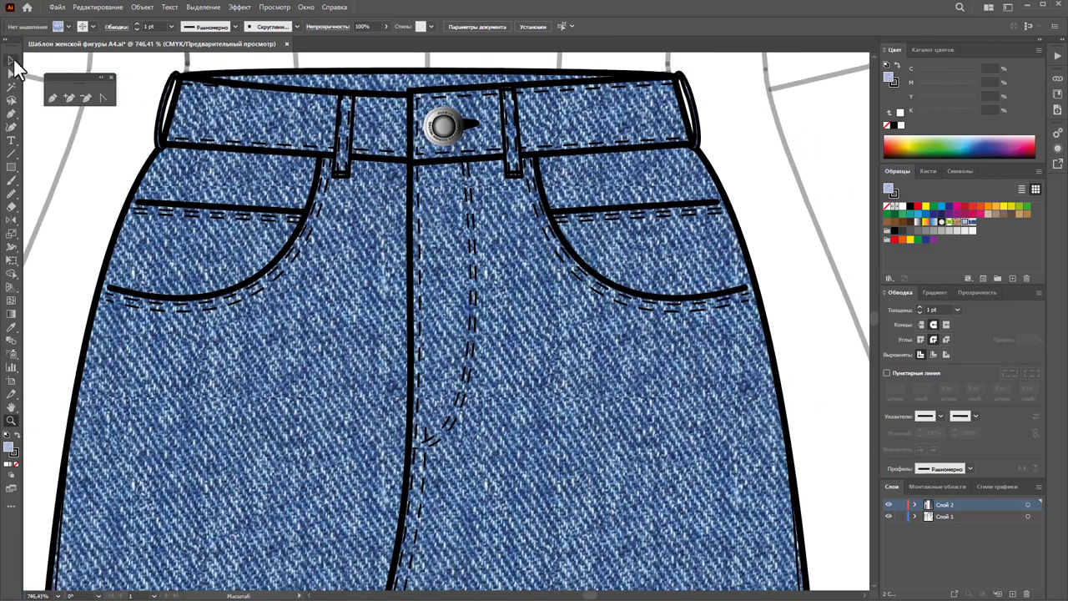
click(10, 60)
click(475, 134)
click(477, 134)
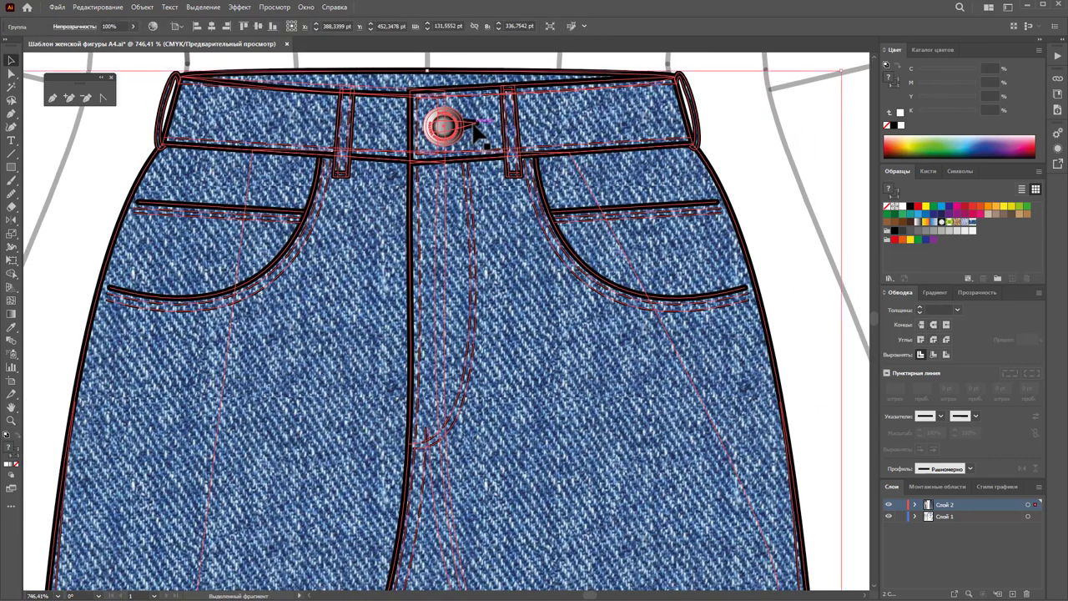
double_click(476, 134)
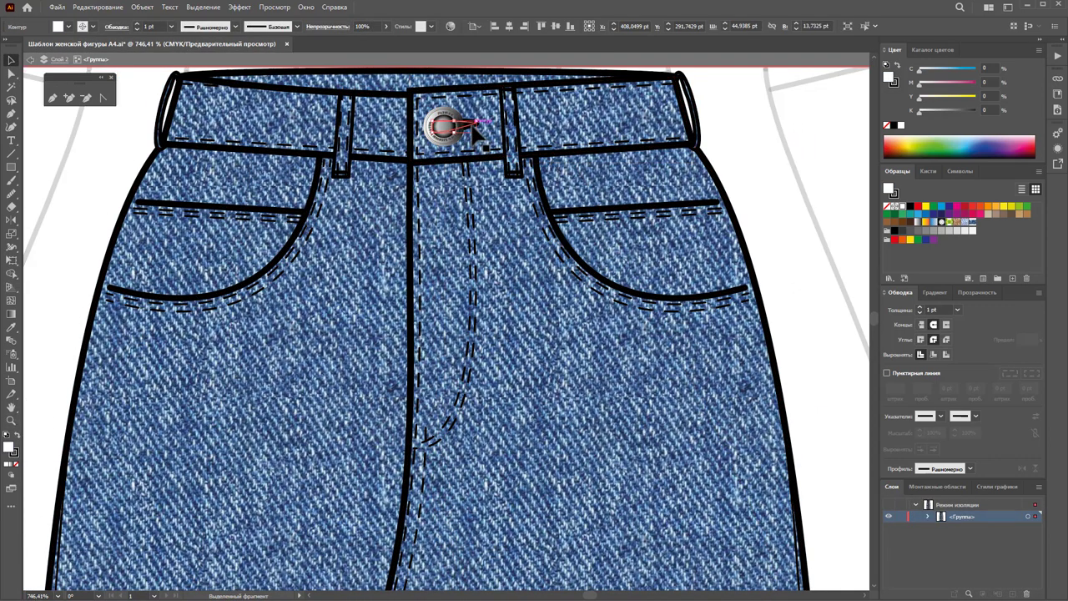
click(161, 467)
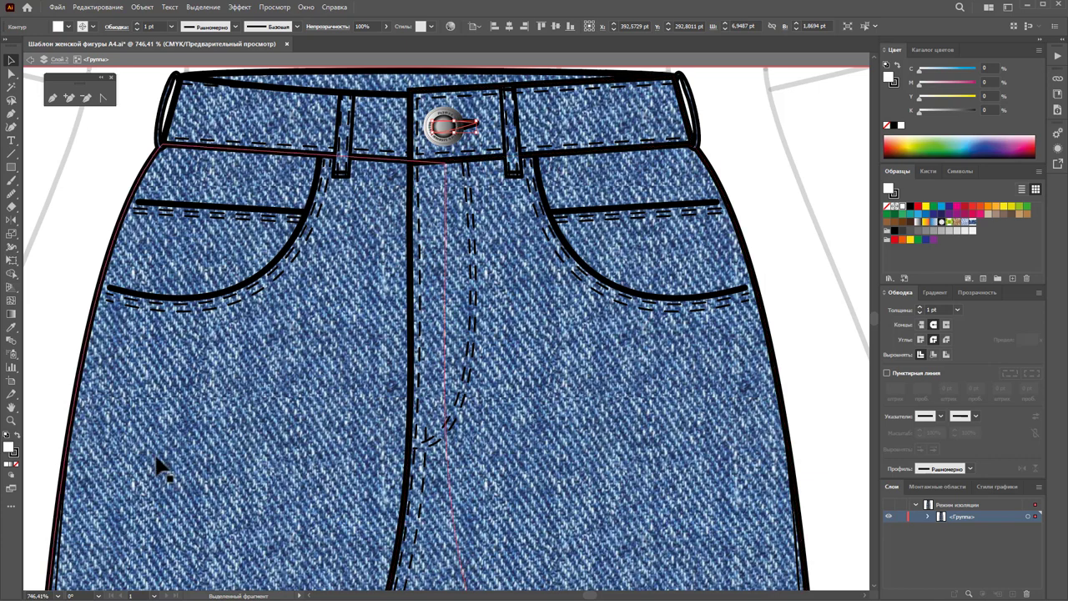
click(14, 456)
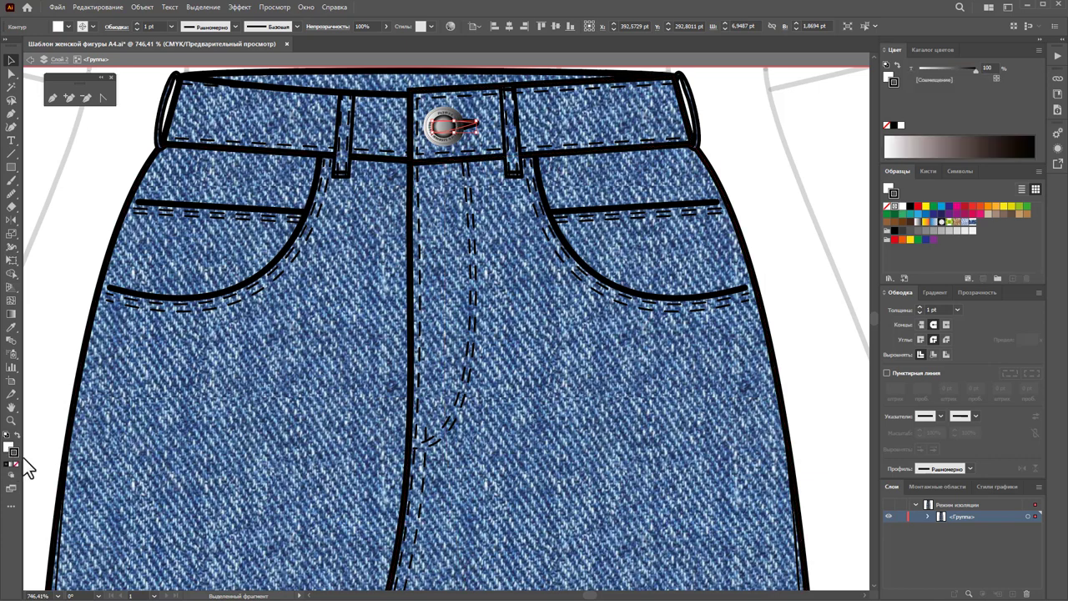
click(995, 214)
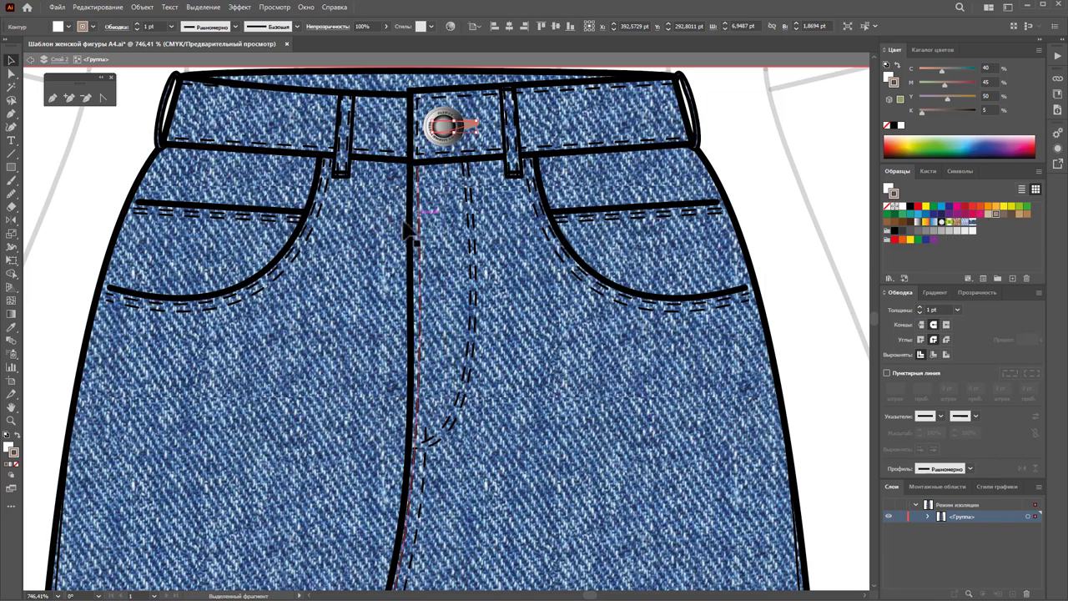
click(17, 464)
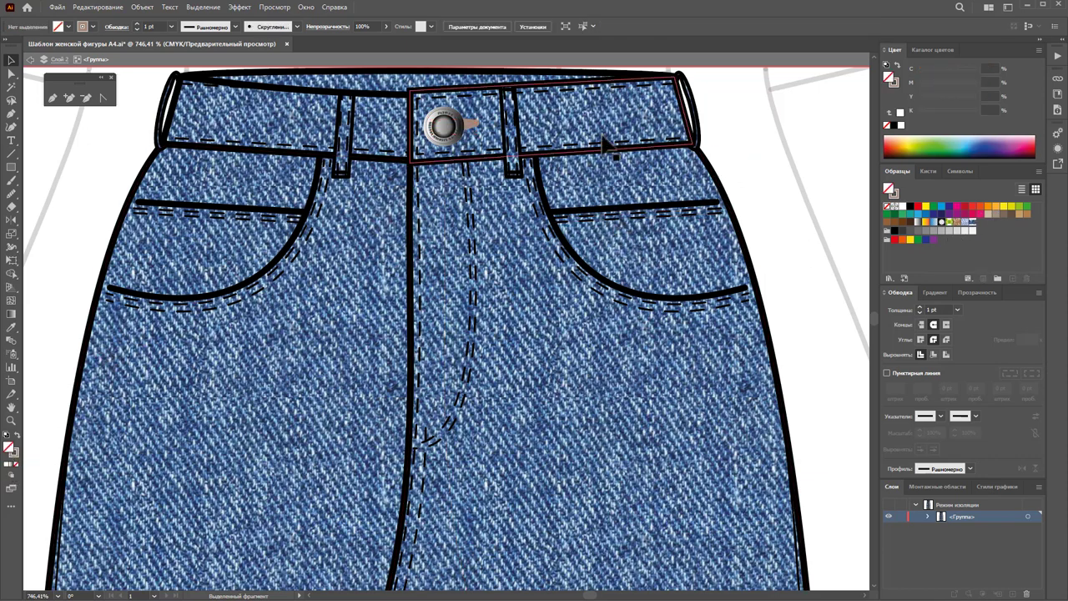
Step: Colour the right belt loop, right waistband, fly and right pocket topstitching tan brown
click(514, 151)
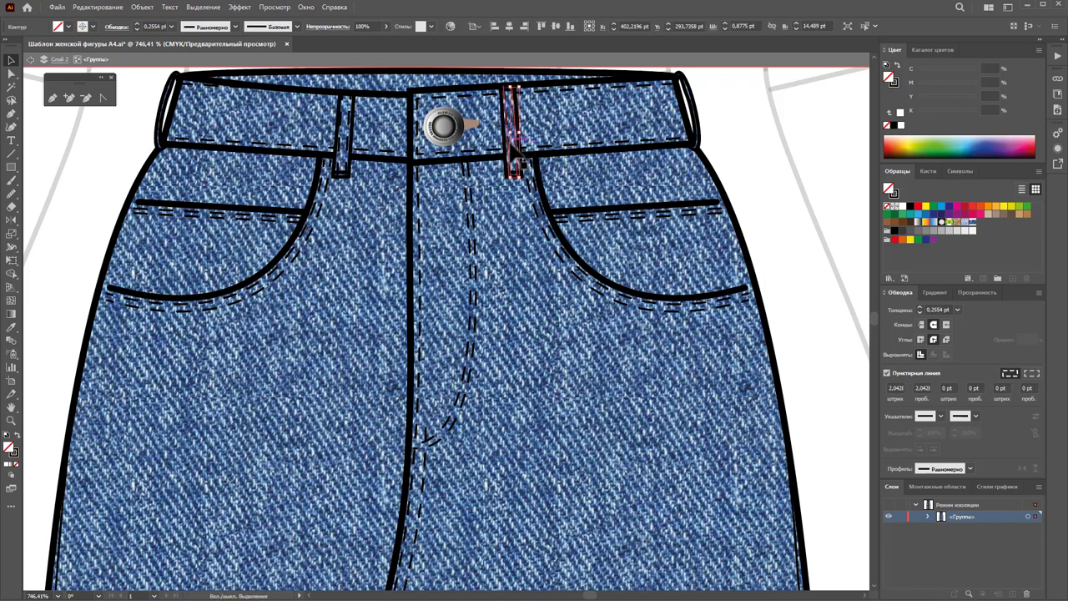
shift+click(468, 160)
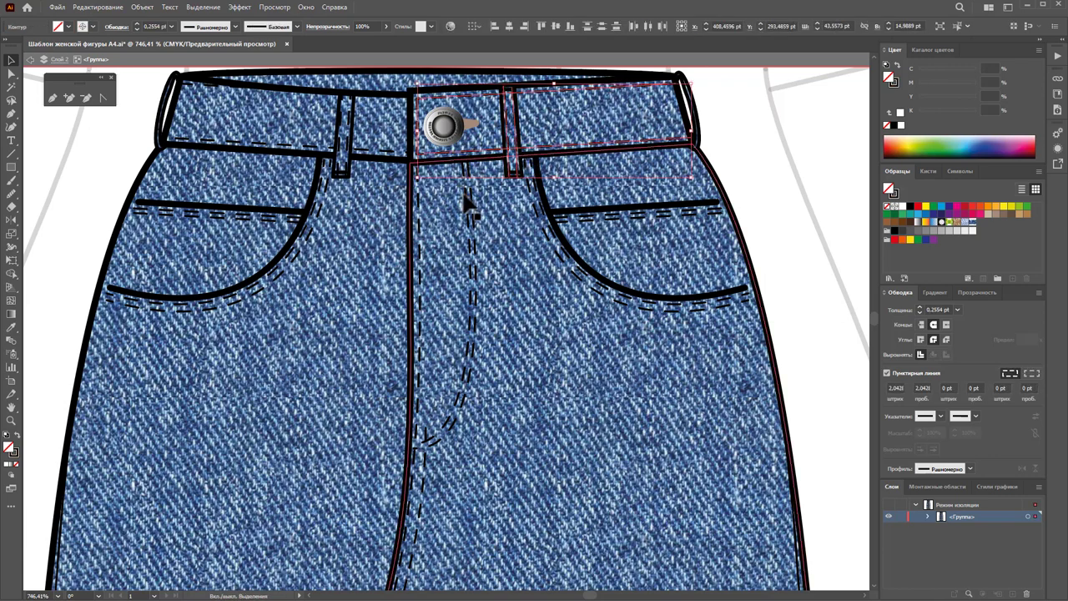
shift+click(472, 211)
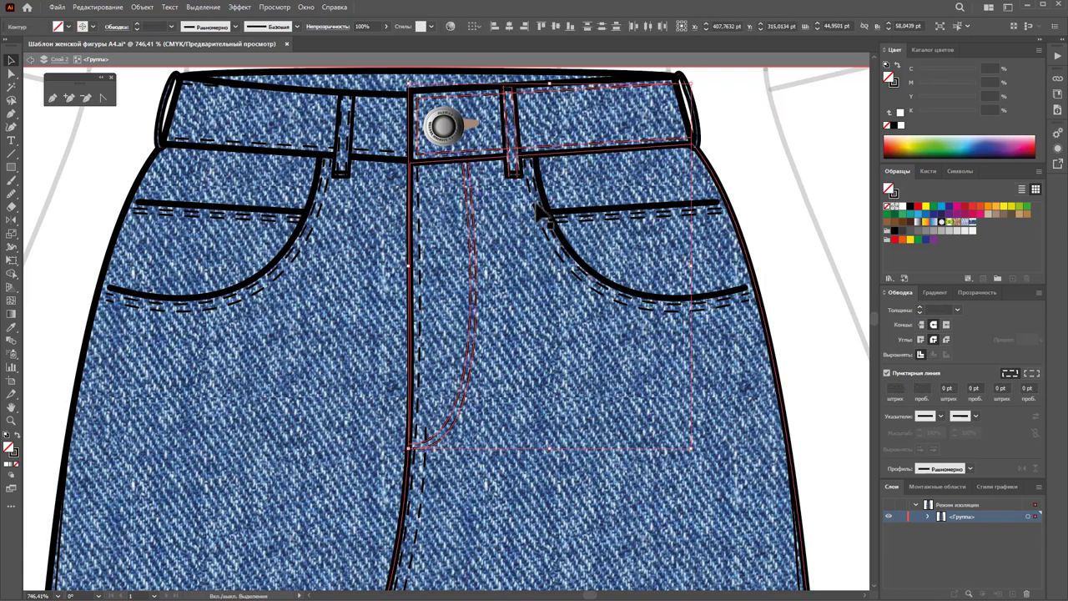
shift+click(541, 215)
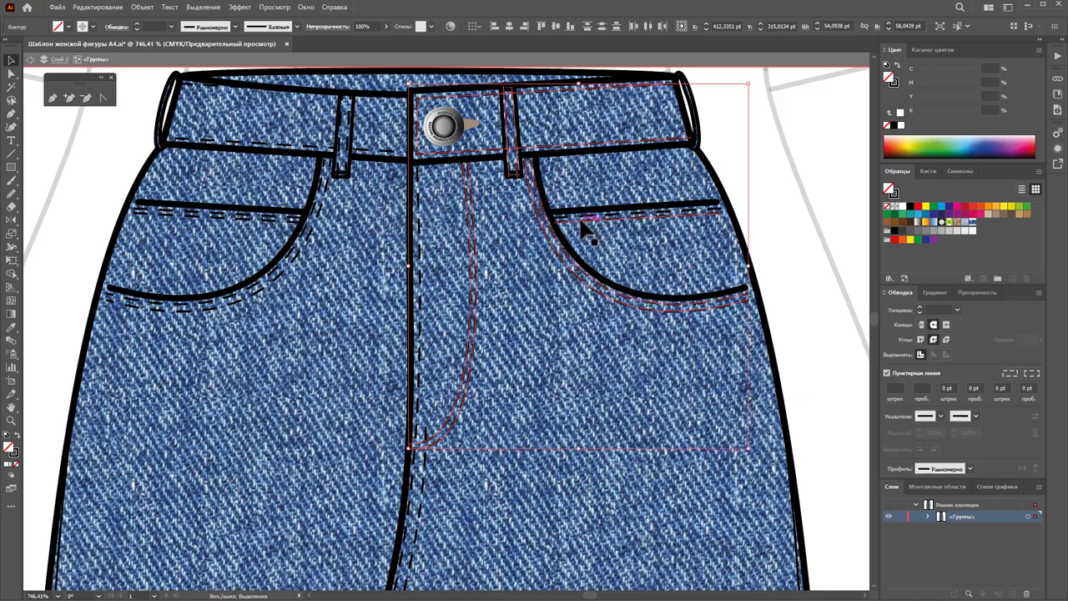
shift+click(417, 210)
click(15, 455)
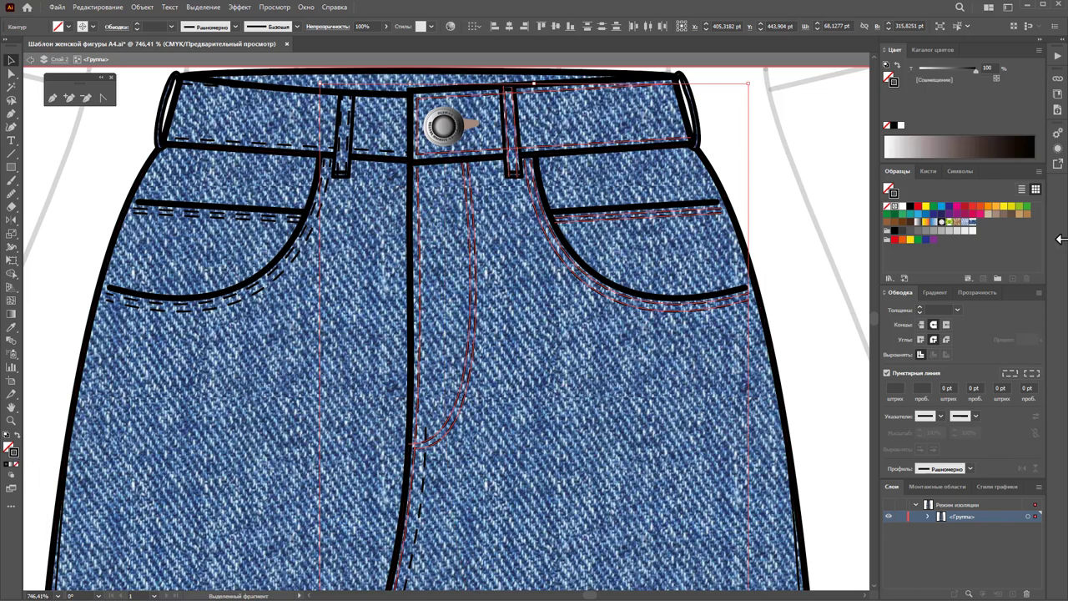
click(995, 214)
click(800, 215)
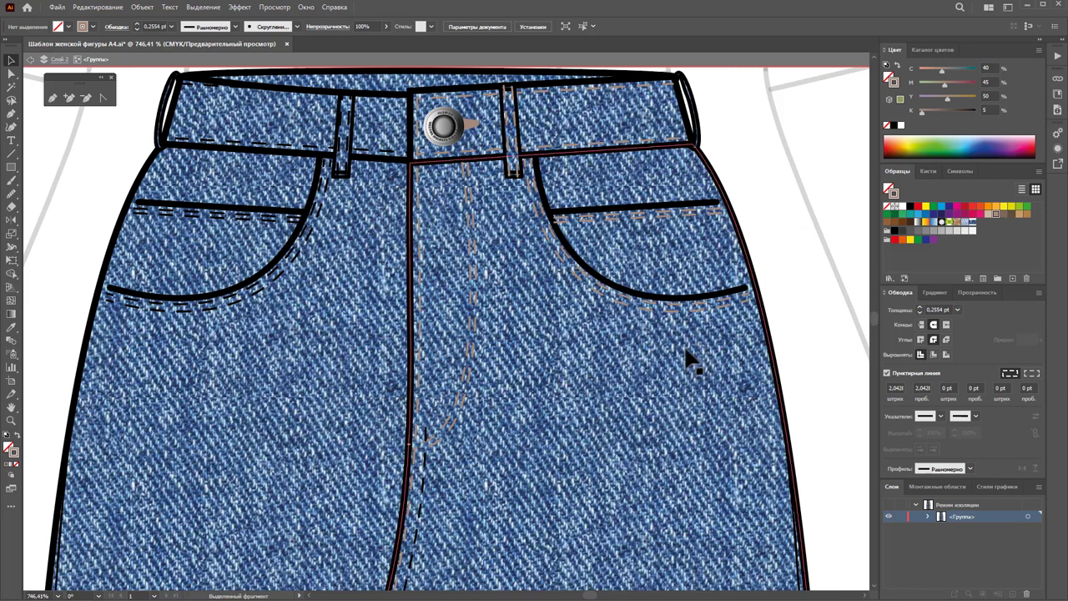
alt+click(445, 358)
alt+click(429, 349)
alt+click(430, 349)
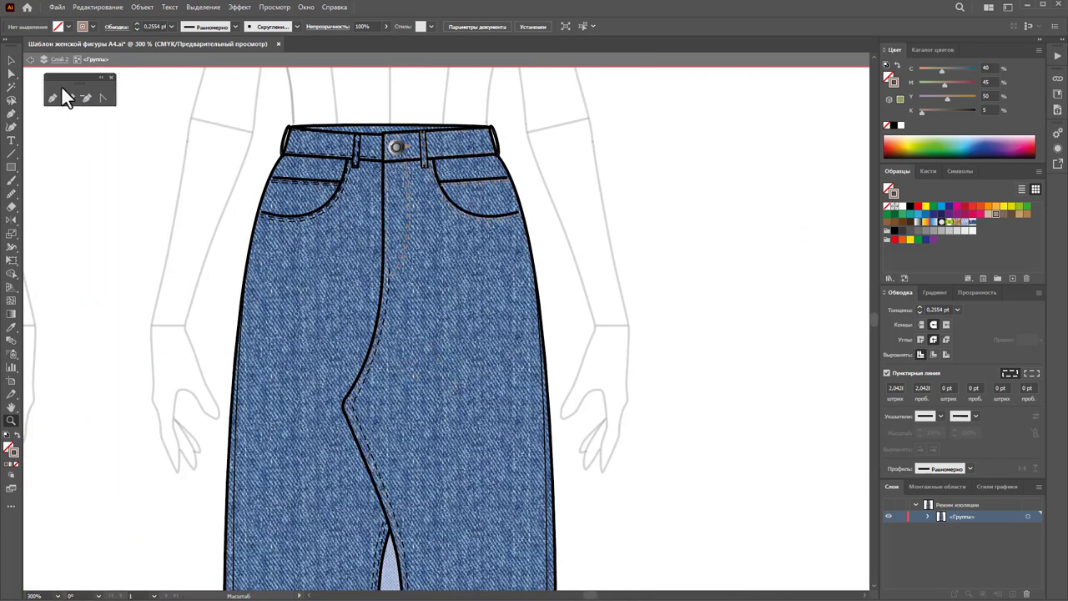
Step: Colour the centre seam, left pocket and left waistband stitching tan brown
click(12, 61)
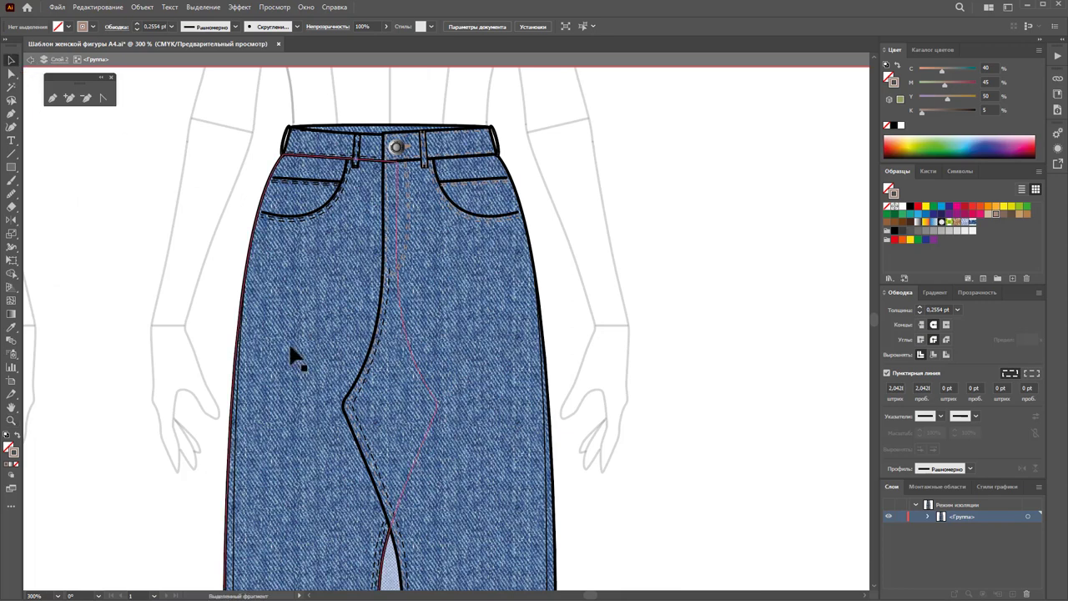
click(376, 370)
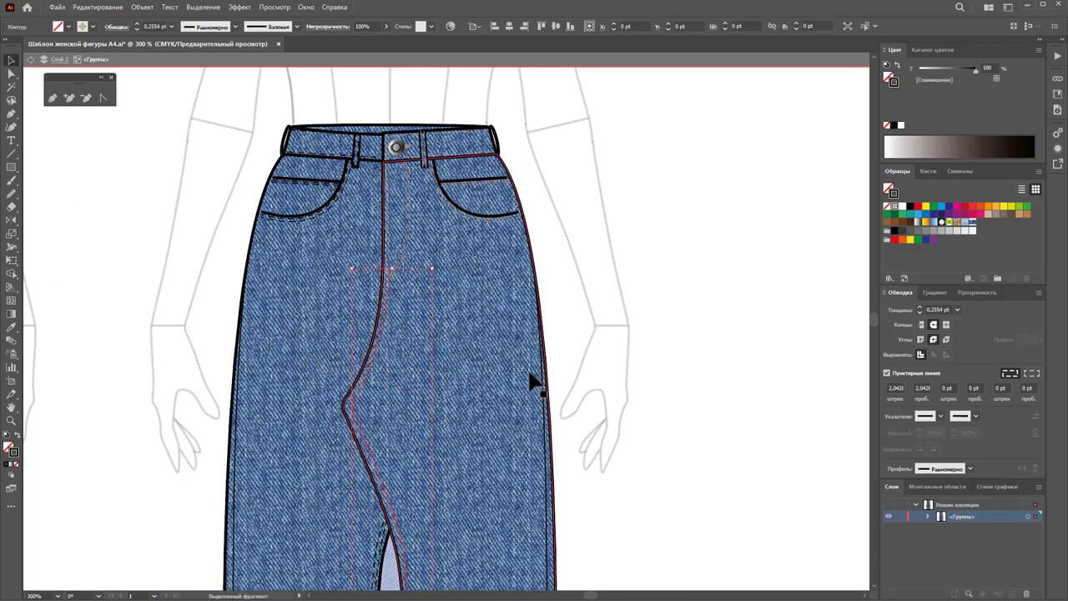
click(996, 214)
click(650, 318)
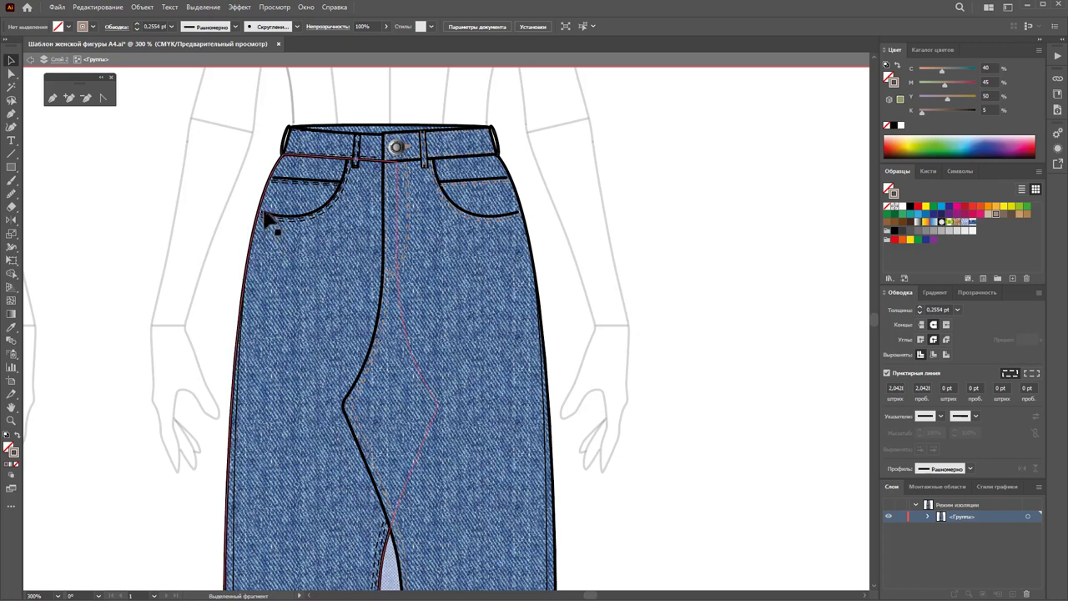
click(305, 220)
shift+click(306, 182)
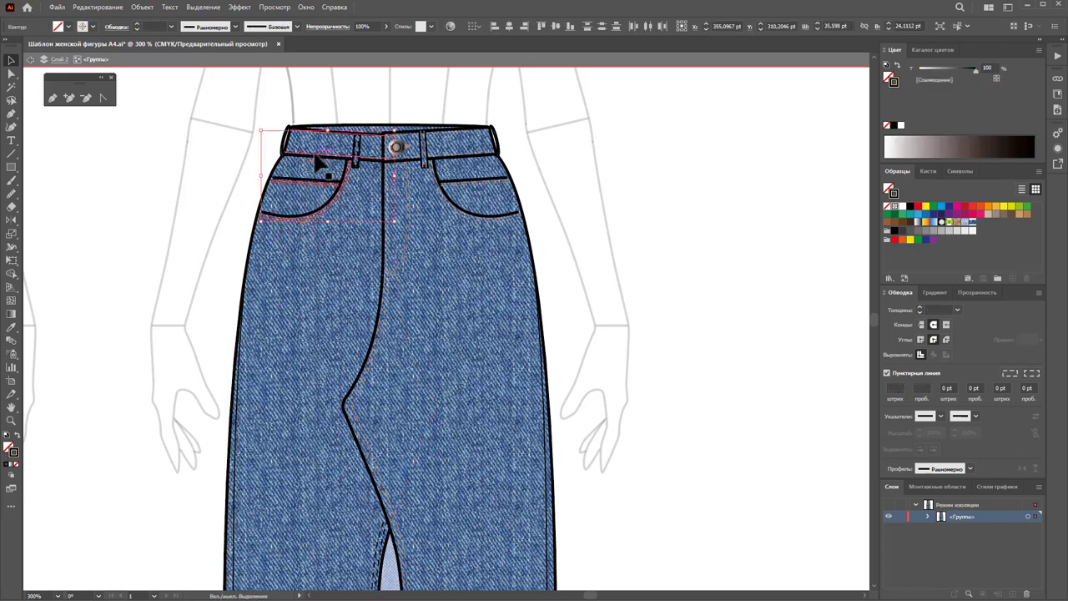
shift+click(361, 151)
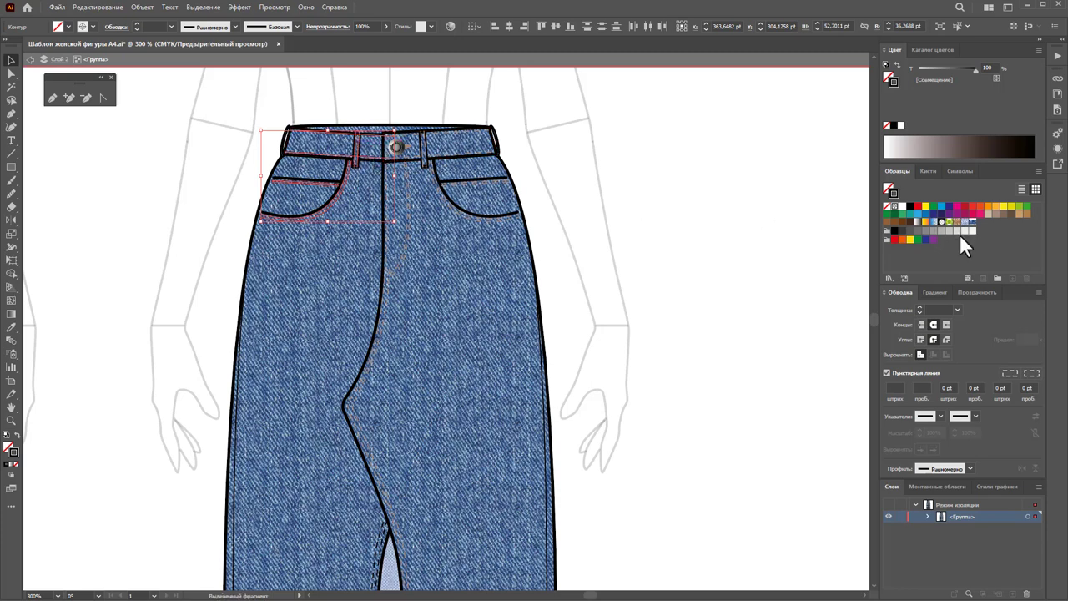
click(995, 216)
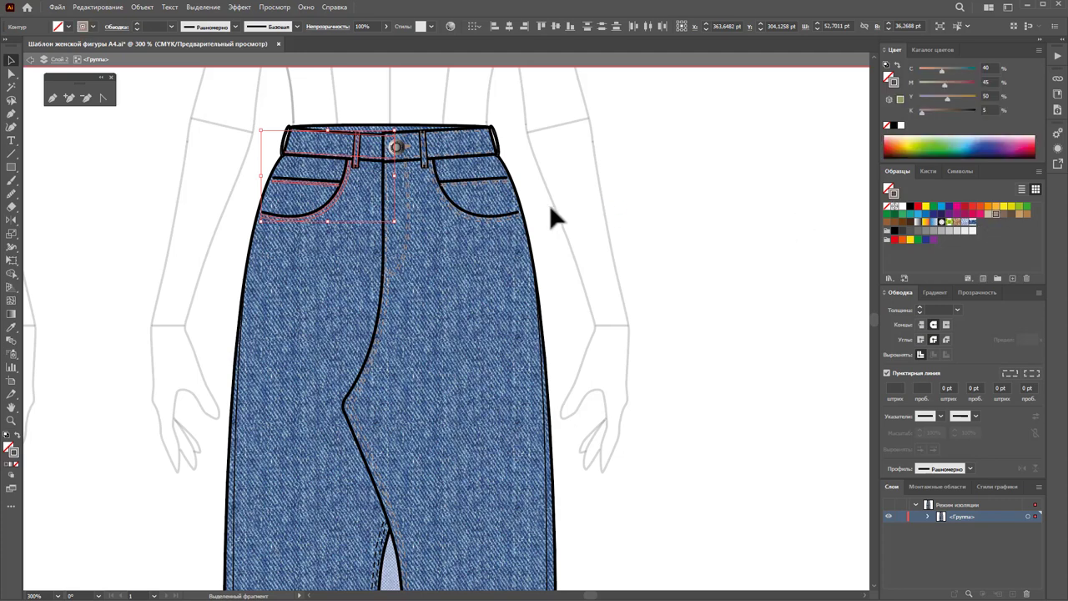
click(549, 203)
Step: Colour the slit-edge stitching tan and zoom out to show both skirts
scroll(547, 201, down, 4)
scroll(534, 205, down, 5)
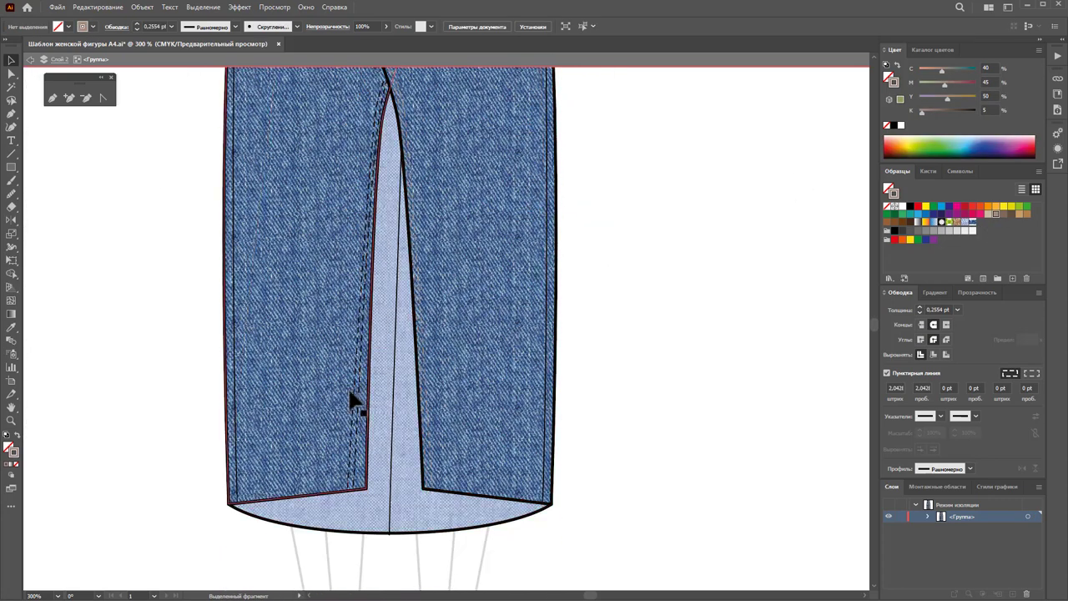
click(360, 421)
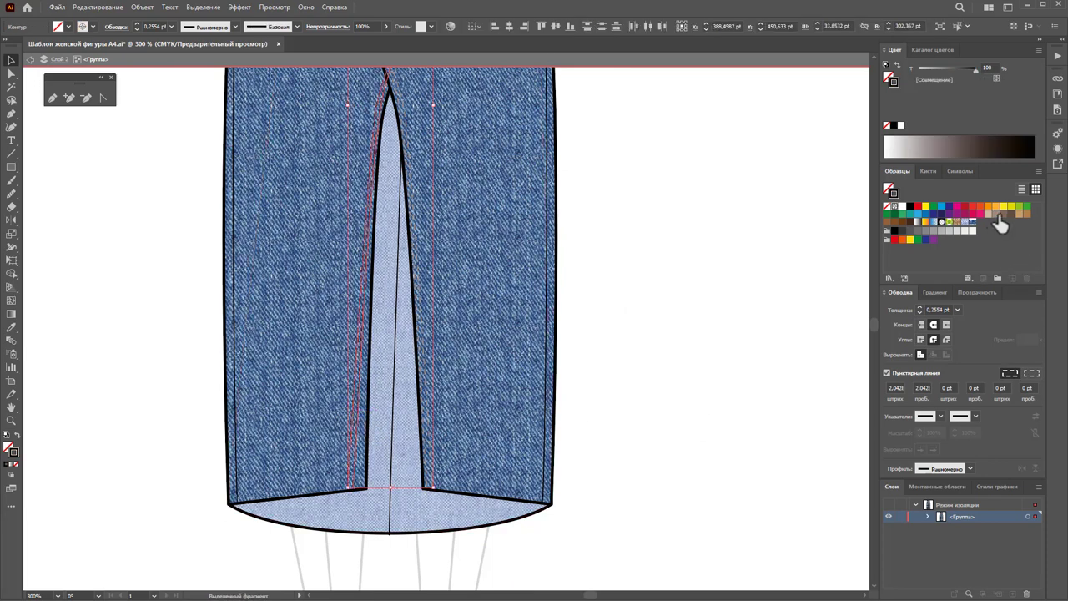
click(713, 286)
key(z)
alt+click(262, 295)
Step: Exit the isolated skirt group and add a new empty layer, Слой 3, on top
alt+click(300, 229)
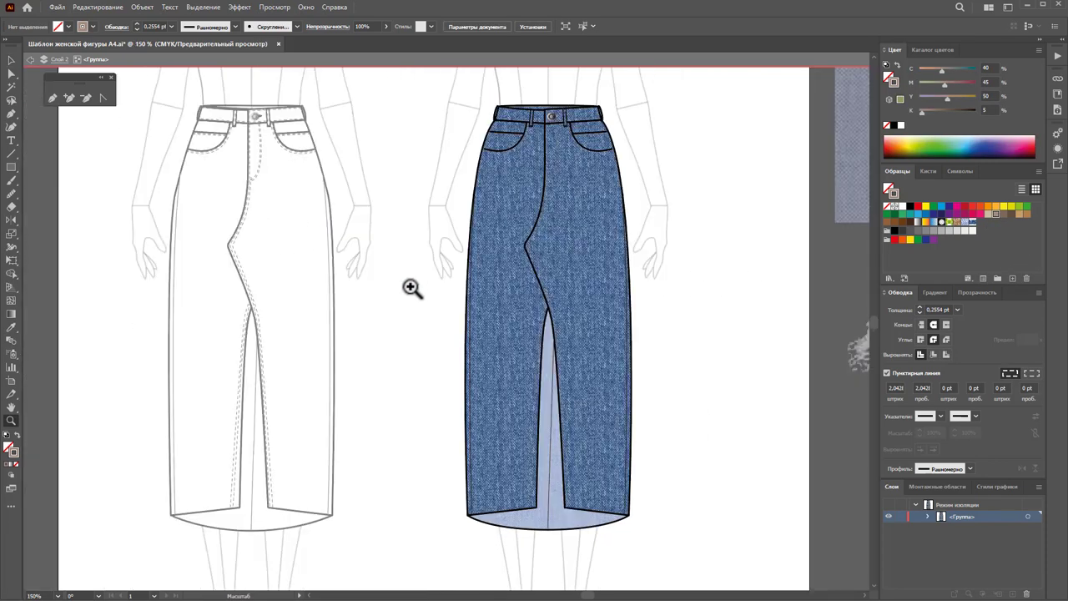
click(11, 61)
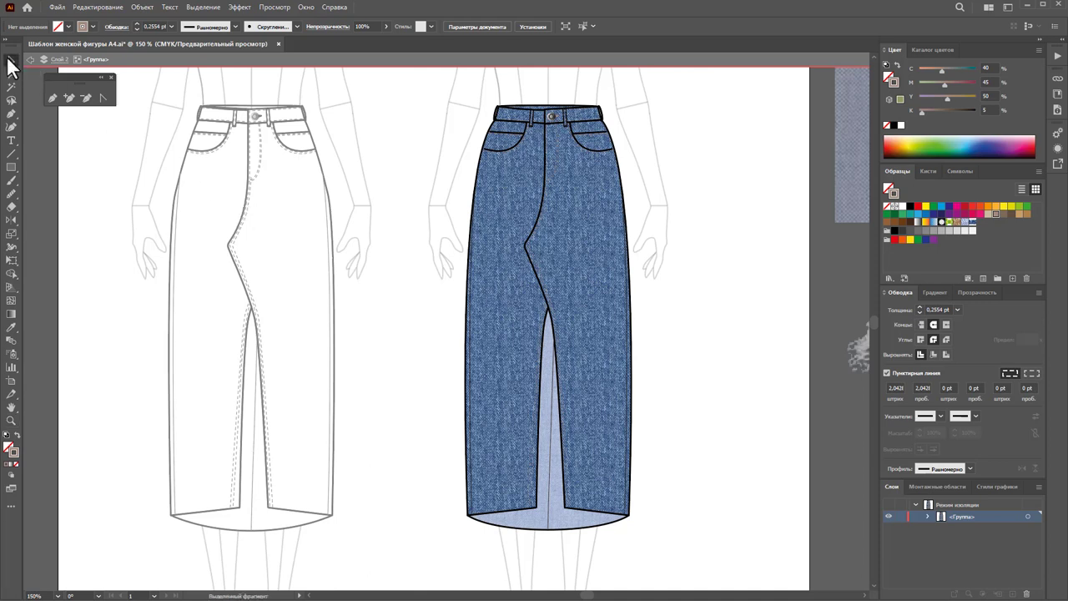
double_click(409, 265)
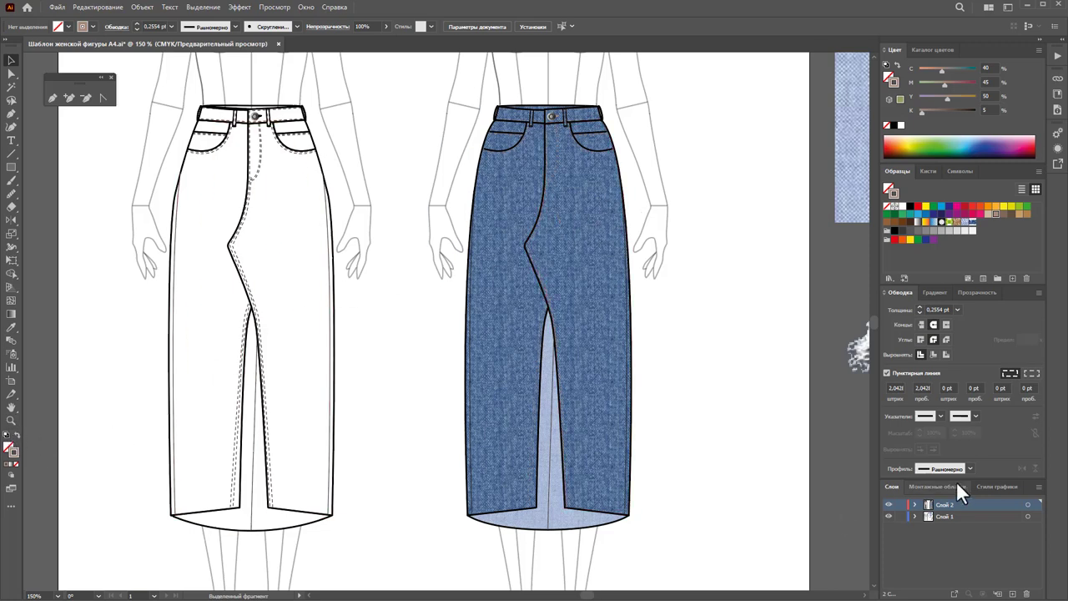
click(1012, 593)
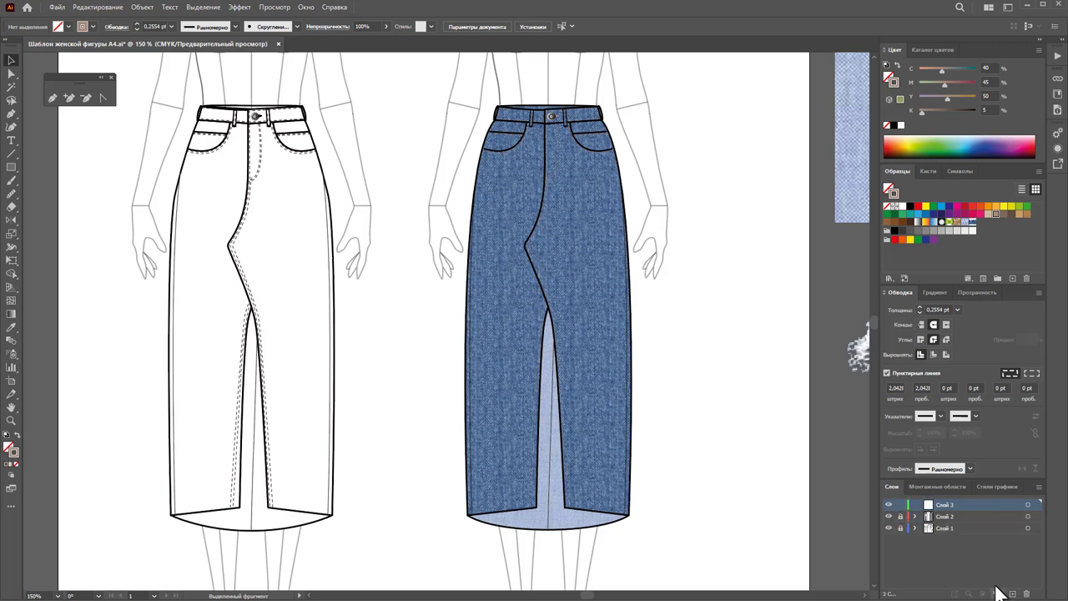
Step: Zoom in closely on the skirt's waistband and button
click(11, 420)
scroll(622, 242, up, 1)
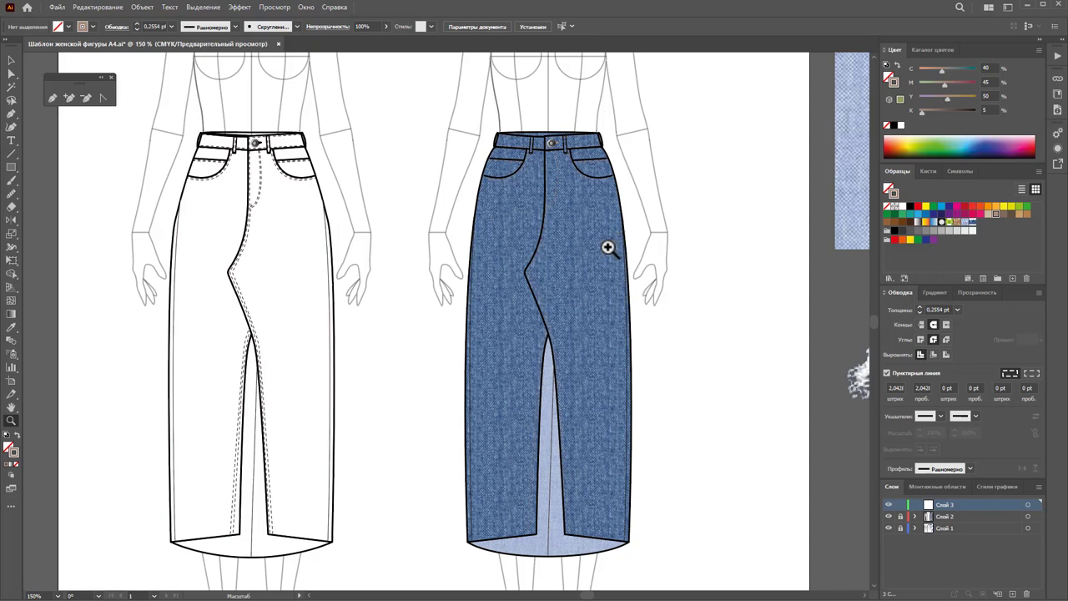
drag(615, 135, 607, 225)
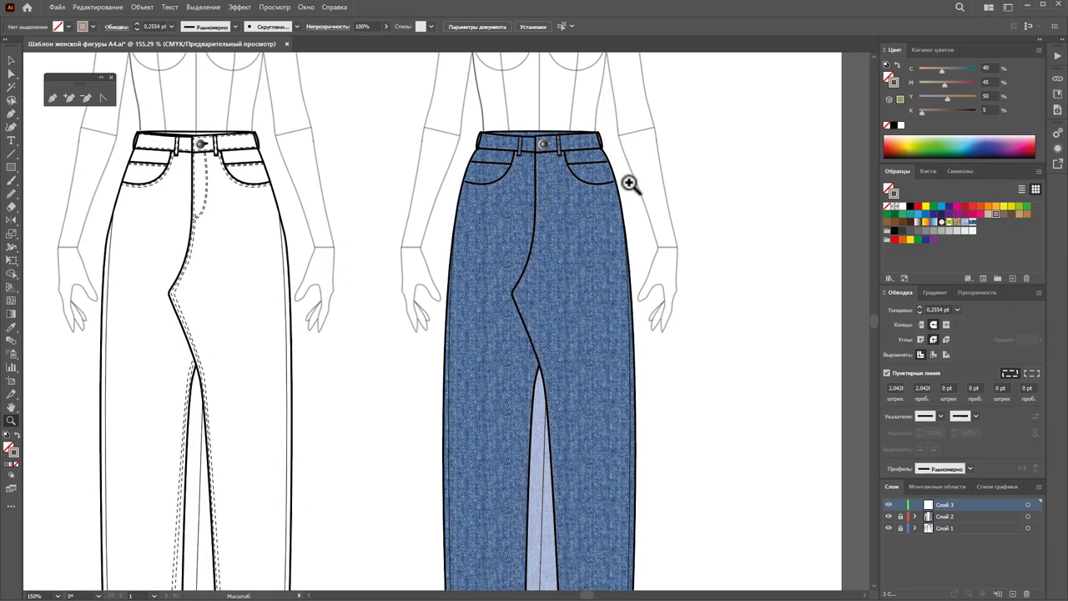
click(606, 225)
Step: Draw a first blue-filled, no-stroke scratch shape at the waistband's top-right corner
click(531, 150)
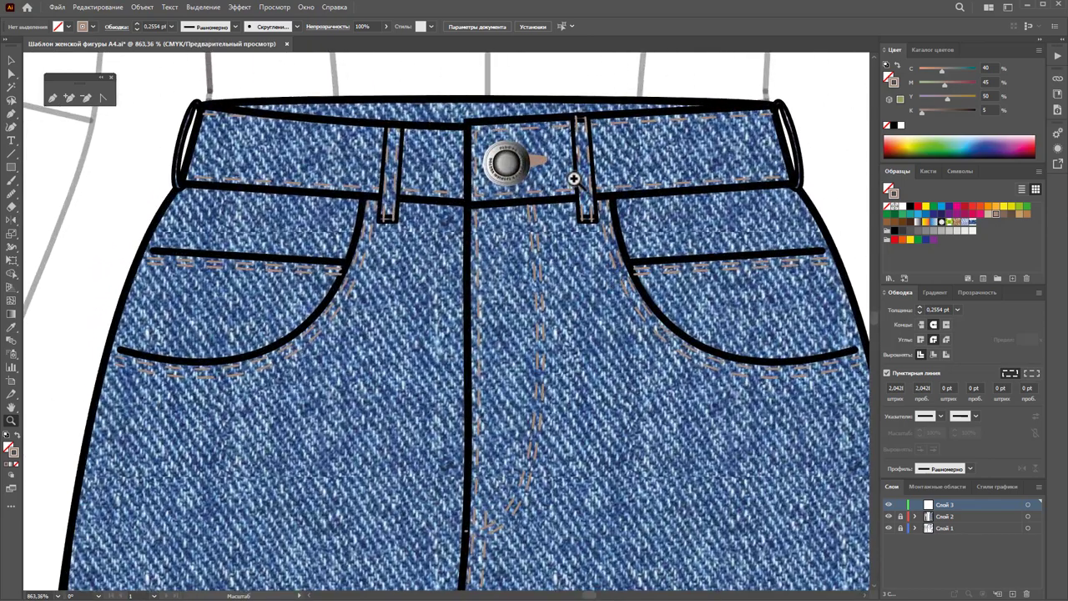
click(619, 283)
scroll(394, 205, up, 2)
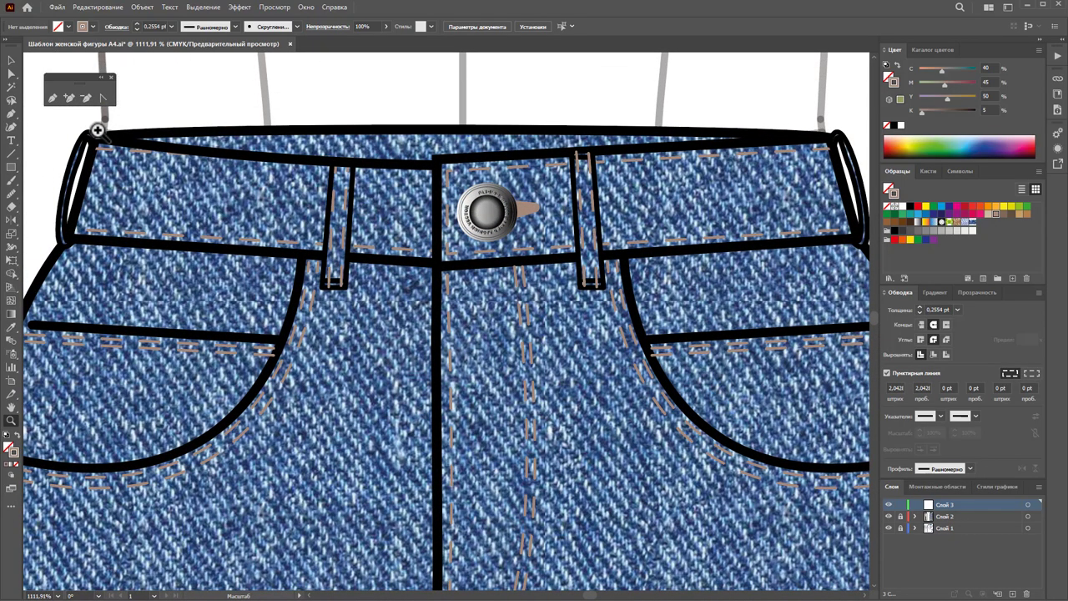
click(51, 98)
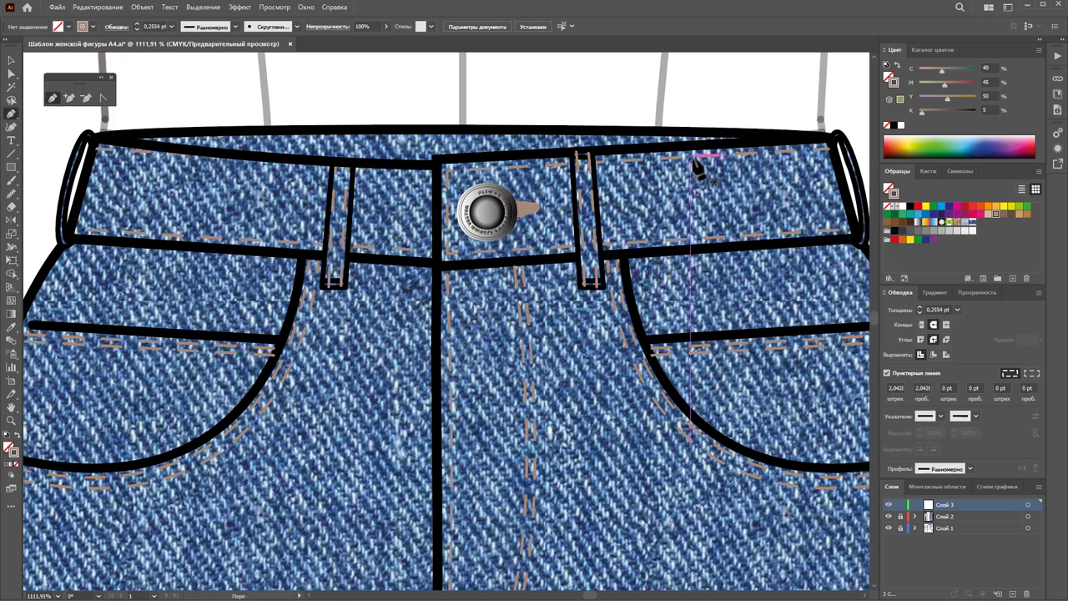
click(806, 149)
click(821, 169)
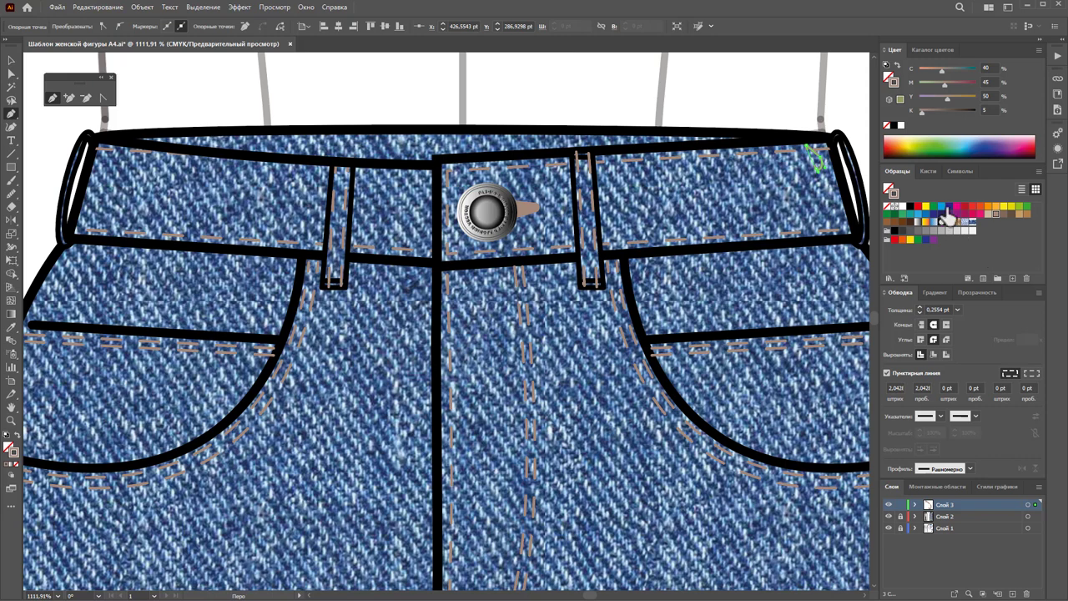
click(948, 206)
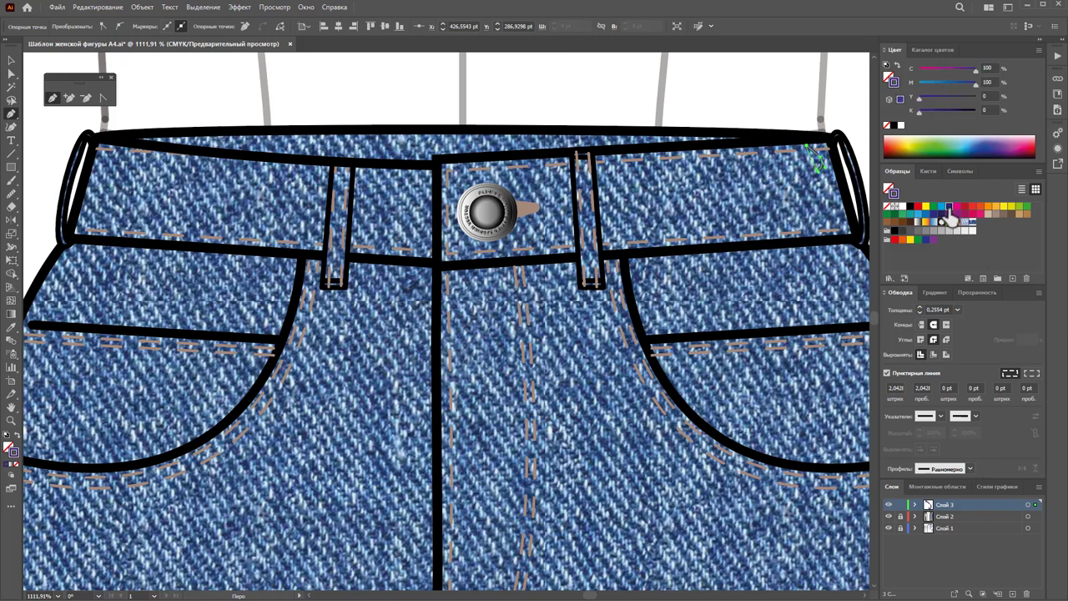
click(16, 435)
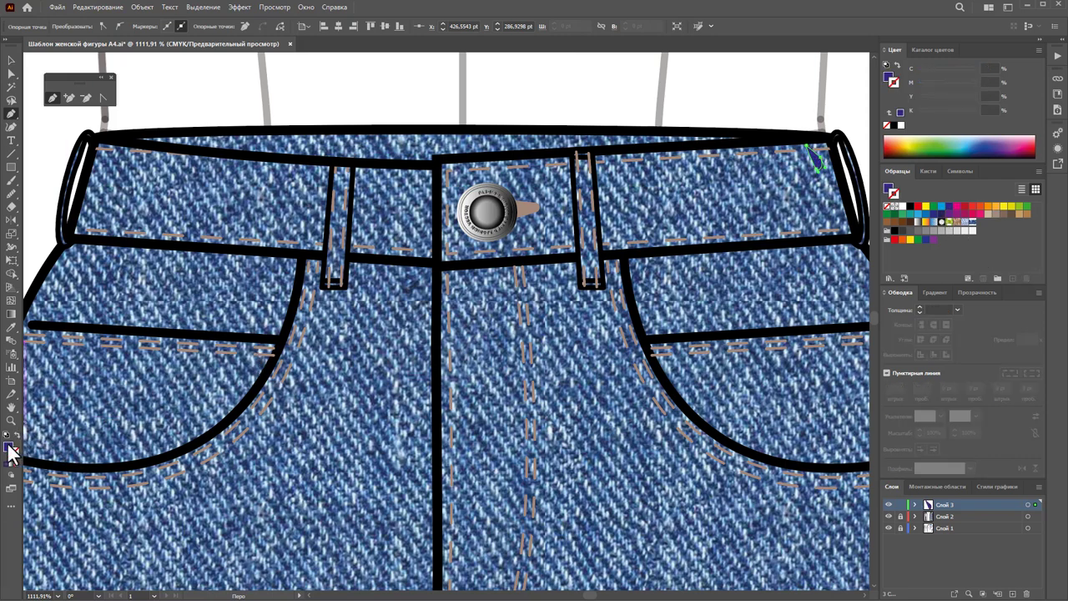
ctrl+click(800, 179)
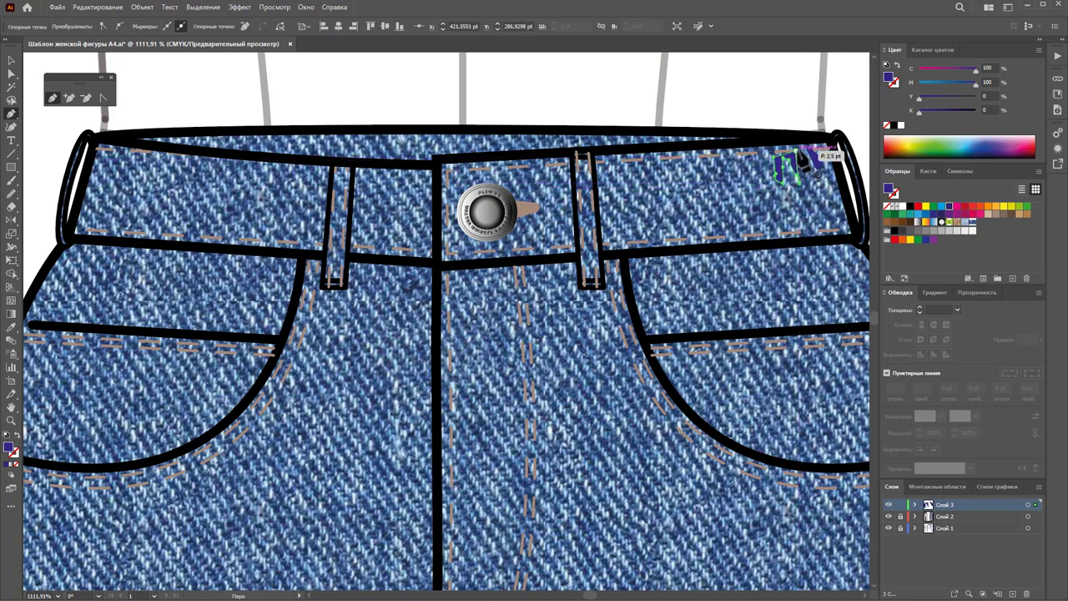
Step: Draw a second leaf-shaped scratch and recolour all the waistband scratches dark navy
click(763, 153)
click(758, 180)
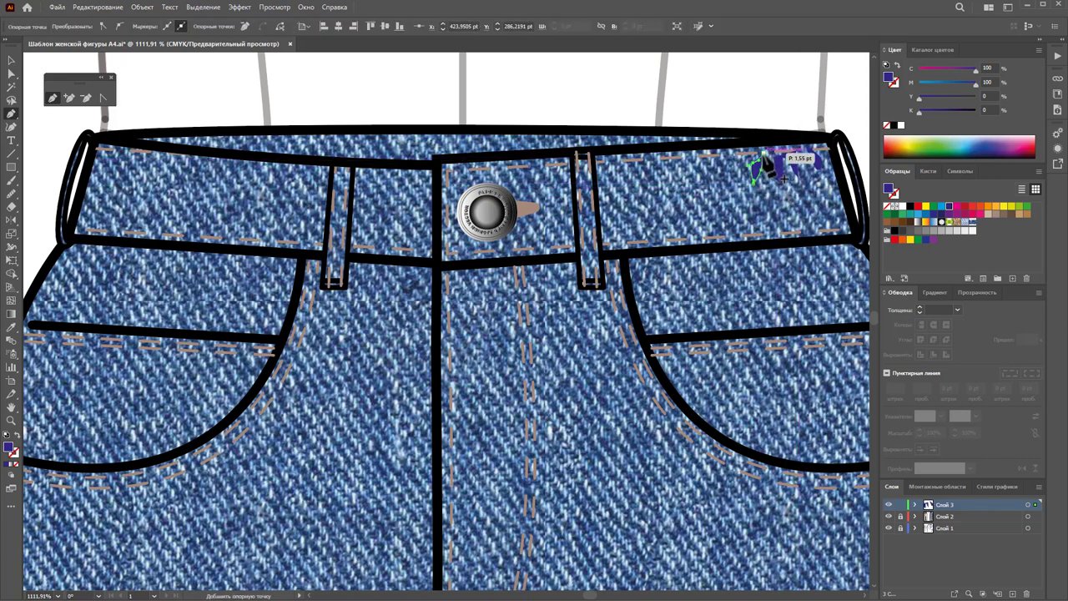
click(751, 171)
click(761, 153)
click(9, 62)
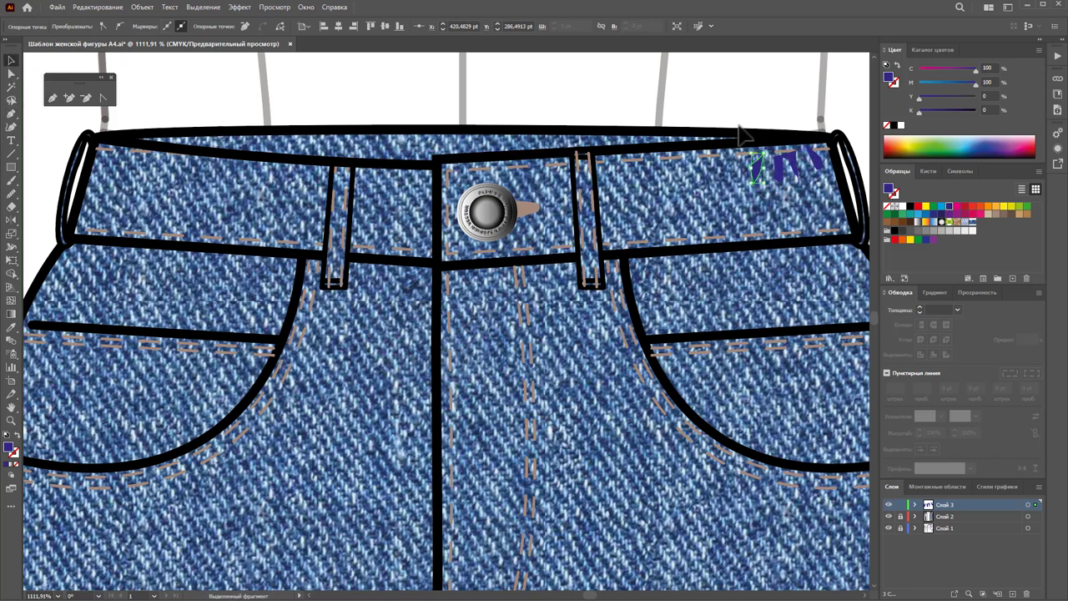
drag(685, 96, 828, 212)
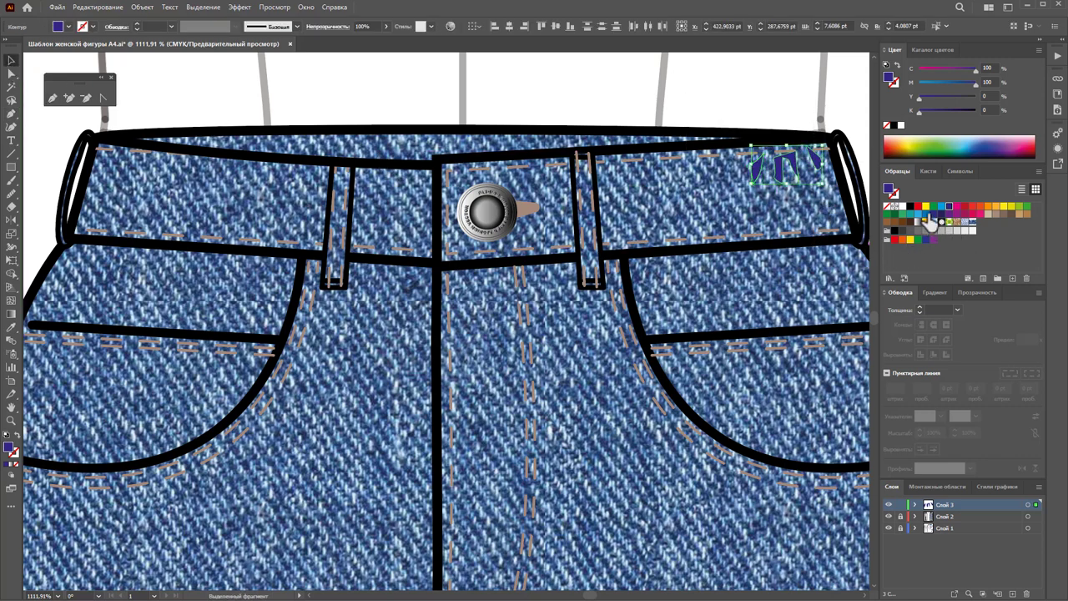
double_click(10, 449)
drag(875, 362, 896, 398)
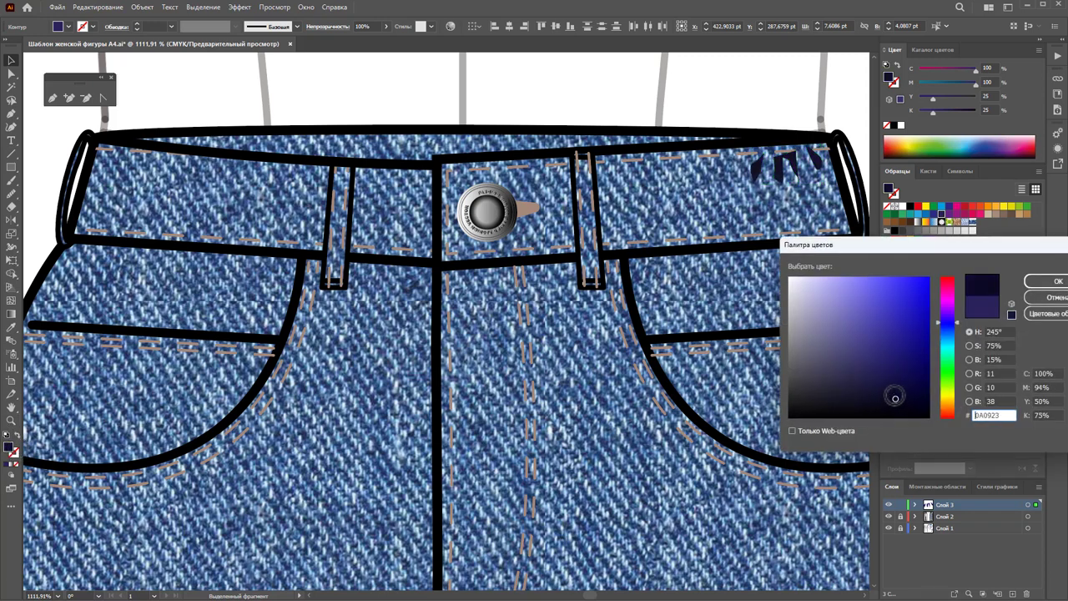
click(1050, 283)
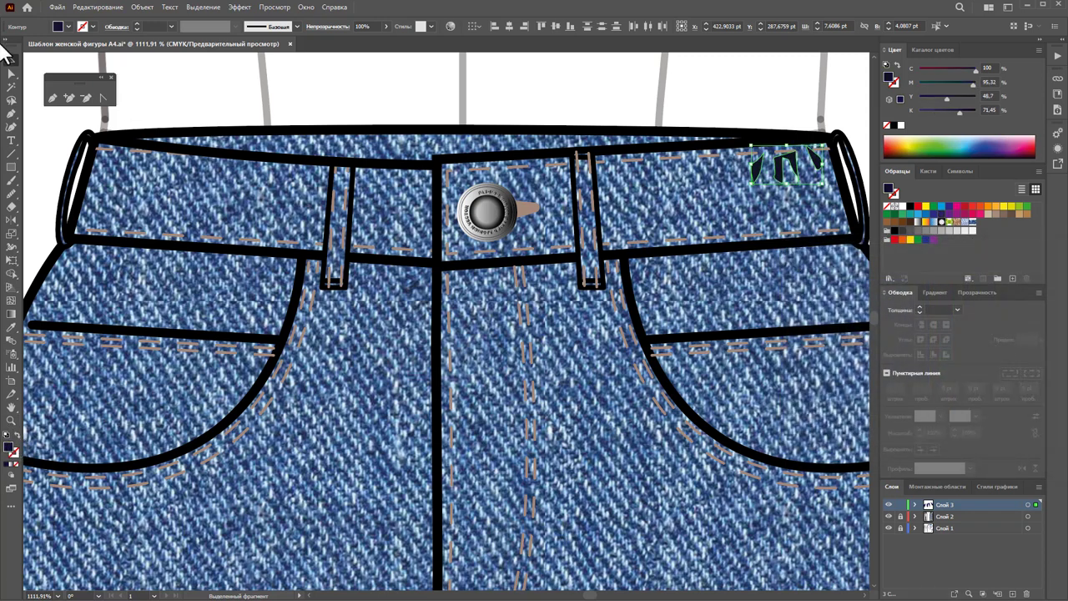
click(354, 94)
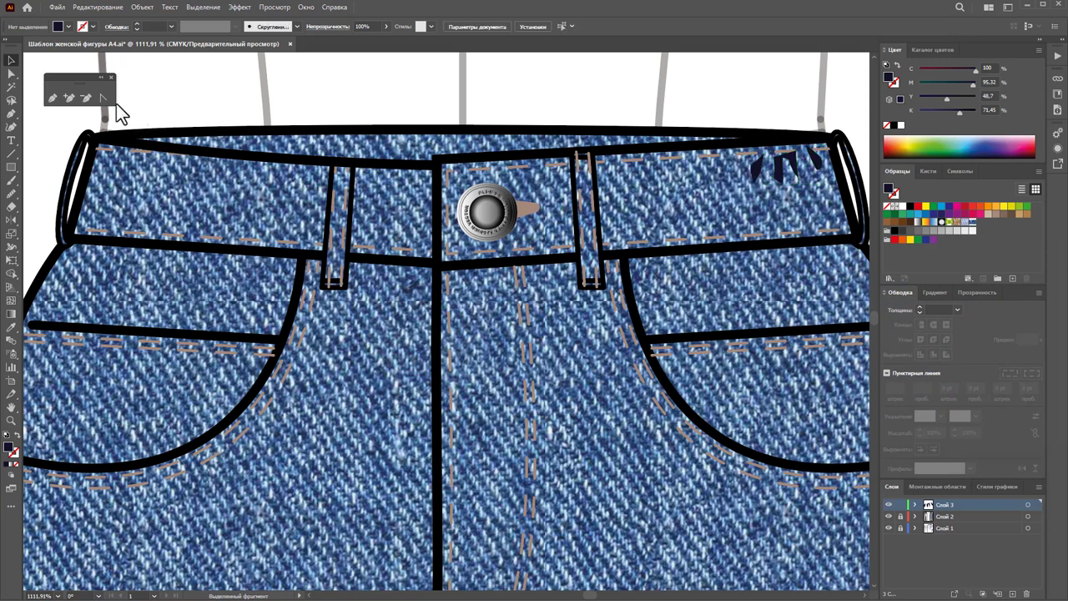
Step: Draw three more navy scratch shapes running left along the top of the waistband
click(52, 98)
click(755, 177)
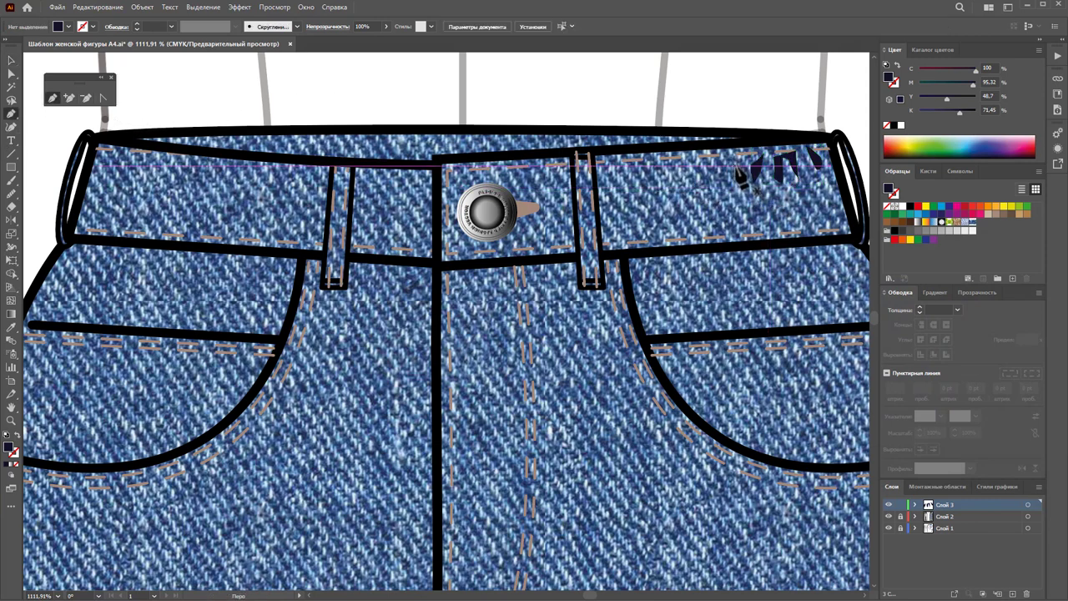
click(797, 179)
click(747, 168)
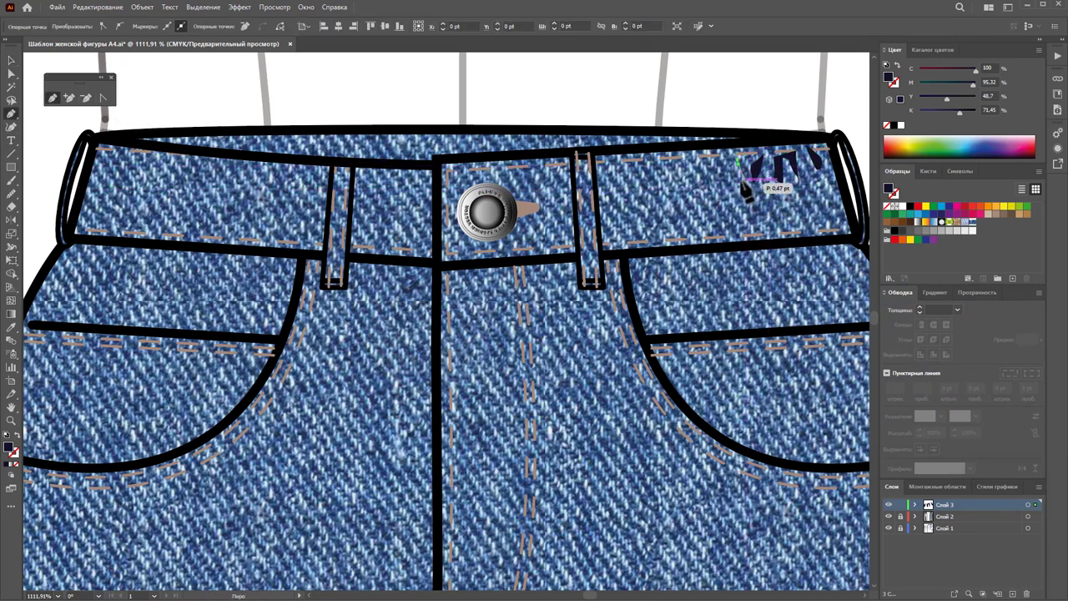
mouse_move(741, 178)
mouse_down()
mouse_move(757, 184)
mouse_move(714, 164)
mouse_move(686, 180)
mouse_up()
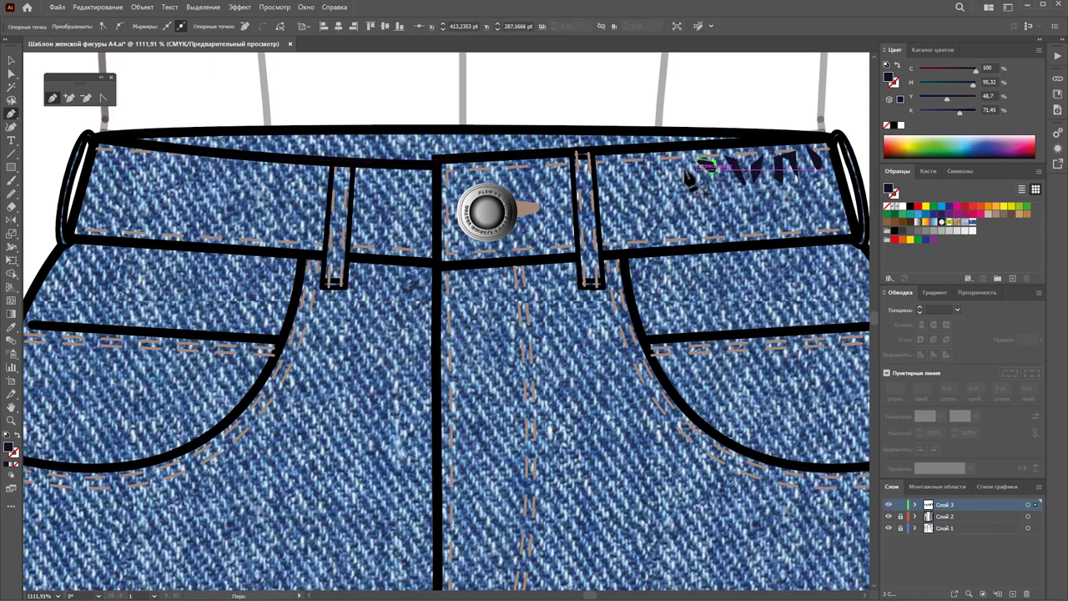
click(675, 171)
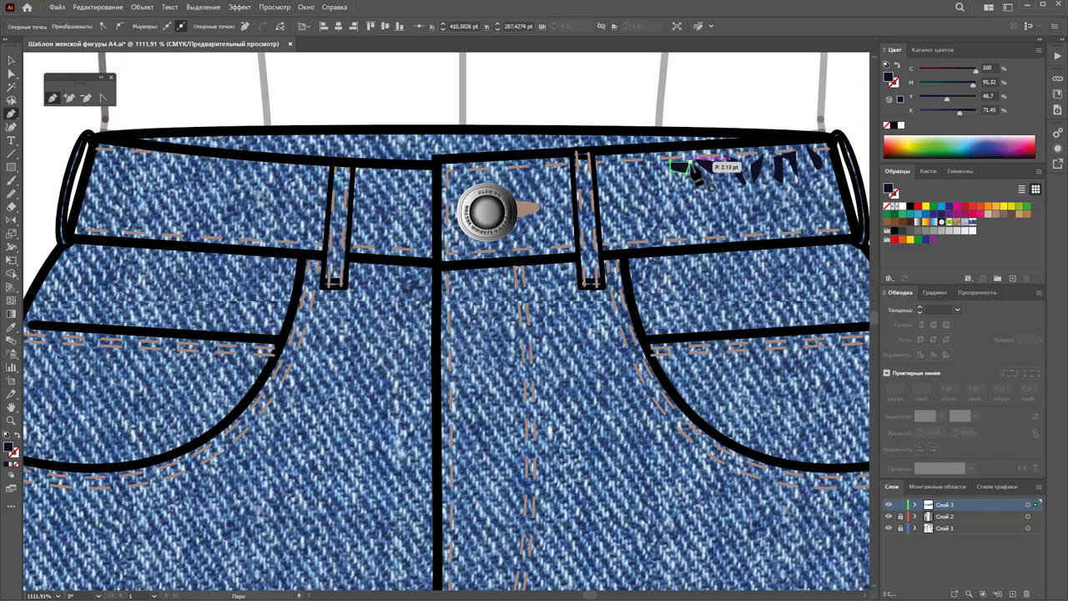
click(684, 174)
click(656, 165)
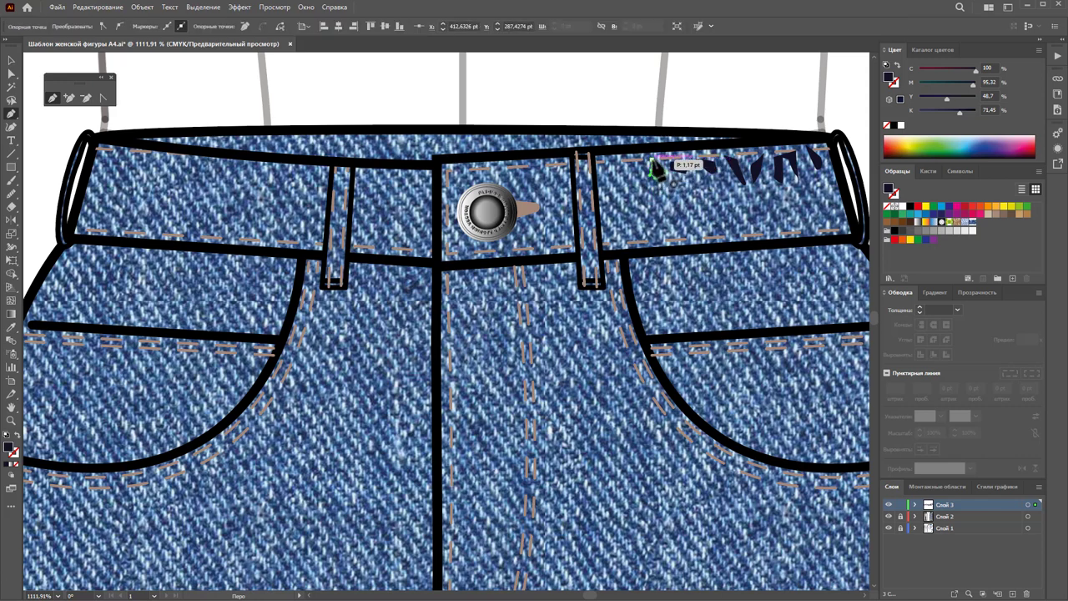
click(633, 174)
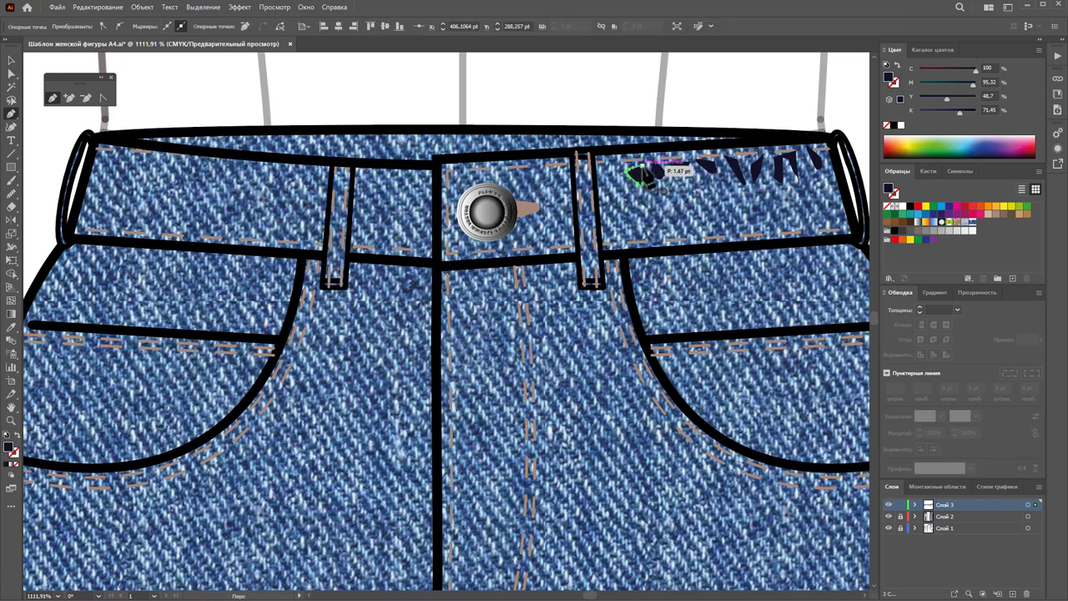
click(624, 173)
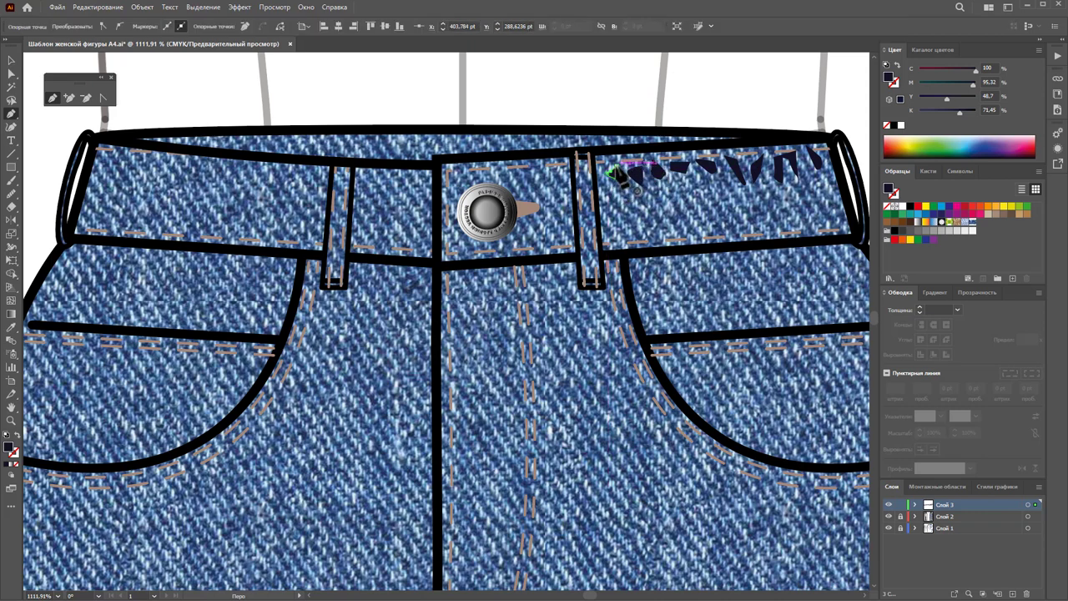
click(614, 173)
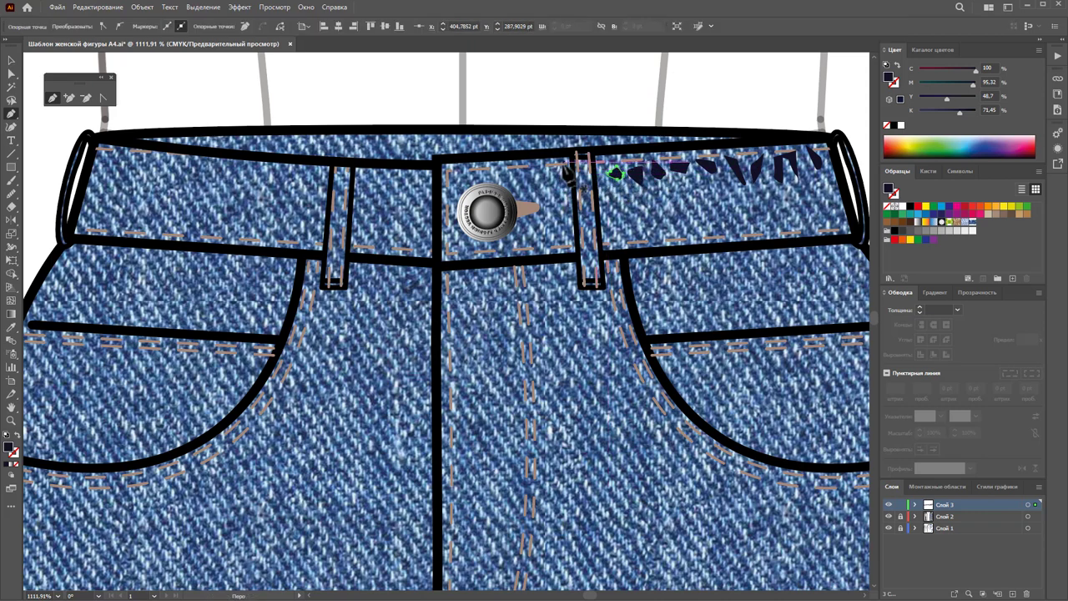
Step: Add navy scratches beside and below the button and near the right waistband edge
click(555, 172)
click(494, 174)
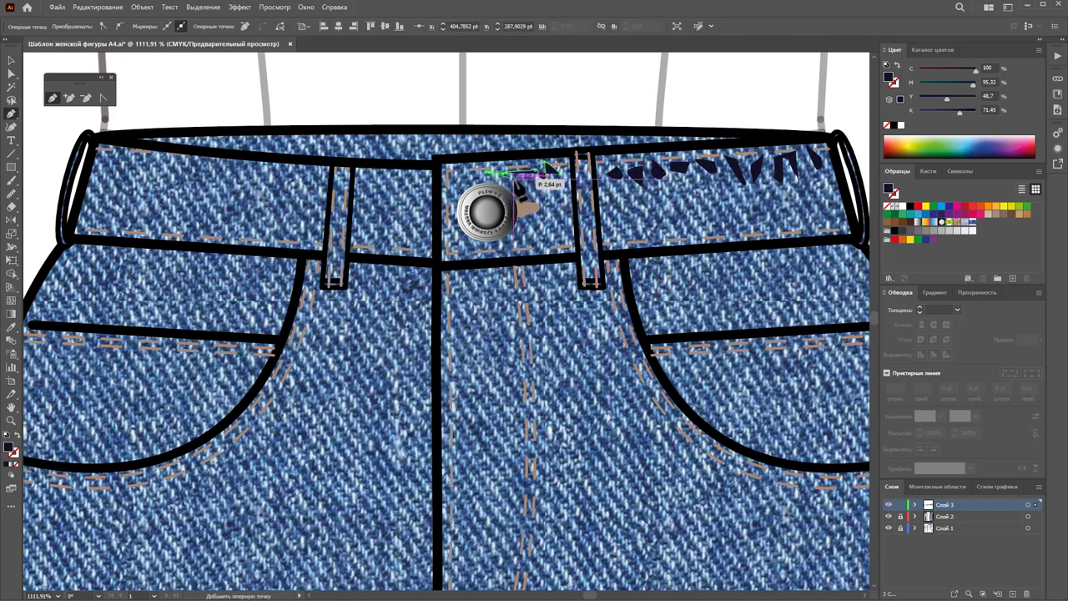
click(538, 181)
click(555, 172)
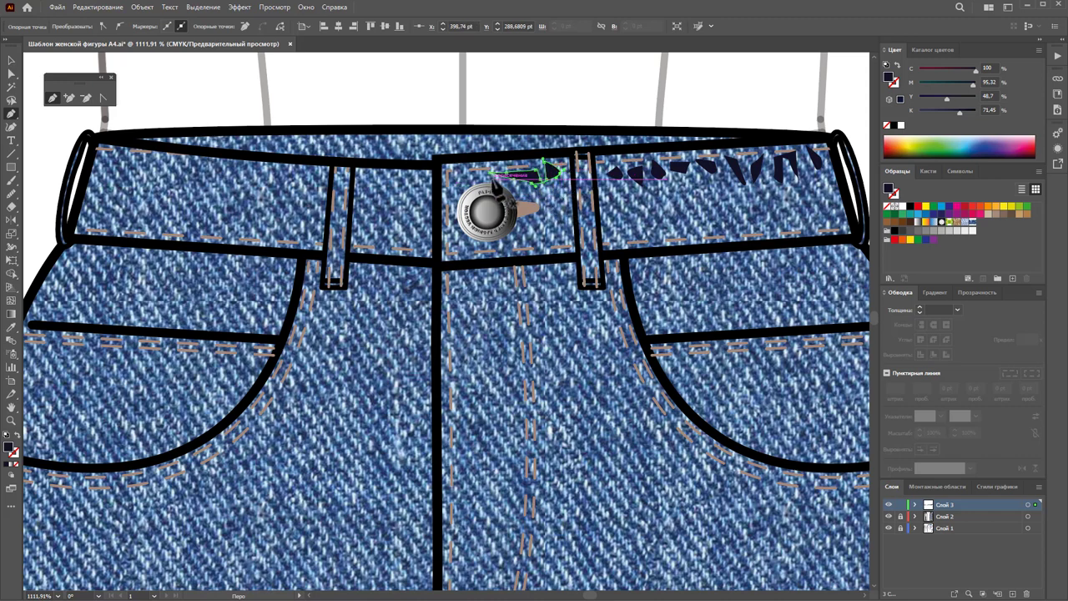
click(488, 179)
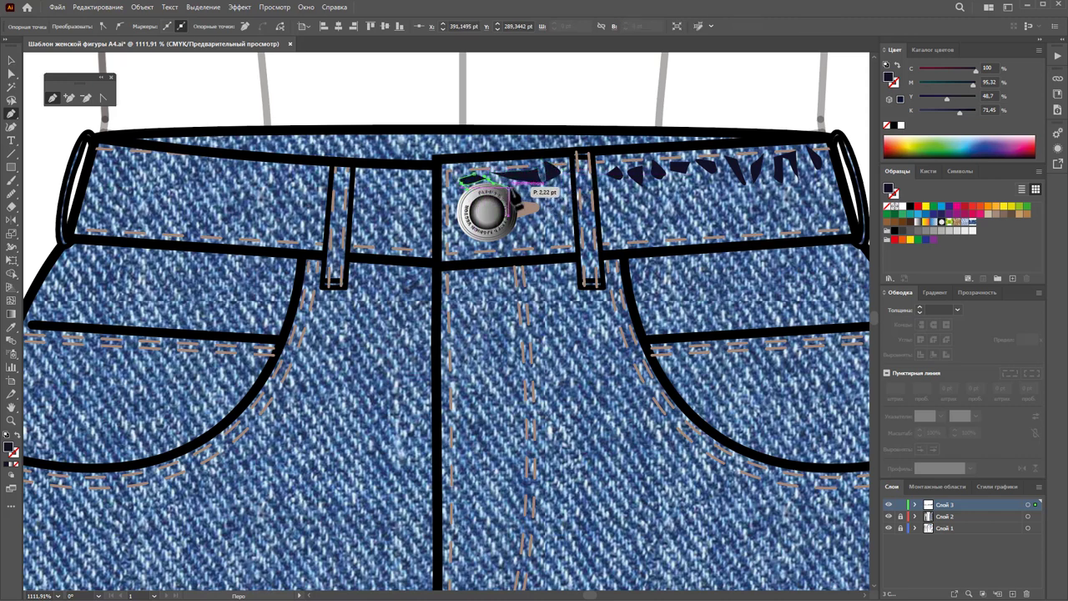
click(509, 178)
drag(477, 178, 473, 190)
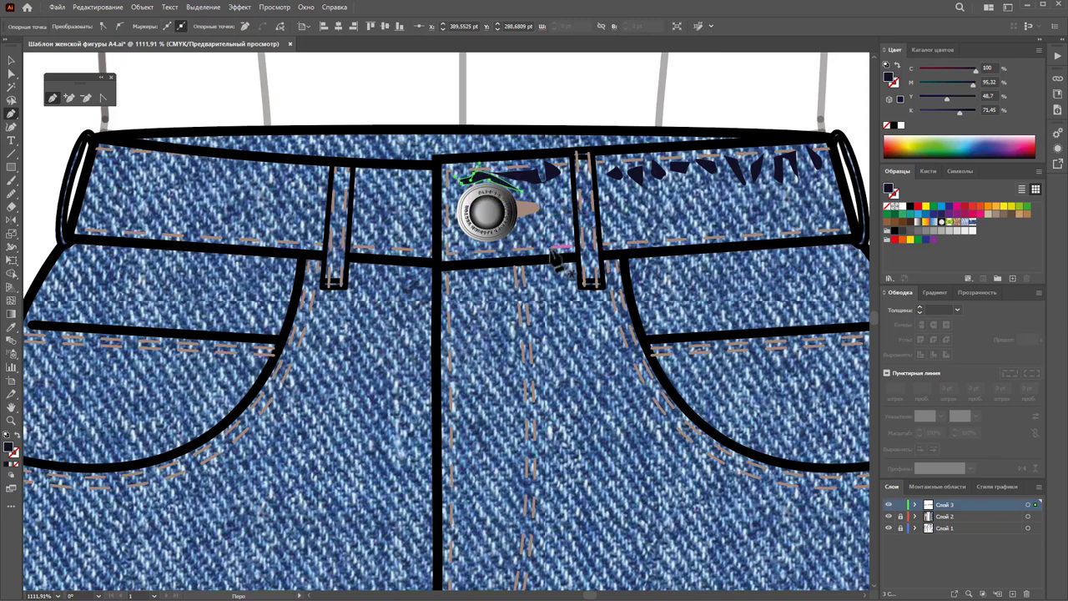
drag(515, 239, 528, 240)
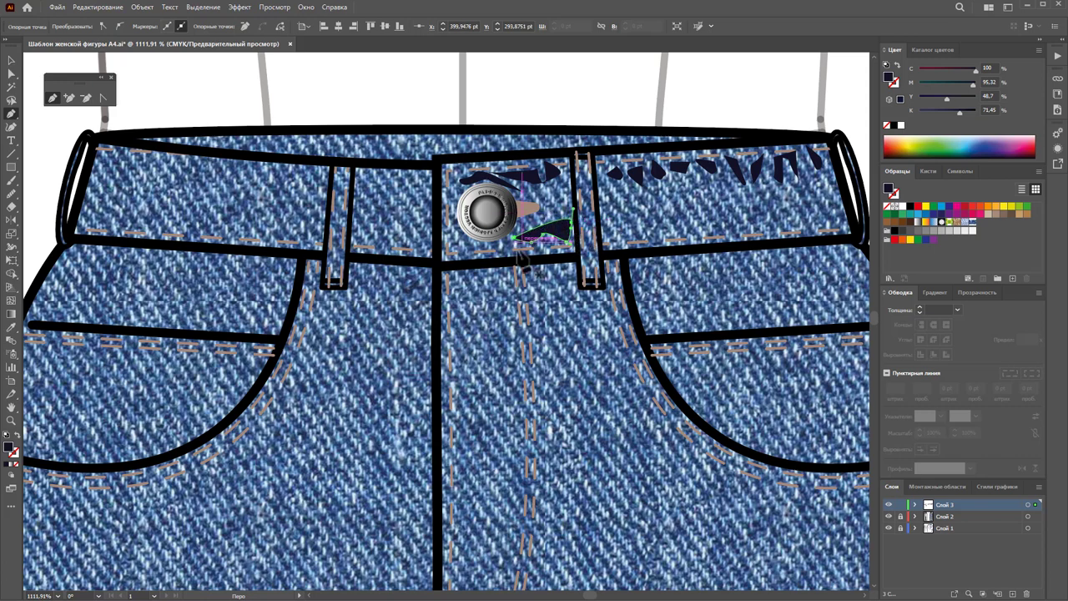
mouse_move(492, 247)
mouse_down()
mouse_move(507, 264)
mouse_move(450, 242)
mouse_up()
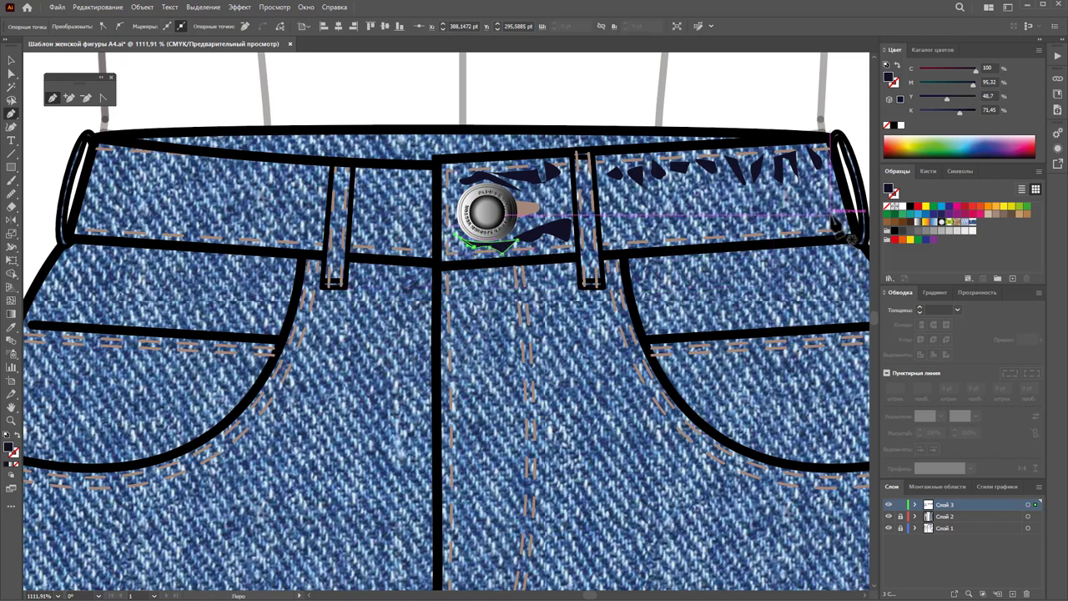
mouse_move(822, 210)
mouse_down()
mouse_move(817, 227)
mouse_move(827, 215)
mouse_move(738, 224)
mouse_move(793, 220)
mouse_up()
click(816, 230)
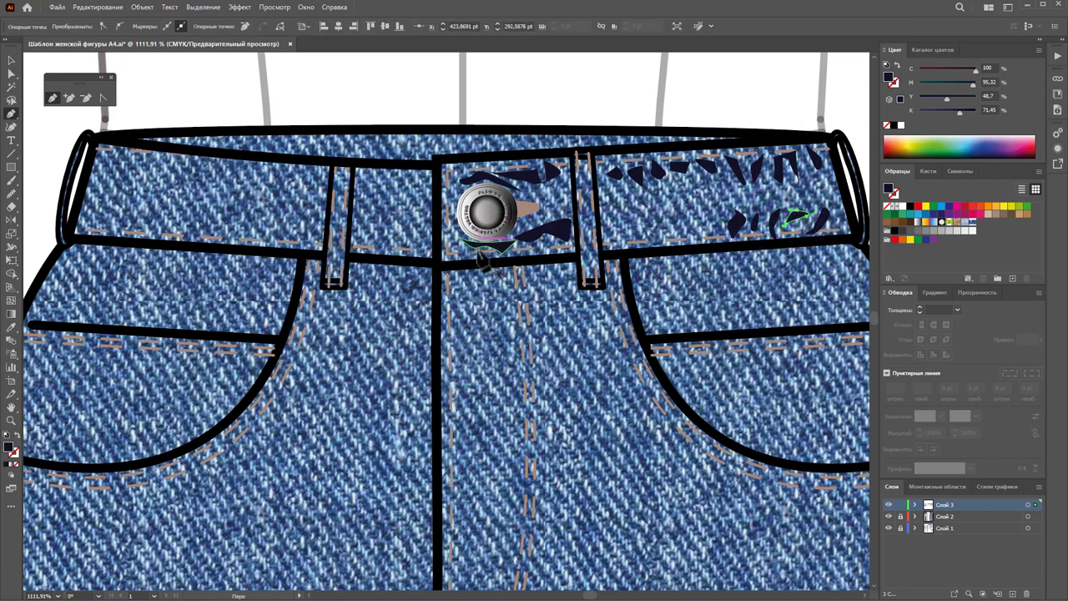
mouse_move(470, 294)
mouse_down()
mouse_move(466, 309)
mouse_move(481, 279)
mouse_up()
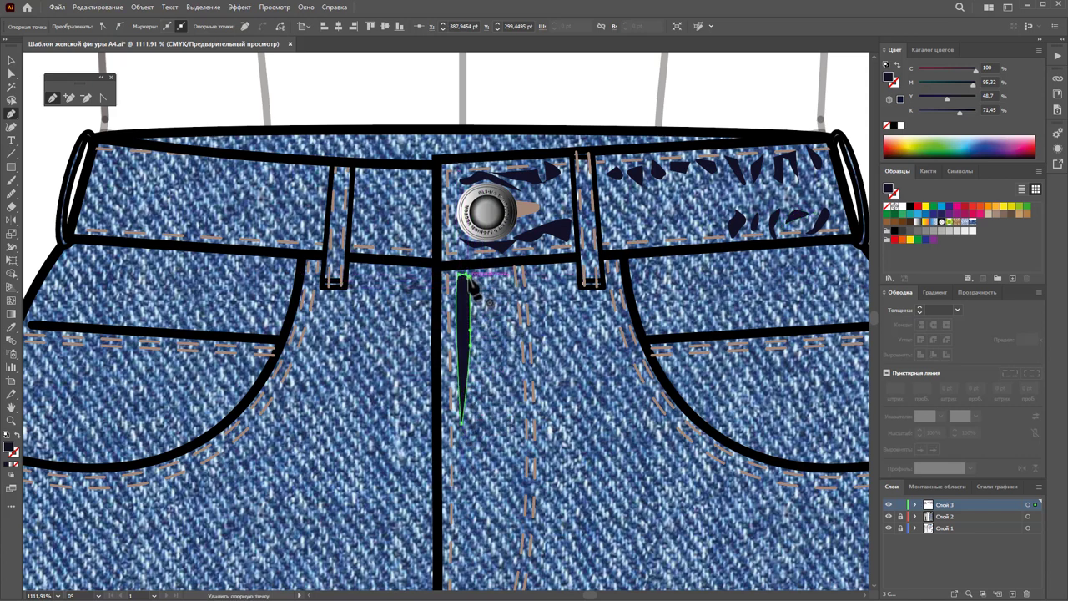
Step: Draw two long navy slivers running from the waistband down the fly
click(497, 271)
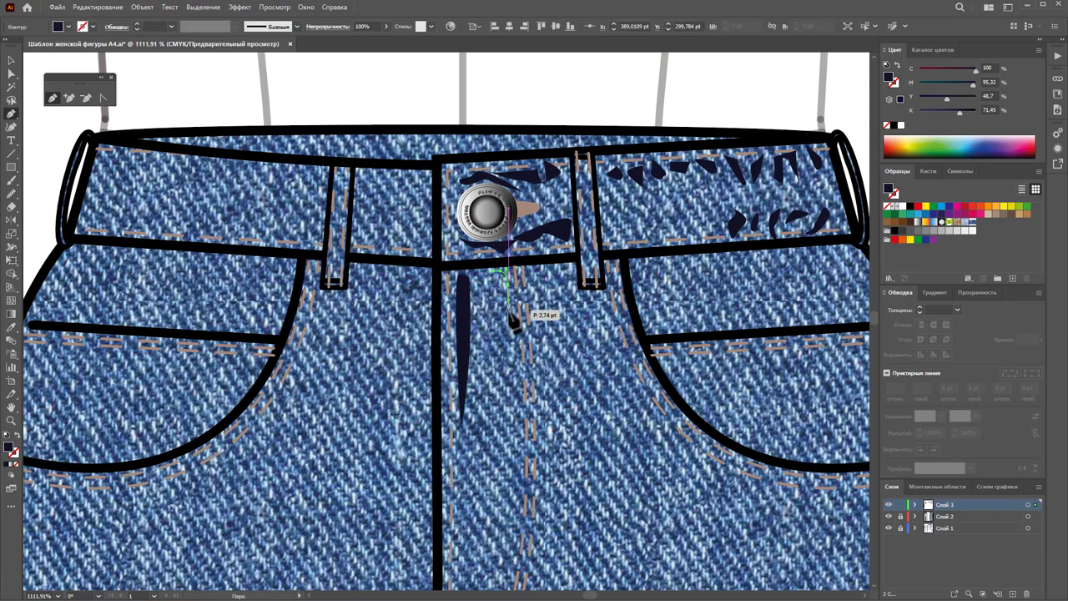
drag(493, 491, 494, 476)
drag(498, 272, 511, 286)
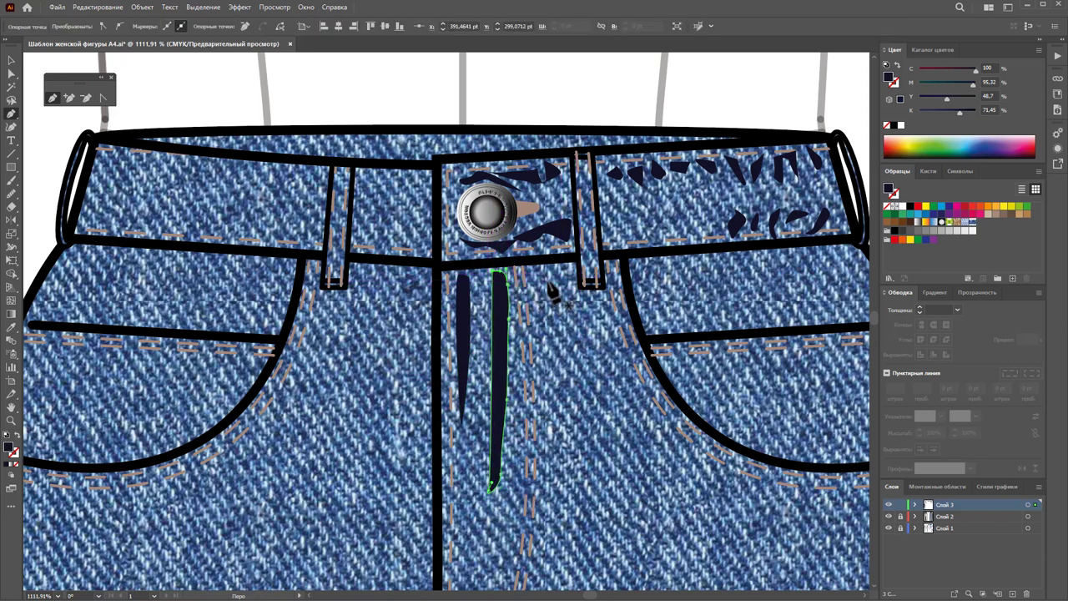
click(550, 269)
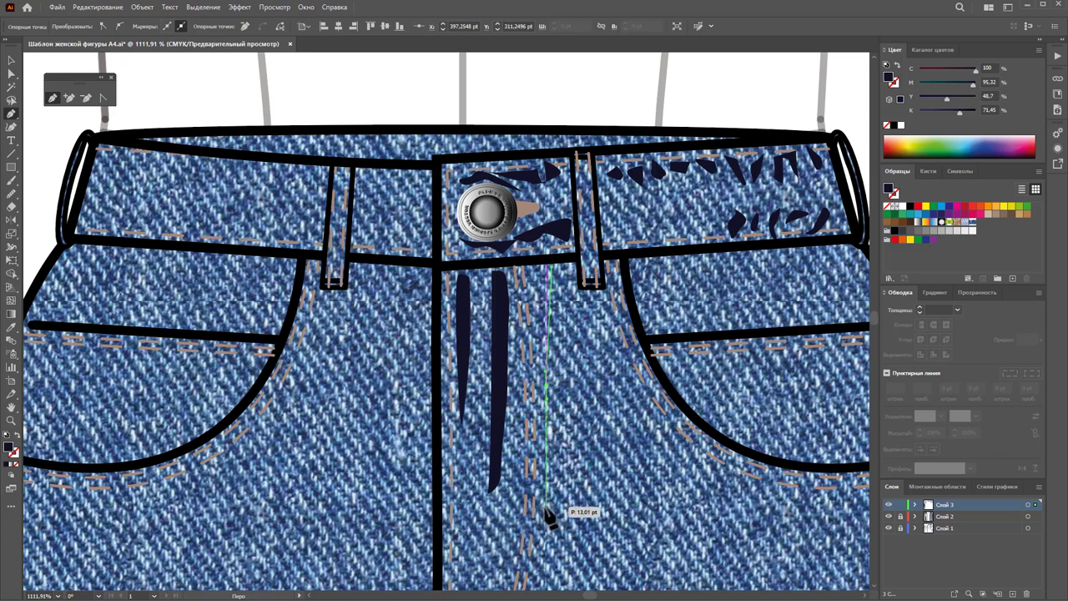
drag(544, 506, 544, 476)
click(538, 267)
drag(550, 269, 552, 276)
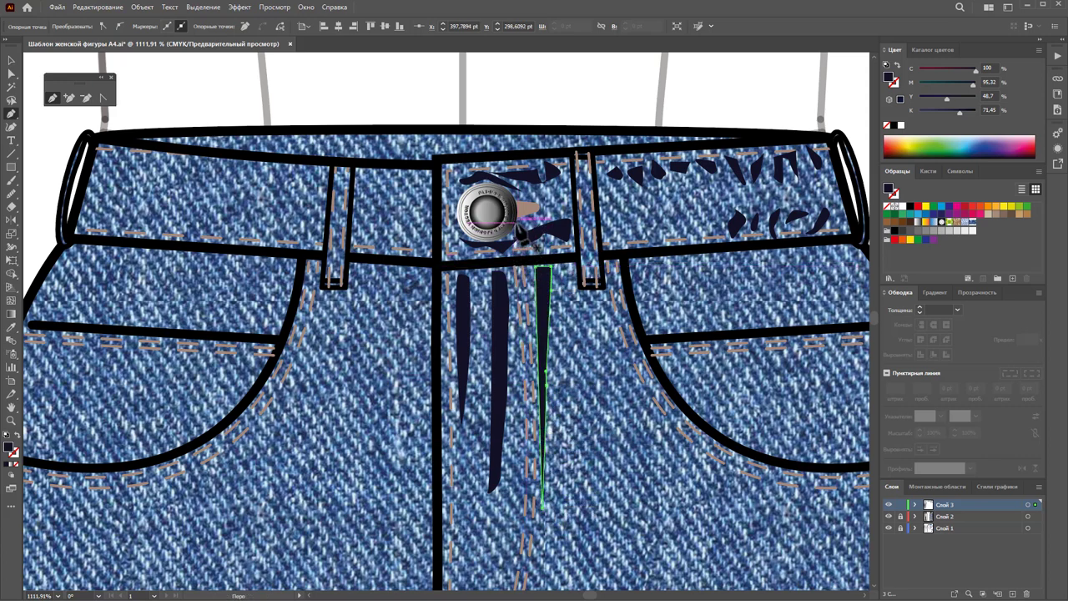
Step: Draw slivers hugging the button's left side and running down from the right belt loop
click(449, 177)
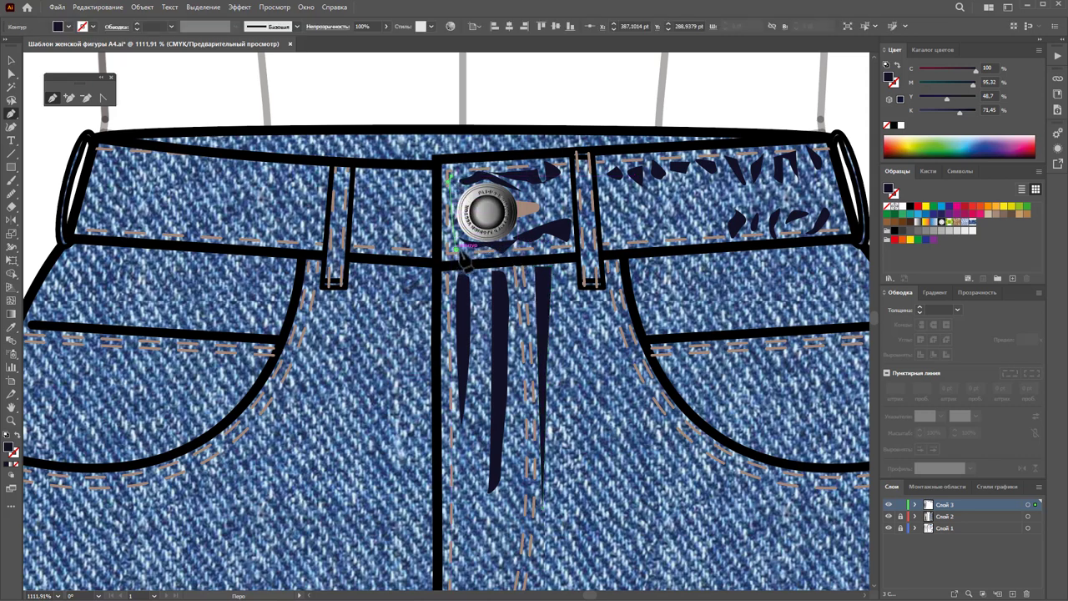
drag(463, 252, 467, 250)
click(450, 177)
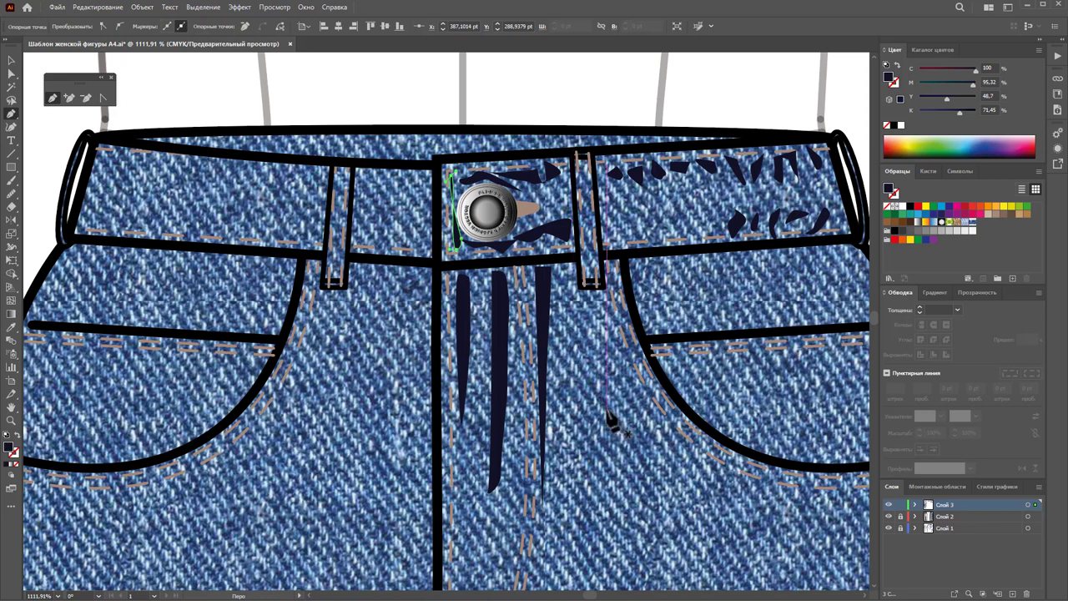
scroll(610, 424, down, 1)
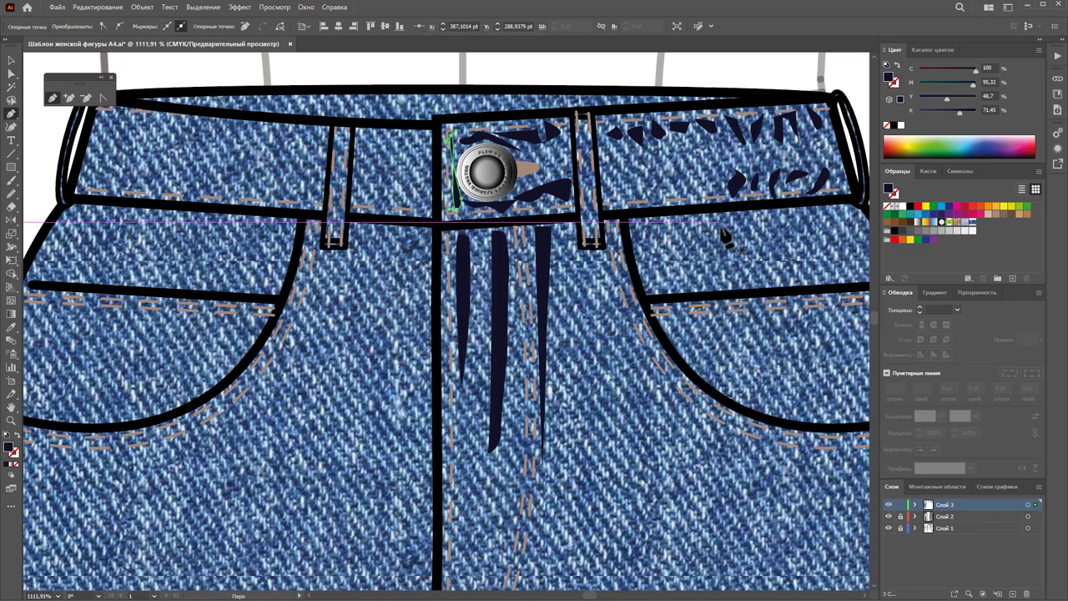
click(603, 179)
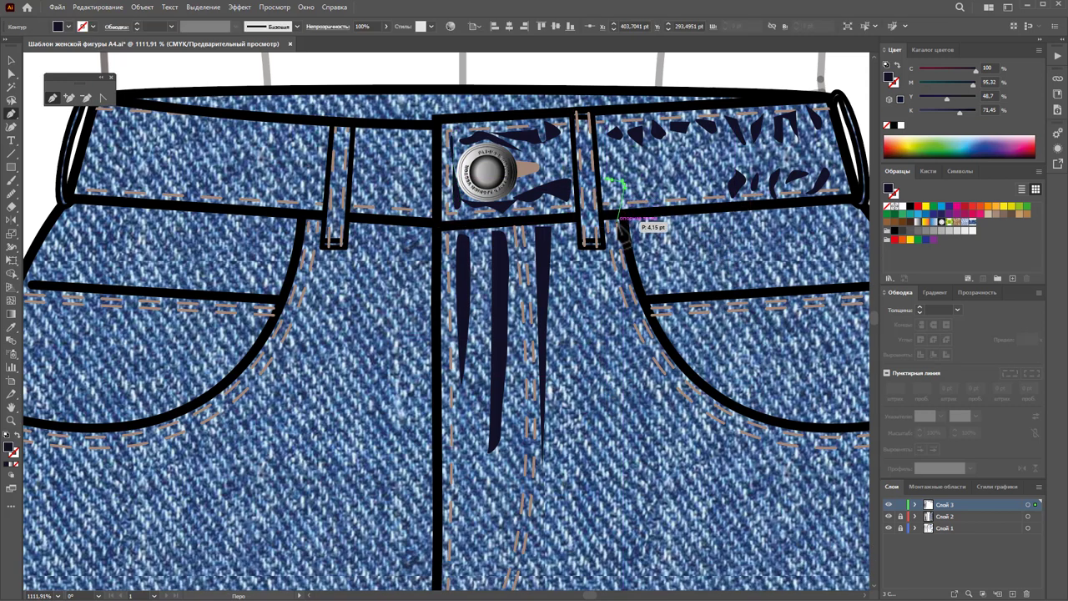
drag(615, 281, 618, 179)
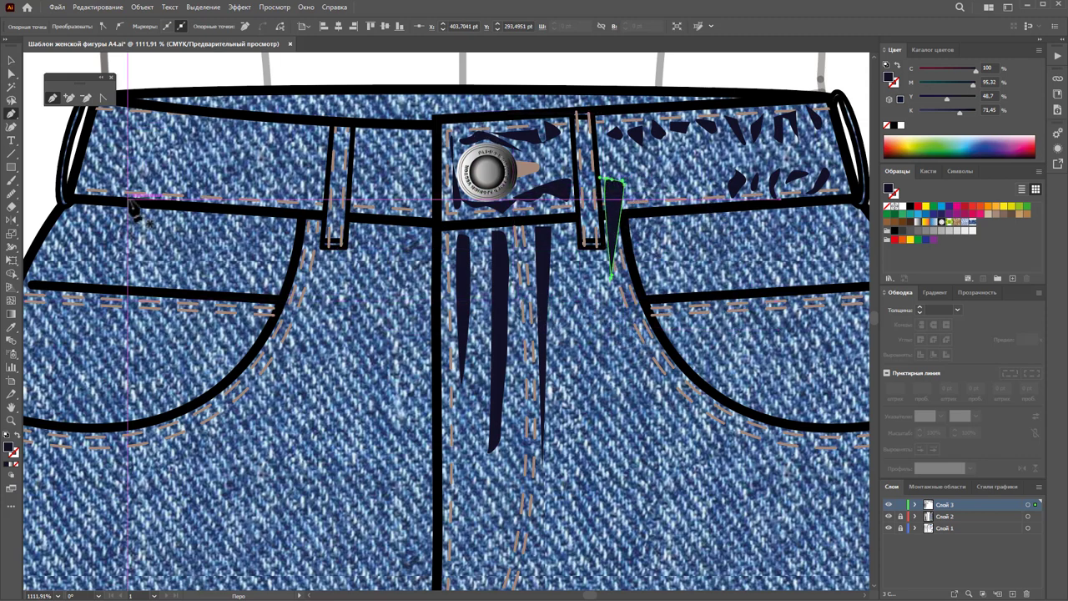
Step: Reflect a copy of the right waistband scratches across the centre onto the left half
click(10, 61)
drag(441, 81, 661, 185)
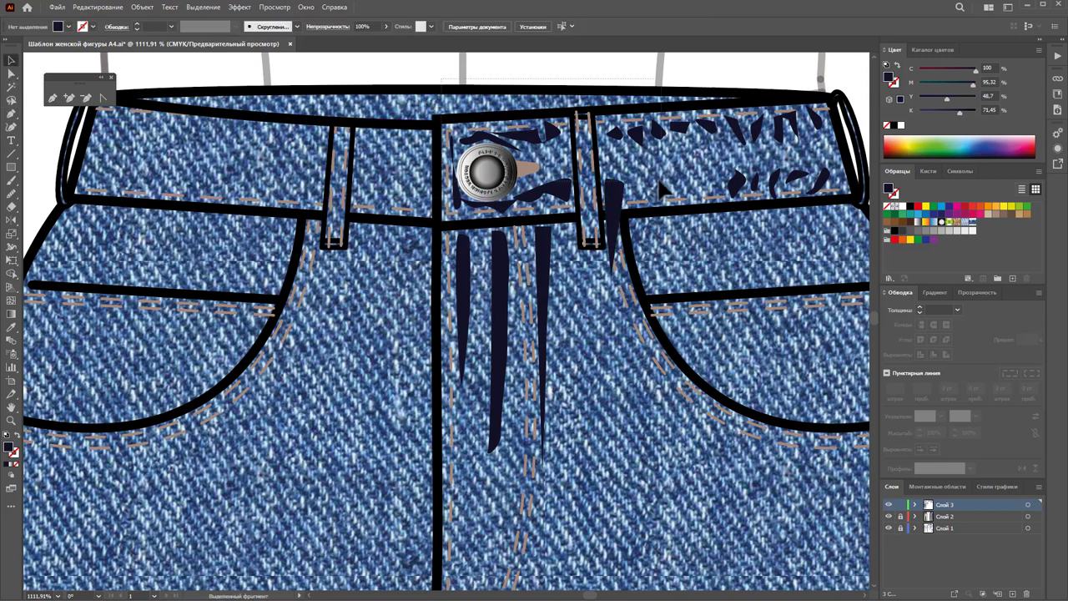
drag(801, 188, 834, 198)
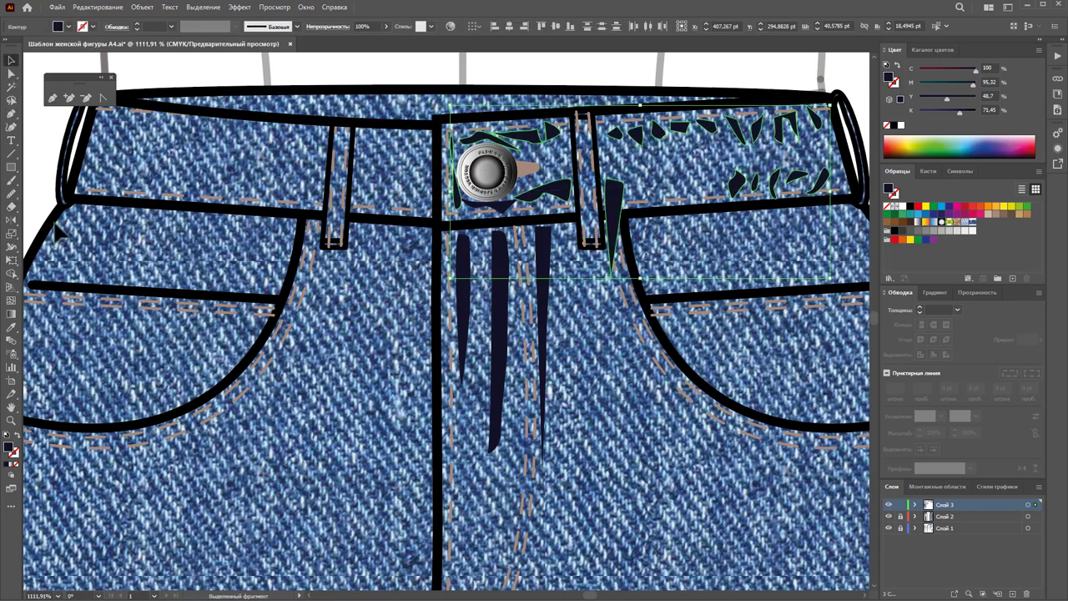
click(12, 220)
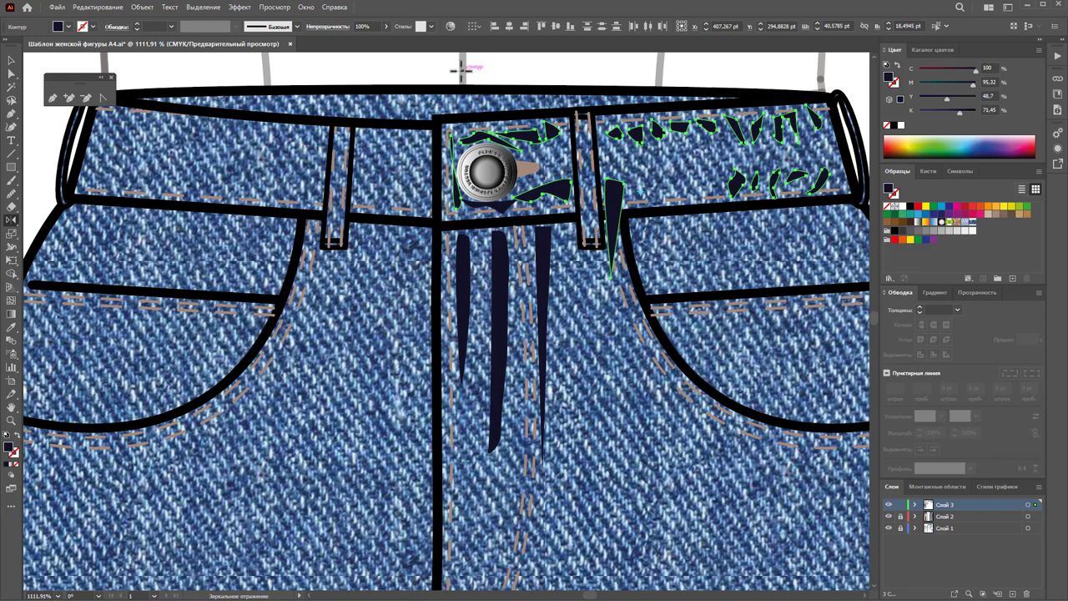
drag(634, 134, 290, 145)
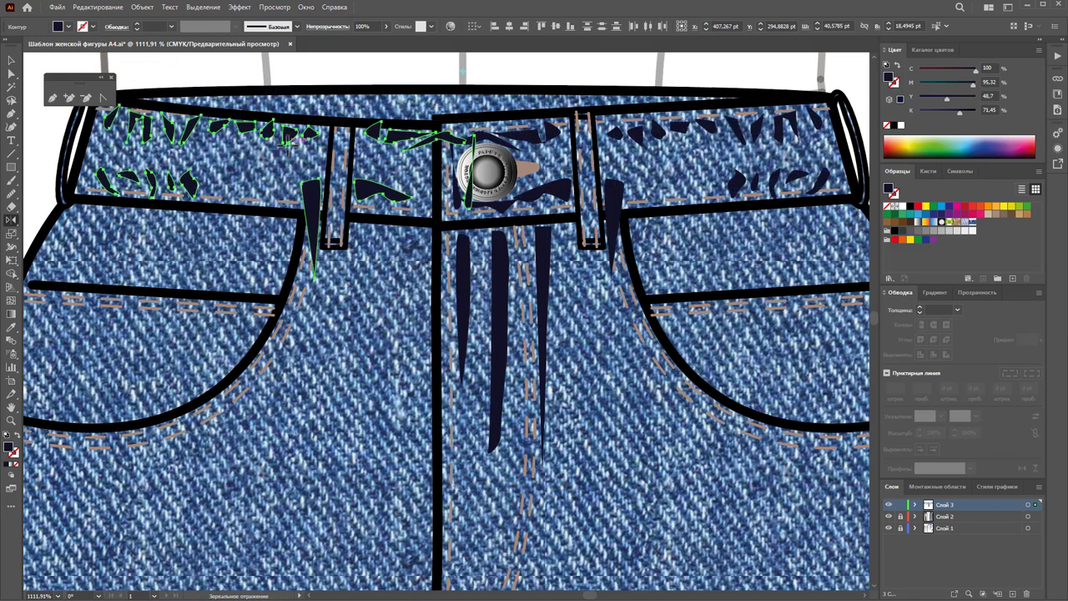
click(11, 62)
click(469, 143)
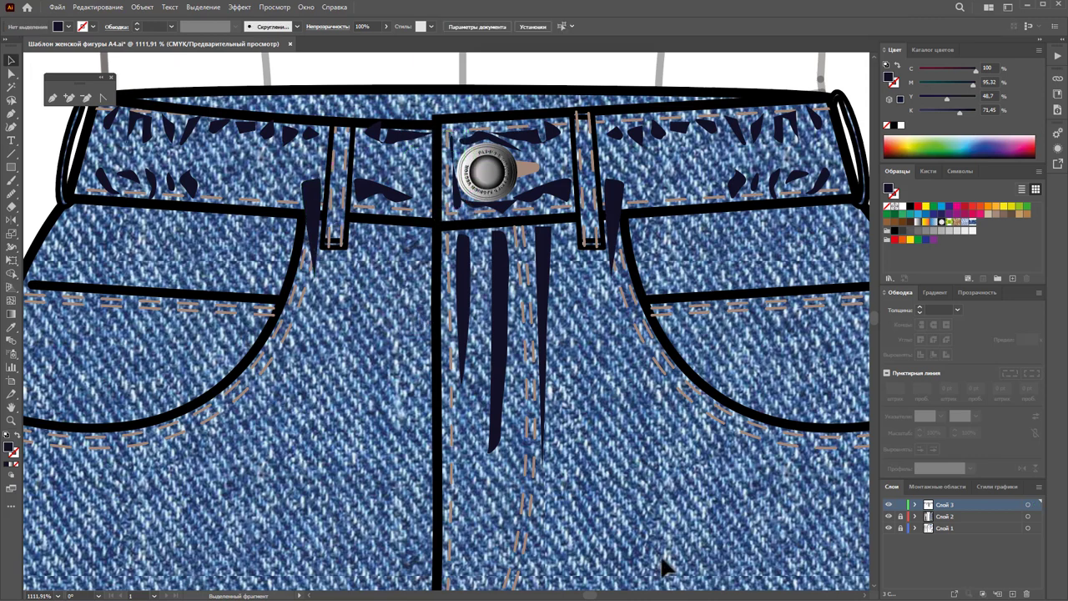
scroll(588, 597, left, 3)
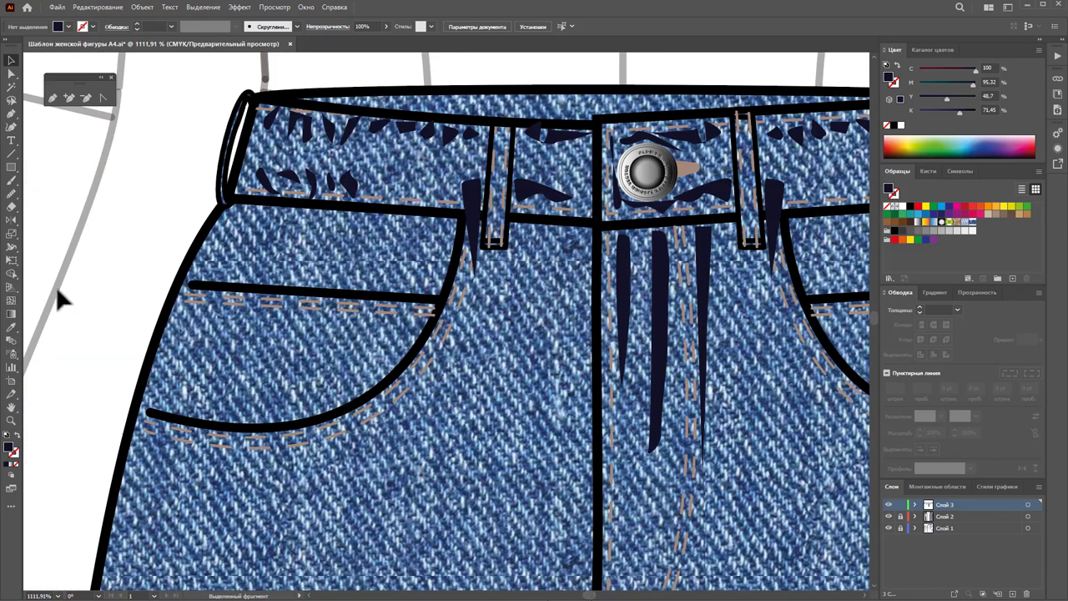
Step: Draw a closed jagged zigzag scratch along the left pocket opening with the Pen tool
click(51, 97)
click(192, 292)
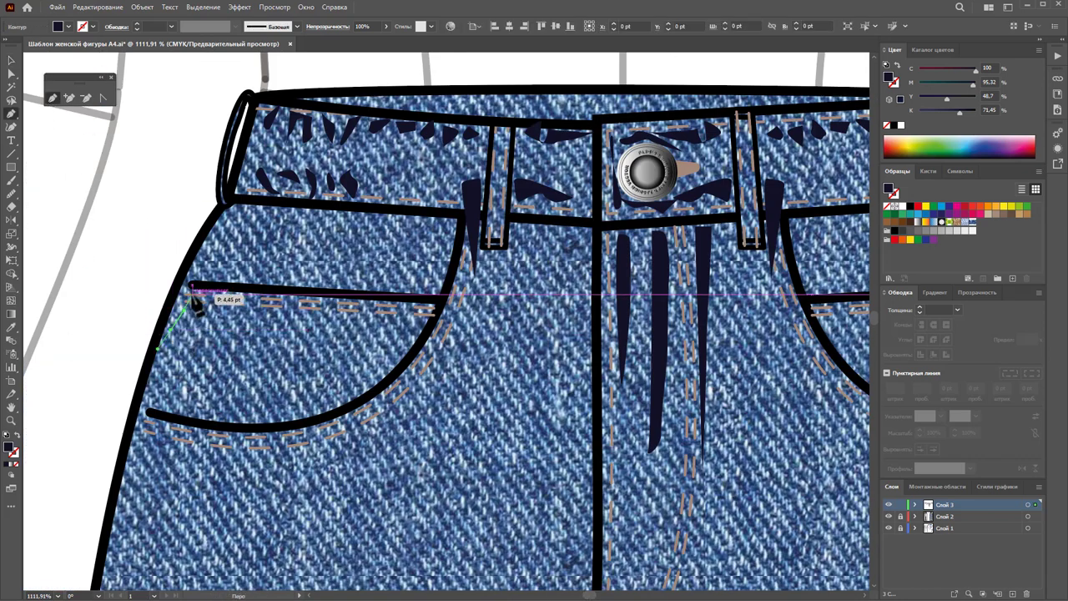
click(208, 294)
click(227, 293)
click(246, 295)
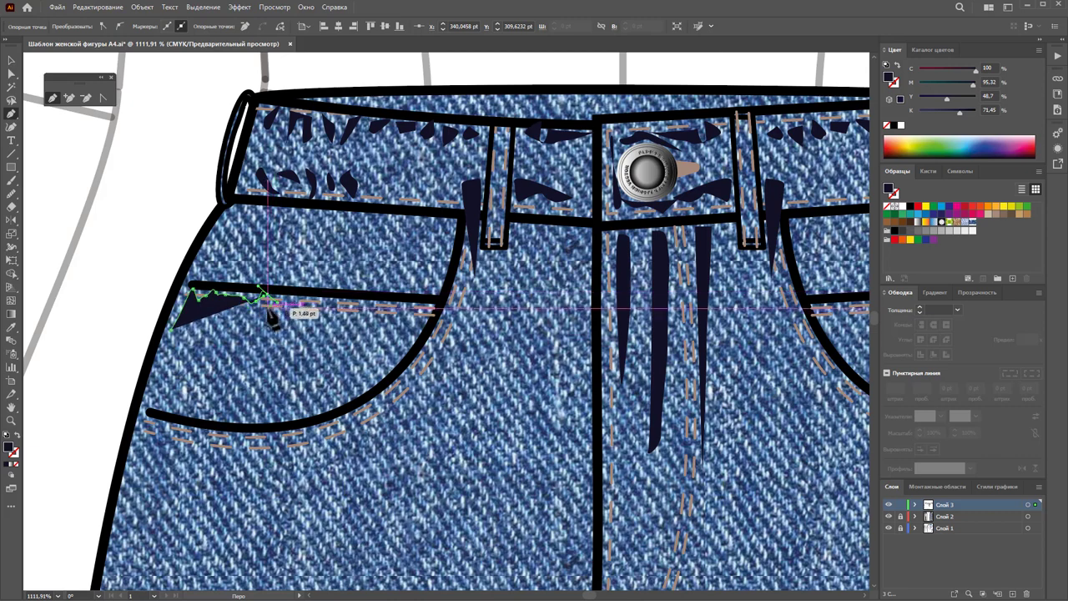
click(263, 298)
click(249, 307)
click(223, 307)
click(200, 309)
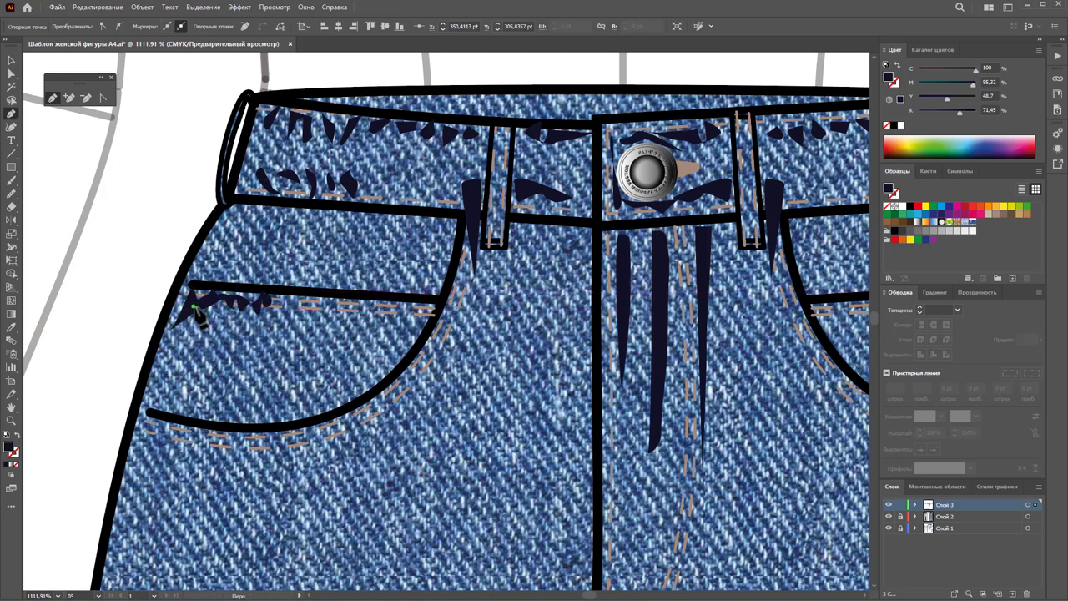
click(185, 311)
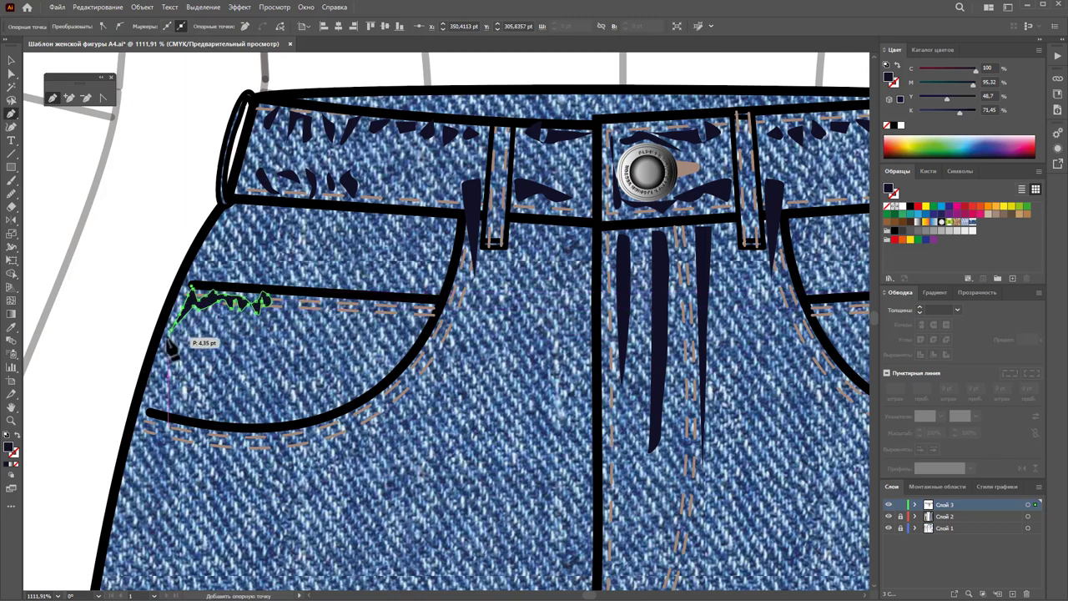
click(288, 307)
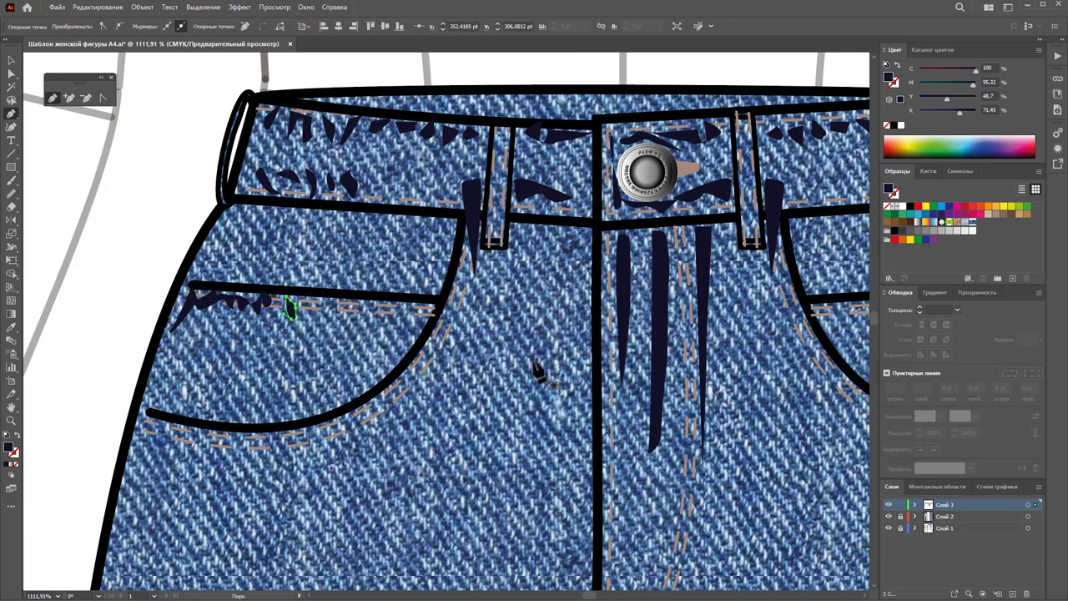
Step: Zoom out and draw a small closed crescent scratch at the right pocket
ctrl+alt+click(624, 346)
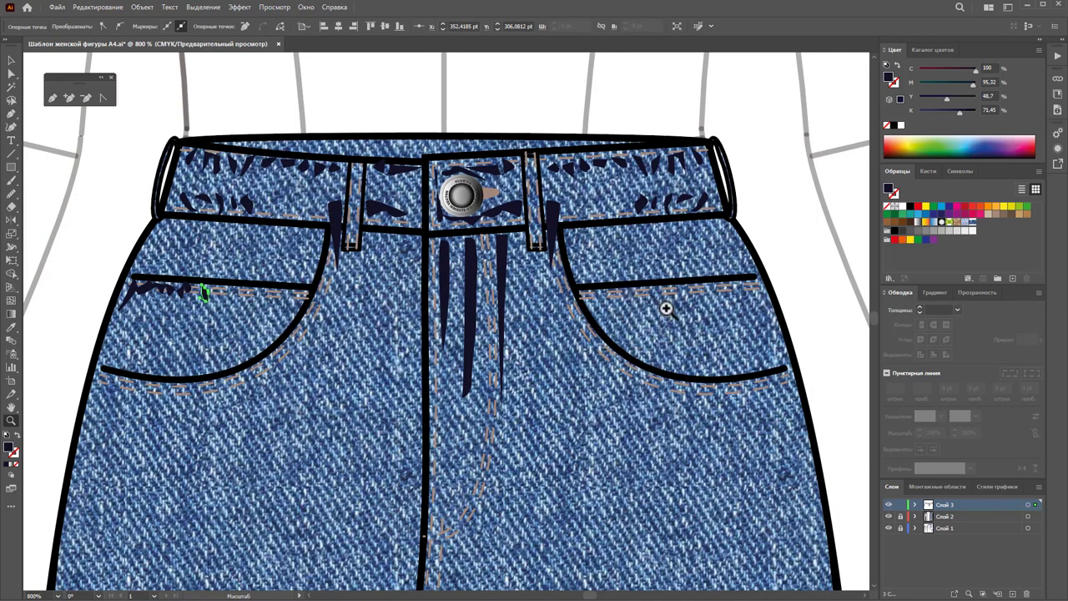
click(52, 97)
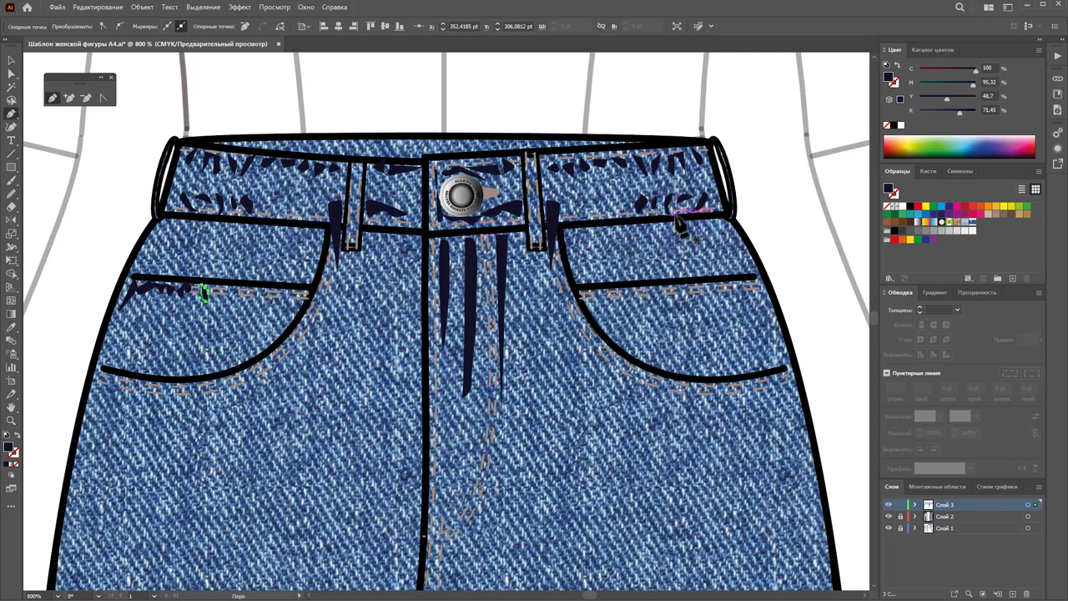
click(617, 231)
click(568, 231)
click(617, 231)
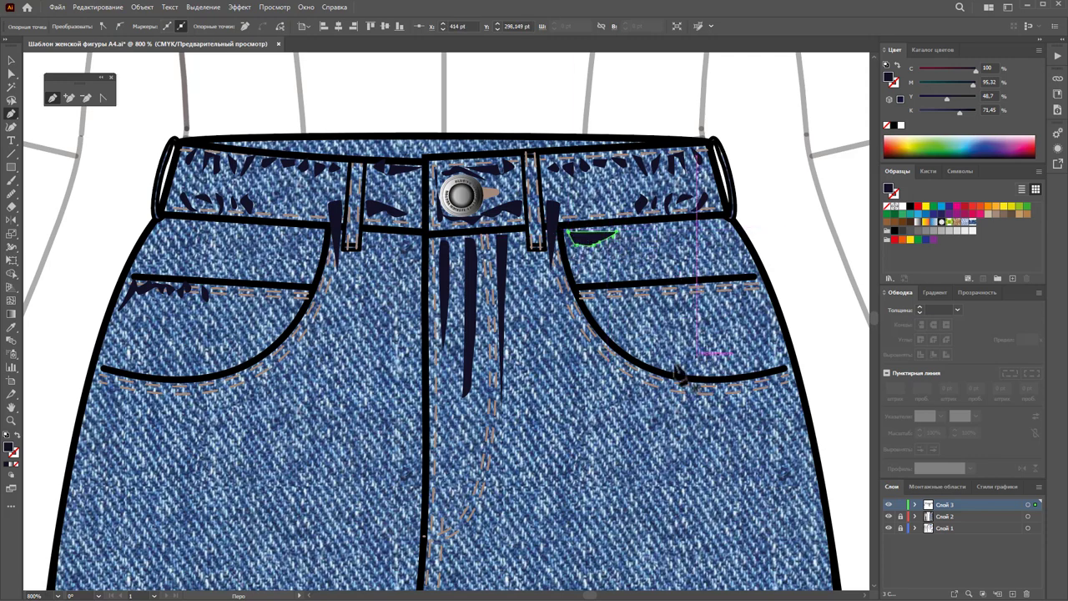
Step: Zoom out to show the whole skirt front
scroll(501, 280, down, 2)
scroll(504, 279, down, 3)
scroll(584, 309, down, 2)
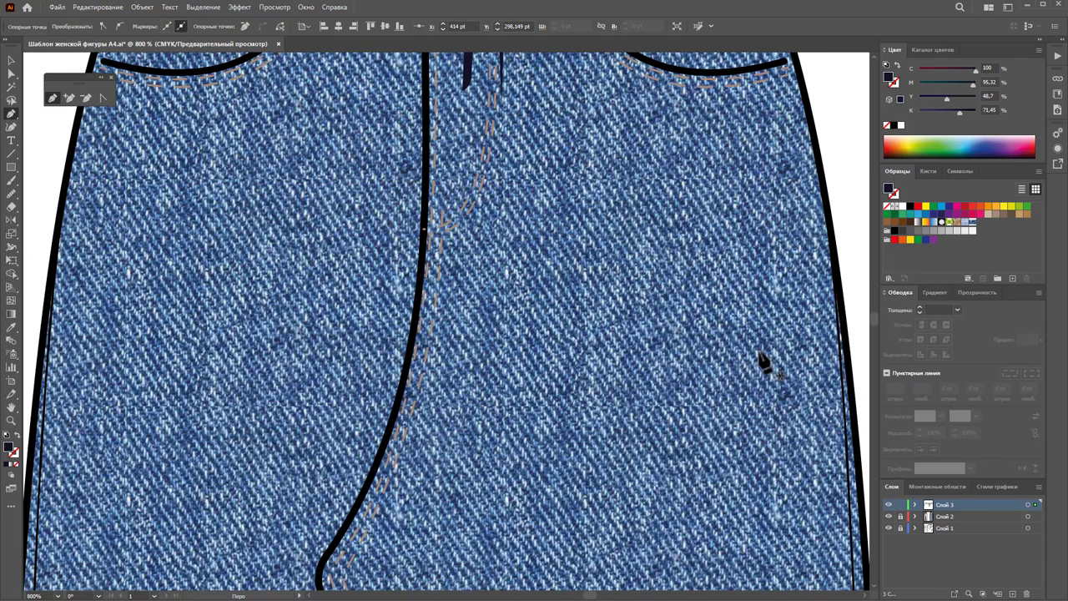
key(z)
click(759, 379)
alt+click(746, 417)
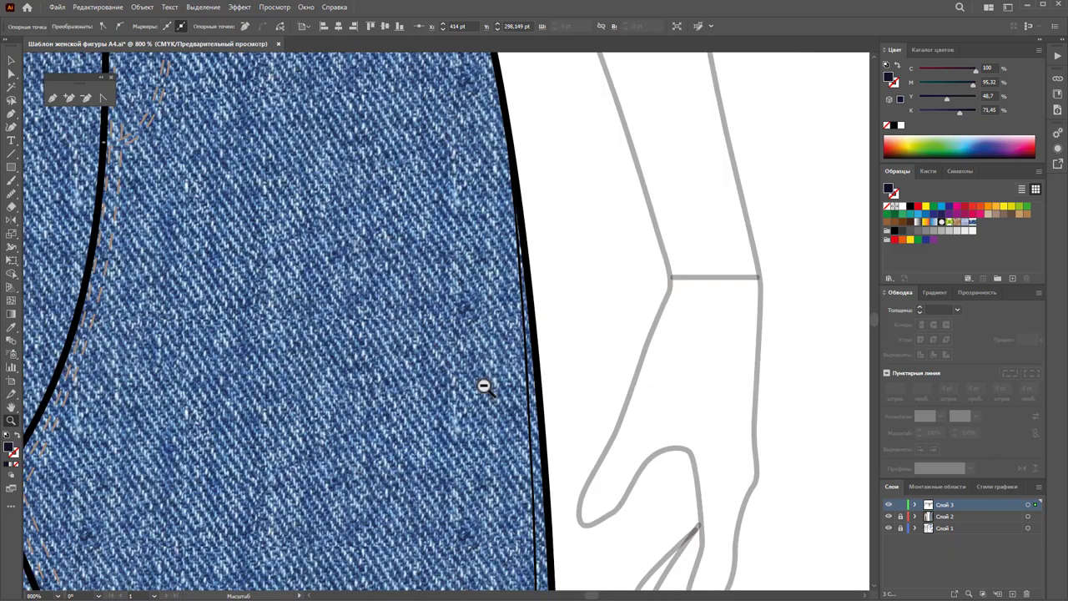
alt+click(461, 285)
alt+click(506, 362)
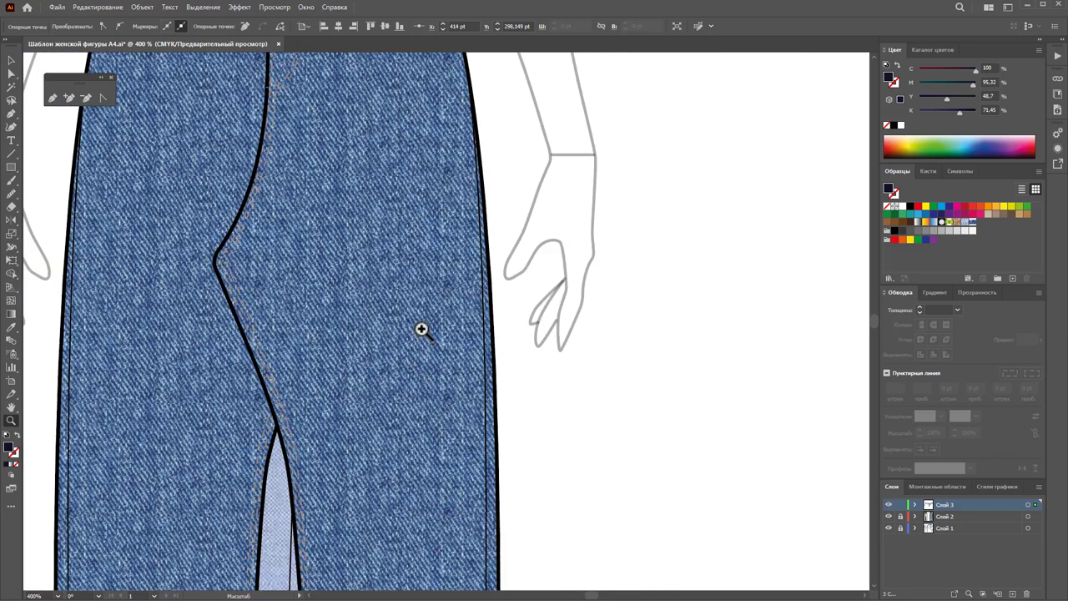
scroll(422, 329, up, 1)
Step: Start a scratch on the right side seam, dragging its first segment down, and magnify the seam
click(52, 98)
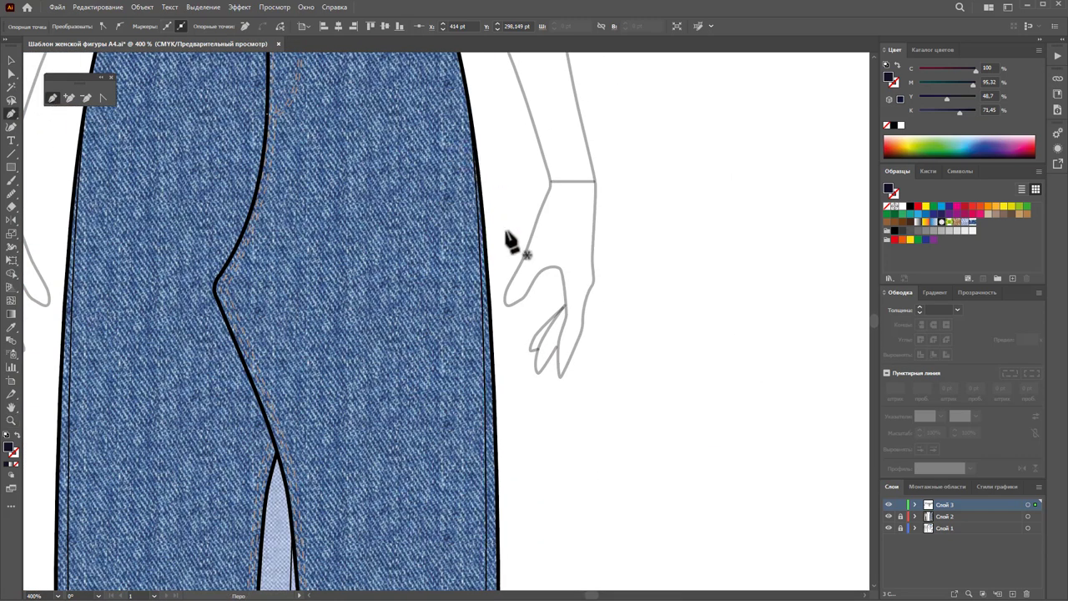
click(470, 171)
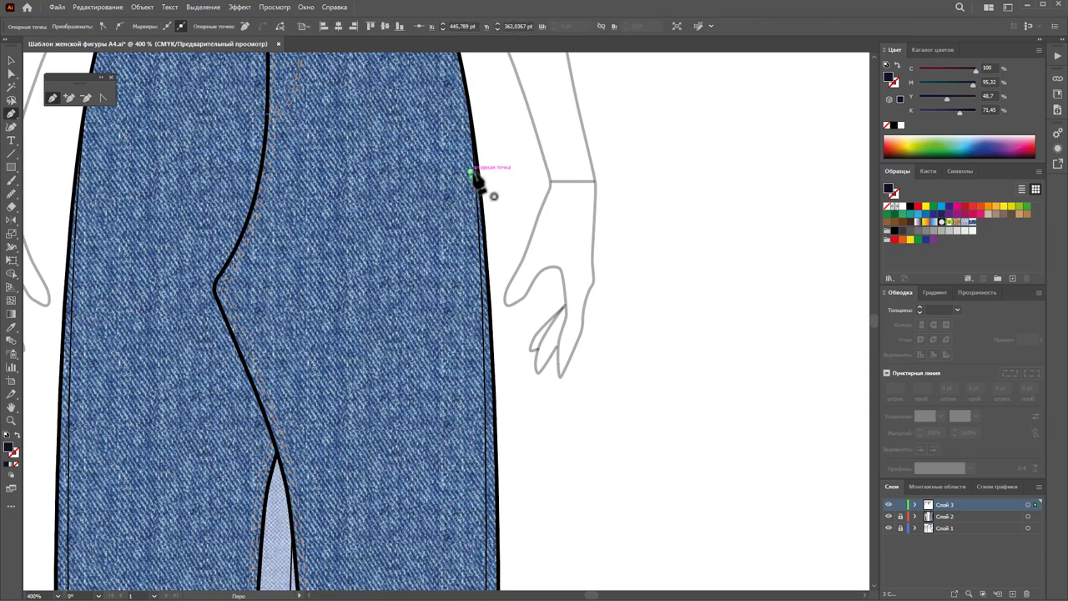
drag(473, 175, 475, 221)
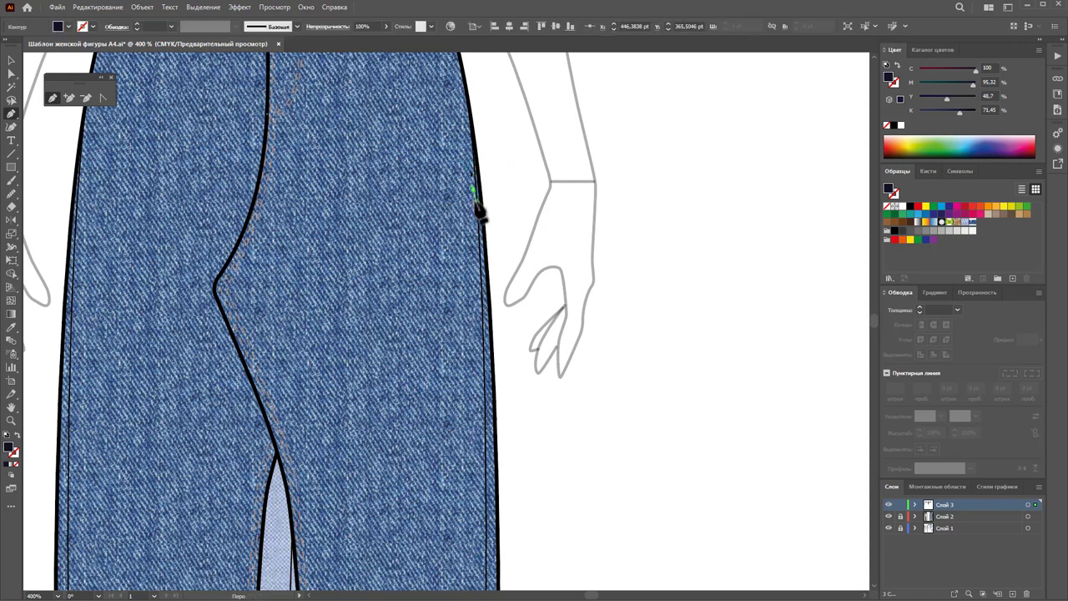
click(11, 420)
mouse_move(484, 245)
mouse_down()
mouse_move(681, 240)
mouse_move(196, 226)
mouse_up()
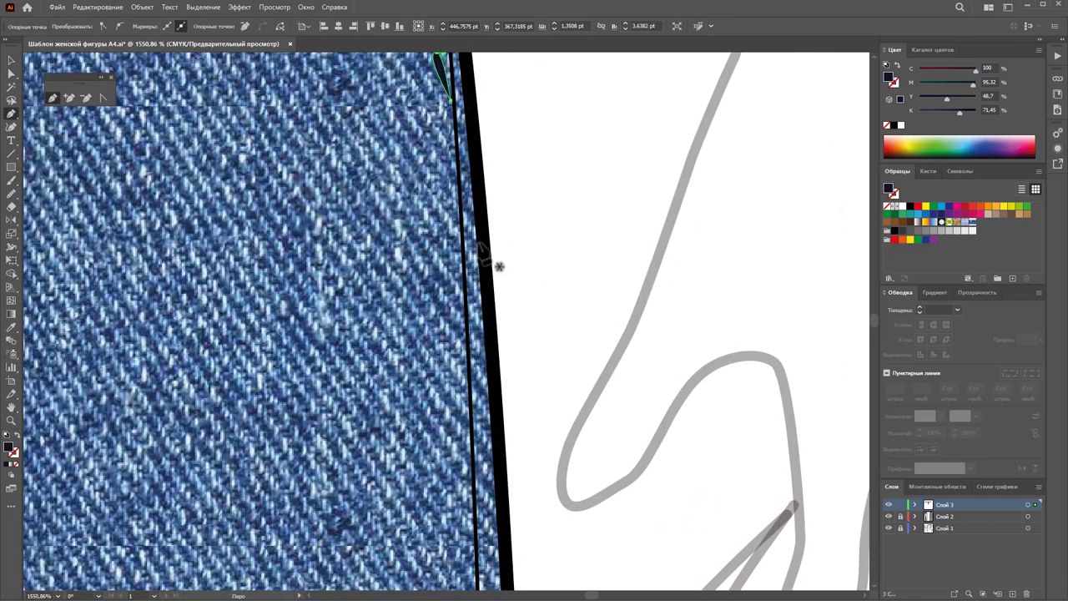
Step: Draw the first small navy scratch on the right side seam with curved Pen points
drag(451, 153, 449, 151)
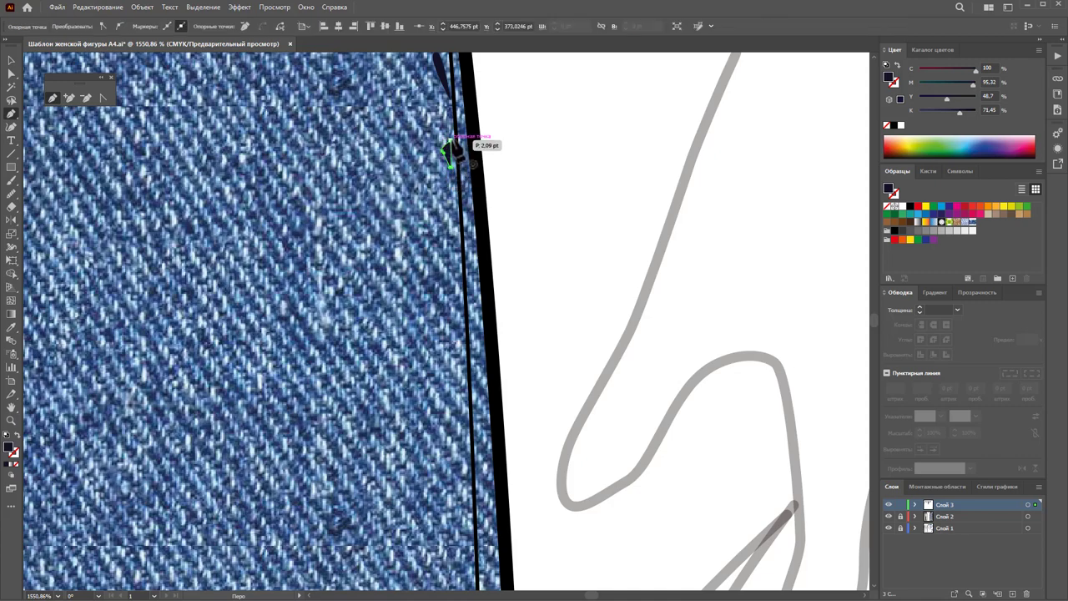
drag(452, 210, 456, 214)
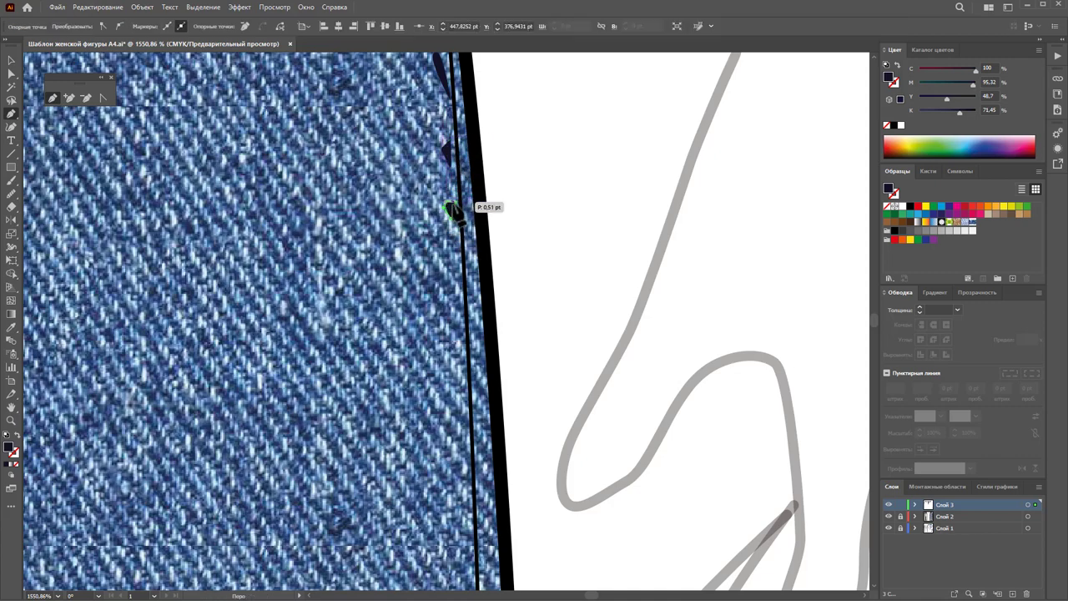
drag(451, 258, 452, 260)
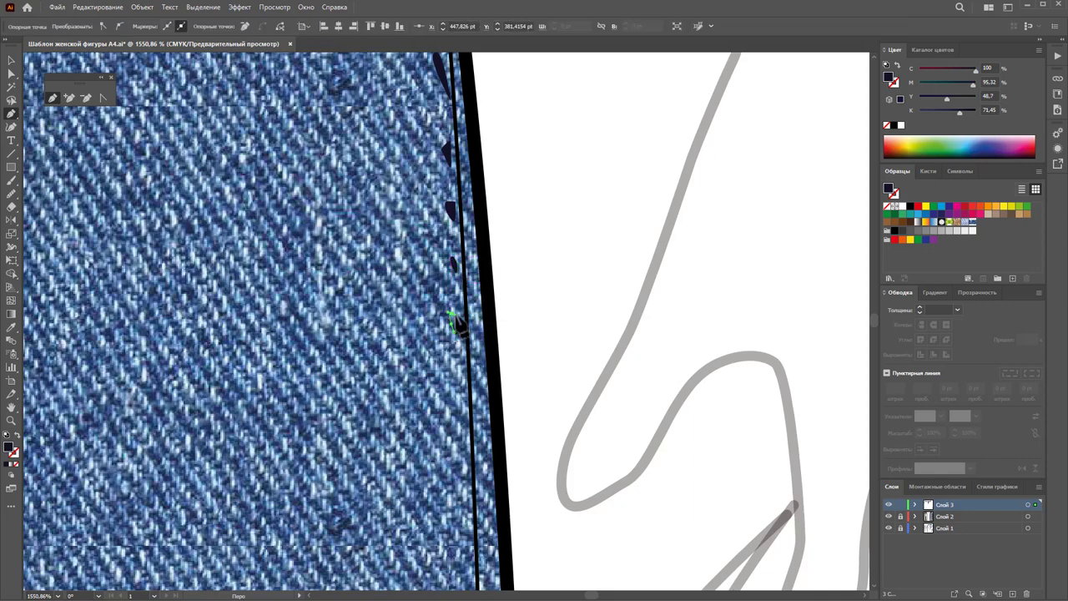
drag(451, 320, 468, 335)
scroll(467, 338, down, 3)
scroll(466, 251, down, 1)
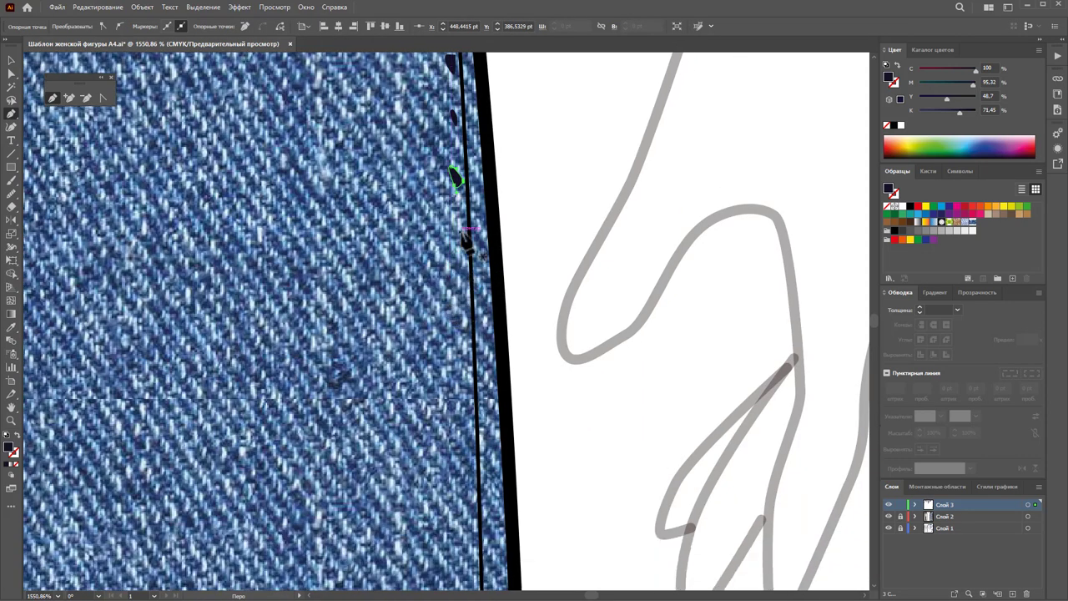
drag(463, 230, 466, 243)
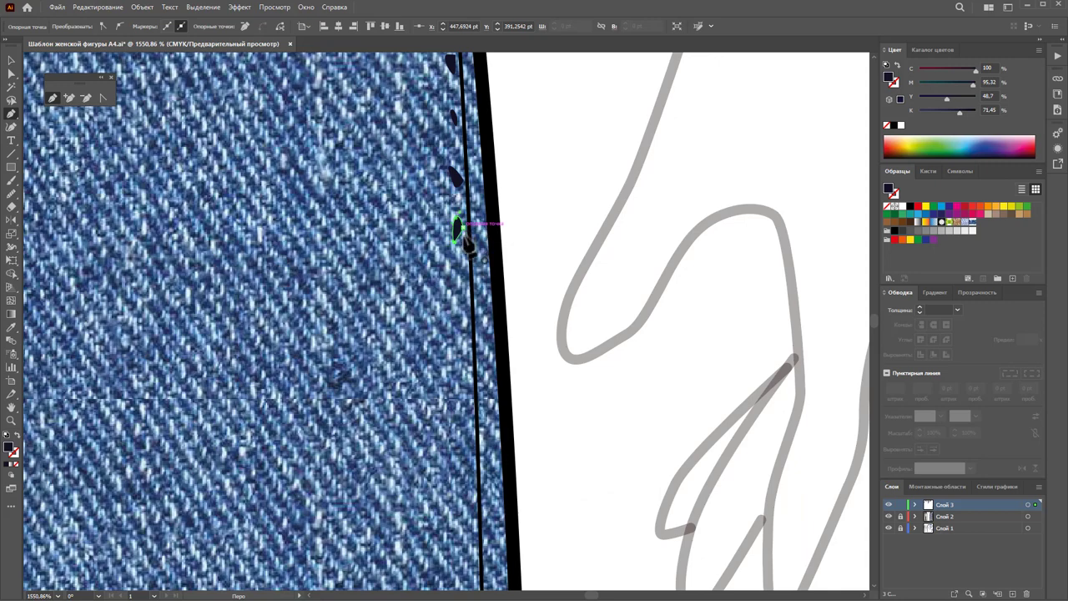
drag(465, 293, 468, 301)
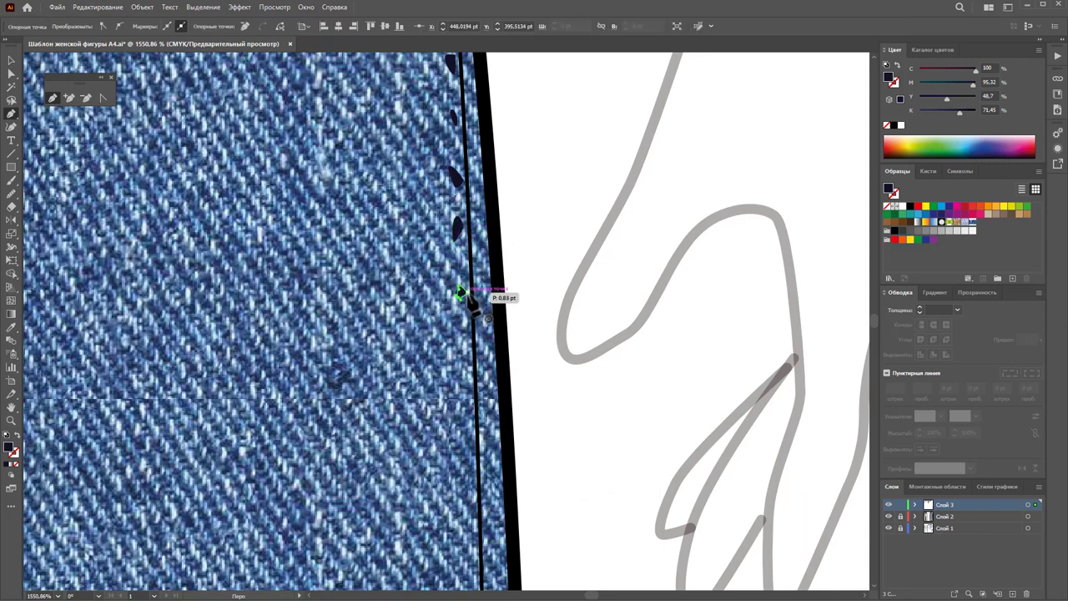
scroll(470, 334, down, 2)
scroll(473, 352, down, 1)
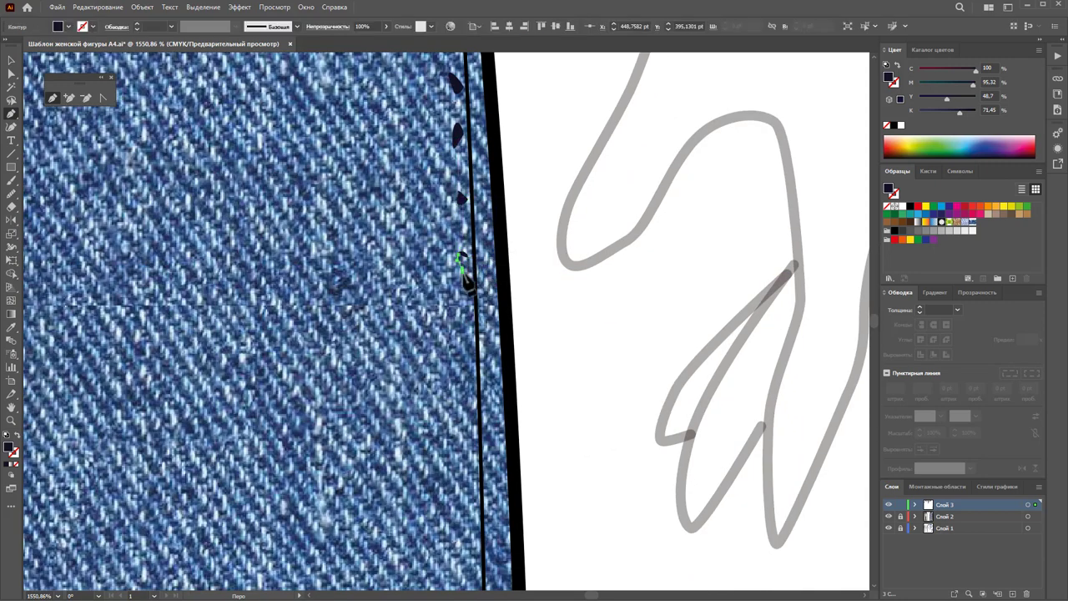
mouse_move(464, 260)
mouse_down()
mouse_move(471, 265)
mouse_move(473, 246)
mouse_up()
scroll(465, 307, down, 3)
scroll(473, 243, down, 4)
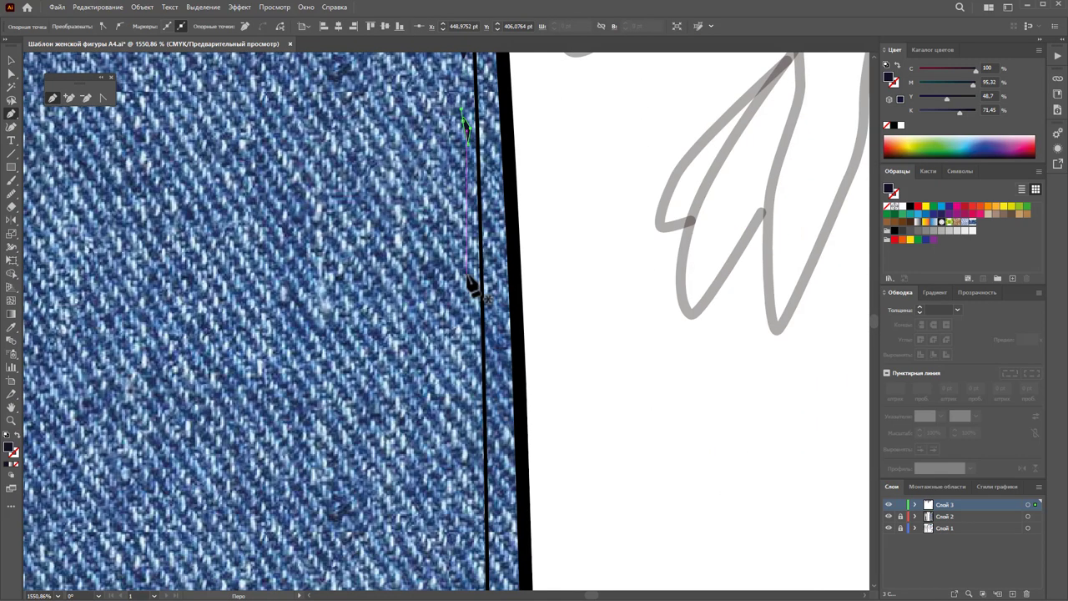
scroll(470, 281, down, 1)
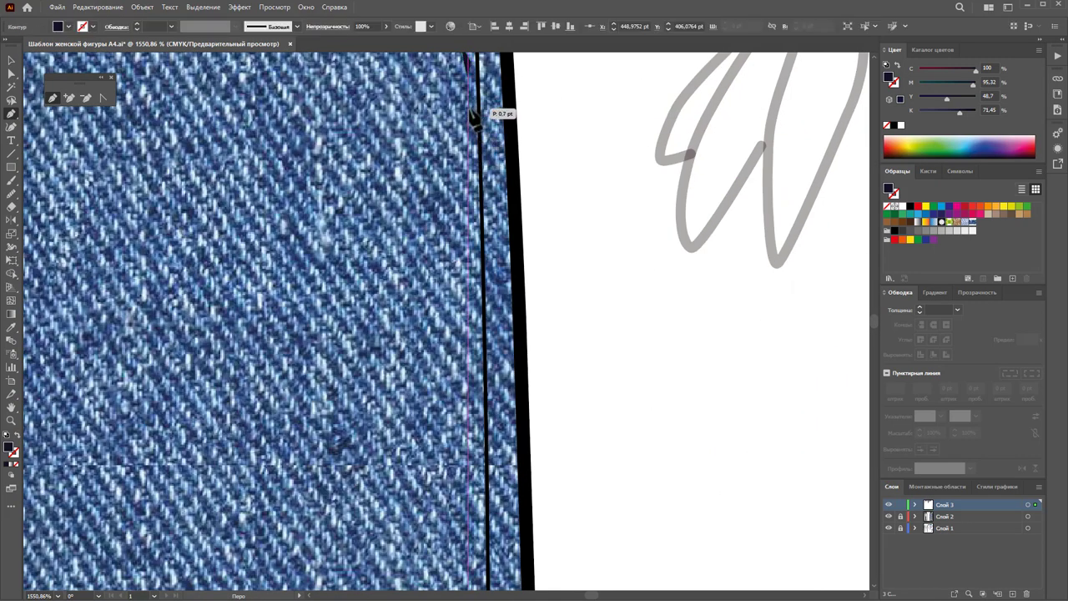
Step: Add a second curved leaf-shaped scratch beside the side seam, closed against the seam
click(471, 119)
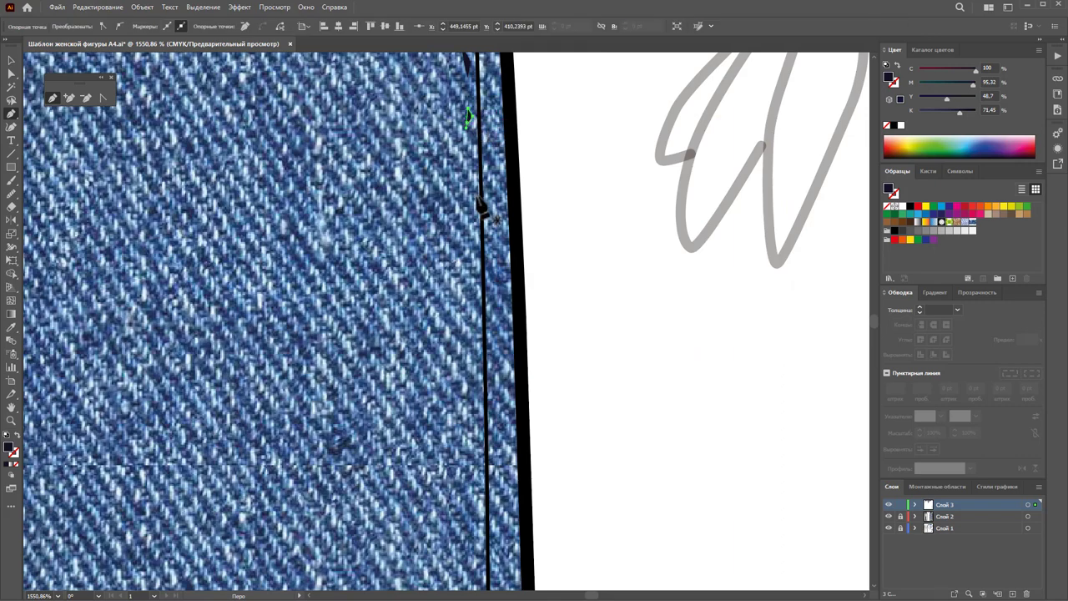
drag(472, 180, 482, 196)
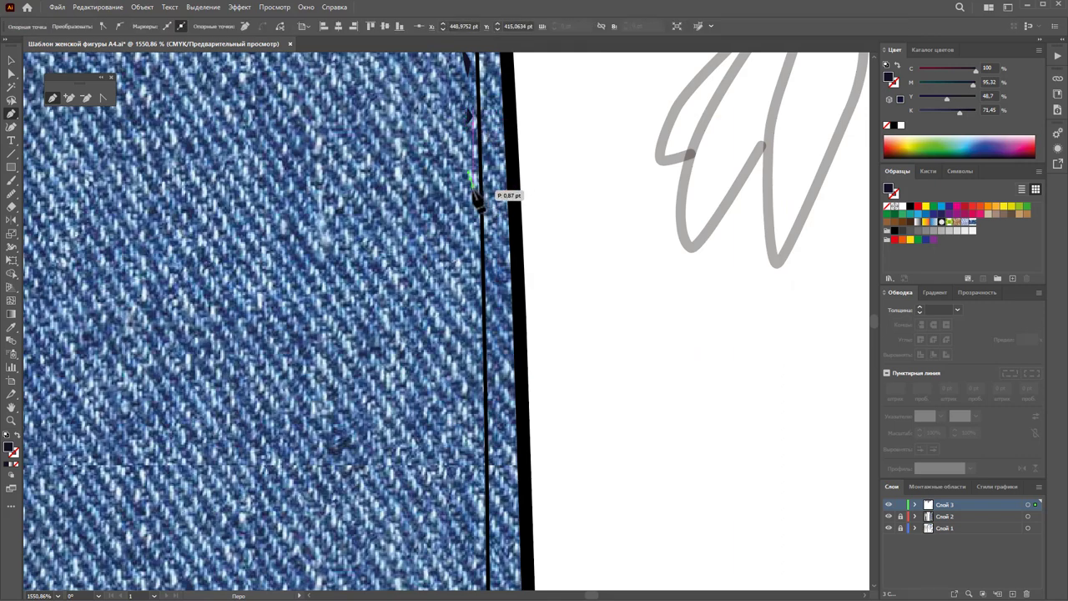
scroll(492, 244, down, 1)
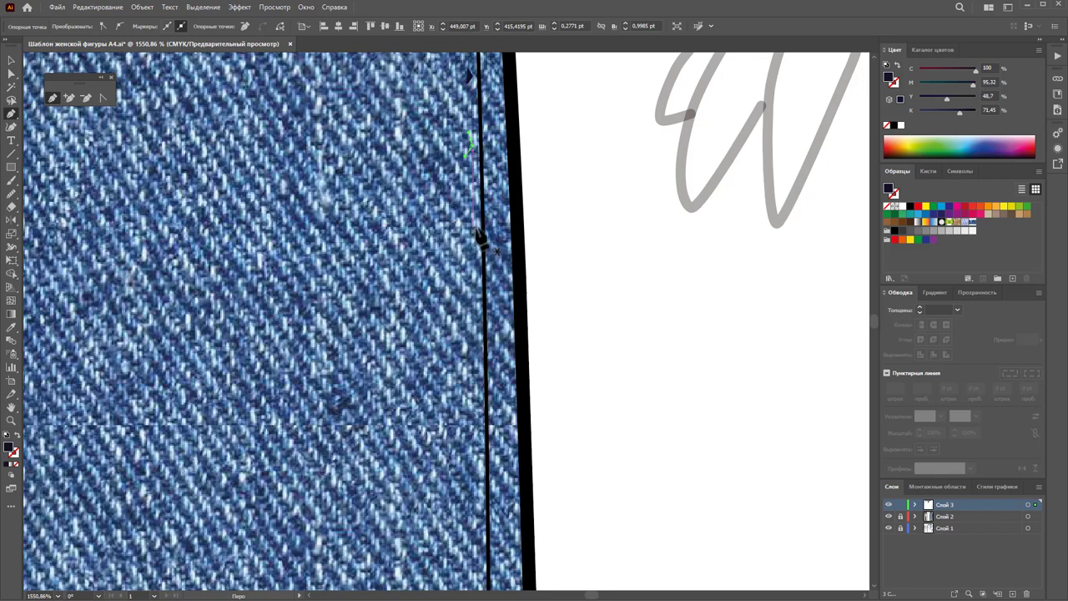
drag(472, 215, 476, 240)
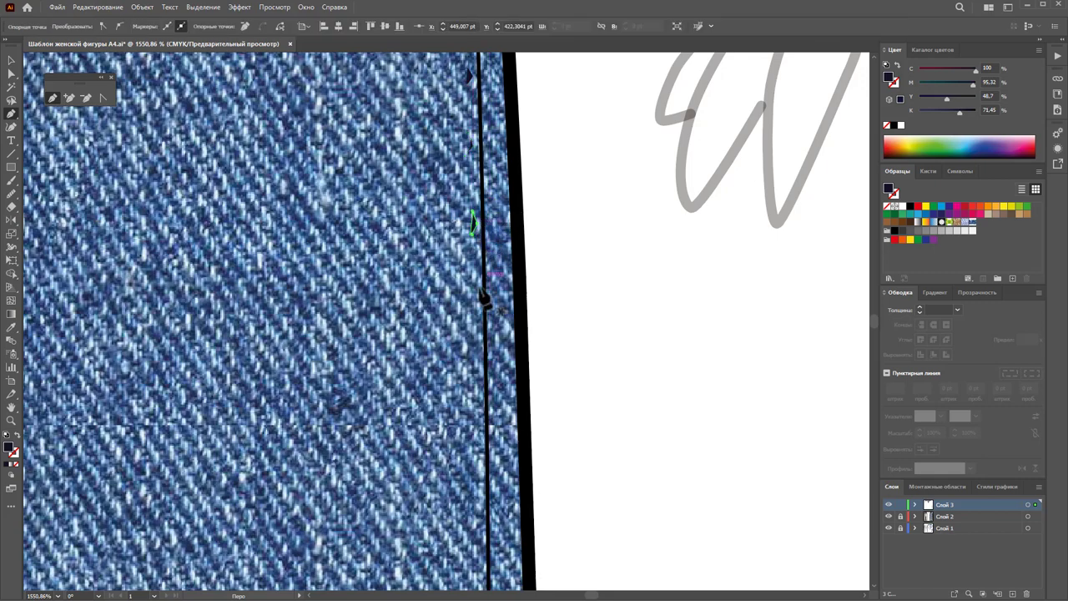
scroll(484, 299, down, 2)
drag(474, 244, 484, 261)
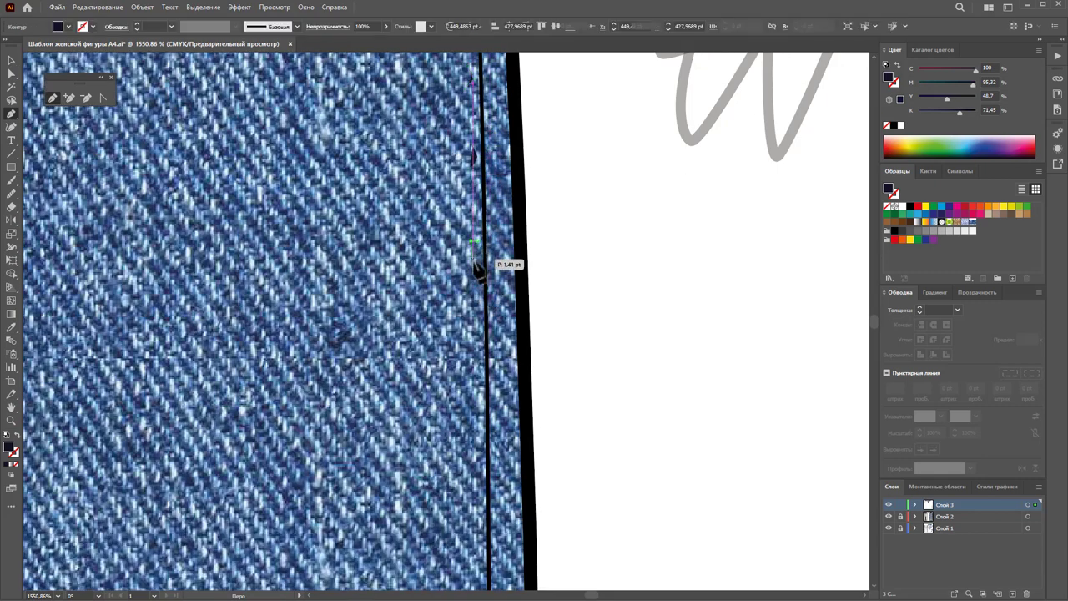
scroll(482, 254, down, 2)
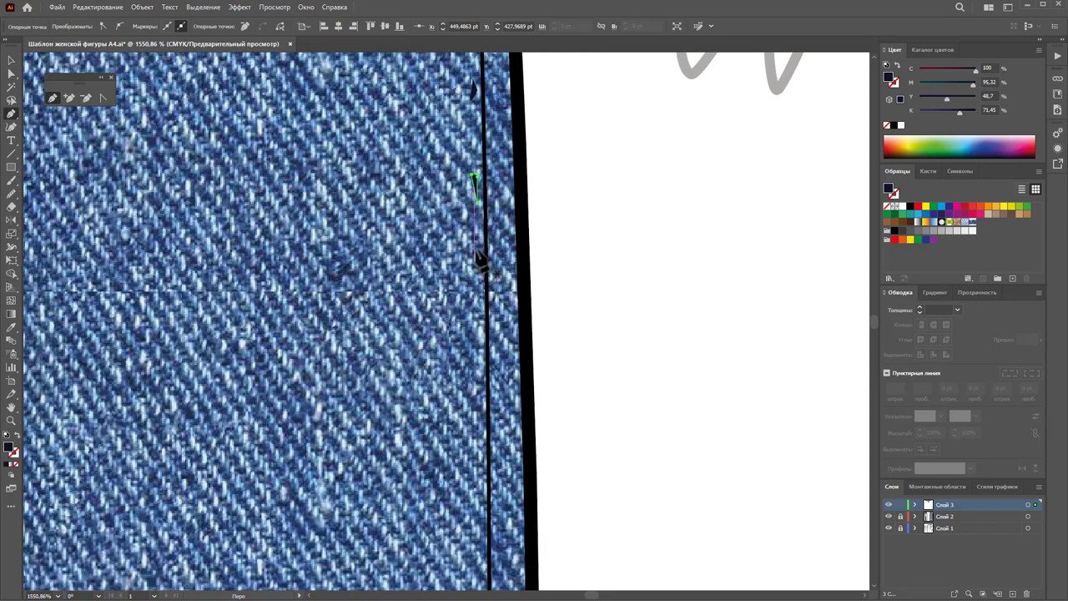
scroll(481, 258, down, 2)
drag(475, 222, 480, 255)
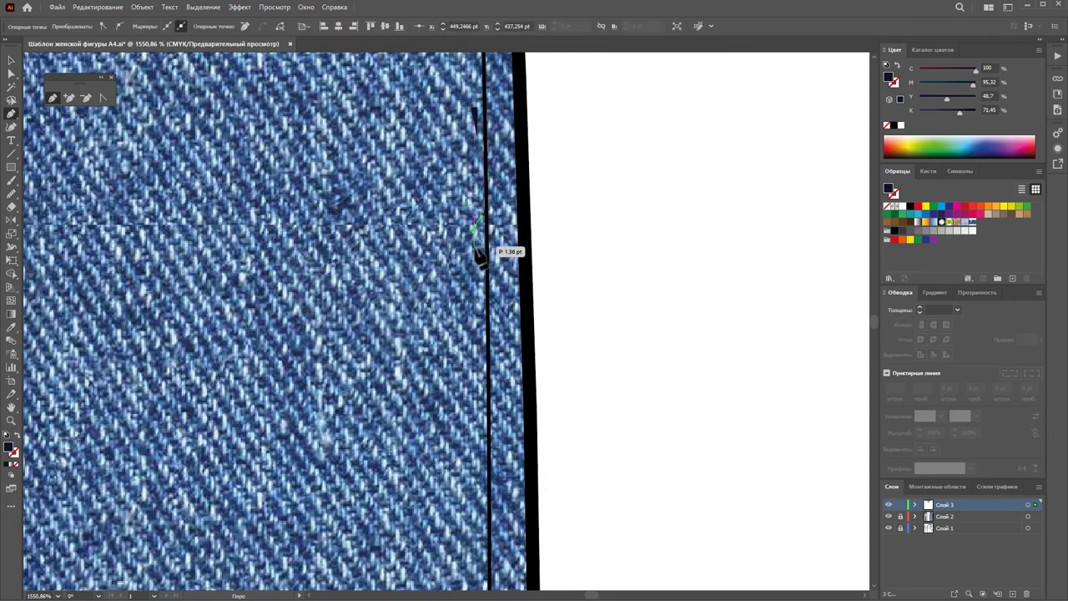
scroll(482, 265, down, 3)
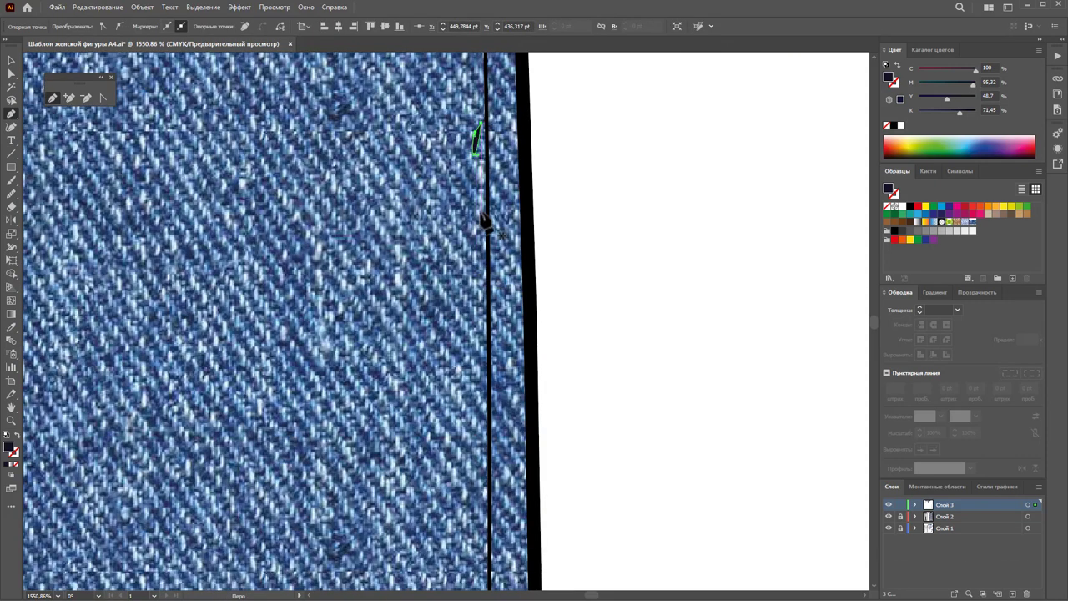
drag(474, 203, 490, 248)
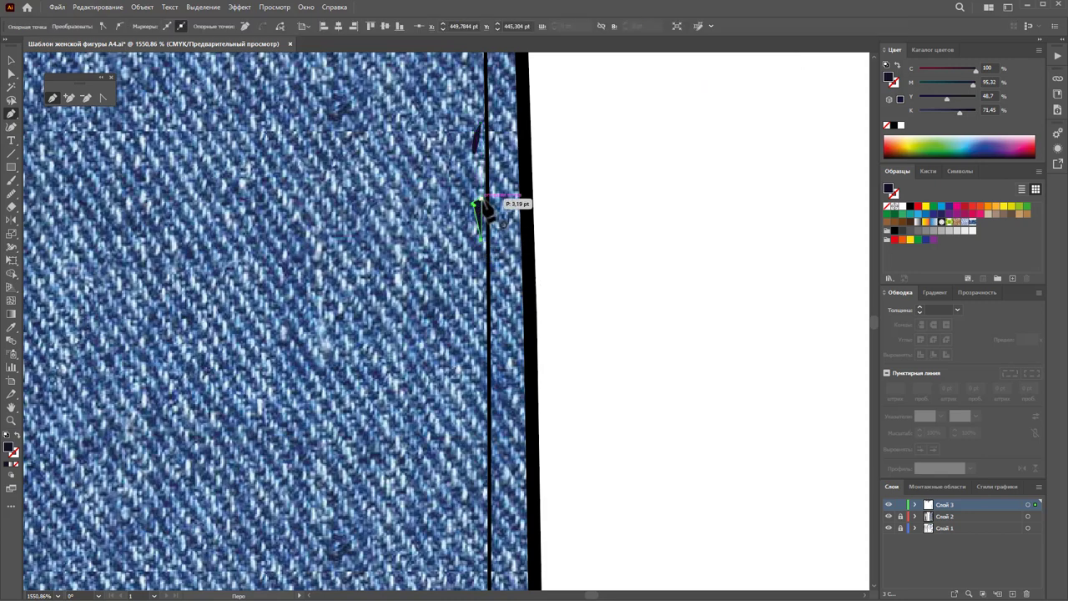
scroll(482, 216, down, 4)
drag(481, 177, 492, 188)
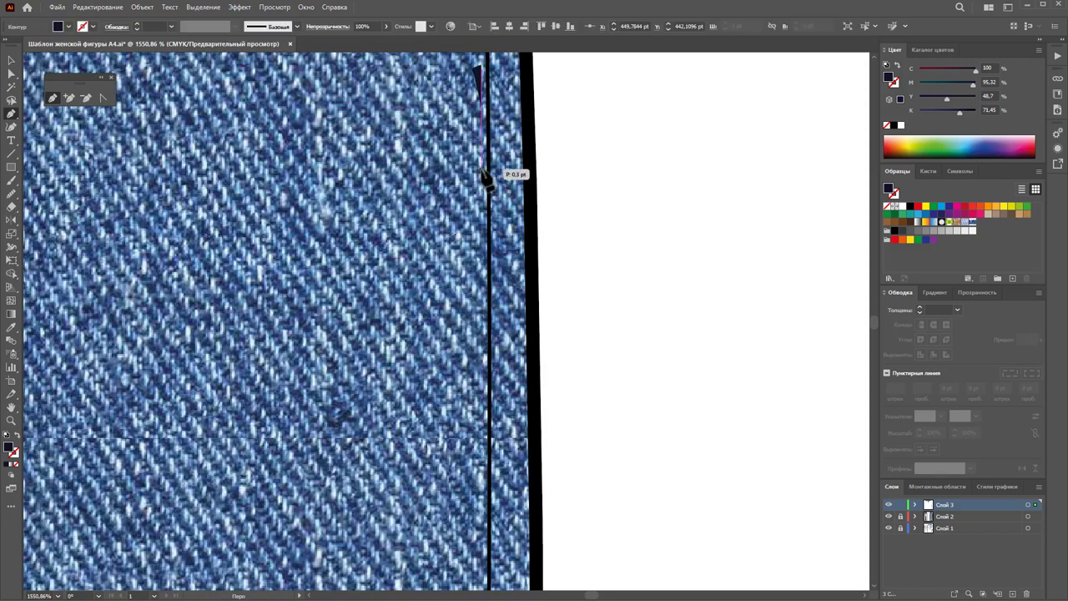
scroll(488, 246, down, 2)
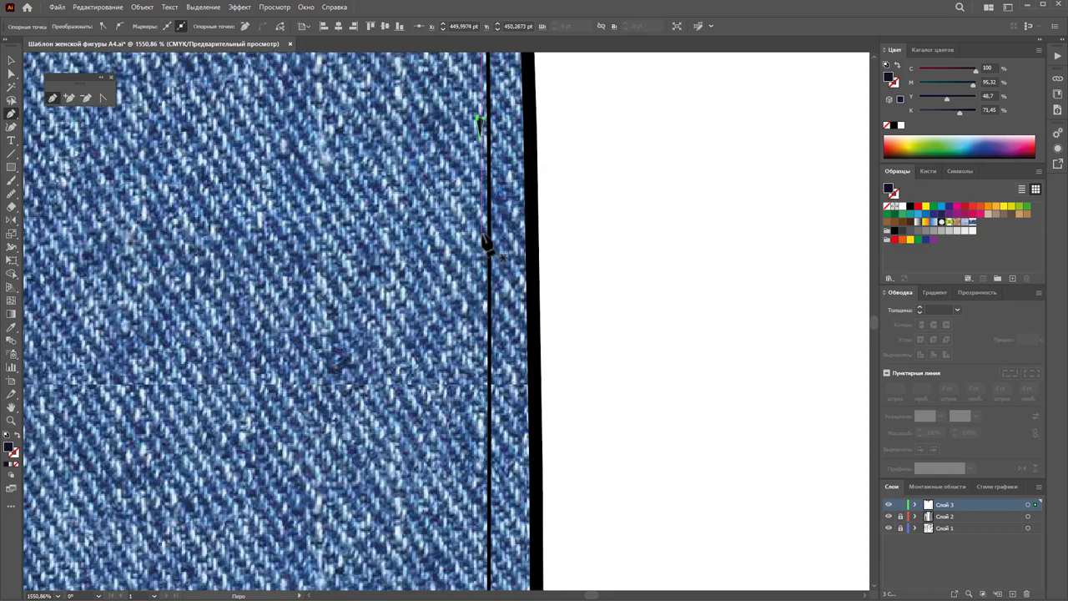
Step: Draw two more small curved scratch marks lower down the seam
click(483, 215)
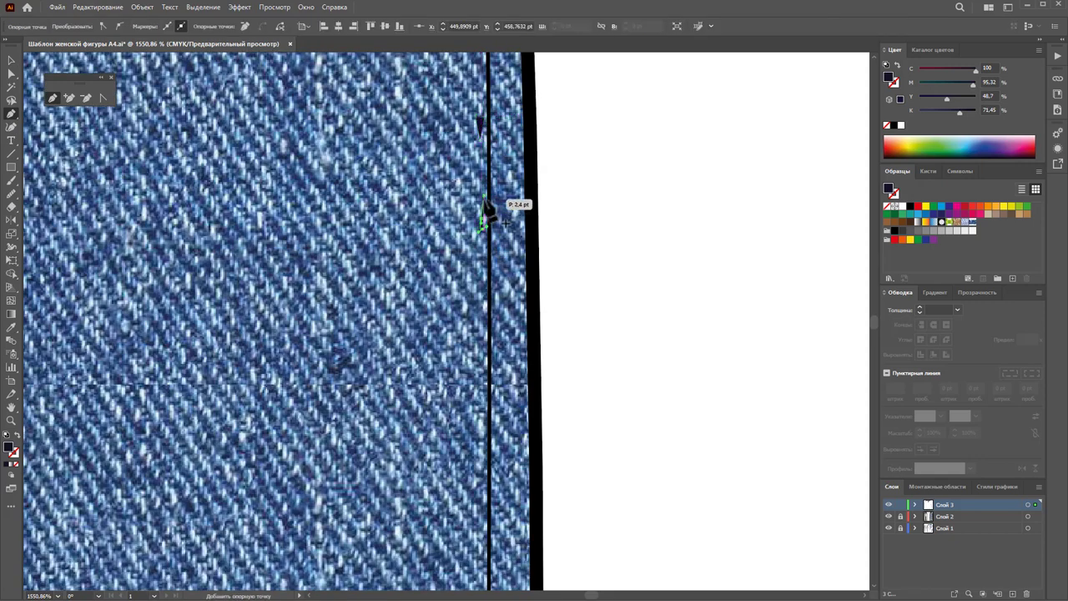
scroll(491, 209, down, 4)
scroll(488, 221, down, 2)
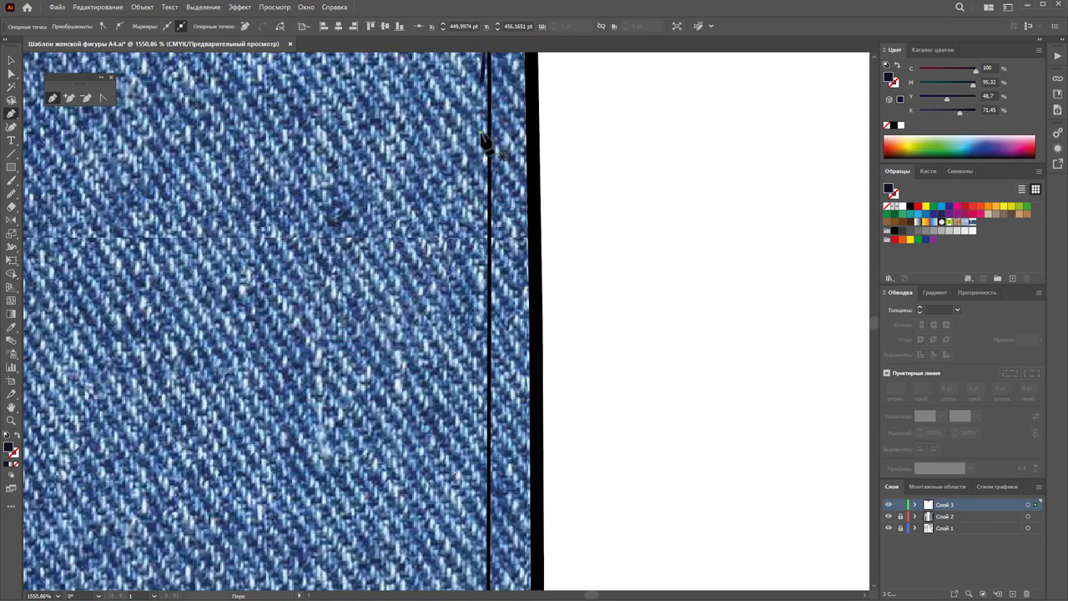
drag(481, 132, 484, 174)
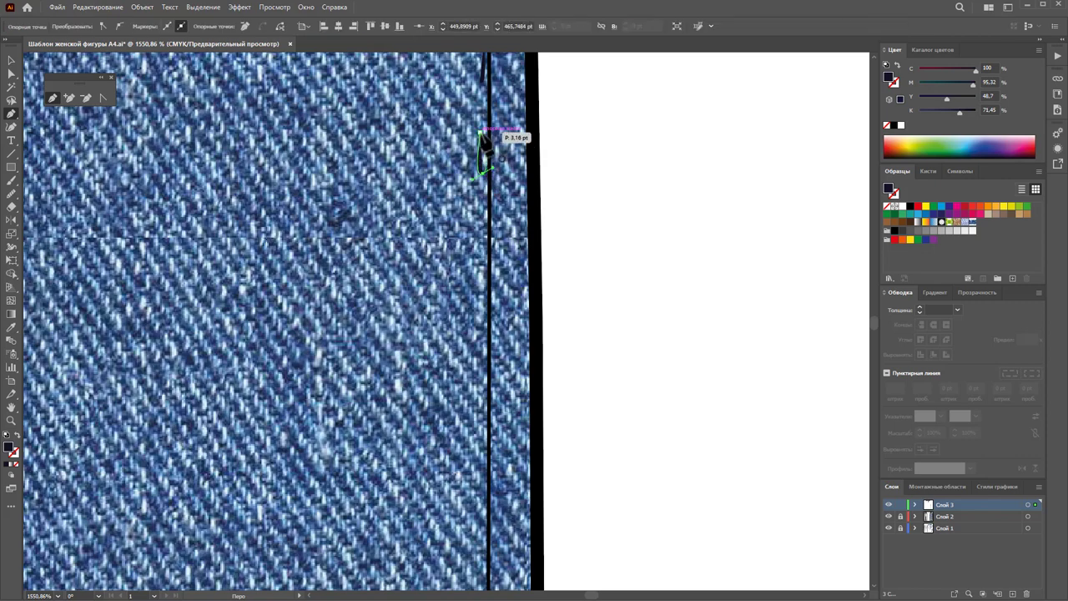
scroll(487, 150, down, 2)
drag(484, 179, 487, 184)
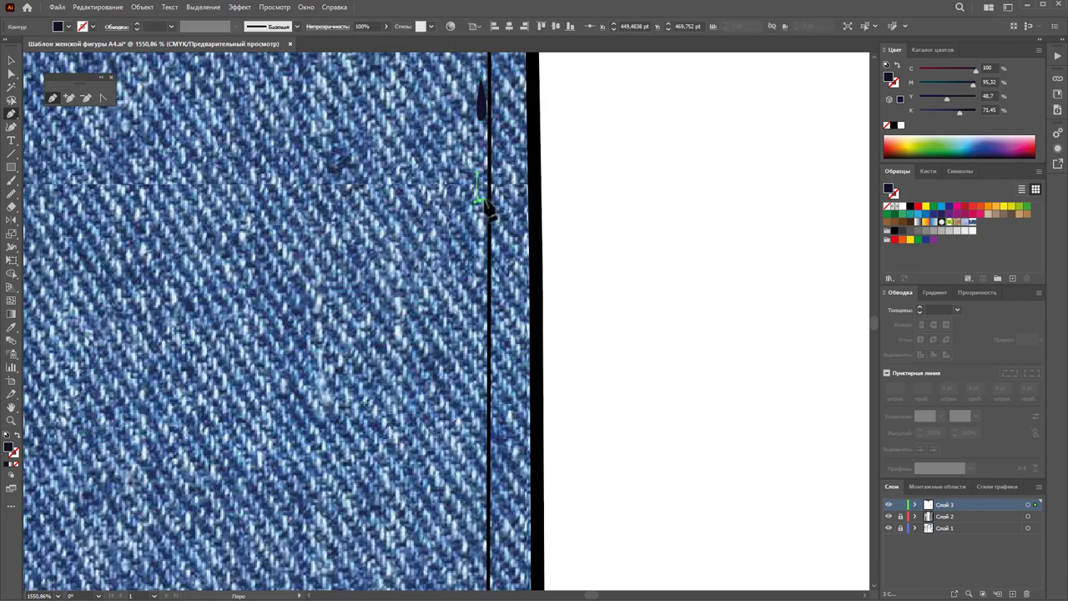
scroll(485, 215, down, 3)
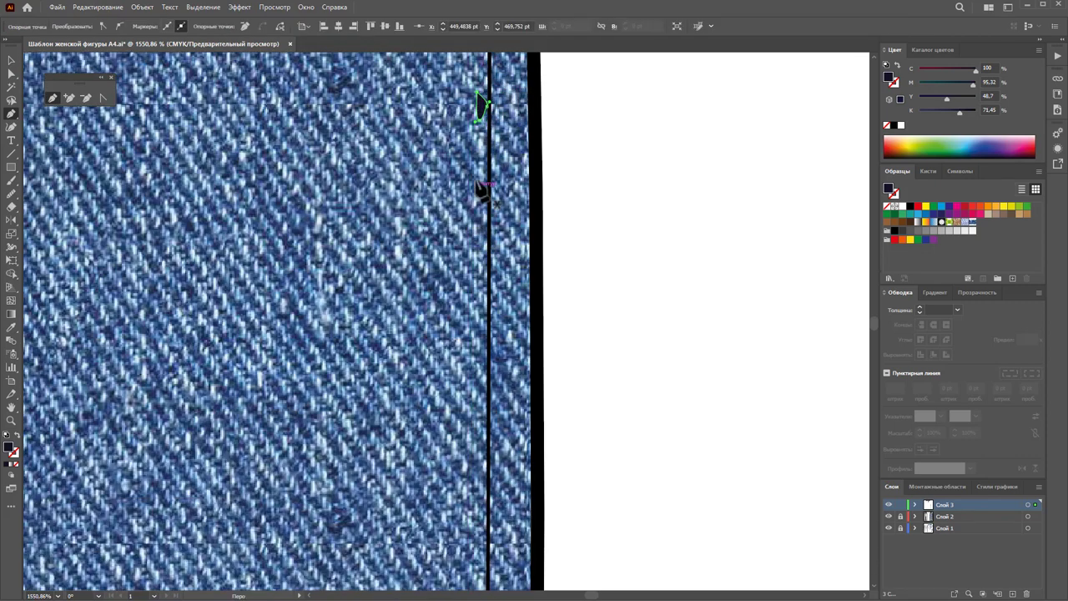
mouse_move(478, 191)
mouse_down()
mouse_move(484, 177)
mouse_move(487, 200)
mouse_up()
scroll(474, 241, down, 3)
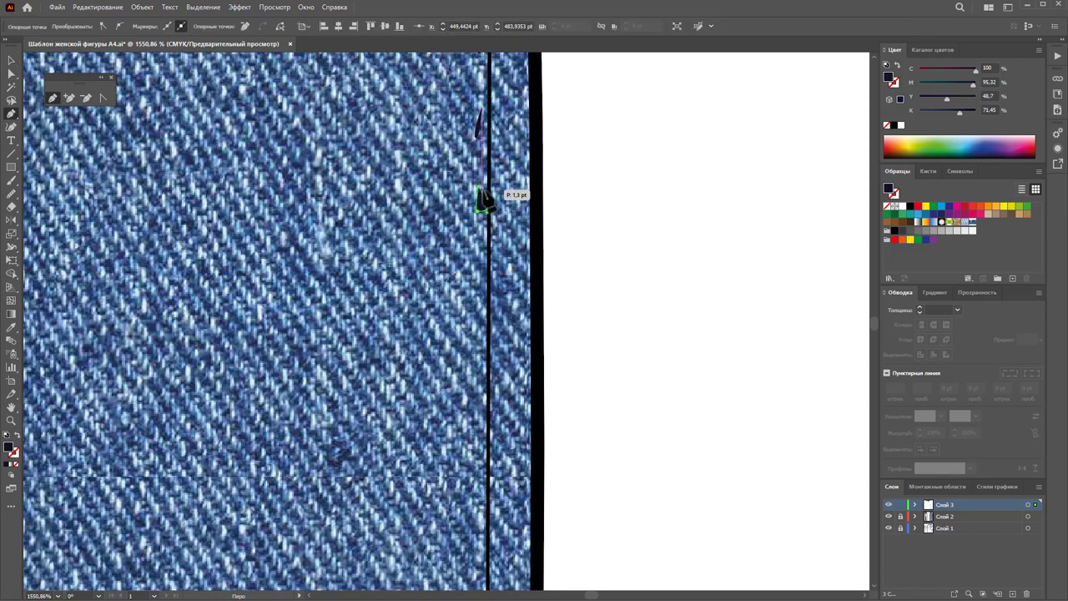
scroll(482, 218, down, 3)
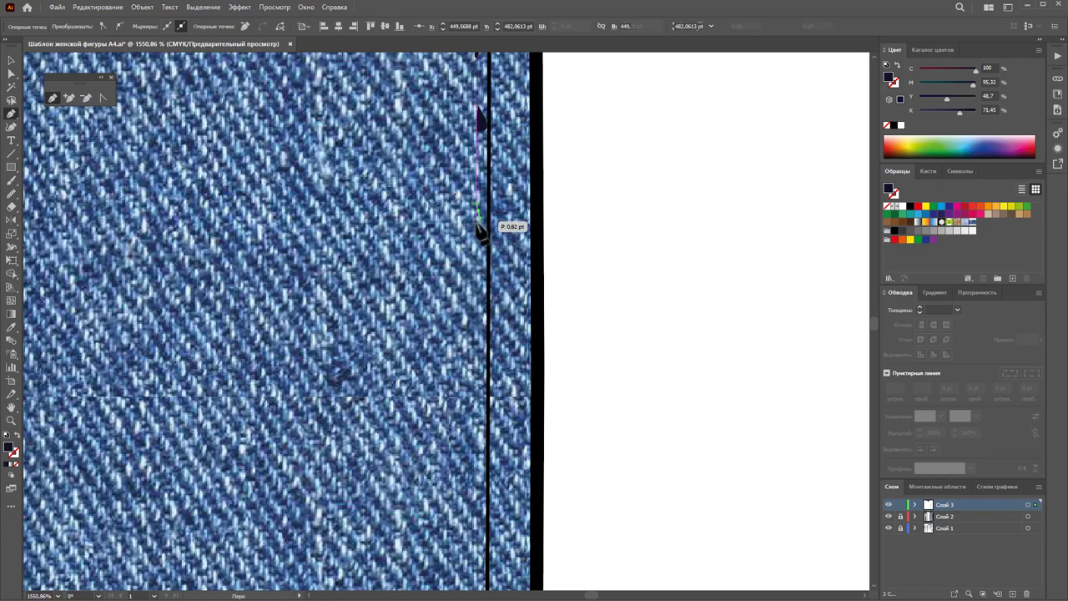
drag(481, 227, 480, 222)
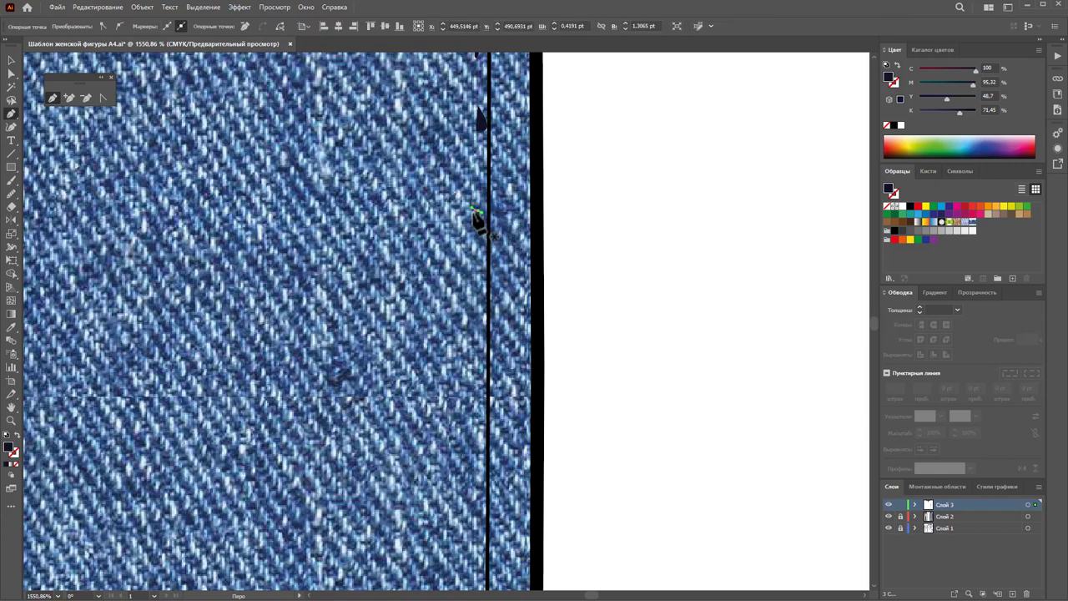
scroll(496, 286, down, 4)
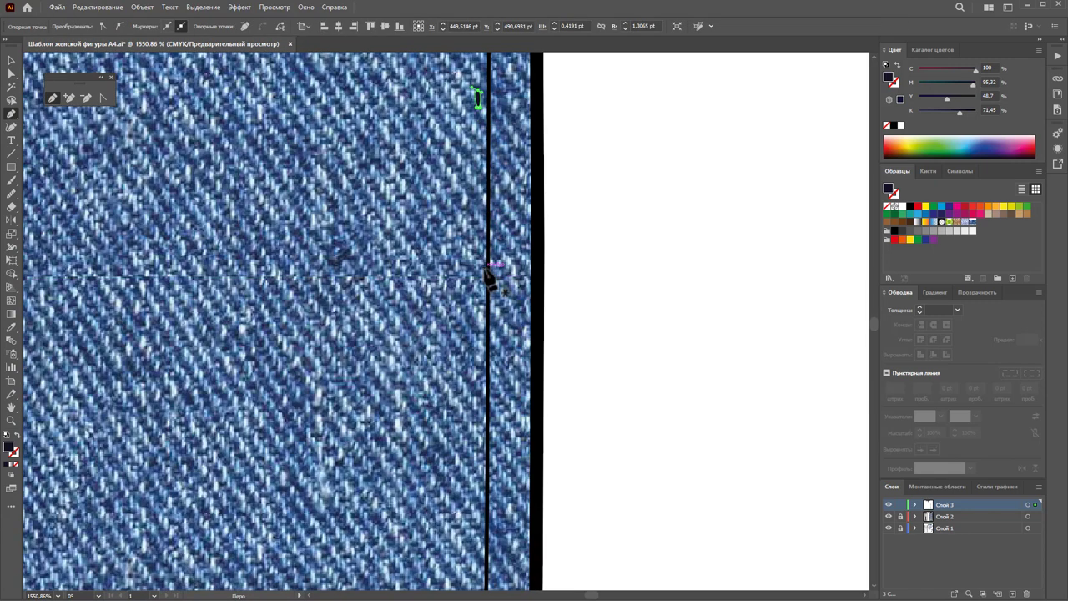
scroll(492, 280, down, 2)
scroll(493, 280, down, 1)
scroll(463, 177, up, 1)
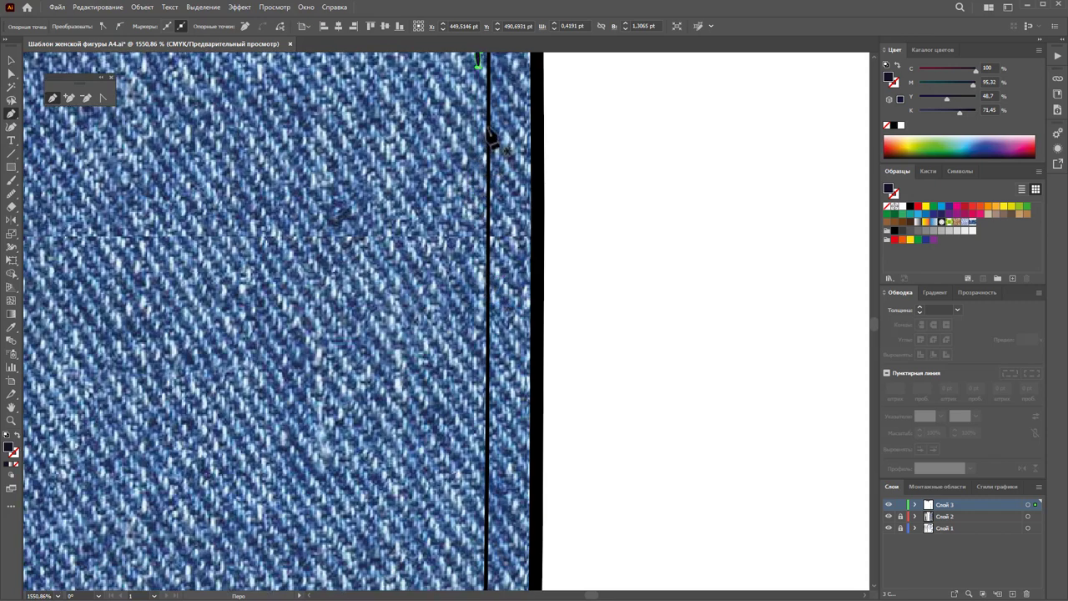
Step: Draw a corner-pointed scratch outline along the seam and finish it with Escape
click(482, 153)
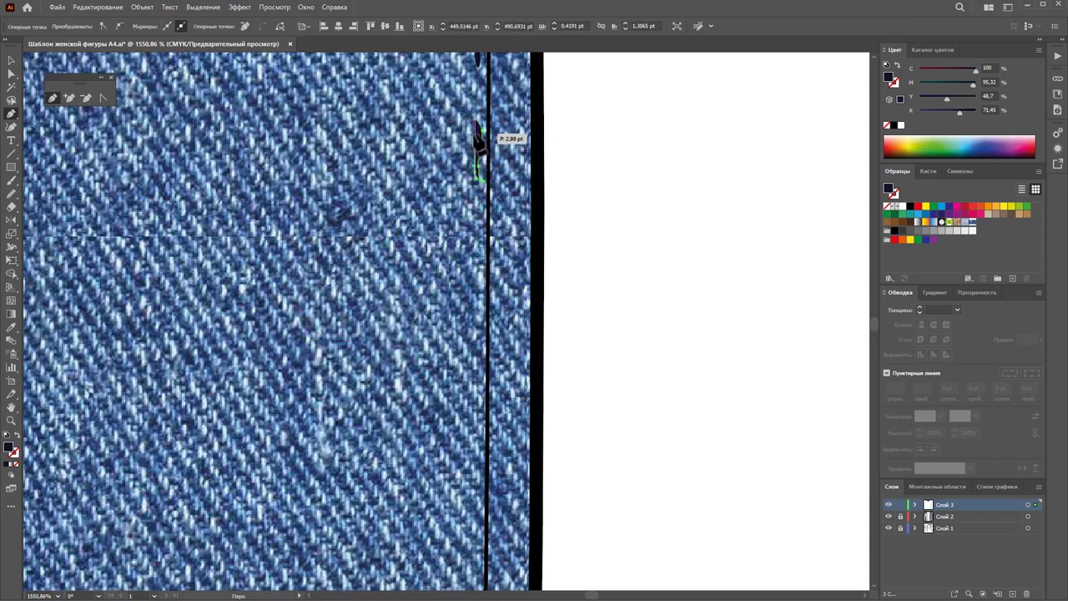
click(478, 117)
click(484, 252)
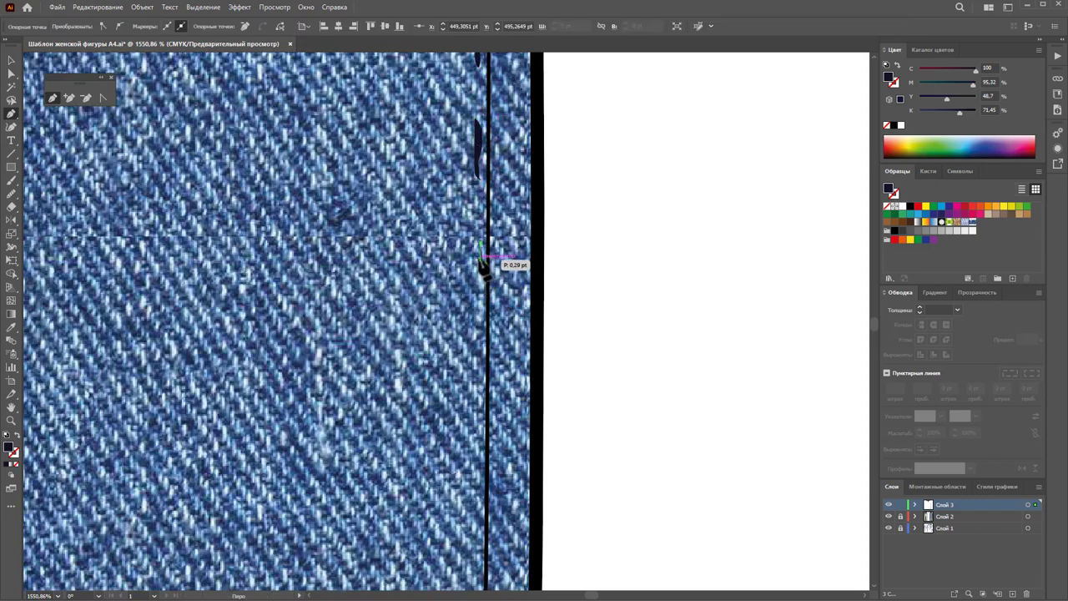
scroll(484, 254, down, 3)
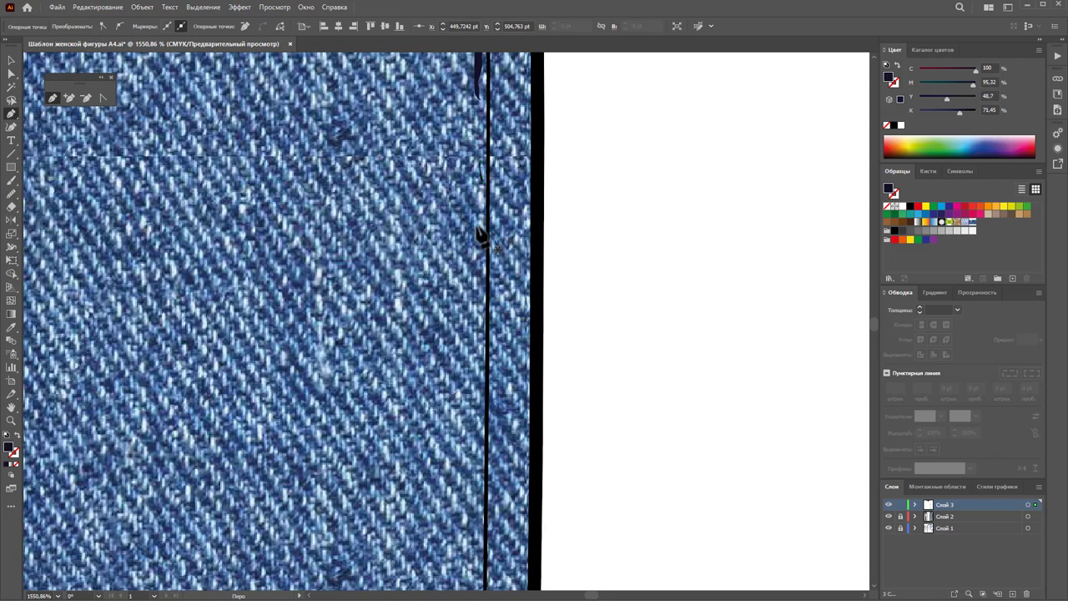
click(480, 240)
click(483, 288)
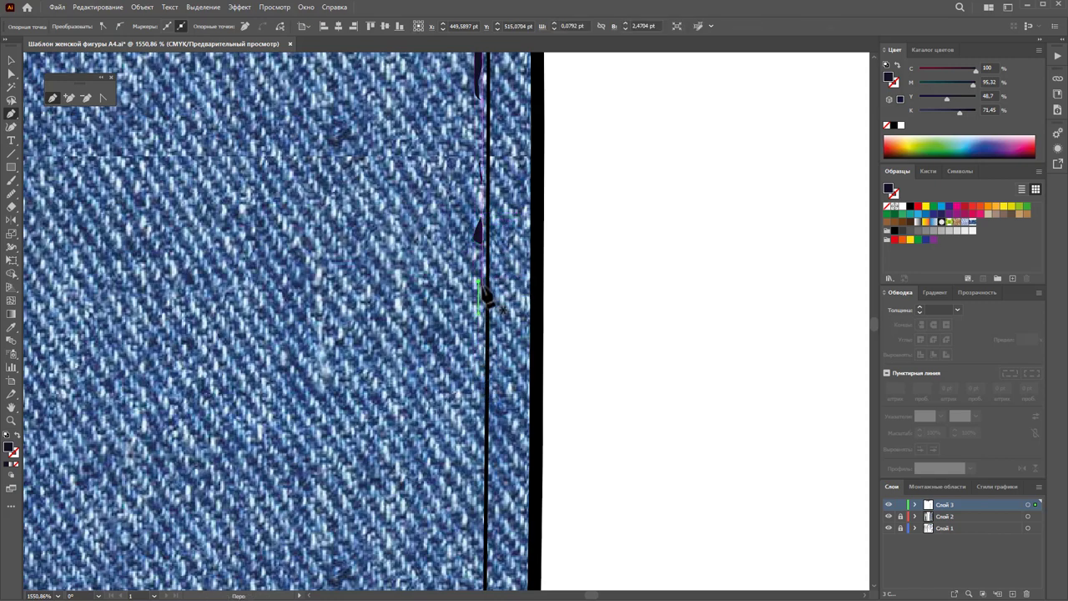
click(485, 296)
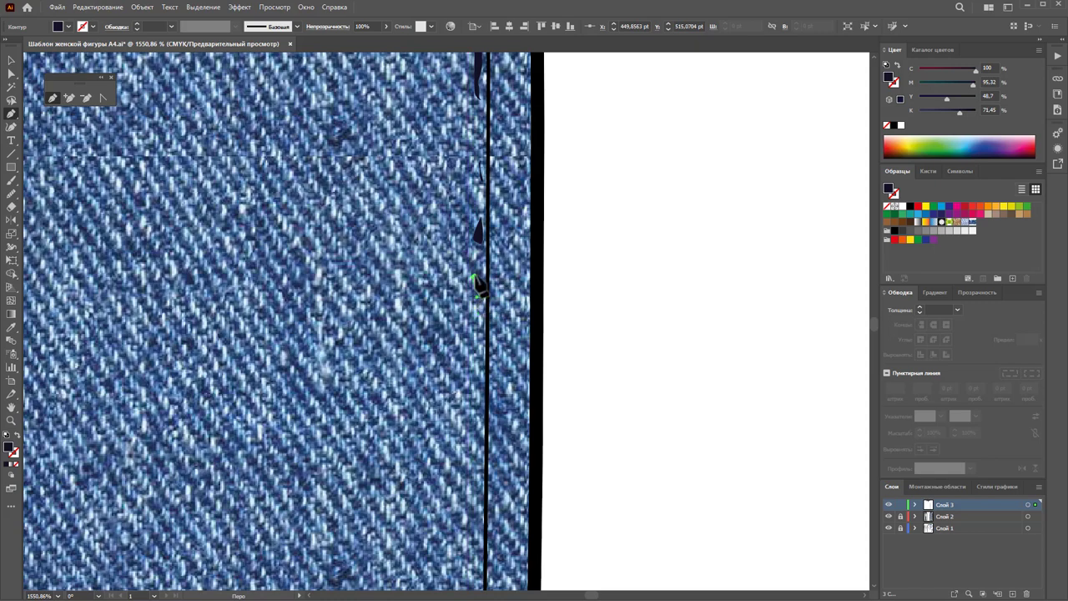
drag(478, 285, 482, 302)
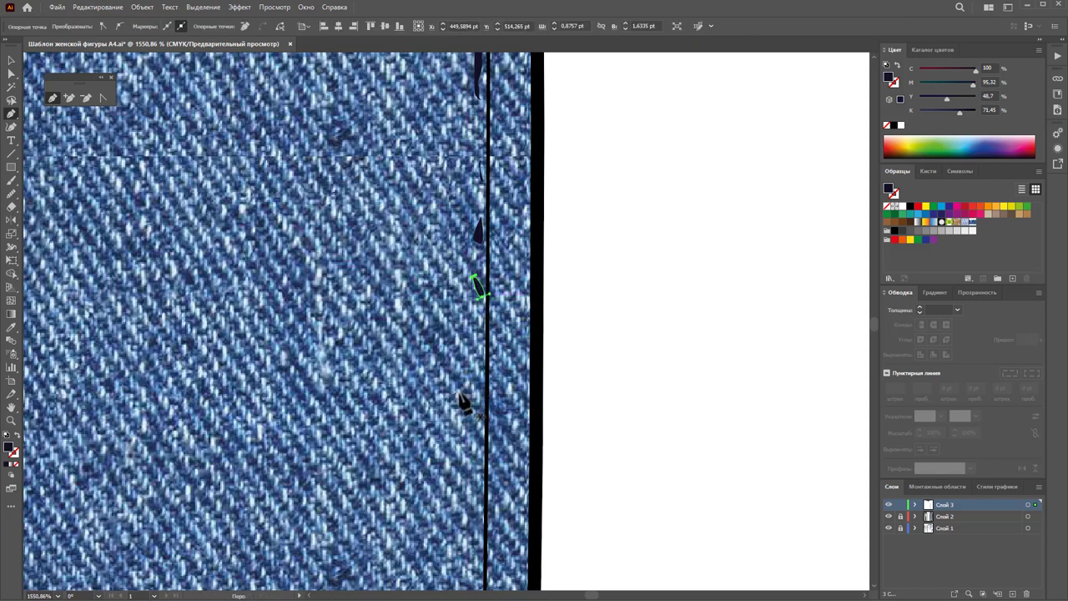
key(Escape)
Step: Add further leaf-shaped scratches lower on the seam, completing each in turn
drag(480, 402, 473, 415)
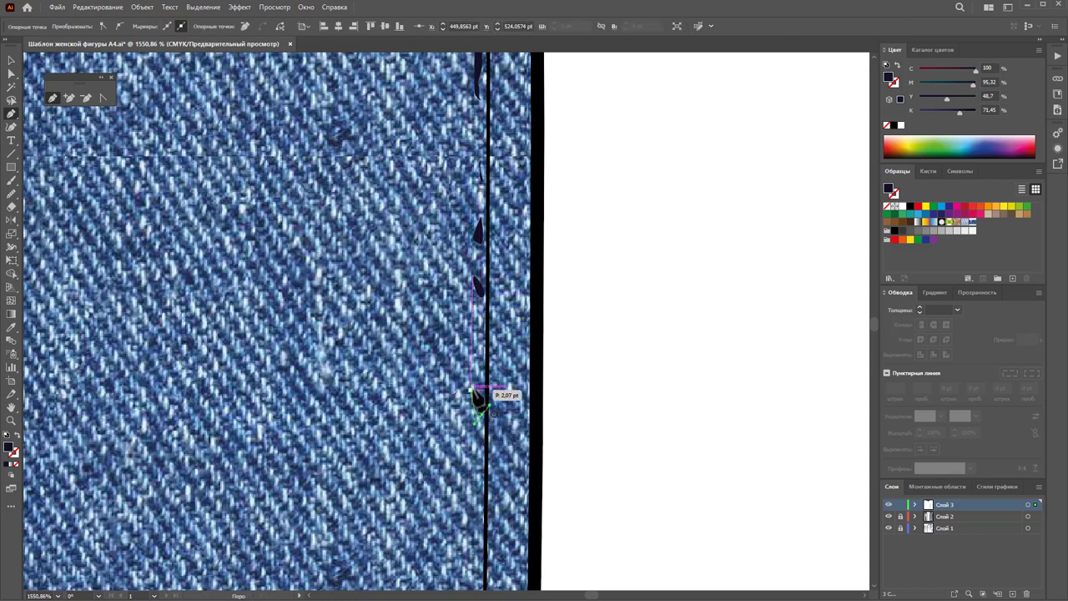
scroll(467, 418, down, 3)
scroll(472, 305, down, 3)
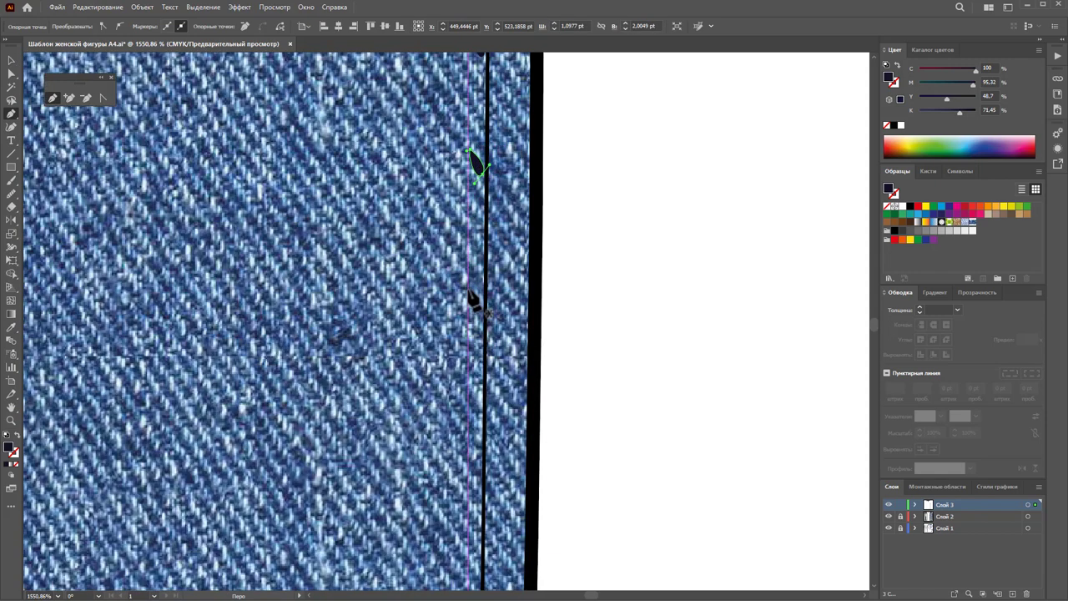
key(Escape)
drag(471, 239, 484, 250)
drag(473, 202, 480, 214)
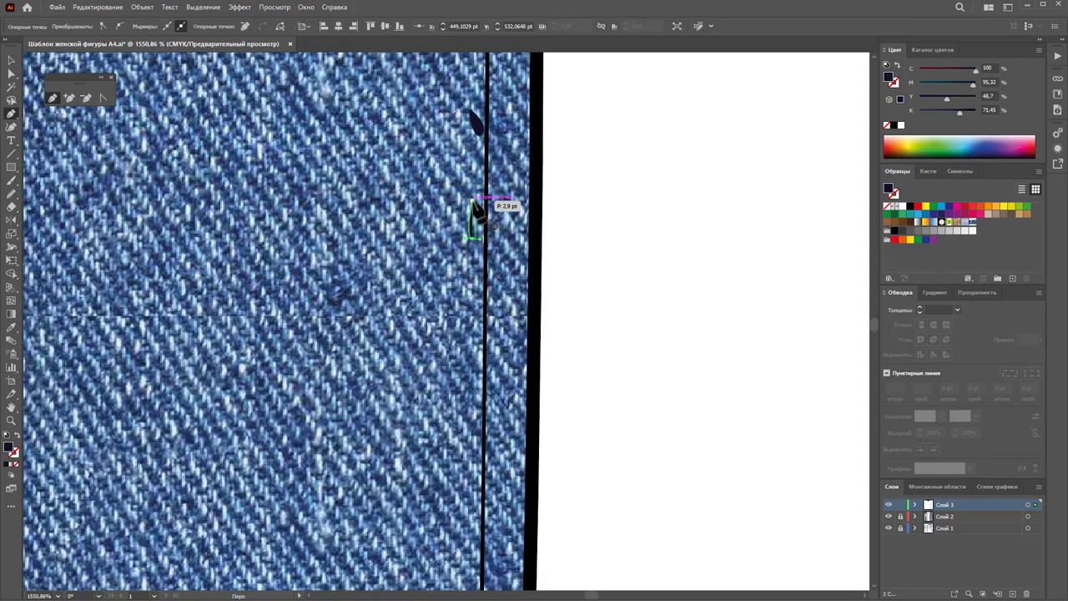
scroll(458, 286, down, 2)
scroll(473, 242, down, 2)
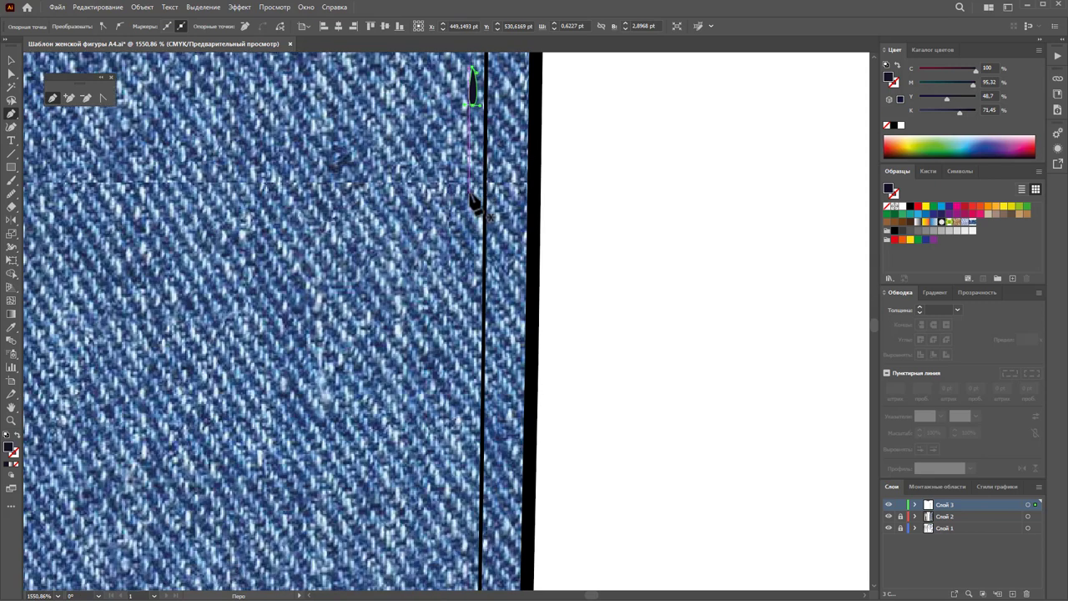
drag(472, 203, 493, 206)
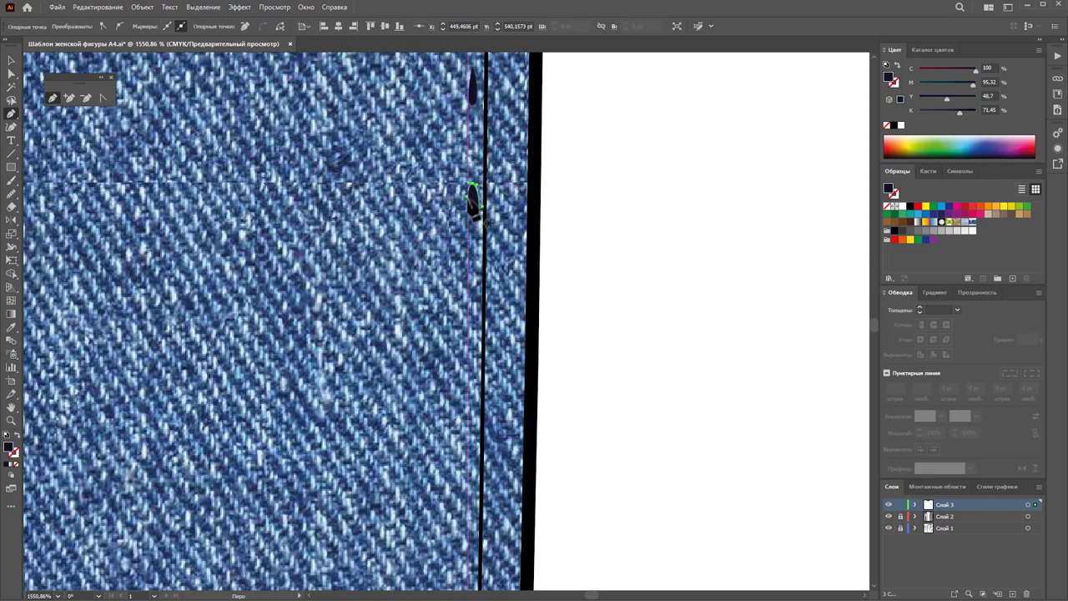
scroll(476, 210, down, 2)
click(474, 240)
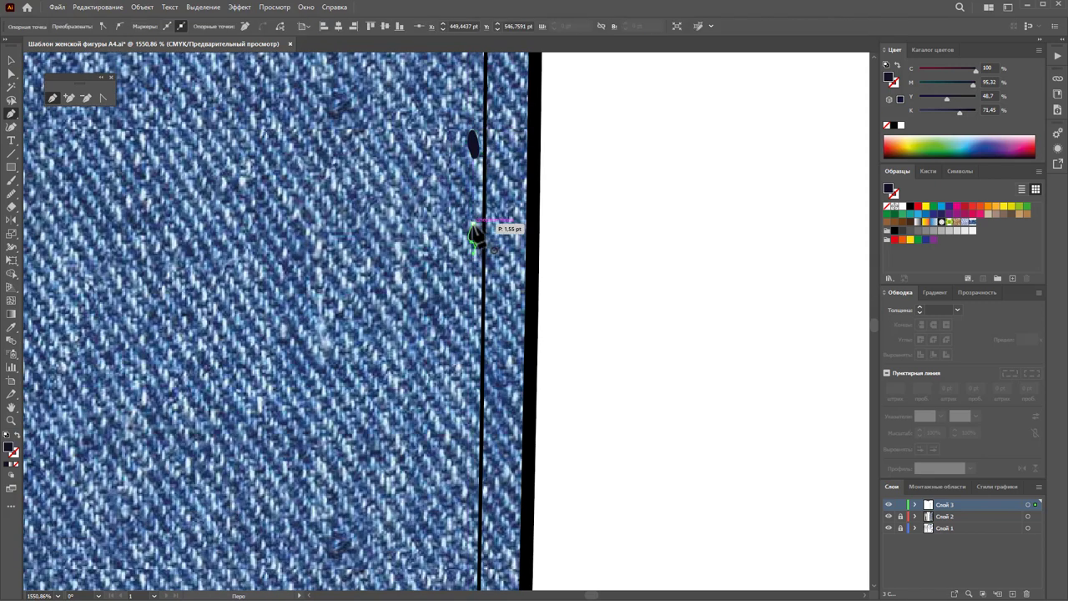
scroll(474, 237, down, 2)
scroll(474, 238, down, 2)
scroll(488, 219, down, 1)
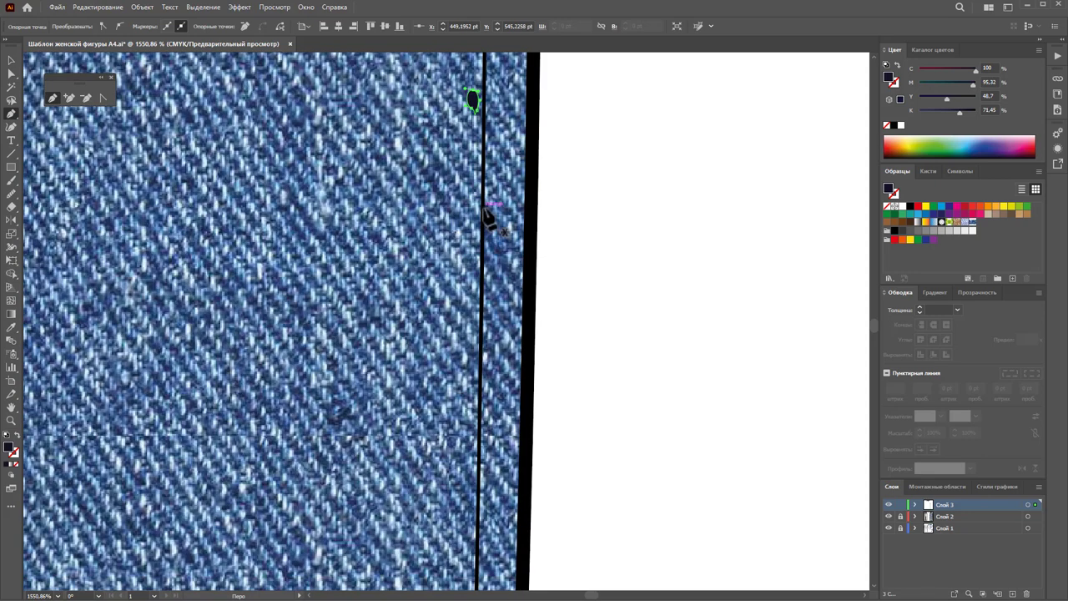
click(473, 202)
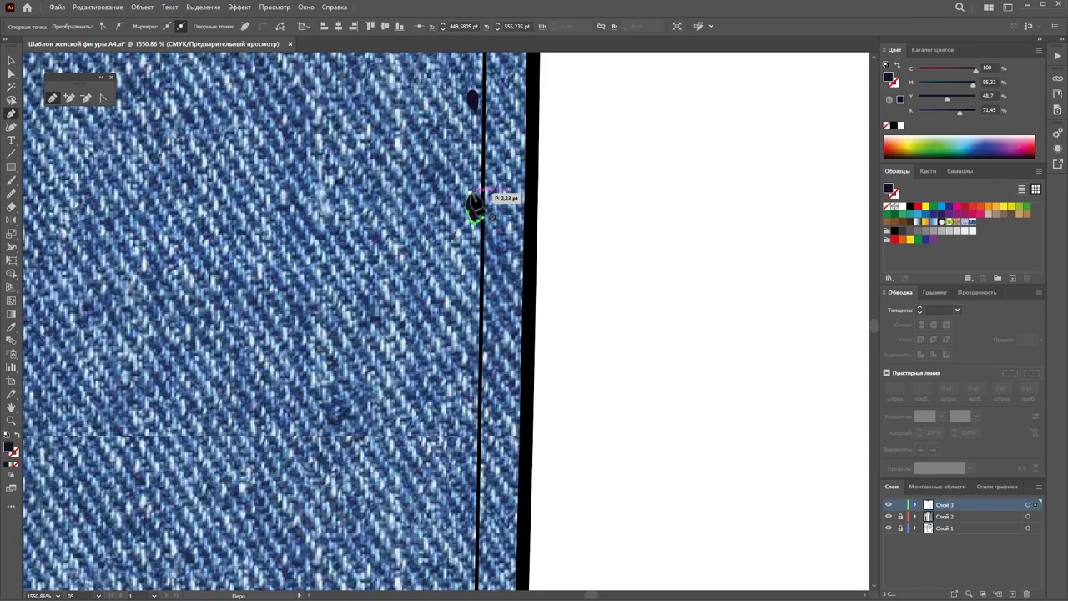
click(467, 316)
scroll(467, 315, down, 2)
scroll(460, 275, down, 2)
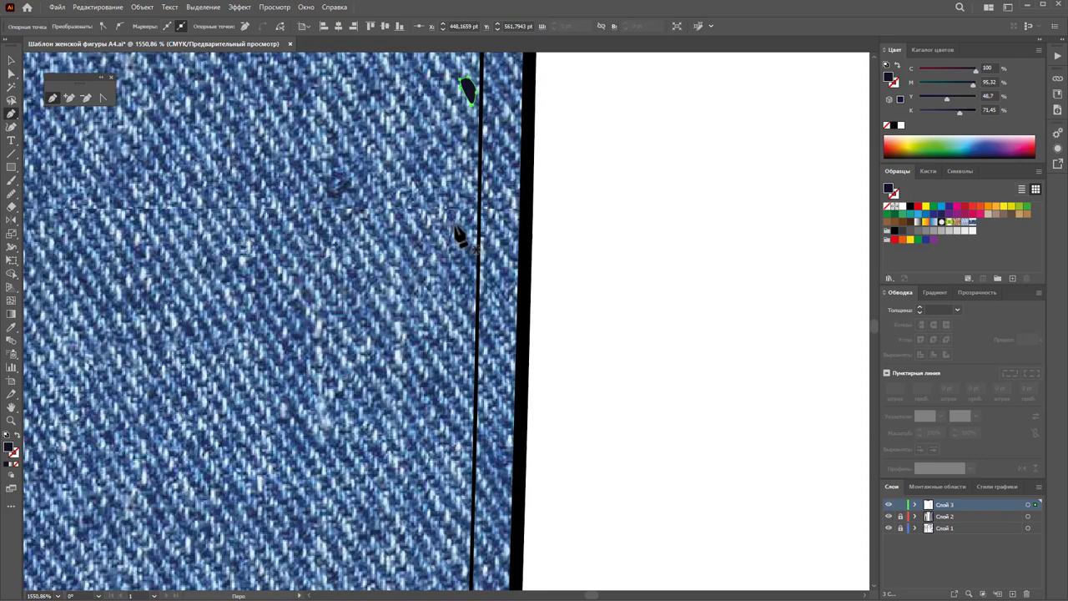
click(472, 173)
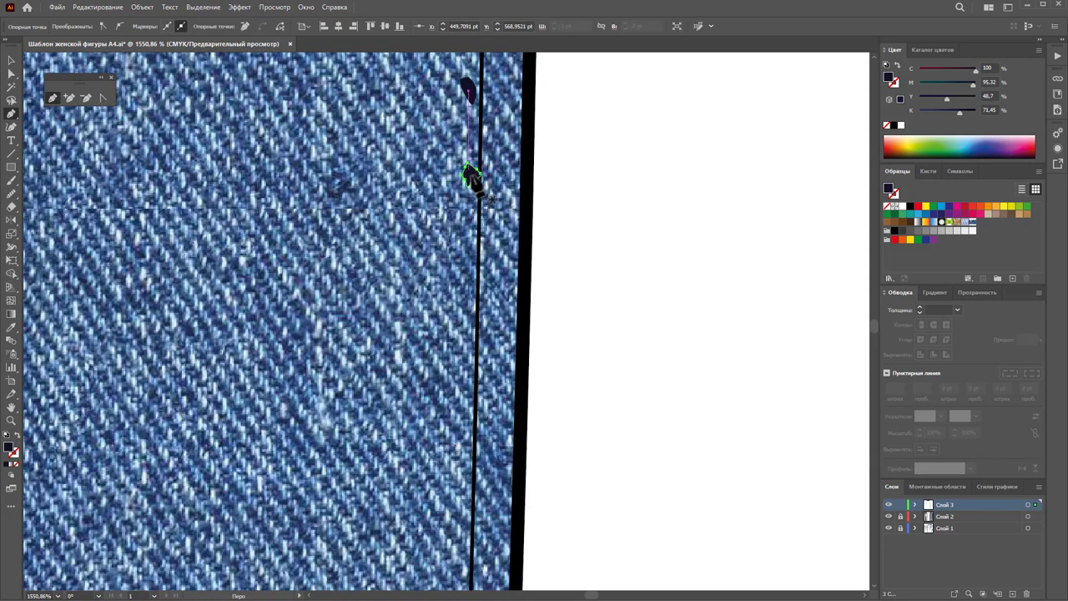
scroll(472, 175, down, 2)
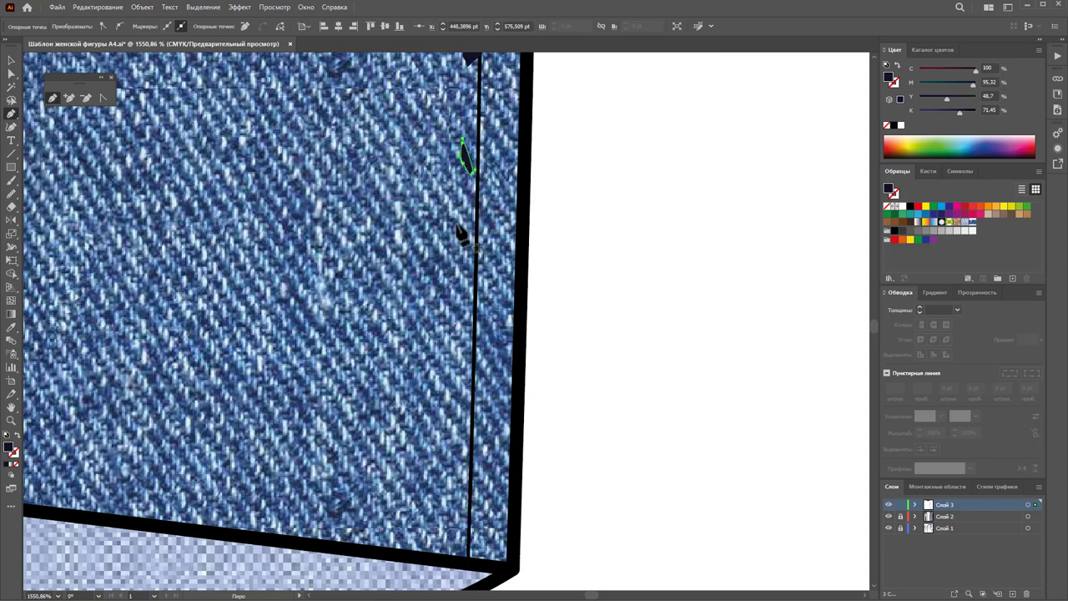
Step: Add the last scratches down the side seam to just above the hem
drag(467, 264, 465, 224)
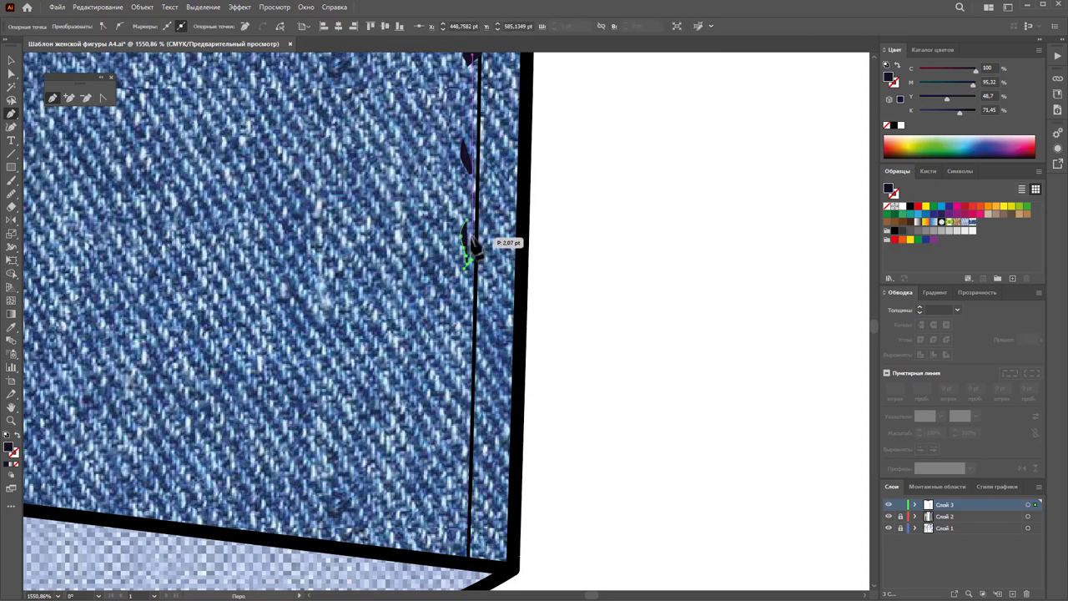
drag(467, 346, 461, 315)
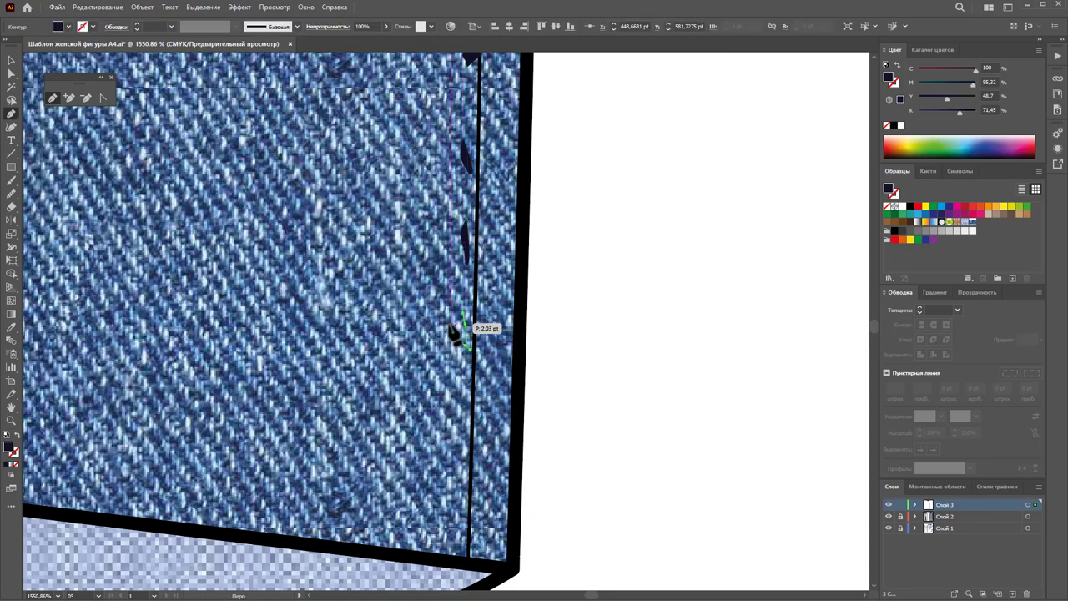
drag(461, 418, 460, 398)
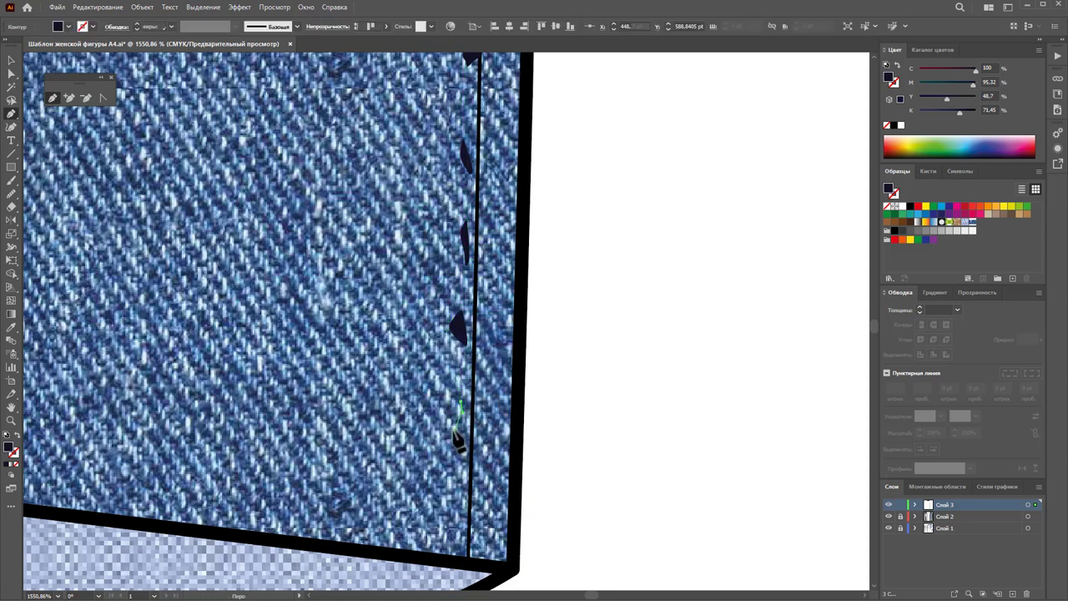
drag(457, 440, 463, 409)
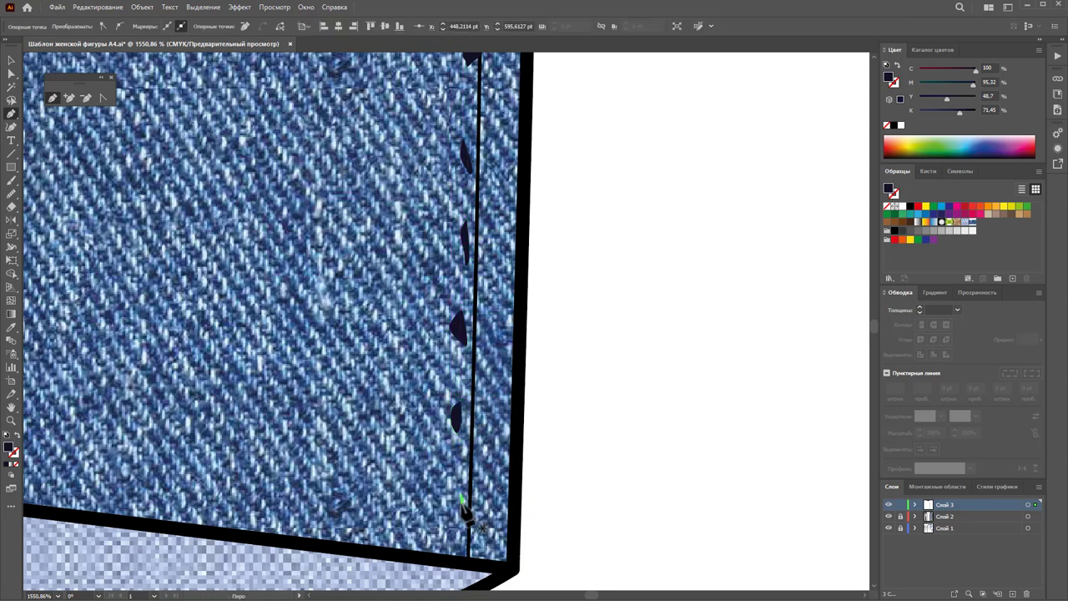
drag(456, 517, 459, 482)
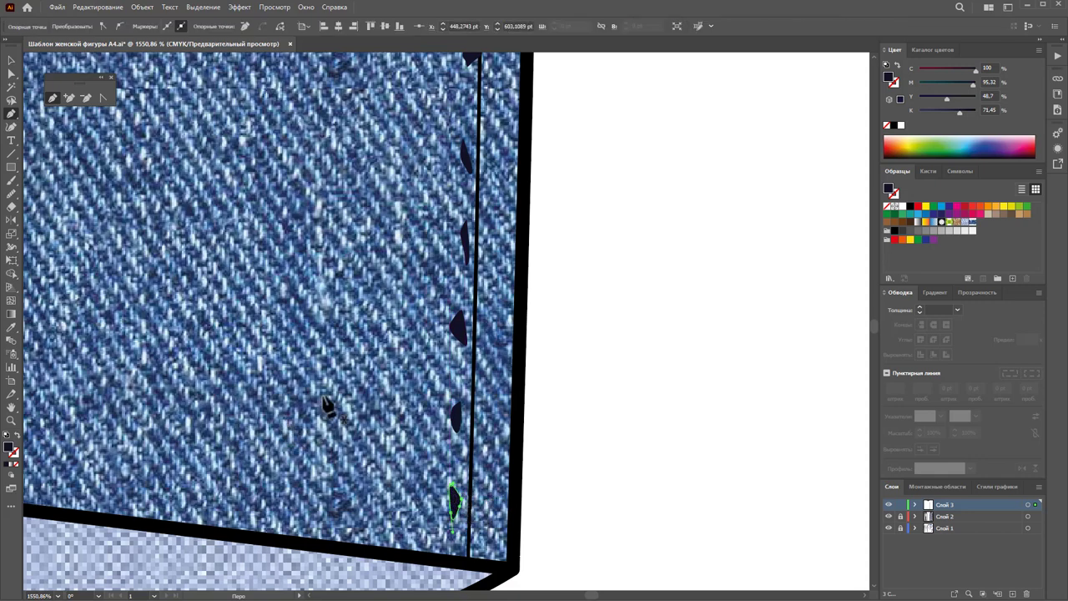
click(10, 59)
Step: Zoom out to 150% to show the whole skirt and select the right-seam scratch path
key(z)
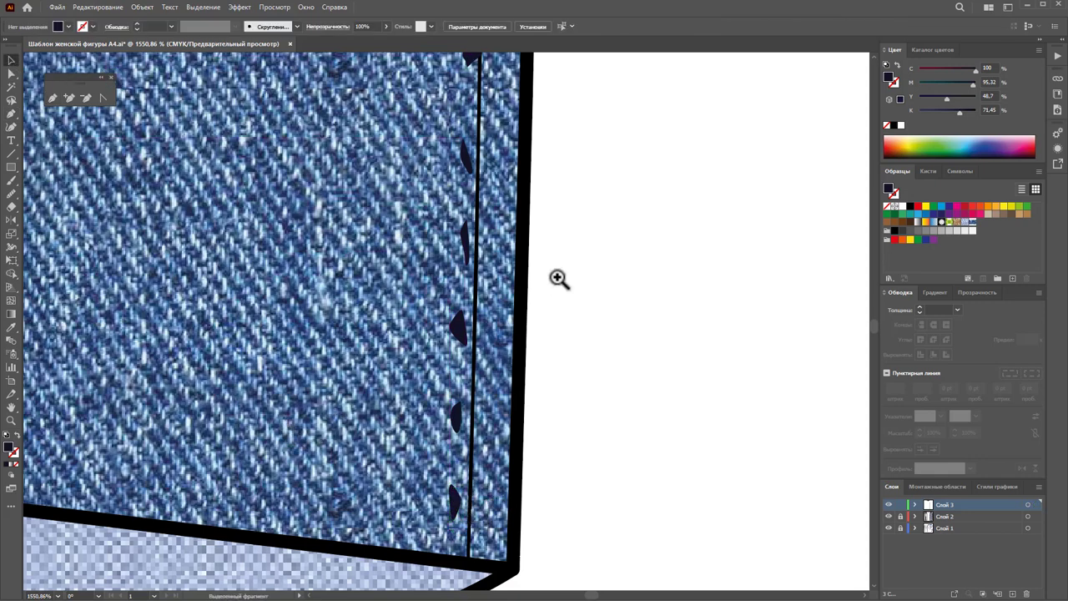
alt+click(469, 242)
alt+click(430, 217)
alt+click(431, 188)
alt+click(431, 188)
alt+click(408, 221)
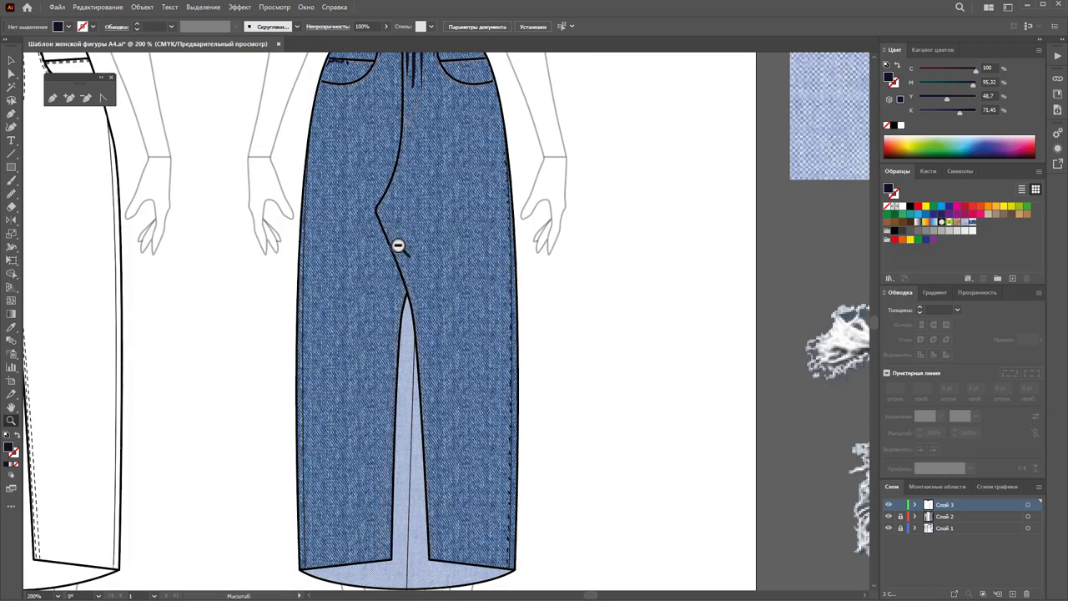
alt+click(398, 236)
alt+click(427, 297)
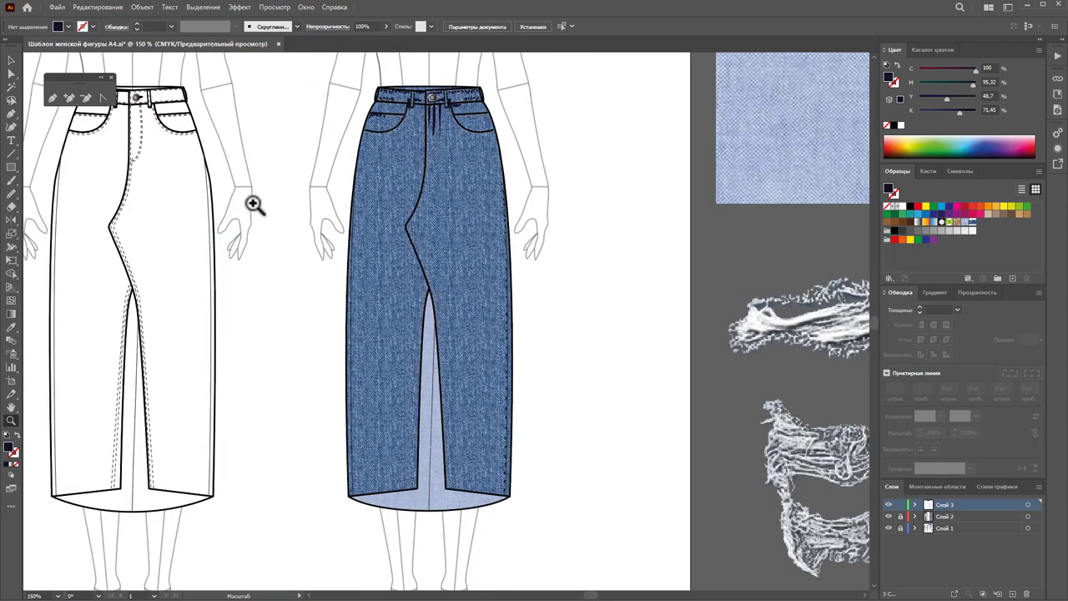
click(11, 60)
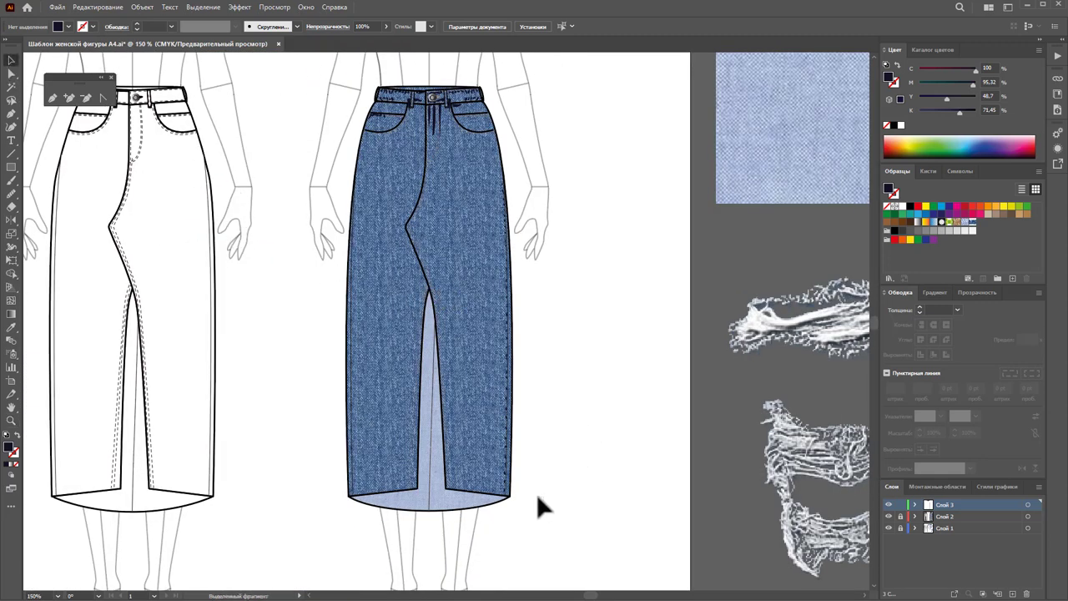
click(468, 178)
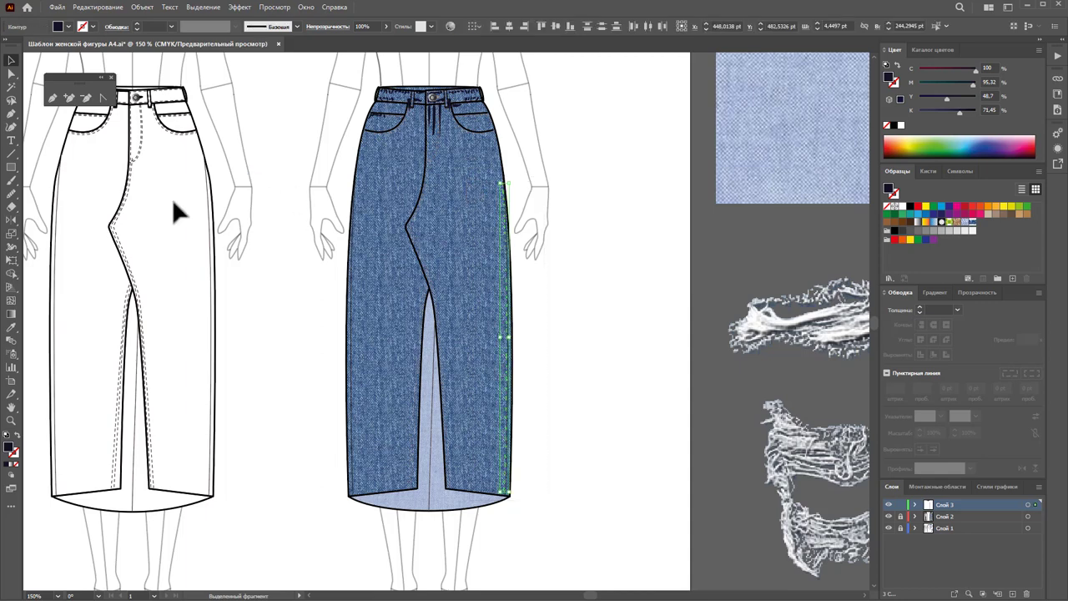
Step: Alt-drag with the Reflect tool to mirror a copy of the scratches onto the left side seam
click(10, 219)
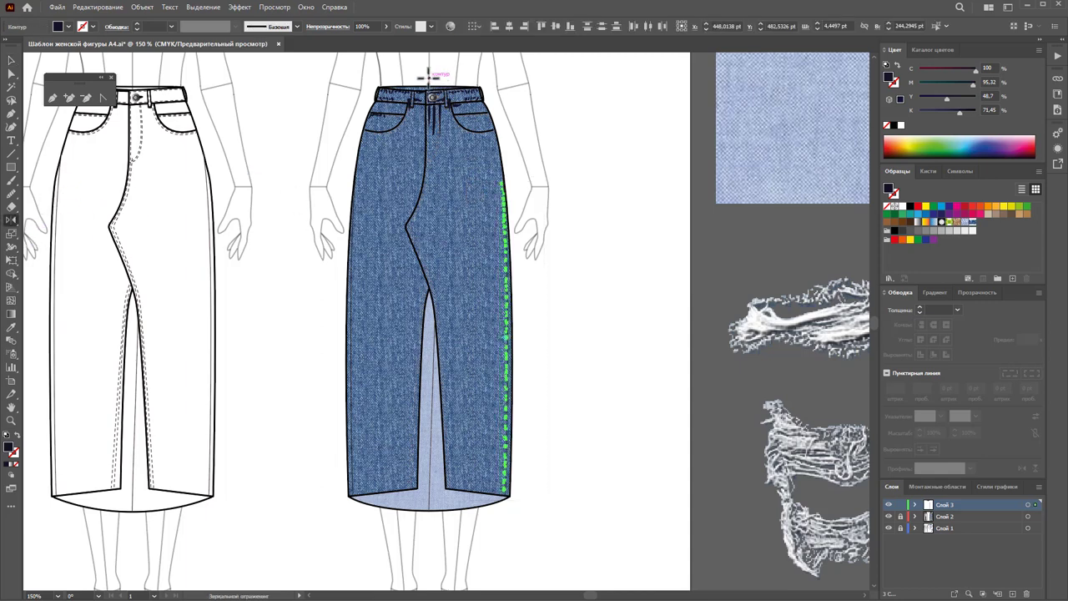
drag(506, 286, 338, 282)
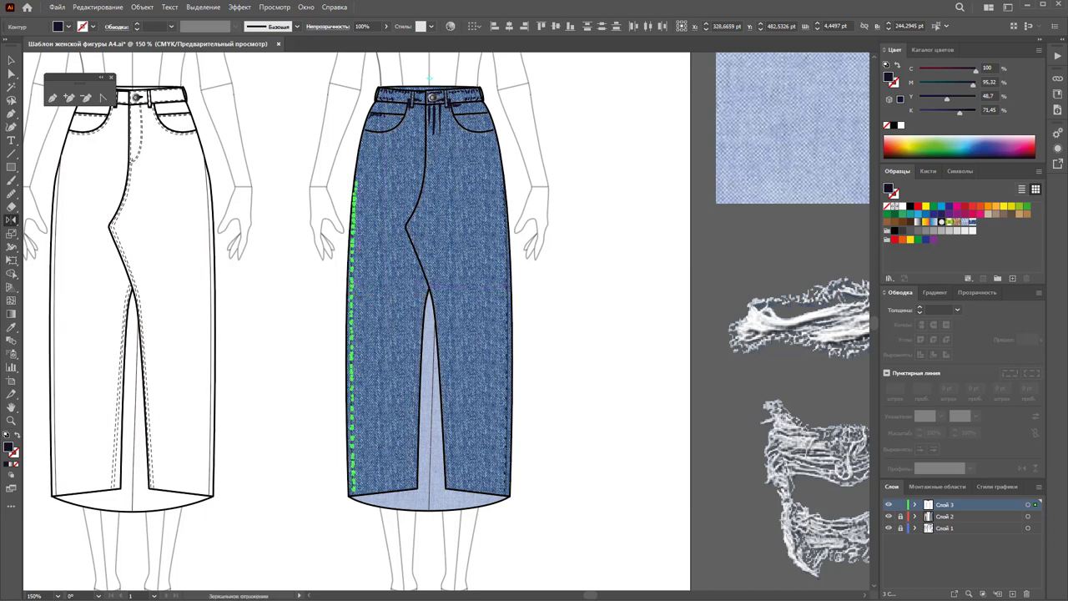
click(10, 62)
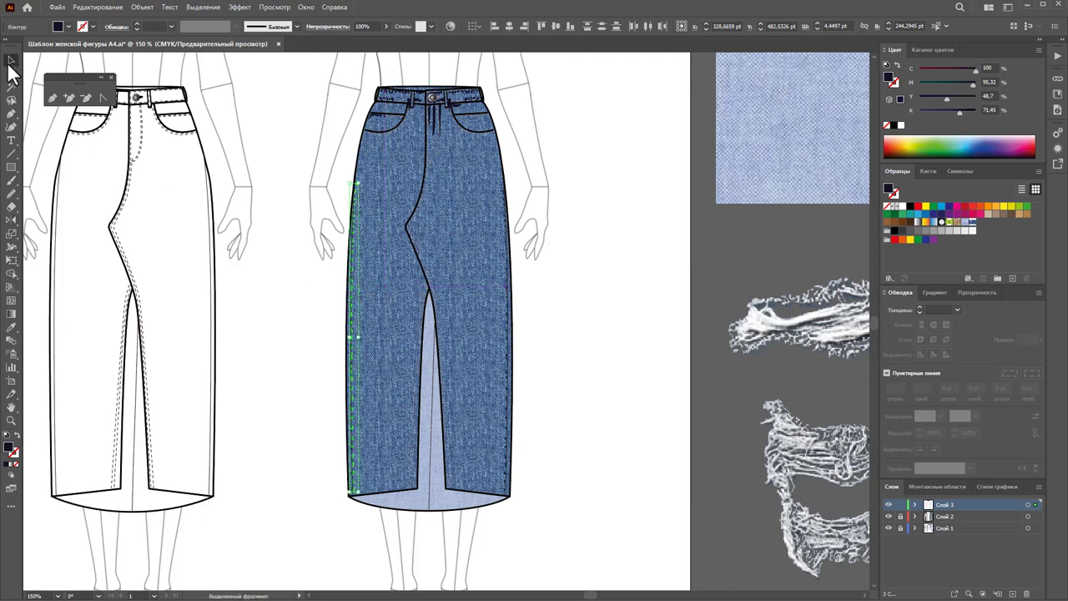
Step: Group all the skirt artwork and lower the group's opacity slightly
key(ctrl+a)
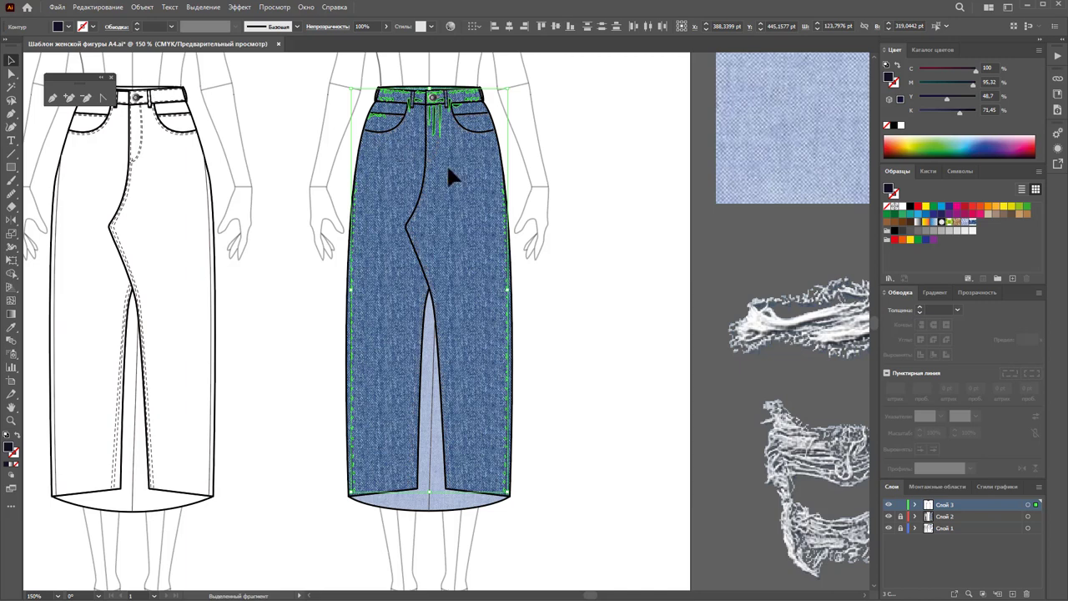
right_click(448, 171)
click(510, 294)
click(621, 411)
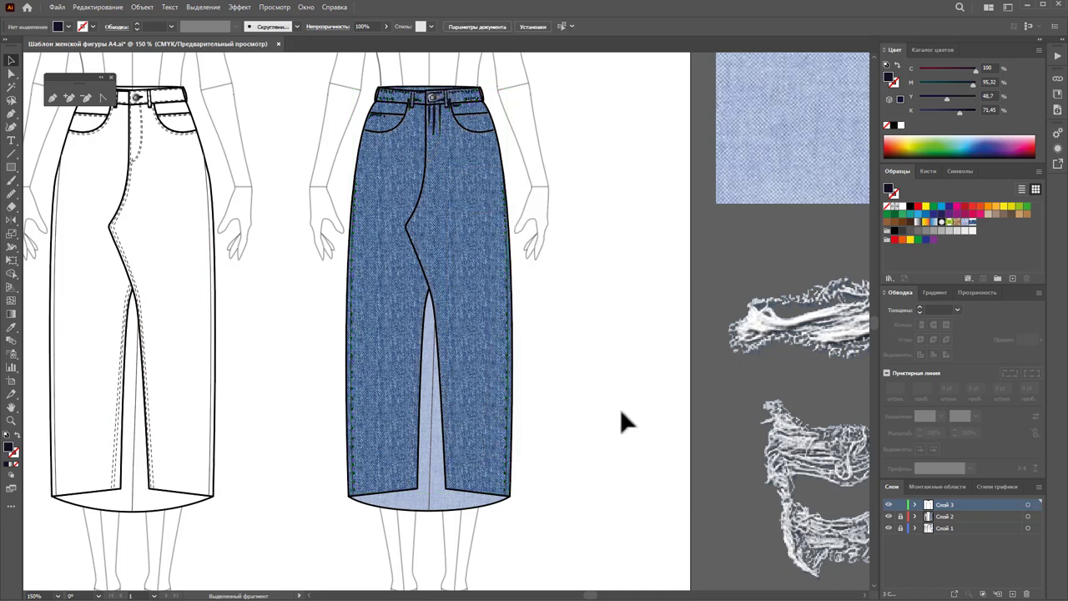
click(435, 117)
drag(386, 27, 380, 42)
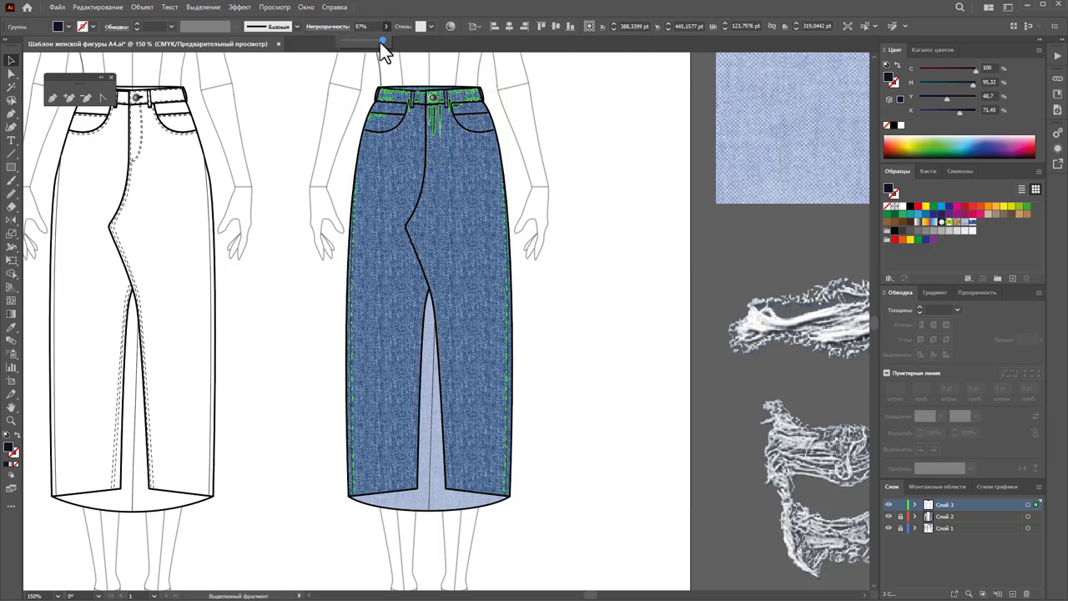
click(619, 161)
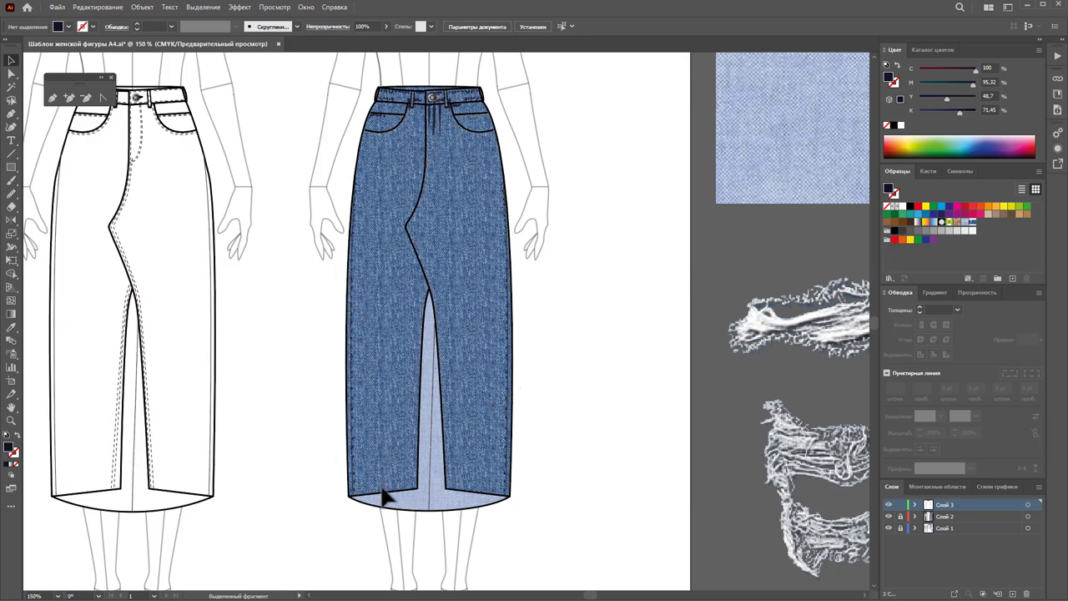
Step: Add a new layer for highlights and zoom in closely on the waistband and button
click(1015, 592)
click(12, 420)
scroll(446, 267, up, 1)
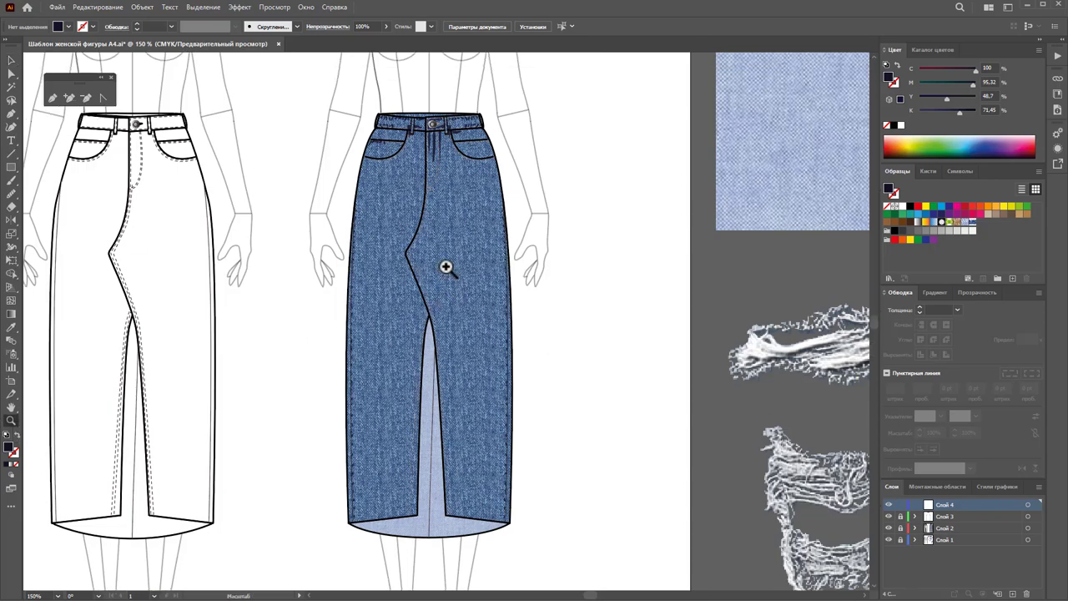
drag(436, 108, 684, 412)
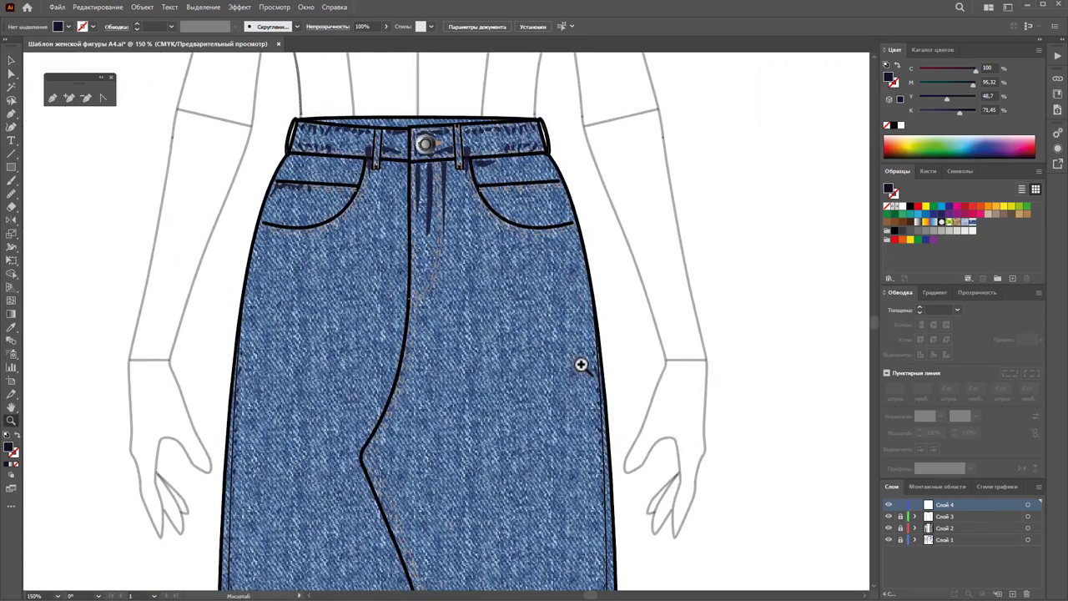
Step: Draw a highlight across the right waistband with no fill and a white stroke
click(52, 98)
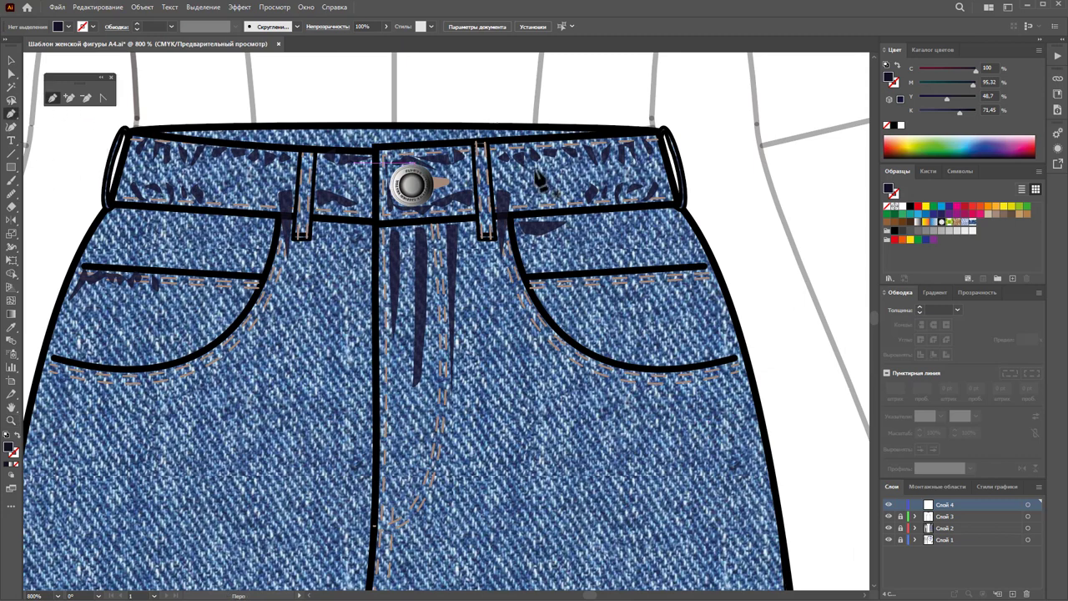
click(659, 171)
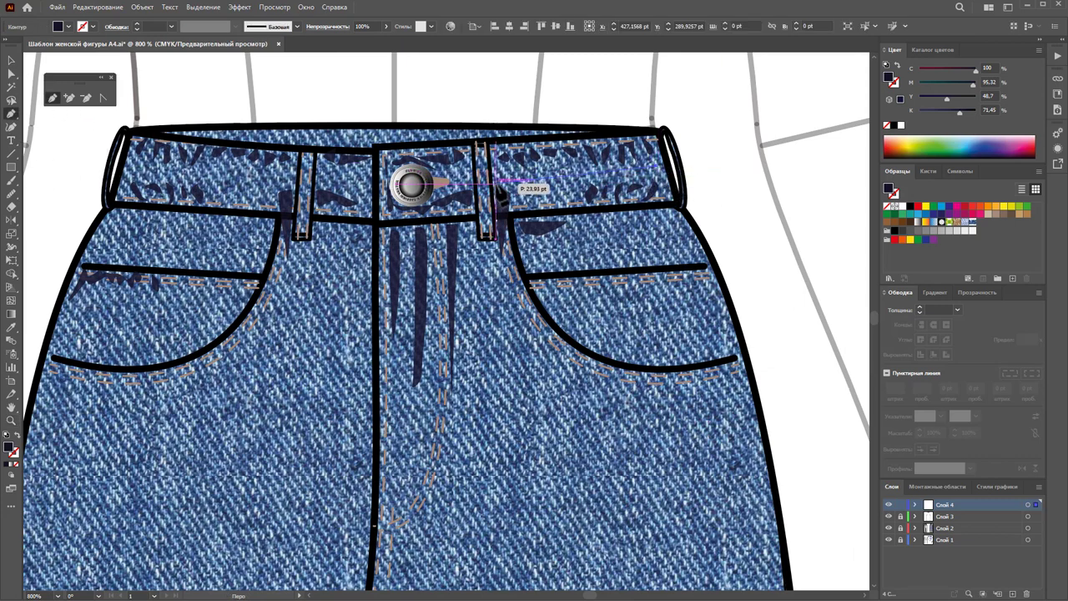
click(501, 180)
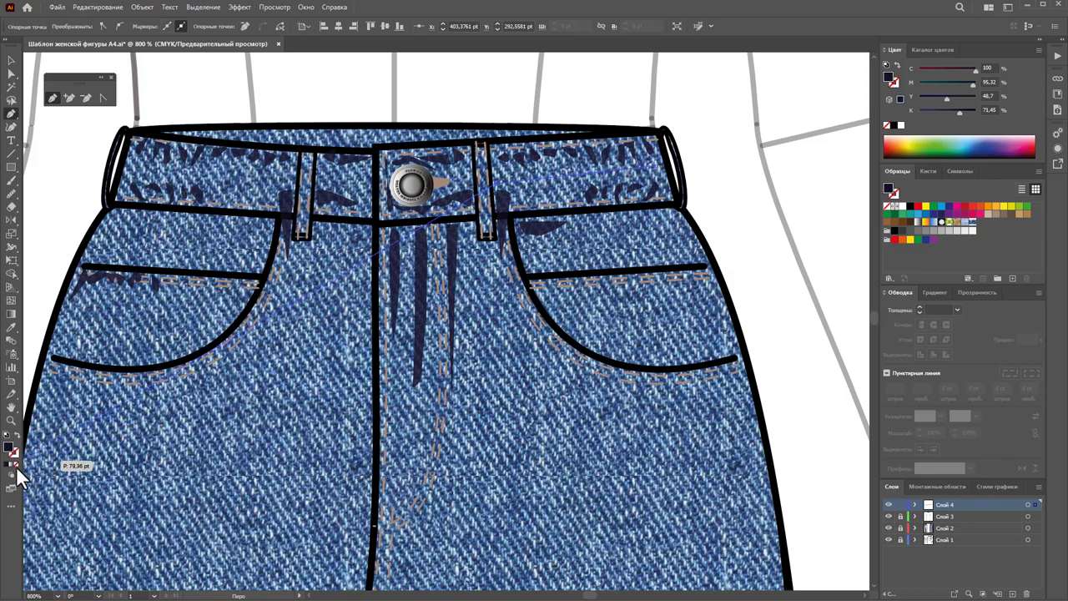
click(18, 464)
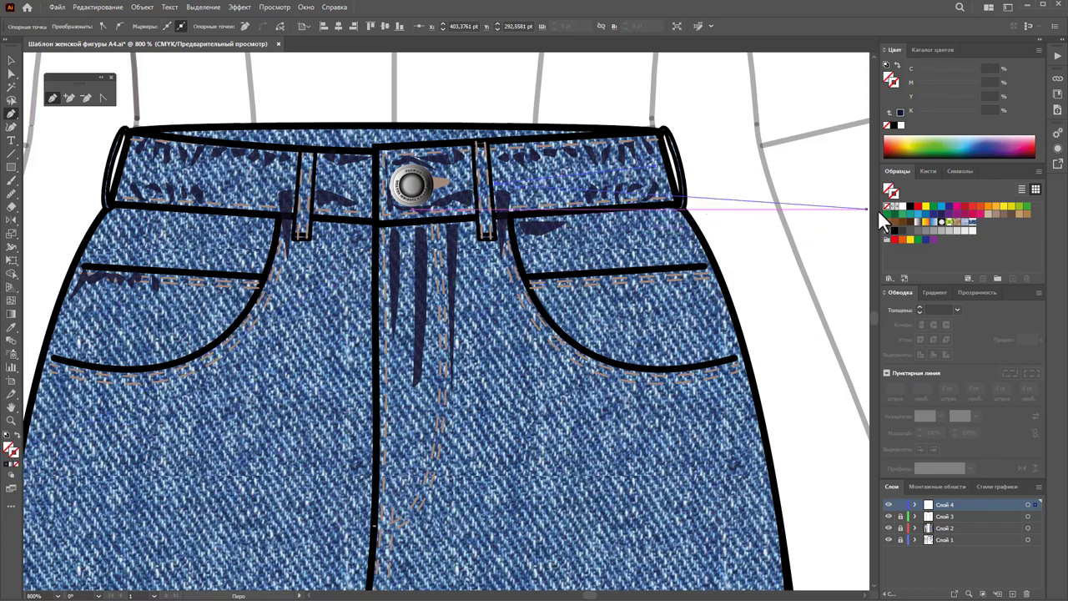
click(910, 211)
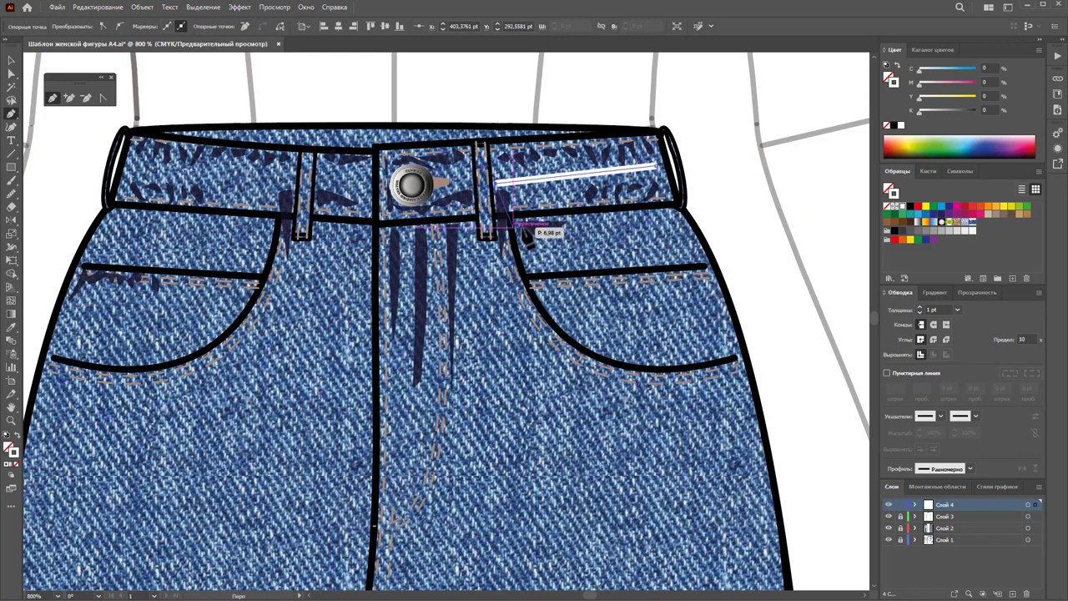
click(10, 62)
Step: Draw white highlights along the left waistband and a short one beside the button
click(455, 87)
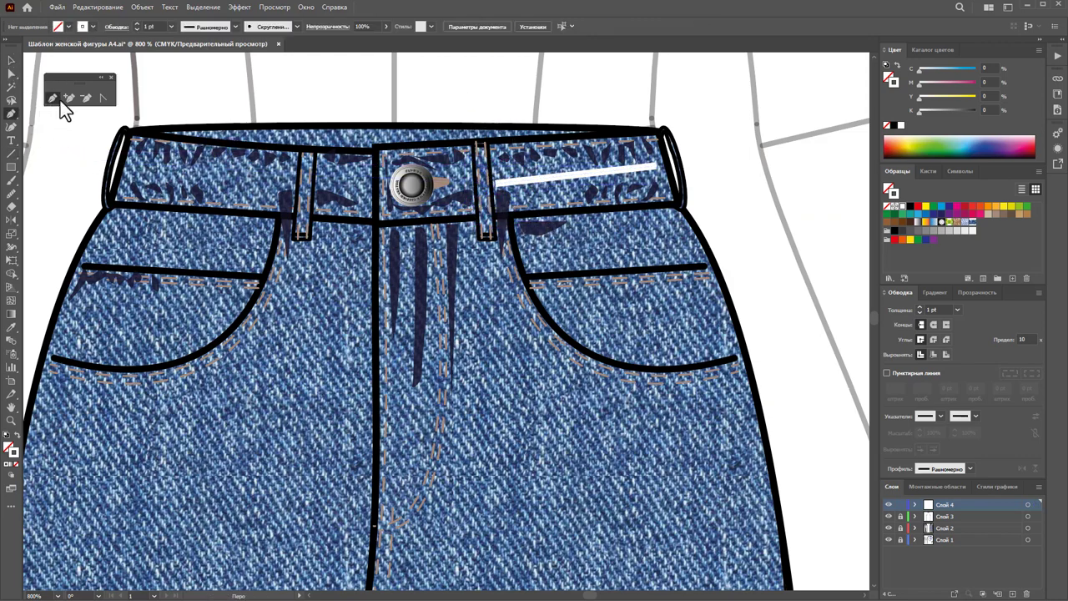
click(124, 174)
click(221, 175)
click(293, 178)
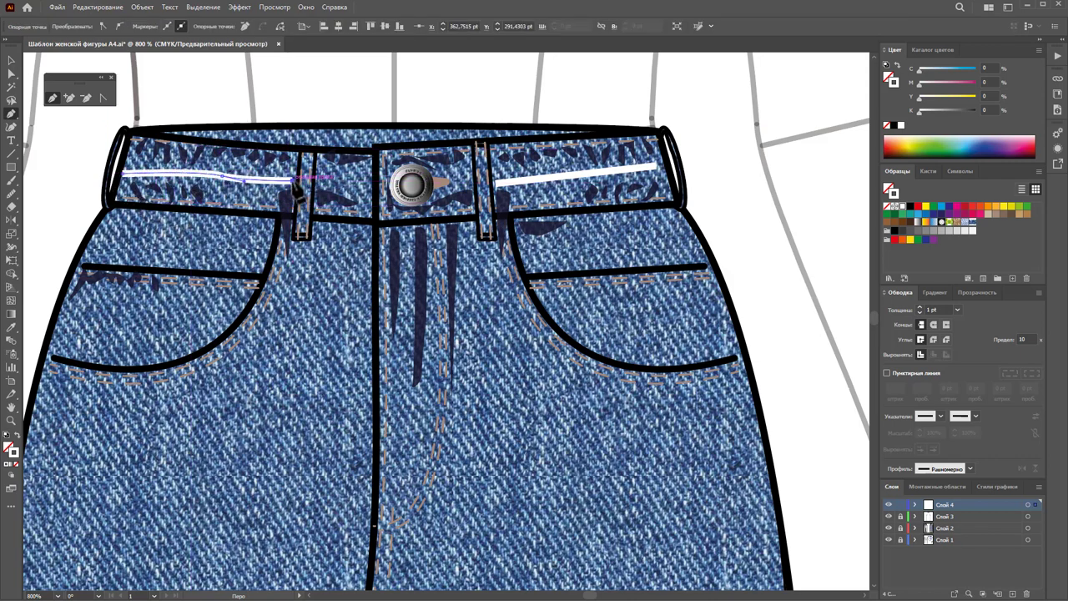
ctrl+click(291, 201)
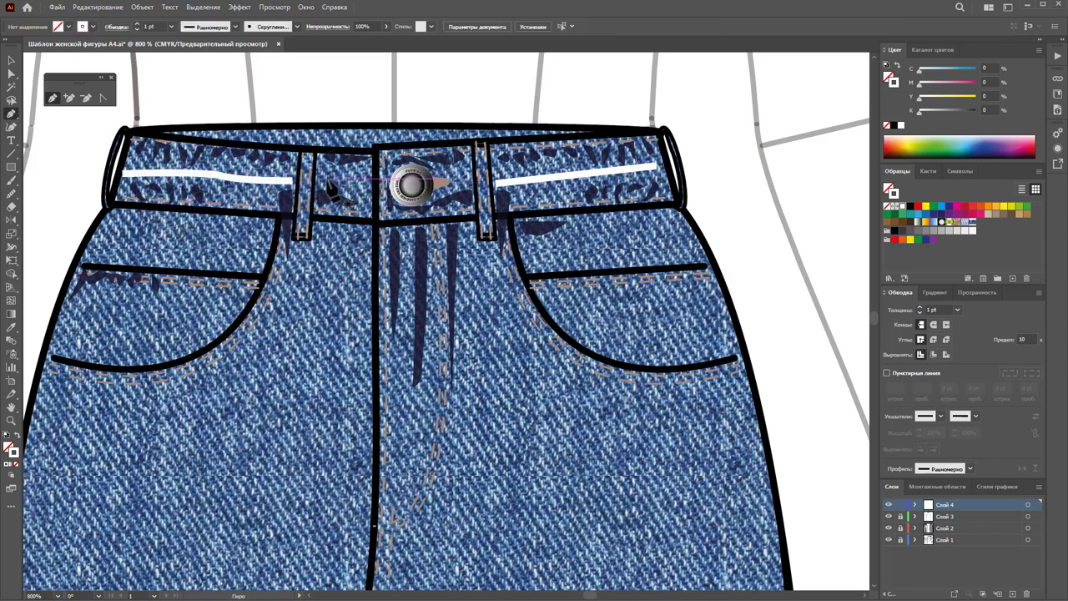
click(318, 181)
click(366, 187)
ctrl+click(378, 219)
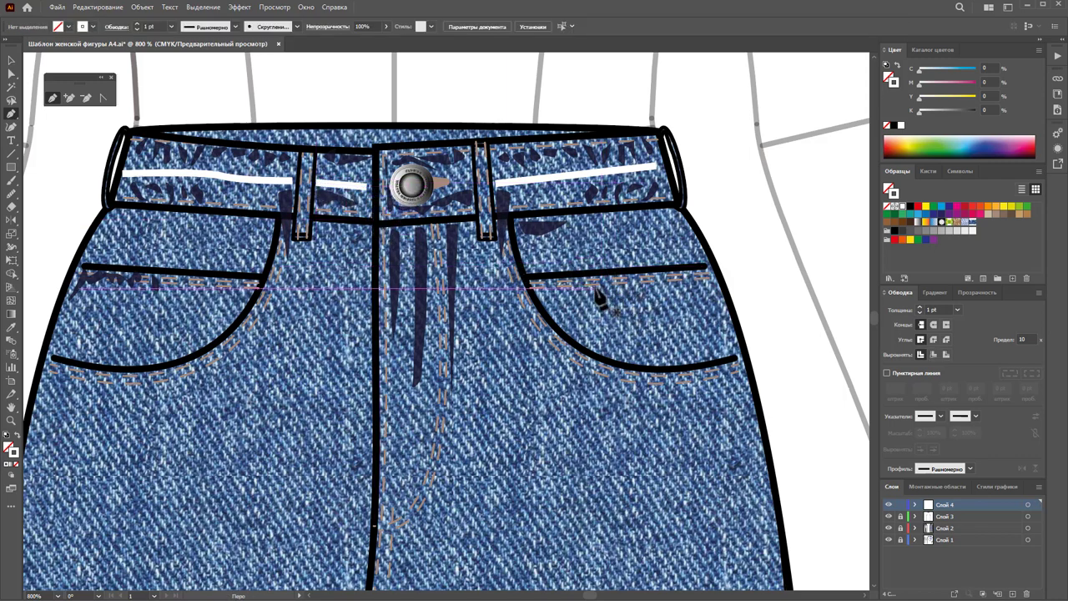
Step: Draw a curved white highlight down the upper left front panel
scroll(605, 284, down, 1)
scroll(600, 288, down, 1)
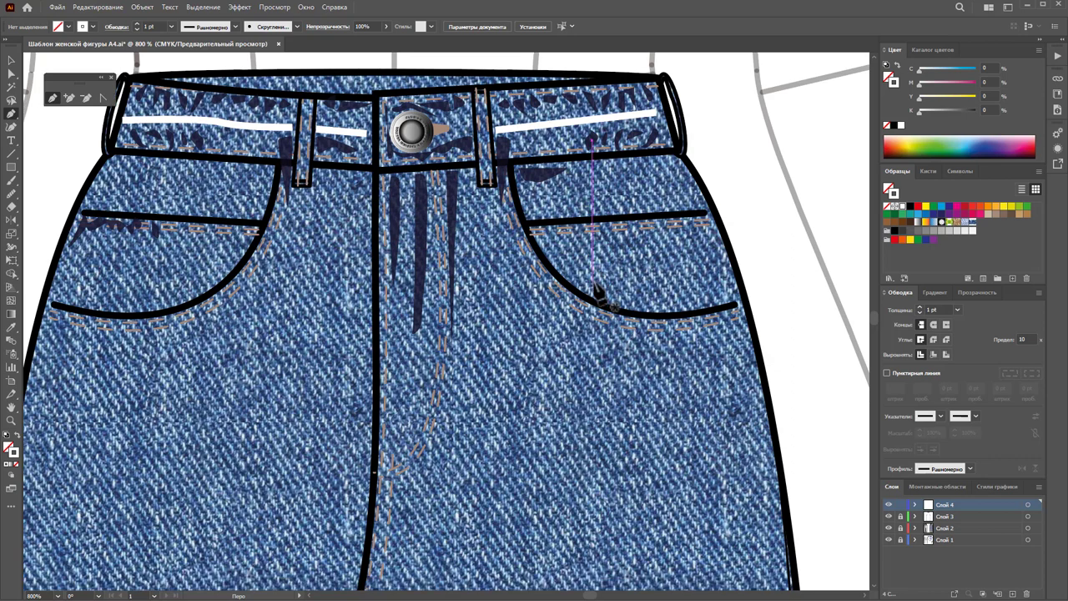
click(330, 193)
drag(333, 384, 334, 410)
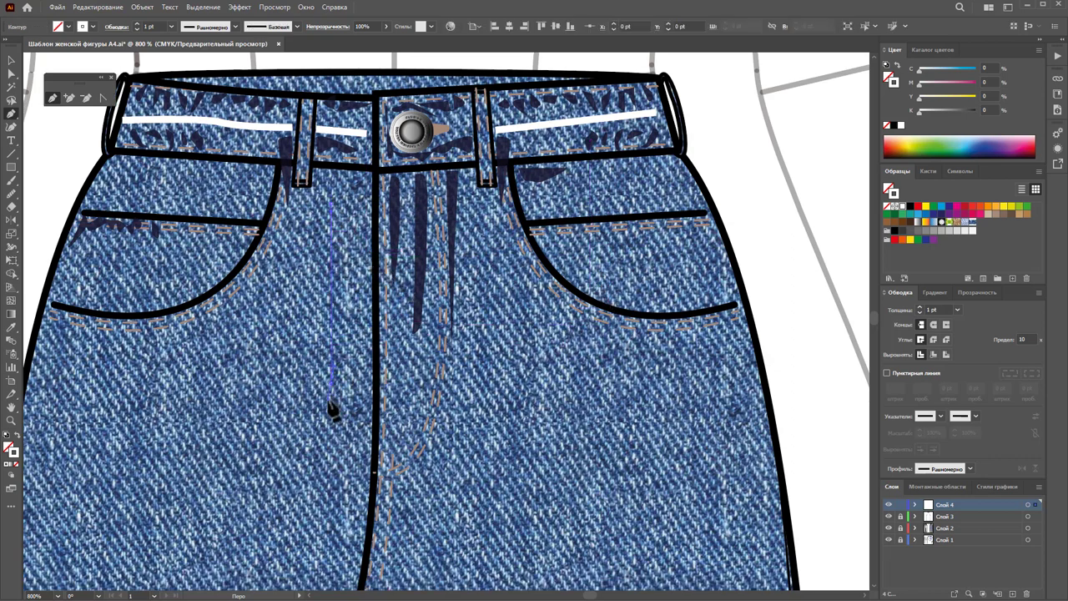
click(311, 447)
ctrl+click(444, 486)
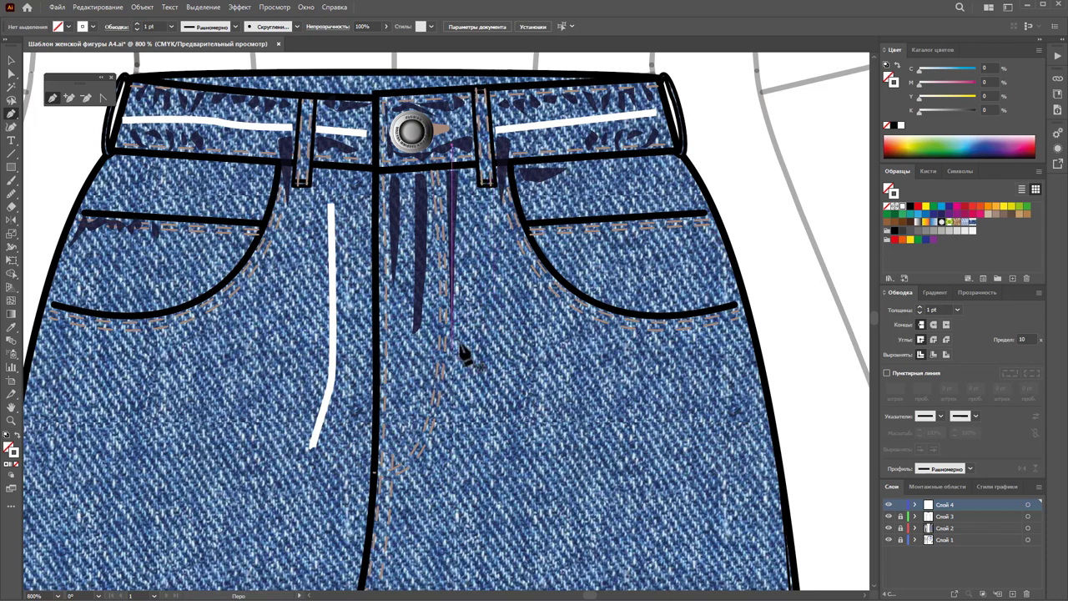
Step: Draw a bent white highlight across the right pocket
click(577, 244)
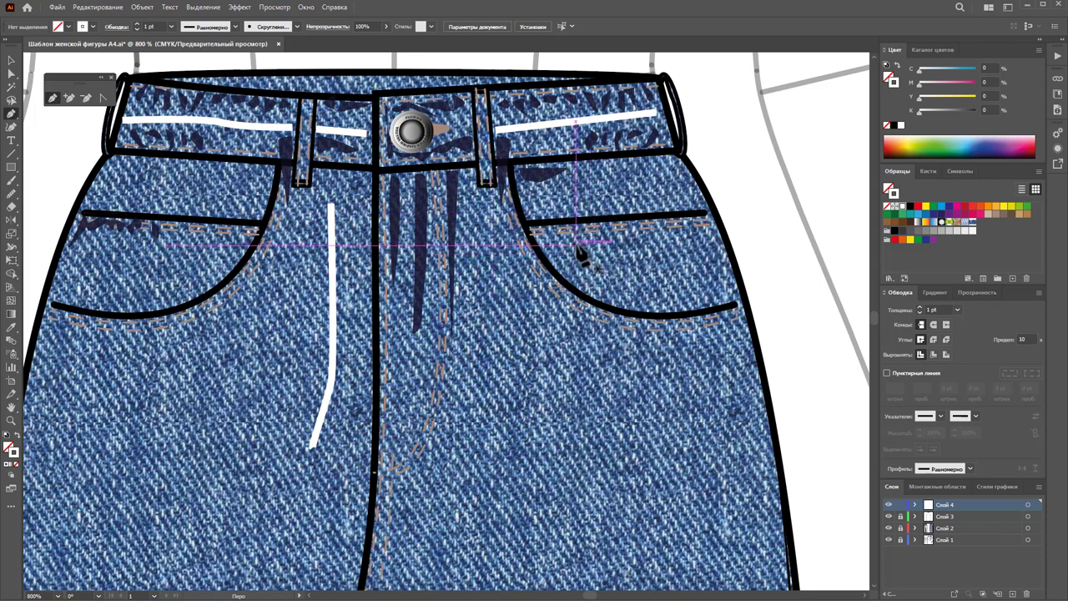
click(640, 265)
click(697, 271)
ctrl+click(535, 350)
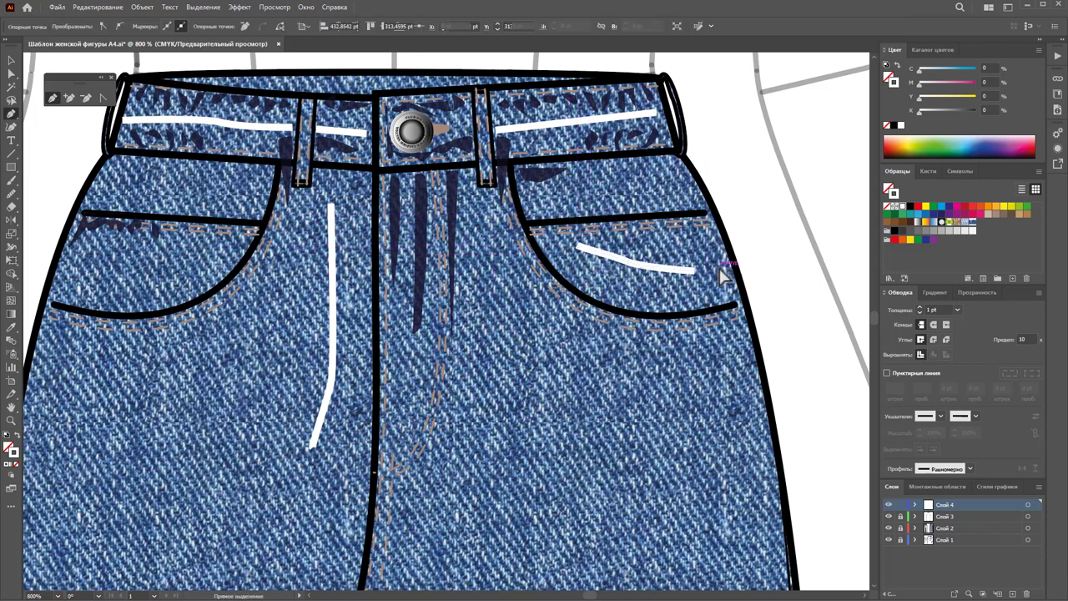
Step: Draw a white highlight inside the left pocket, then zoom out to the whole skirt
scroll(501, 389, down, 1)
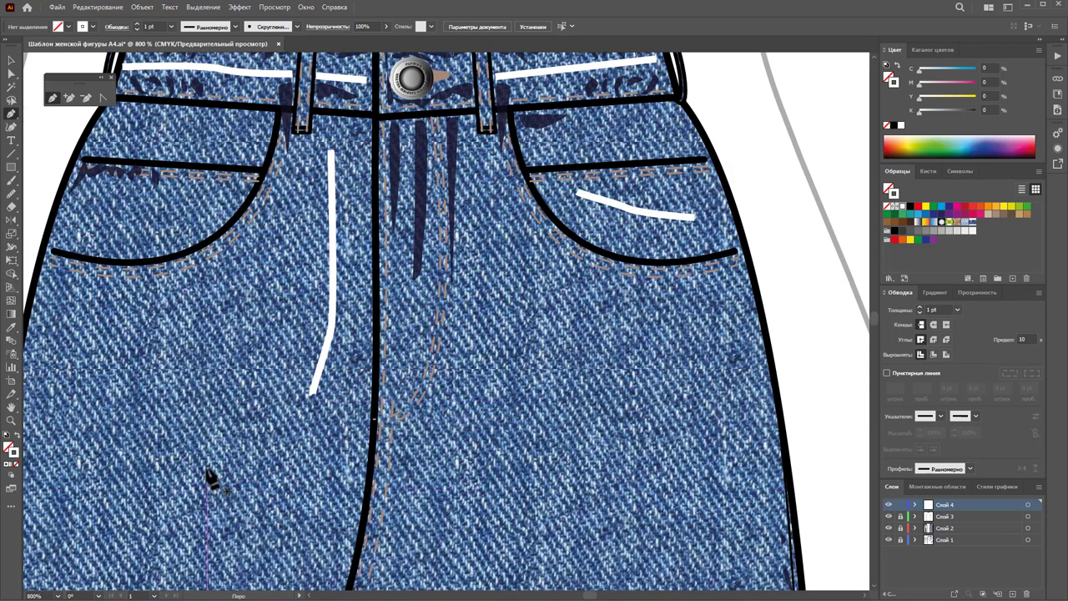
click(229, 202)
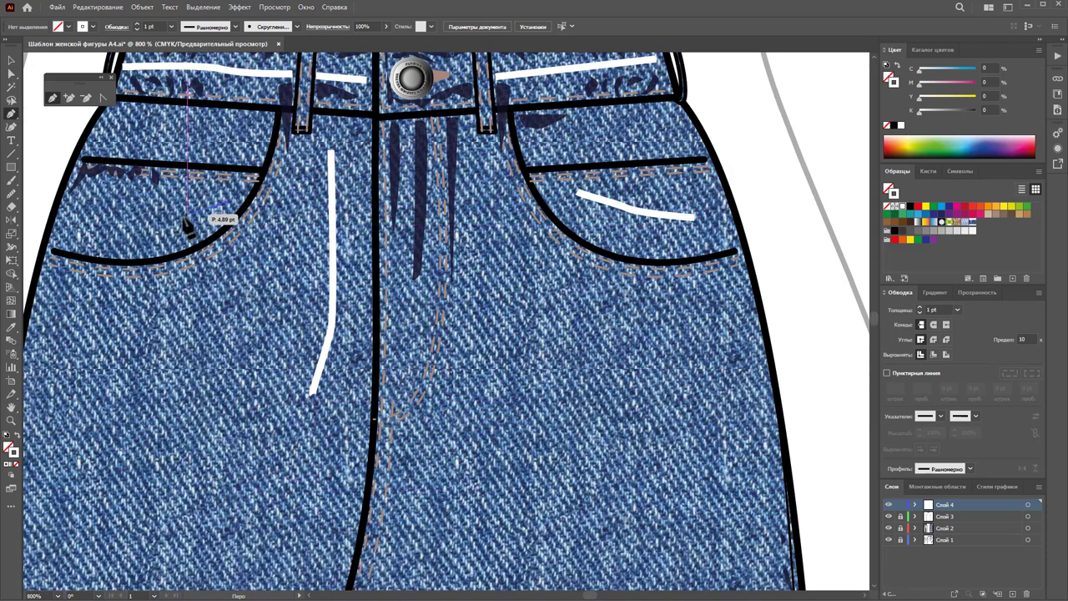
click(81, 224)
ctrl+click(241, 288)
key(z)
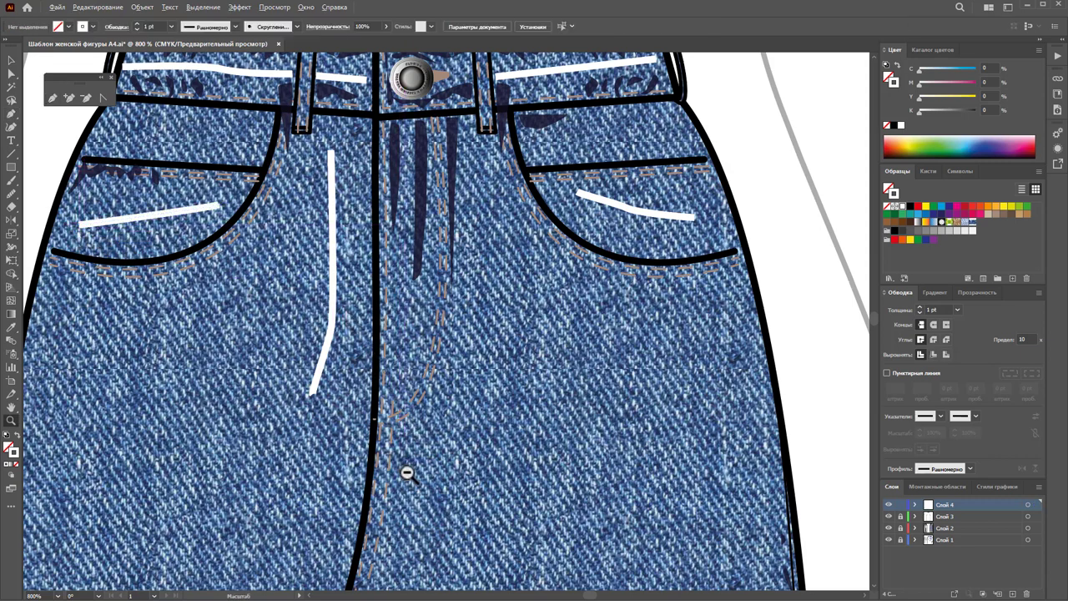
alt+click(451, 476)
alt+click(467, 479)
alt+click(442, 365)
alt+click(501, 359)
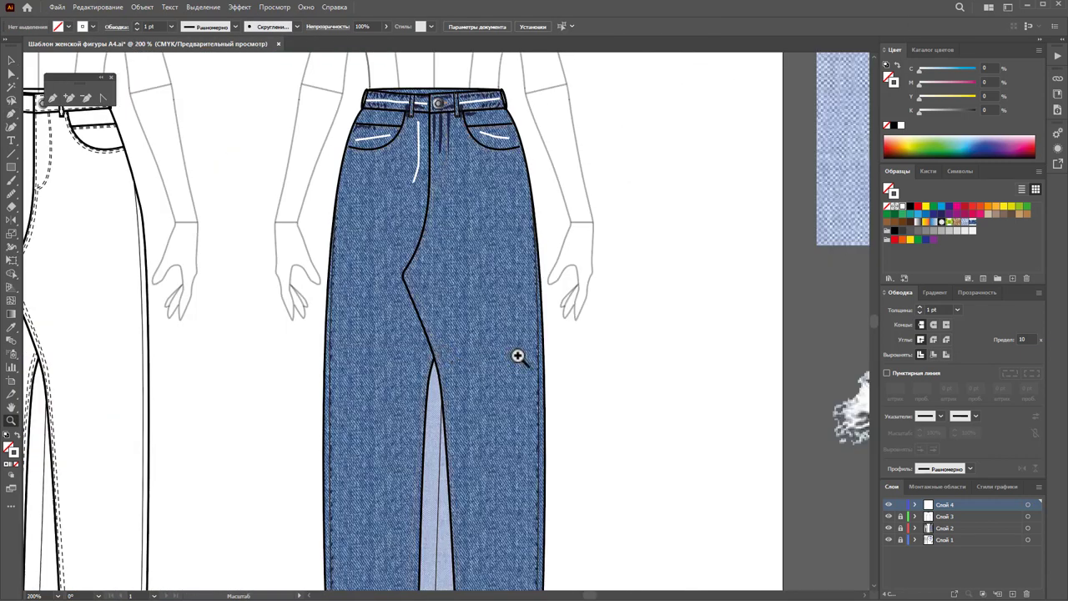
Step: Draw long white strokes from waist to hem on the right and left front panels, then select the left stroke
alt+click(475, 367)
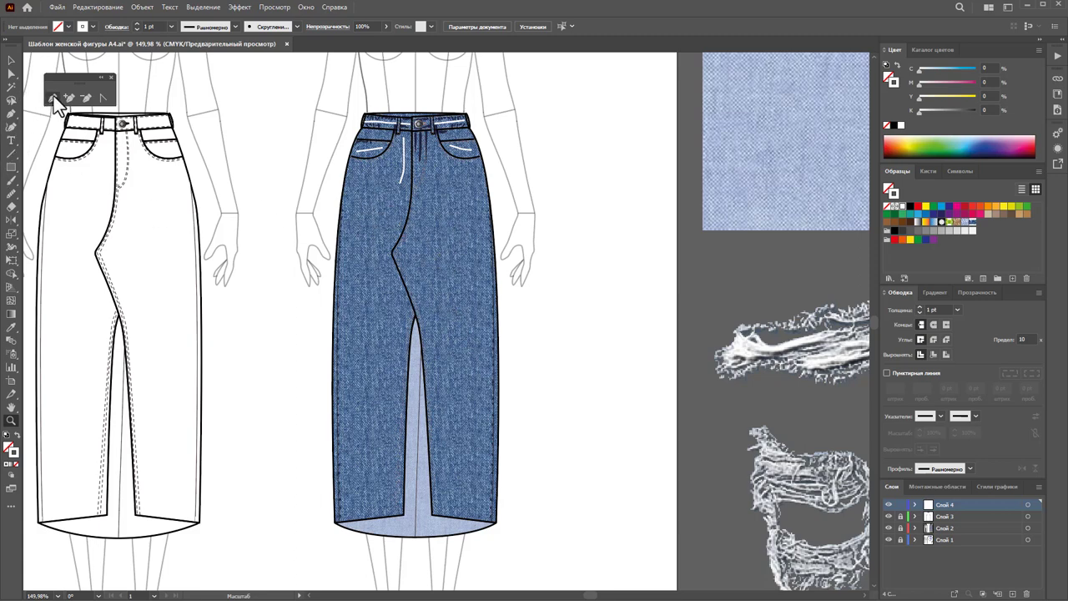
click(451, 197)
click(462, 501)
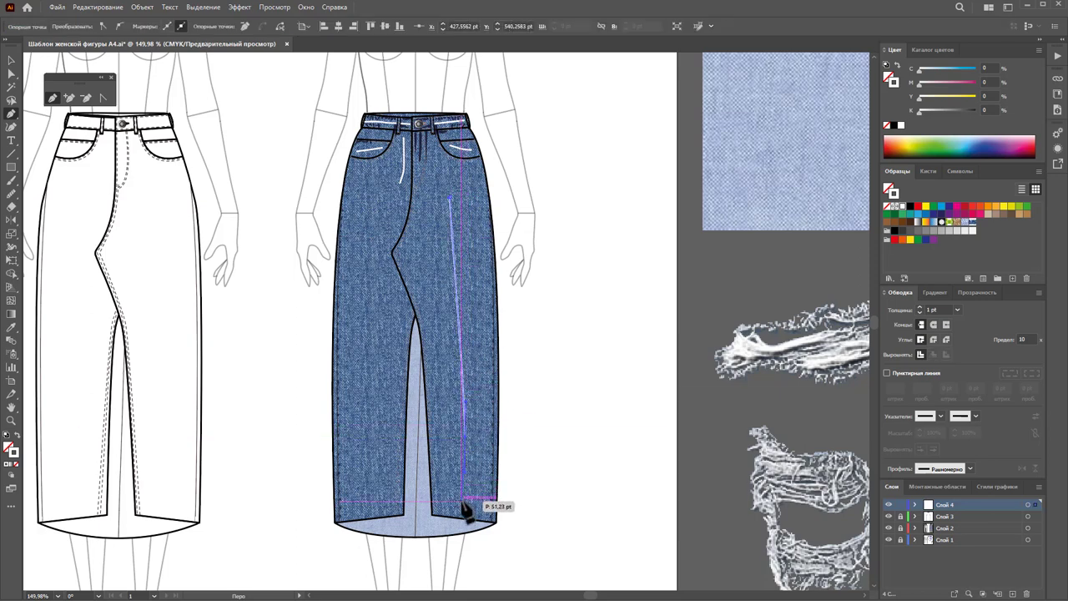
ctrl+click(473, 459)
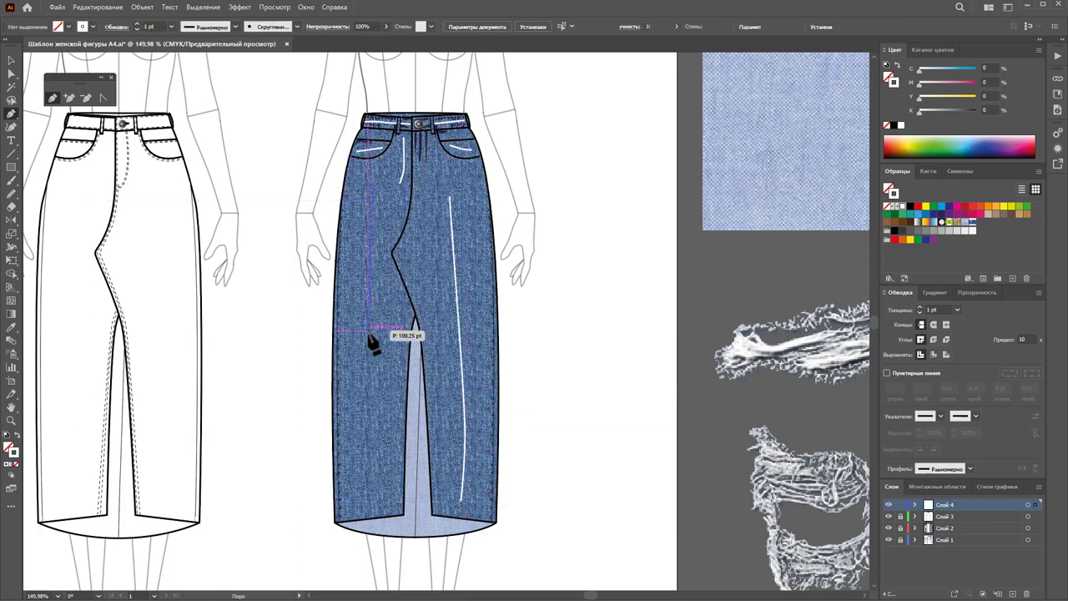
click(364, 497)
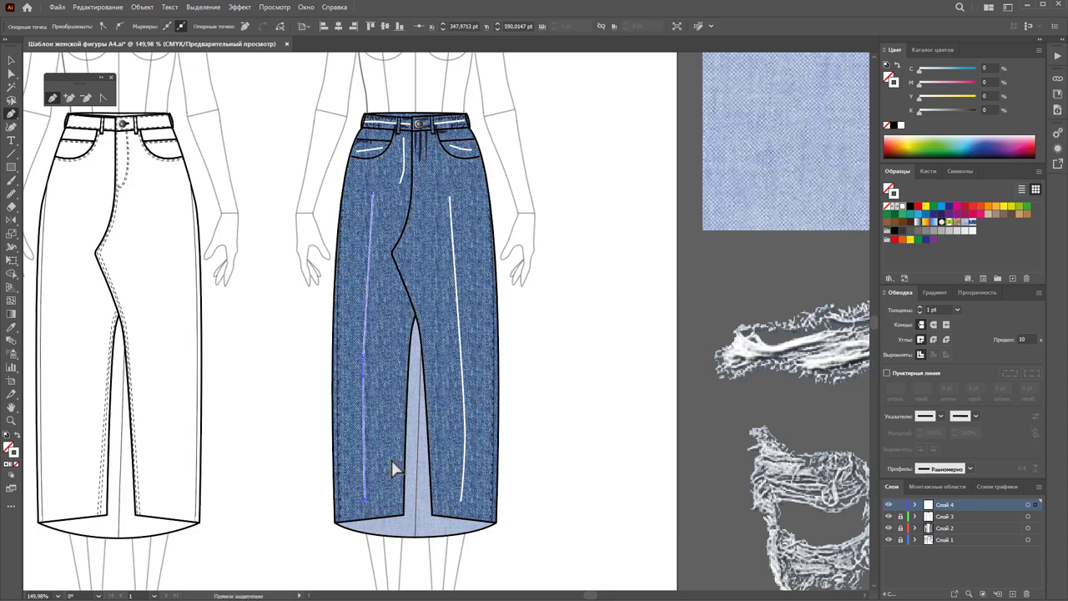
ctrl+click(391, 460)
click(11, 61)
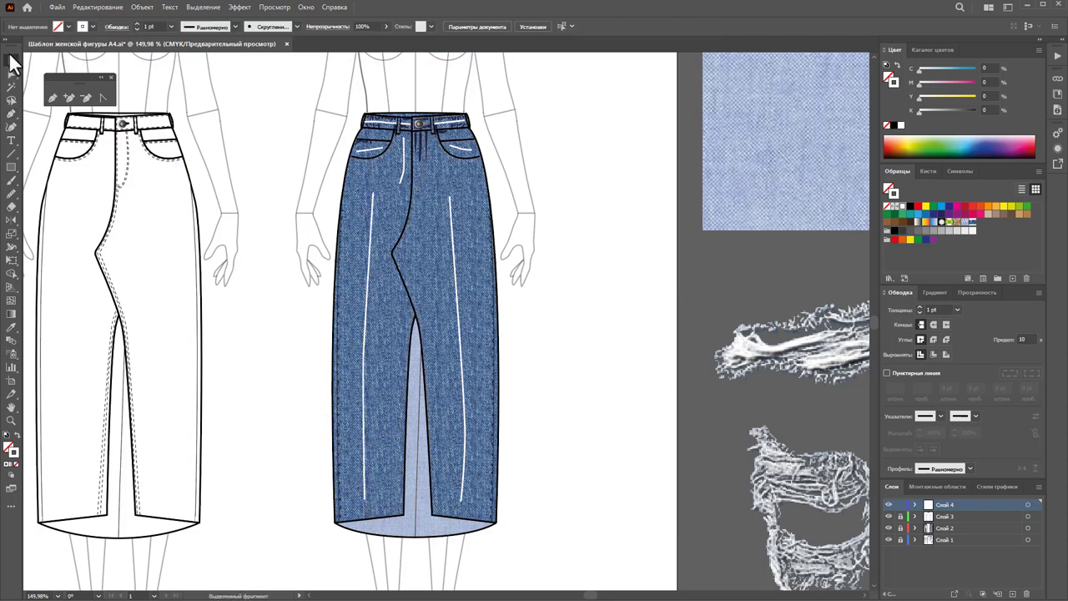
click(369, 333)
click(306, 7)
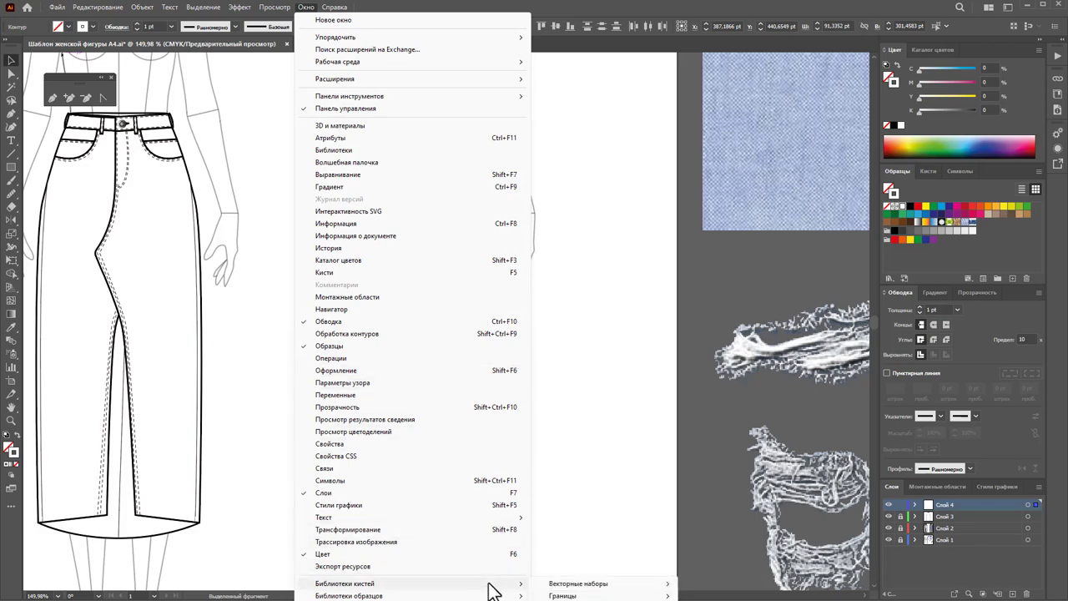
Step: Open the Artistic_ChalkCharcoal brush library and apply a chalk brush to the strokes
mouse_move(578, 583)
click(763, 364)
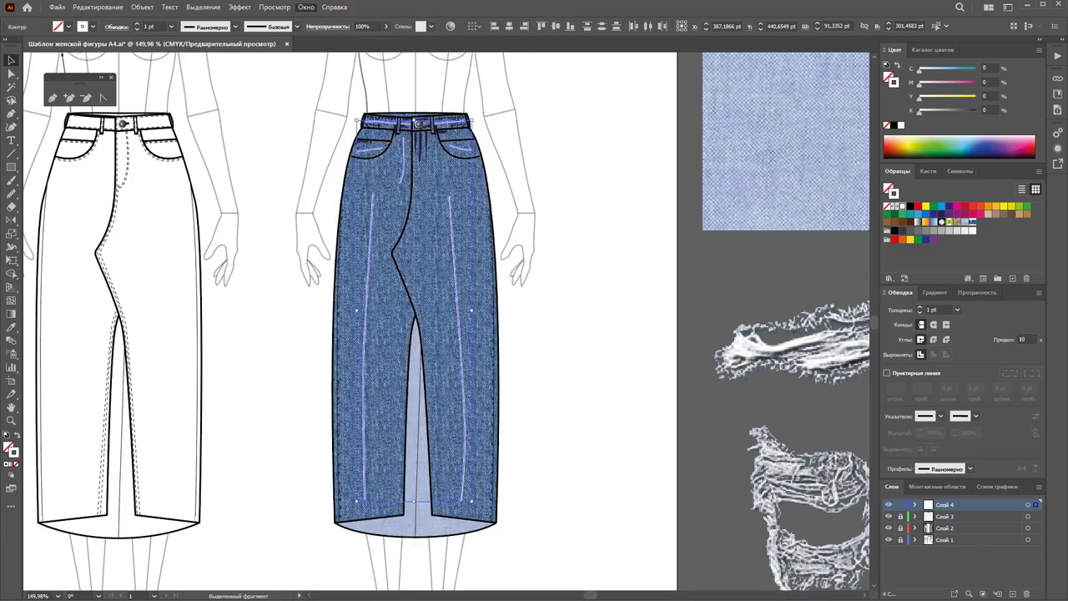
drag(799, 291, 674, 208)
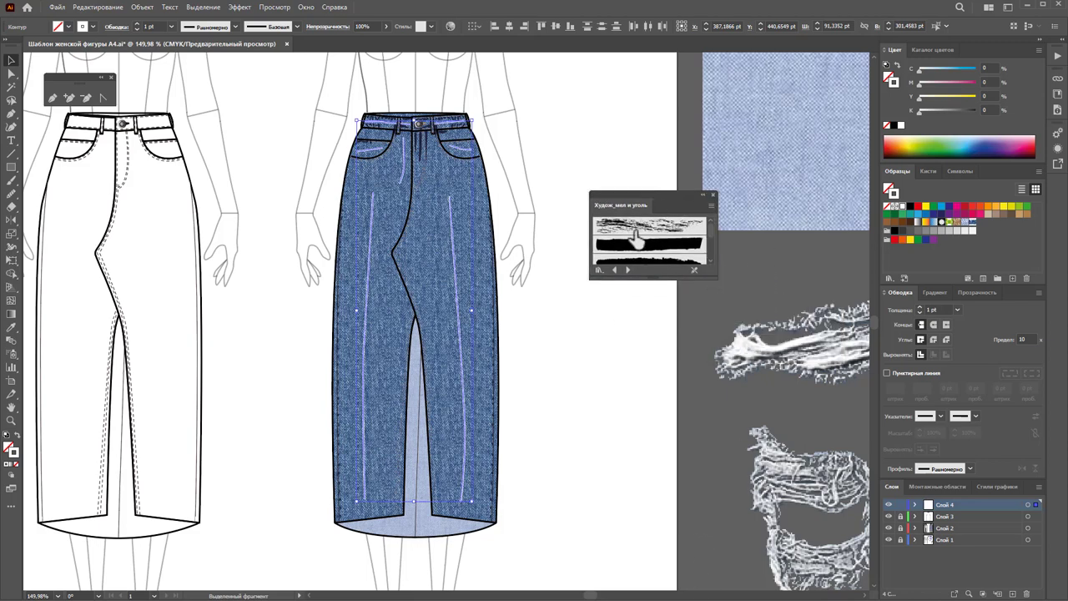
click(639, 236)
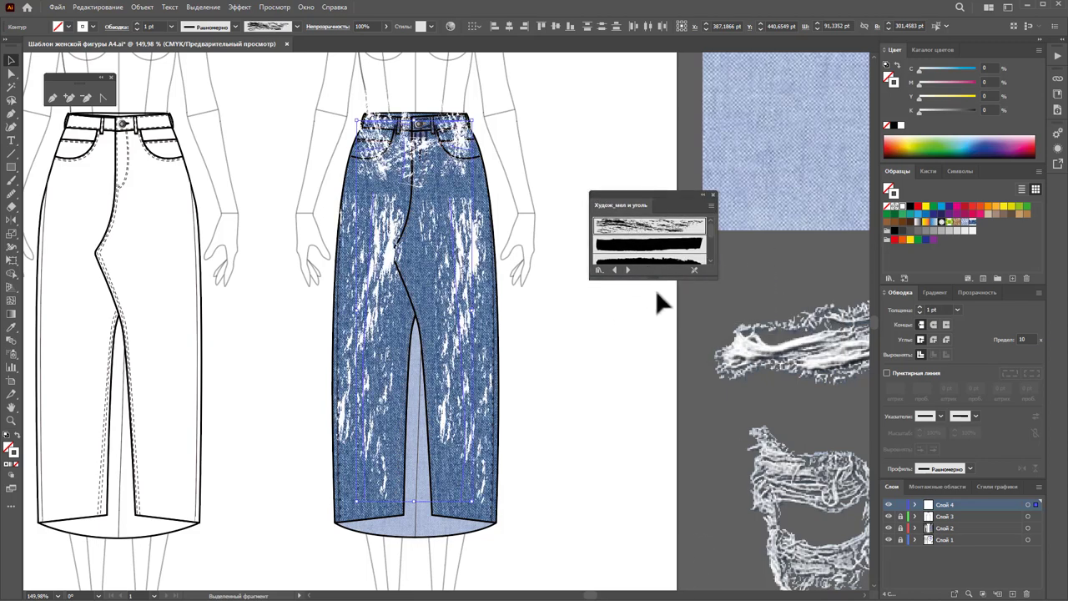
Step: Enlarge the chalk brush panel and restyle the strokes with a bolder chalk brush
scroll(668, 240, down, 1)
scroll(669, 240, down, 1)
scroll(669, 238, down, 1)
scroll(668, 239, down, 2)
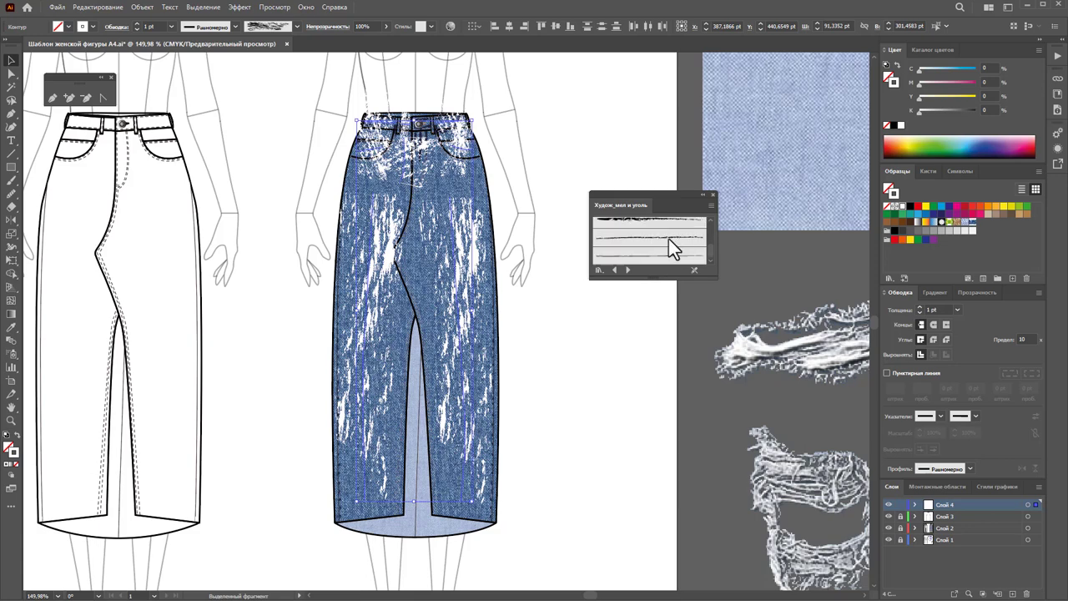
scroll(668, 239, down, 1)
scroll(669, 238, down, 2)
scroll(668, 239, down, 1)
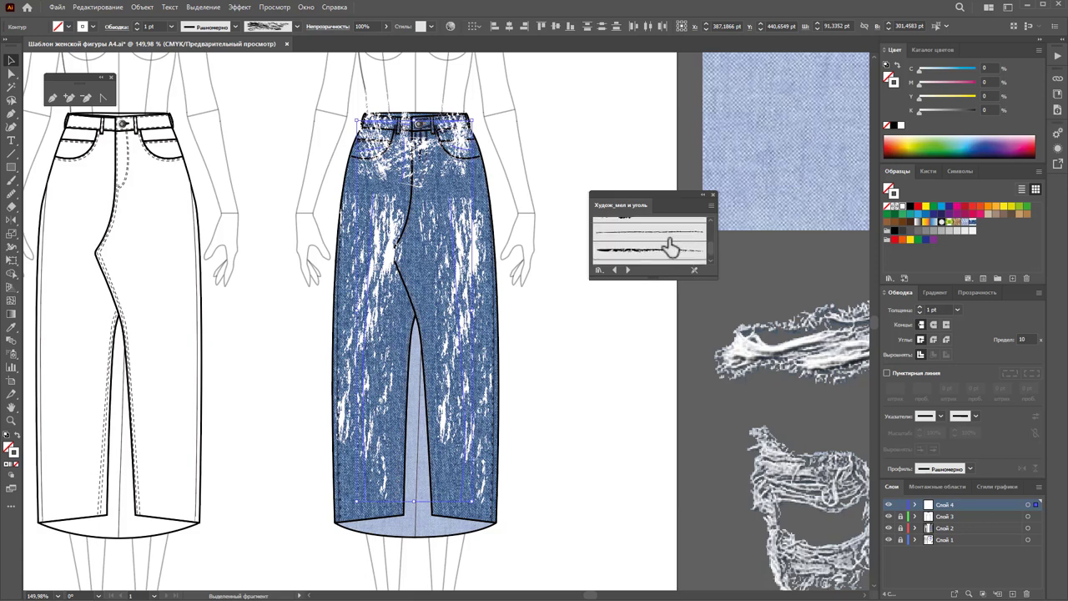
scroll(668, 239, down, 1)
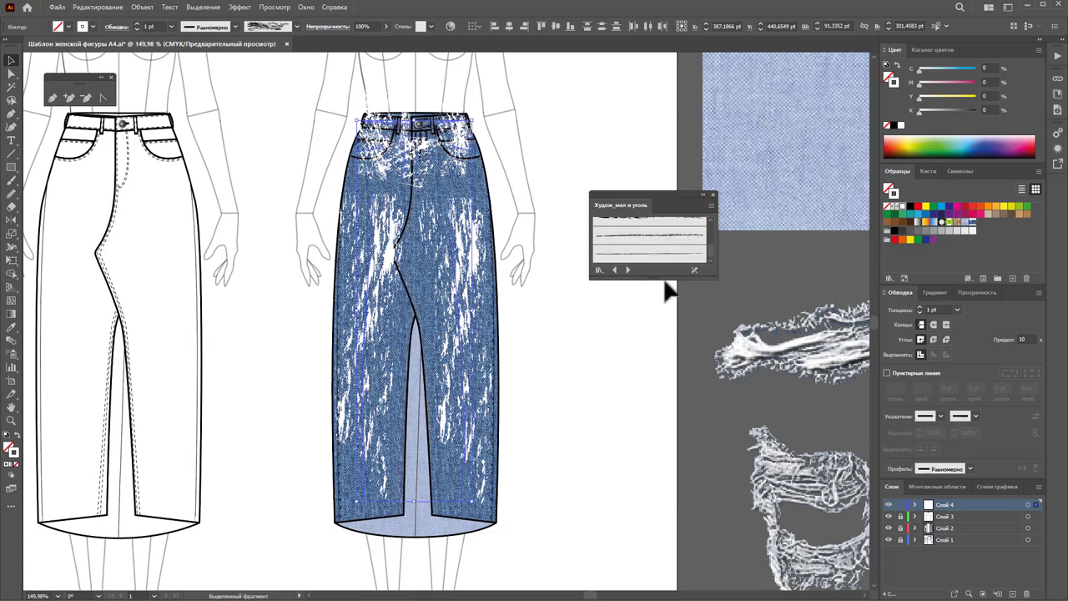
drag(668, 279, 685, 568)
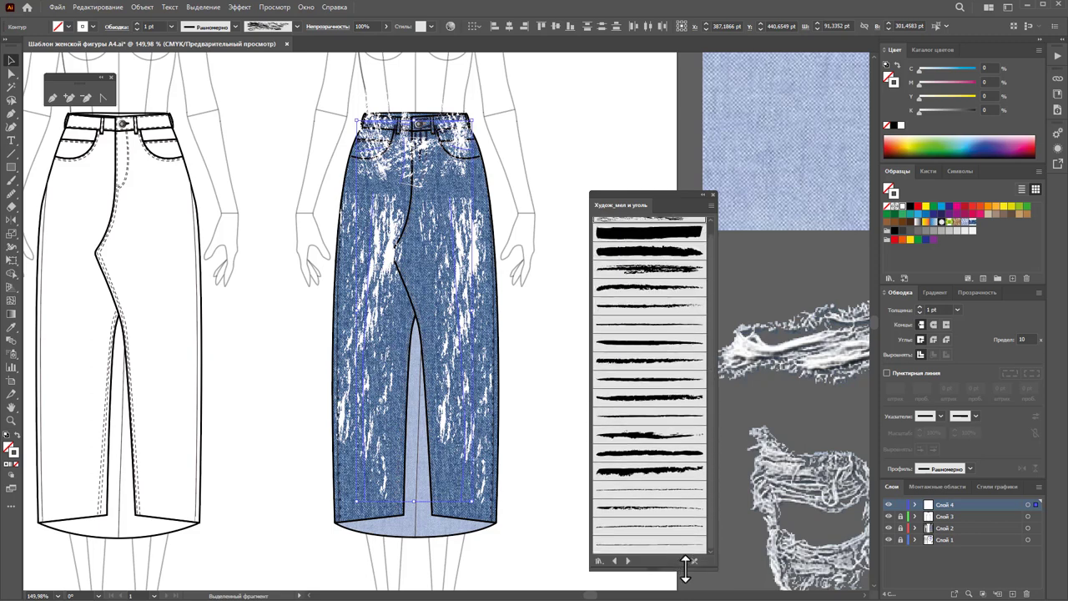
click(660, 274)
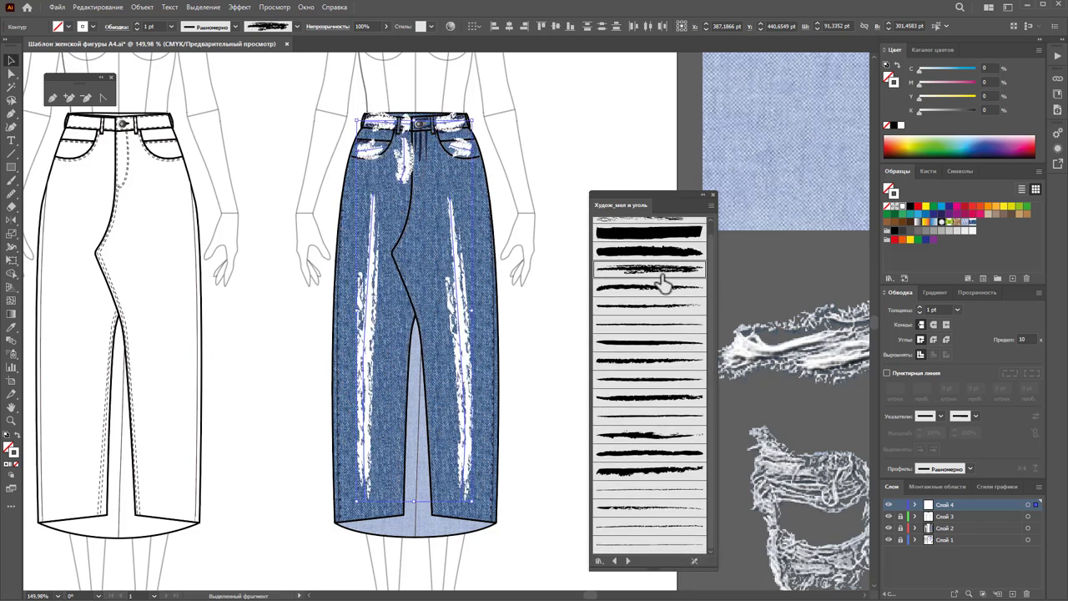
scroll(659, 364, up, 1)
scroll(659, 363, down, 1)
Step: Give the left and right front distress strokes a thick chalk brush
click(657, 525)
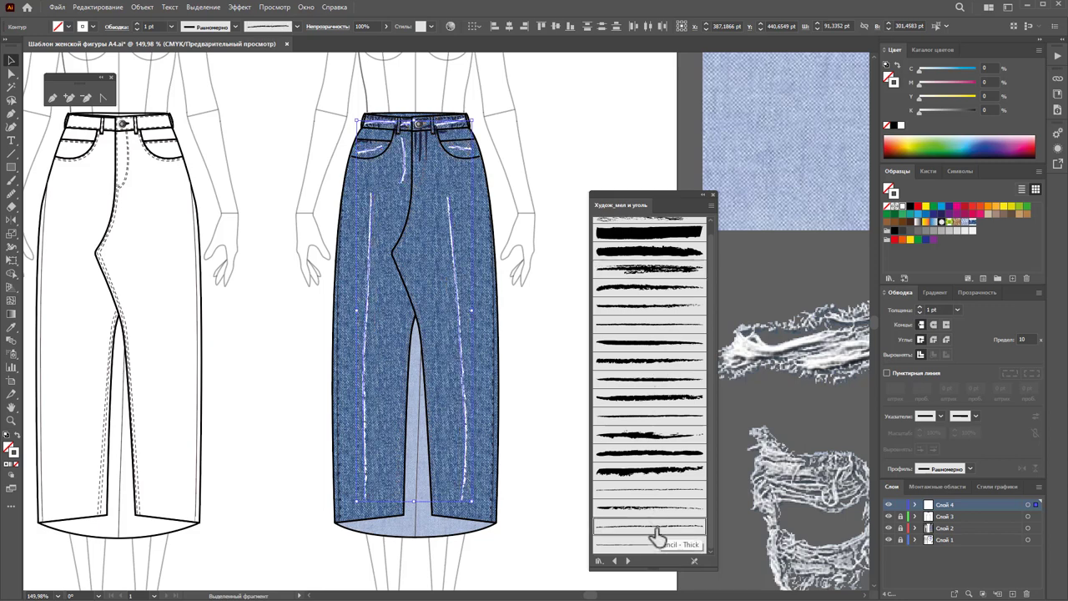
click(547, 326)
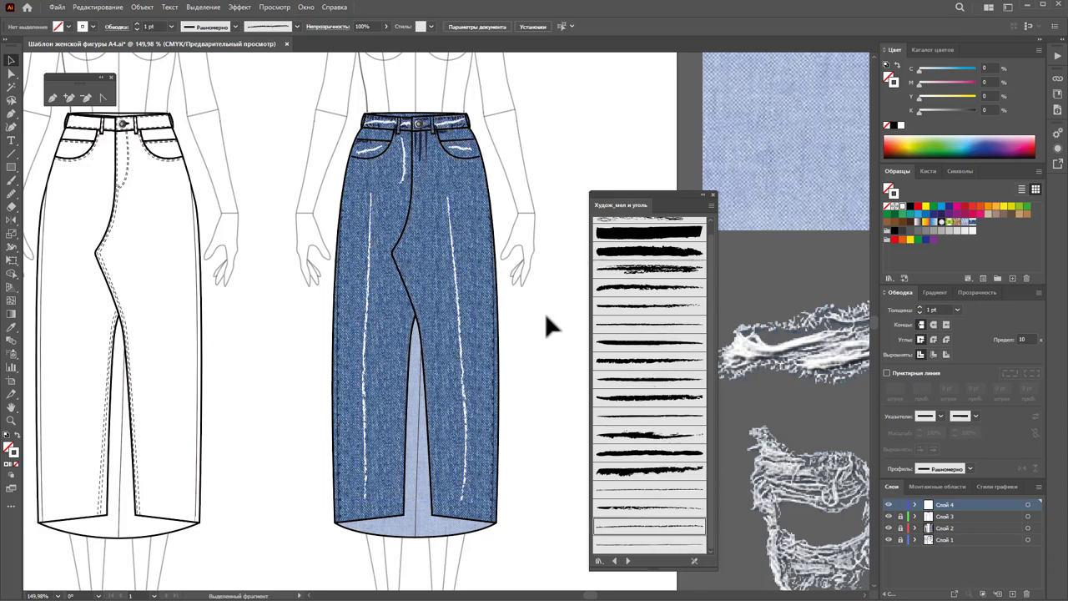
click(461, 316)
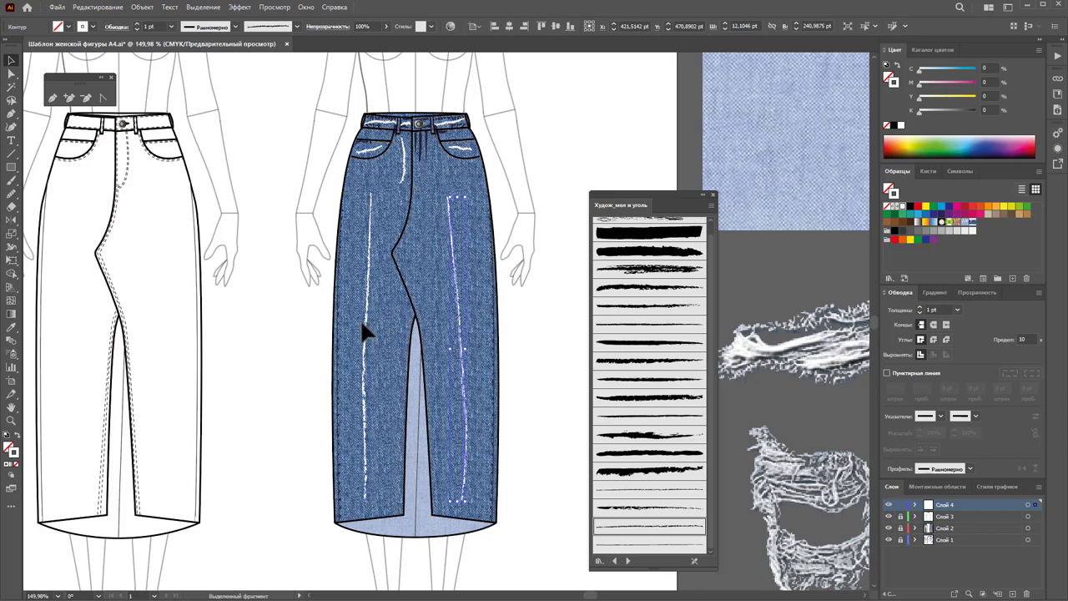
click(364, 325)
click(665, 270)
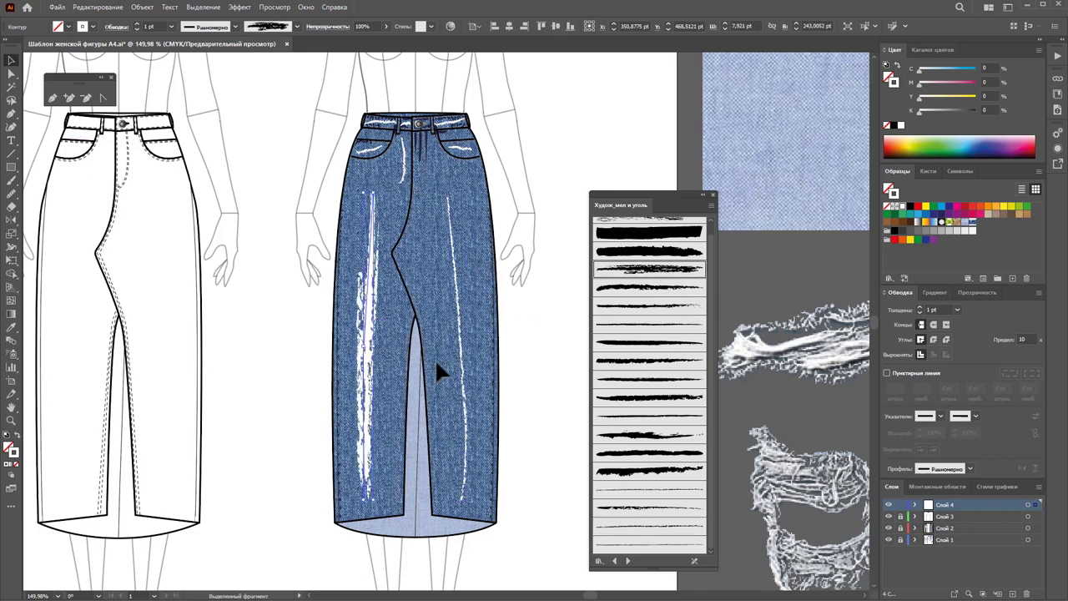
click(460, 338)
click(664, 274)
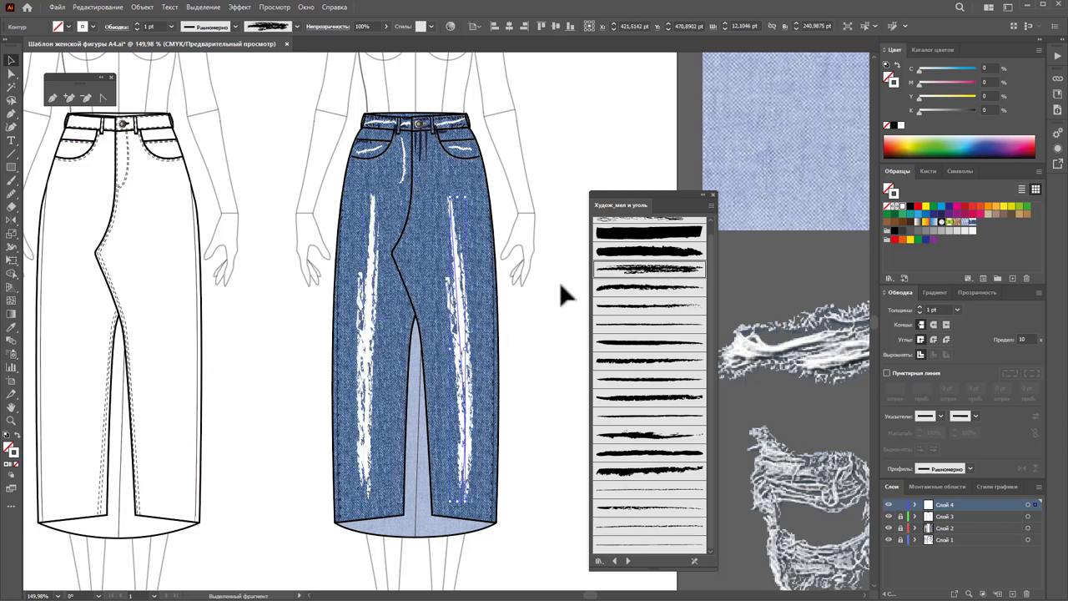
Step: Set both front distress strokes to 2 pt and fade them to low opacity
click(365, 336)
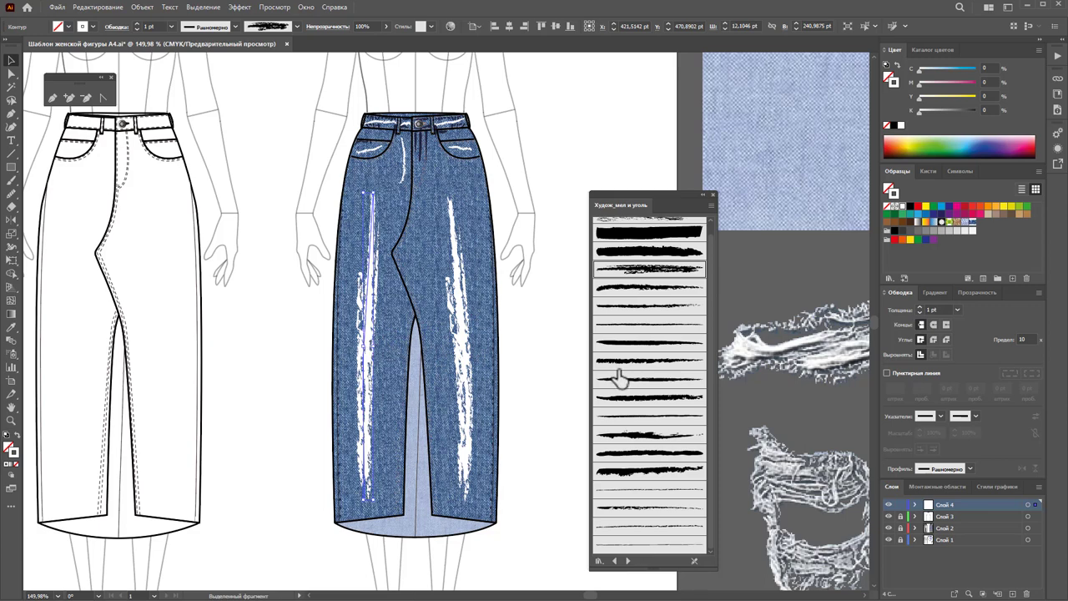
click(956, 310)
click(969, 369)
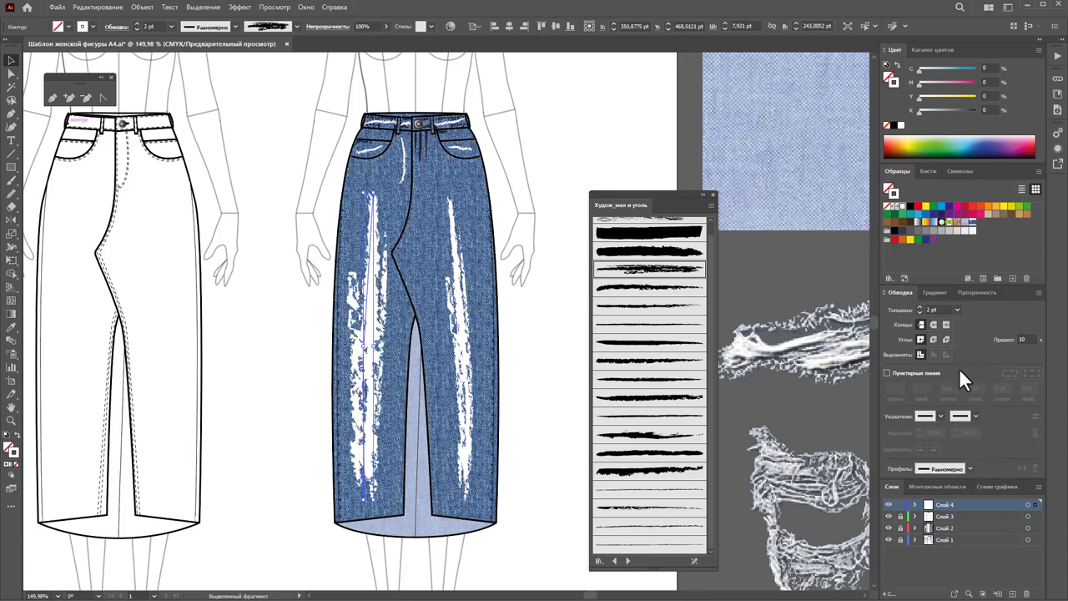
click(464, 338)
click(958, 310)
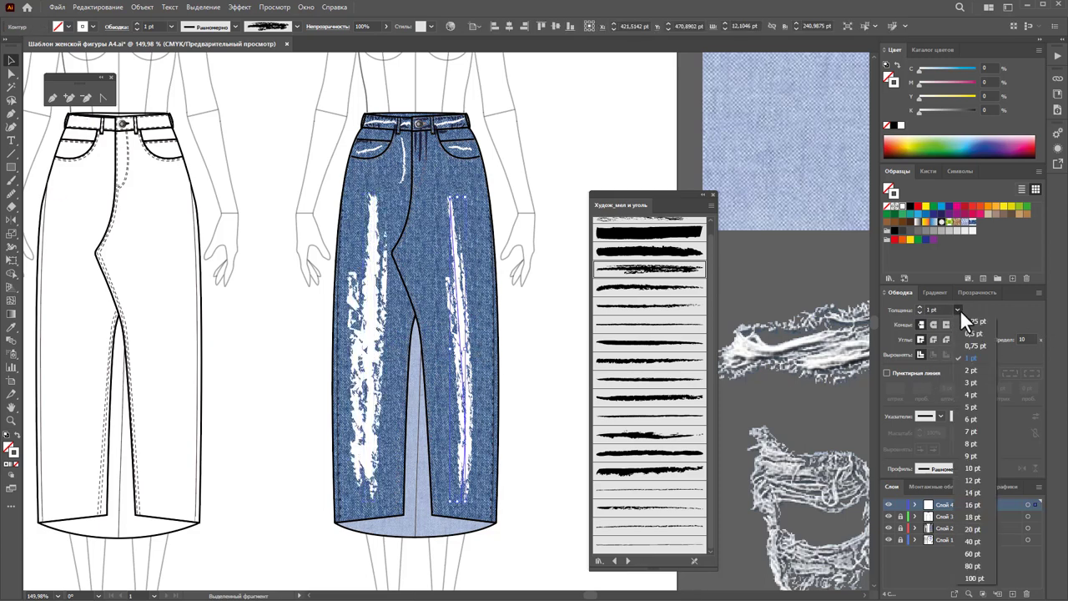
click(971, 369)
shift+click(375, 337)
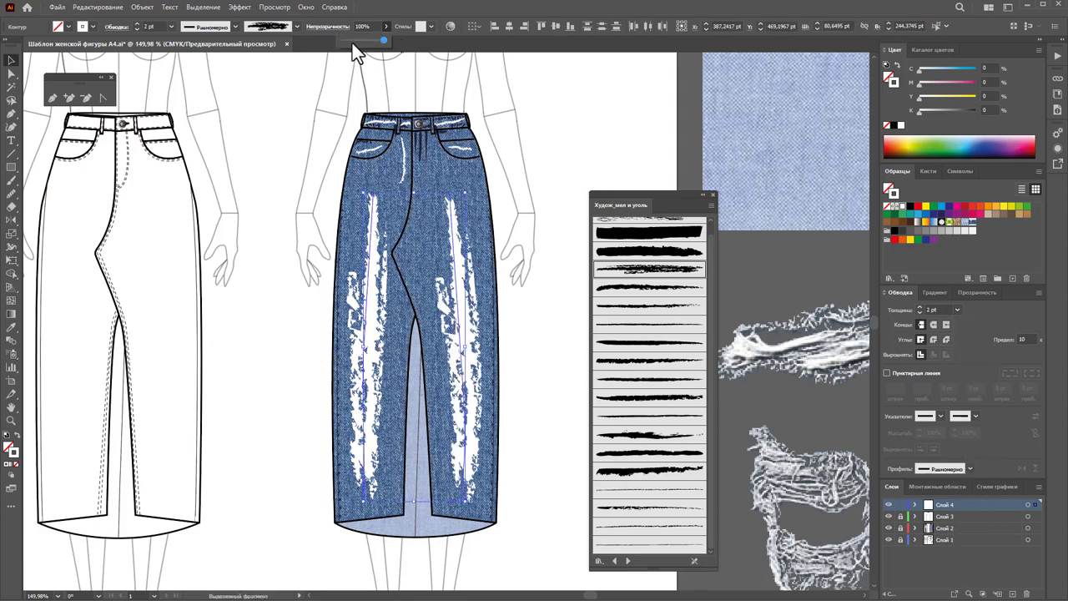
click(352, 43)
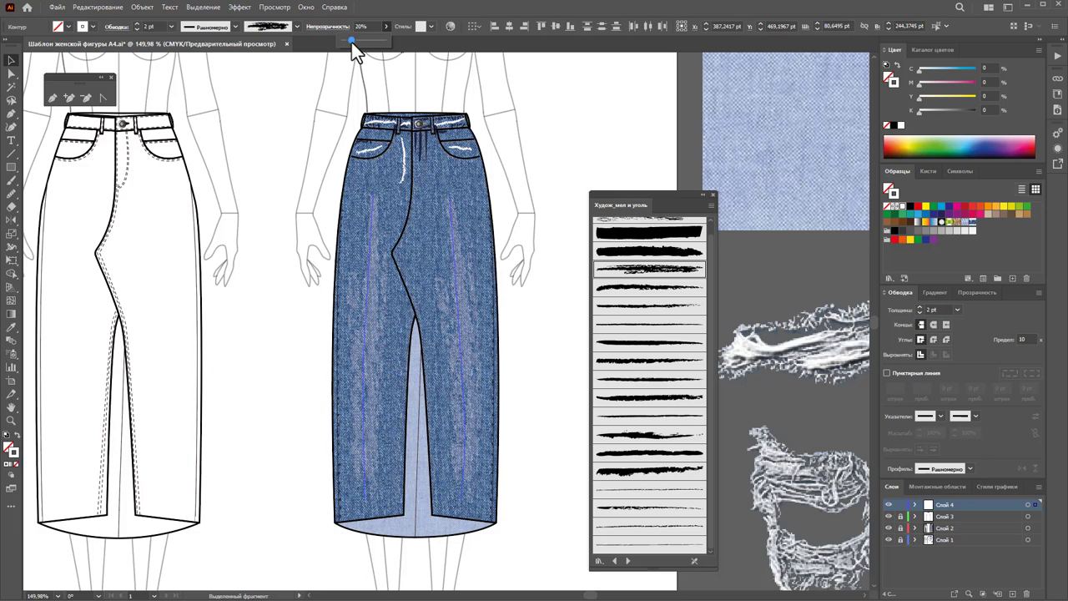
click(538, 157)
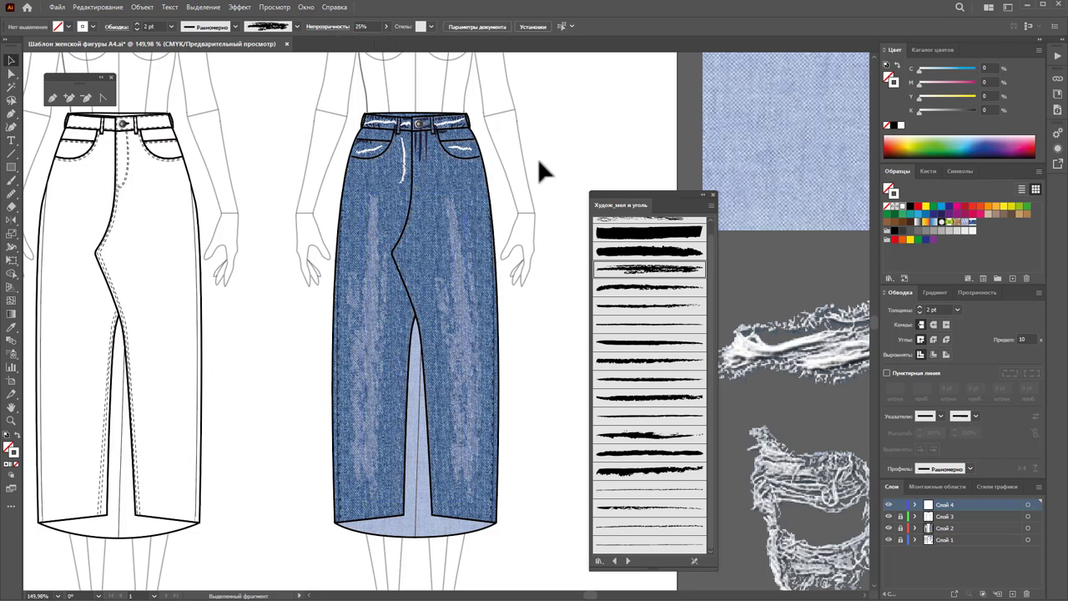
Step: Give the fly stroke a chalk brush and fade it to a faint highlight
click(406, 172)
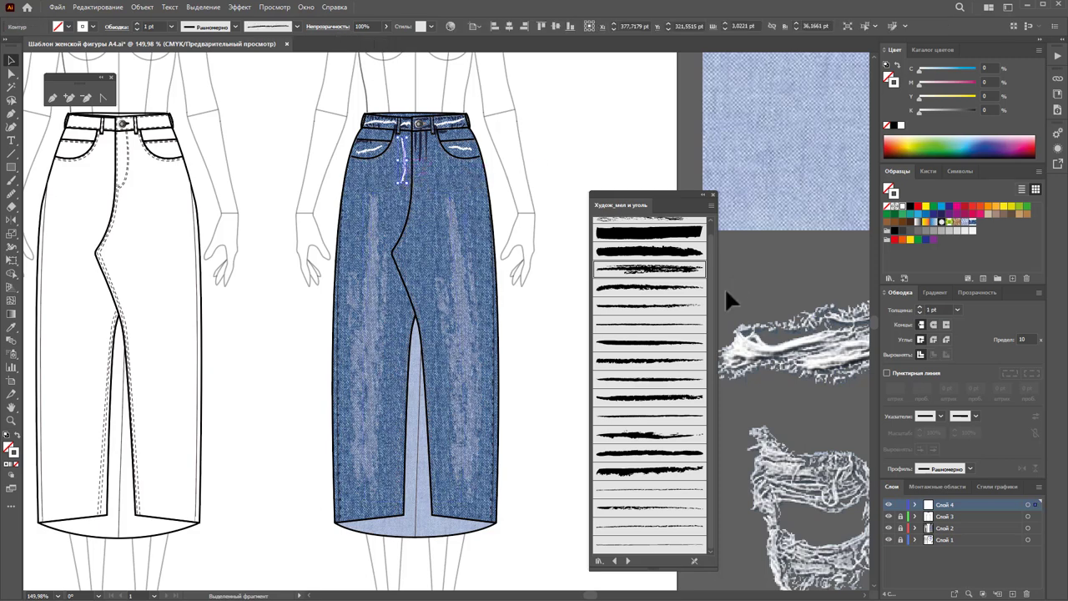
click(649, 290)
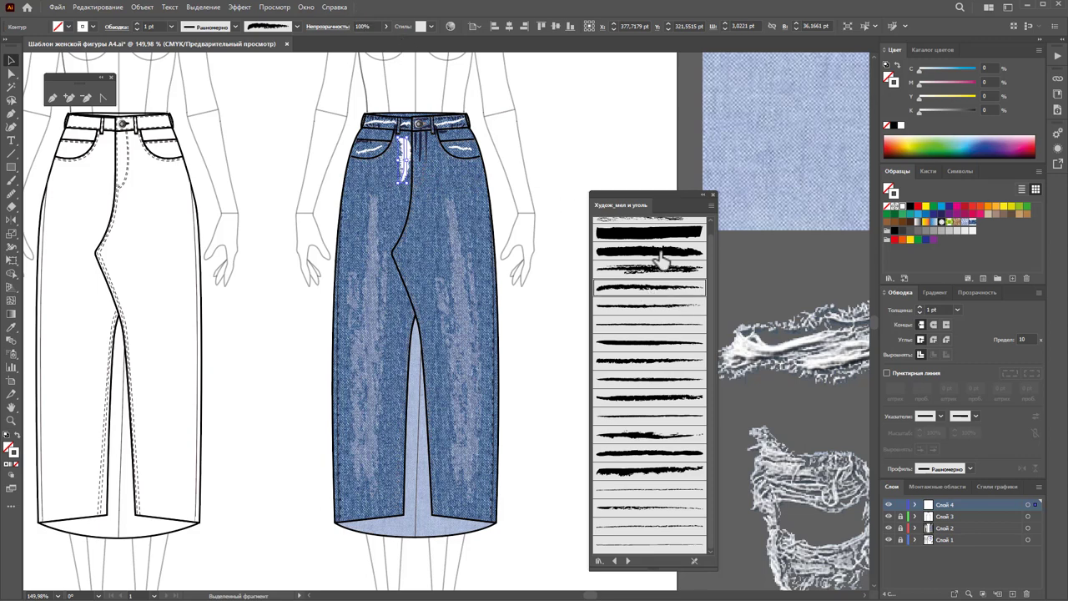
scroll(659, 260, up, 1)
click(634, 226)
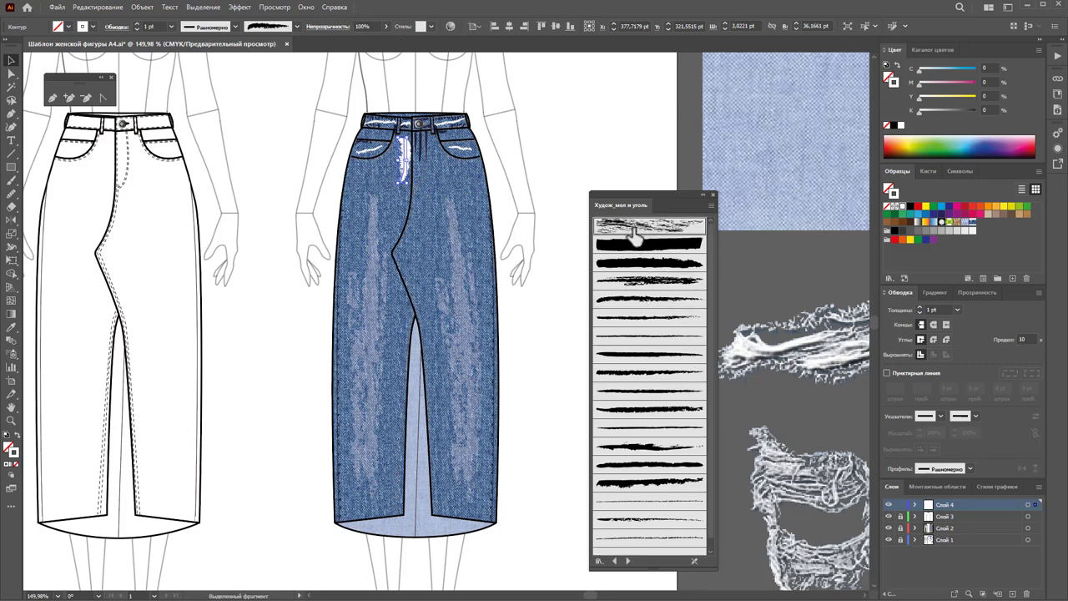
click(647, 282)
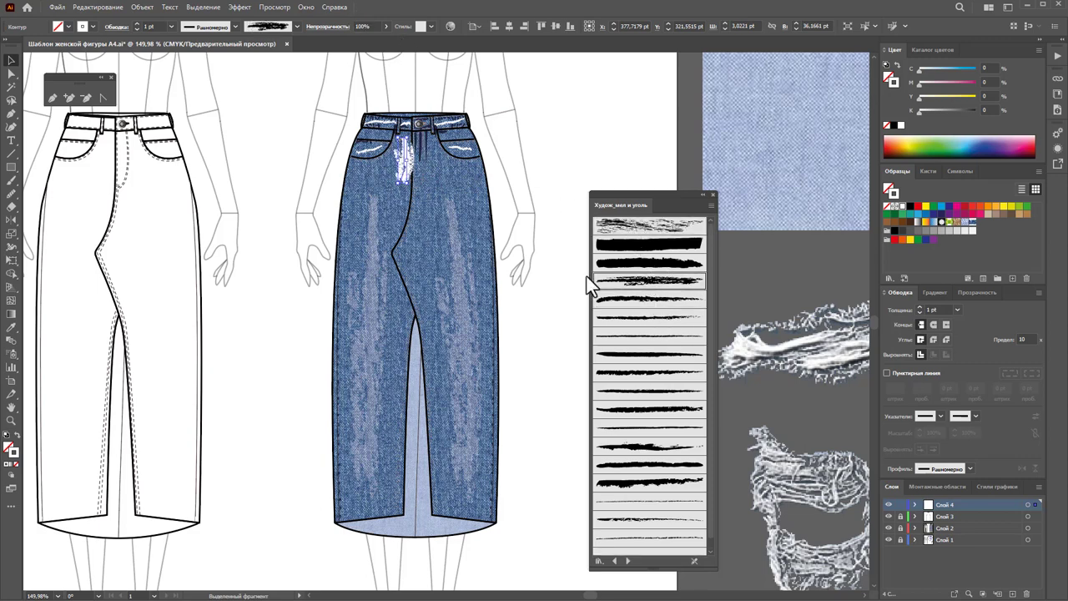
click(384, 25)
drag(356, 40, 350, 42)
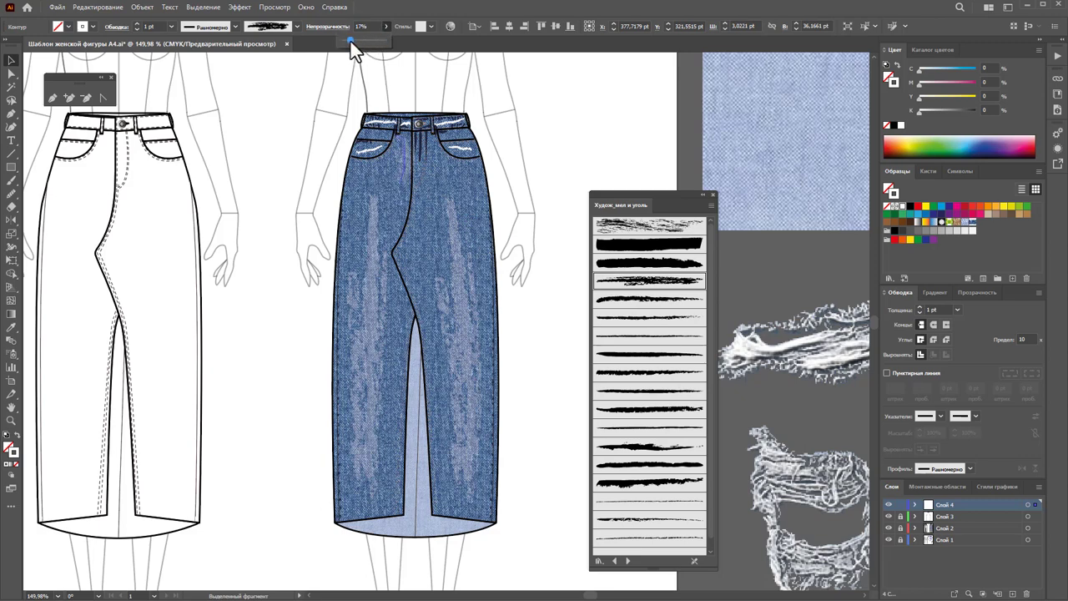
click(492, 177)
Step: Apply a chalk brush to the pocket strokes and dim them to 37% opacity
click(456, 149)
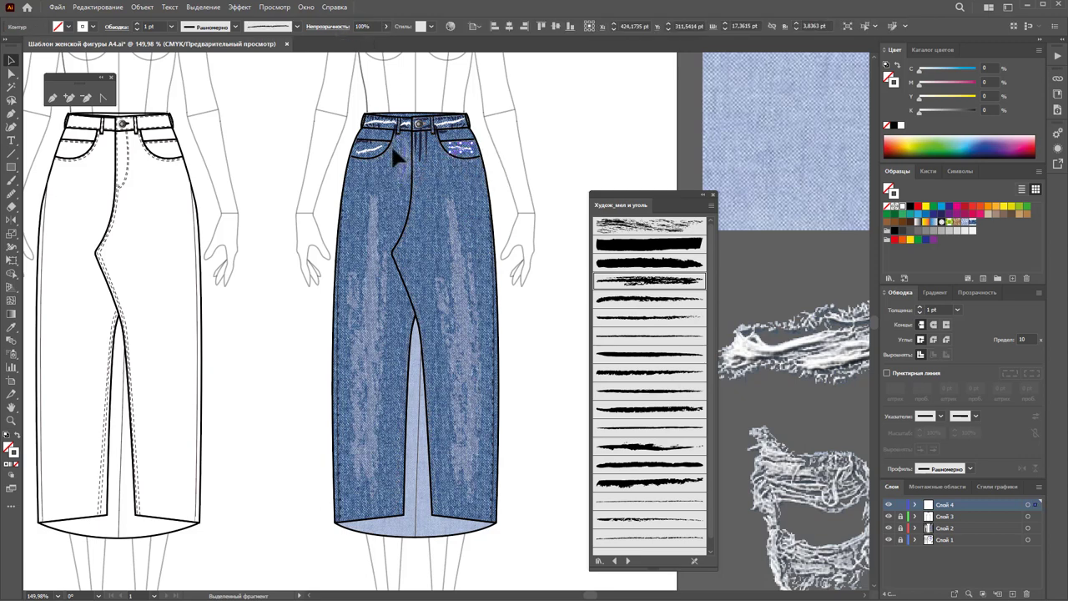
click(408, 123)
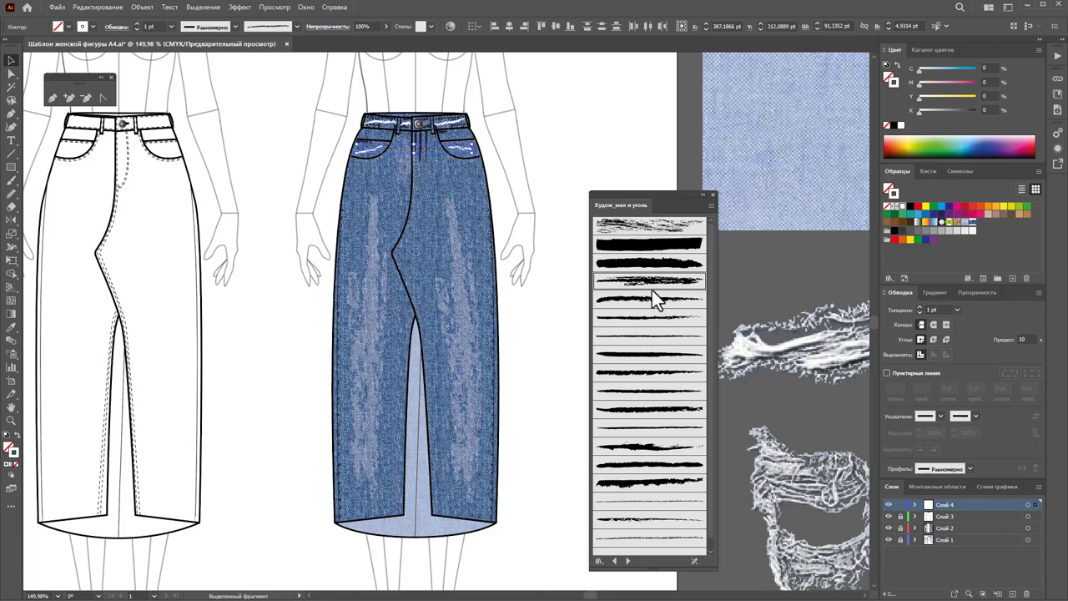
click(650, 285)
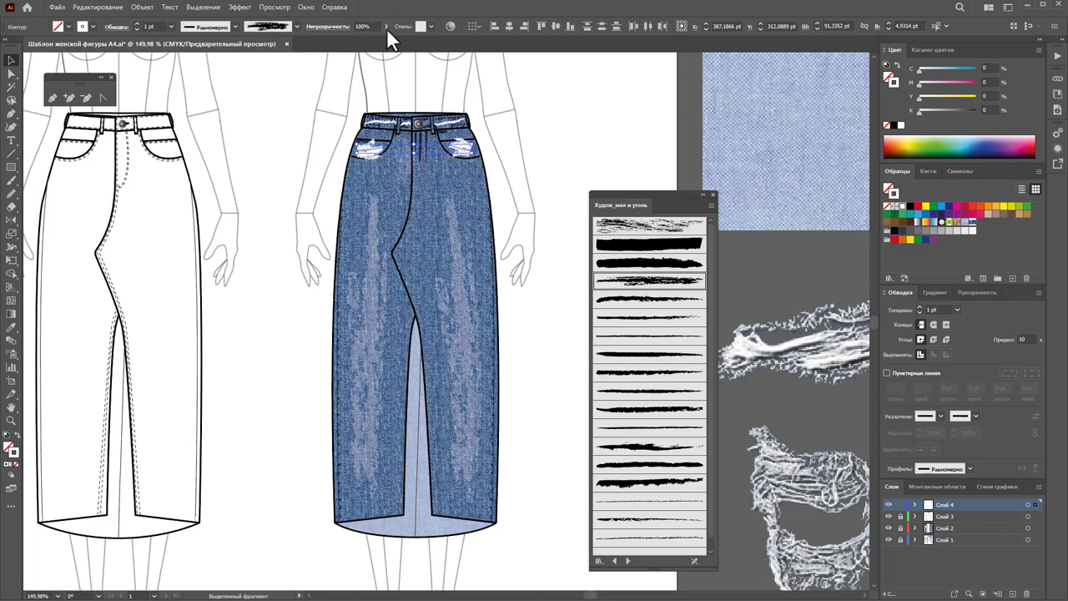
click(357, 41)
click(498, 137)
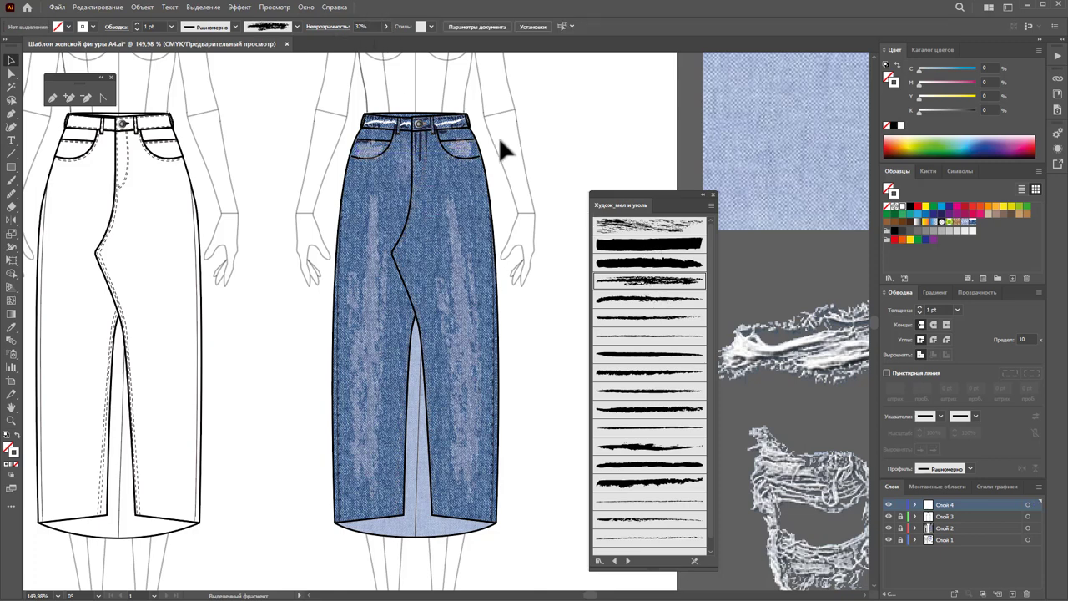
Step: Try charcoal brushes on the waistband stroke at 0.75 pt weight
click(463, 132)
click(409, 127)
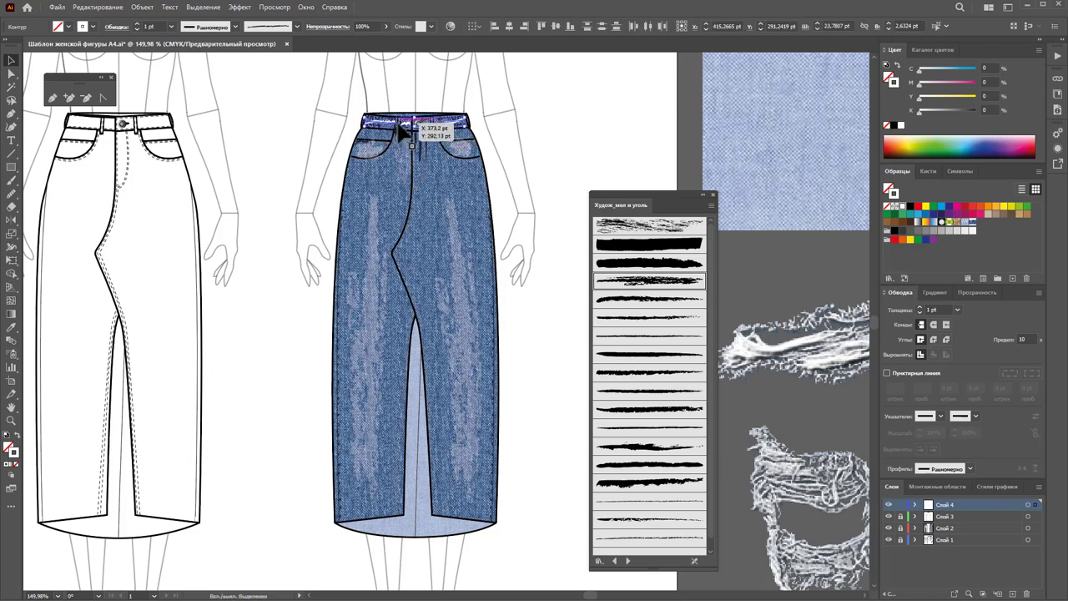
shift+click(409, 134)
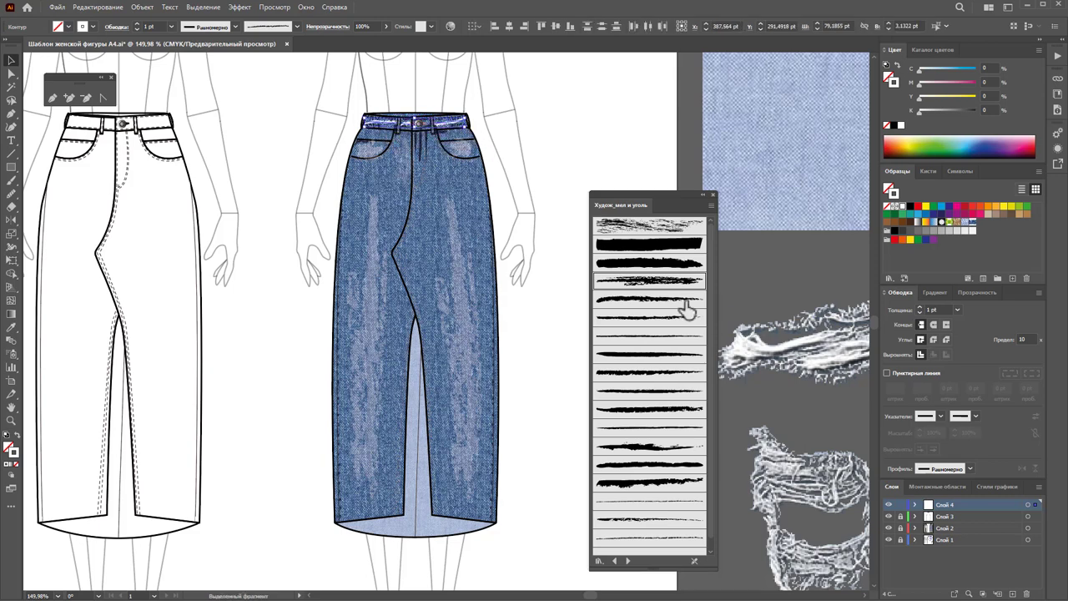
click(657, 283)
click(652, 302)
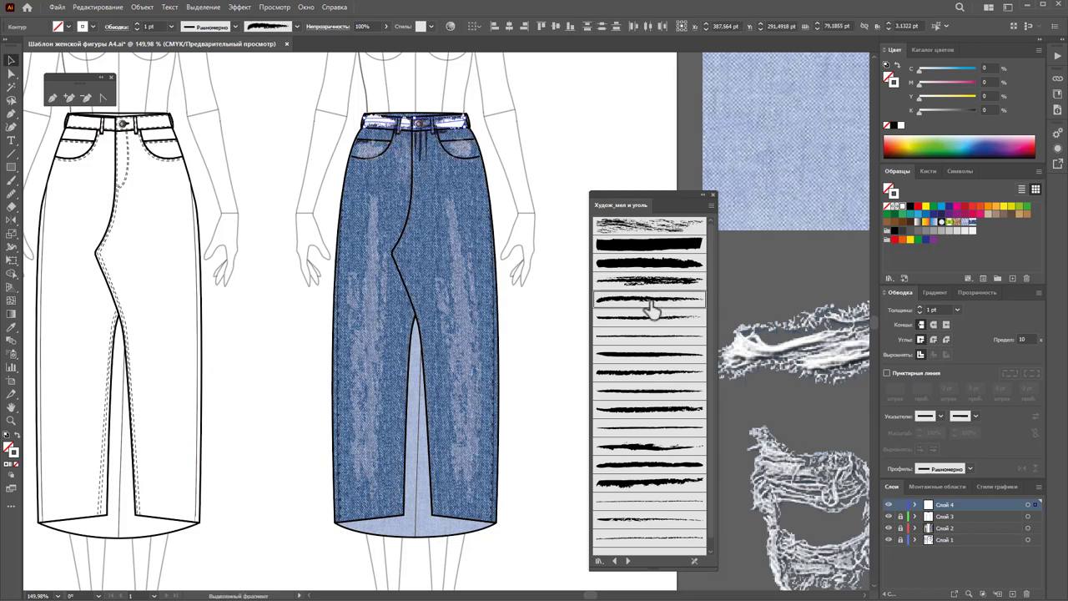
click(958, 309)
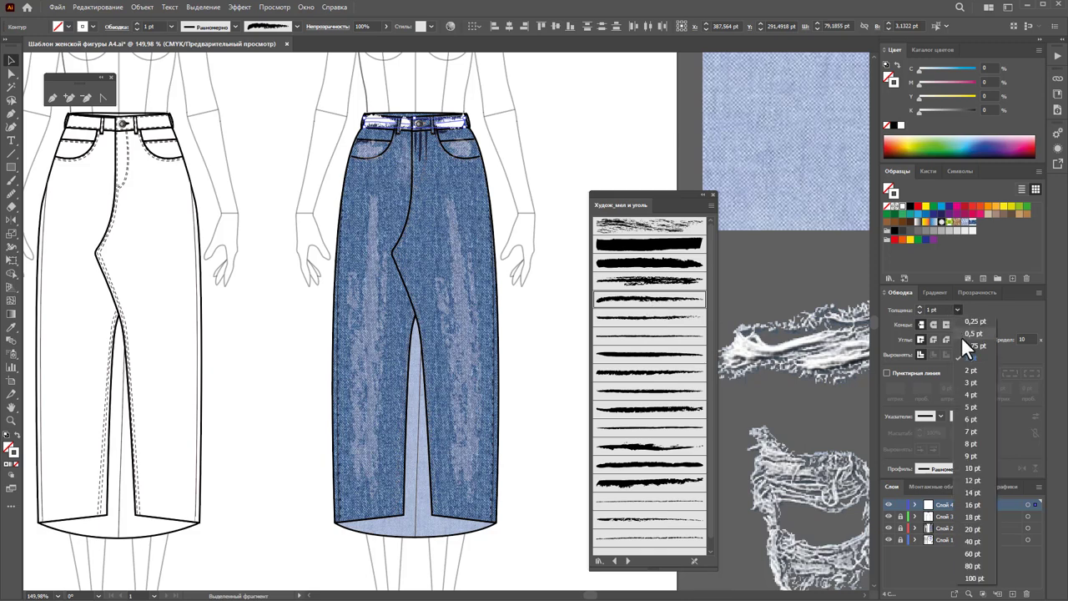
click(962, 340)
click(653, 233)
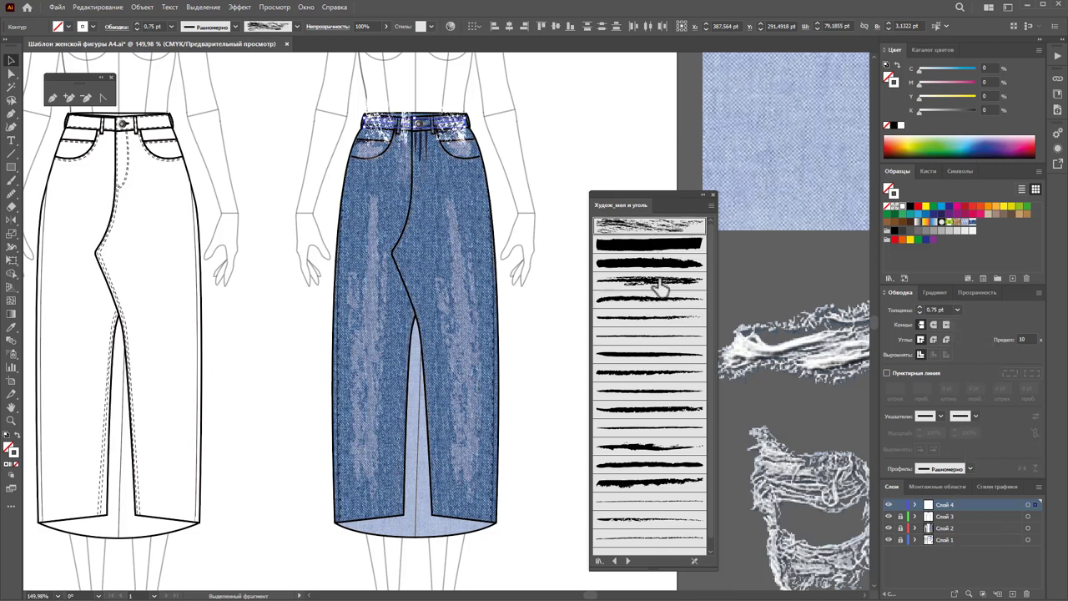
click(658, 282)
Step: Set the waistband stroke to 0.5 pt with the charcoal brush and 22% opacity
click(957, 310)
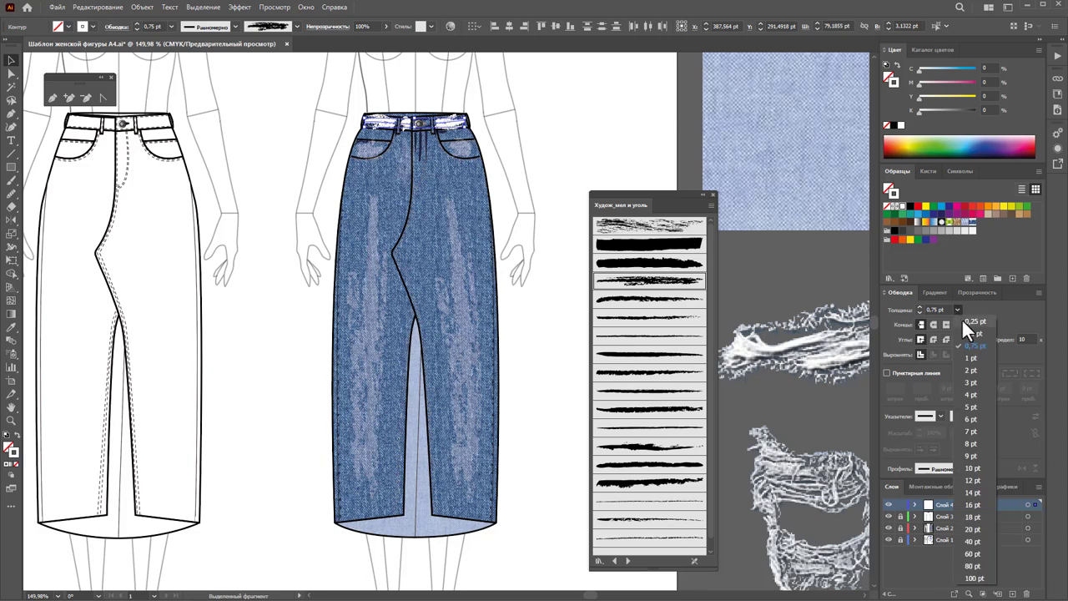
click(961, 332)
click(652, 297)
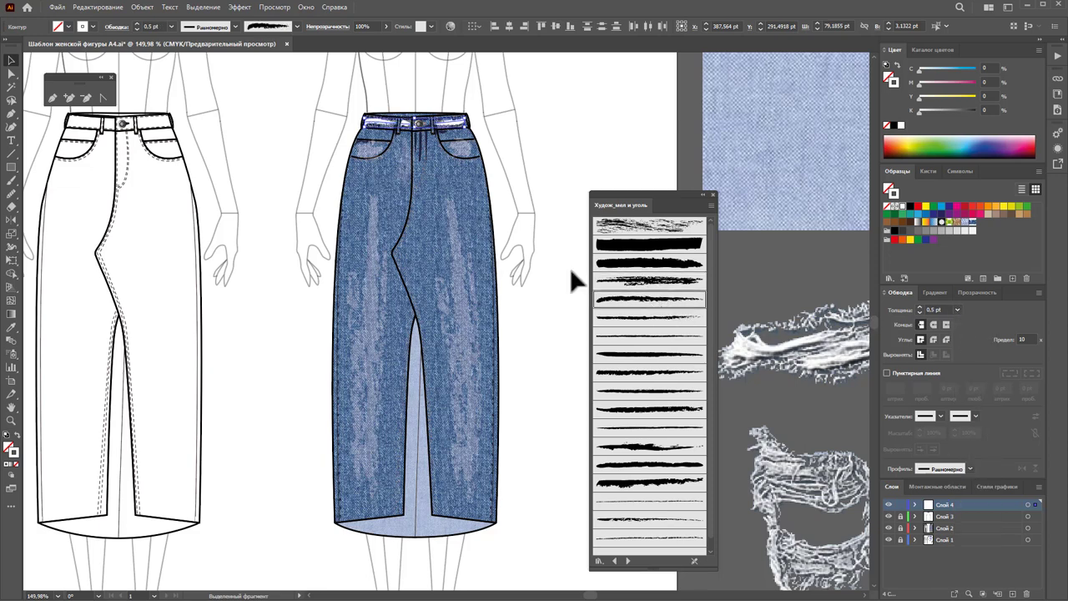
click(658, 279)
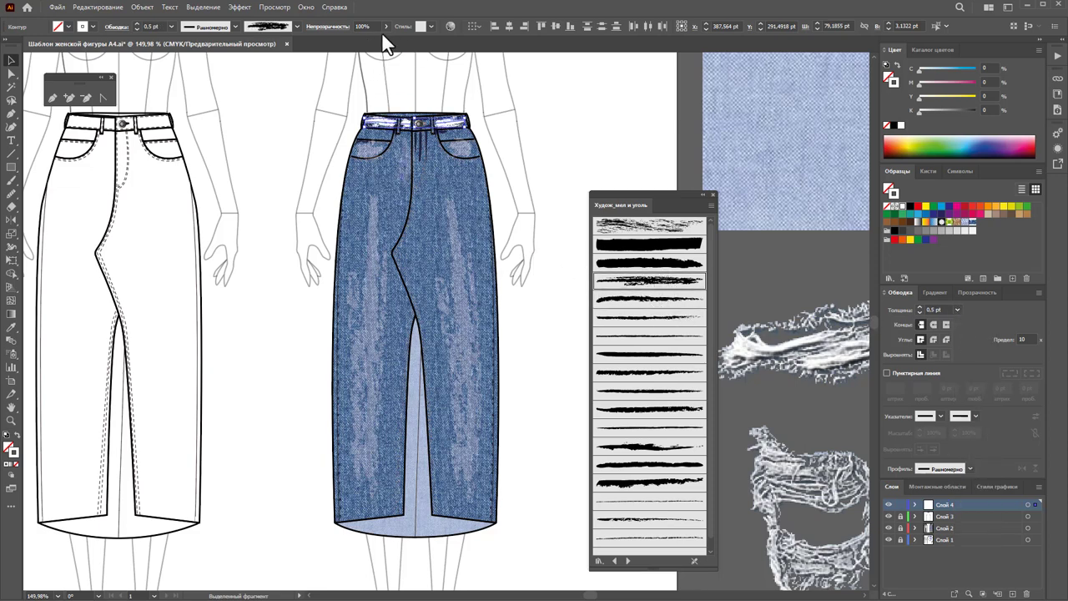
click(357, 40)
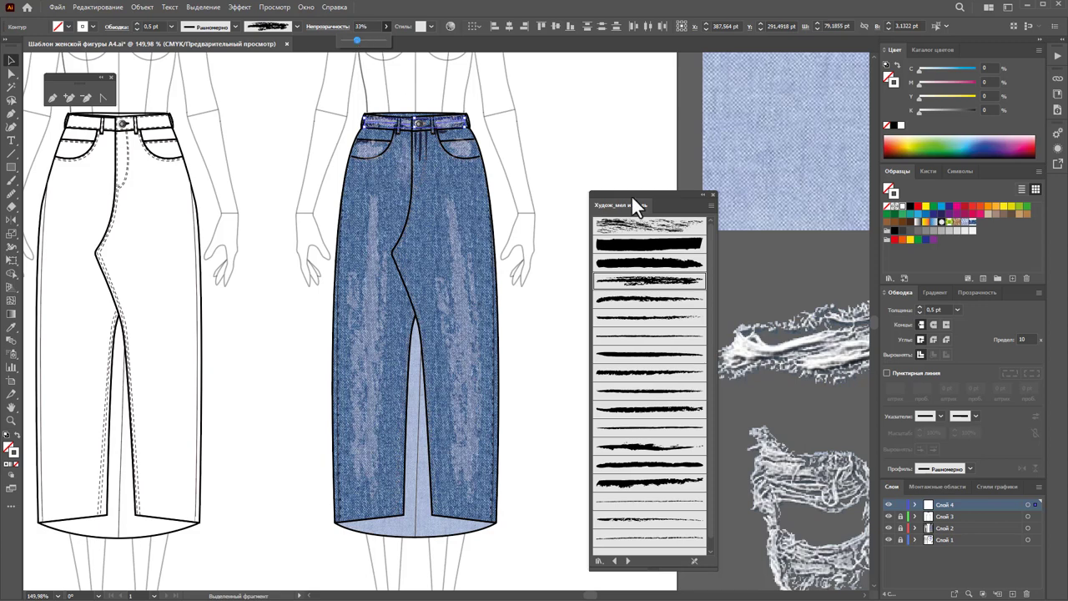
click(353, 40)
click(533, 115)
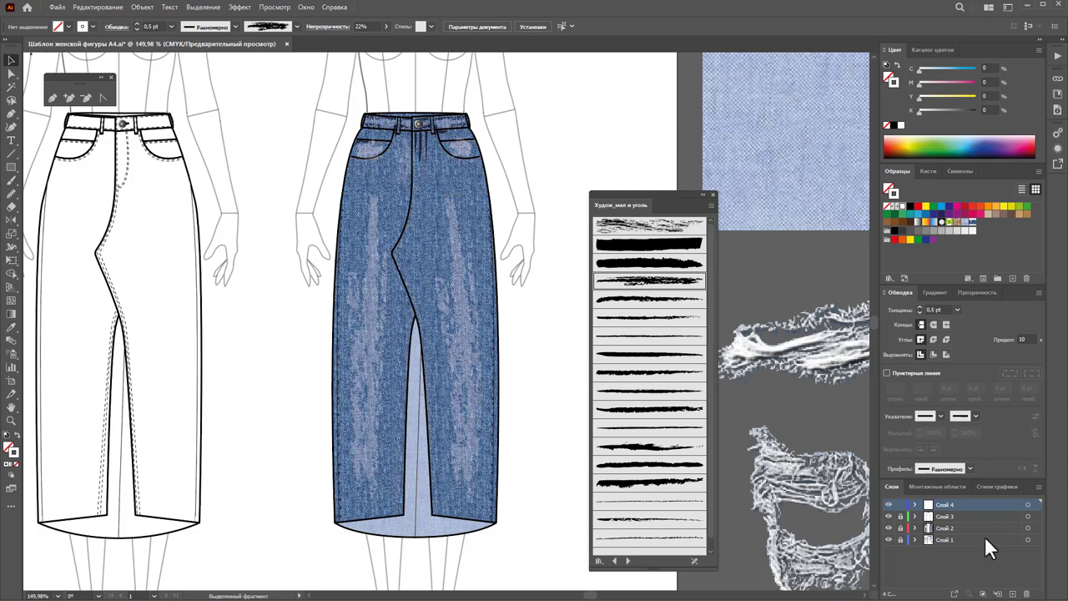
Step: On layer Слой 3, group the selected skirt objects
click(938, 517)
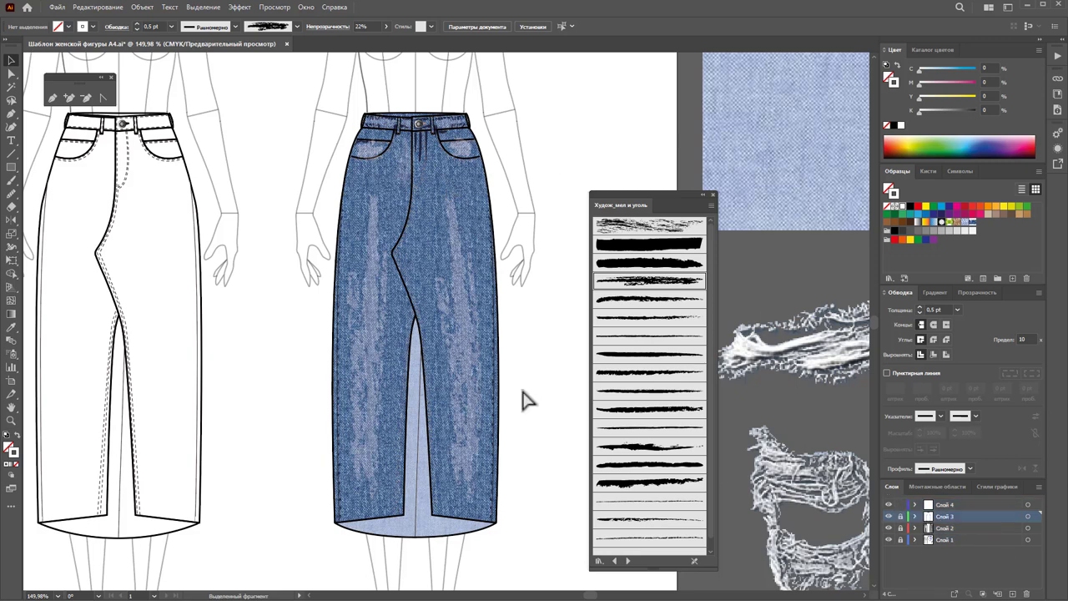
click(430, 262)
right_click(430, 262)
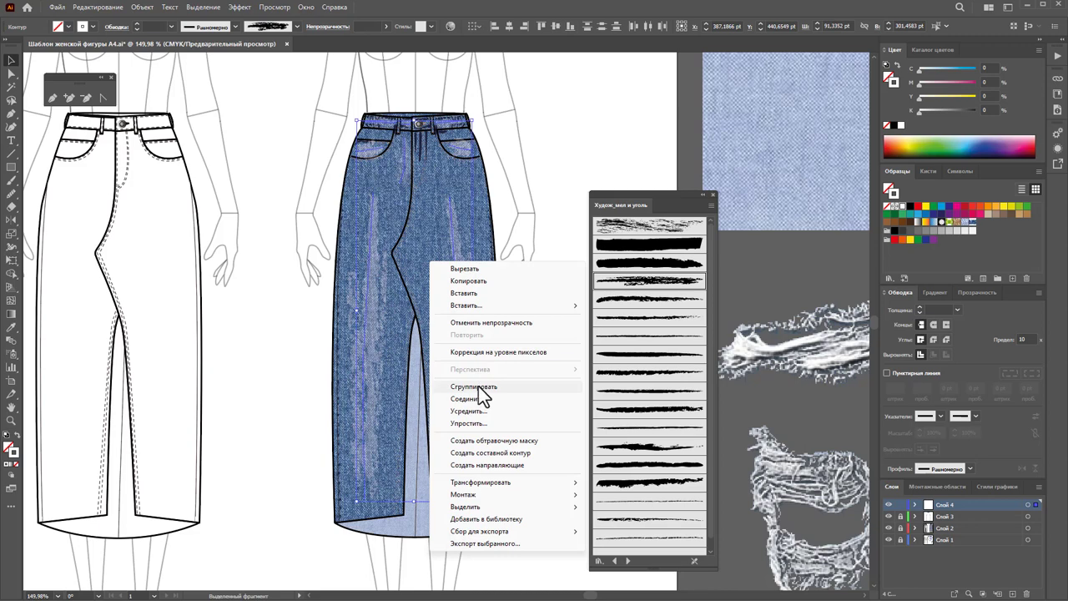
click(473, 386)
click(906, 515)
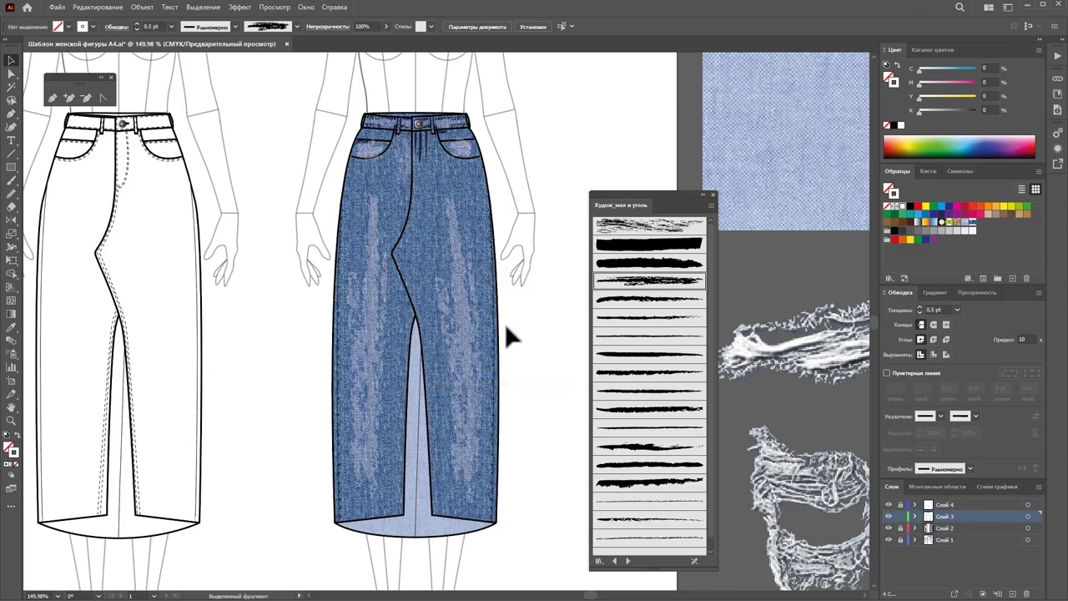
Step: In isolation mode fade the fly shading strokes to 74%, then the shading group to 53%
double_click(417, 147)
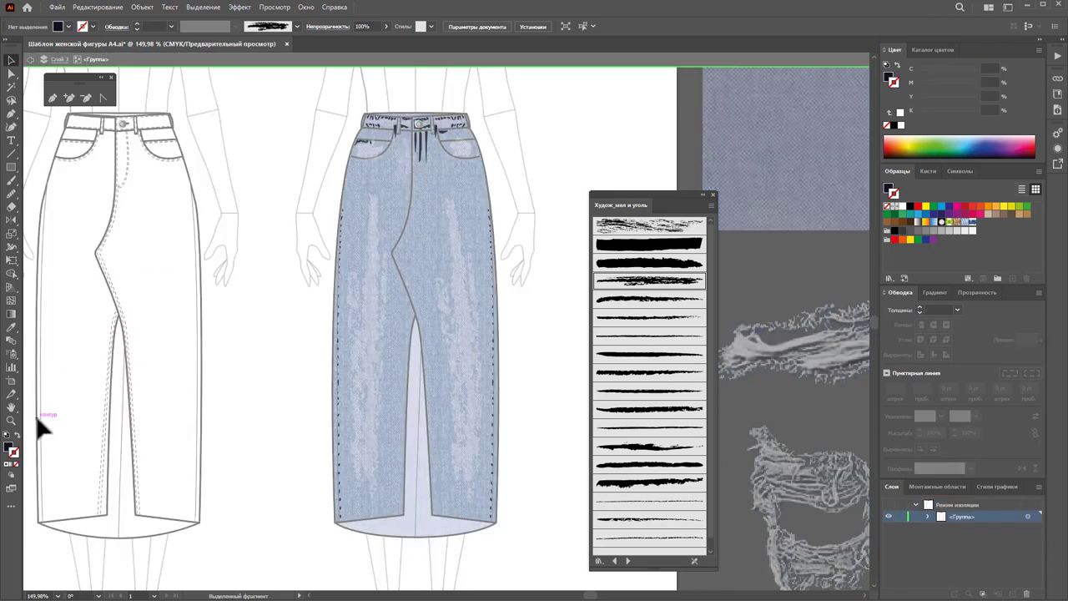
key(z)
mouse_move(405, 129)
mouse_down()
mouse_move(575, 267)
mouse_move(601, 267)
mouse_up()
key(v)
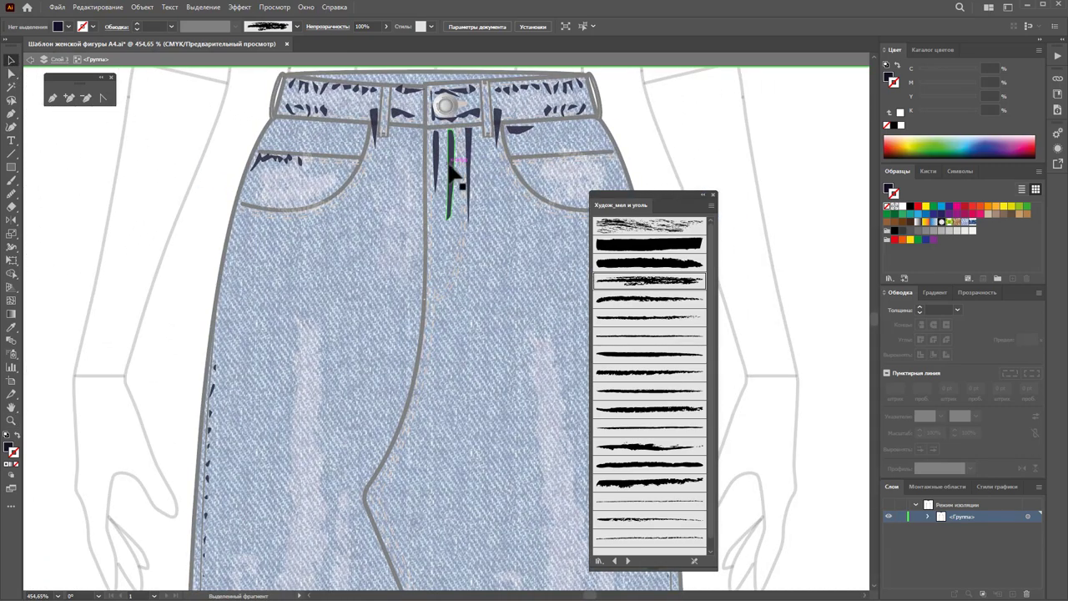
click(451, 171)
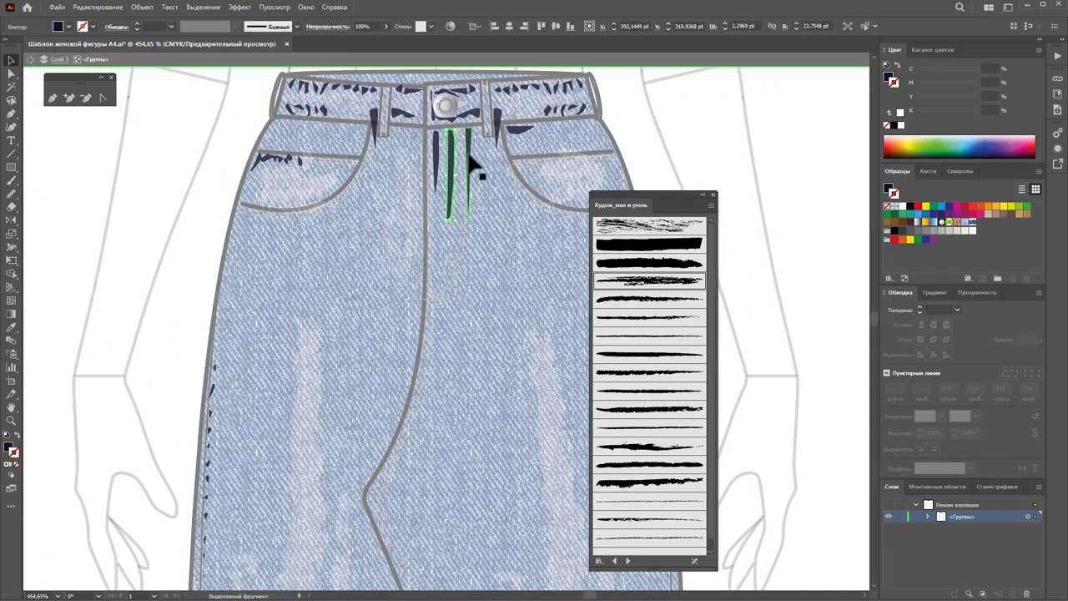
click(386, 26)
drag(384, 39, 372, 40)
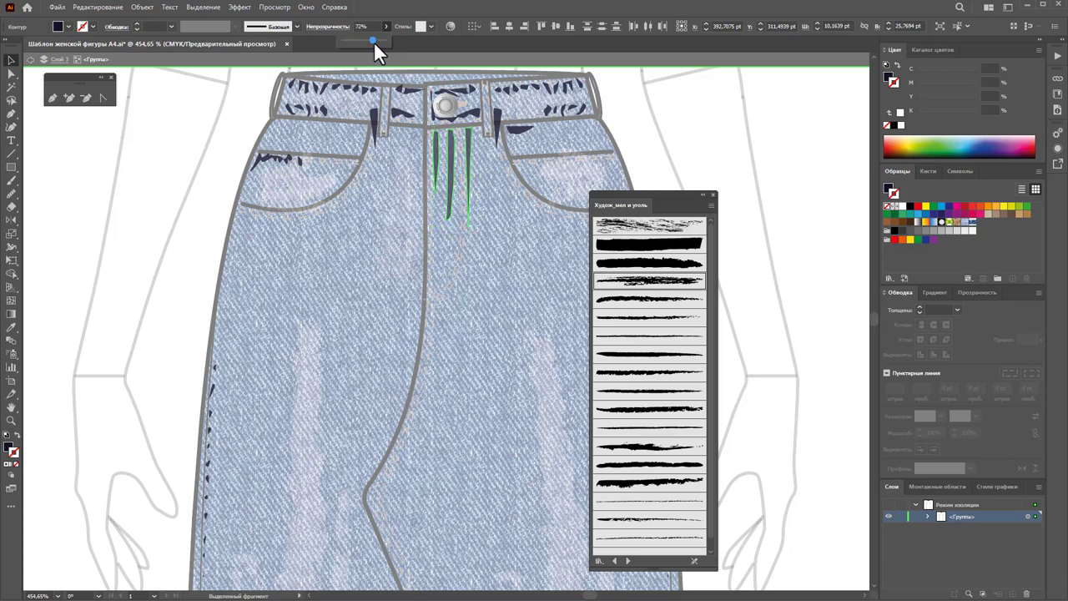
double_click(664, 121)
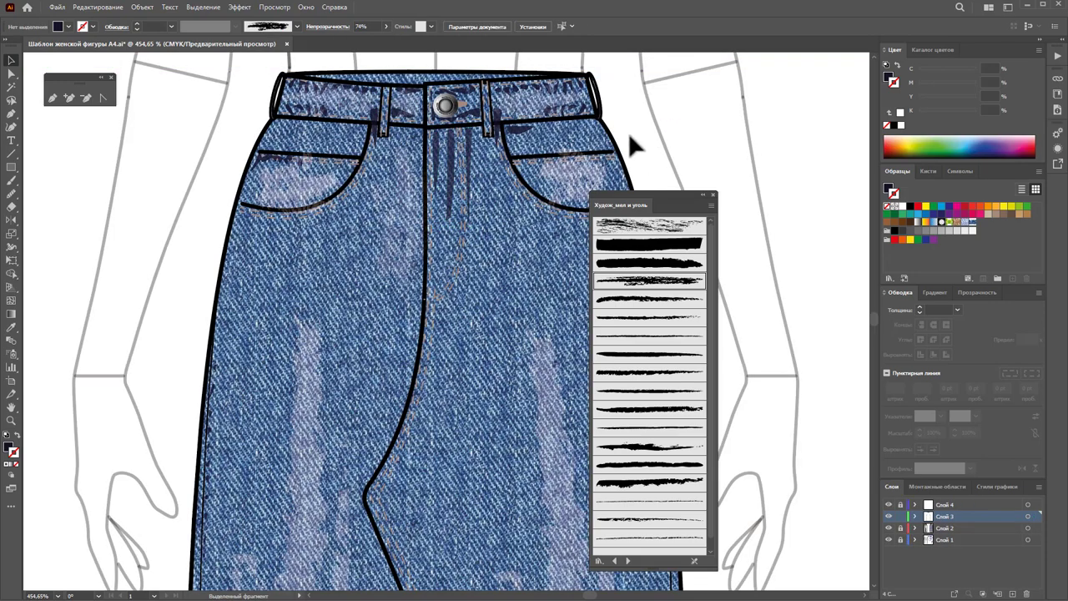
click(461, 120)
drag(374, 35, 366, 40)
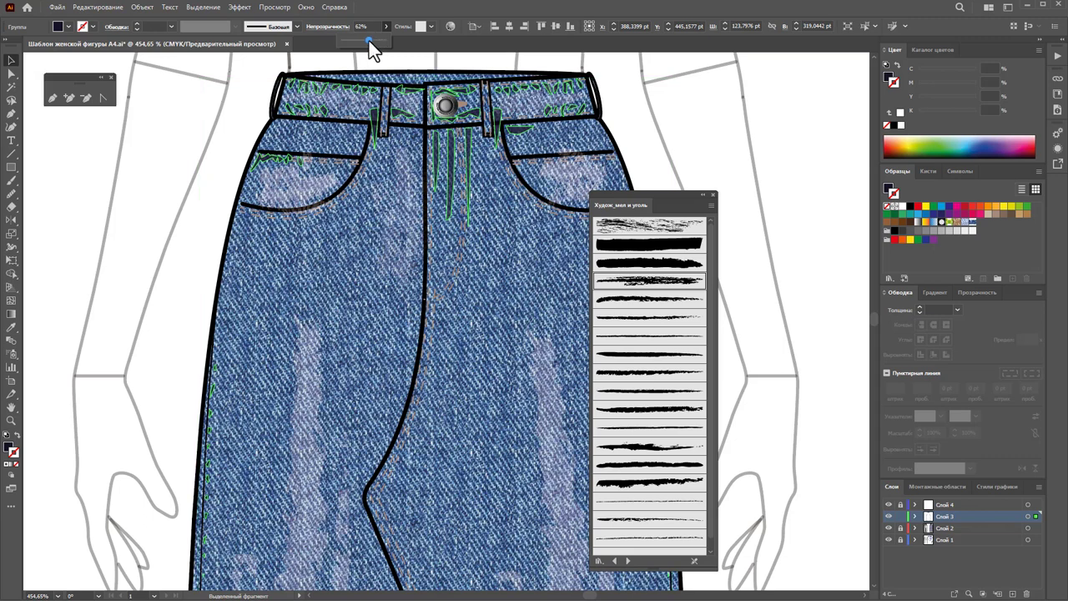
Step: Make Слой 4 active and dismiss the Line Segment tool settings without drawing
click(710, 135)
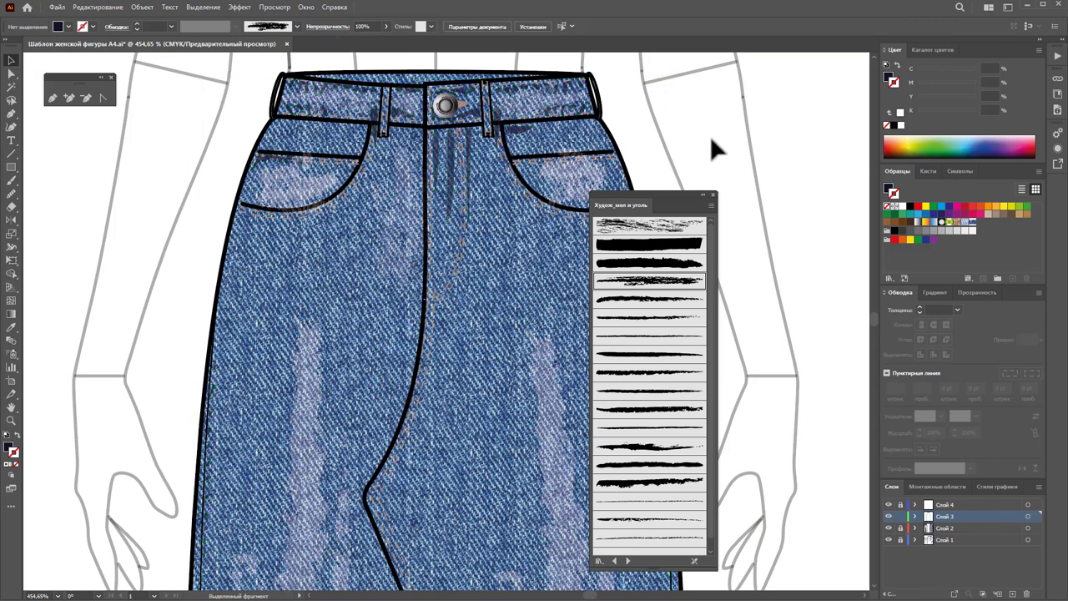
click(895, 509)
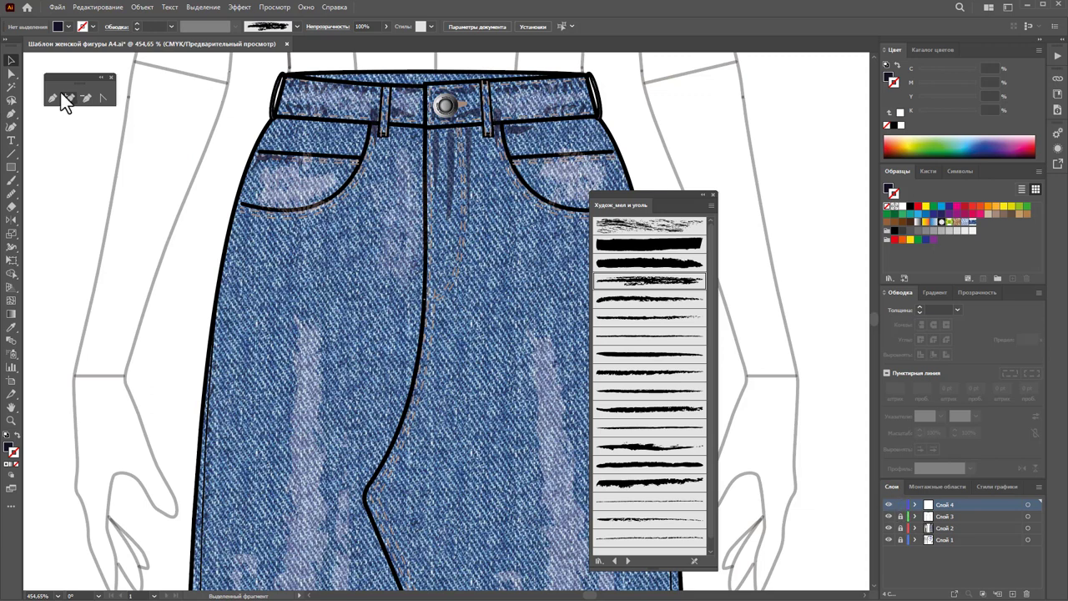
click(12, 153)
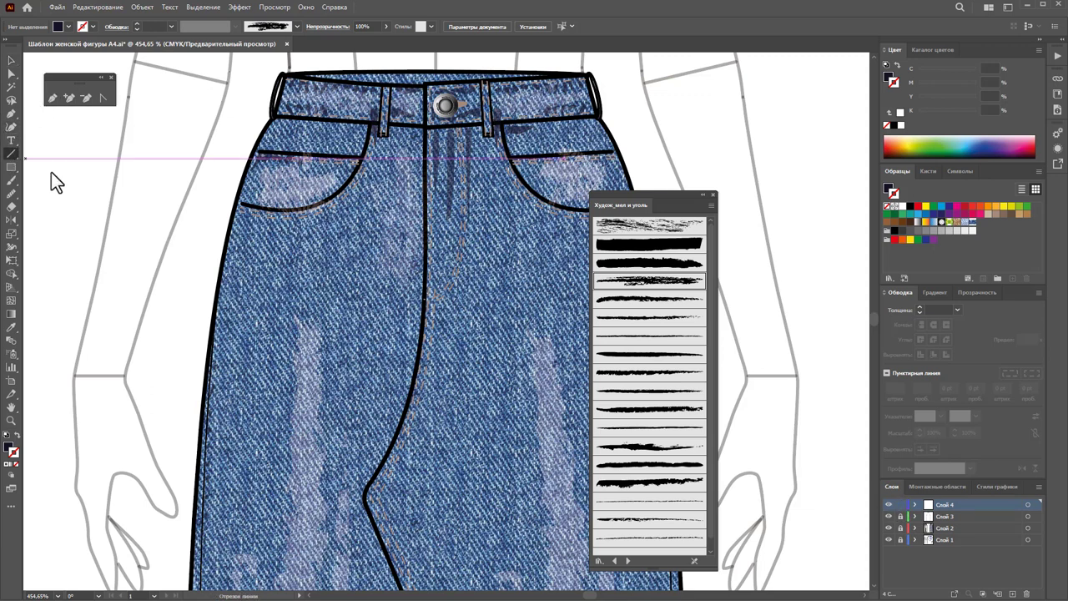
click(442, 152)
click(820, 348)
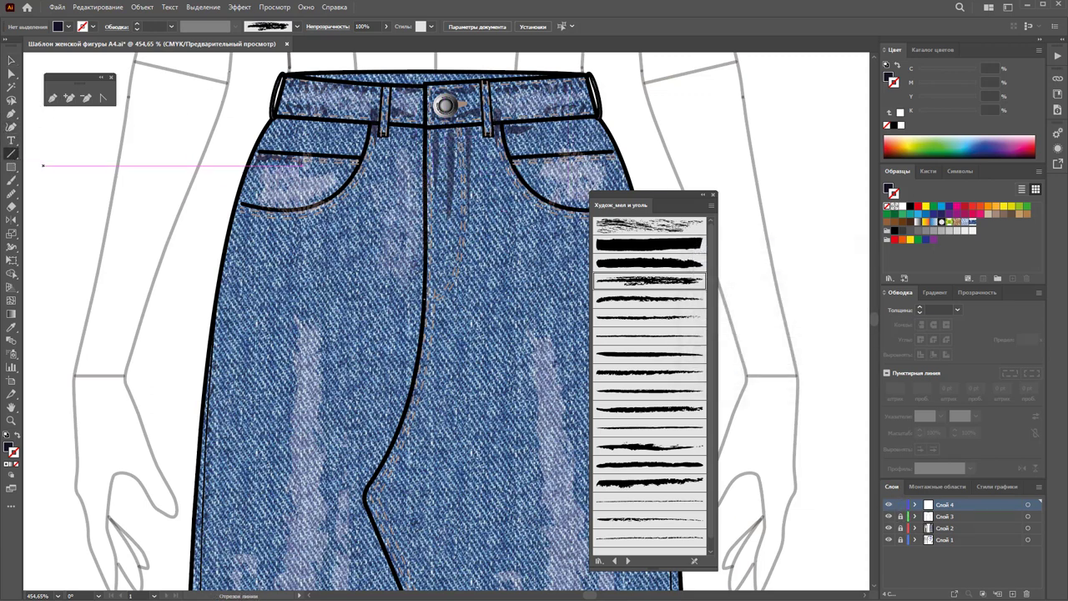
click(52, 101)
click(839, 349)
Step: Draw two dark pen paths running down the fly below the button
click(53, 97)
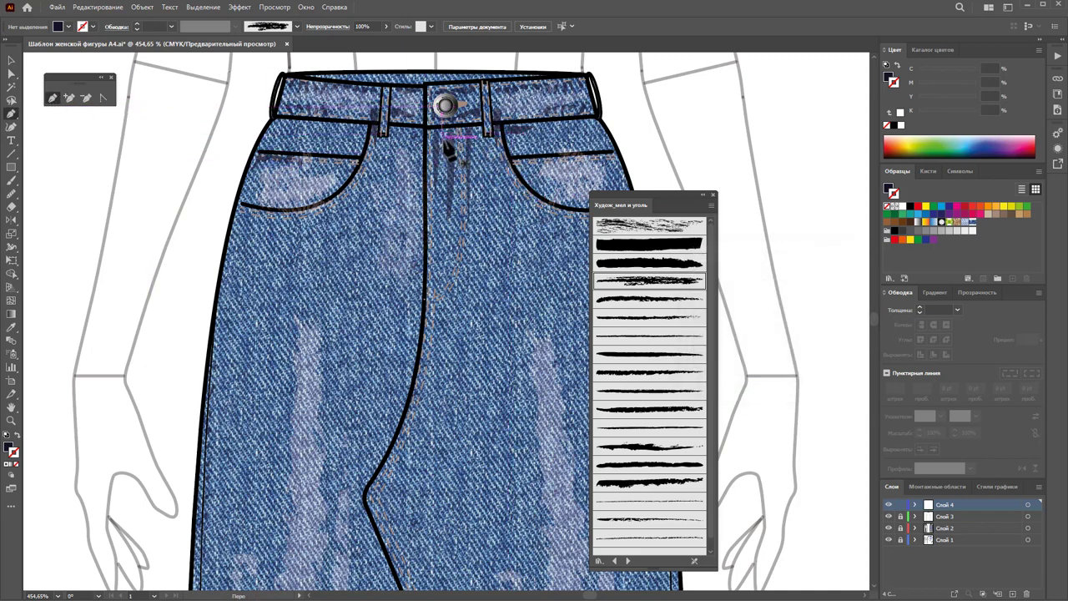
click(440, 118)
click(443, 291)
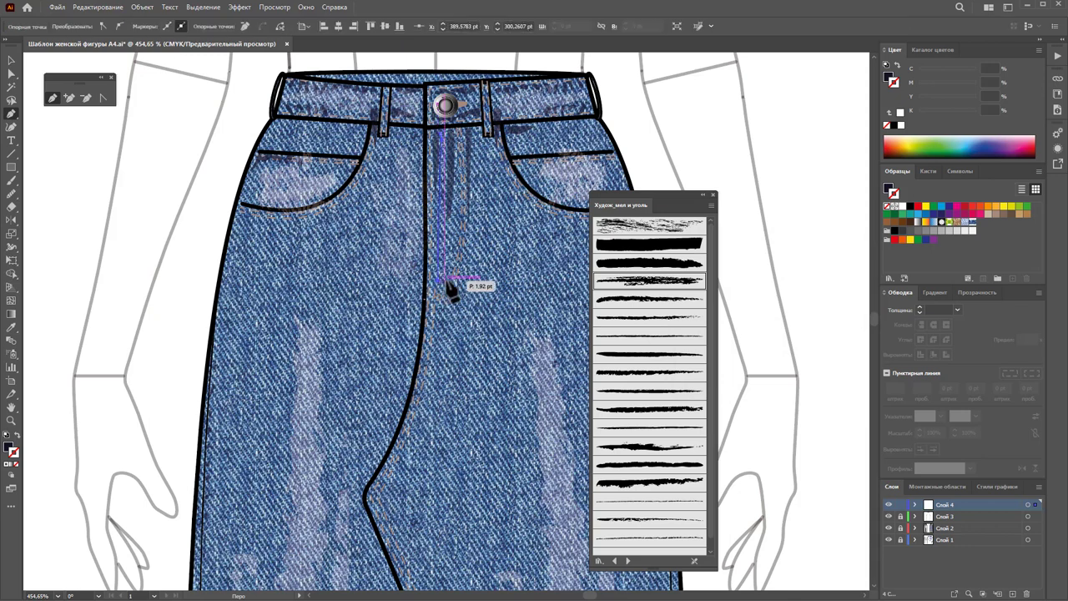
key(Escape)
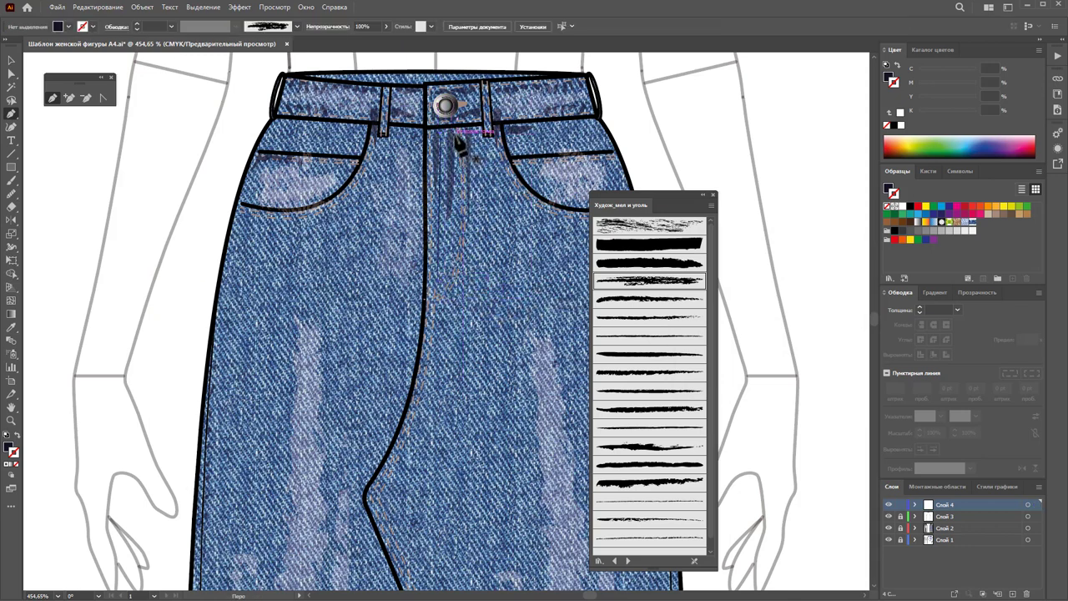
click(459, 208)
click(449, 275)
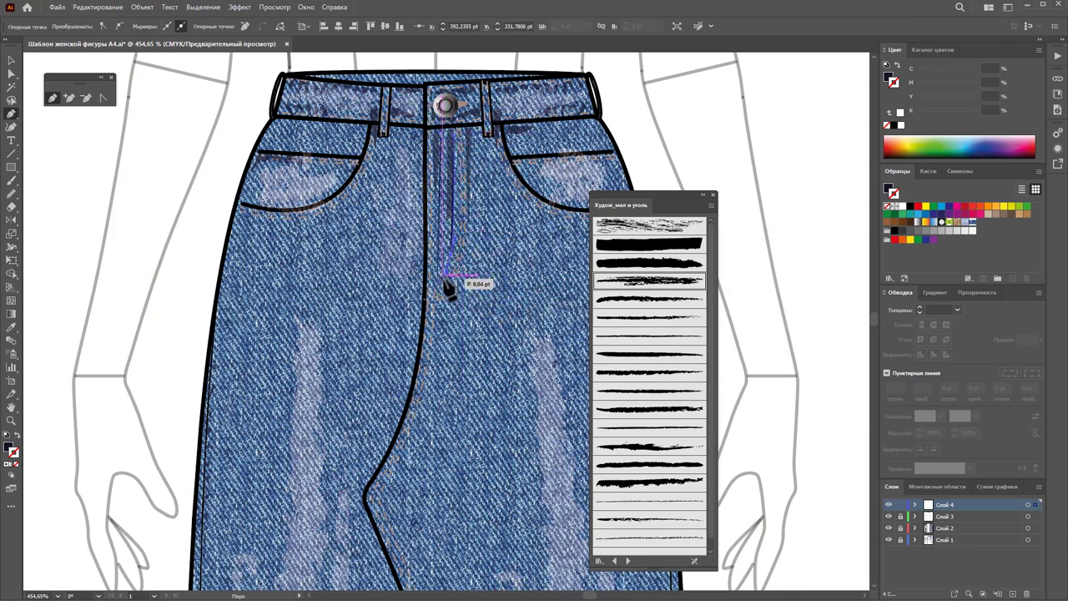
key(Escape)
Step: Nudge the fly stroke into place and set its fill to None
click(11, 61)
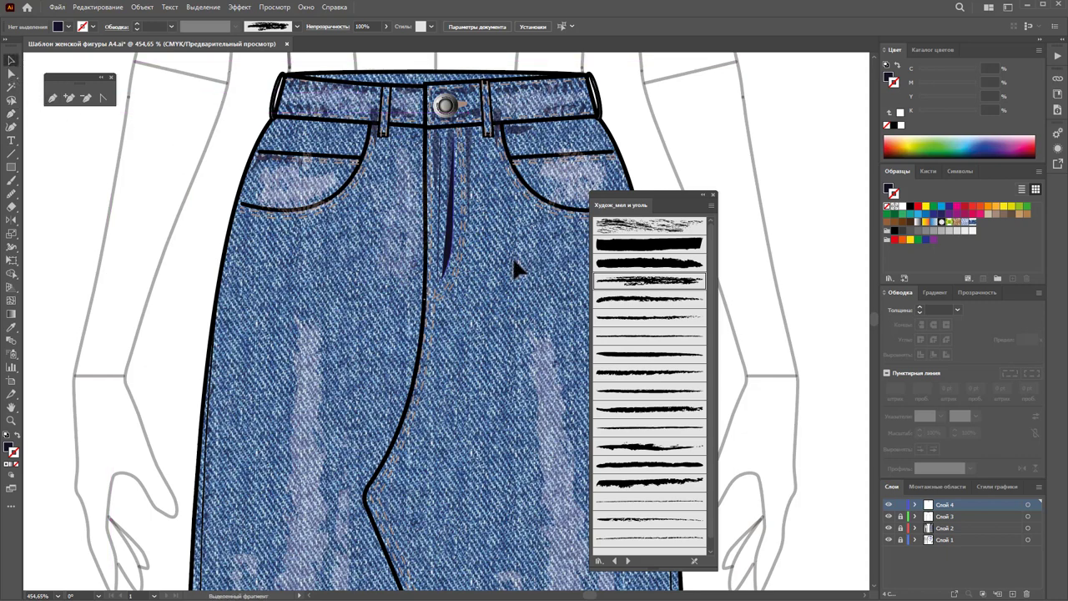
click(442, 235)
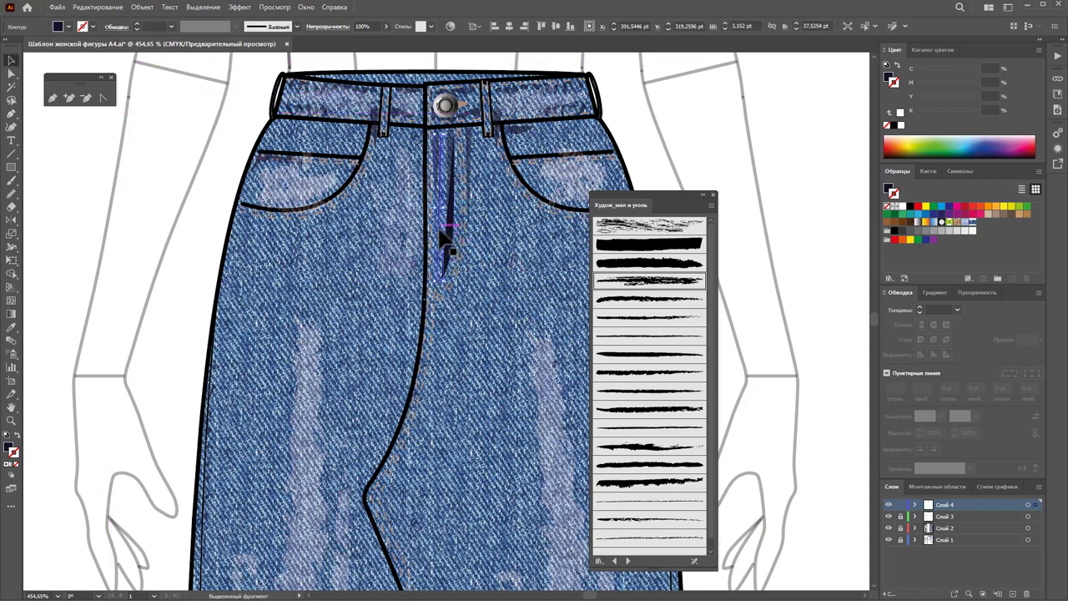
drag(442, 236, 452, 237)
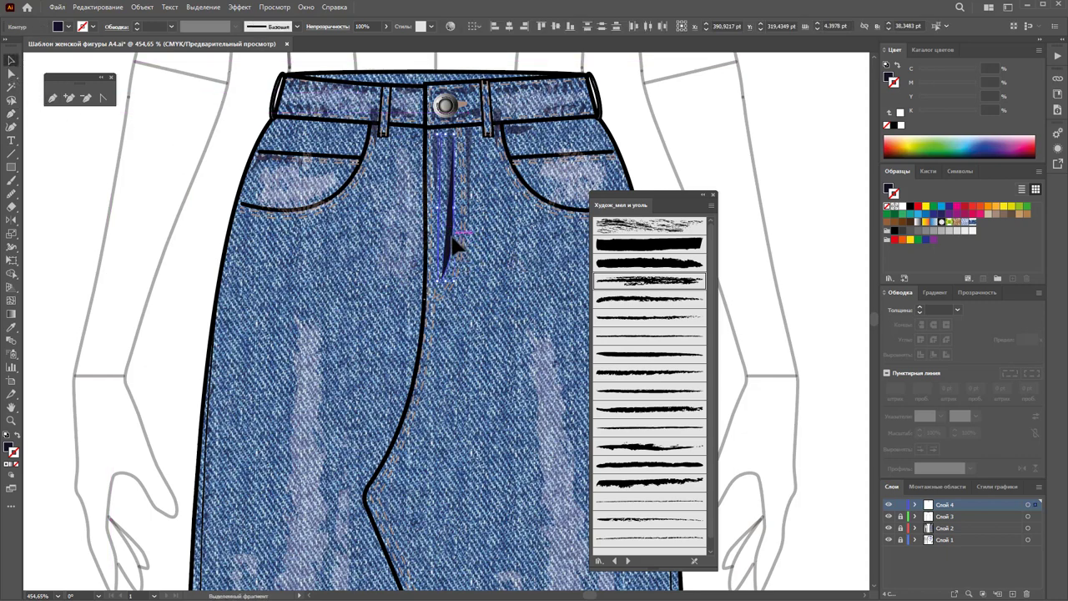
click(8, 448)
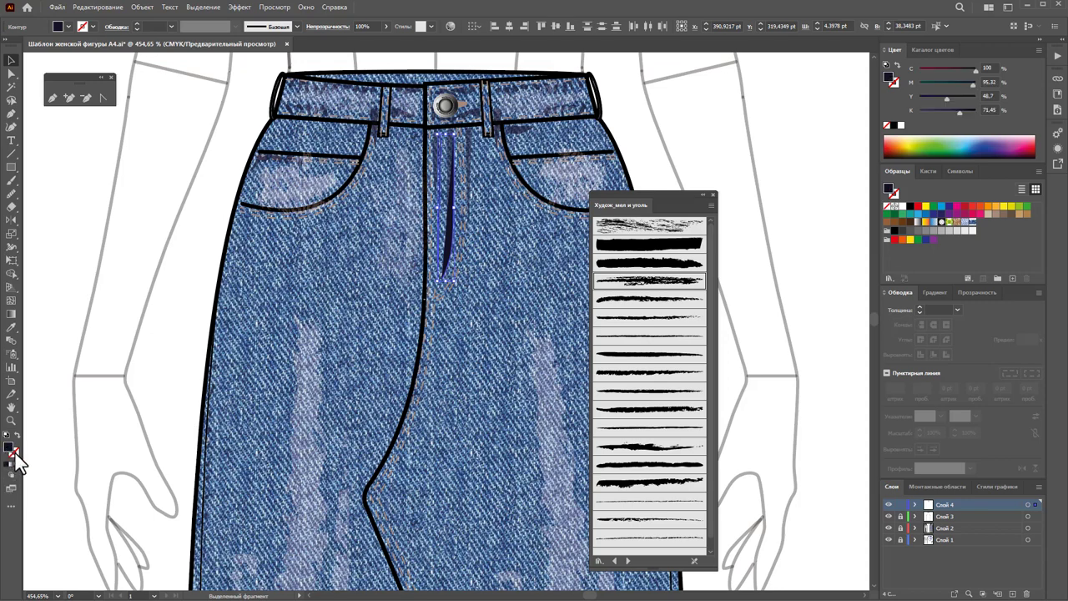
Step: Make the fly stroke white with no fill, using a streaky charcoal brush
click(16, 464)
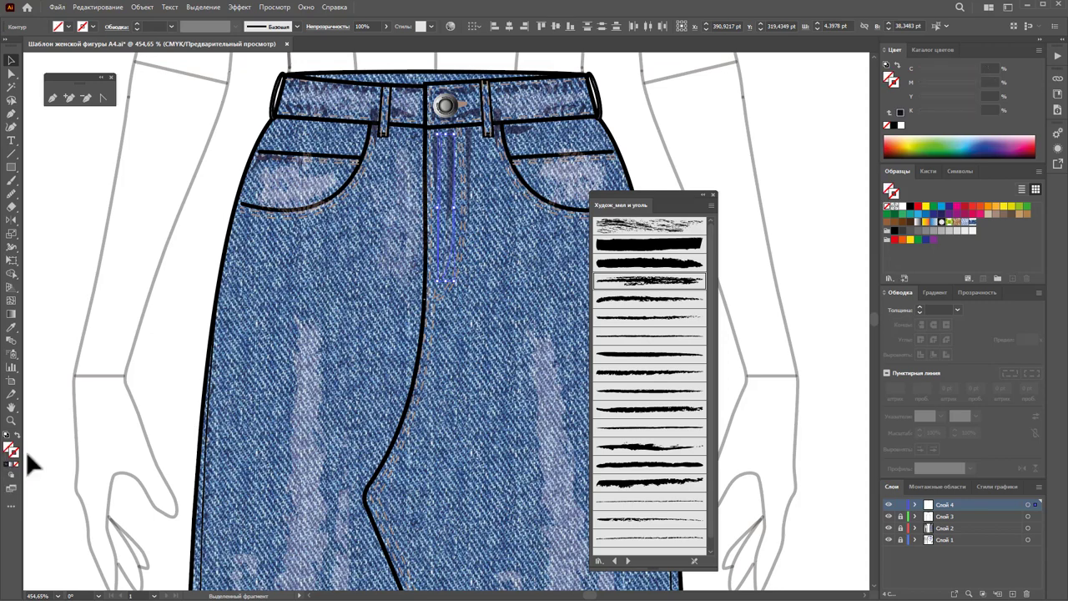
click(902, 206)
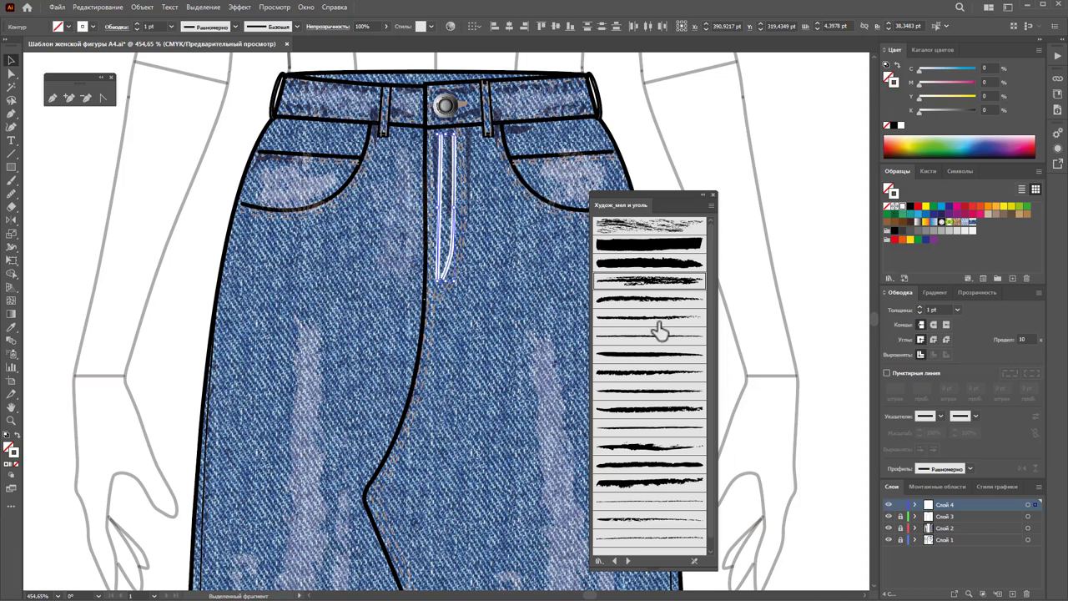
click(661, 299)
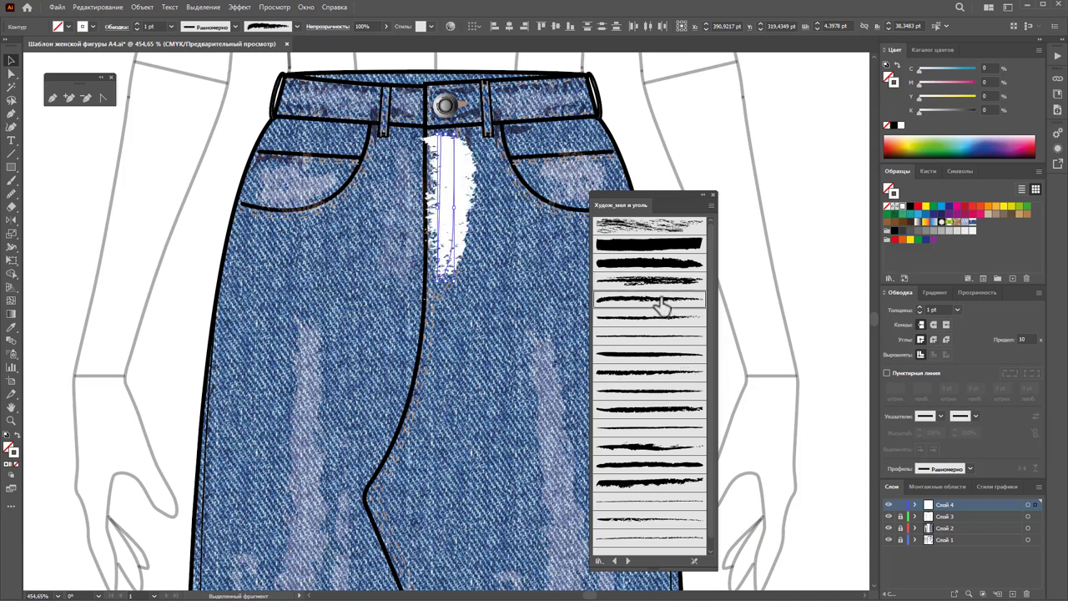
click(659, 321)
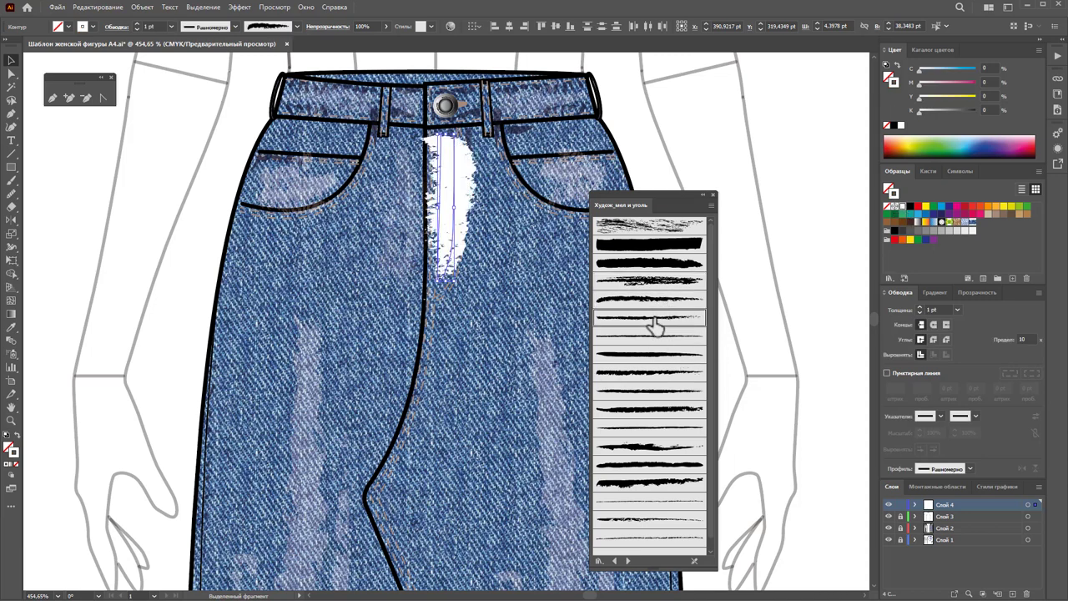
click(659, 406)
click(671, 374)
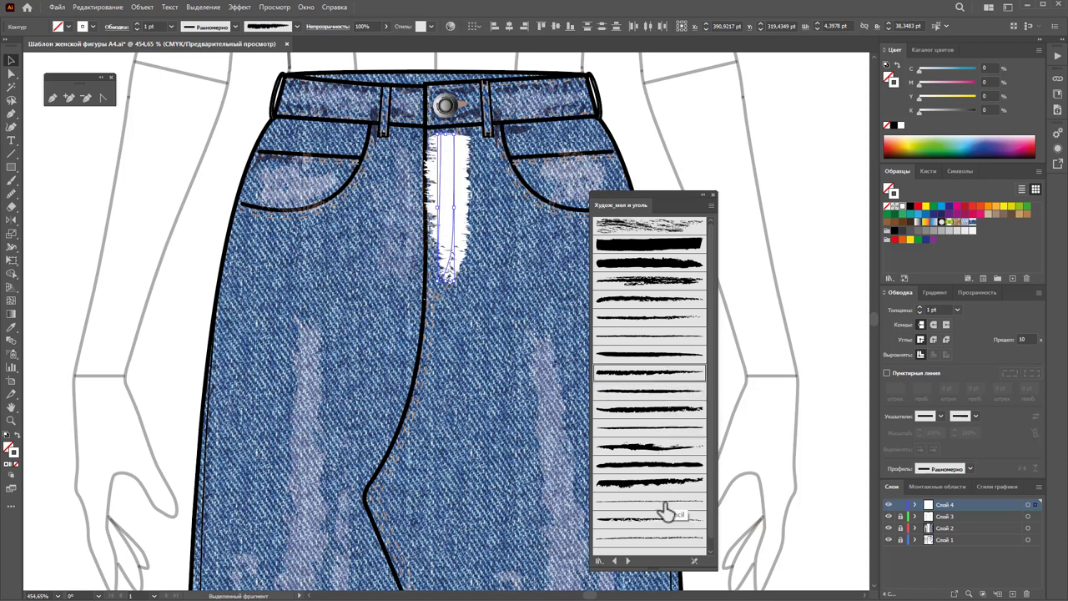
click(676, 517)
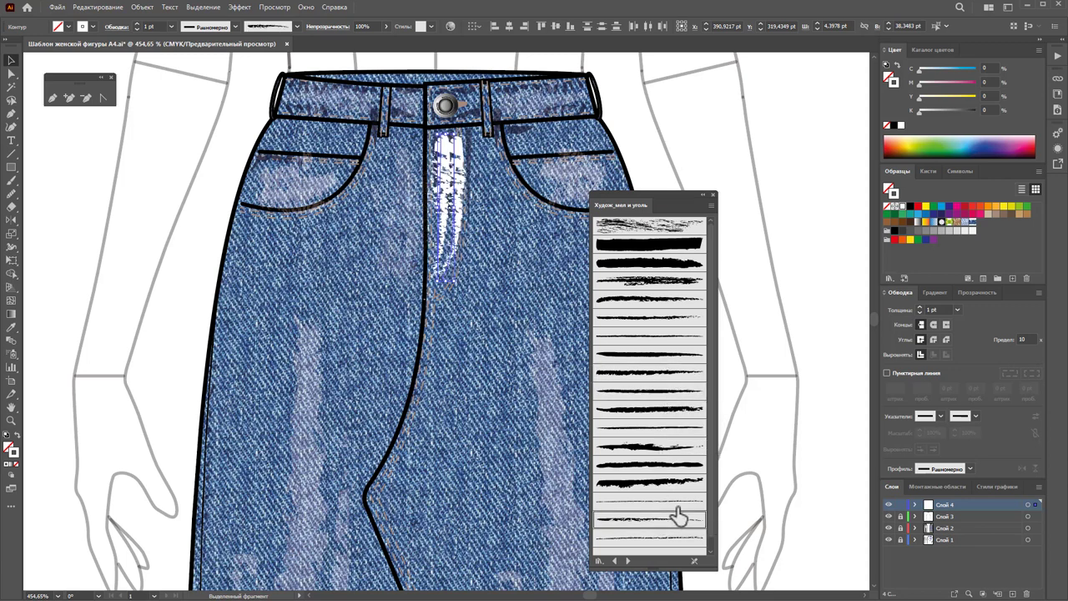
Step: Thin the fly highlight to 0.5 pt, fade it to 53% opacity, and deselect it
click(956, 311)
click(963, 345)
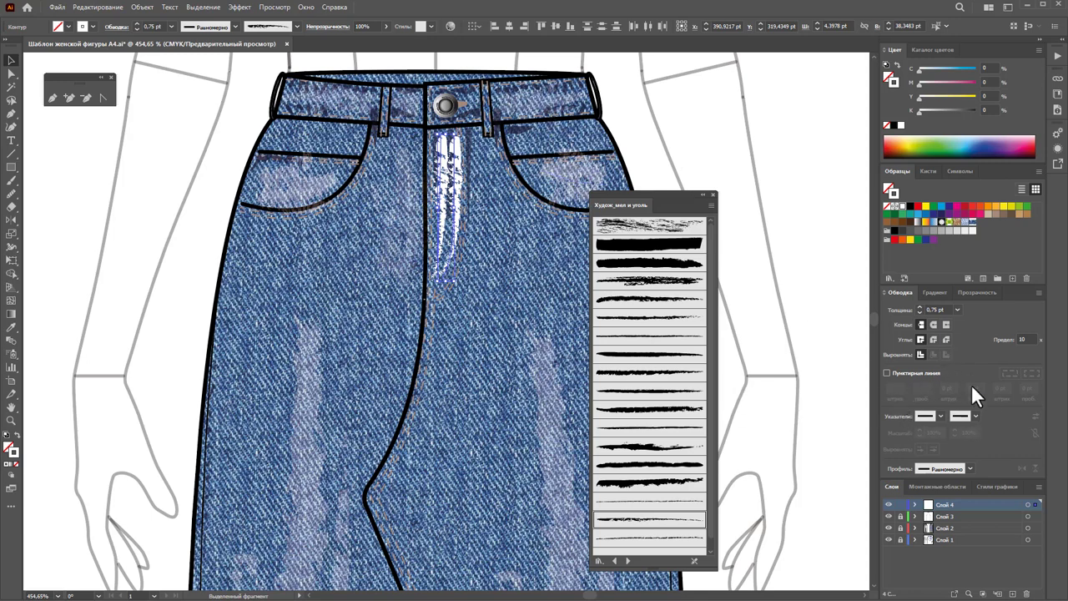
click(957, 309)
click(965, 335)
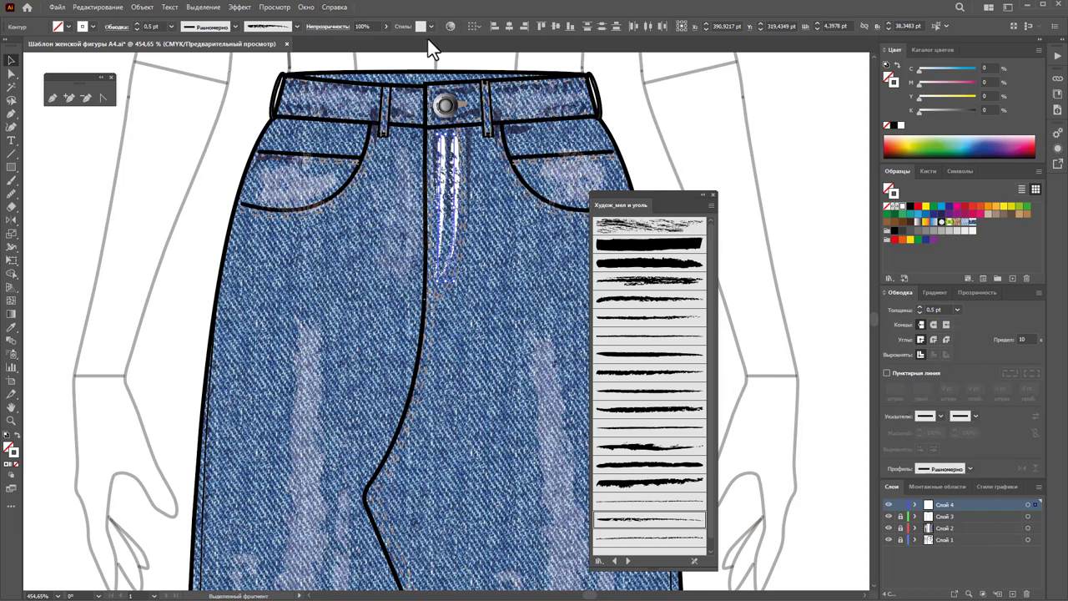
click(386, 26)
drag(370, 37, 365, 39)
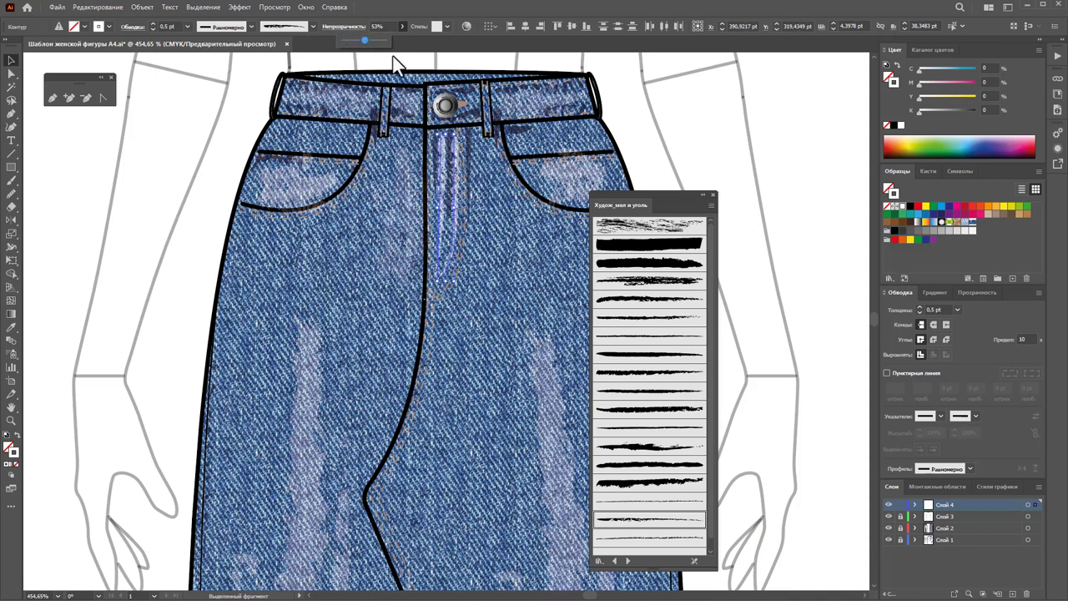
click(756, 131)
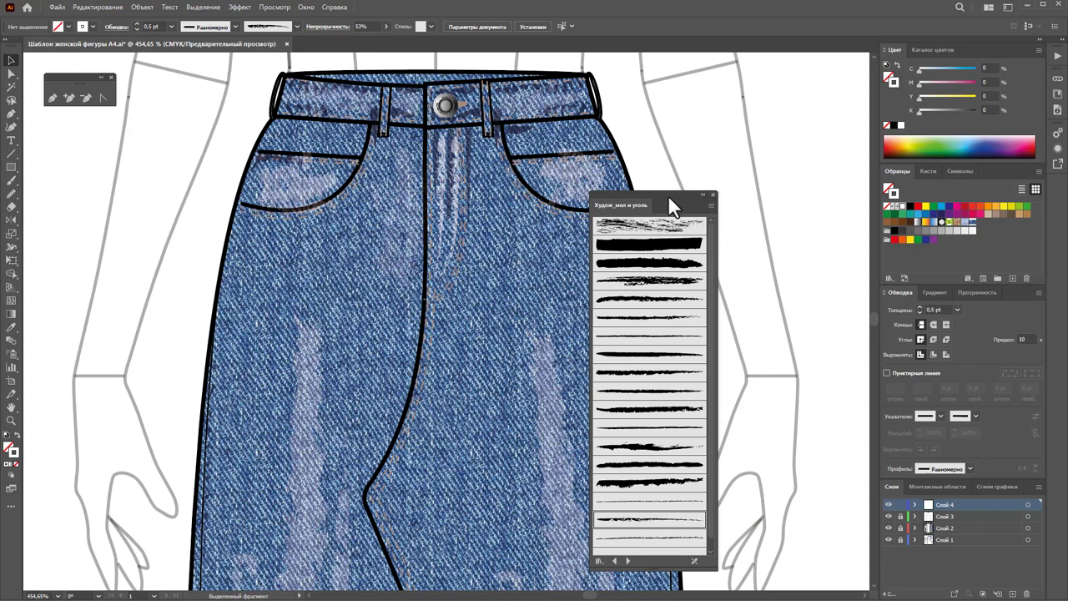
drag(703, 193, 799, 65)
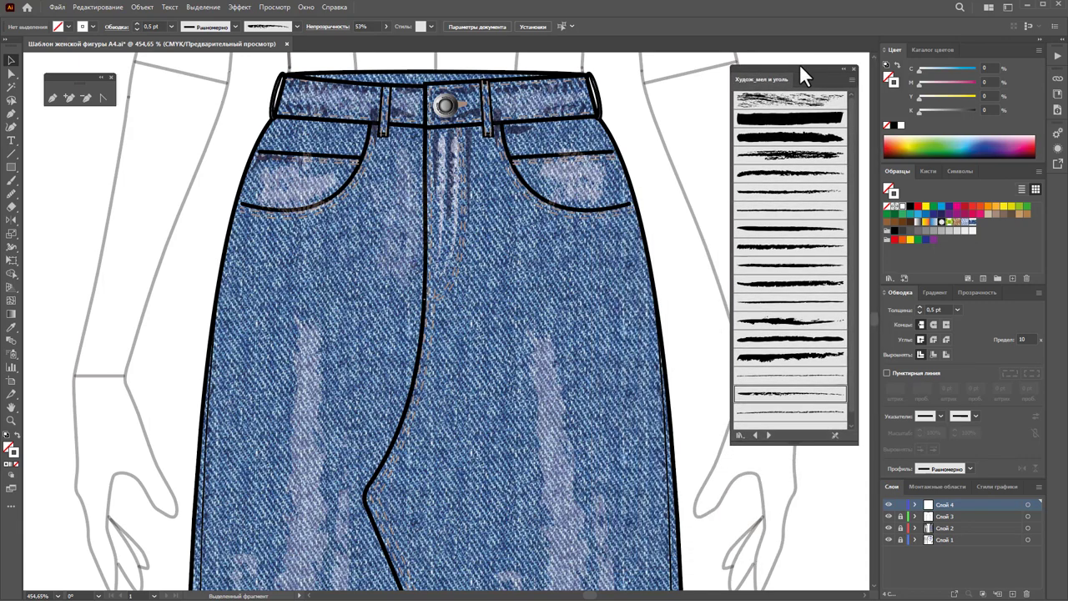
Step: Zoom out to 400% and add a new layer for the whisker lines
scroll(565, 295, down, 2)
scroll(565, 296, up, 1)
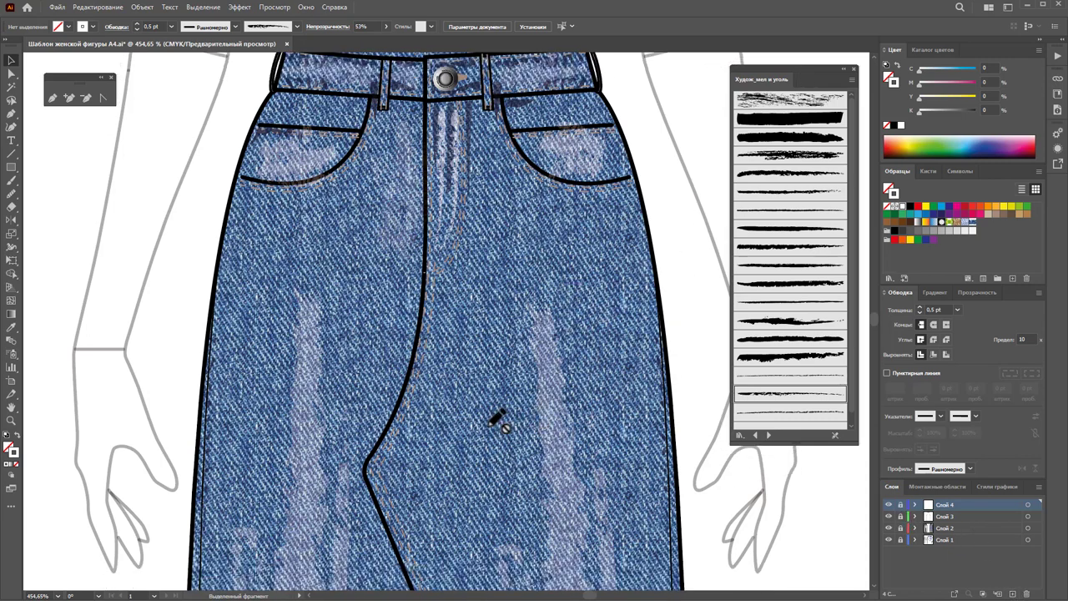
key(z)
alt+click(510, 390)
scroll(338, 276, up, 1)
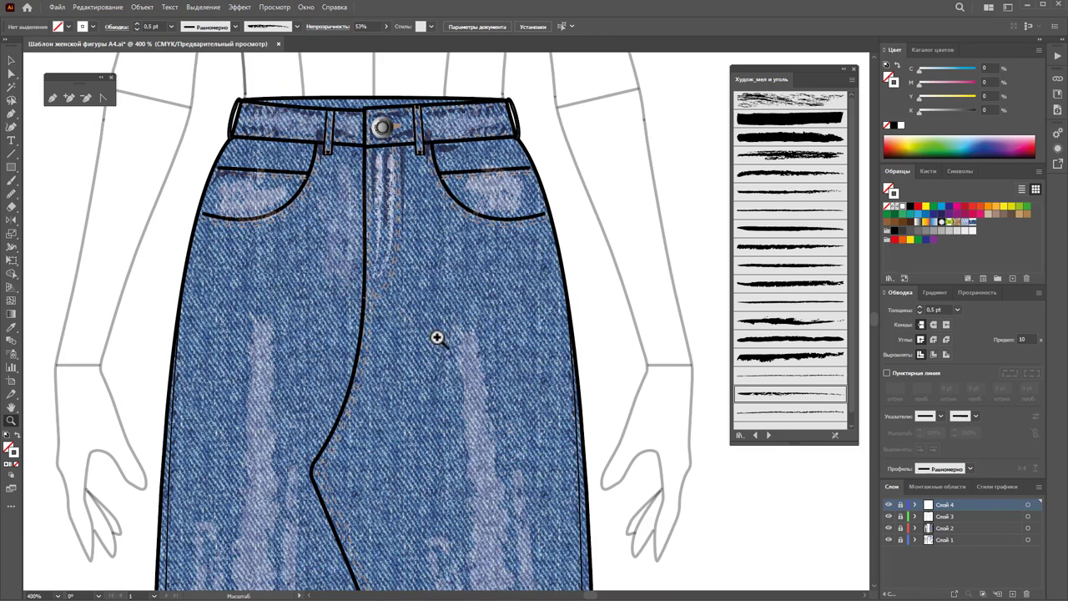
click(1012, 592)
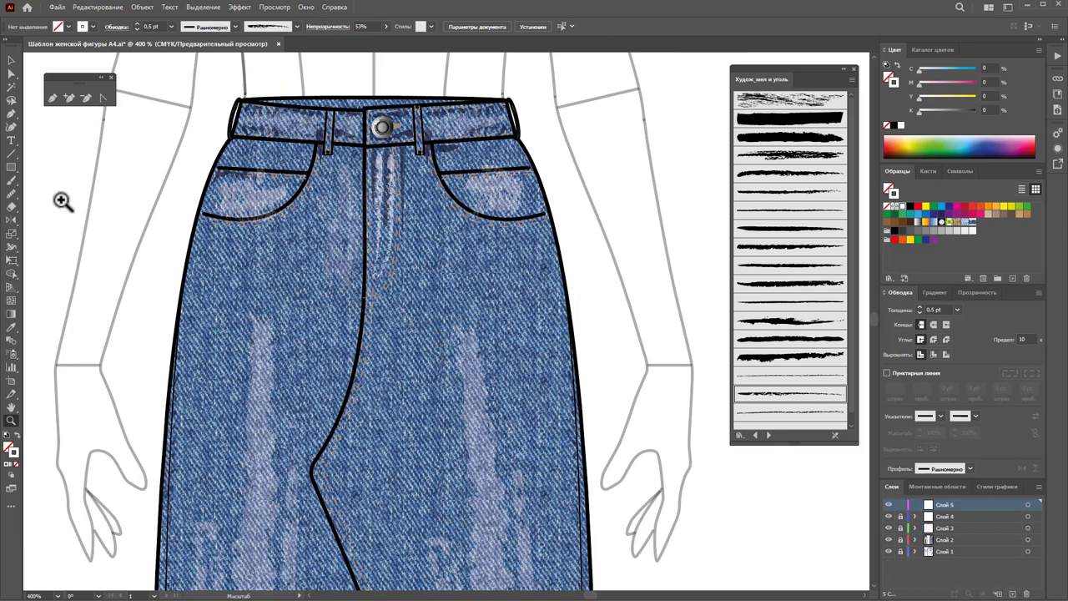
Step: Draw four white whisker lines with the Pen on the right hip beside the fly
click(51, 97)
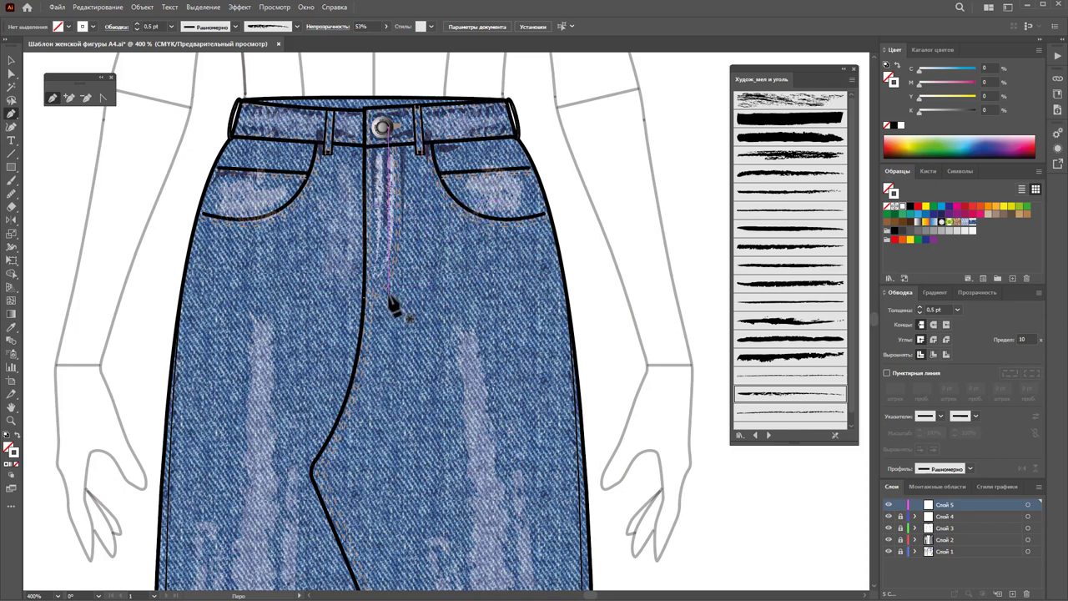
drag(392, 287, 495, 292)
click(501, 285)
key(ctrl+shift+a)
drag(431, 312, 500, 312)
click(498, 313)
key(ctrl+shift+a)
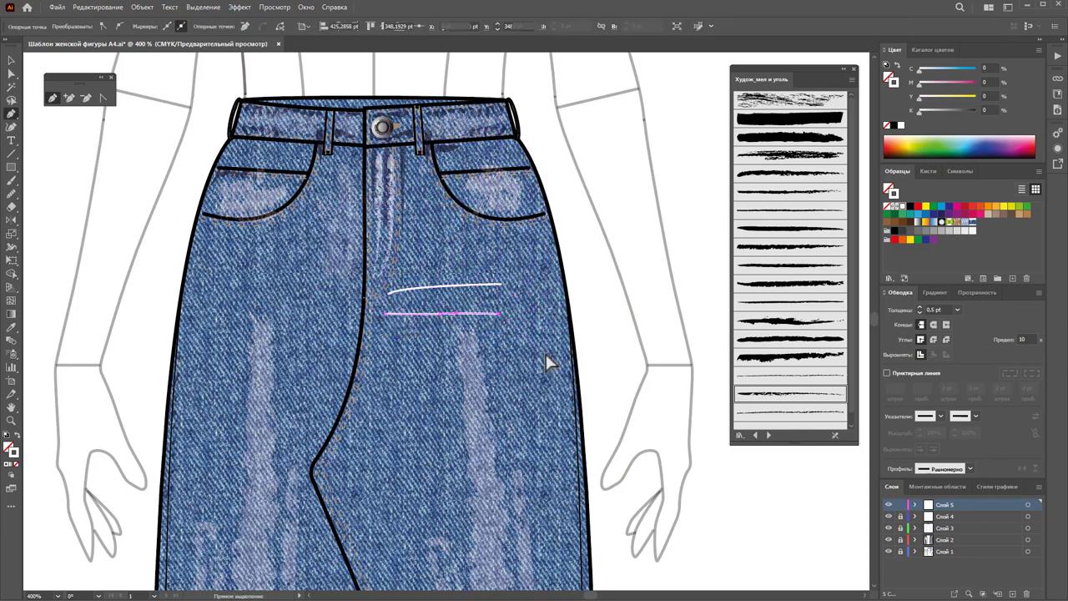
mouse_move(380, 323)
mouse_down()
mouse_move(427, 342)
mouse_move(503, 348)
mouse_up()
key(ctrl+shift+a)
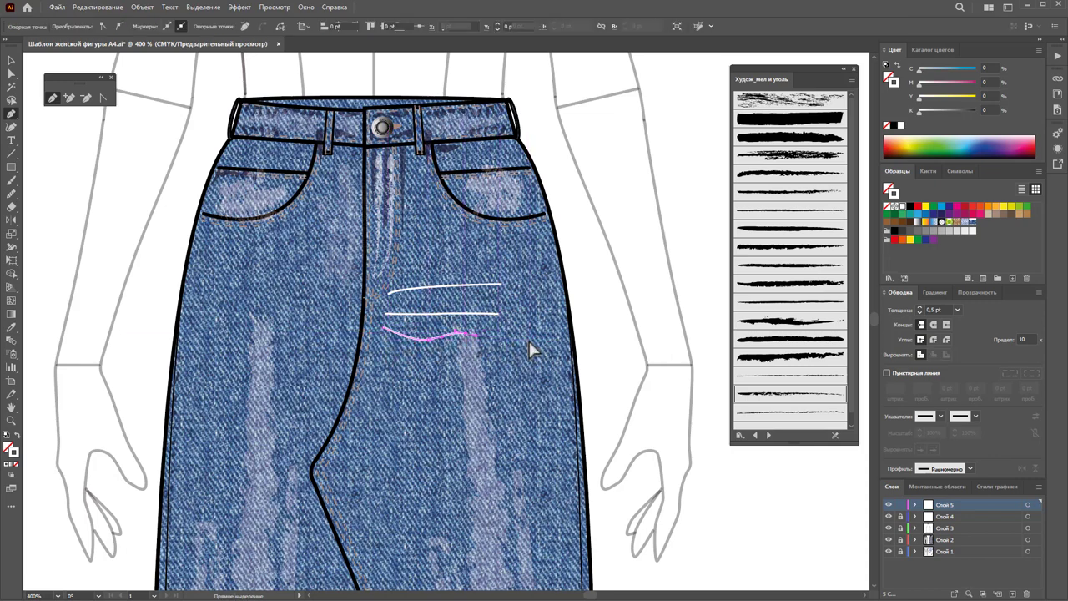
drag(383, 344, 421, 362)
drag(548, 360, 548, 410)
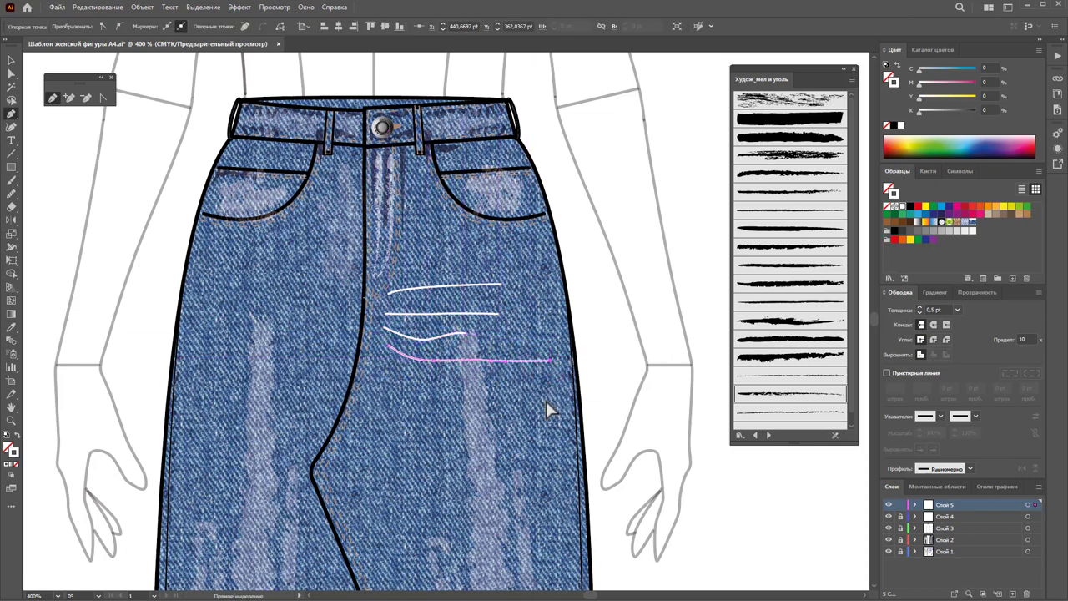
key(ctrl+shift+a)
Step: Draw a fan of white whisker lines across the left hip
drag(310, 295, 325, 303)
drag(221, 286, 224, 292)
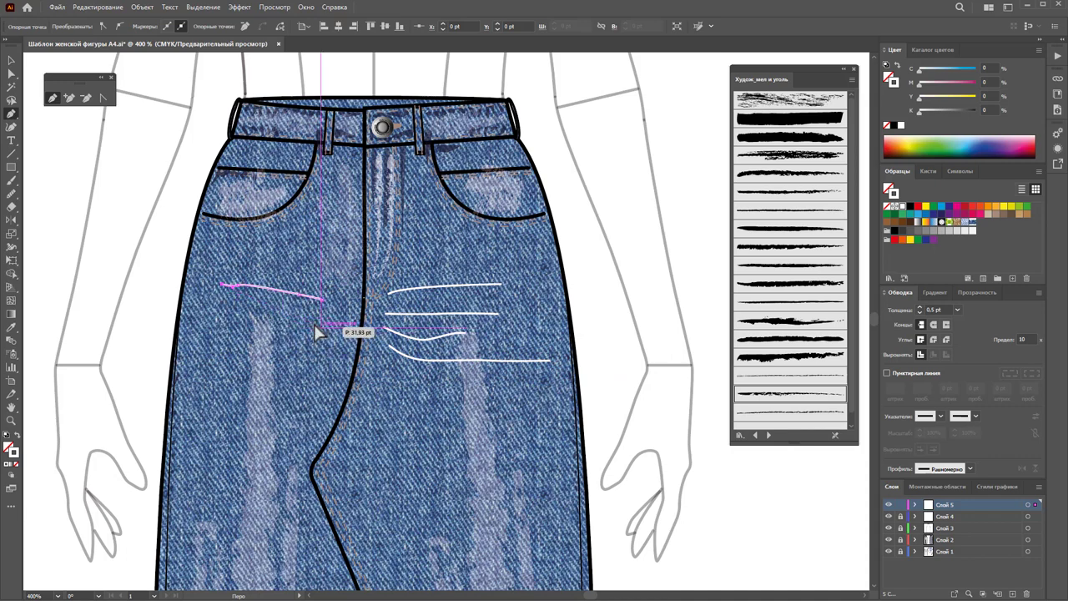
key(ctrl+shift+a)
drag(288, 319, 195, 326)
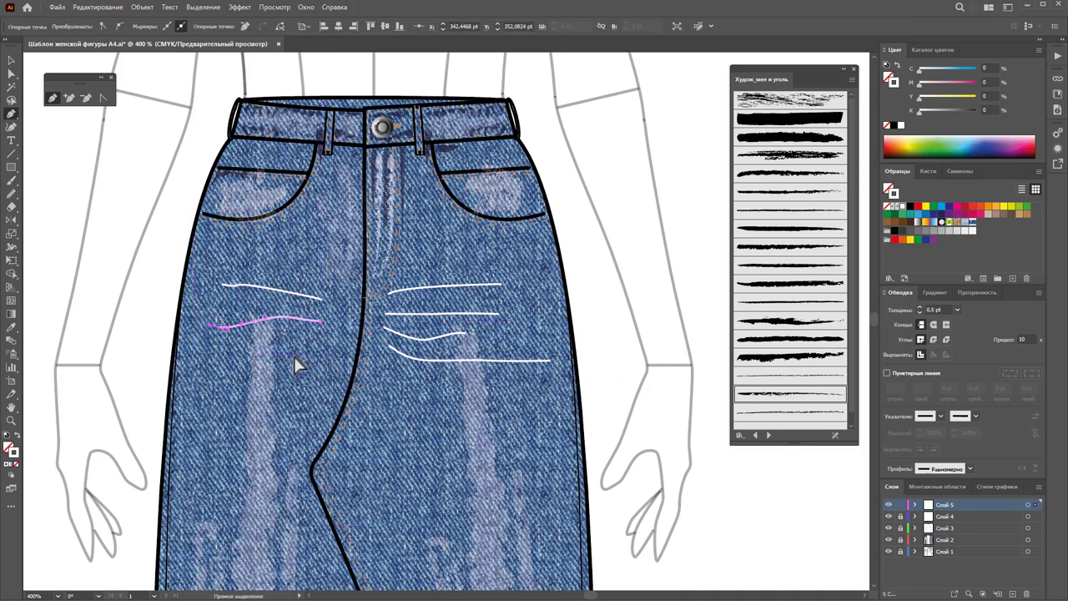
key(ctrl+shift+a)
drag(289, 344, 261, 349)
drag(176, 357, 178, 361)
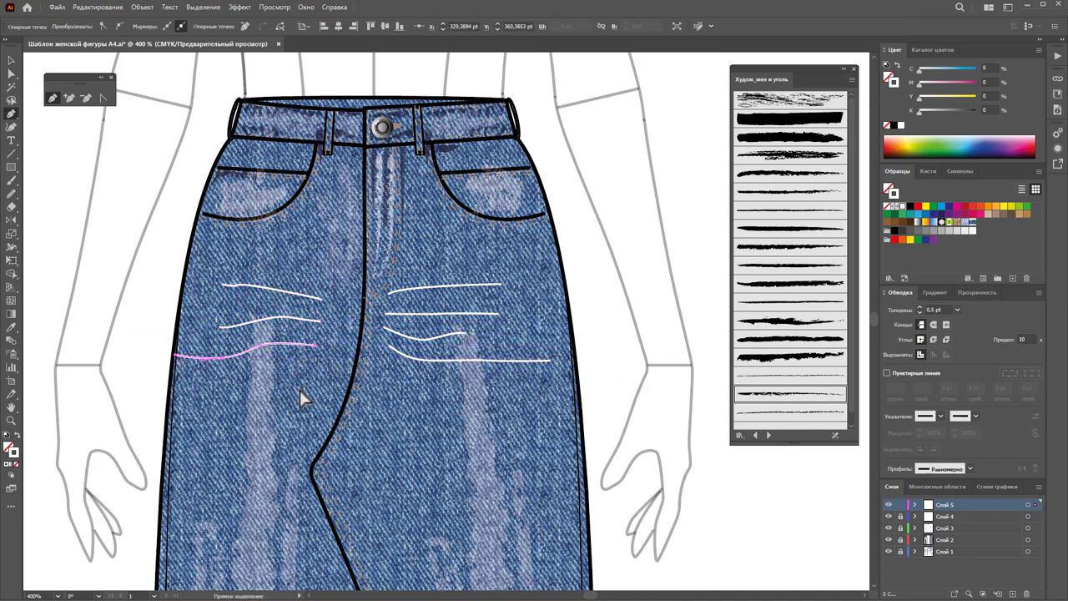
key(ctrl+shift+a)
drag(256, 390, 194, 402)
key(ctrl+shift+a)
drag(328, 292, 227, 268)
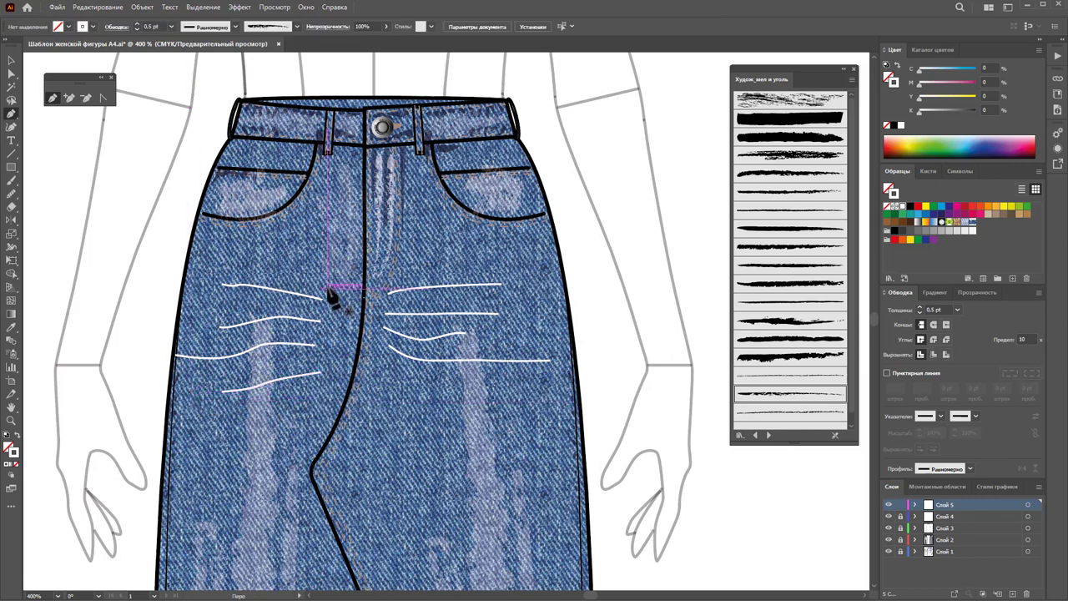
key(ctrl+shift+a)
Step: Add a top whisker line right of the fly and select all the whiskers
drag(402, 273, 429, 284)
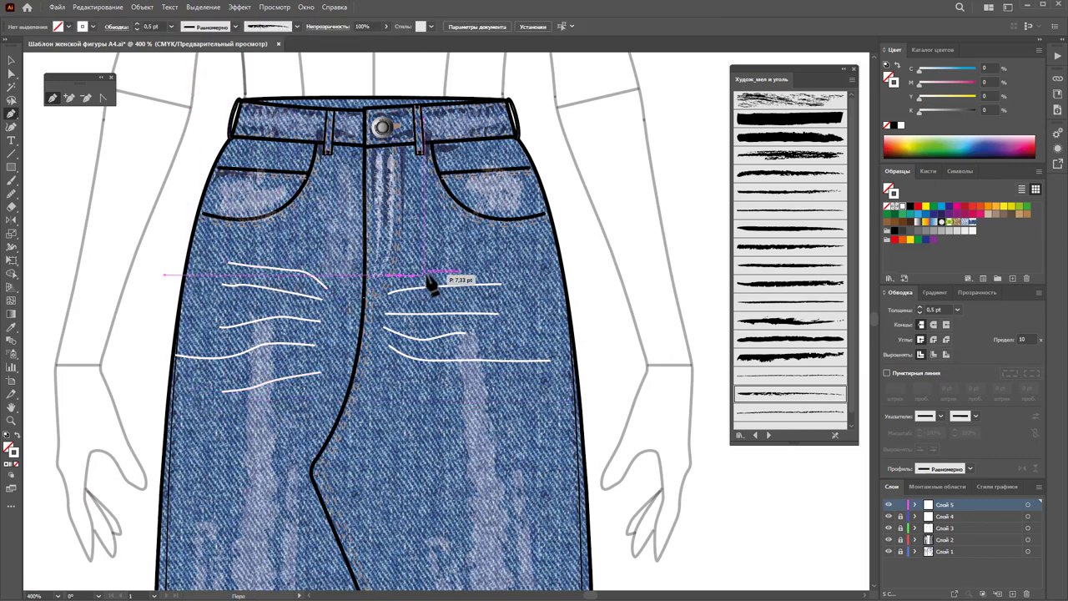
drag(501, 270, 508, 279)
key(ctrl+shift+a)
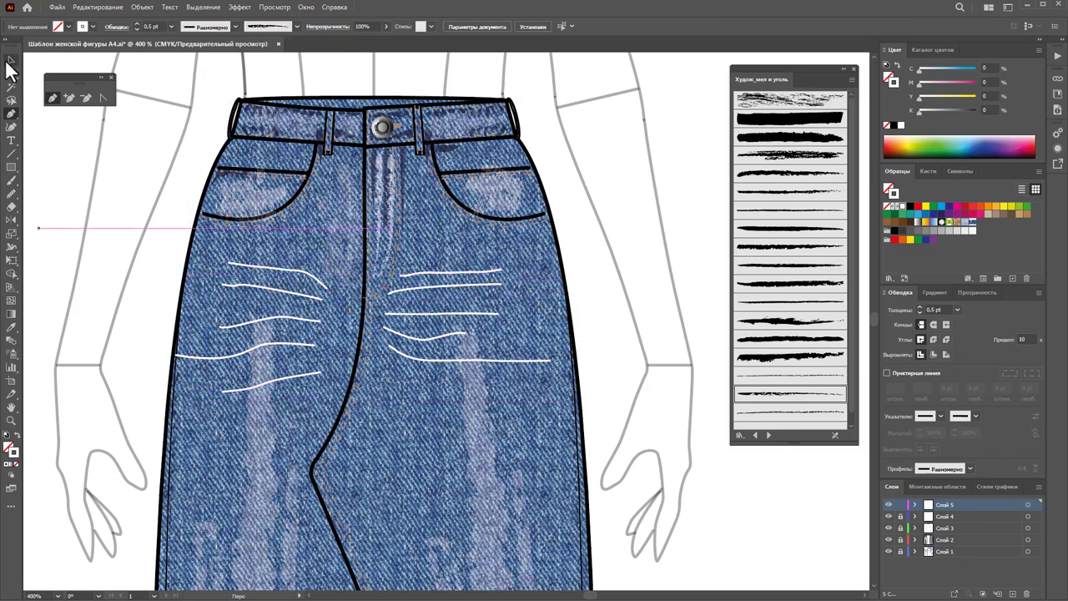
click(12, 61)
key(ctrl+a)
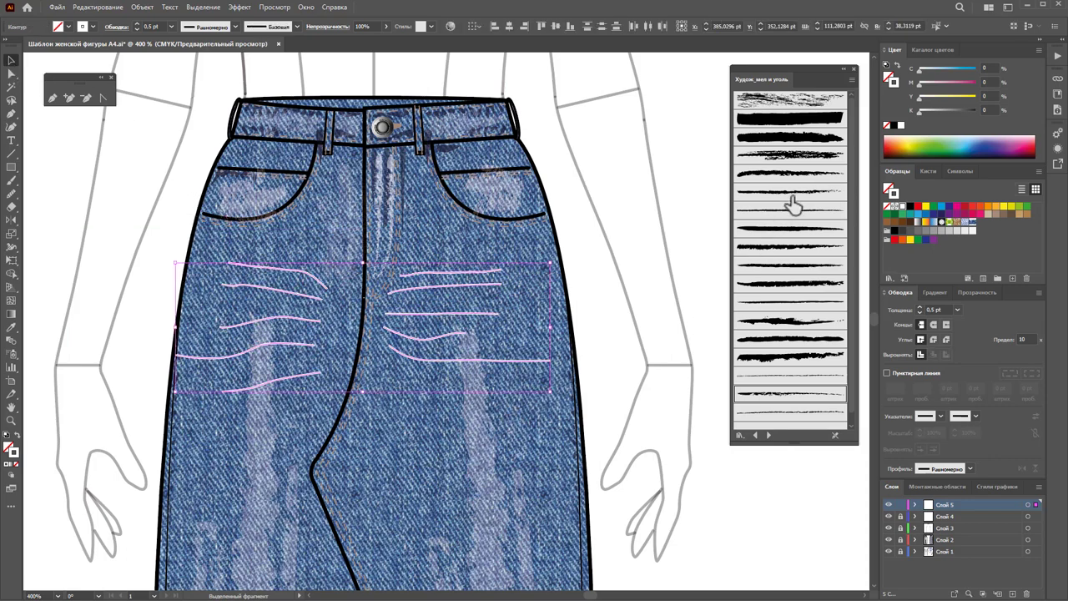
Step: Give the whiskers a thin rough charcoal brush at 36% opacity, then deselect them
click(788, 201)
click(766, 397)
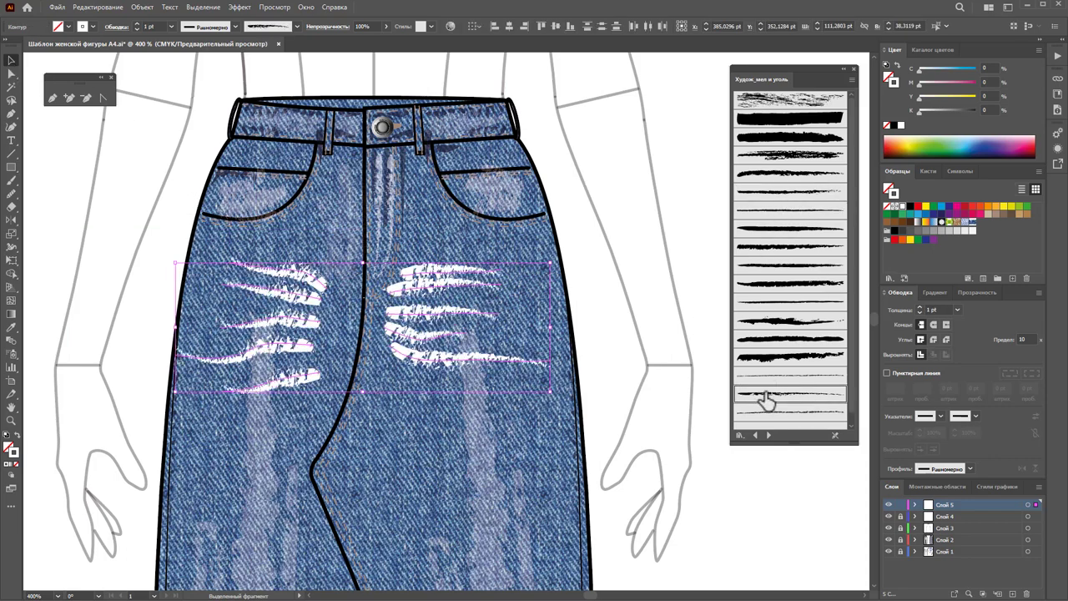
click(786, 412)
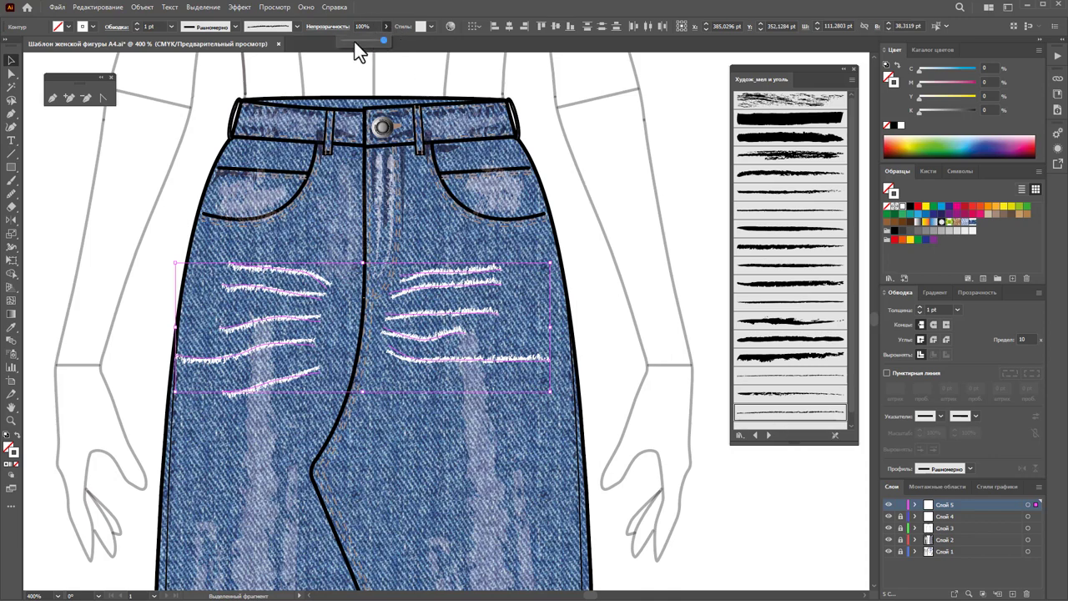
drag(354, 41, 357, 37)
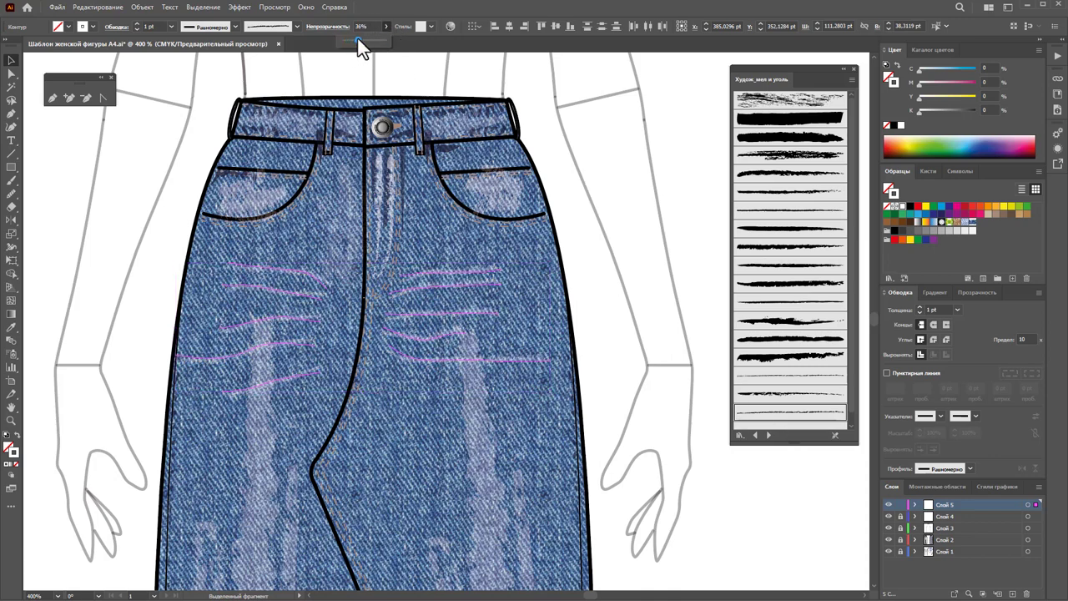
click(583, 257)
click(53, 97)
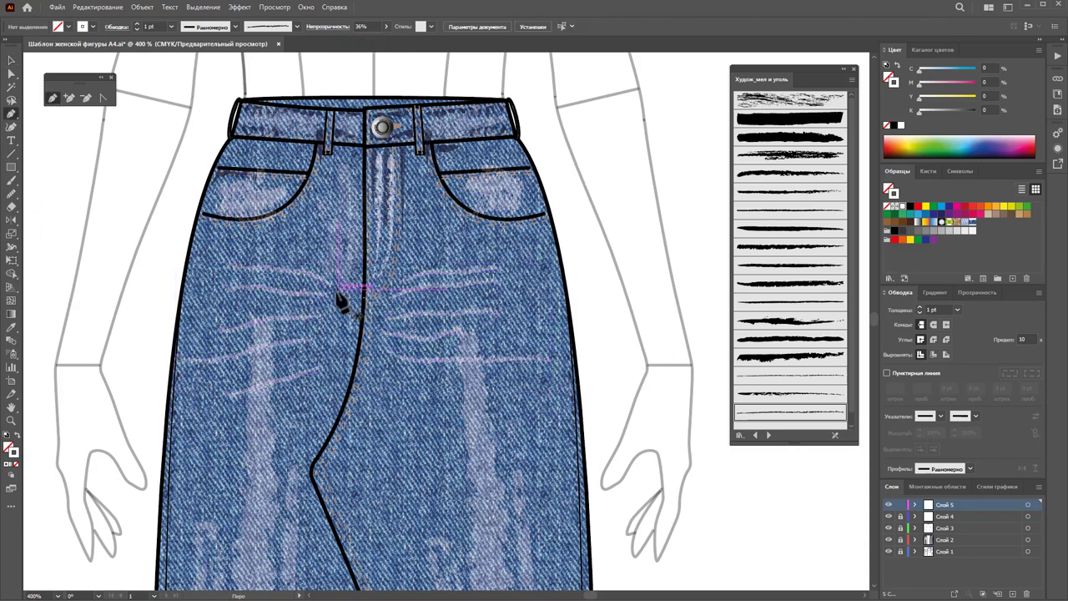
Step: Paint a line on the left hip and make it navy by sampling an existing stroke
drag(344, 299, 236, 281)
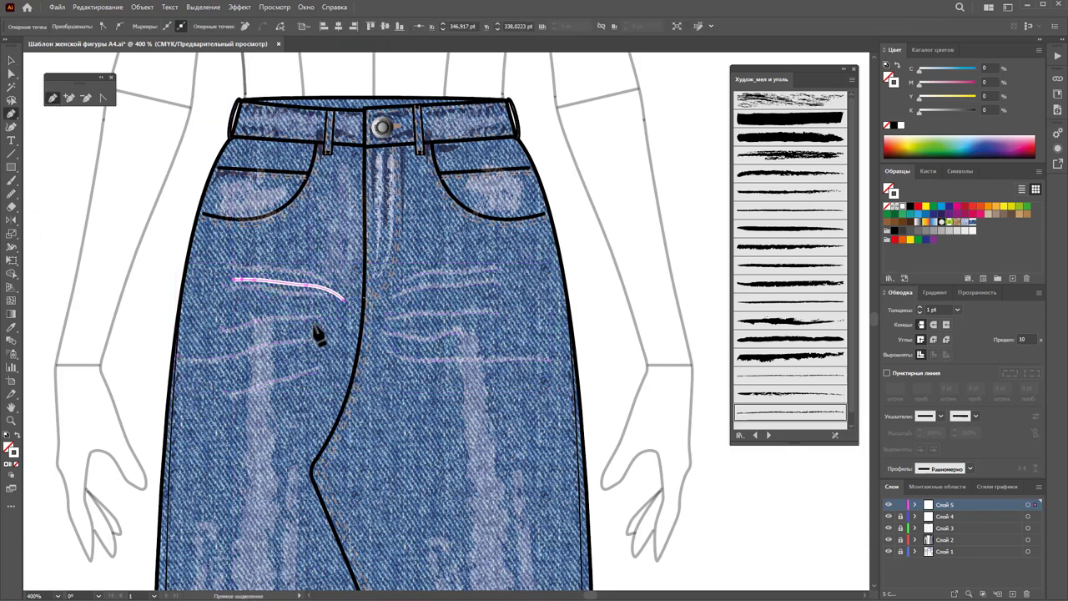
key(ctrl+shift+a)
click(12, 61)
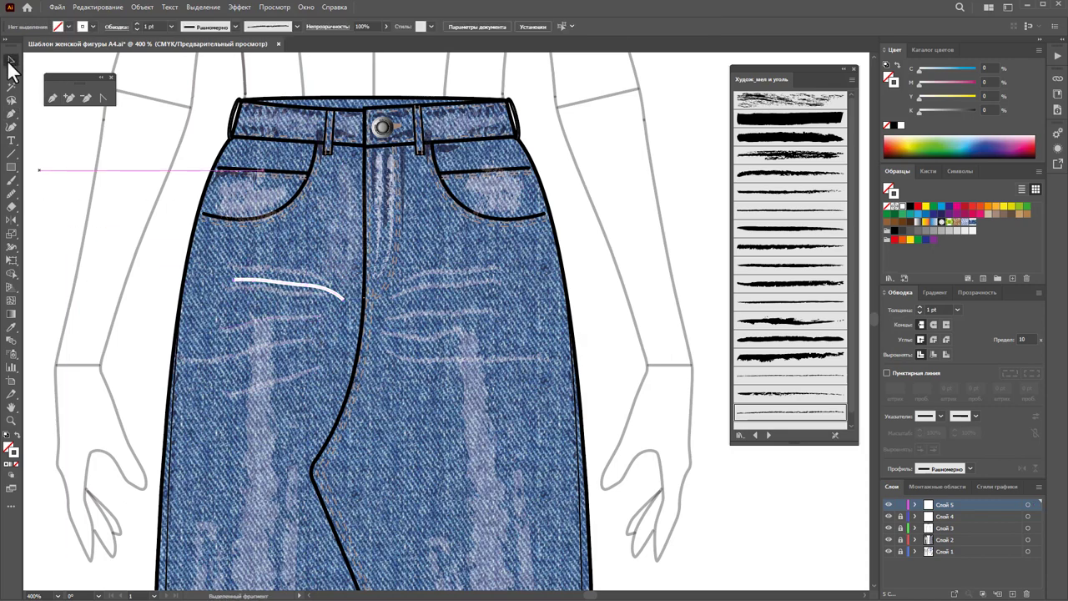
click(343, 301)
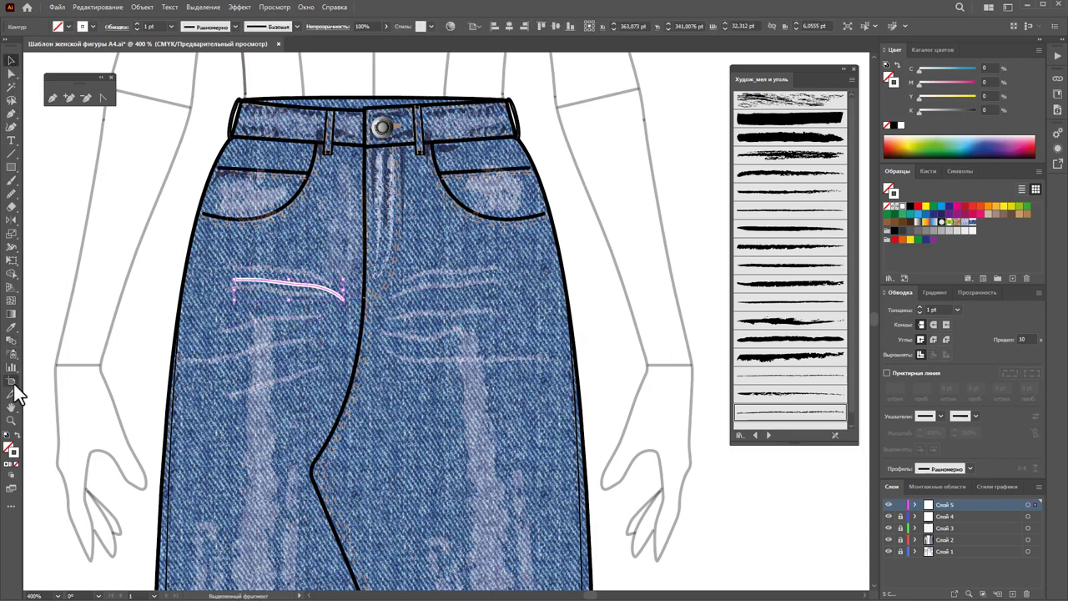
click(12, 327)
click(453, 144)
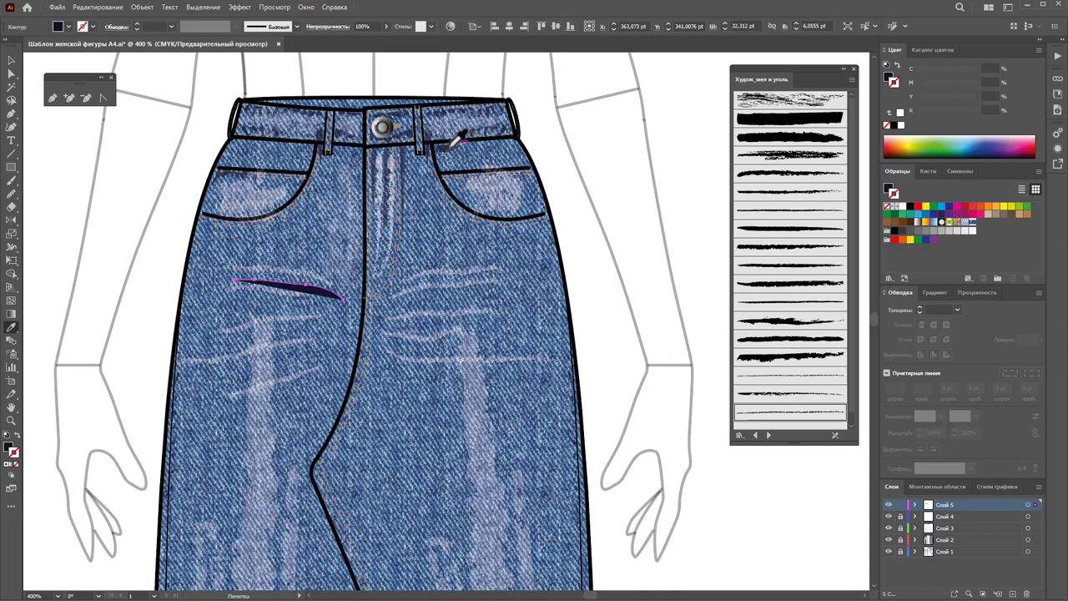
click(16, 440)
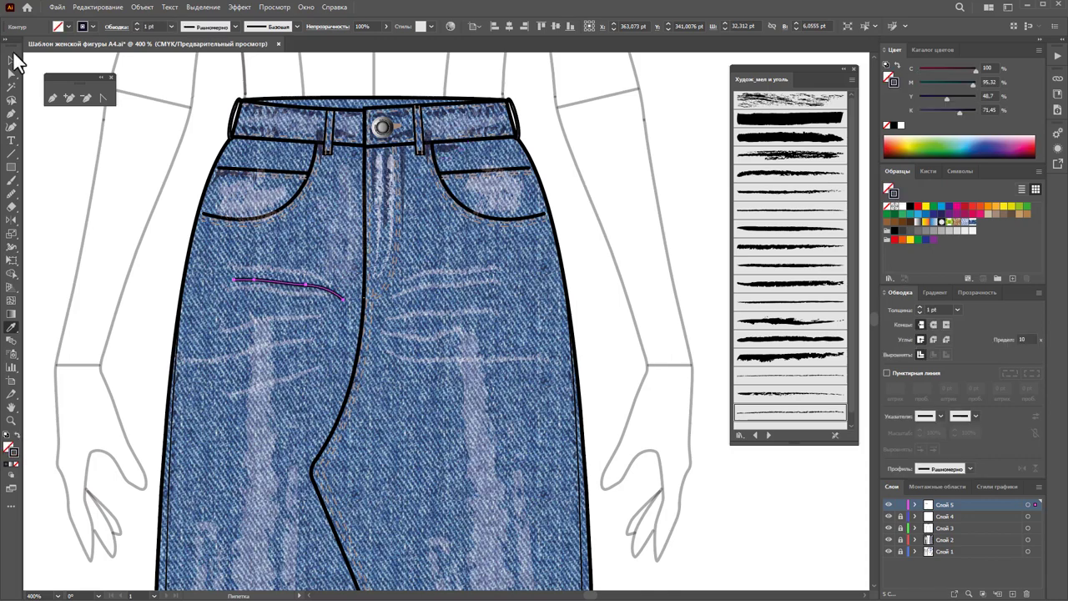
click(13, 59)
click(46, 111)
key(p)
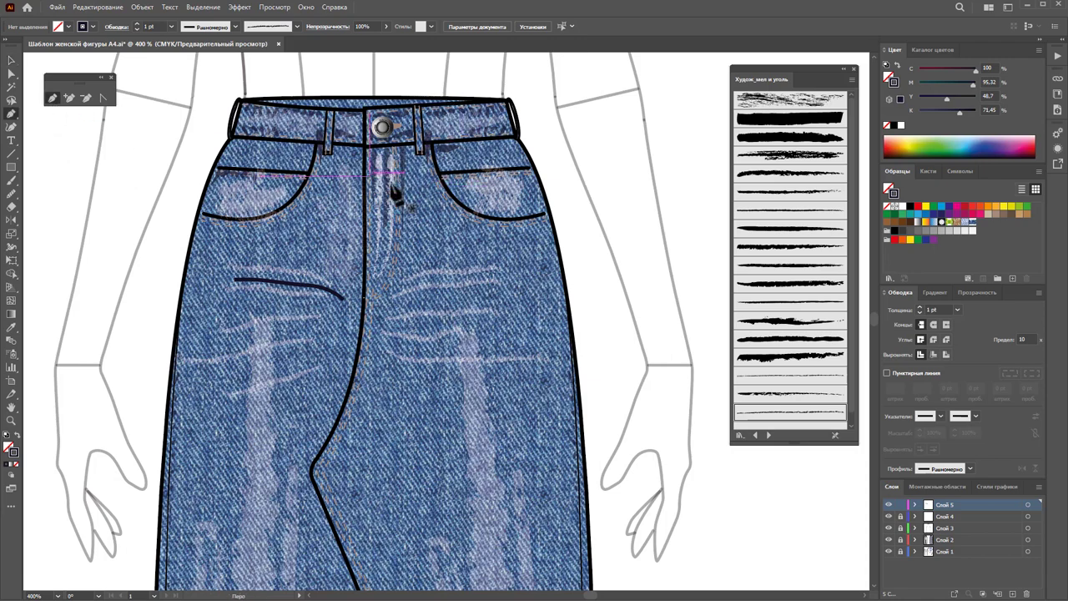
Step: Draw three curved wrinkle lines stacked down the left hip
click(342, 314)
click(235, 307)
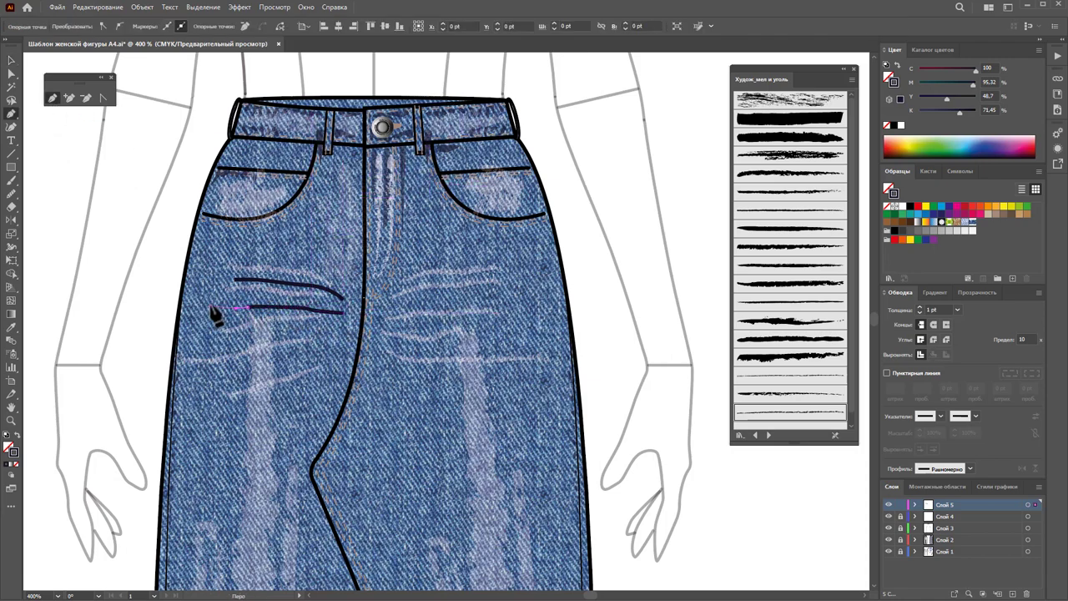
click(343, 327)
click(210, 340)
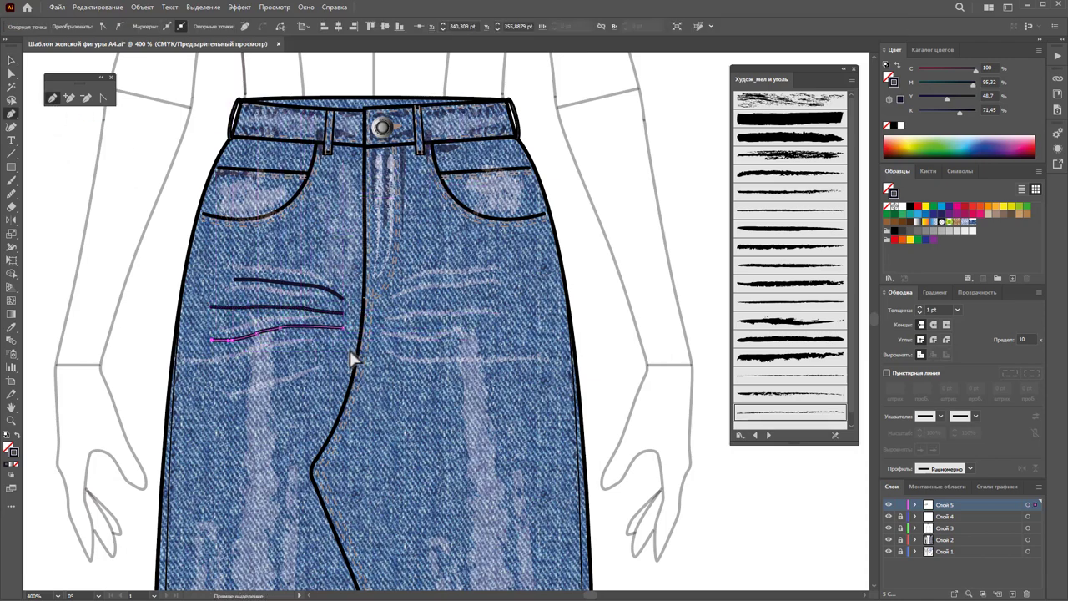
click(329, 346)
click(228, 365)
click(319, 372)
click(221, 391)
Step: Draw four white wrinkle curves on the right hip
click(386, 292)
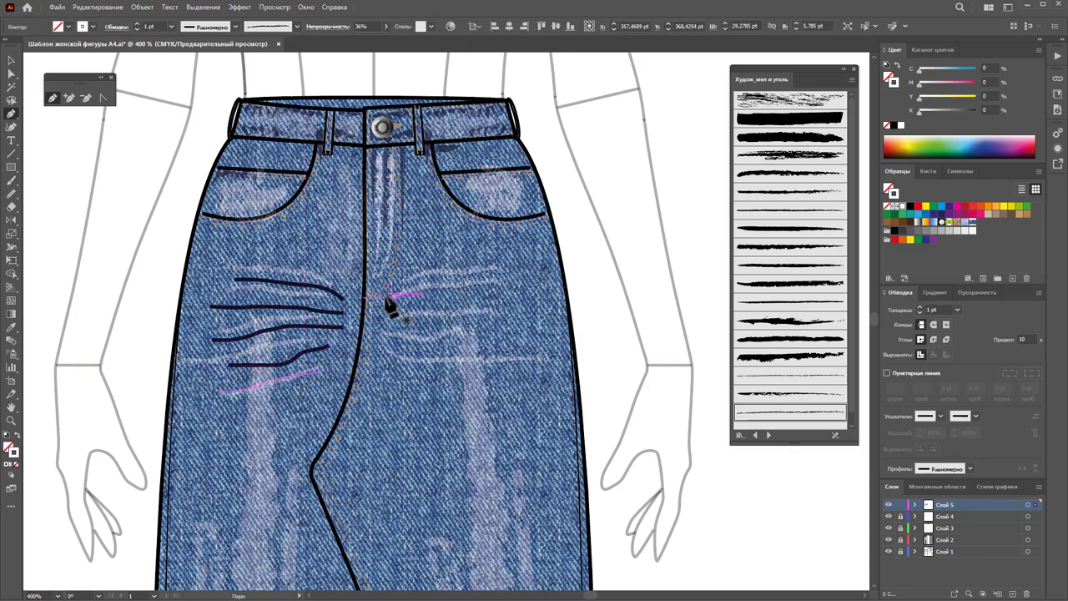
click(472, 298)
ctrl+click(384, 325)
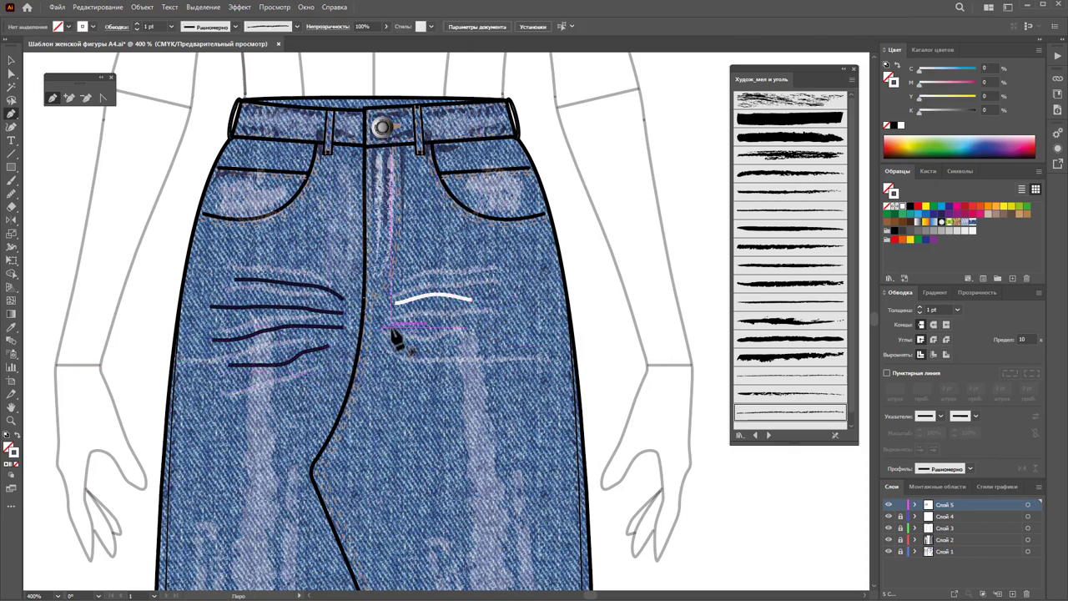
click(480, 325)
ctrl+click(518, 333)
click(394, 351)
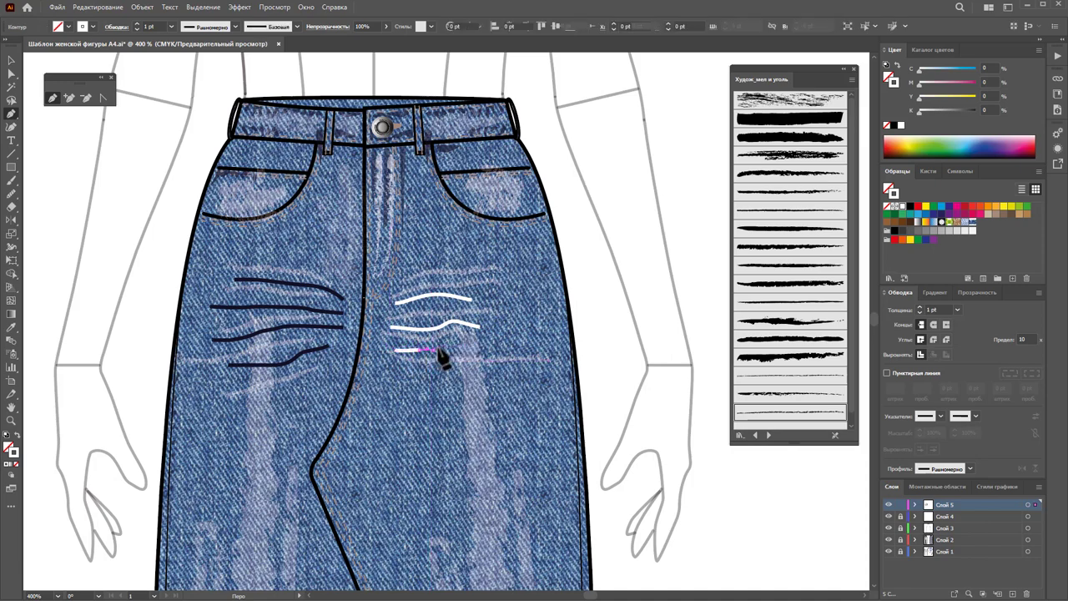
click(434, 350)
ctrl+click(484, 370)
click(382, 365)
click(519, 380)
ctrl+click(334, 333)
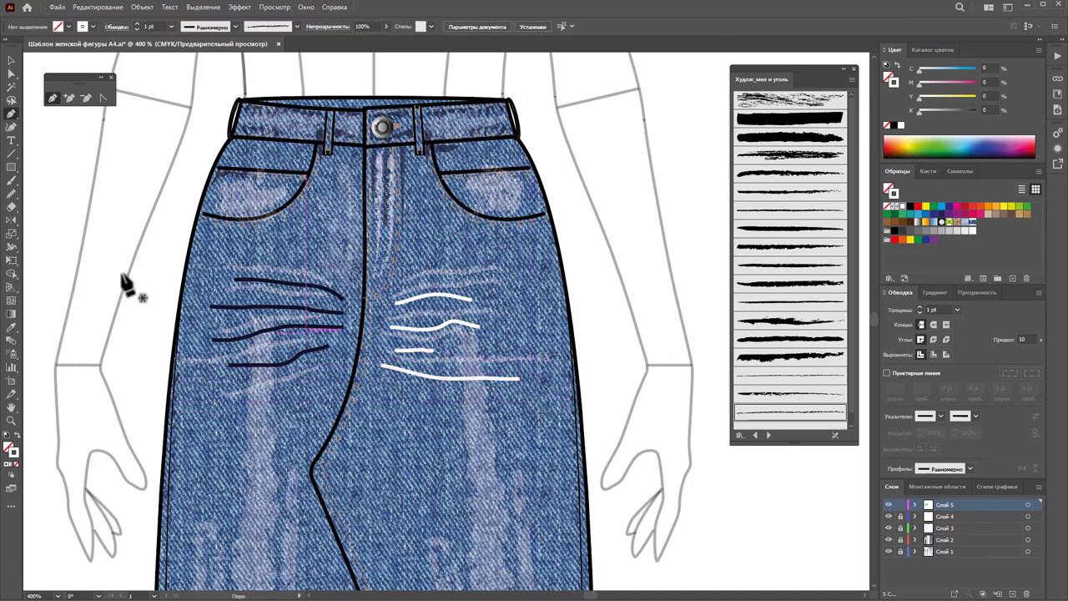
Step: Select the white right-hip curves and eyedropper the navy left-hip stroke onto them
click(12, 61)
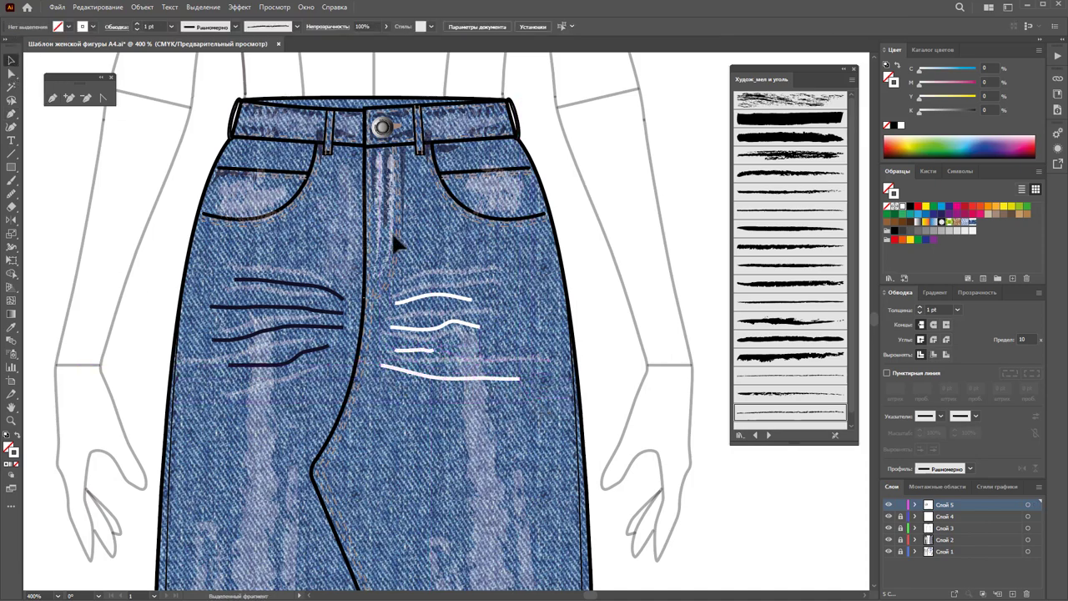
click(445, 298)
shift+click(451, 324)
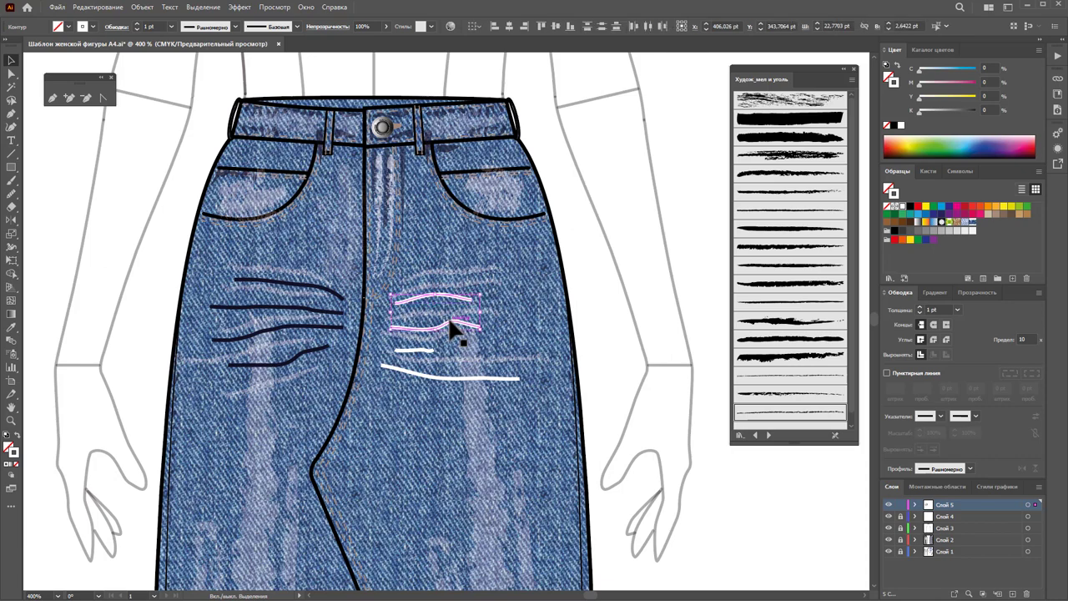
shift+click(410, 350)
click(12, 326)
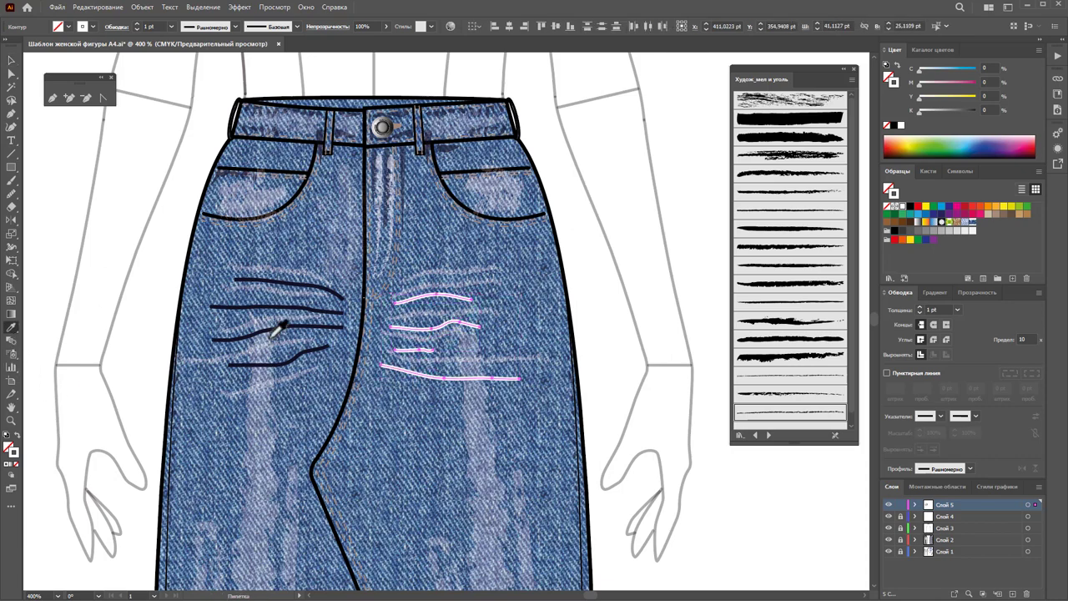
click(312, 349)
Step: Select the left and right wrinkle lines, apply a thin chalk brush at 37% opacity, and deselect them
click(12, 60)
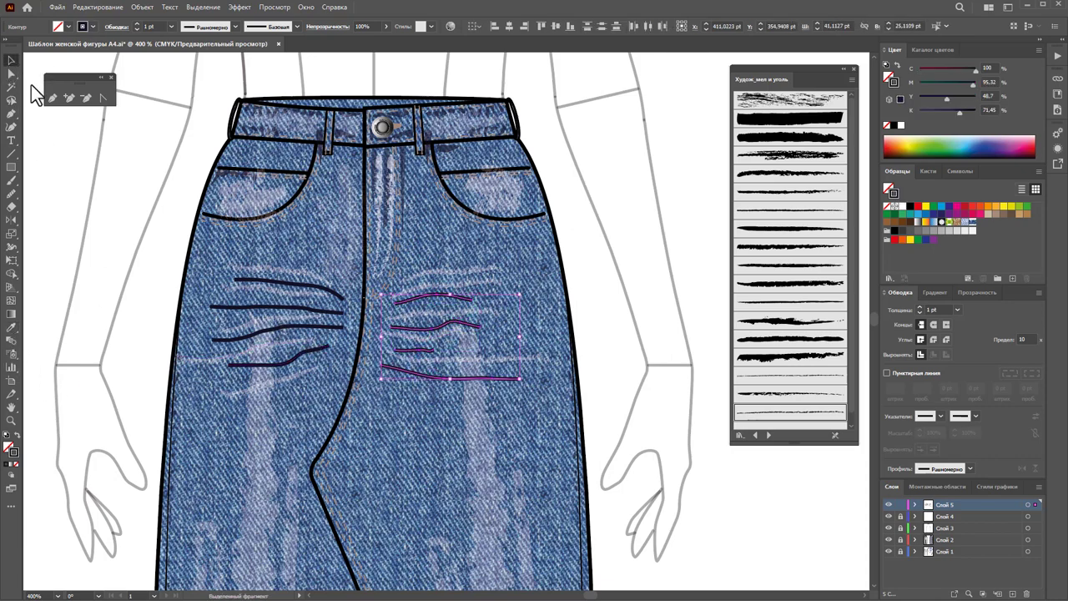
shift+click(291, 359)
shift+click(294, 336)
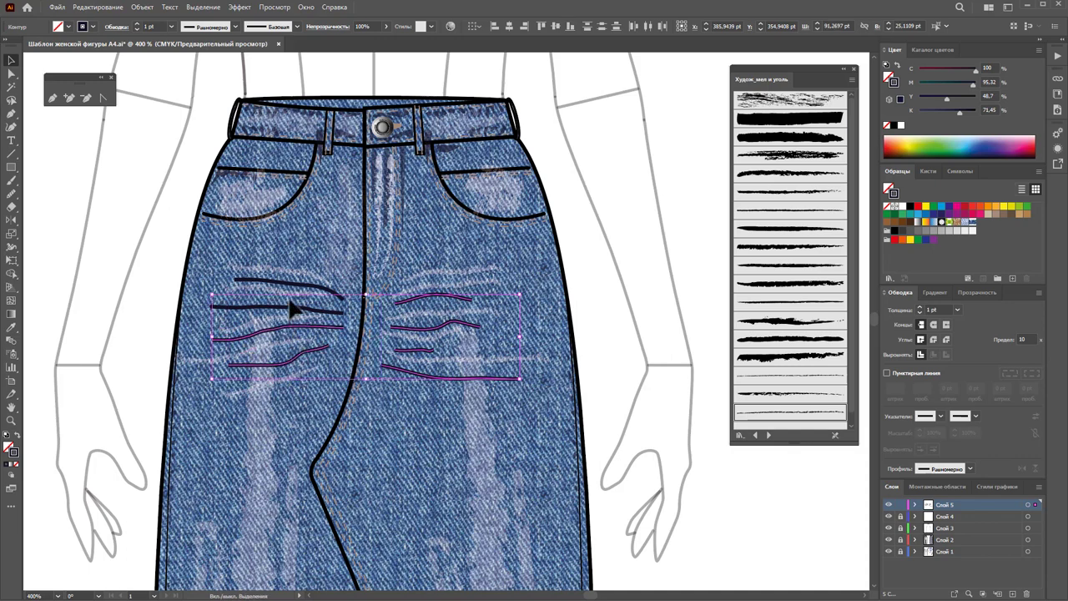
shift+click(291, 308)
shift+click(296, 284)
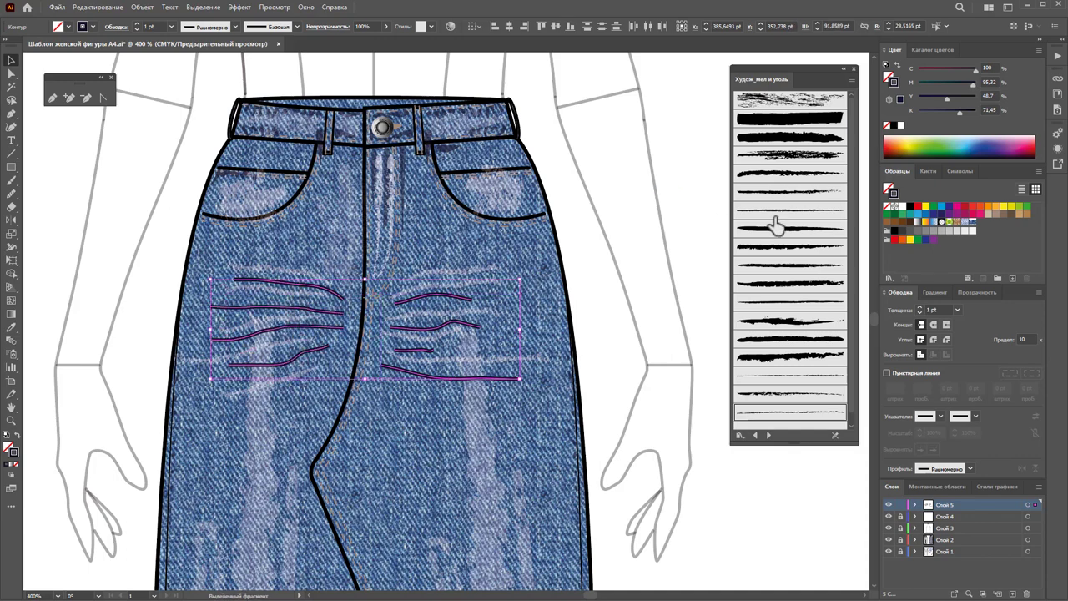
click(796, 193)
click(801, 396)
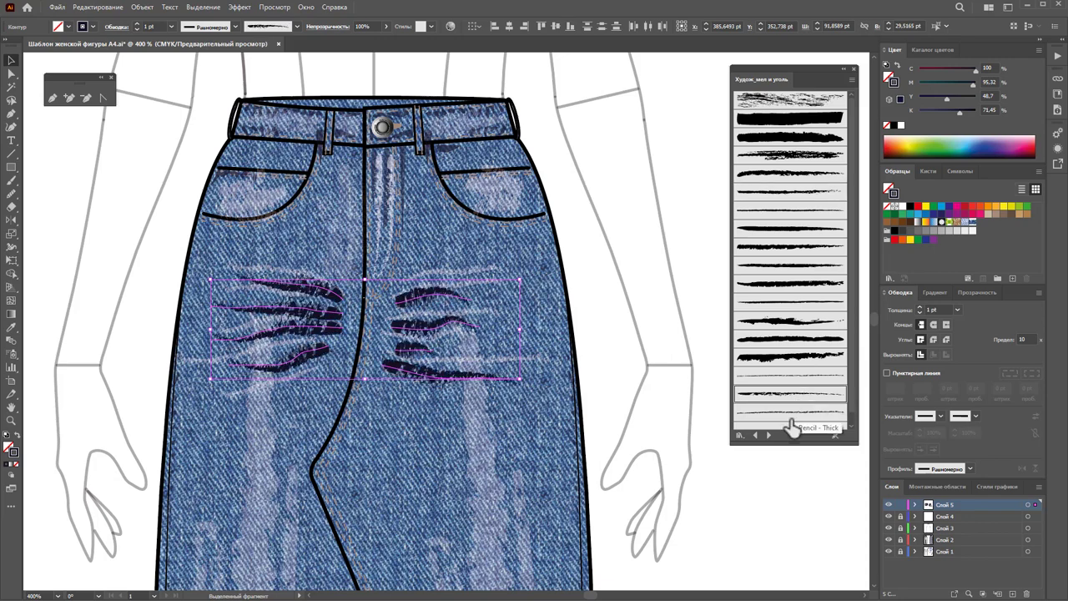
click(791, 415)
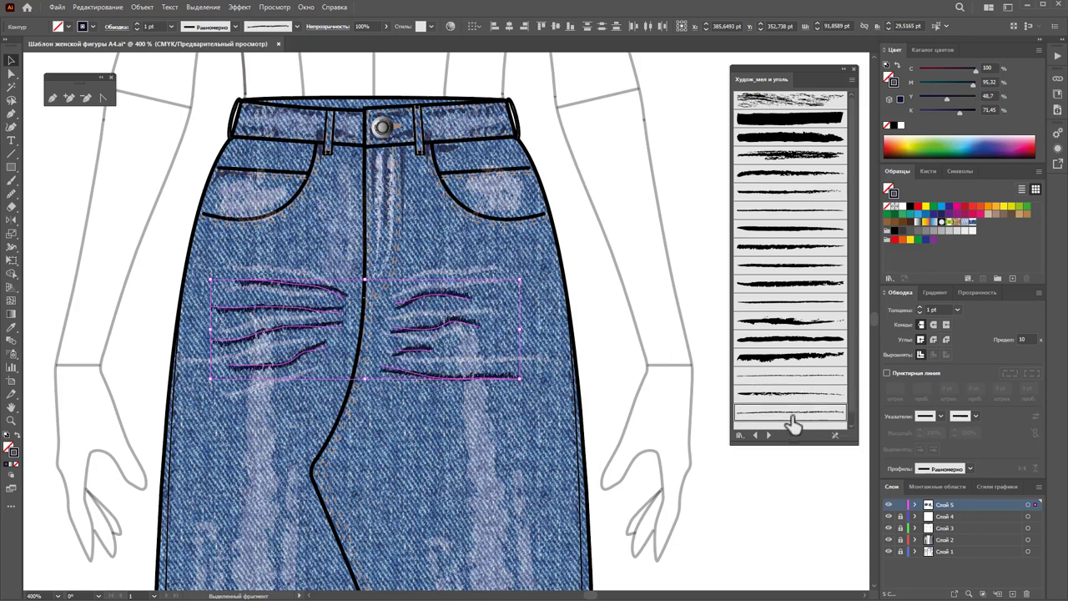
click(385, 27)
click(356, 38)
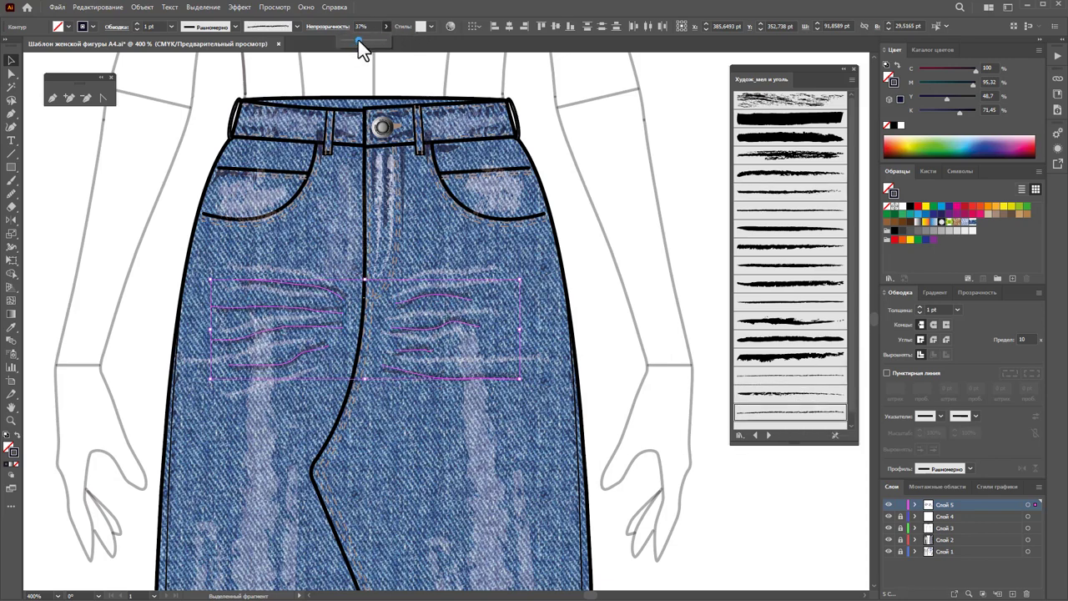
click(581, 348)
Step: Zoom out to the whole figure and move a faded stroke up and left on the skirt
key(z)
alt+click(500, 353)
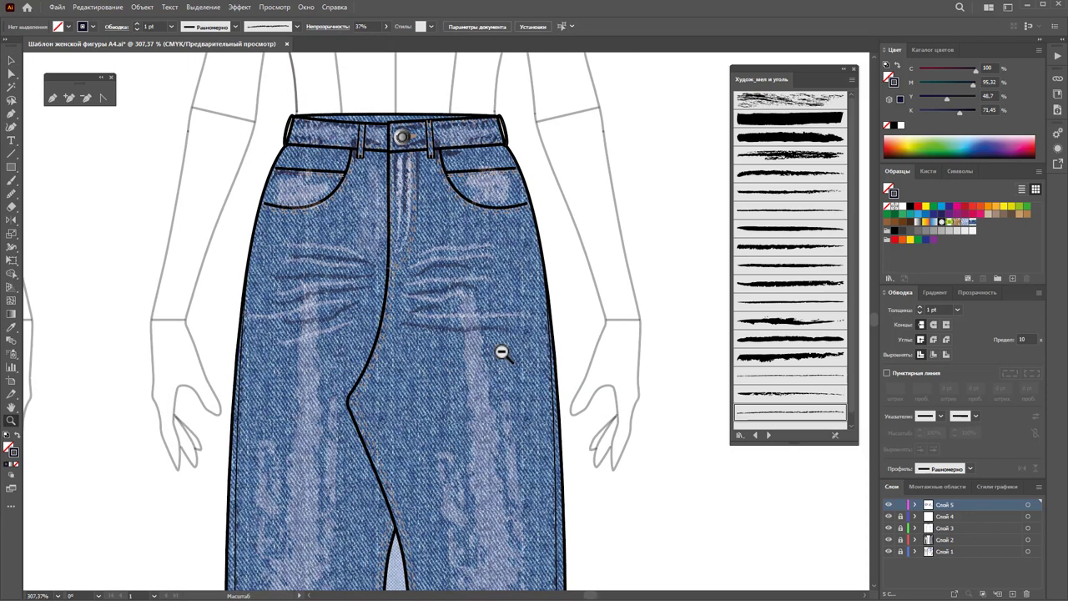
alt+click(488, 281)
alt+click(483, 336)
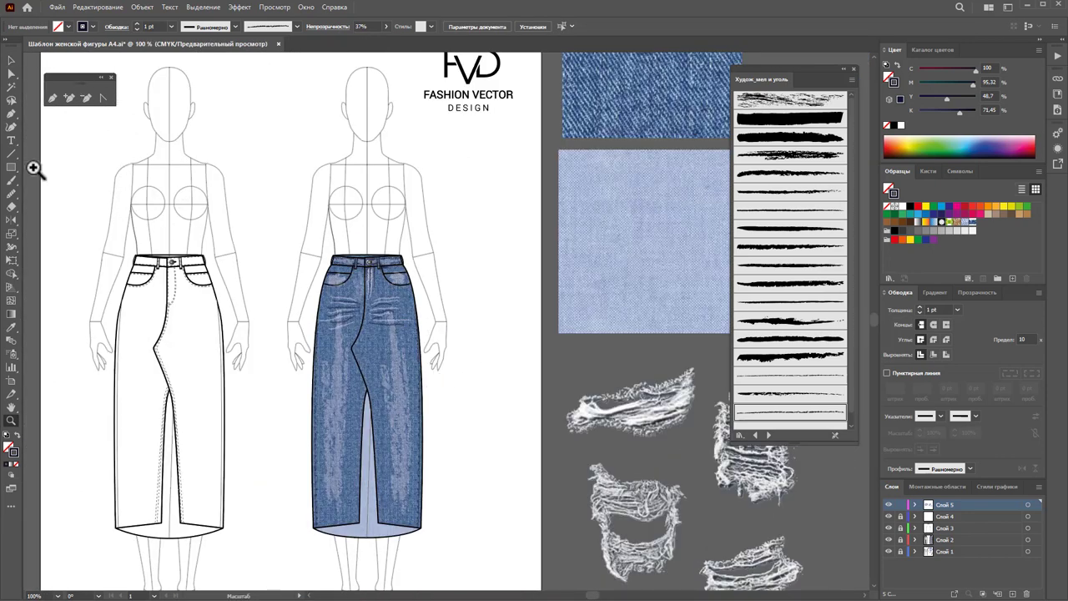
click(12, 60)
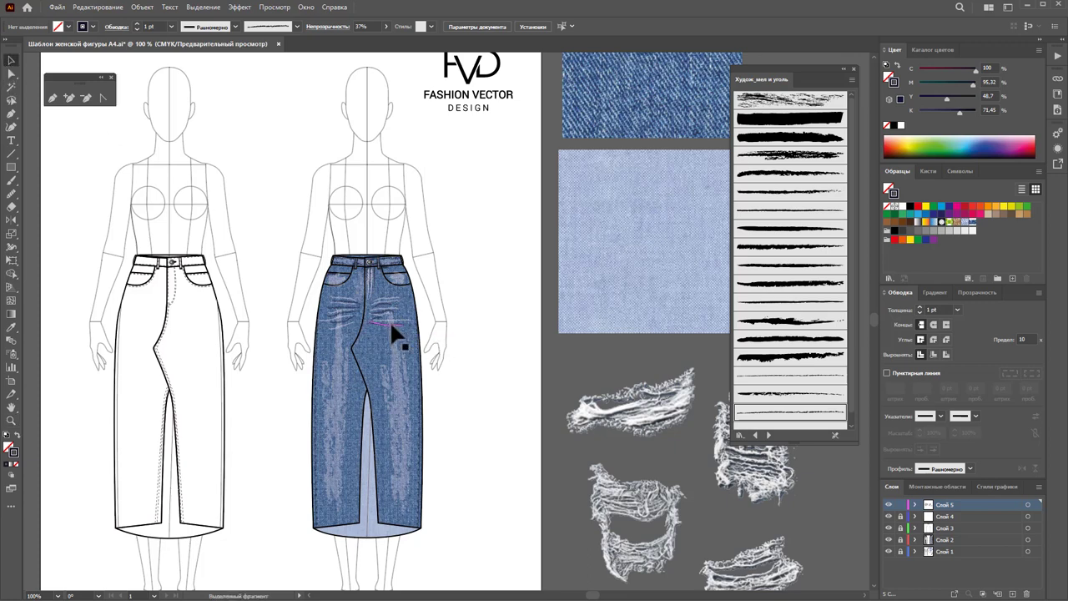
drag(391, 325, 343, 307)
Step: Fade the wrinkle stroke group to 18% opacity and reposition a faded stroke
click(340, 298)
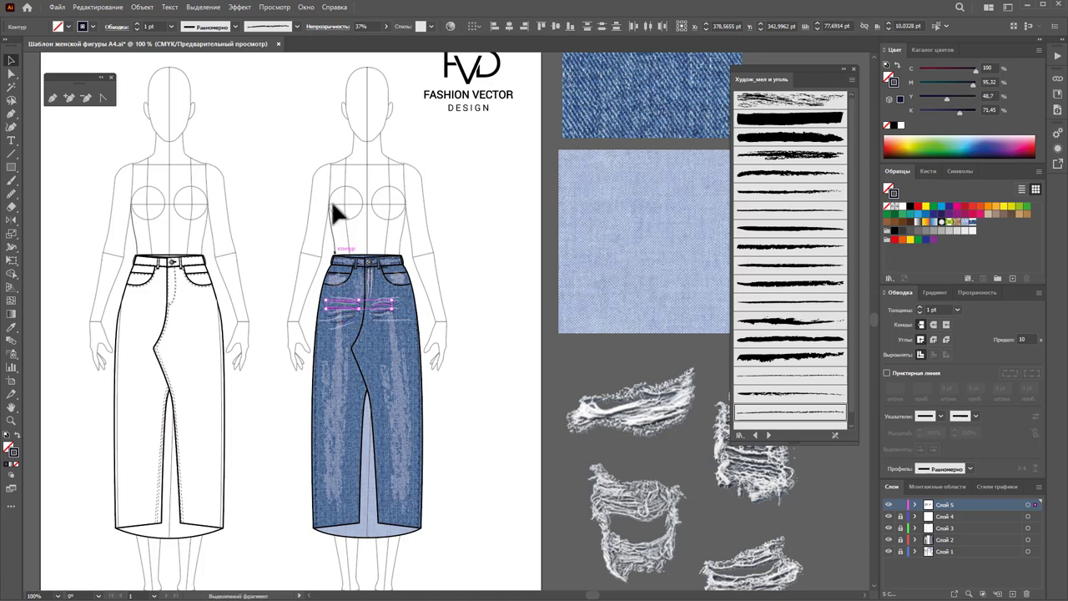
drag(351, 44, 345, 42)
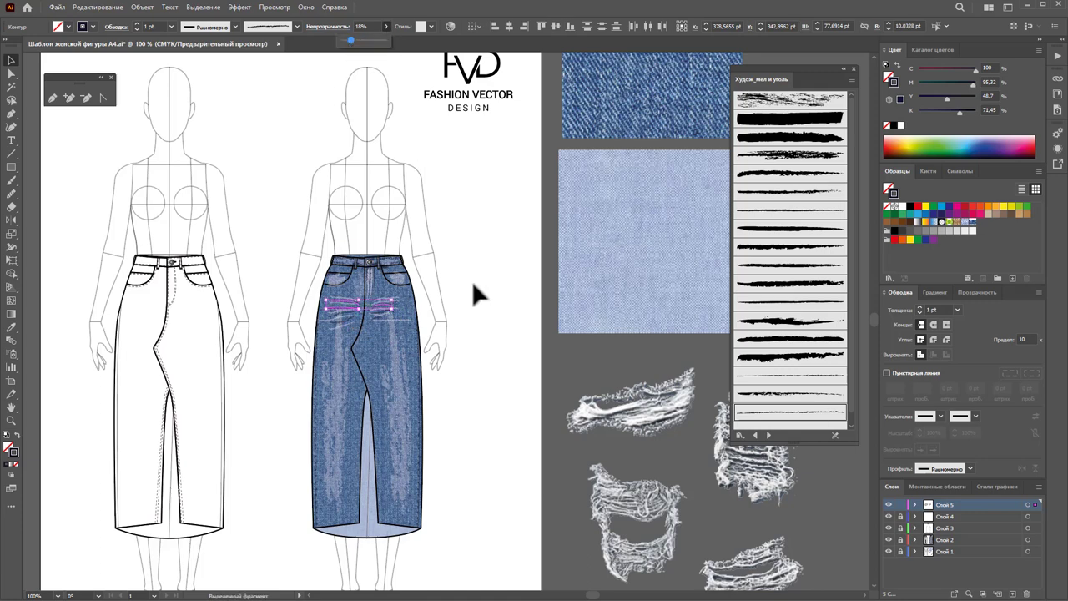
click(471, 280)
mouse_move(382, 311)
mouse_down()
mouse_move(346, 321)
mouse_move(396, 325)
mouse_move(393, 315)
mouse_up()
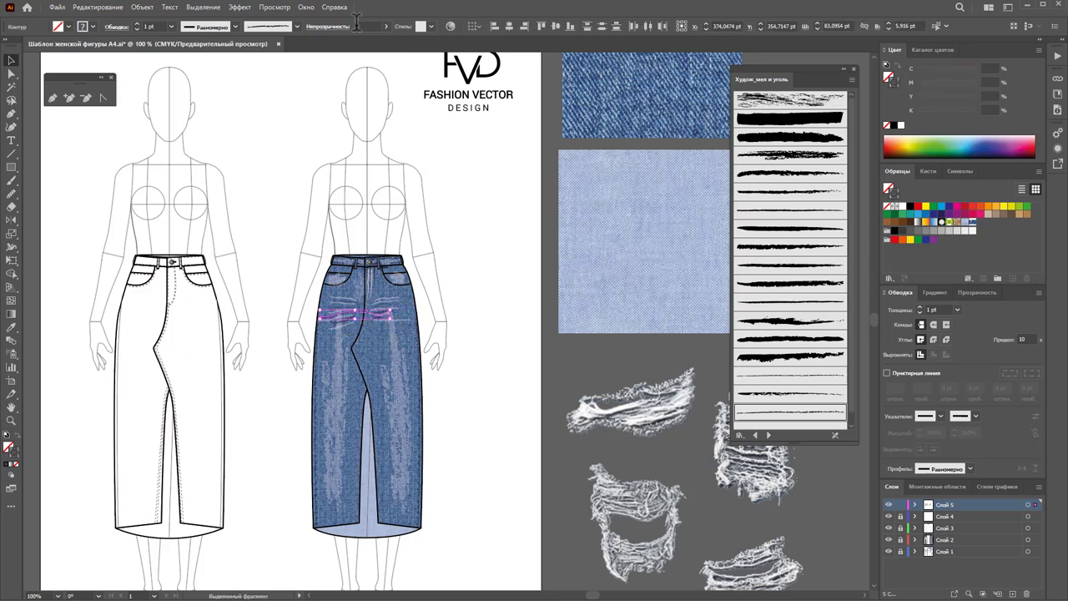
click(499, 269)
Step: Zoom in on the skirt and adjust the faded stroke near the pocket
click(11, 420)
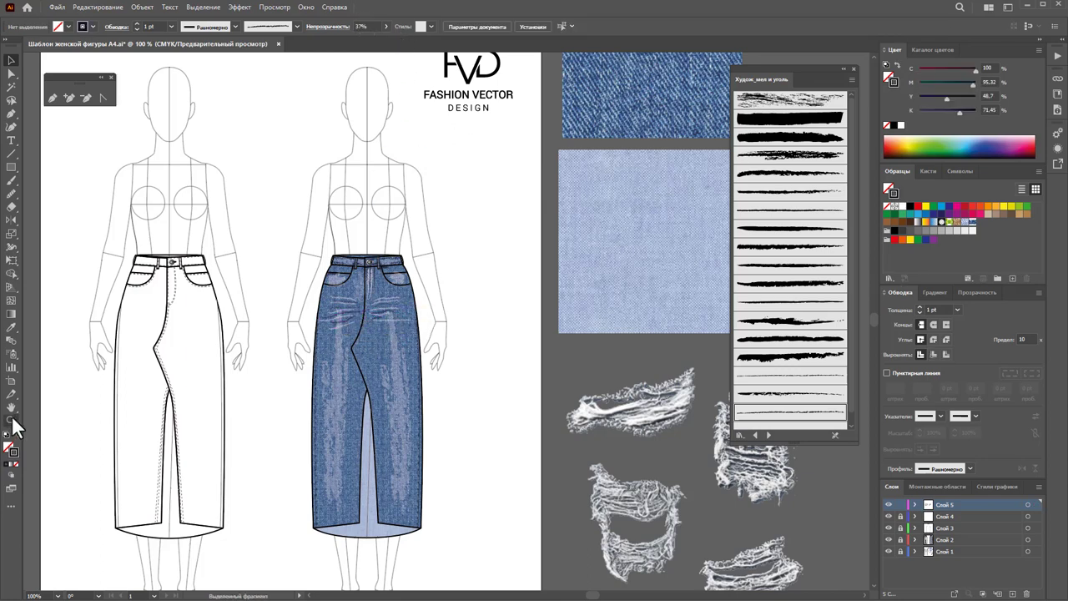
drag(335, 455, 424, 440)
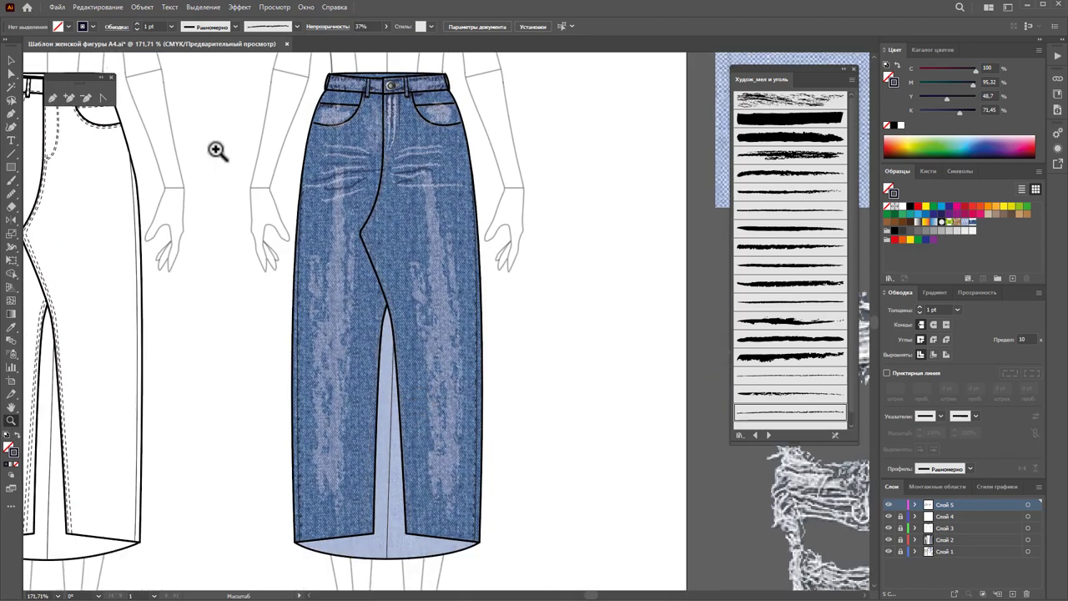
click(12, 62)
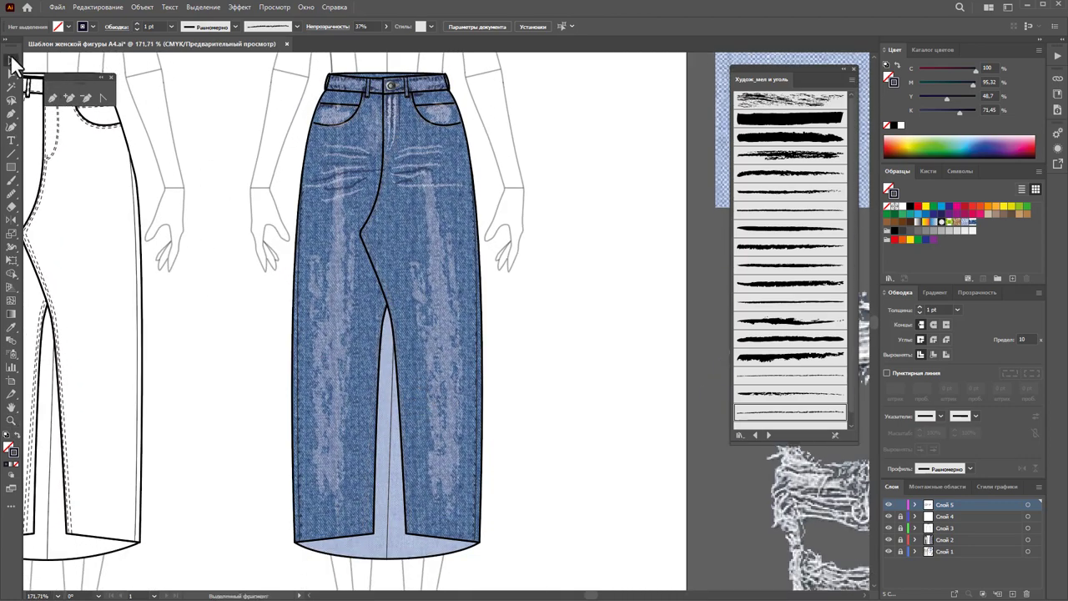
click(353, 178)
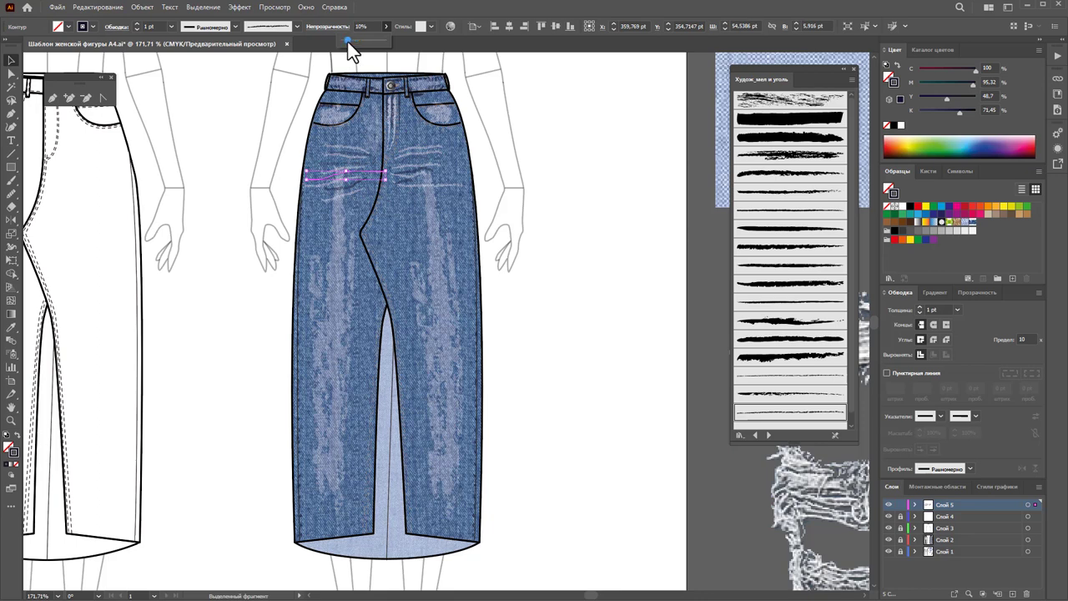
drag(414, 179, 409, 177)
drag(347, 40, 359, 41)
Step: Fade the left-thigh stroke to 16% opacity
click(356, 187)
click(384, 27)
drag(359, 40, 350, 39)
click(542, 155)
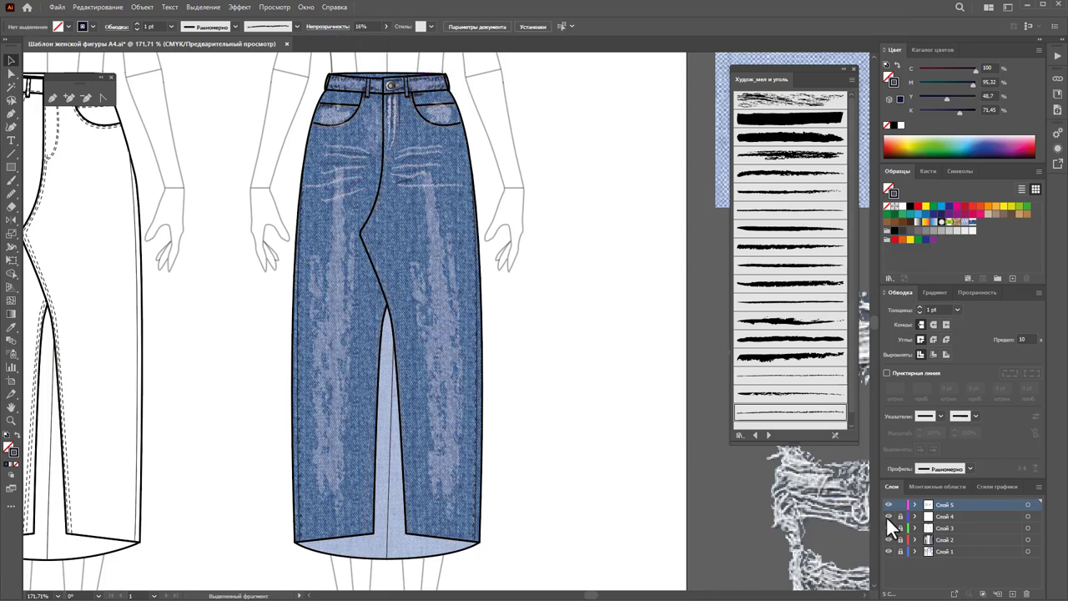
Step: Lower the jeans shading group's opacity and check the fly stitching lines
click(428, 83)
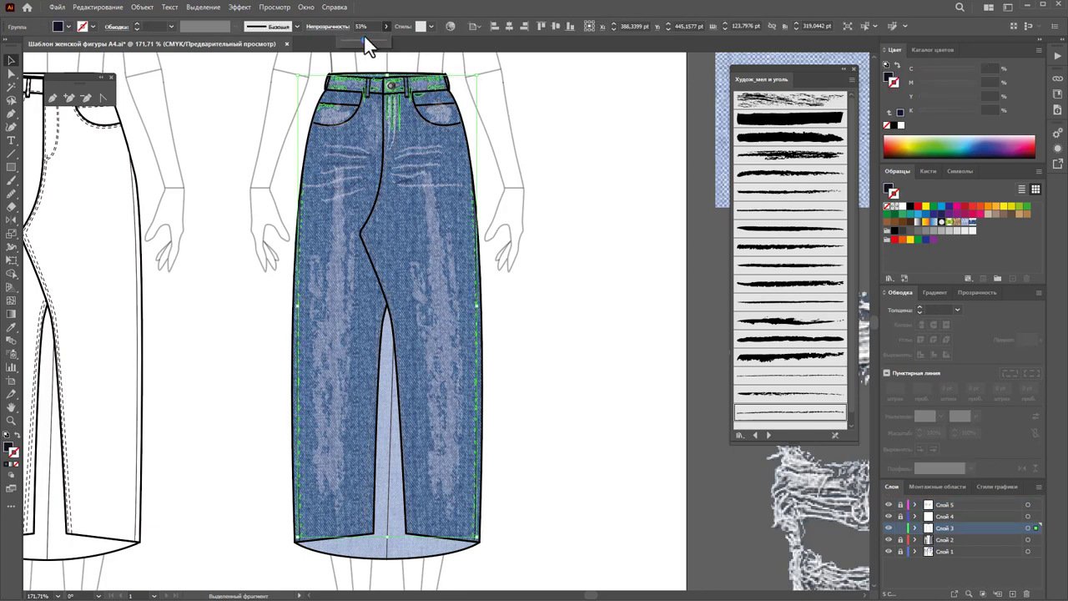
drag(364, 39, 352, 41)
click(563, 158)
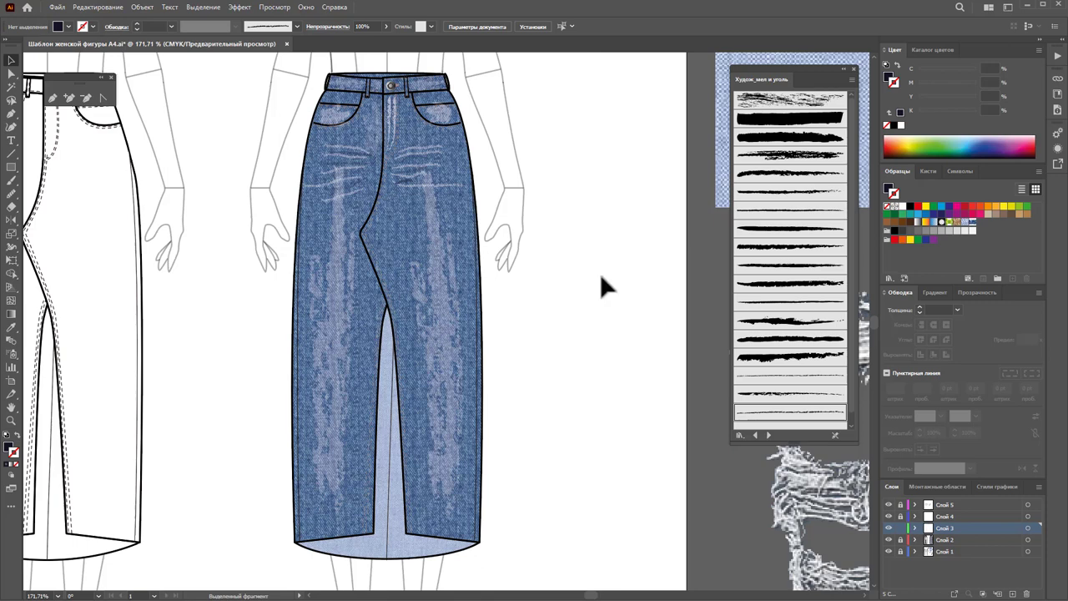
click(393, 121)
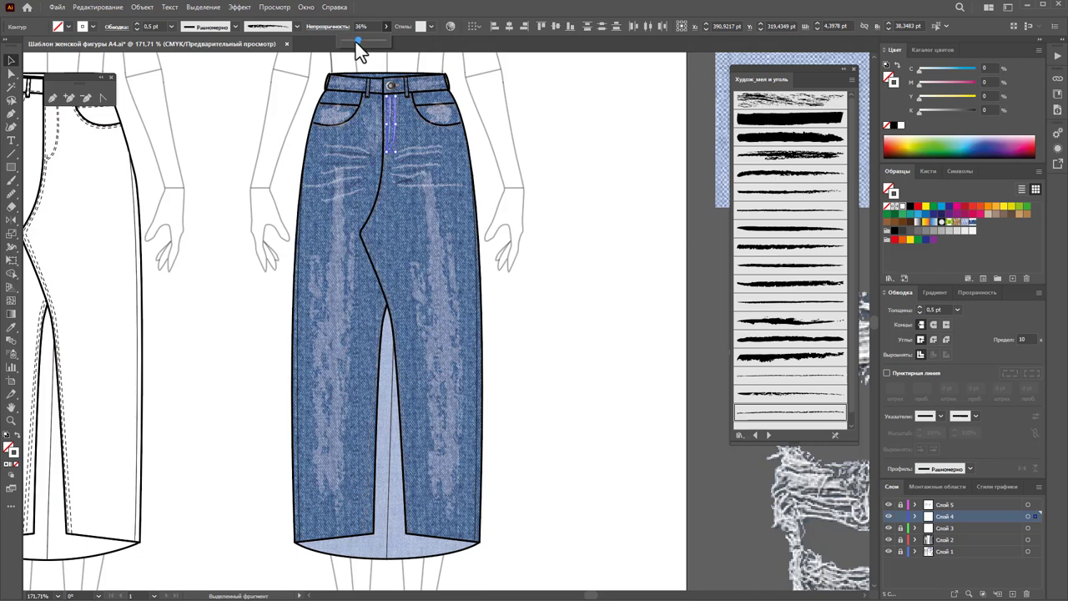
click(555, 143)
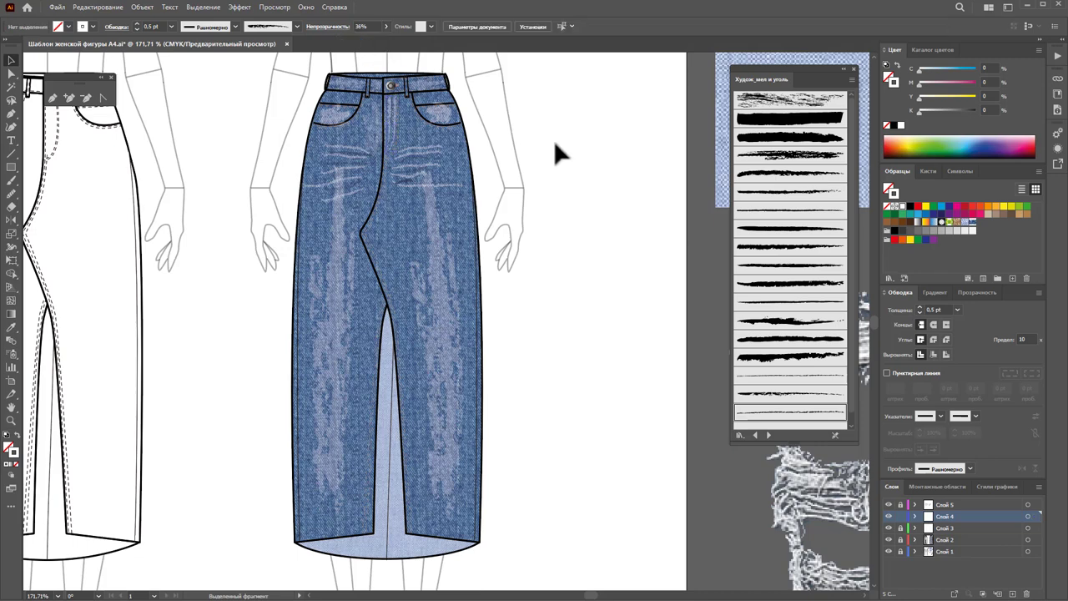
Step: Lower the denim texture's opacity on the skirt to fade it
click(427, 300)
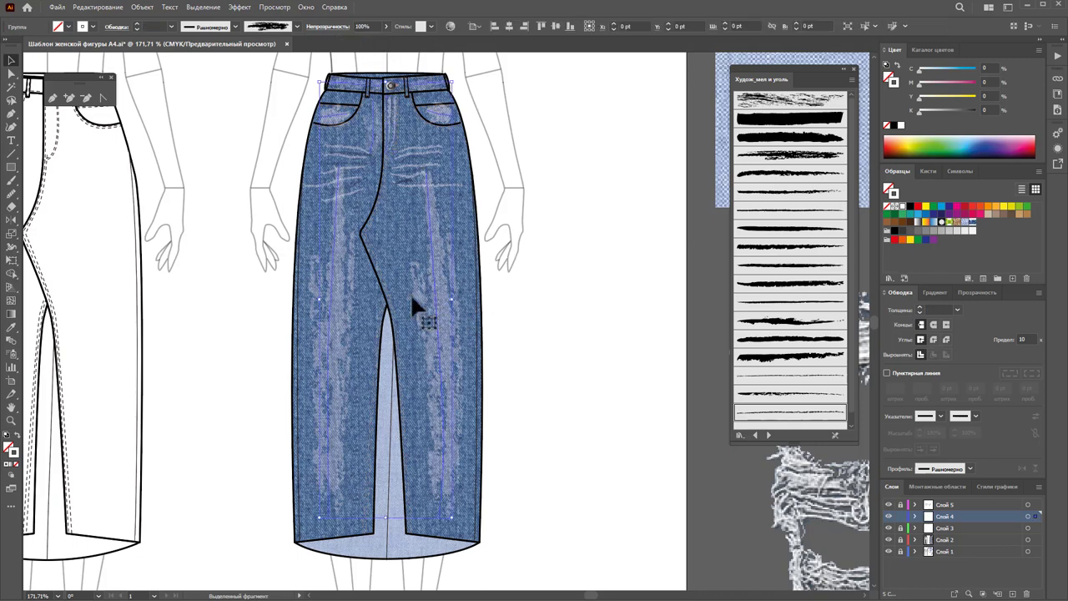
click(387, 27)
drag(387, 39, 368, 41)
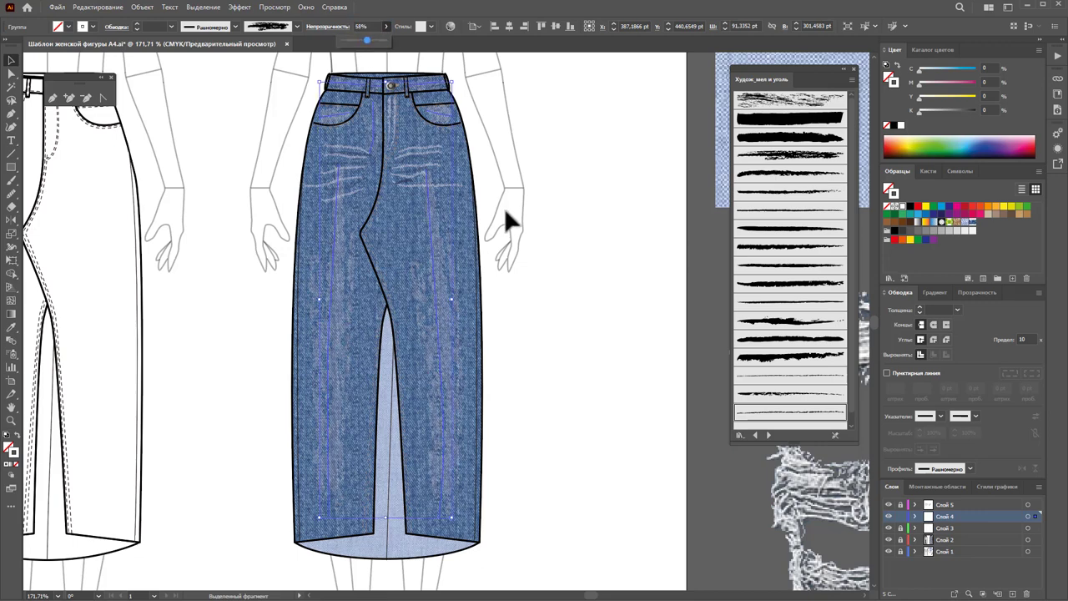
click(572, 208)
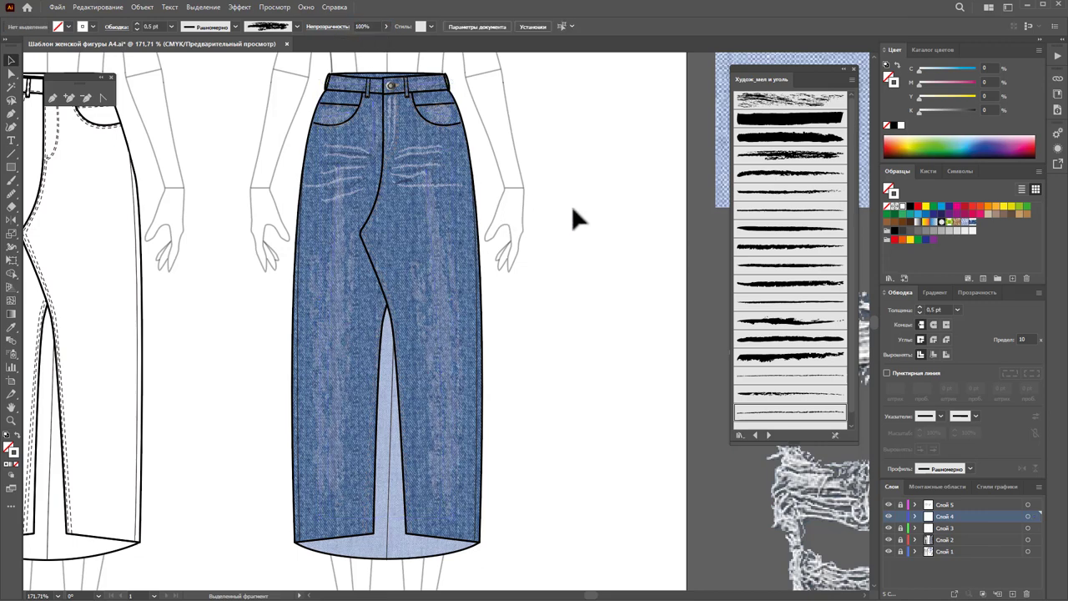
Step: Unlock Layer 5 and set the hip whisker strokes to 27% opacity
click(900, 504)
click(947, 504)
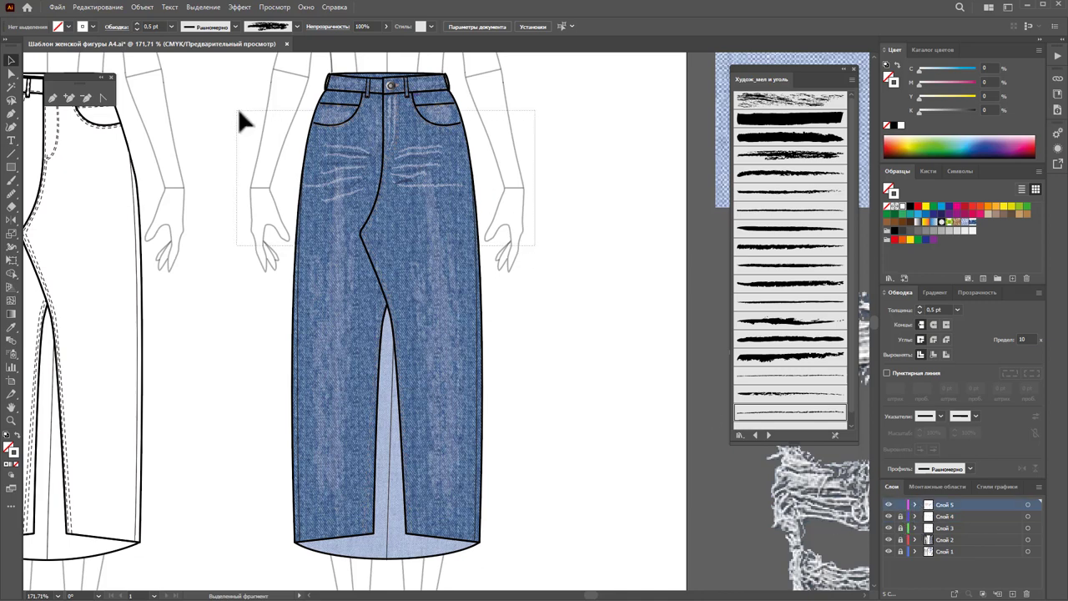
click(351, 155)
click(386, 26)
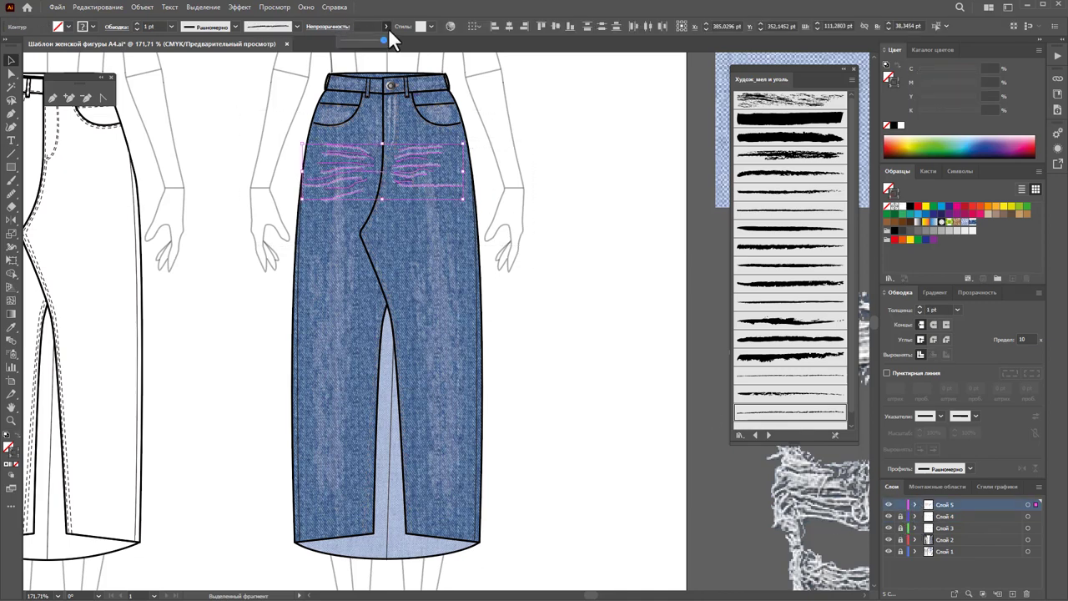
drag(376, 41, 351, 41)
click(349, 40)
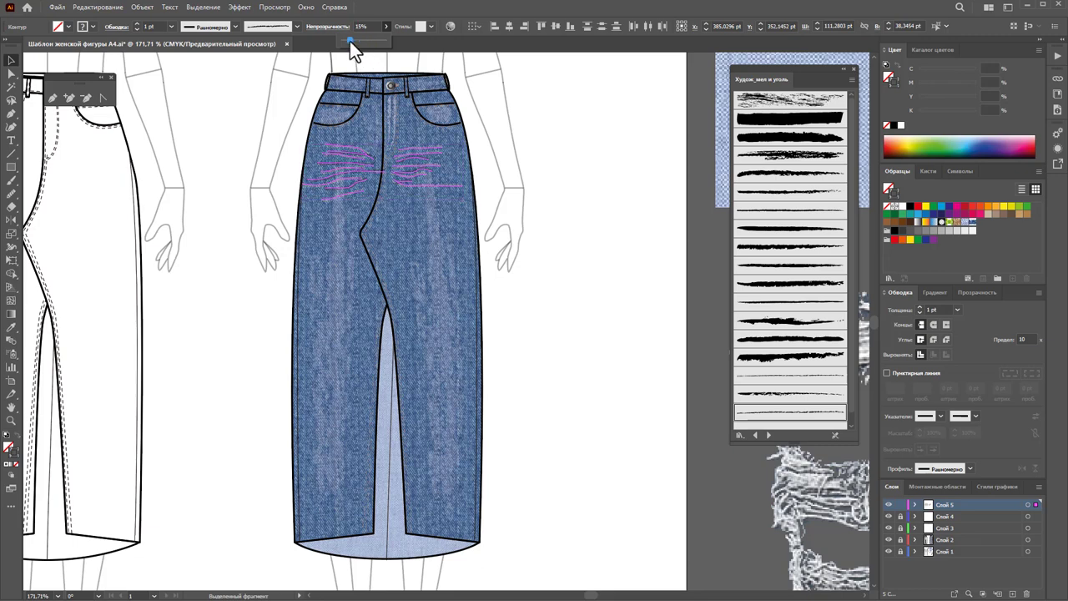
click(550, 153)
key(ctrl+z)
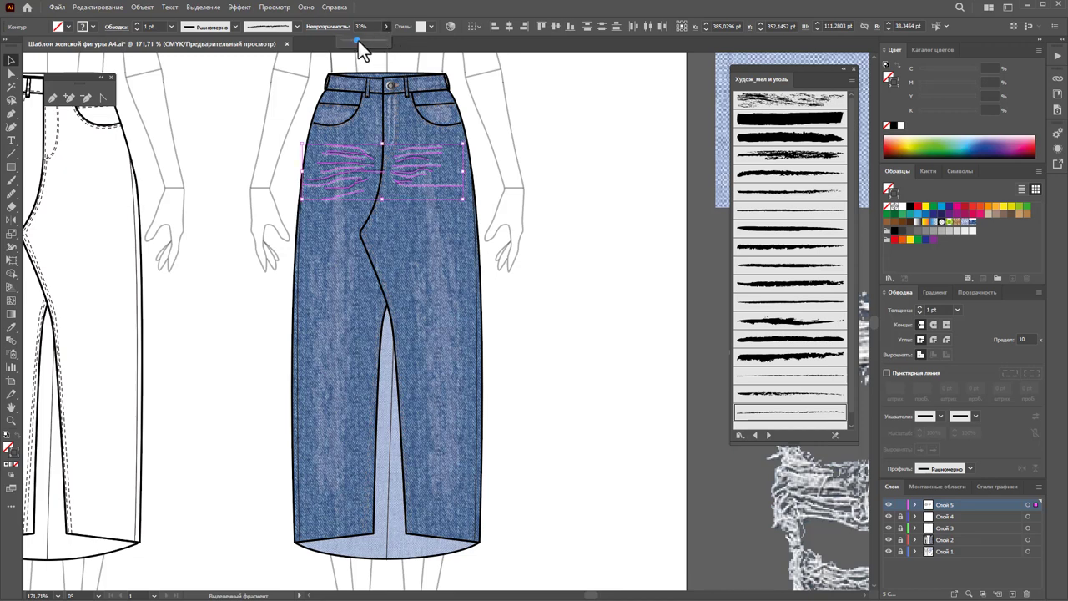
drag(358, 41, 354, 41)
click(545, 205)
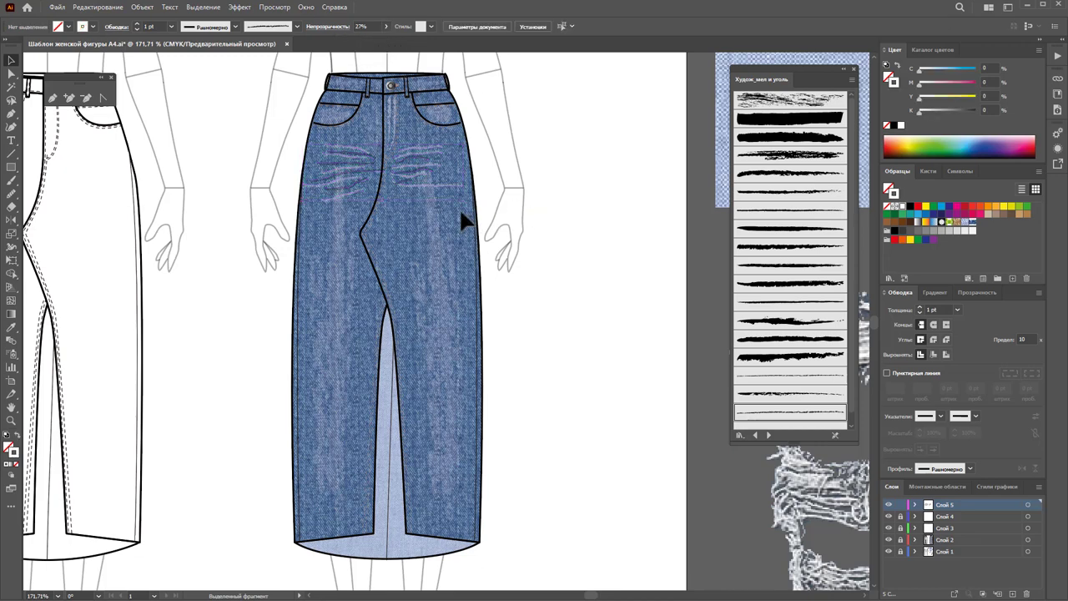
Step: Tilt one whisker stroke diagonally, reposition another, and zoom out to both figures
click(422, 169)
drag(422, 171, 425, 167)
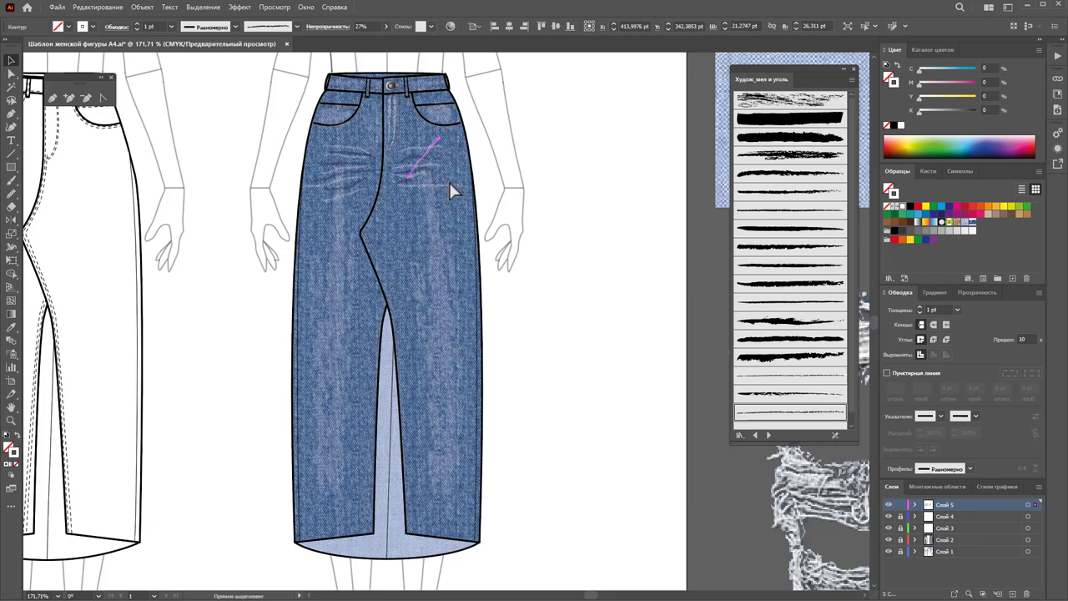
click(565, 186)
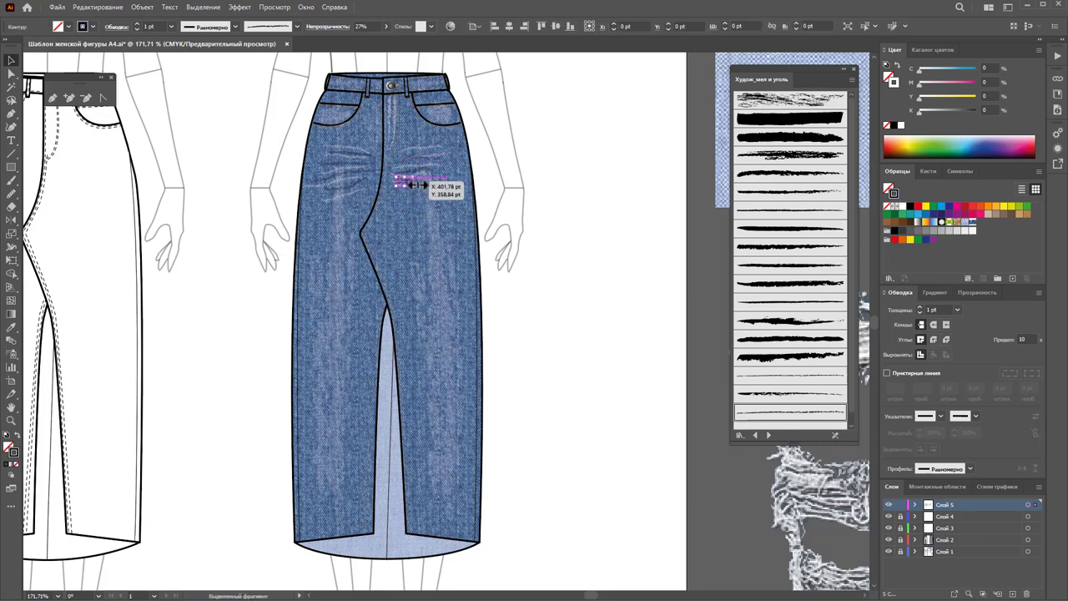
drag(413, 185, 472, 189)
click(557, 234)
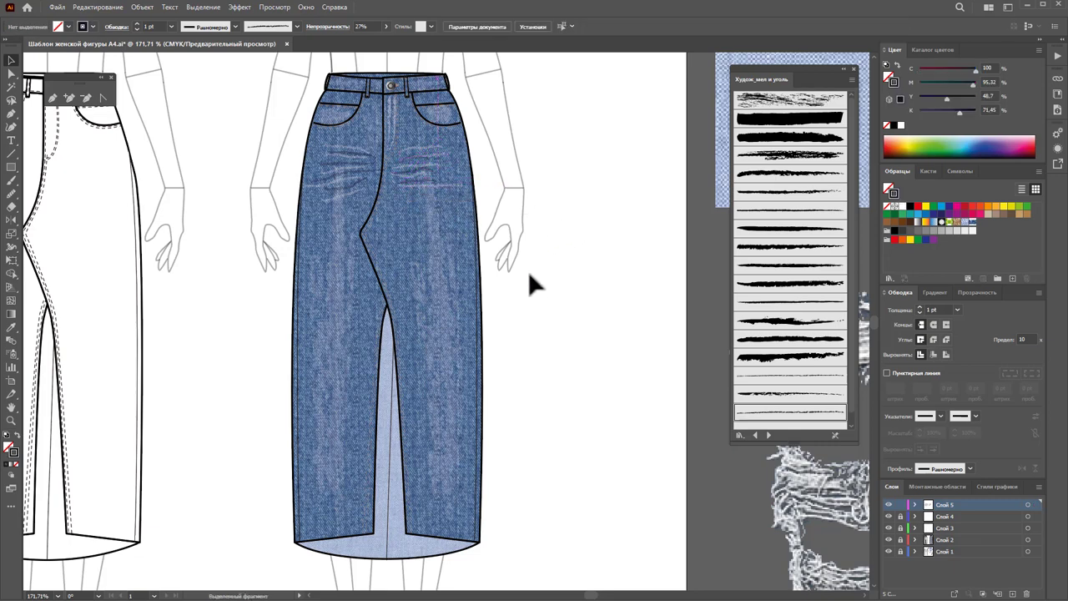
key(z)
alt+click(441, 282)
Step: Zoom out to both figures and locate the torn-denim scrap images
alt+click(372, 365)
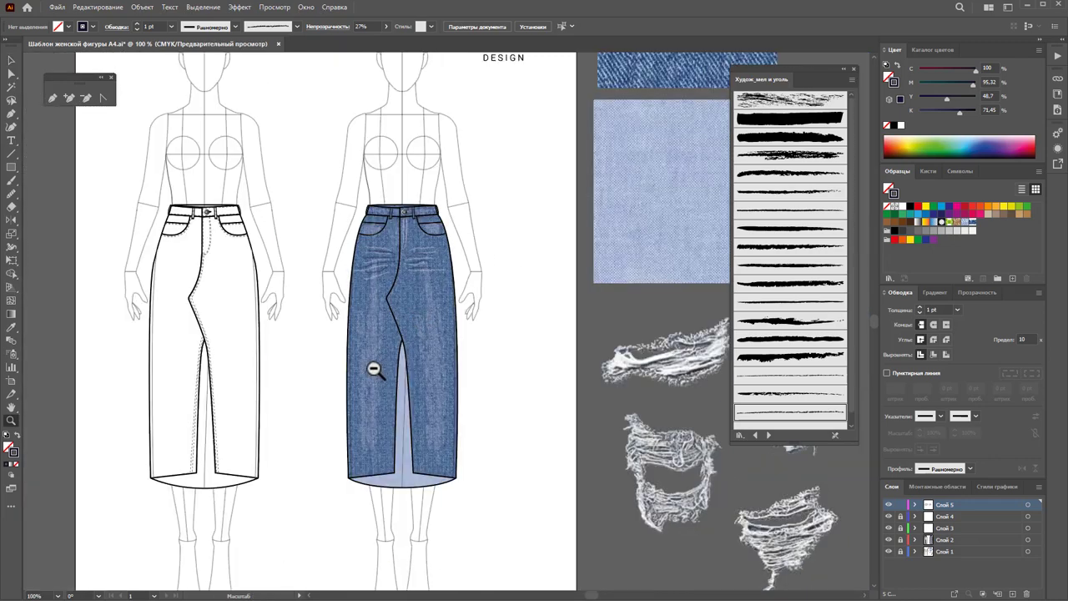
scroll(464, 334, down, 1)
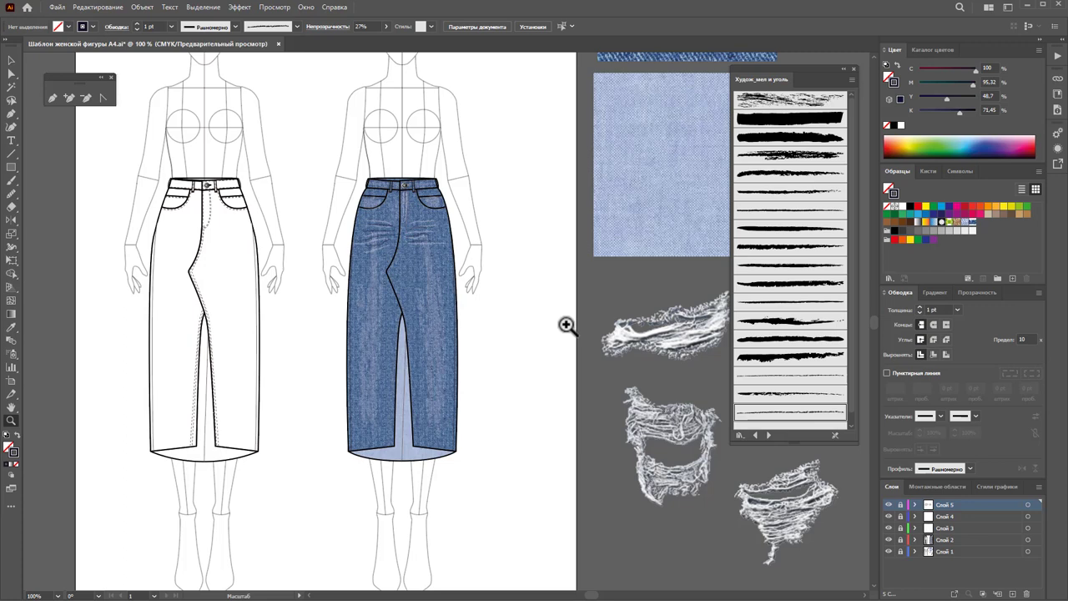
click(11, 63)
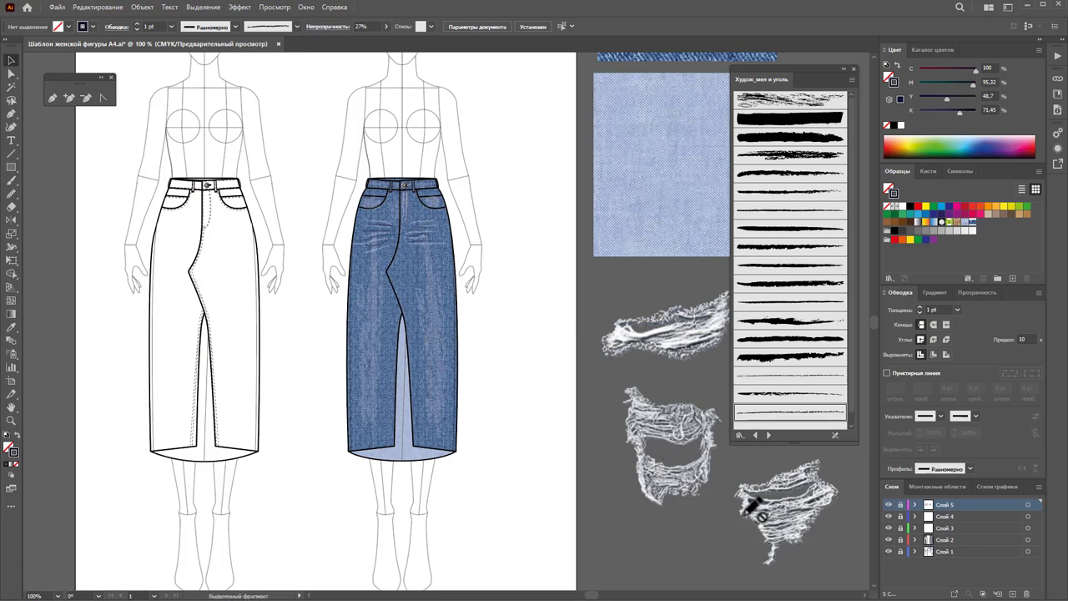
drag(588, 596, 593, 598)
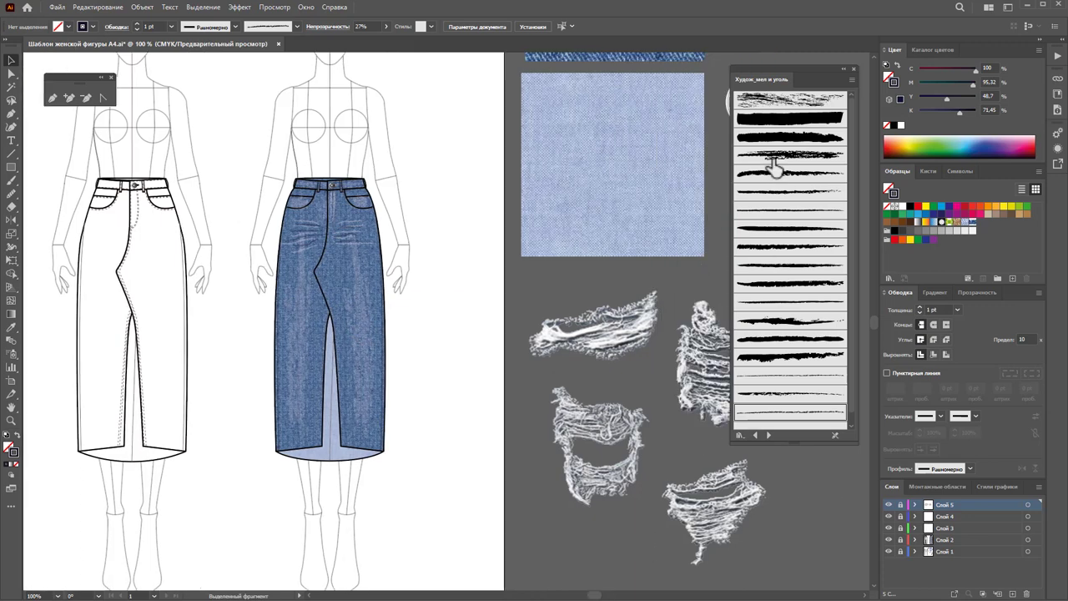
click(11, 61)
click(591, 445)
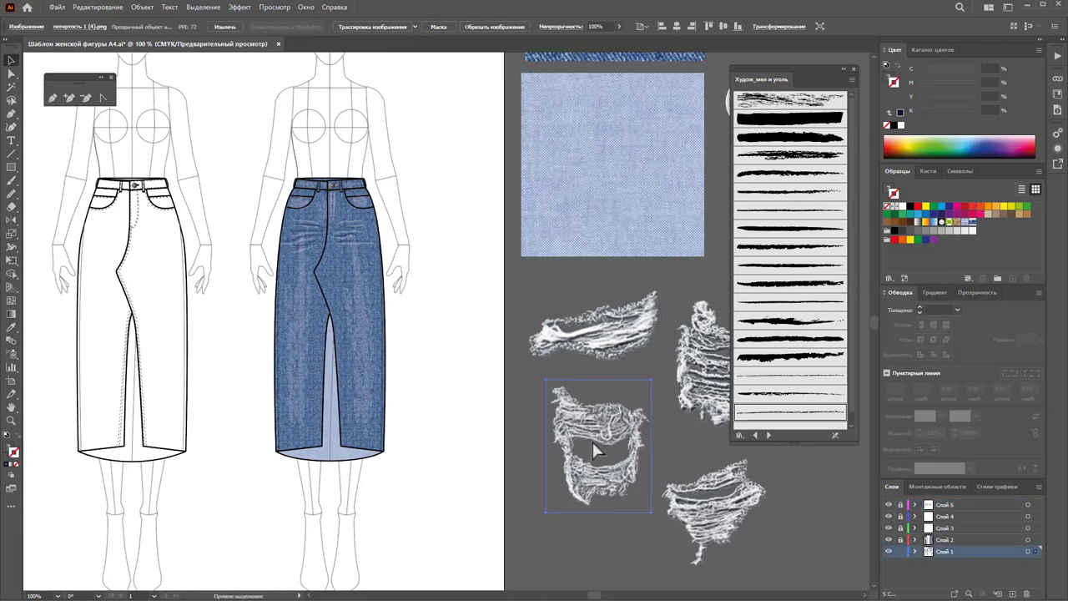
key(ctrl+shift+a)
Step: Create a new top layer and trial a shrunken scrap copy on the skirt, then delete it
click(950, 507)
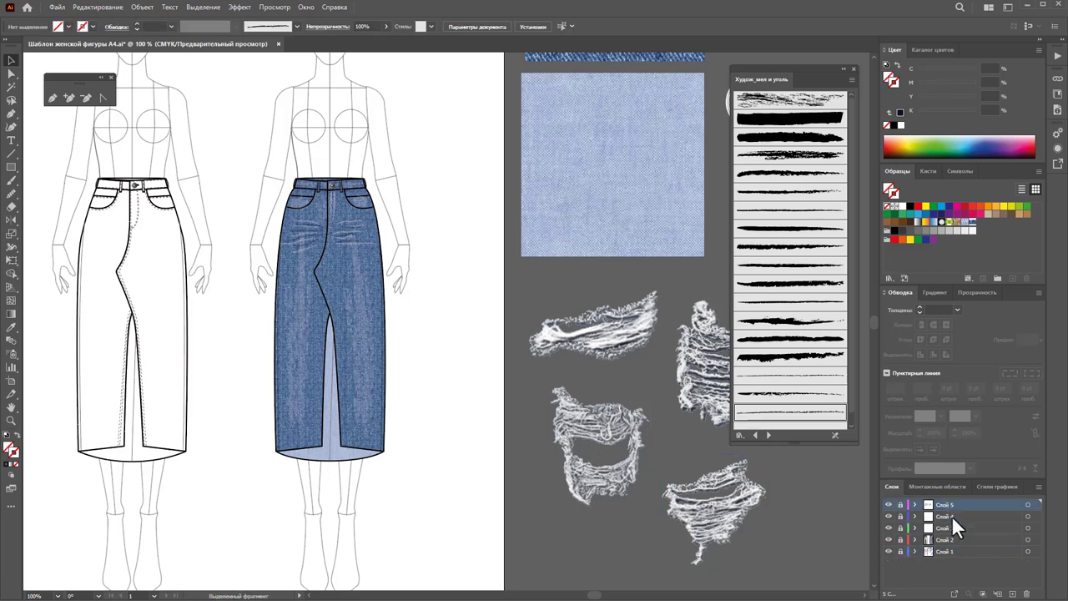
click(1012, 593)
click(559, 469)
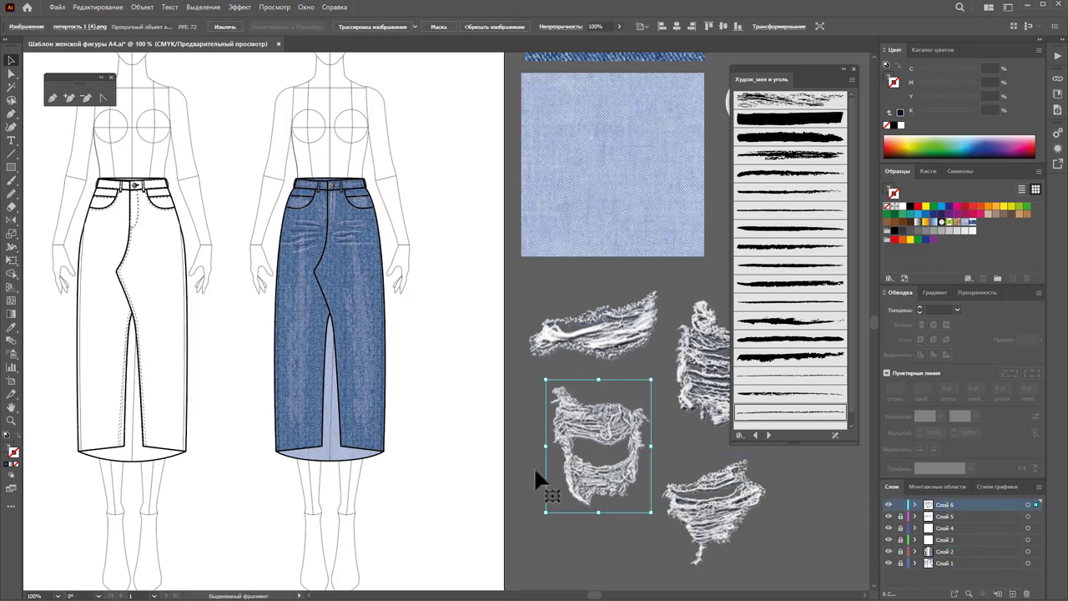
drag(602, 418, 308, 266)
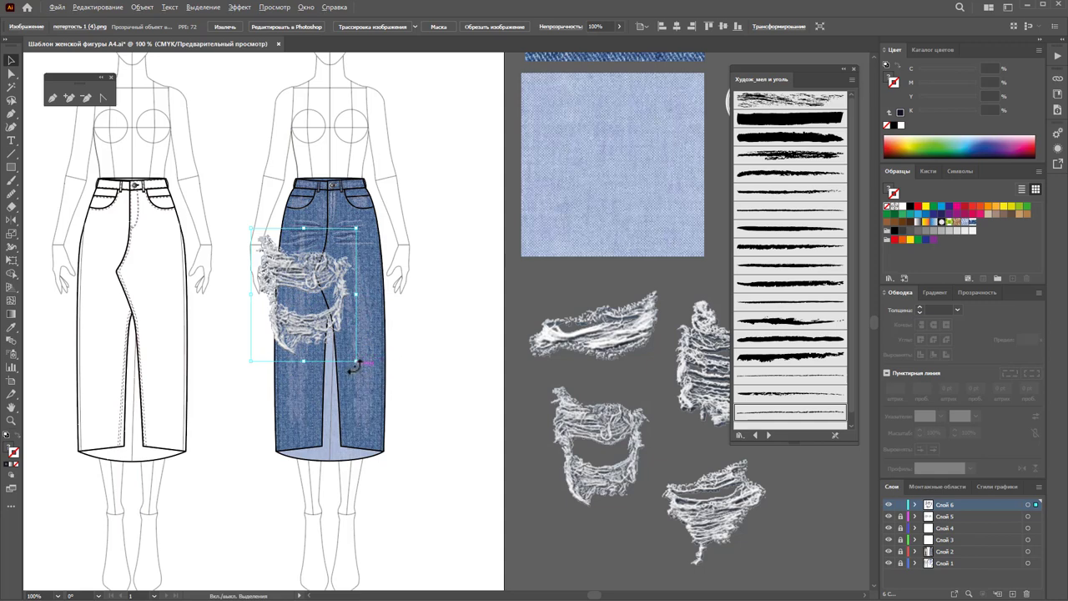
drag(357, 364, 311, 311)
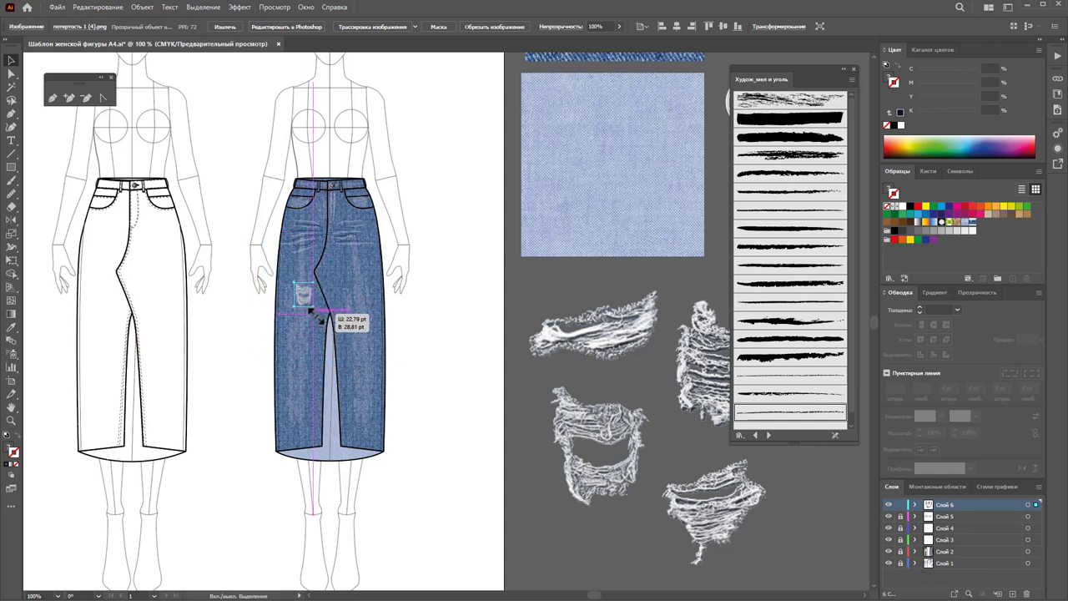
drag(311, 311, 315, 309)
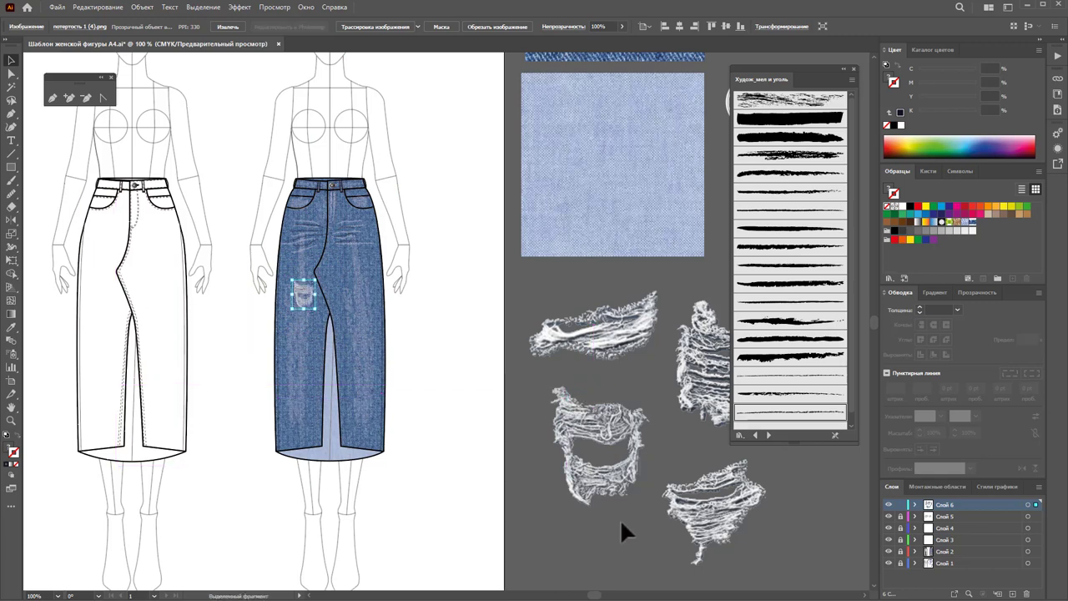
key(Delete)
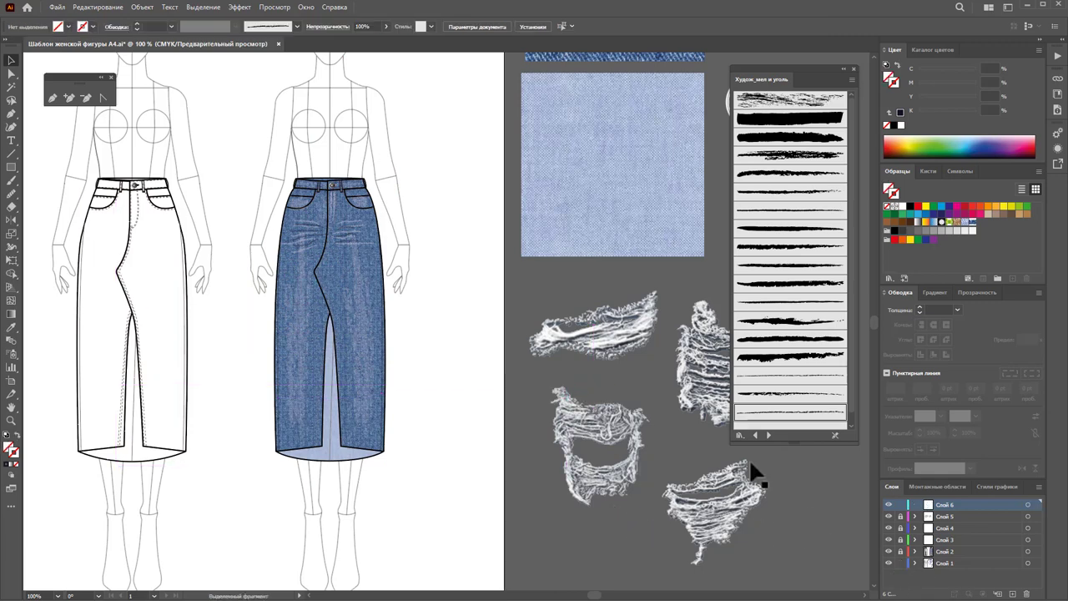
Step: Place a torn-denim rip on the left hip at 90% opacity and zoom in there
click(596, 347)
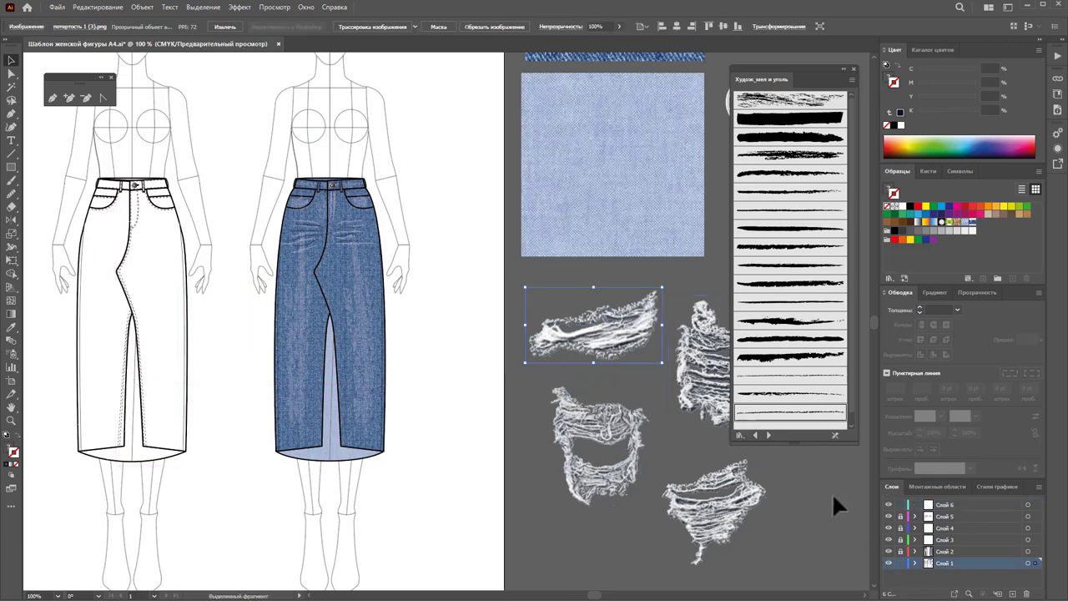
click(950, 505)
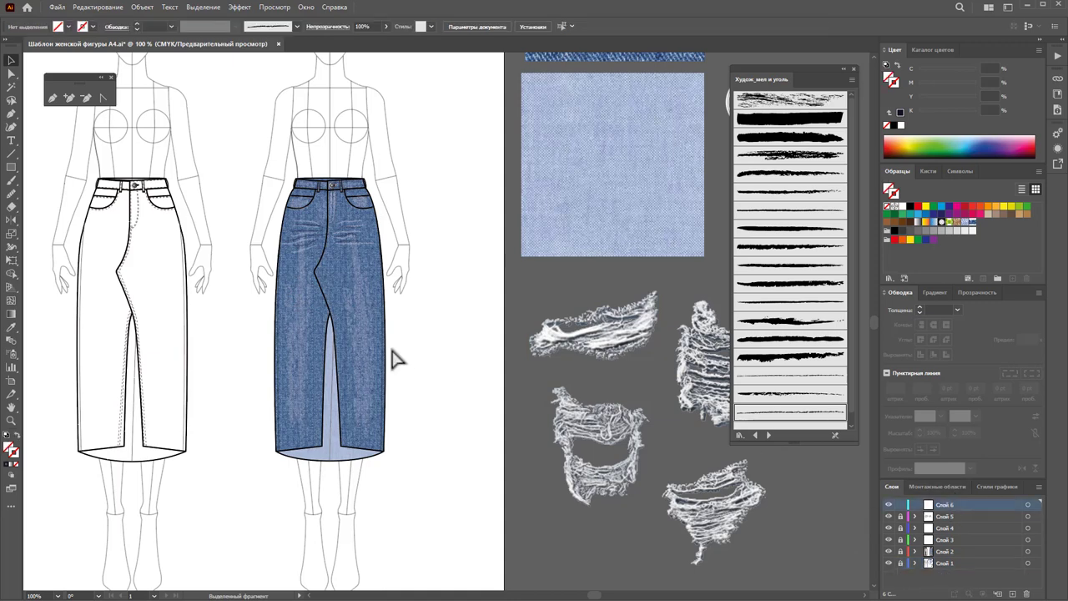
mouse_move(392, 356)
mouse_down()
mouse_move(397, 273)
mouse_move(340, 289)
mouse_move(302, 258)
mouse_up()
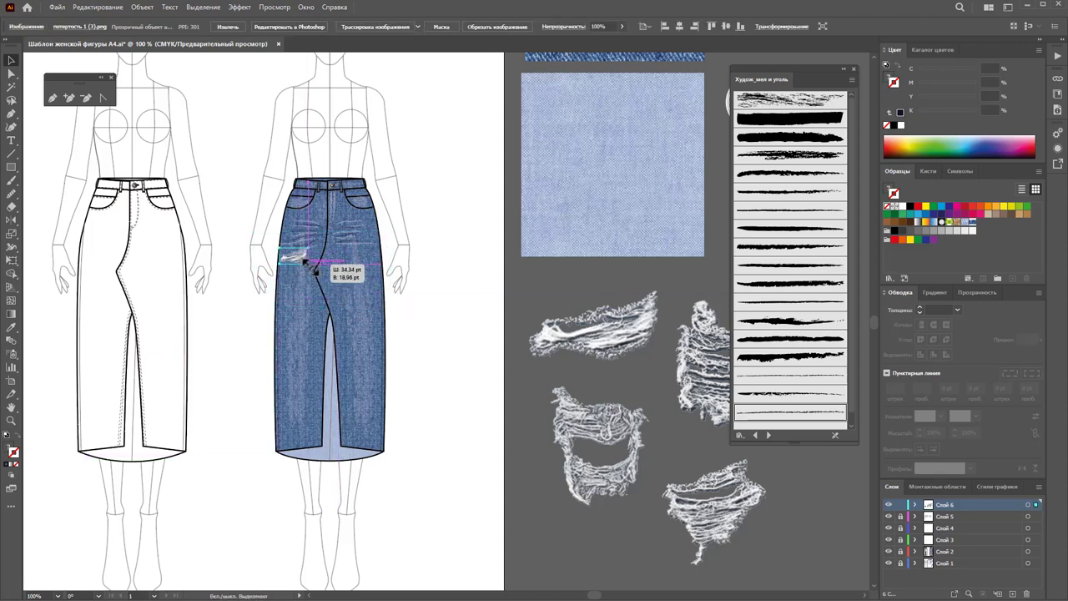
click(475, 215)
drag(292, 259, 290, 249)
click(505, 190)
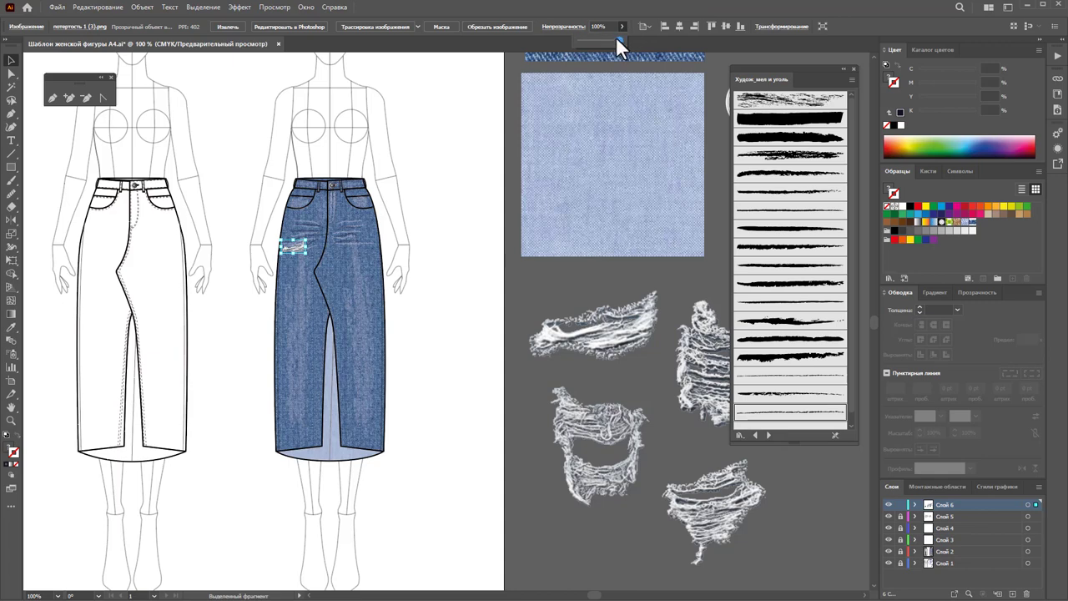
drag(617, 37, 604, 37)
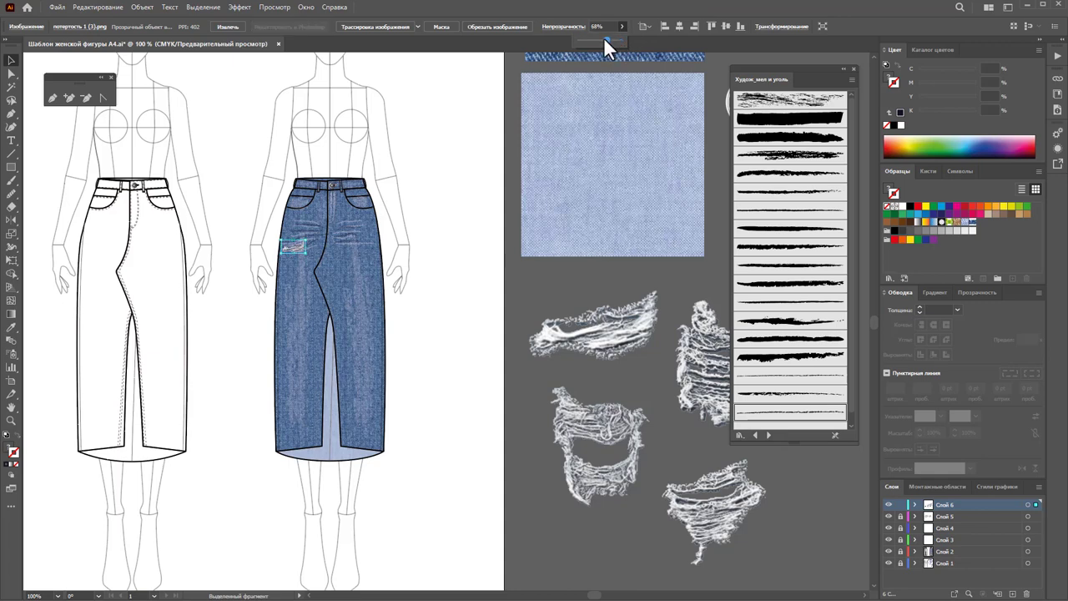
click(459, 221)
click(10, 420)
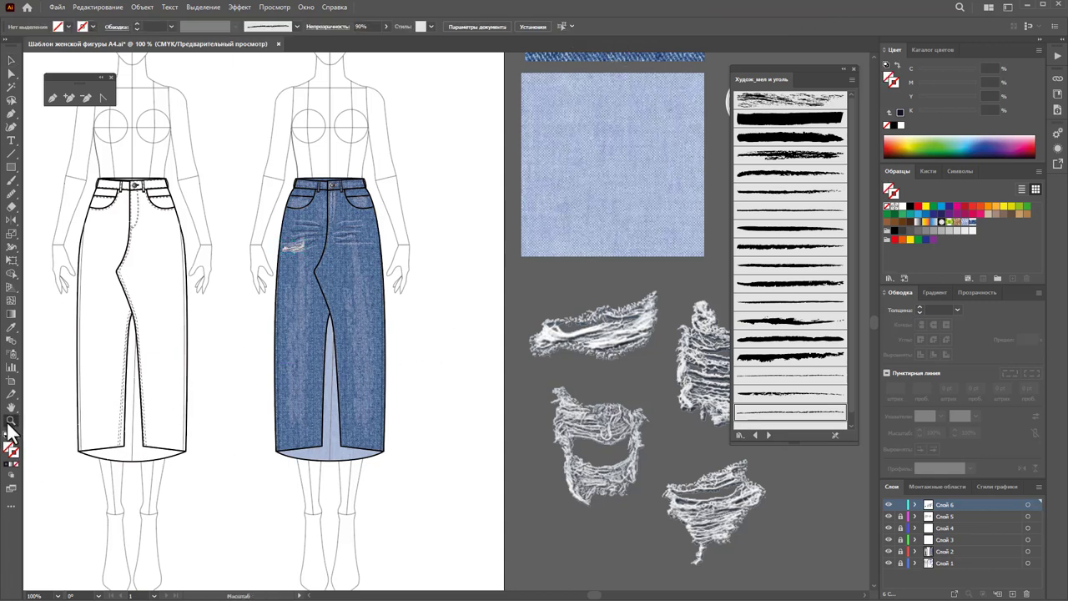
mouse_move(310, 177)
mouse_down()
mouse_move(342, 231)
mouse_move(502, 348)
mouse_up()
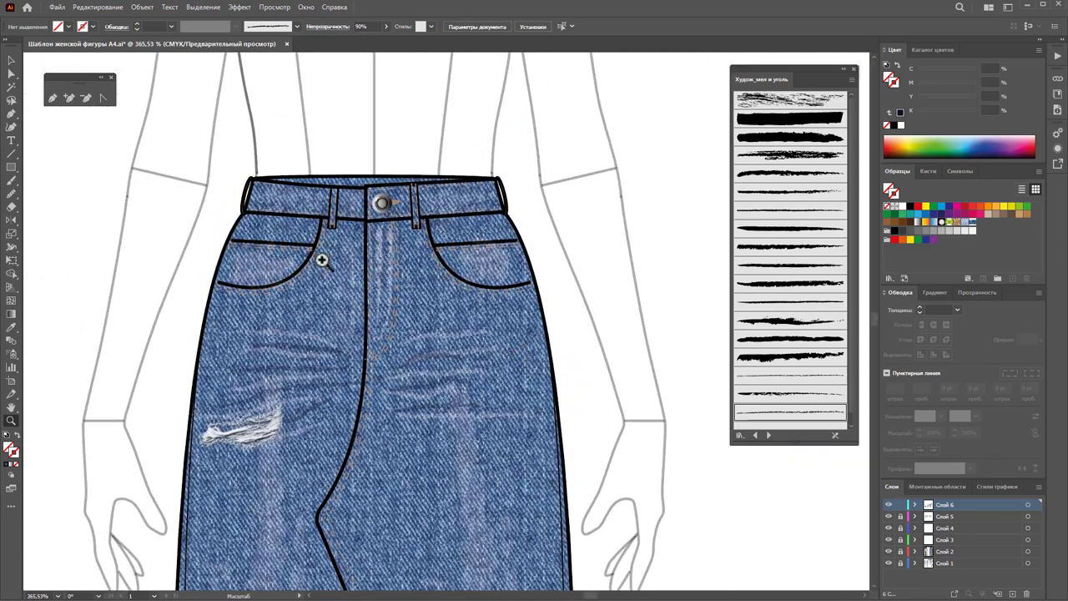
Step: Scale a rip copy over the right pocket and move a patch onto the left pocket
click(10, 61)
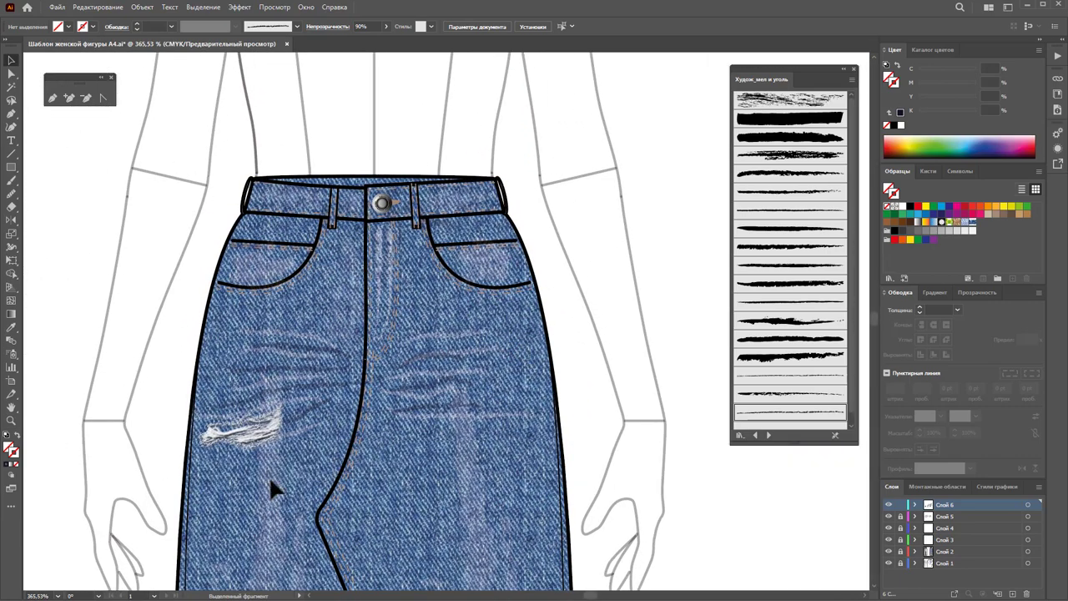
drag(260, 445, 504, 284)
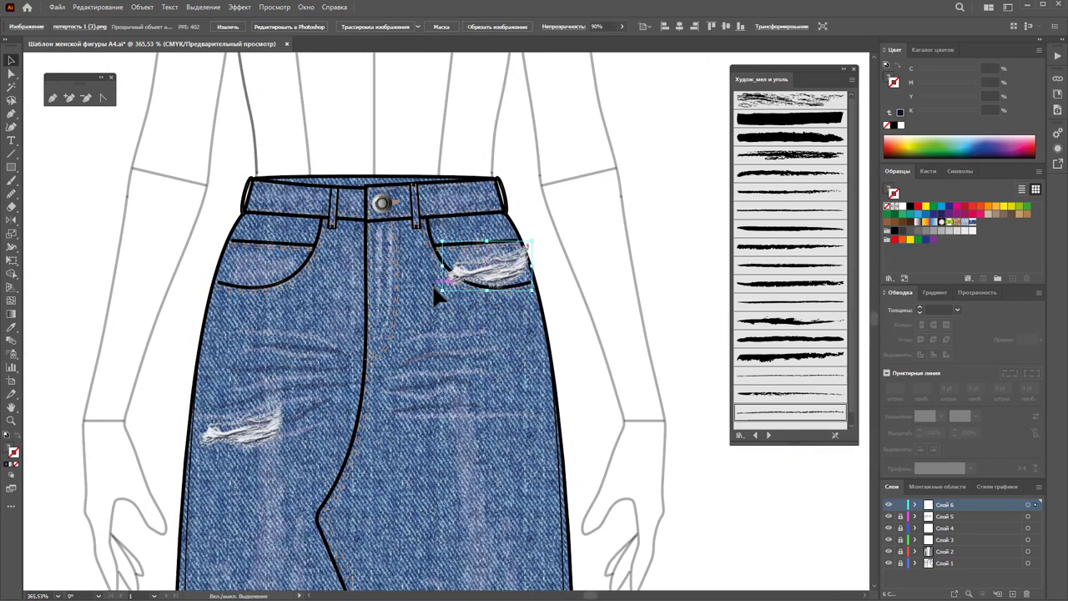
mouse_move(437, 296)
mouse_down()
mouse_move(531, 255)
mouse_move(507, 255)
mouse_up()
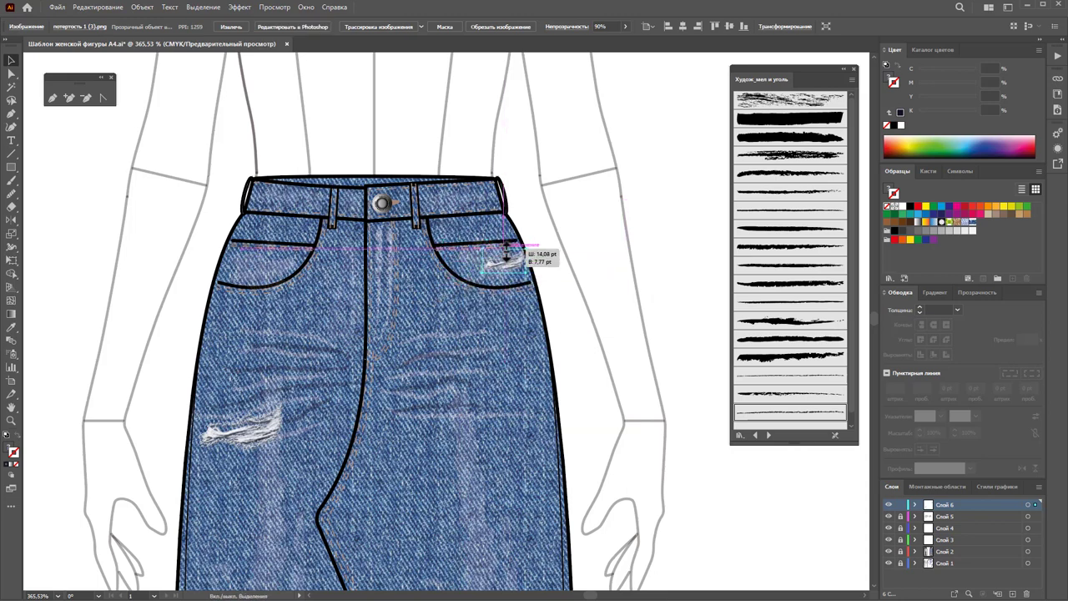
mouse_move(507, 255)
mouse_down()
mouse_move(521, 280)
mouse_move(272, 281)
mouse_up()
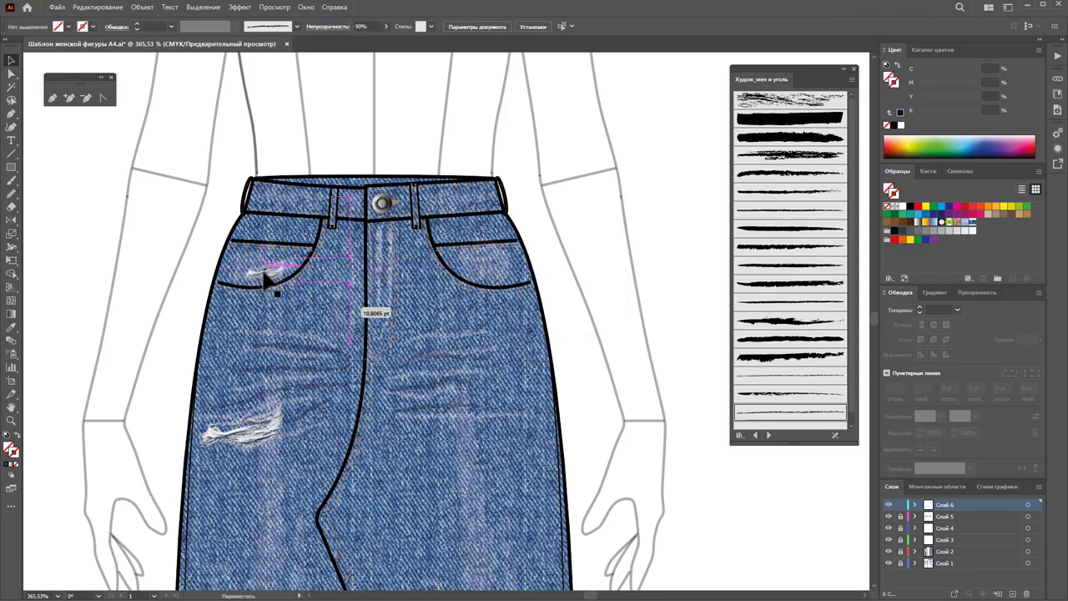
drag(203, 269, 239, 274)
click(194, 242)
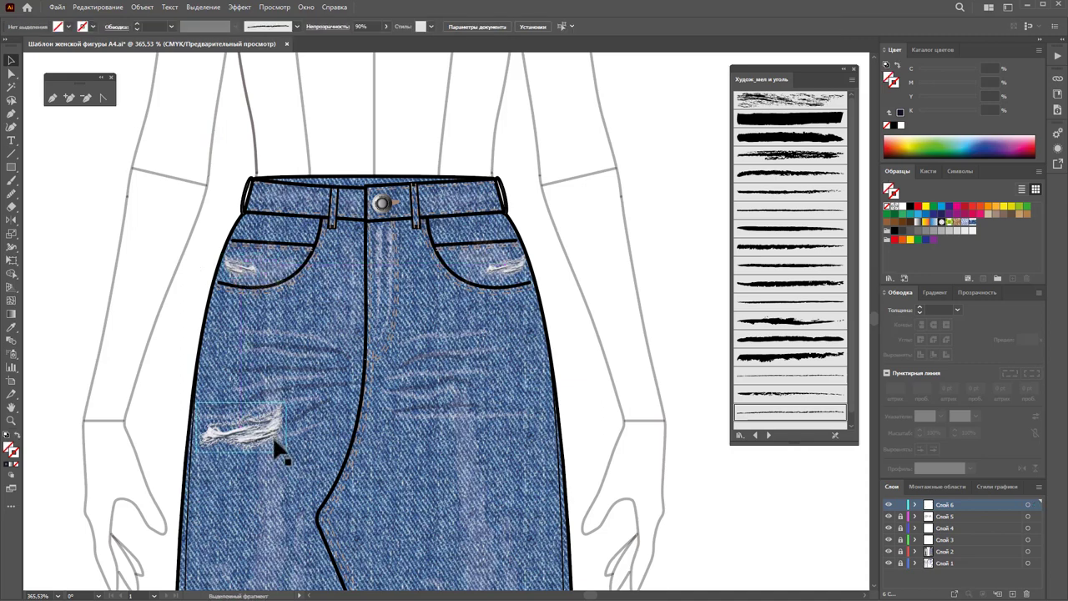
Step: Set the thigh rip patch slightly higher and zoom out from the pockets
click(276, 447)
drag(292, 428, 235, 434)
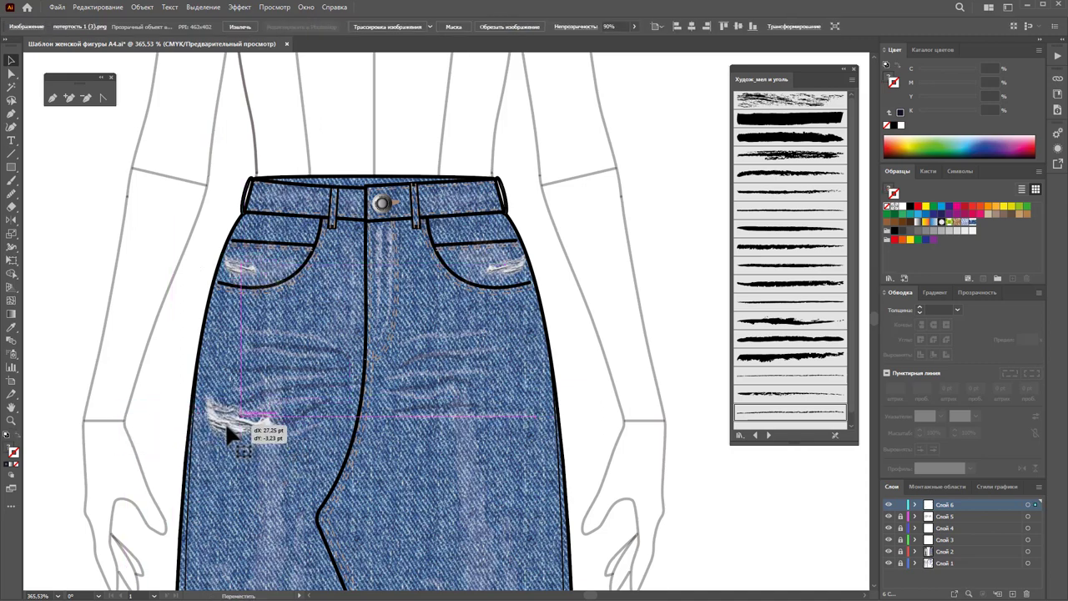
mouse_move(234, 433)
mouse_down()
mouse_move(232, 424)
mouse_move(298, 437)
mouse_move(240, 417)
mouse_up()
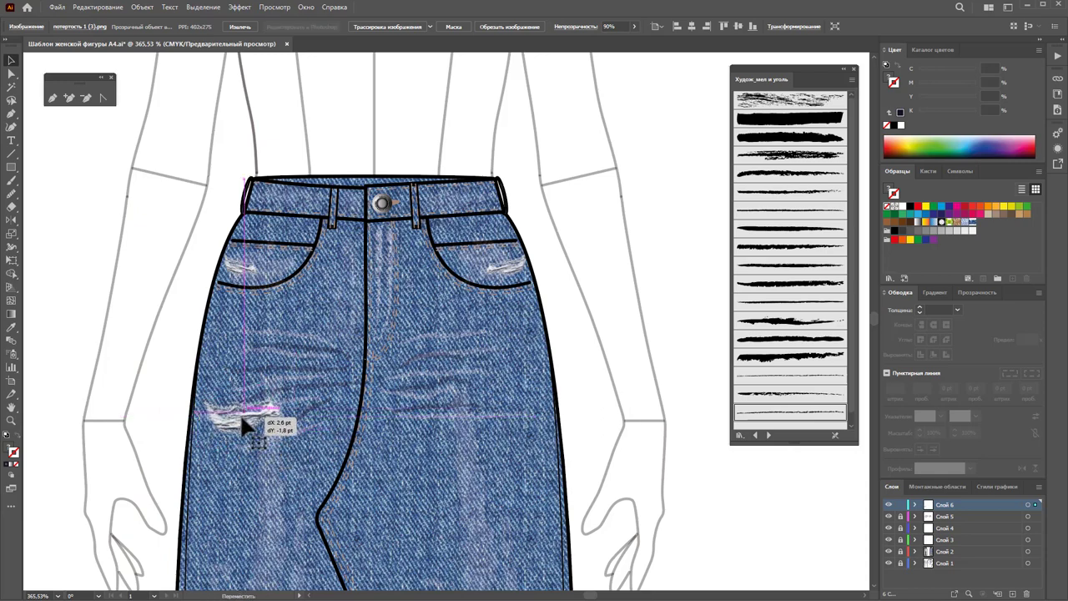
click(171, 382)
key(z)
alt+click(429, 405)
alt+click(553, 426)
Step: Frame both full skirts in view, then make Слой 2 active and unlocked
alt+click(409, 387)
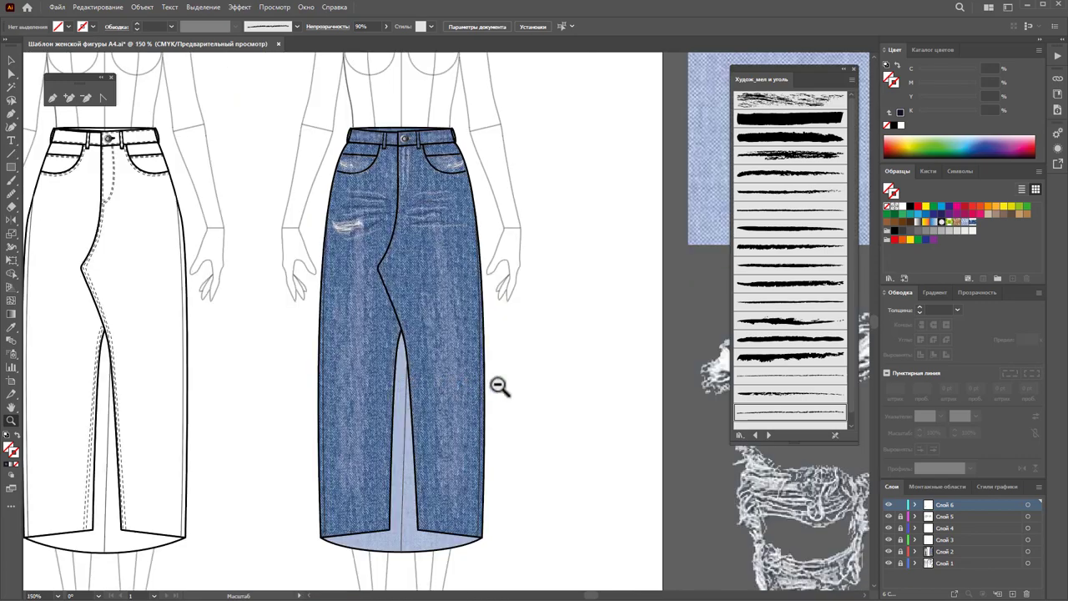
alt+click(455, 355)
drag(341, 268, 375, 302)
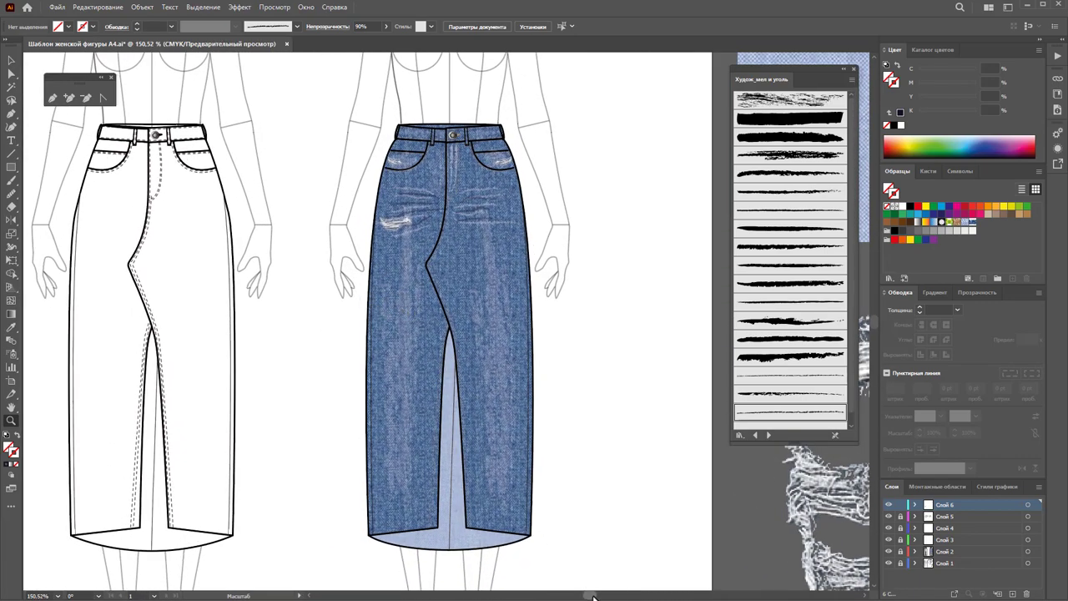
scroll(592, 598, left, 2)
scroll(591, 598, left, 1)
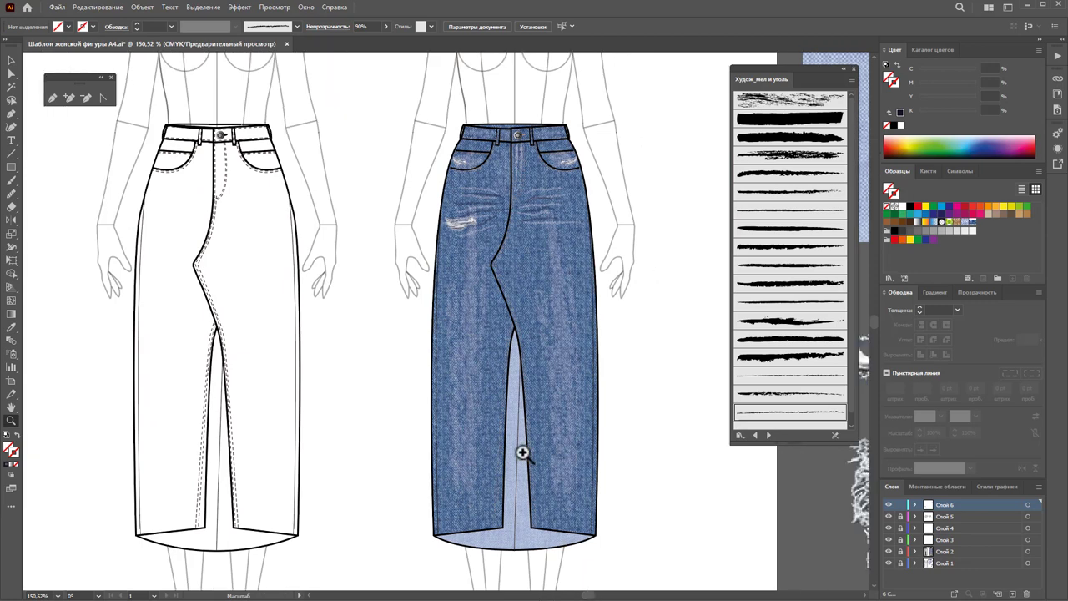
click(943, 549)
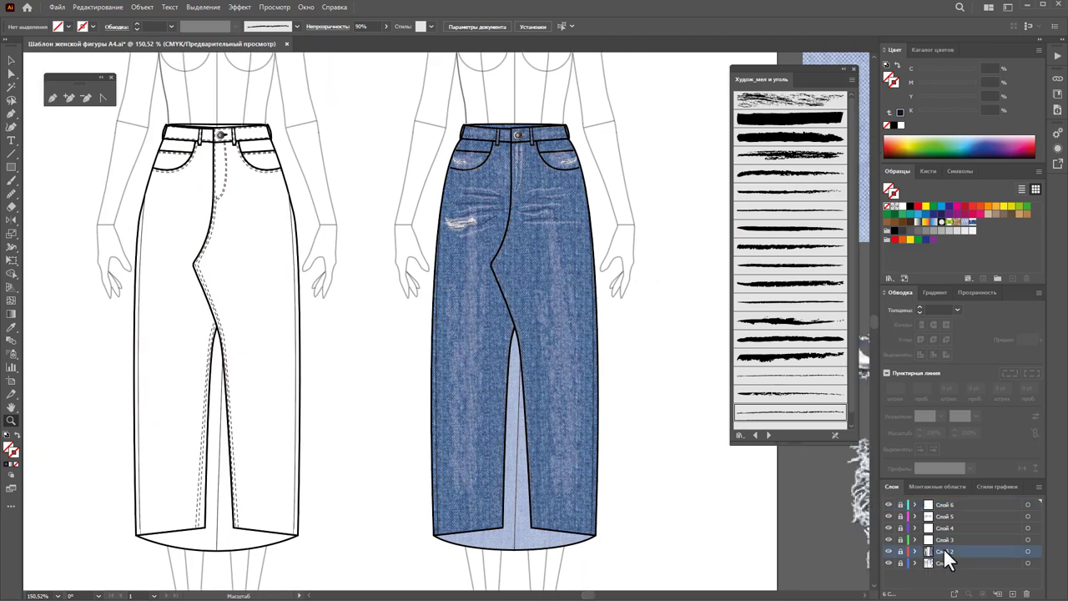
click(900, 551)
Step: Pen-draw the first outline from the slit top down to the left hem corner
click(519, 351)
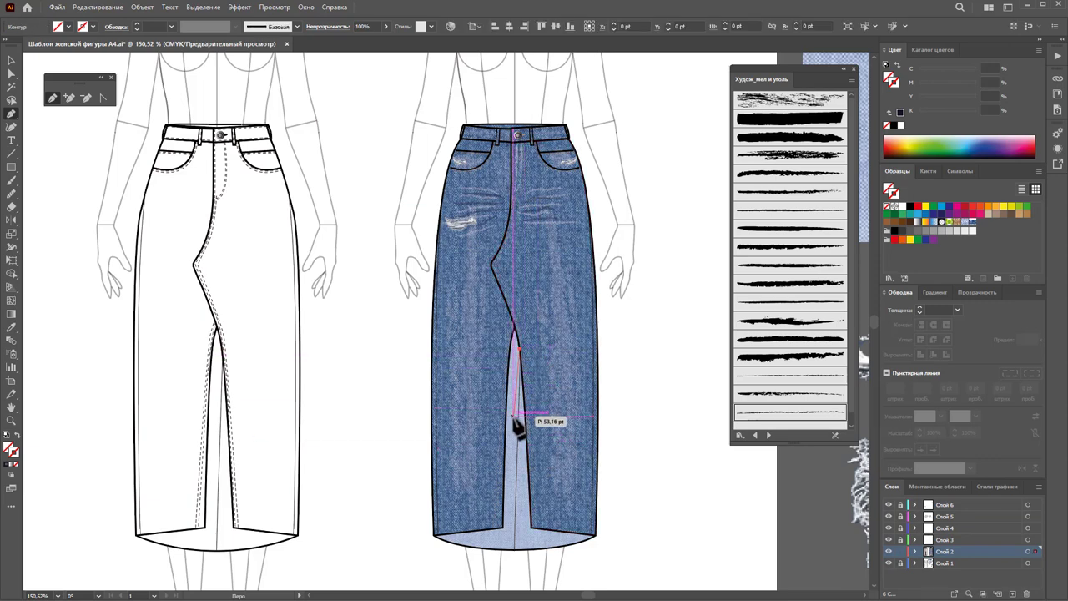
click(511, 531)
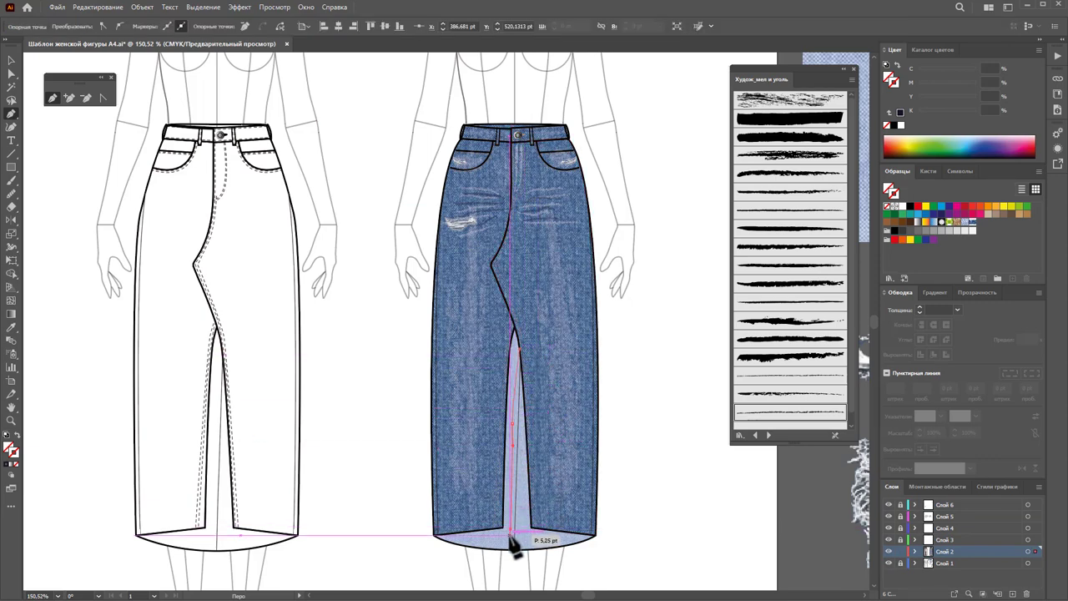
click(435, 534)
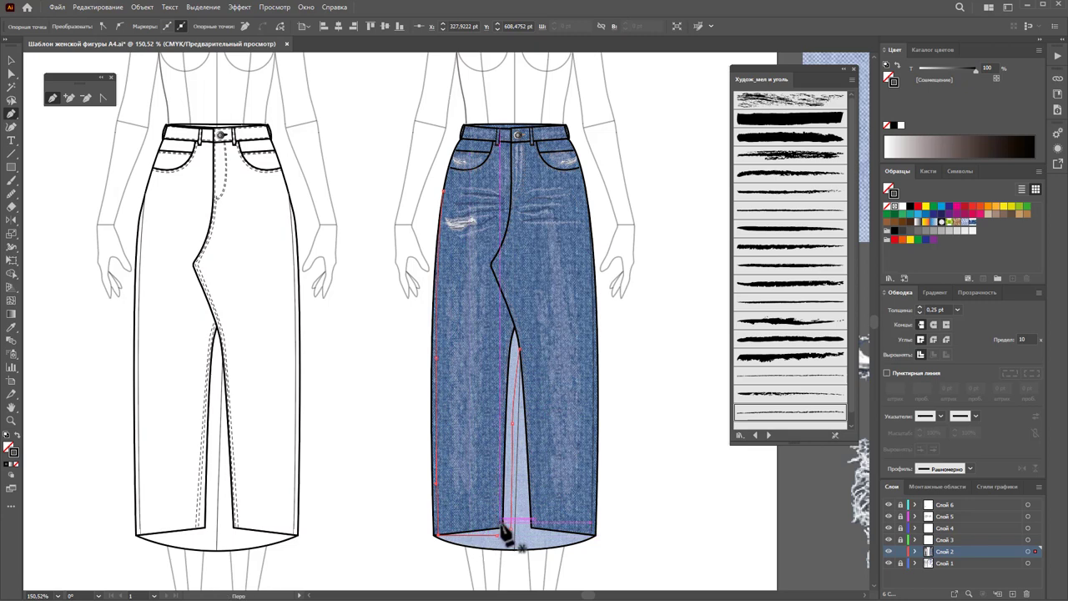
click(443, 471)
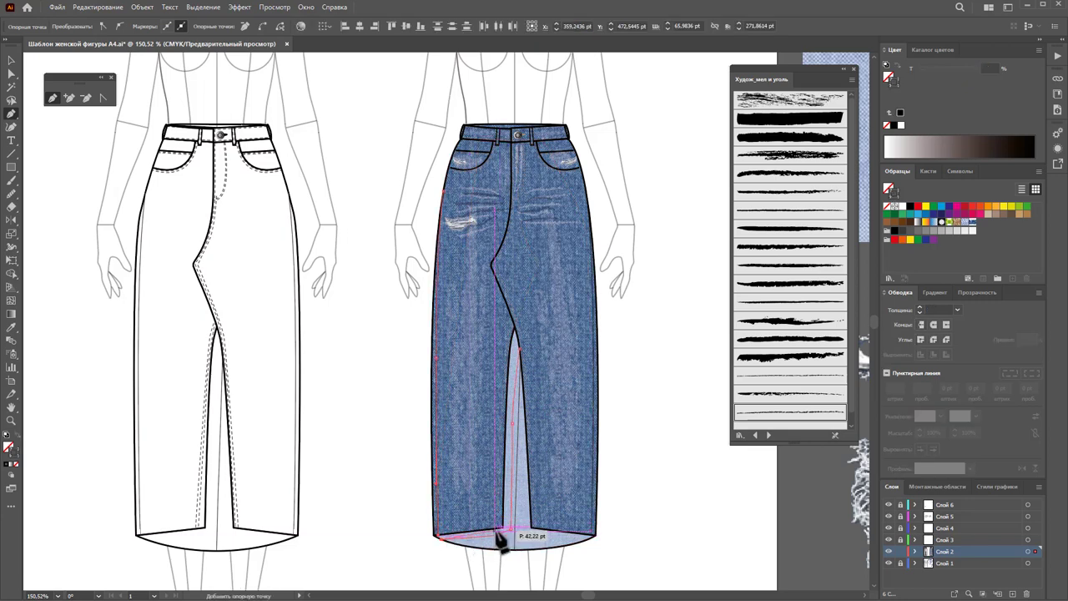
Step: Pen-draw a second closed shape along the slit to the right hem corner, then select both
click(436, 530)
drag(490, 519, 507, 501)
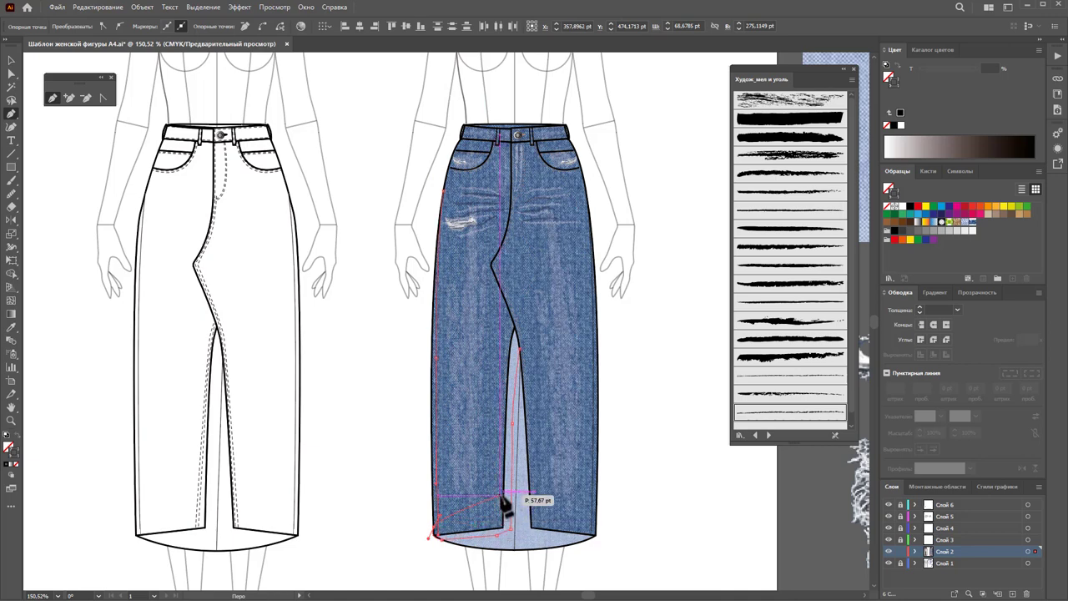
click(510, 457)
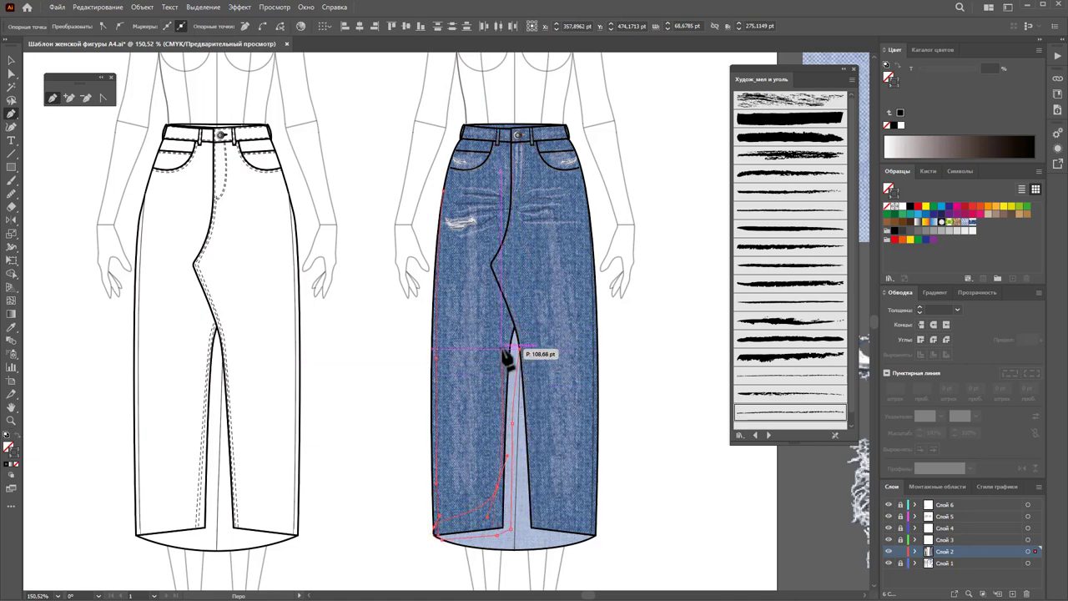
click(511, 317)
click(524, 534)
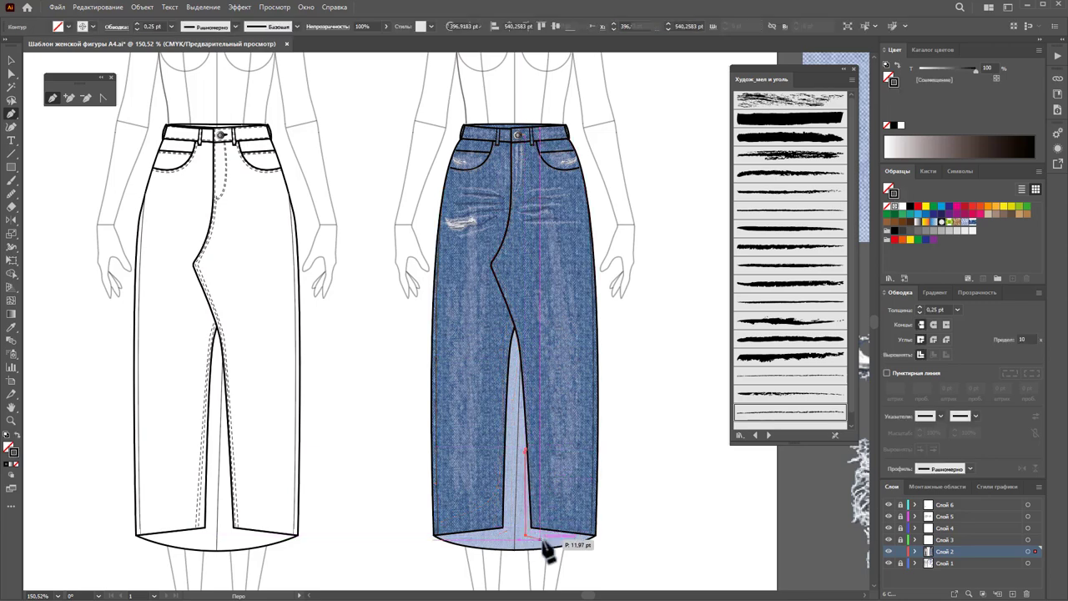
click(592, 535)
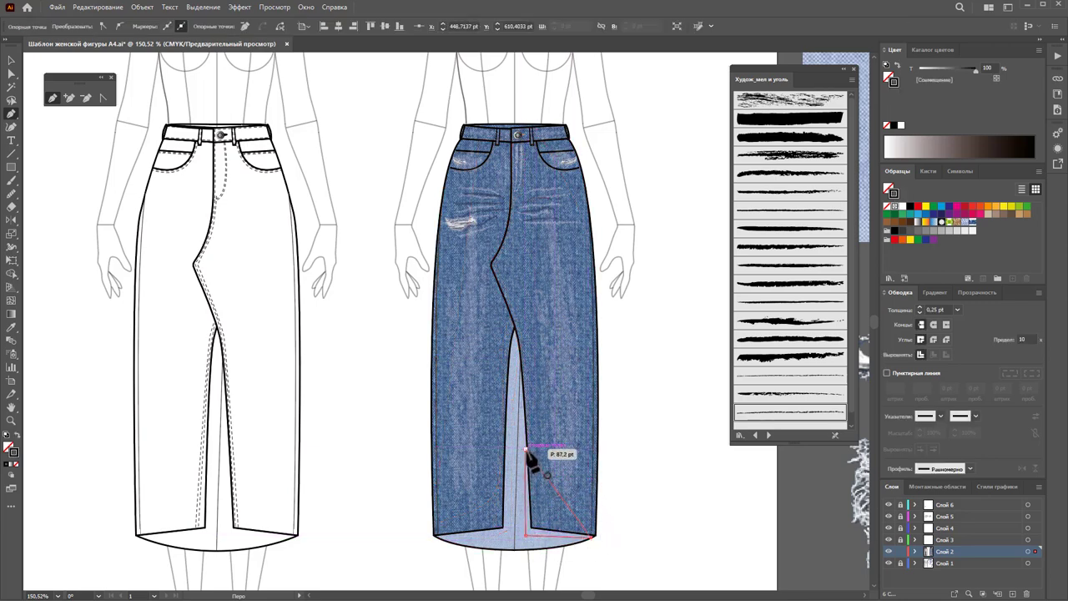
click(525, 450)
click(10, 60)
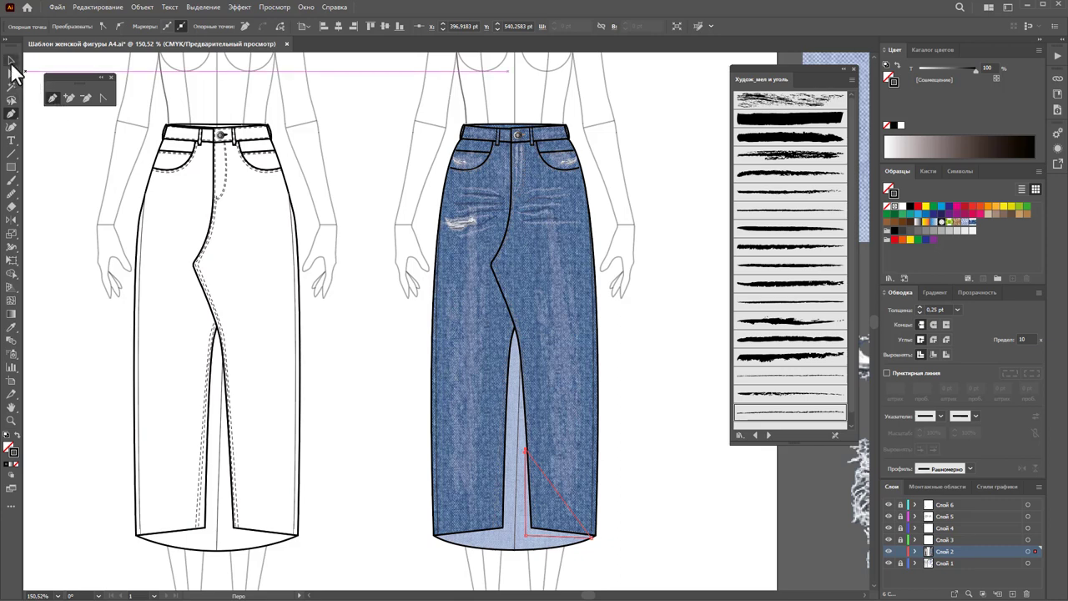
click(512, 509)
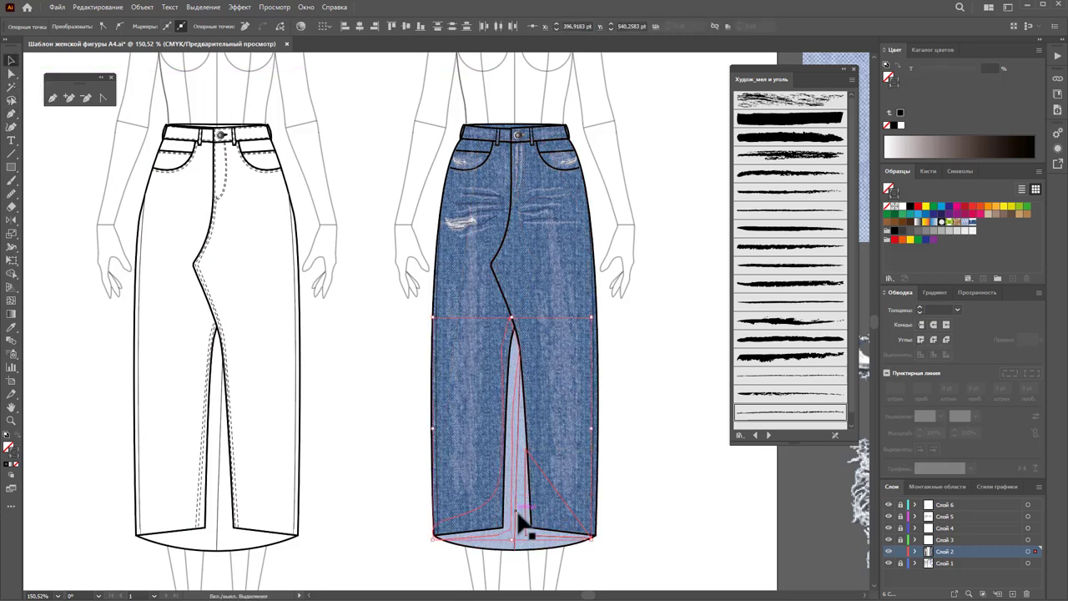
Step: Try copying the denim appearance onto the slit shapes with the Eyedropper, then remove it
click(11, 327)
click(506, 192)
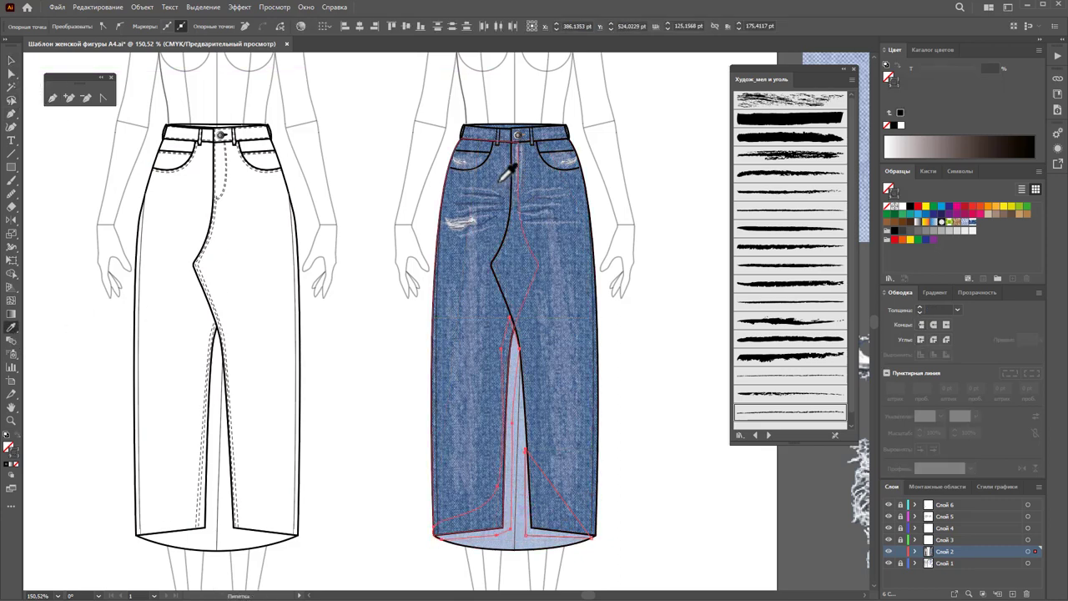
key(ctrl+shift+a)
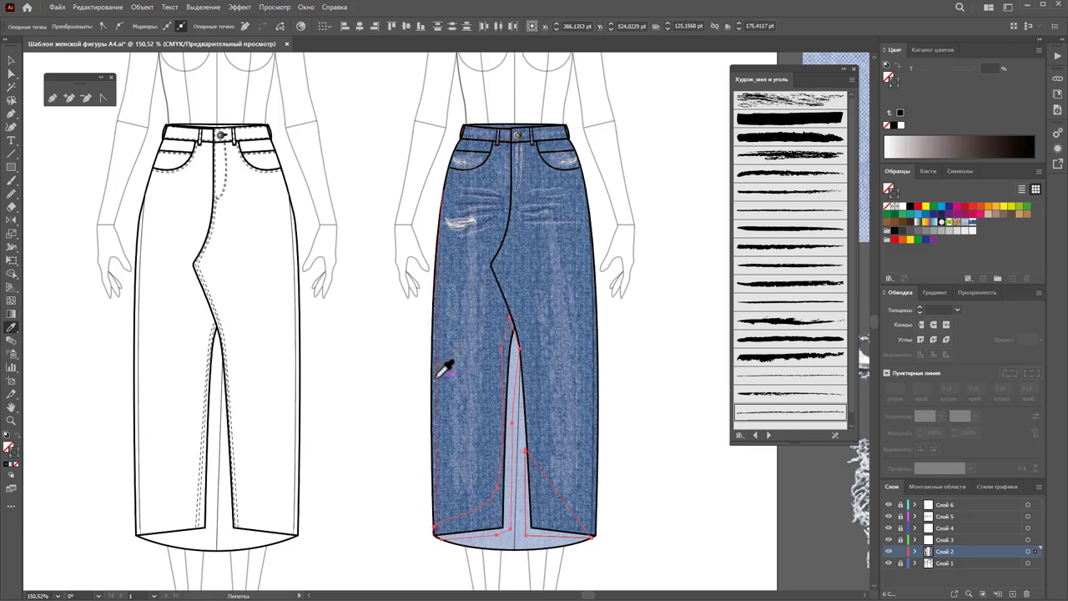
click(451, 377)
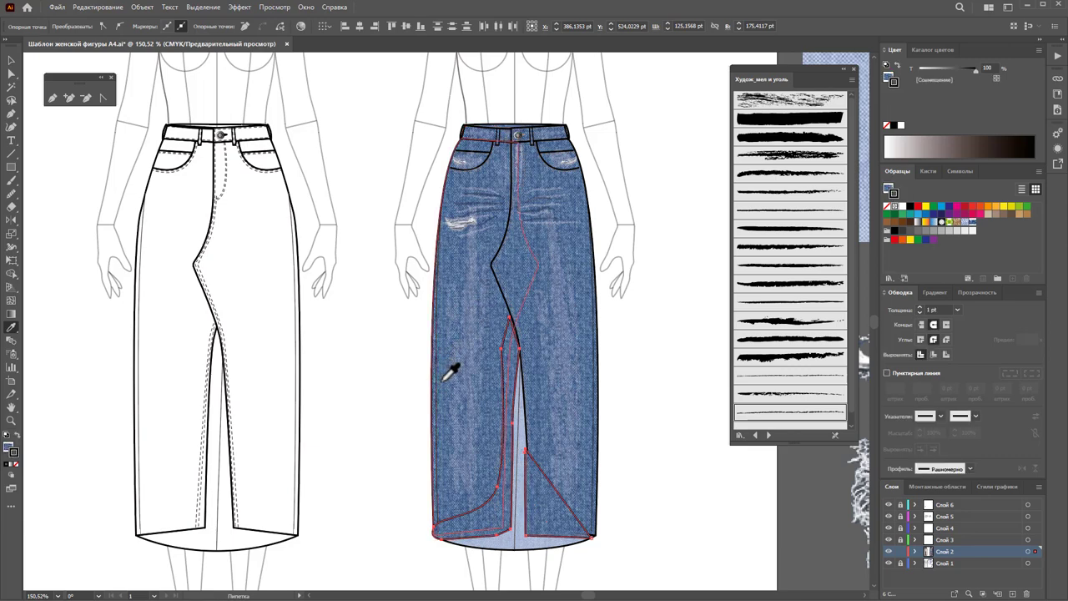
click(499, 196)
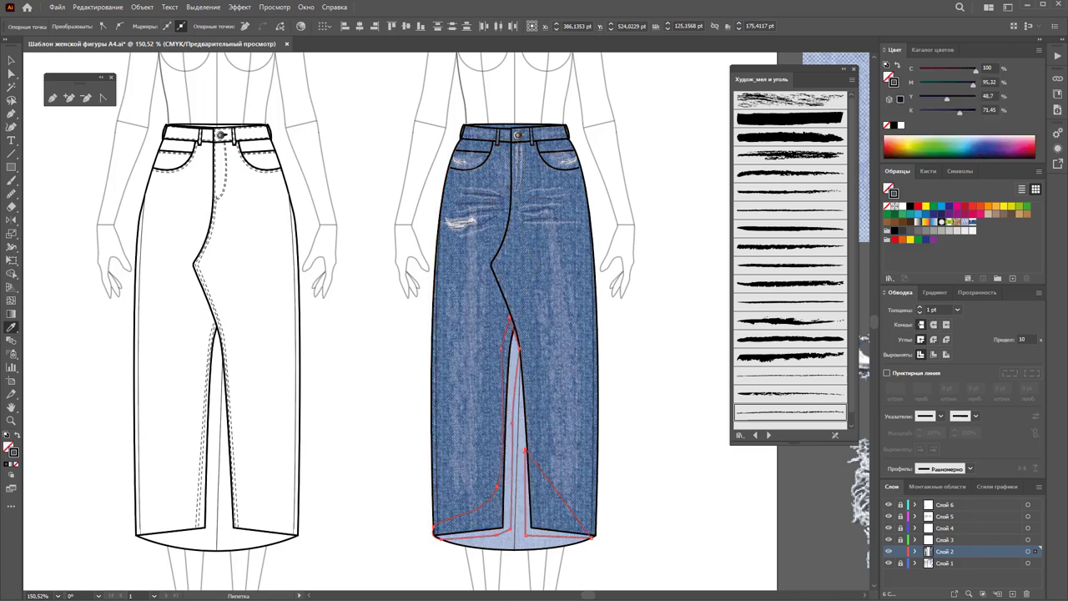
Step: Fill the slit shapes dark navy #111630 with no outline
click(943, 222)
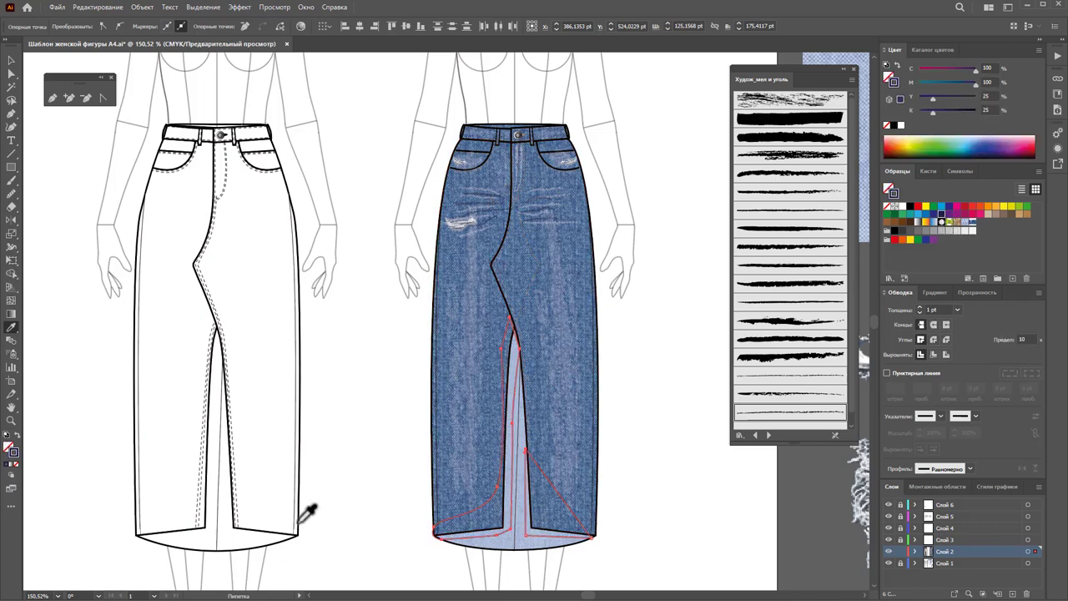
click(17, 436)
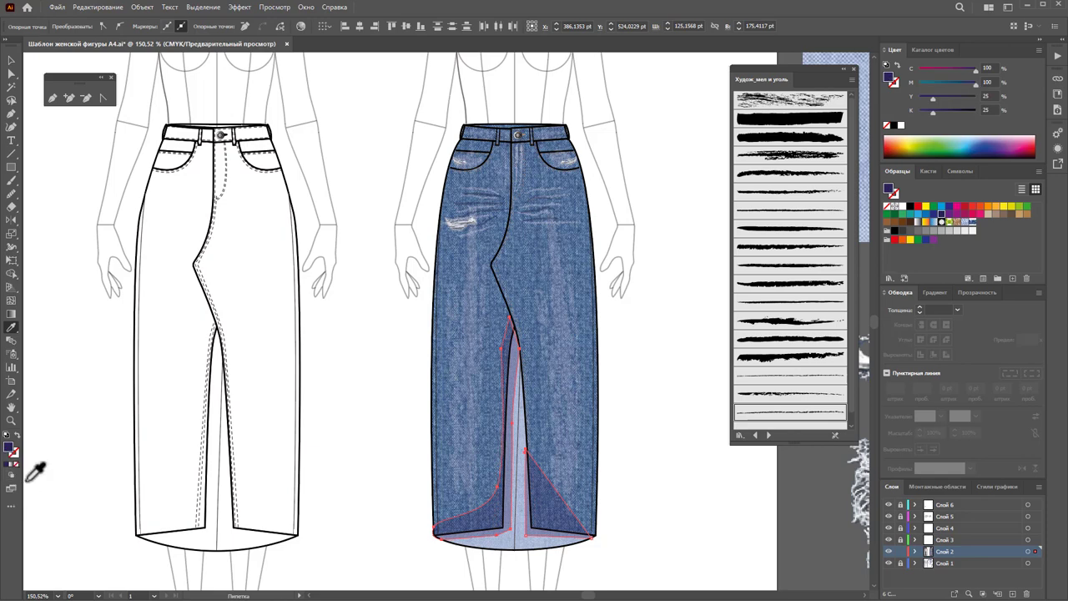
double_click(11, 449)
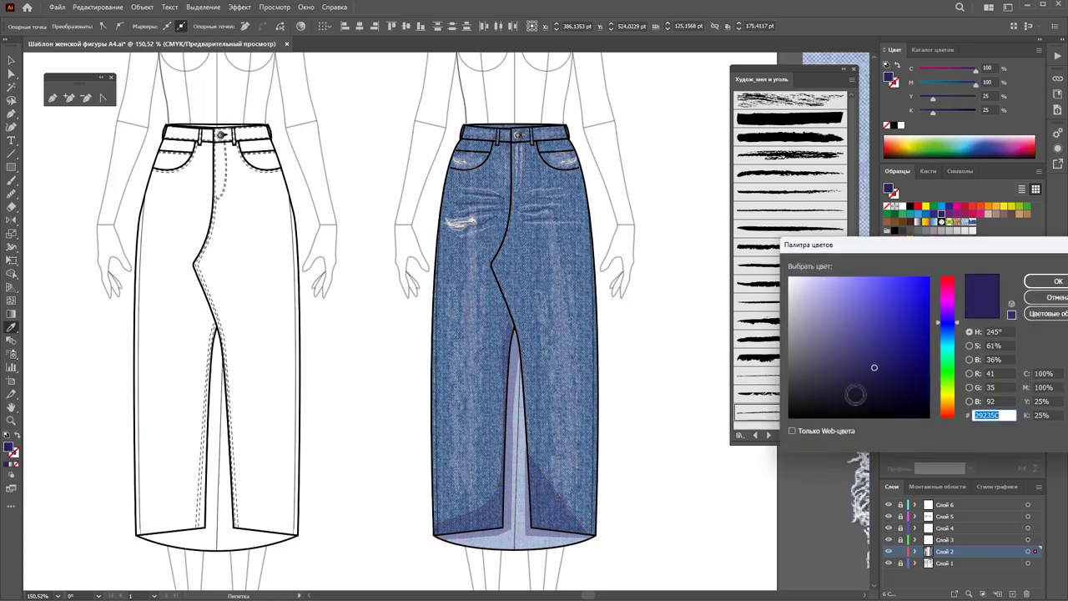
drag(954, 324, 955, 328)
drag(876, 371, 879, 392)
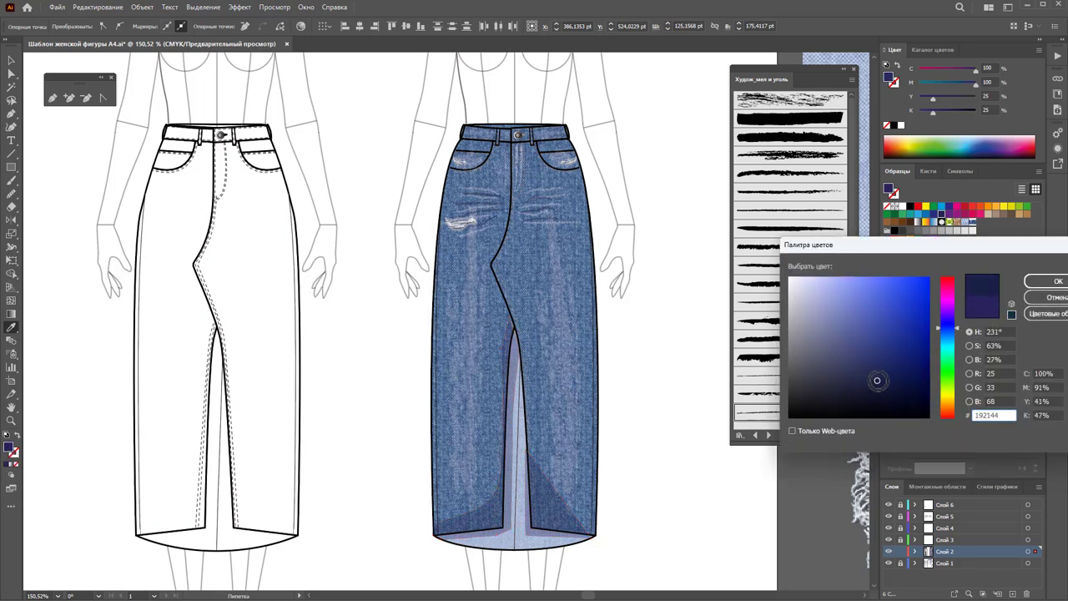
click(1055, 281)
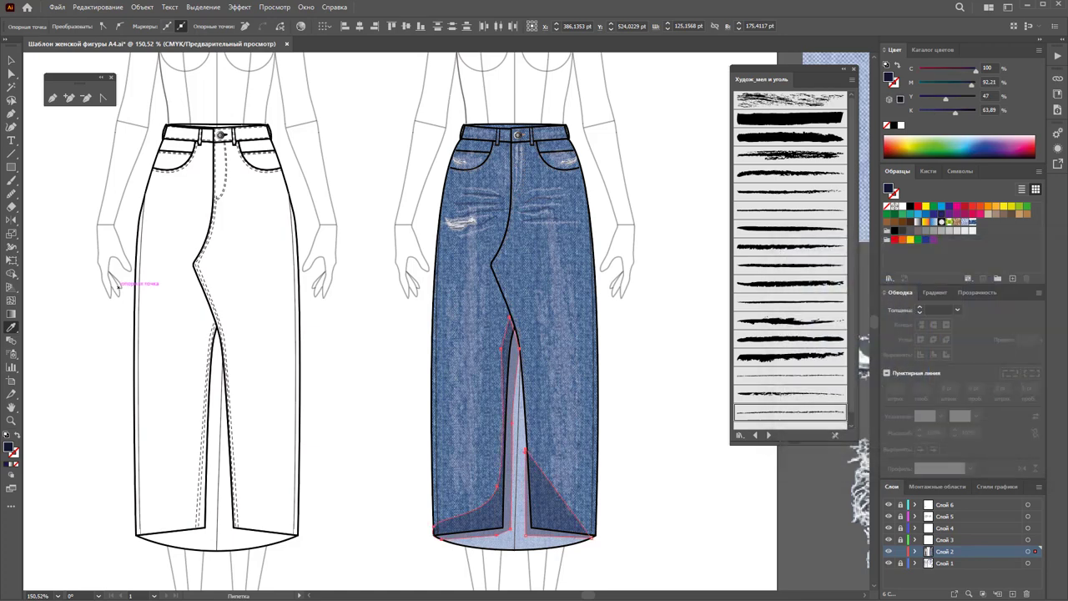
Step: Undo back to the translucent slit shading and clear the selection
click(10, 60)
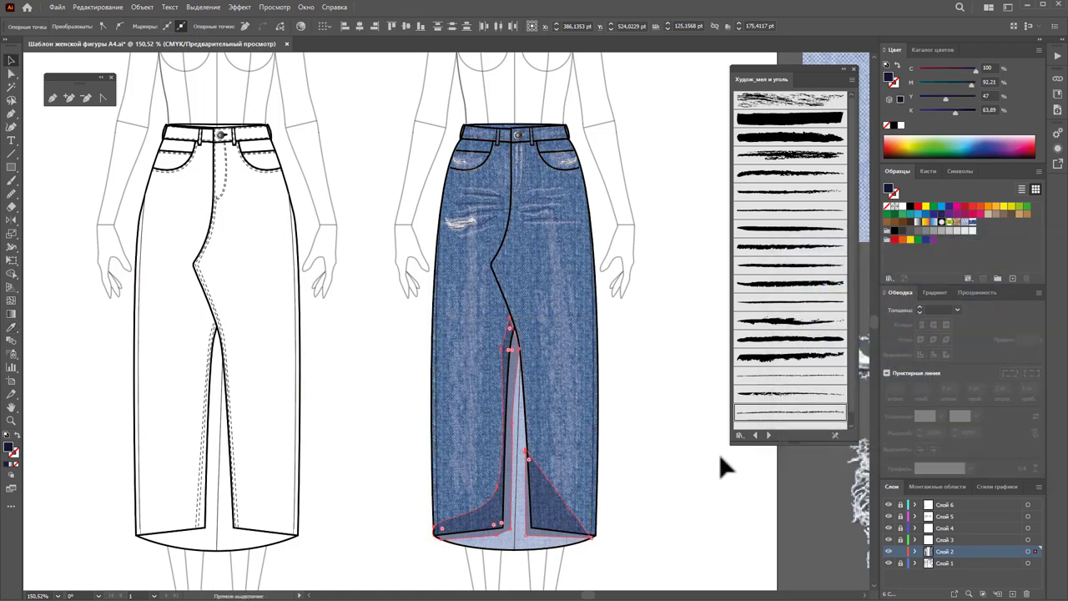
key(ctrl+z)
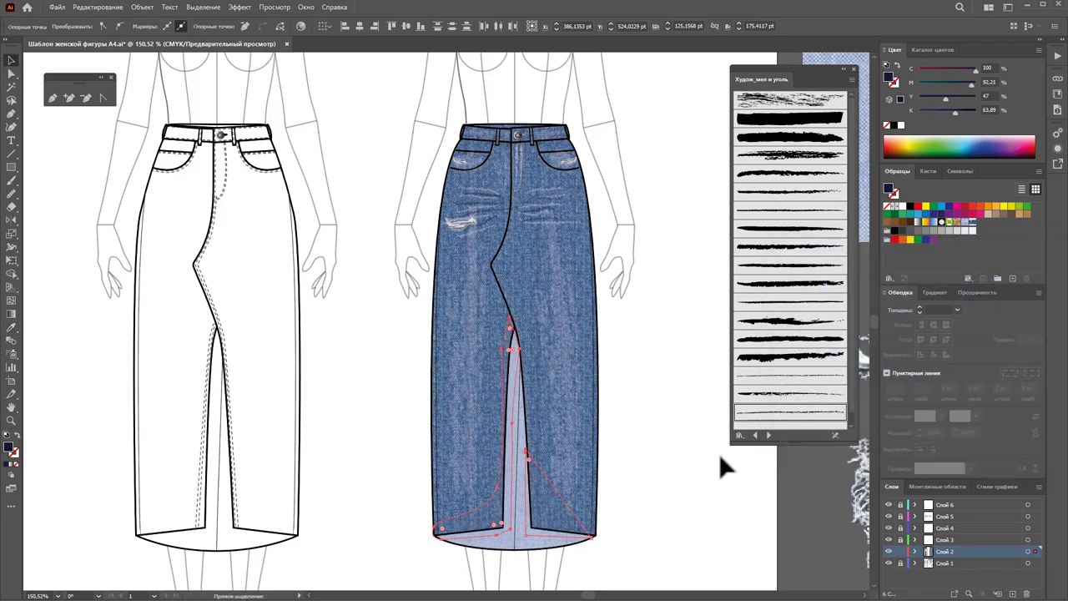
key(ctrl+z)
key(ctrl+z)
key(ctrl+z)
key(ctrl+z)
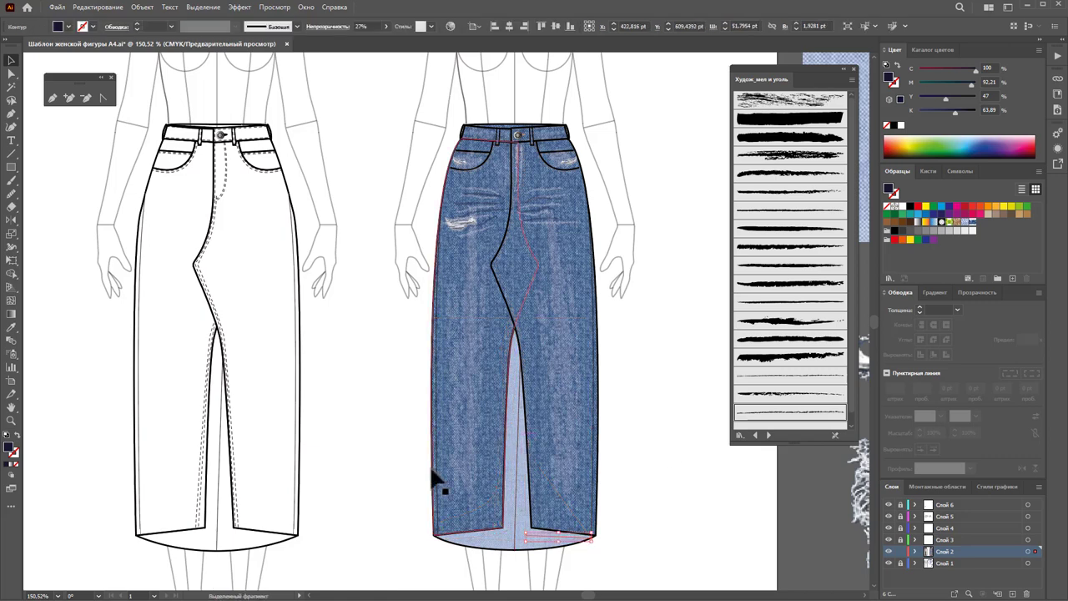
click(625, 573)
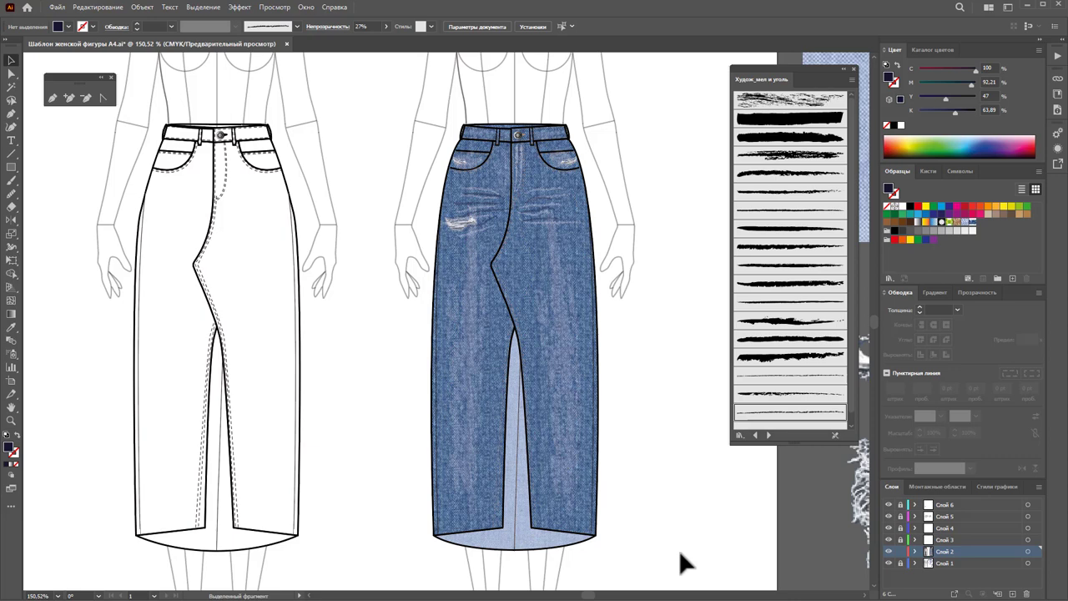
Step: Paste the slit shapes inside the denim group, in front of the pale blue lining
click(526, 539)
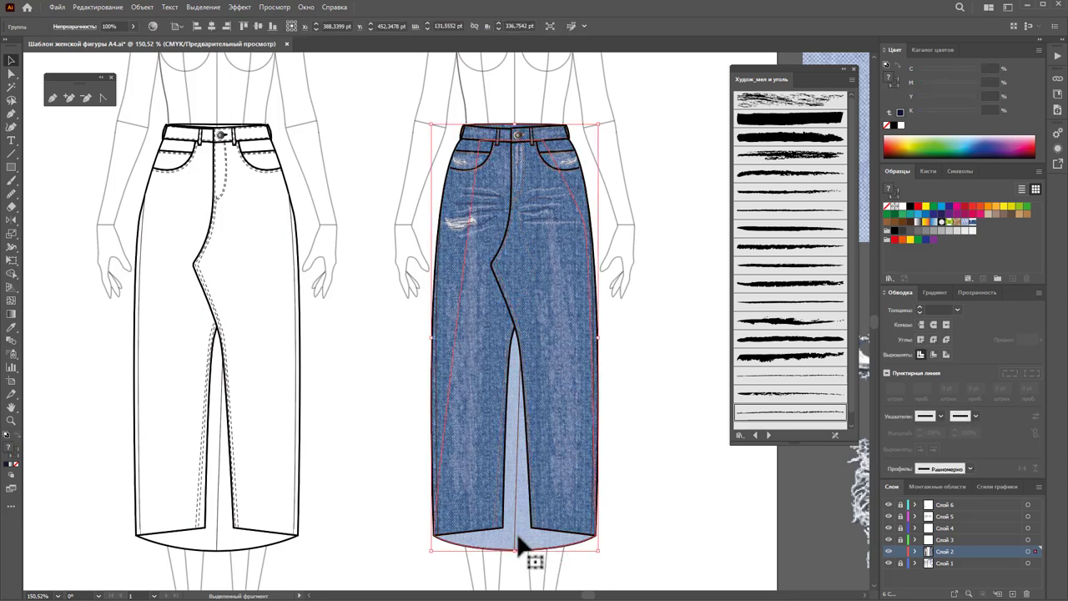
double_click(522, 547)
click(531, 544)
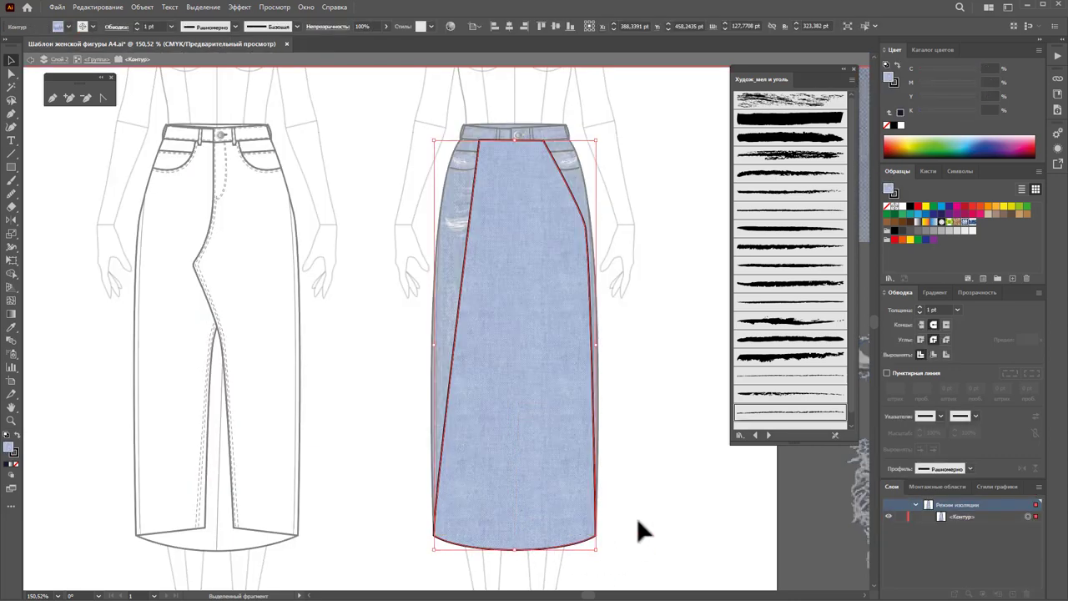
key(ctrl+f)
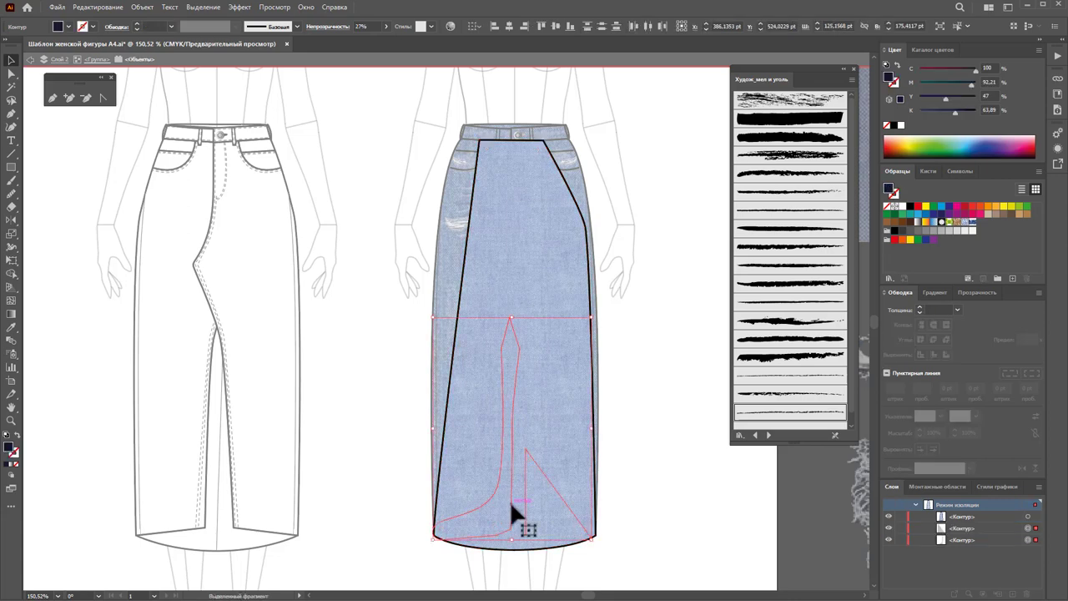
right_click(511, 504)
mouse_move(547, 459)
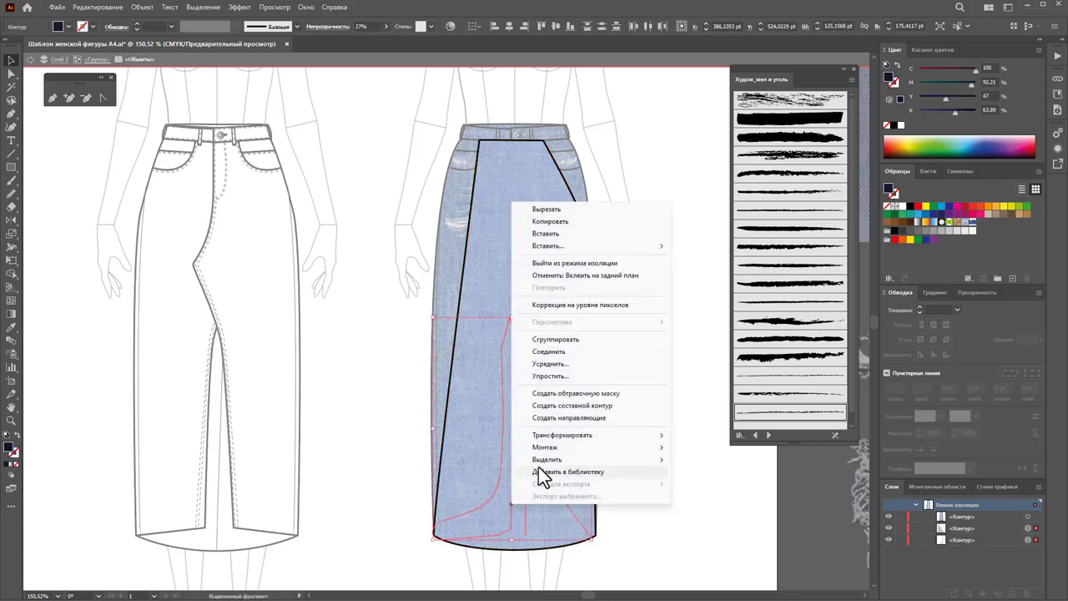
click(717, 448)
double_click(664, 496)
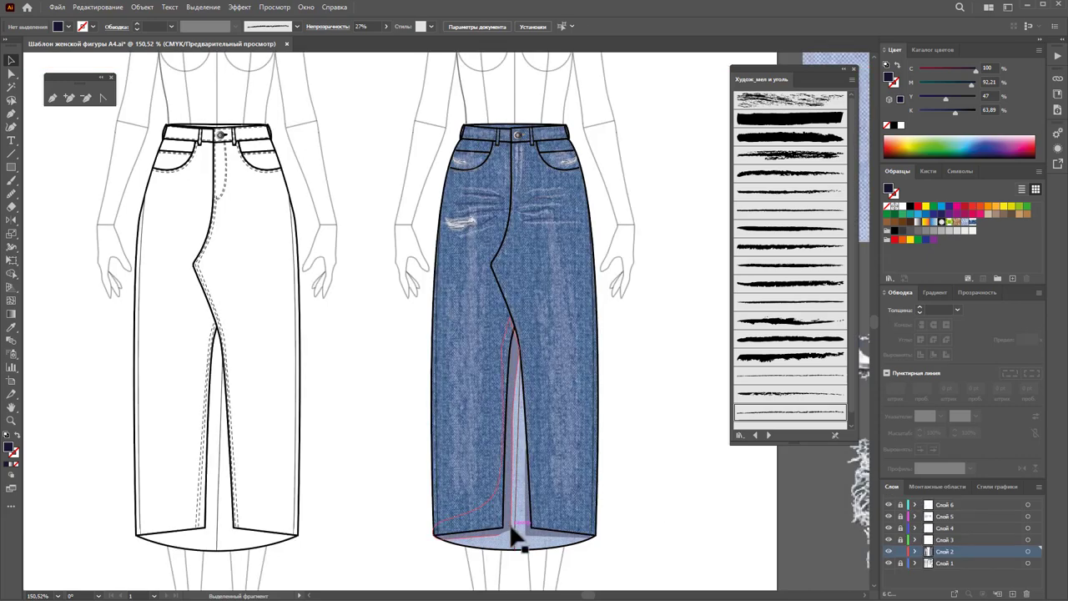
Step: Lower the first slit shadow path's opacity from 27% to 17%
click(514, 533)
click(641, 561)
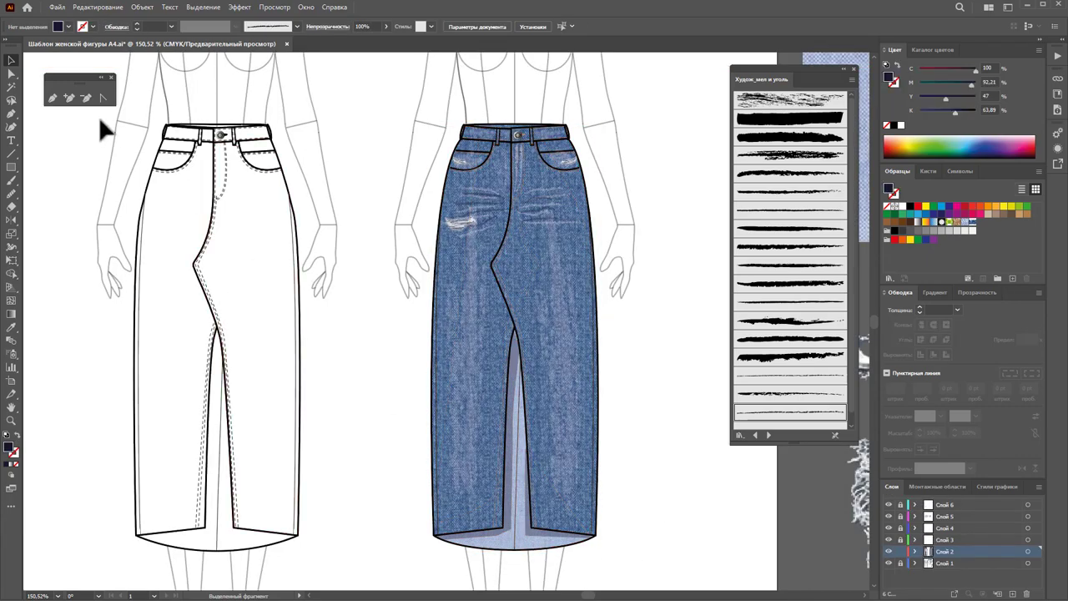
click(11, 75)
click(547, 500)
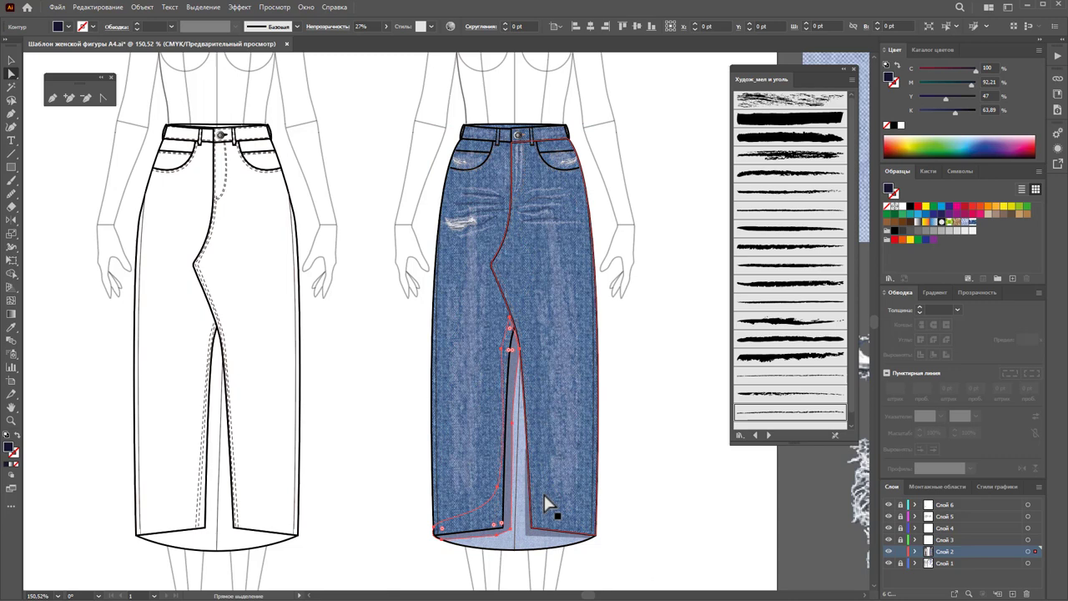
click(543, 553)
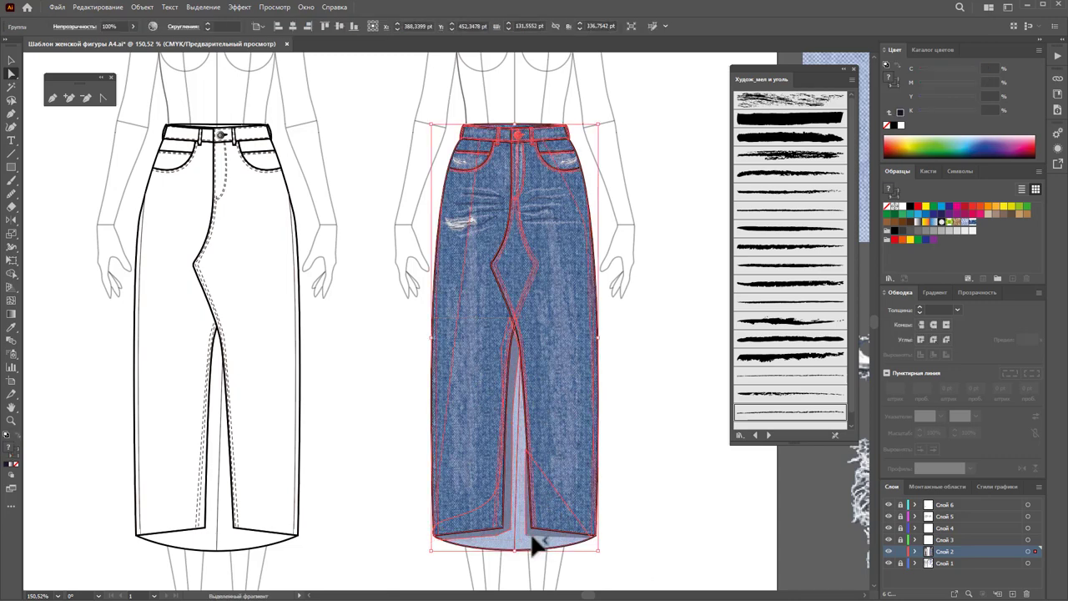
click(514, 384)
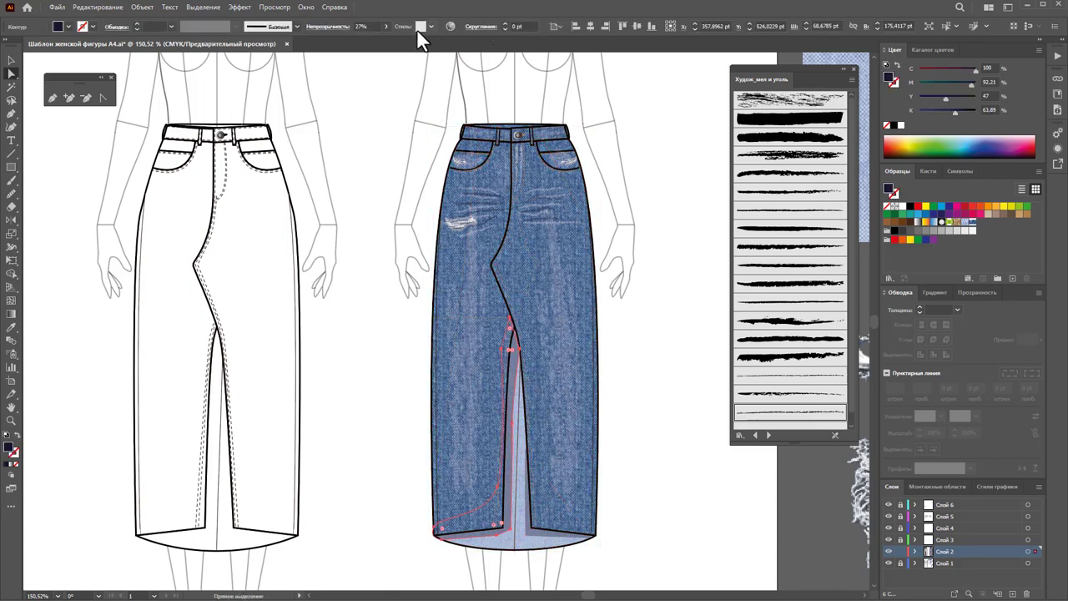
drag(351, 38, 347, 39)
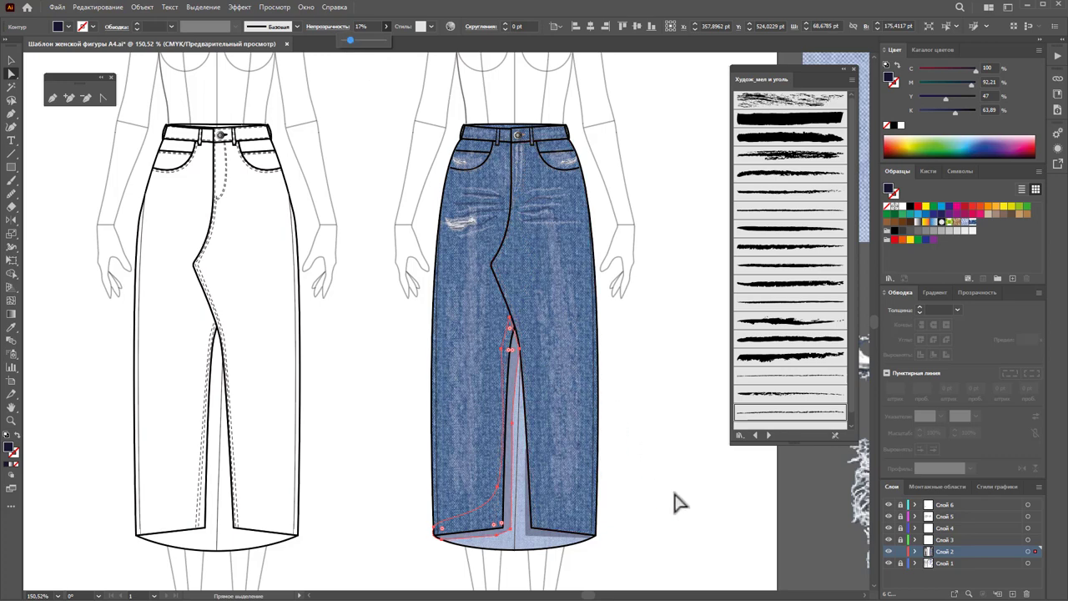
click(544, 563)
Step: Lower the other slit shadow path's opacity to 6%
click(532, 535)
drag(352, 39, 345, 41)
click(674, 430)
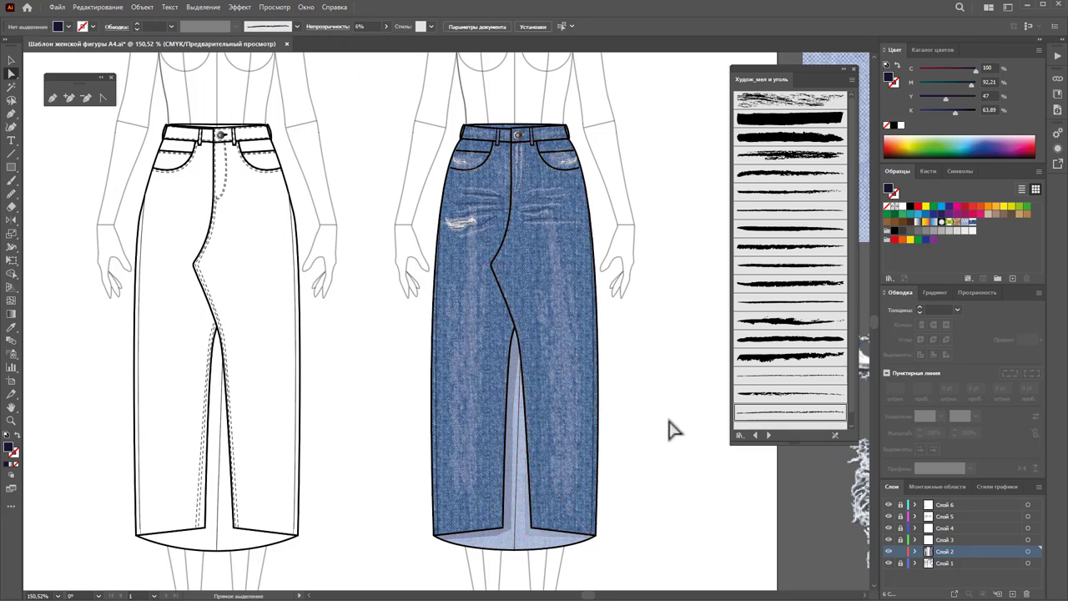
Step: Close the chalk and charcoal brush library and group every denim skirt part, undoing the accidental move
click(854, 69)
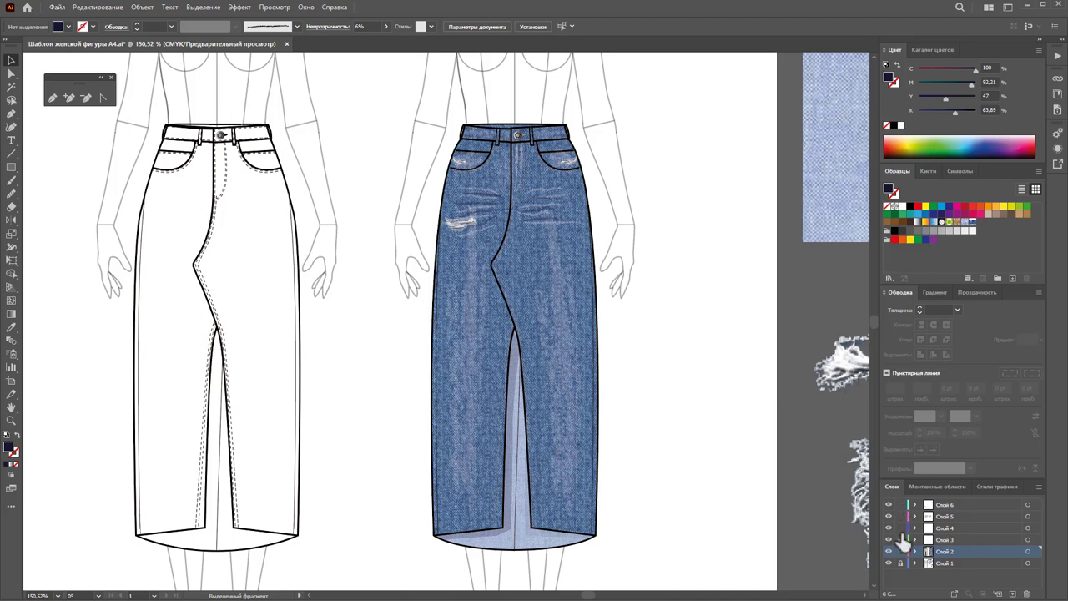
drag(671, 574, 400, 110)
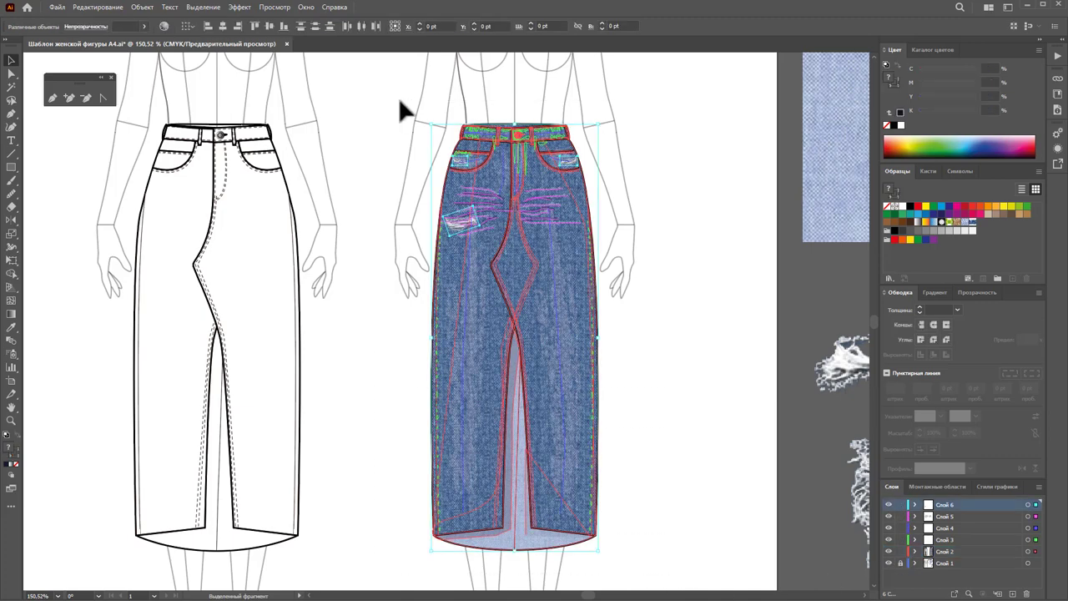
right_click(523, 261)
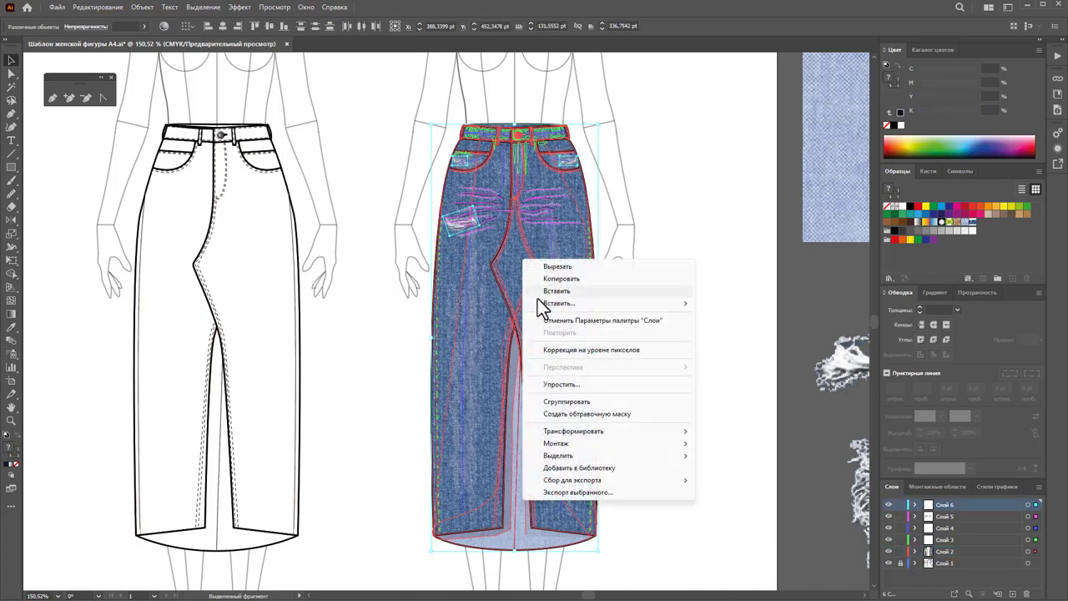
click(565, 401)
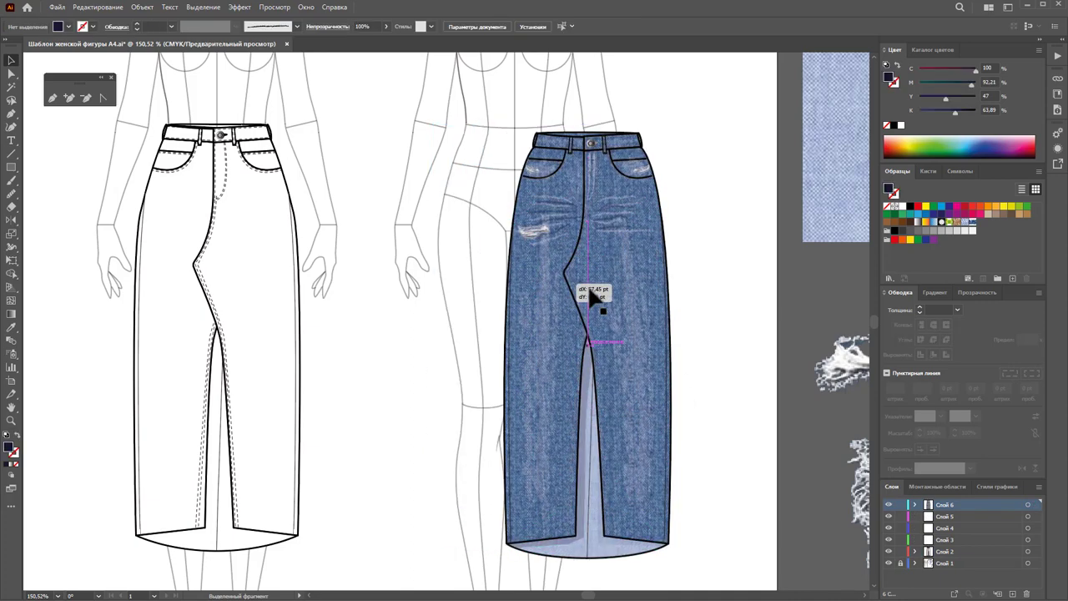
drag(428, 346, 625, 351)
key(a)
key(ctrl+z)
Step: Group the white line-drawing skirt's parts into one object, then deselect and zoom the view
click(241, 307)
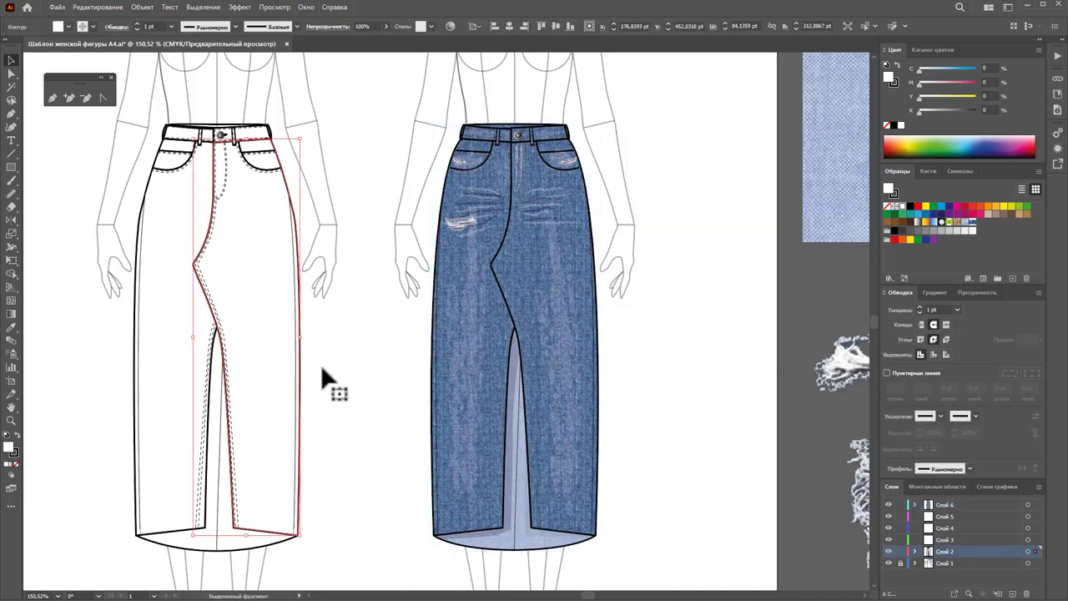
drag(58, 136, 175, 189)
right_click(175, 192)
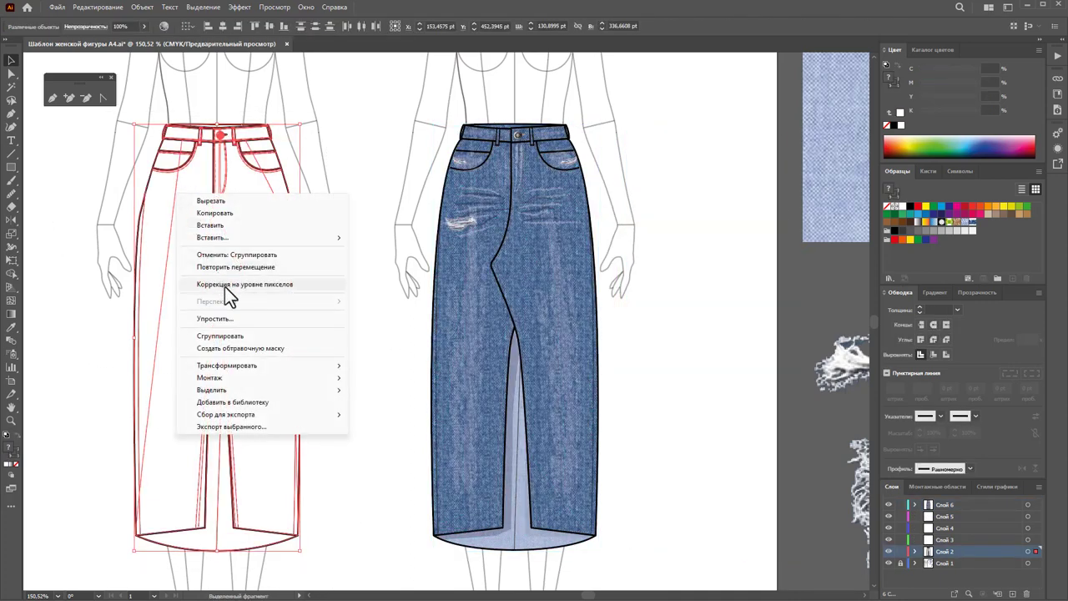
click(229, 335)
click(303, 246)
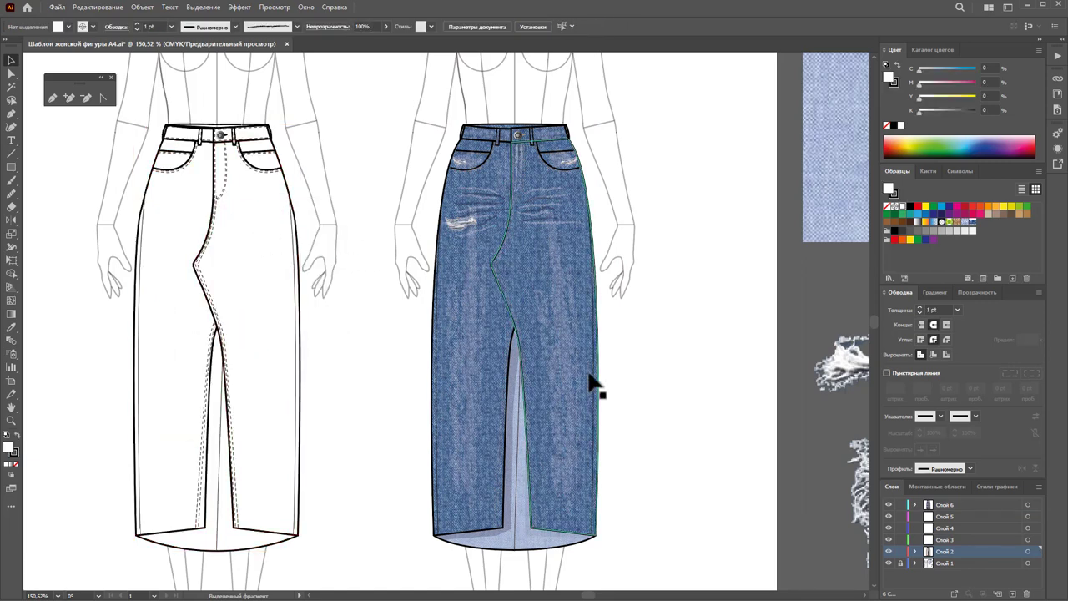
key(z)
alt+click(417, 363)
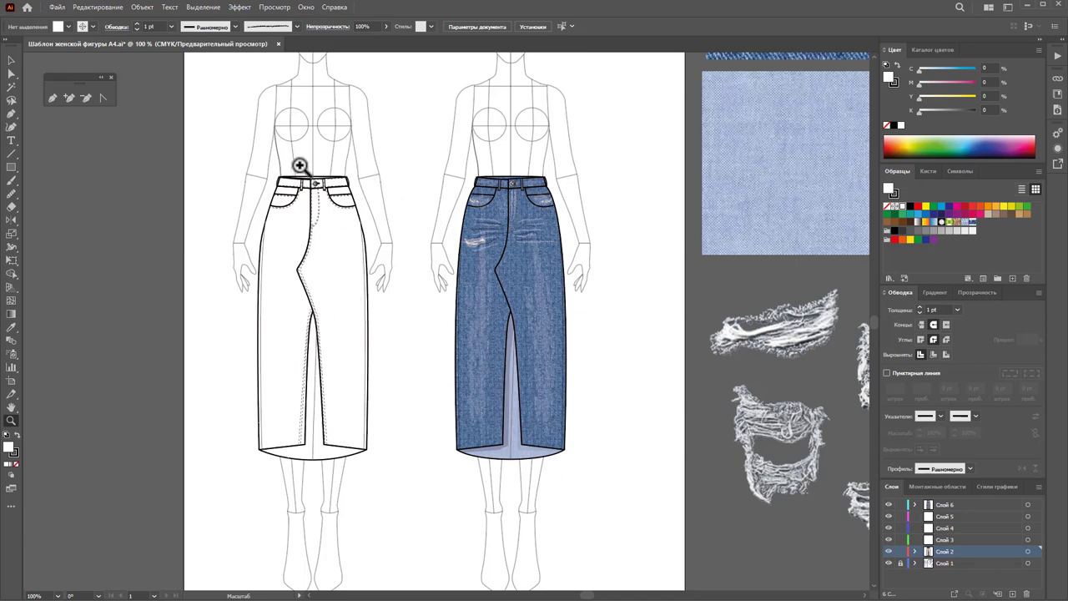
drag(384, 267, 422, 314)
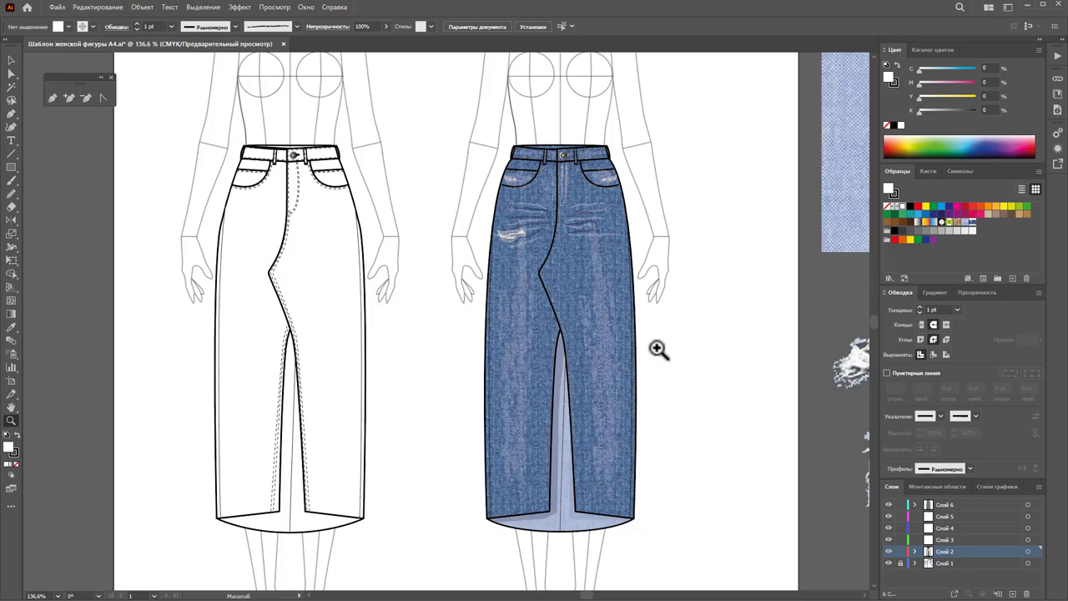
scroll(658, 349, up, 1)
drag(578, 285, 650, 318)
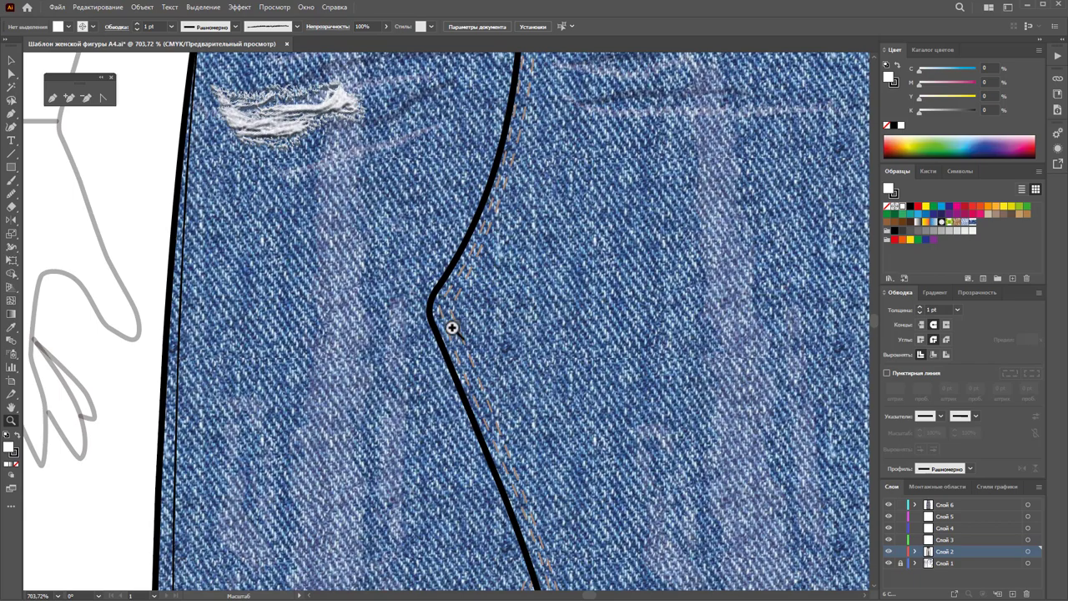
alt+click(563, 410)
mouse_move(563, 411)
mouse_down()
mouse_move(417, 413)
mouse_move(440, 434)
mouse_move(429, 488)
mouse_move(284, 414)
mouse_up()
scroll(226, 351, down, 3)
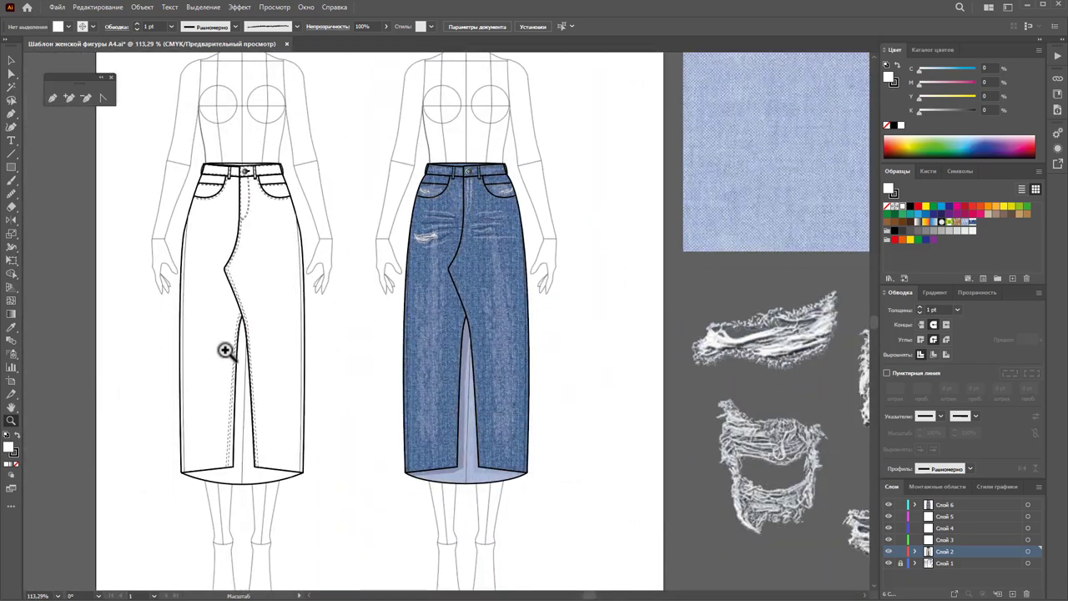
drag(110, 242, 133, 247)
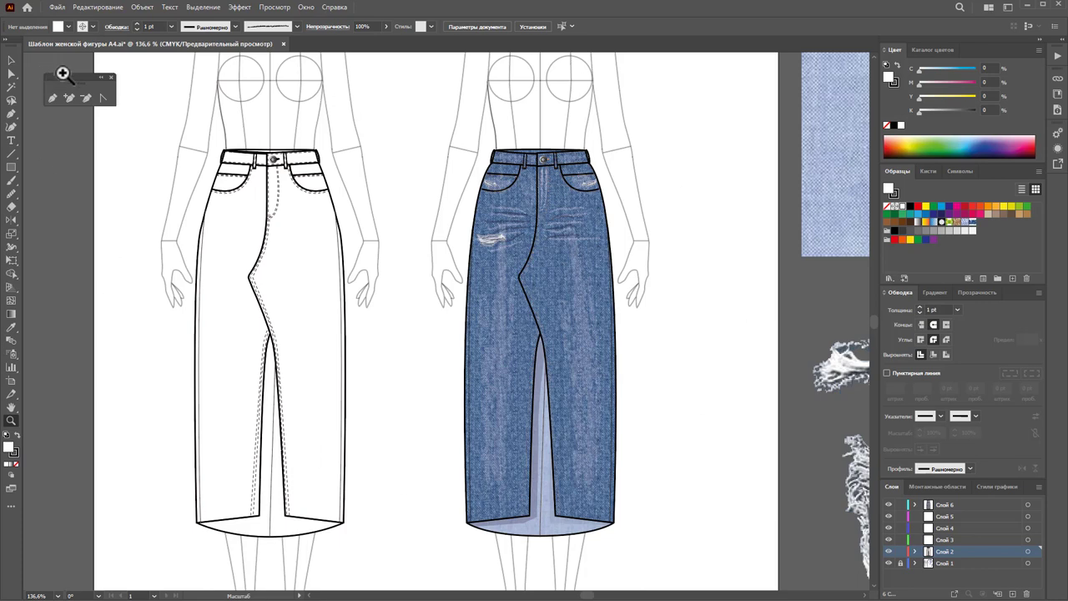
drag(66, 75, 54, 57)
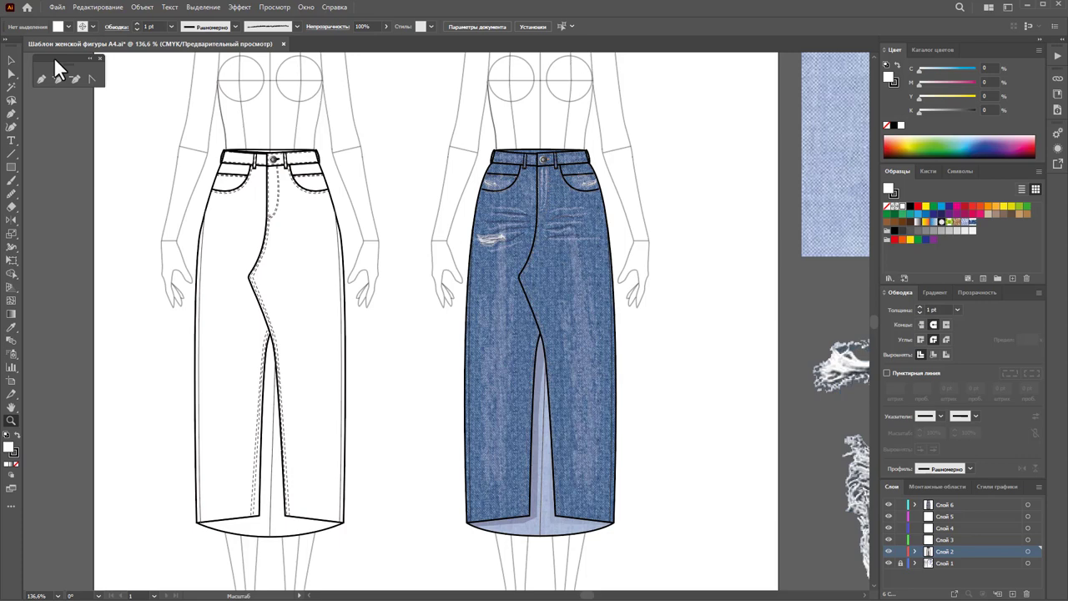